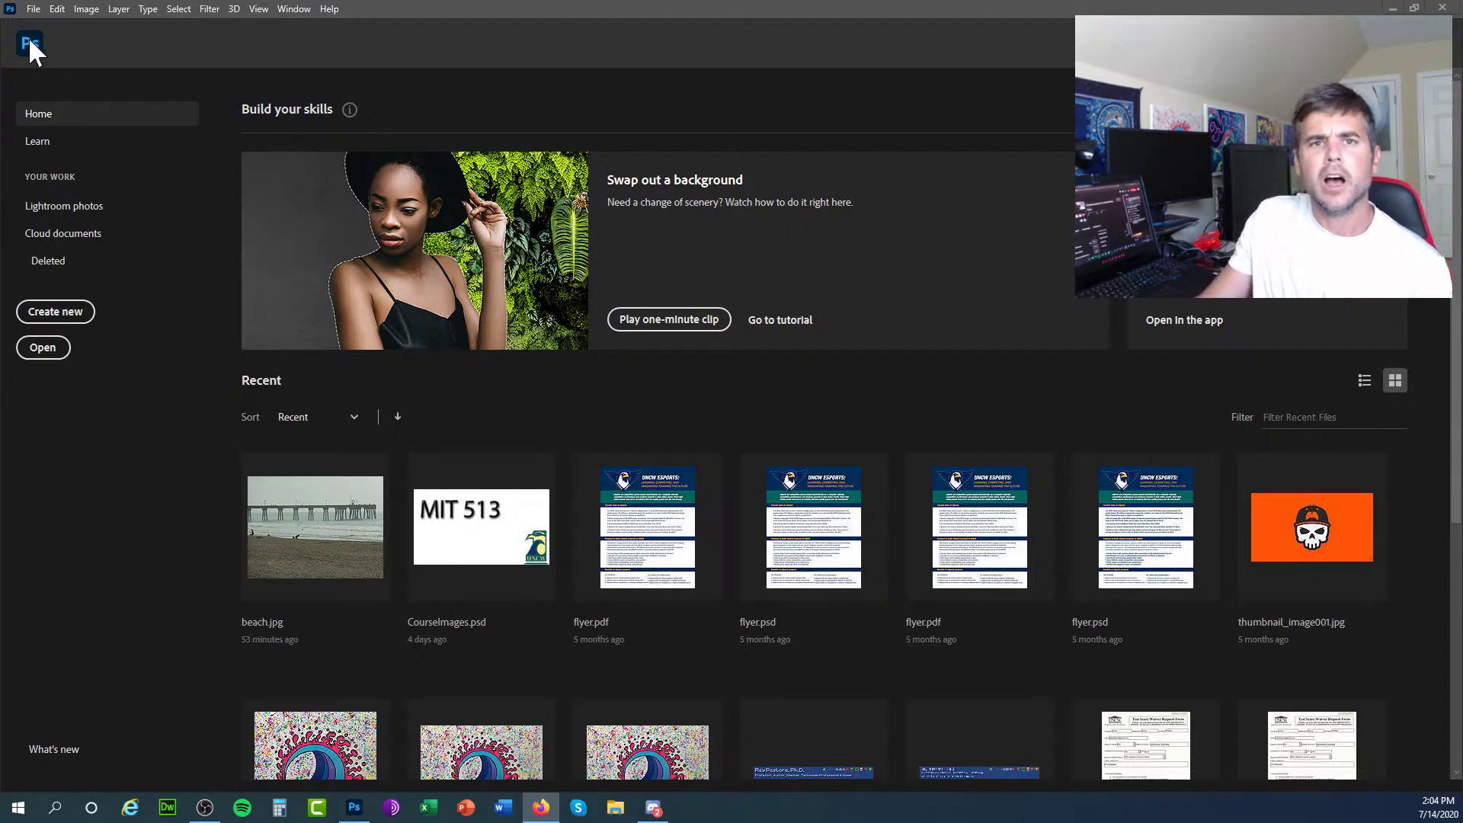
Examine the settings for a new document, switching the width unit to inches and back to pixels.
{"action": "left_click", "coordinate": [32, 9]}
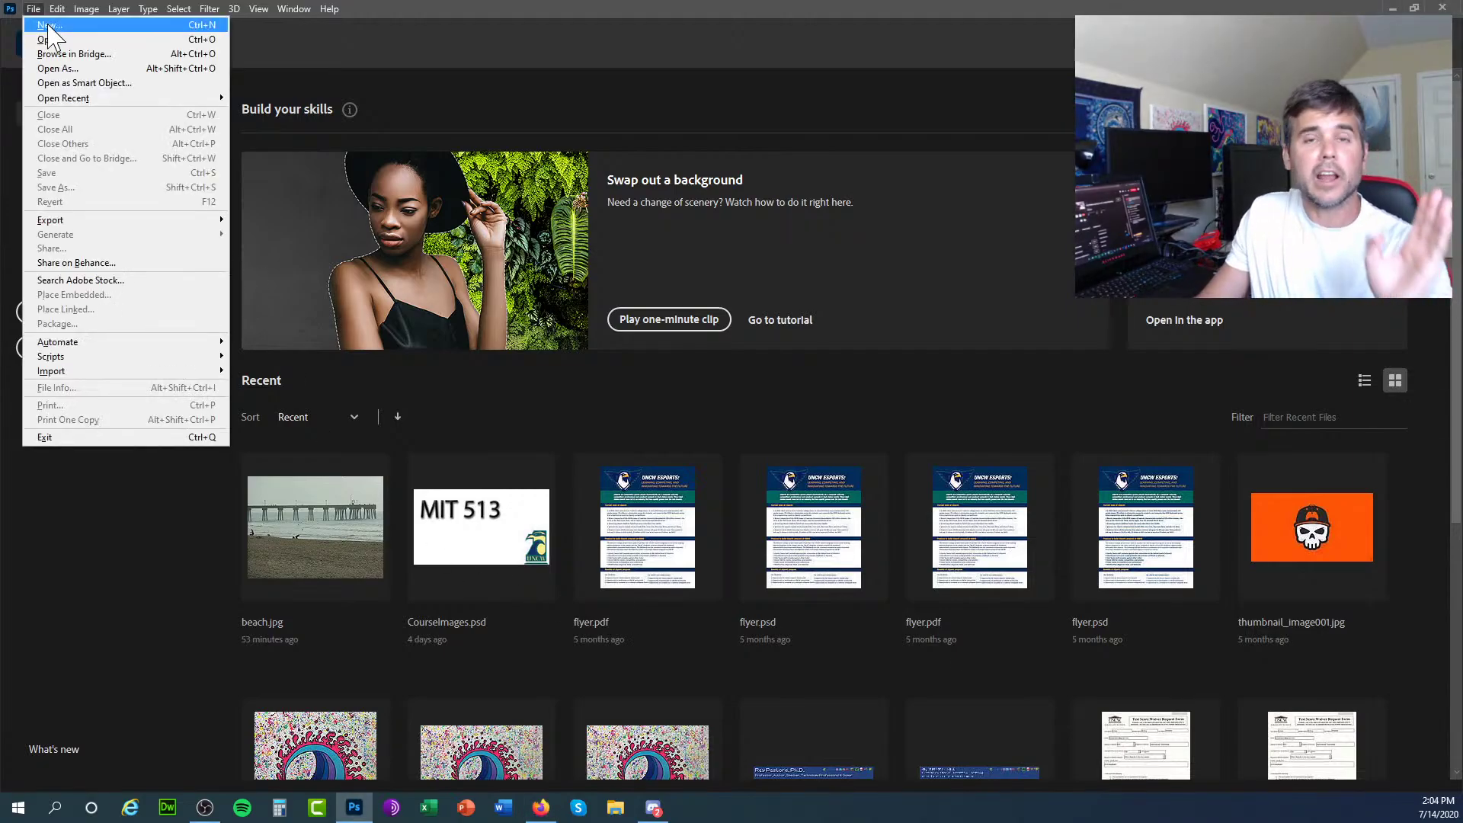
{"action": "left_click", "coordinate": [44, 21]}
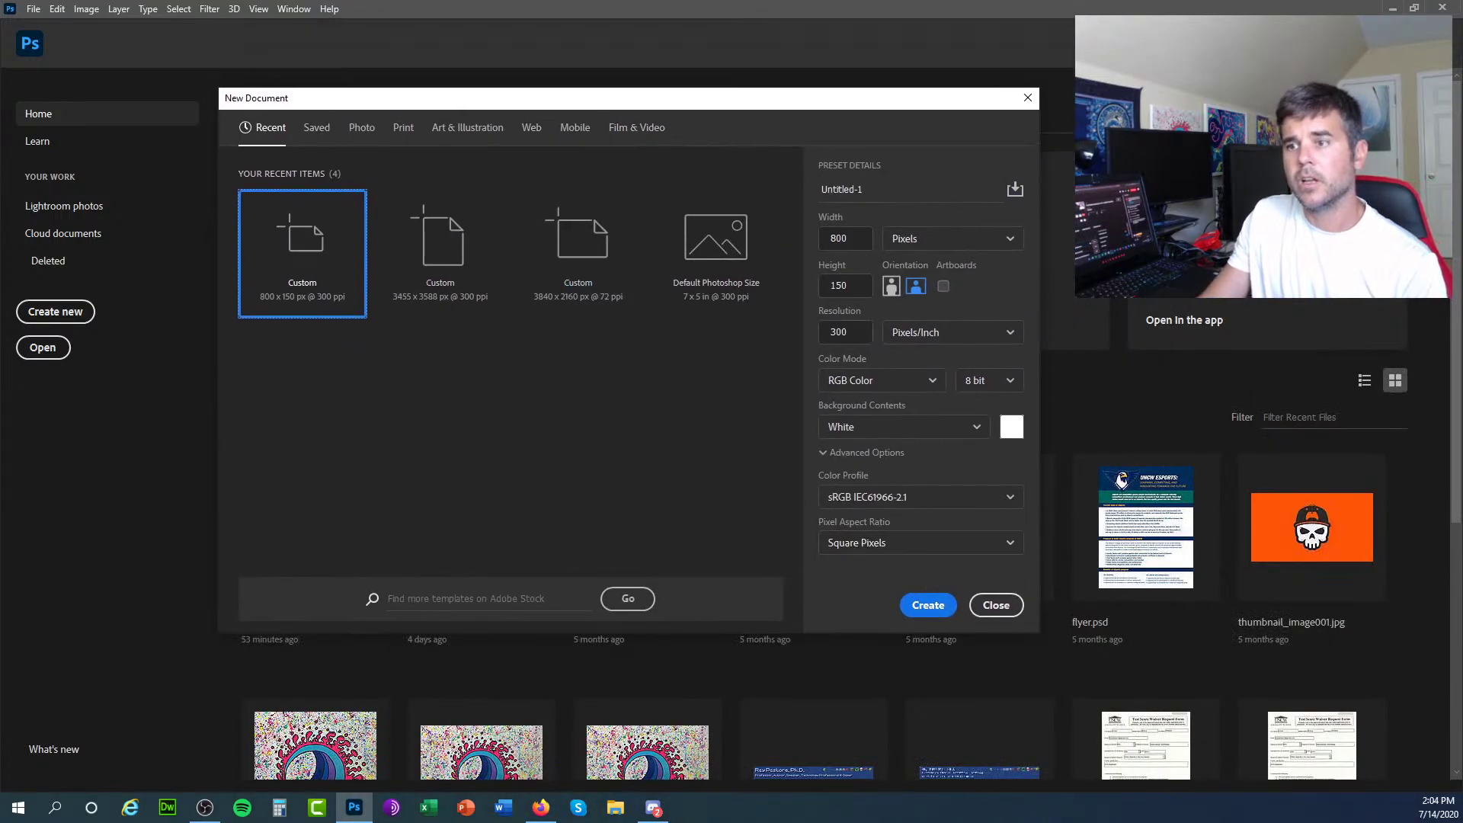
{"action": "left_click", "coordinate": [970, 237]}
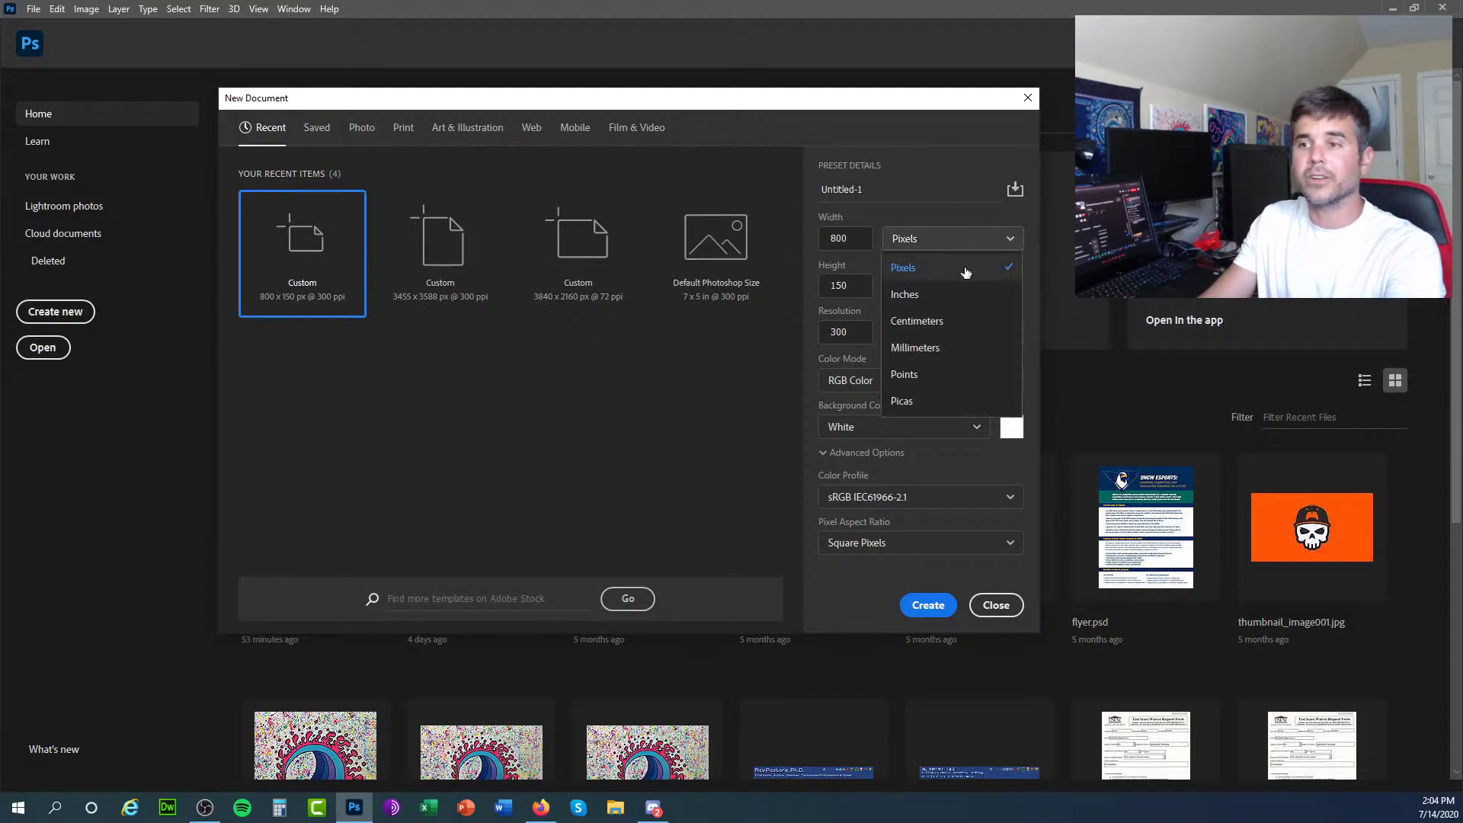
{"action": "left_click", "coordinate": [965, 271]}
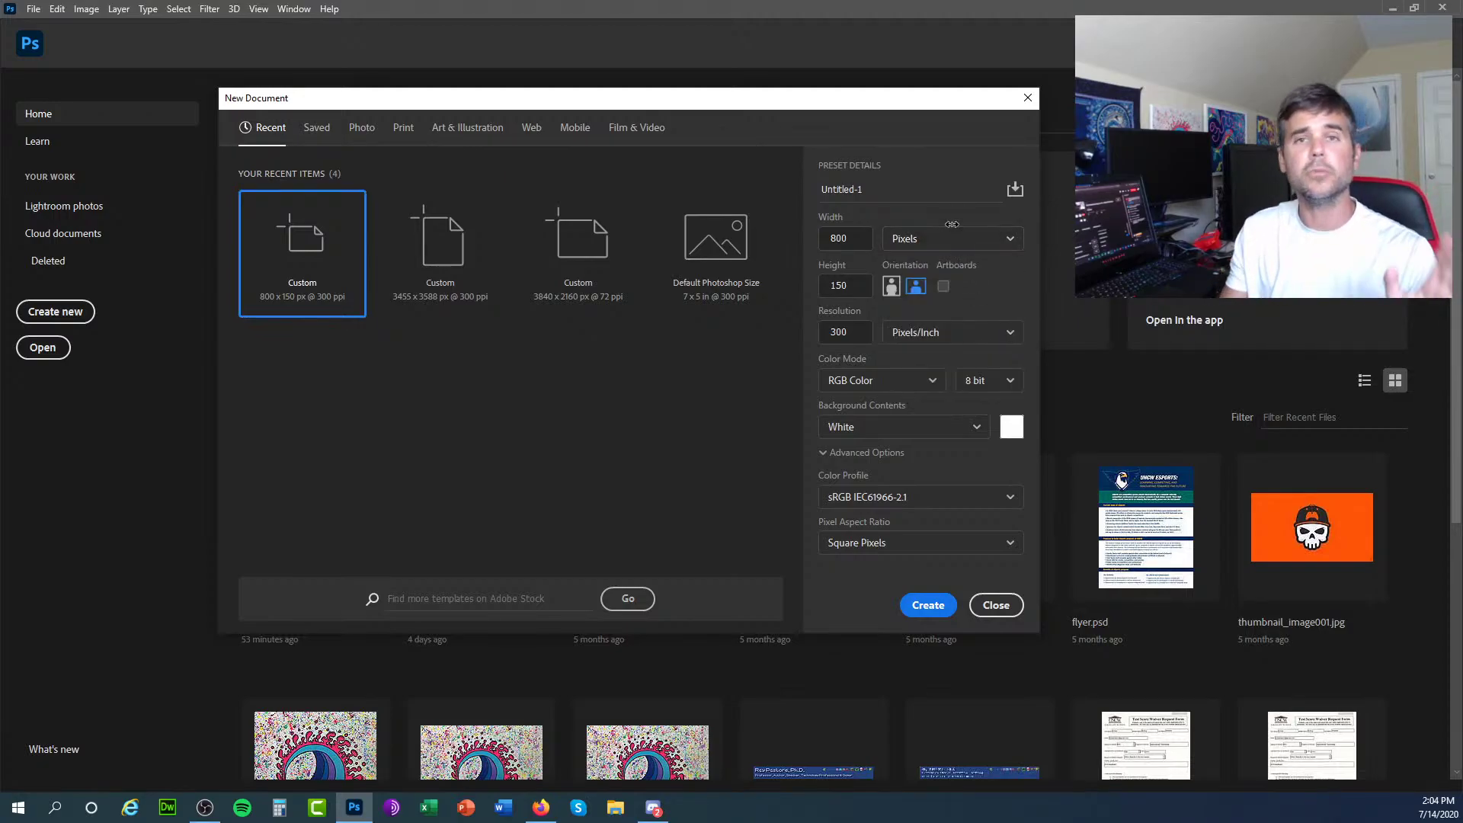
{"action": "left_click", "coordinate": [953, 236]}
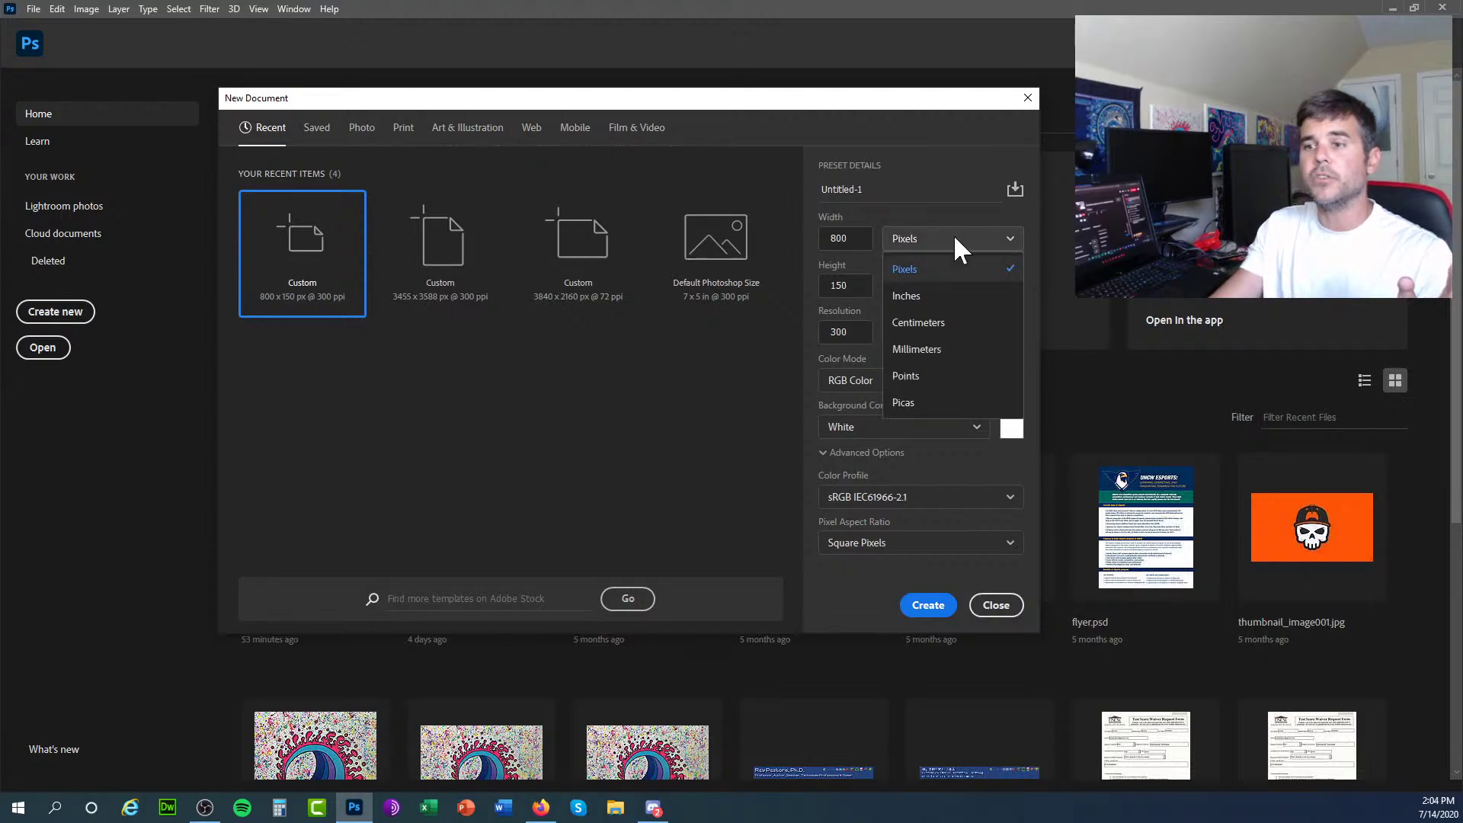
{"action": "left_click", "coordinate": [945, 295]}
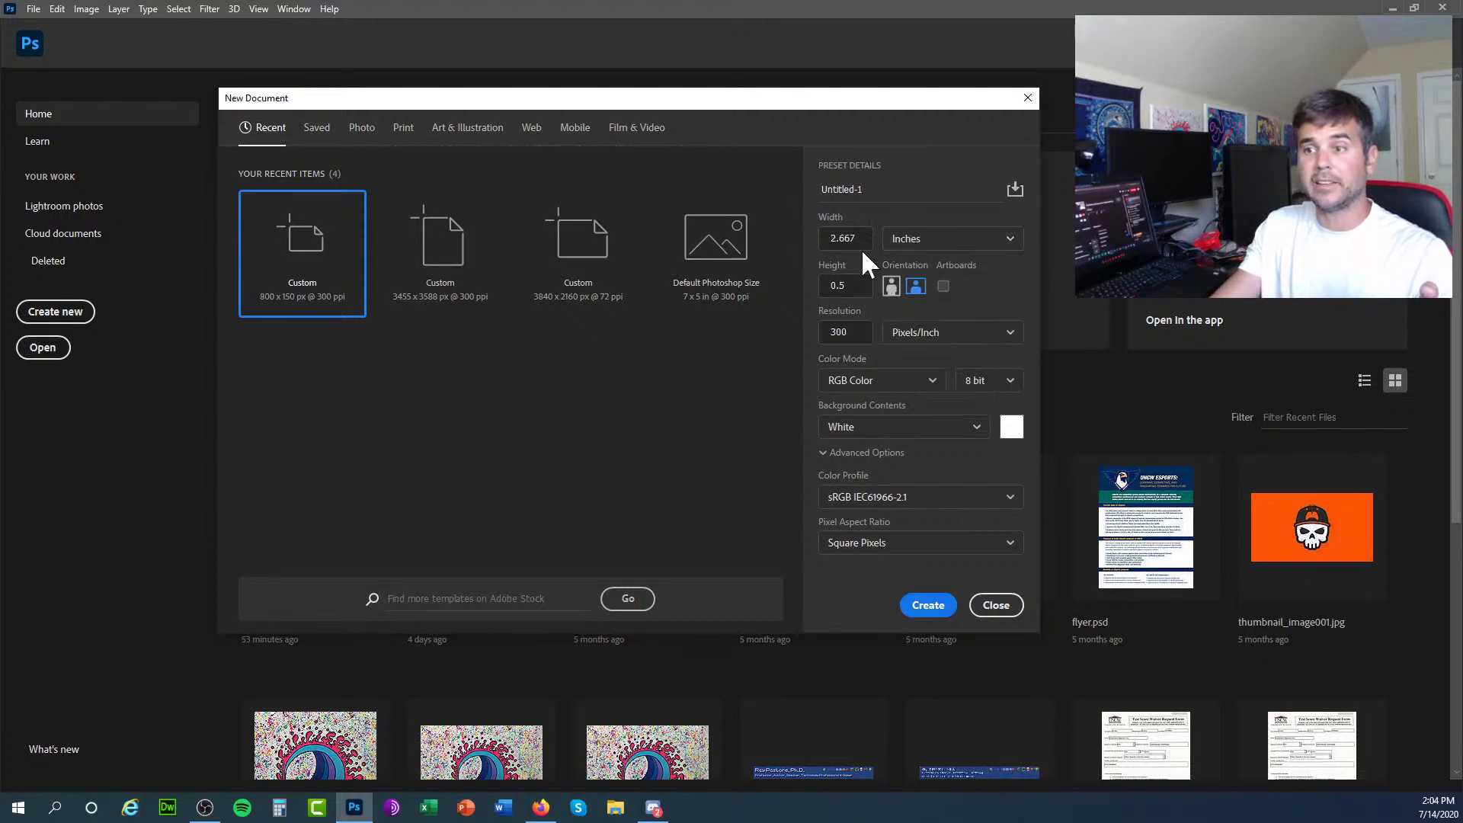
{"action": "left_click", "coordinate": [922, 240]}
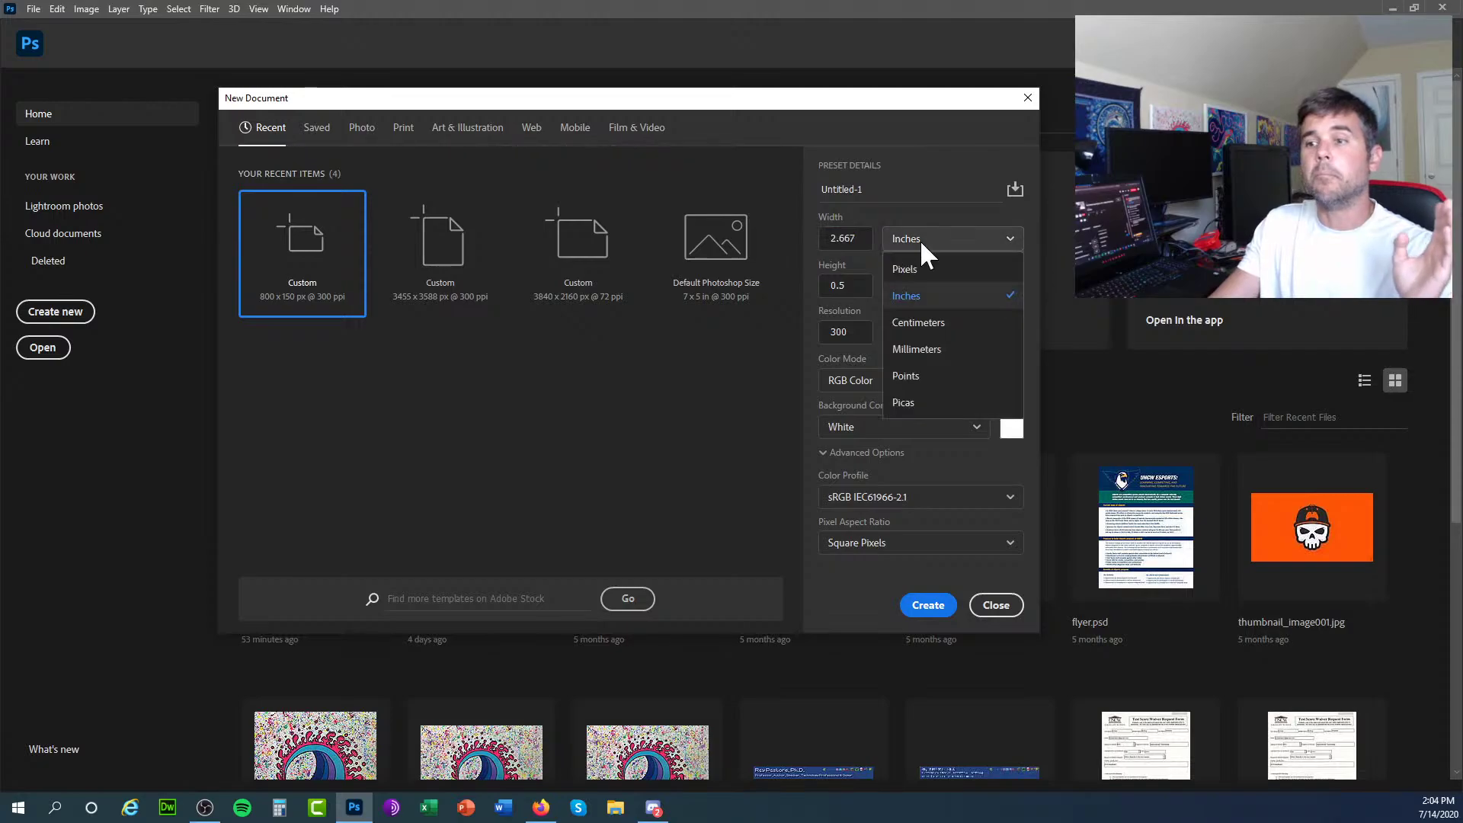
{"action": "left_click", "coordinate": [924, 268]}
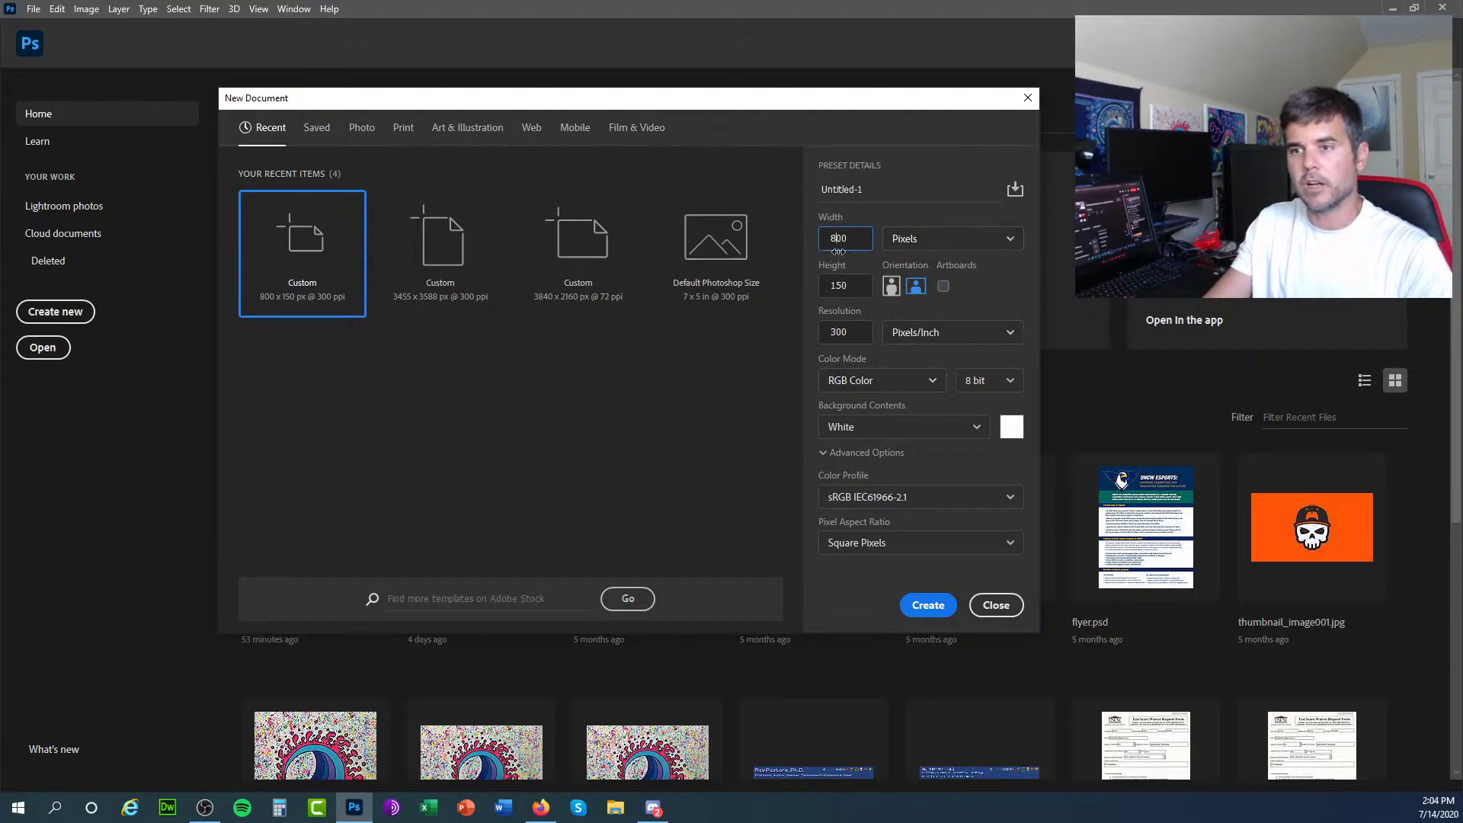
Examine the new document's height, resolution and color mode options, keeping RGB Color, and close the setup without creating a document.
{"action": "left_click", "coordinate": [838, 285]}
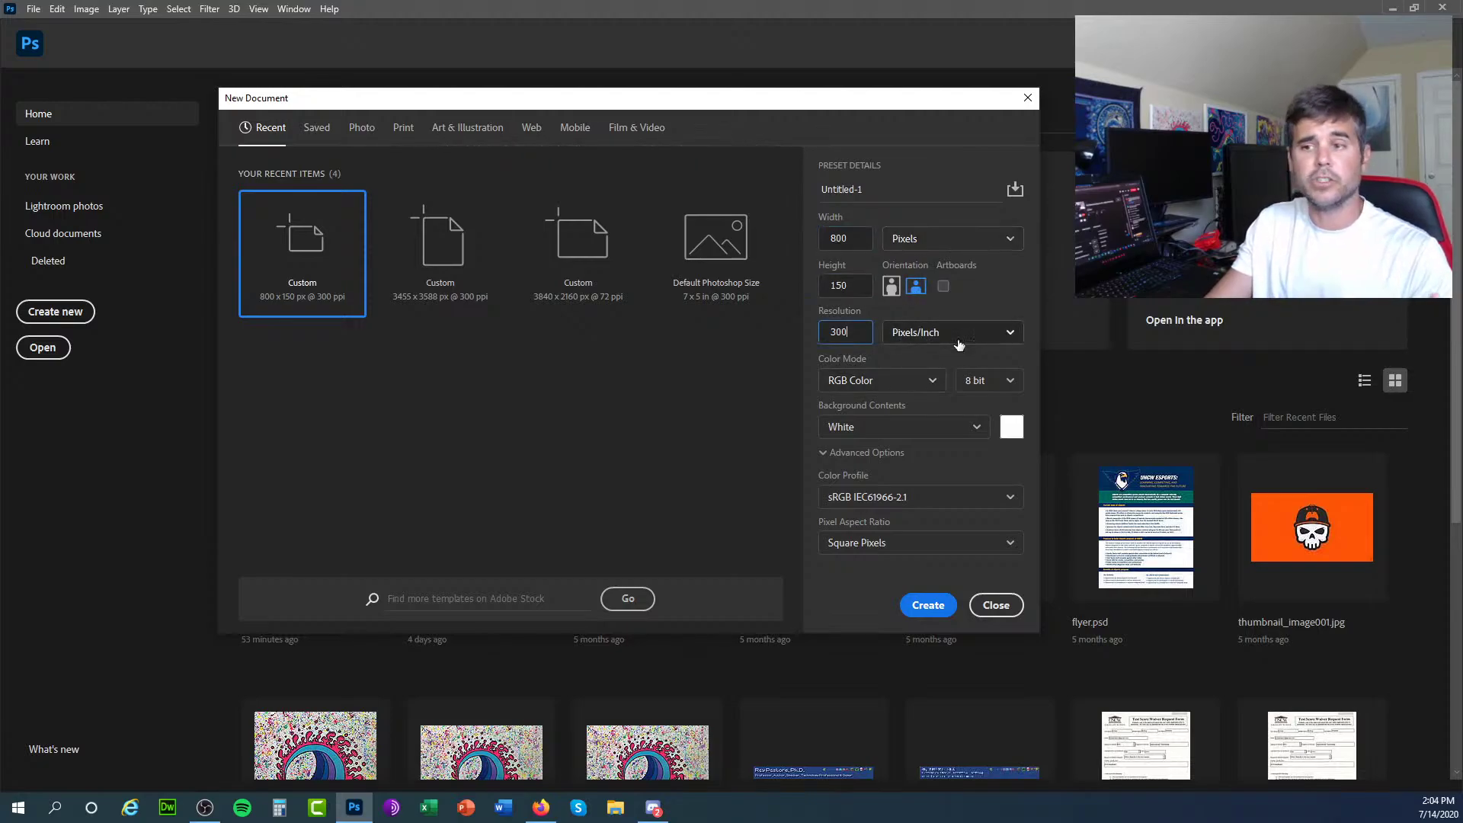
{"action": "left_click", "coordinate": [882, 386]}
{"action": "left_click", "coordinate": [899, 355]}
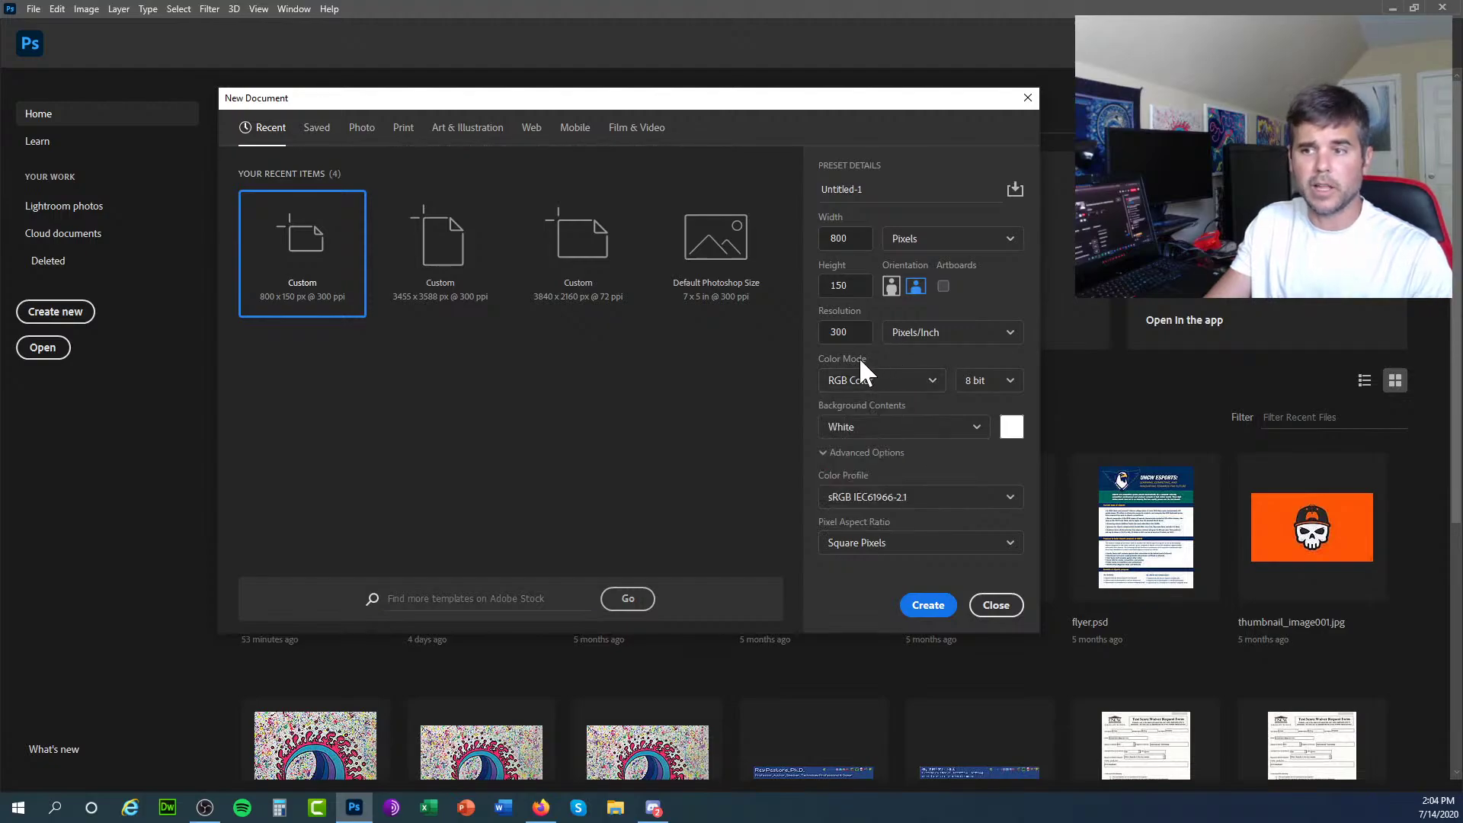
{"action": "left_click", "coordinate": [865, 377]}
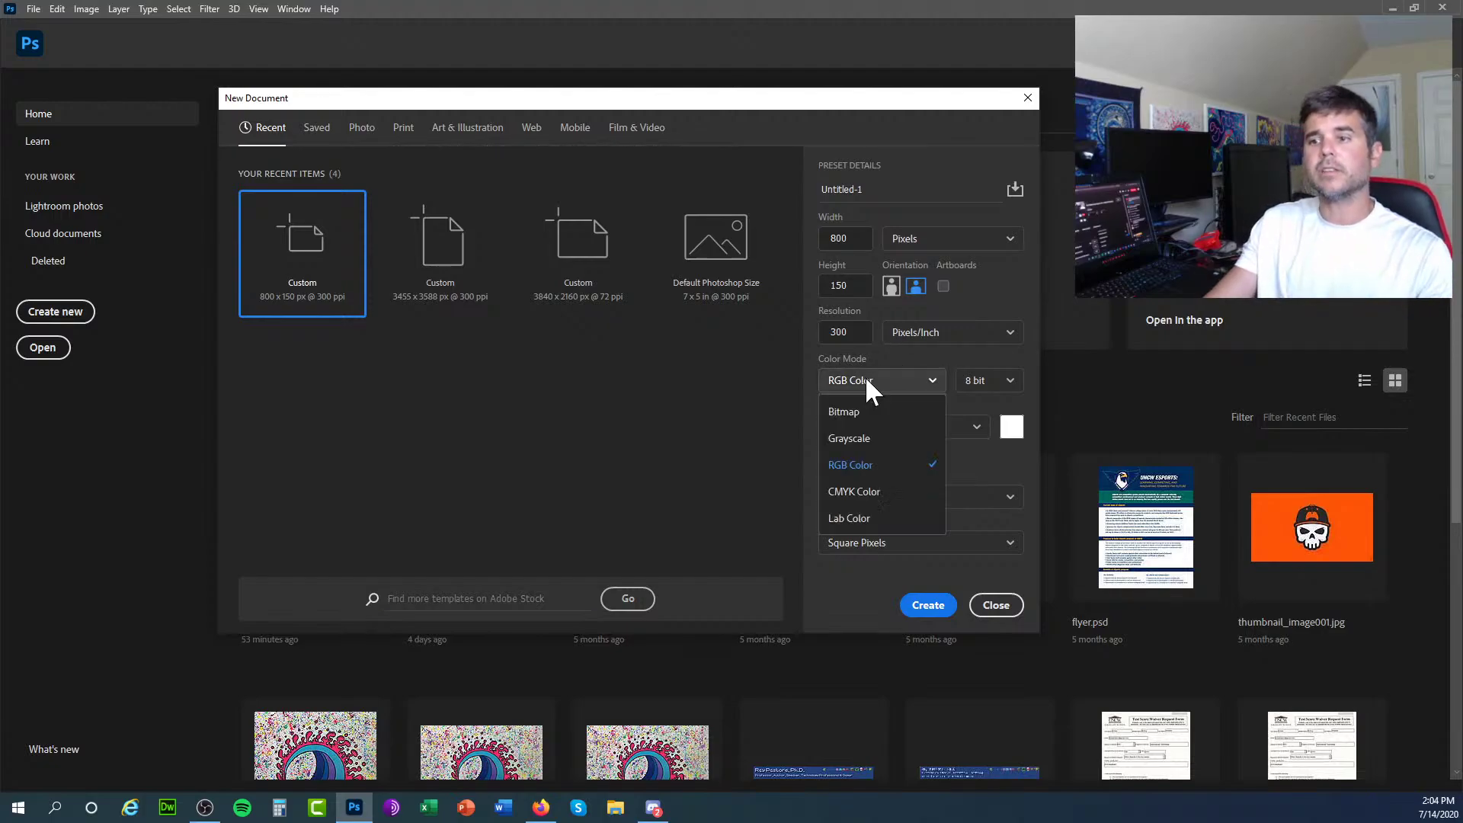
{"action": "left_click", "coordinate": [881, 463]}
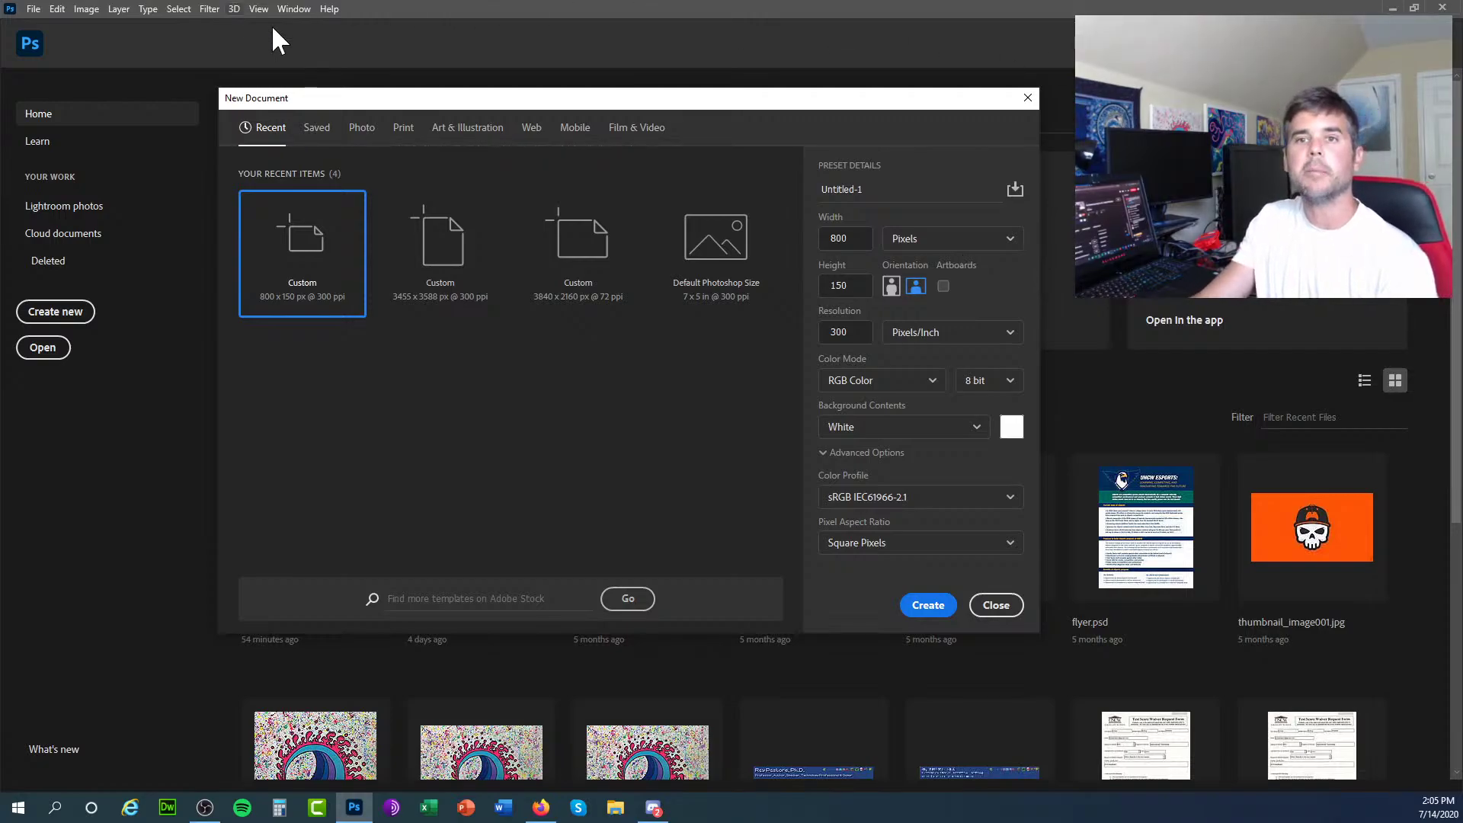
{"action": "left_click", "coordinate": [1025, 99]}
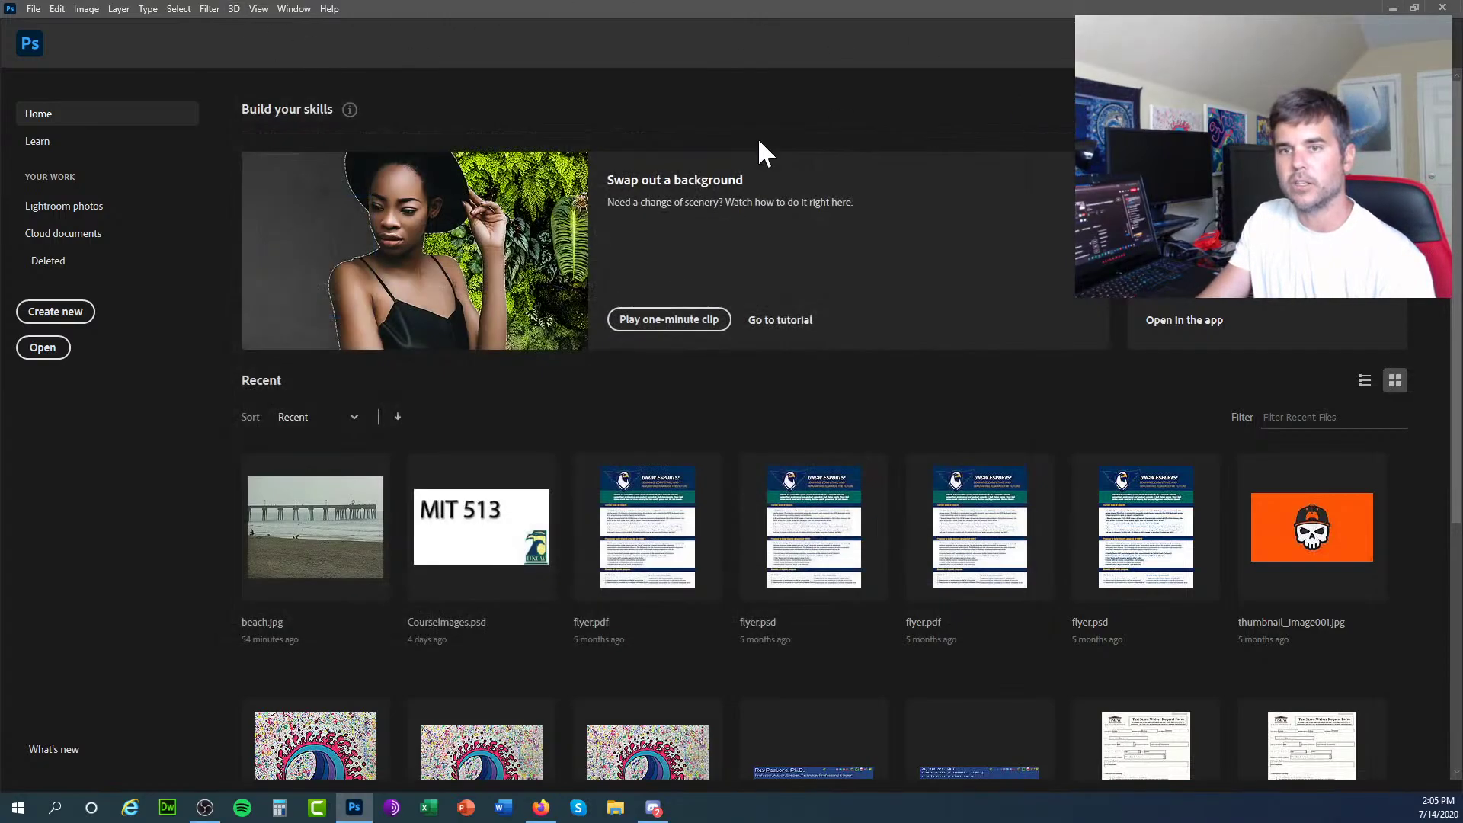
{"action": "scroll", "coordinate": [381, 268], "scroll_direction": "down", "scroll_amount": 1}
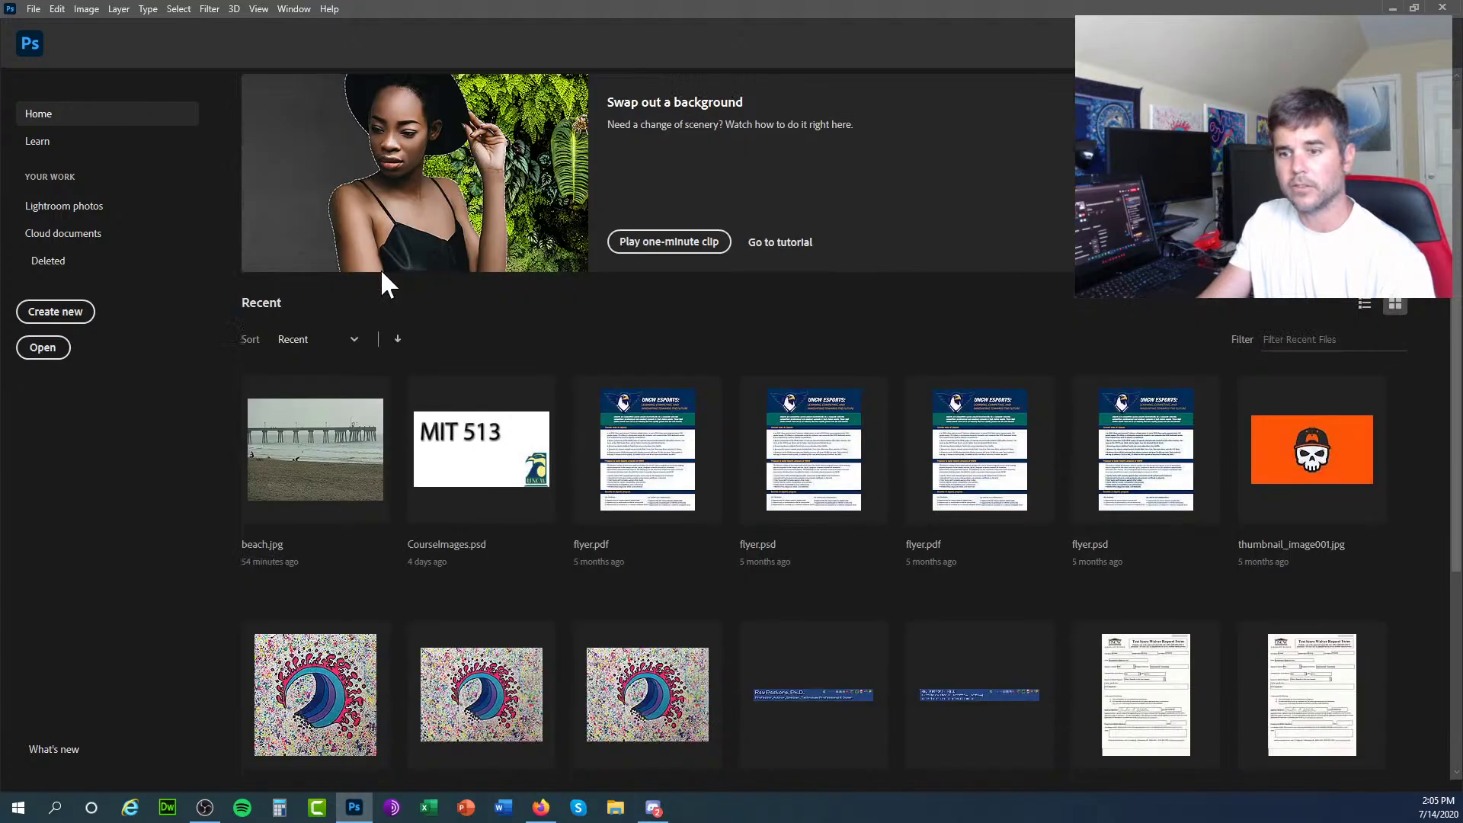
{"action": "scroll", "coordinate": [381, 270], "scroll_direction": "up", "scroll_amount": 1}
{"action": "scroll", "coordinate": [386, 283], "scroll_direction": "down", "scroll_amount": 2}
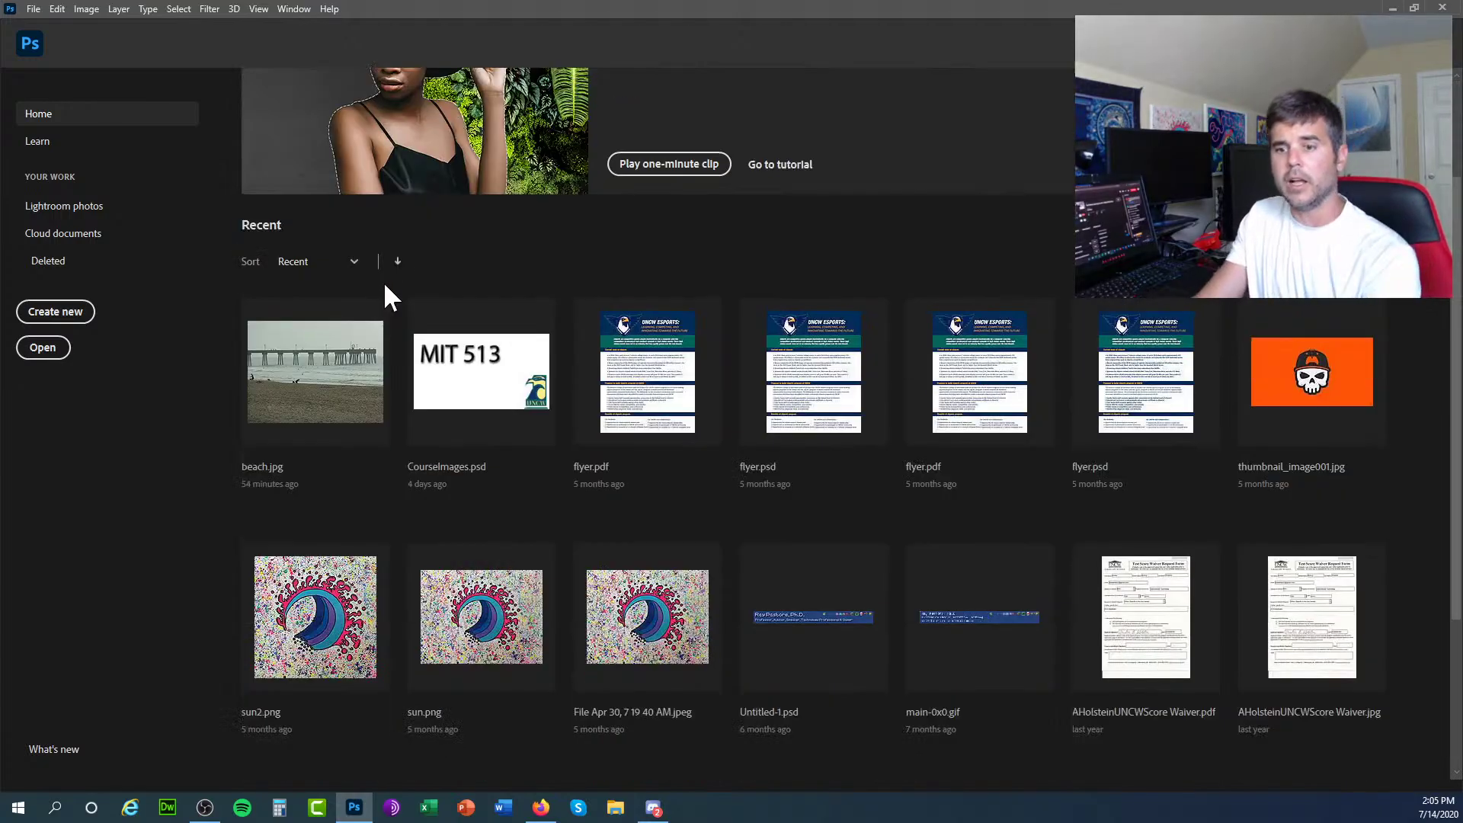
{"action": "scroll", "coordinate": [381, 289], "scroll_direction": "up", "scroll_amount": 2}
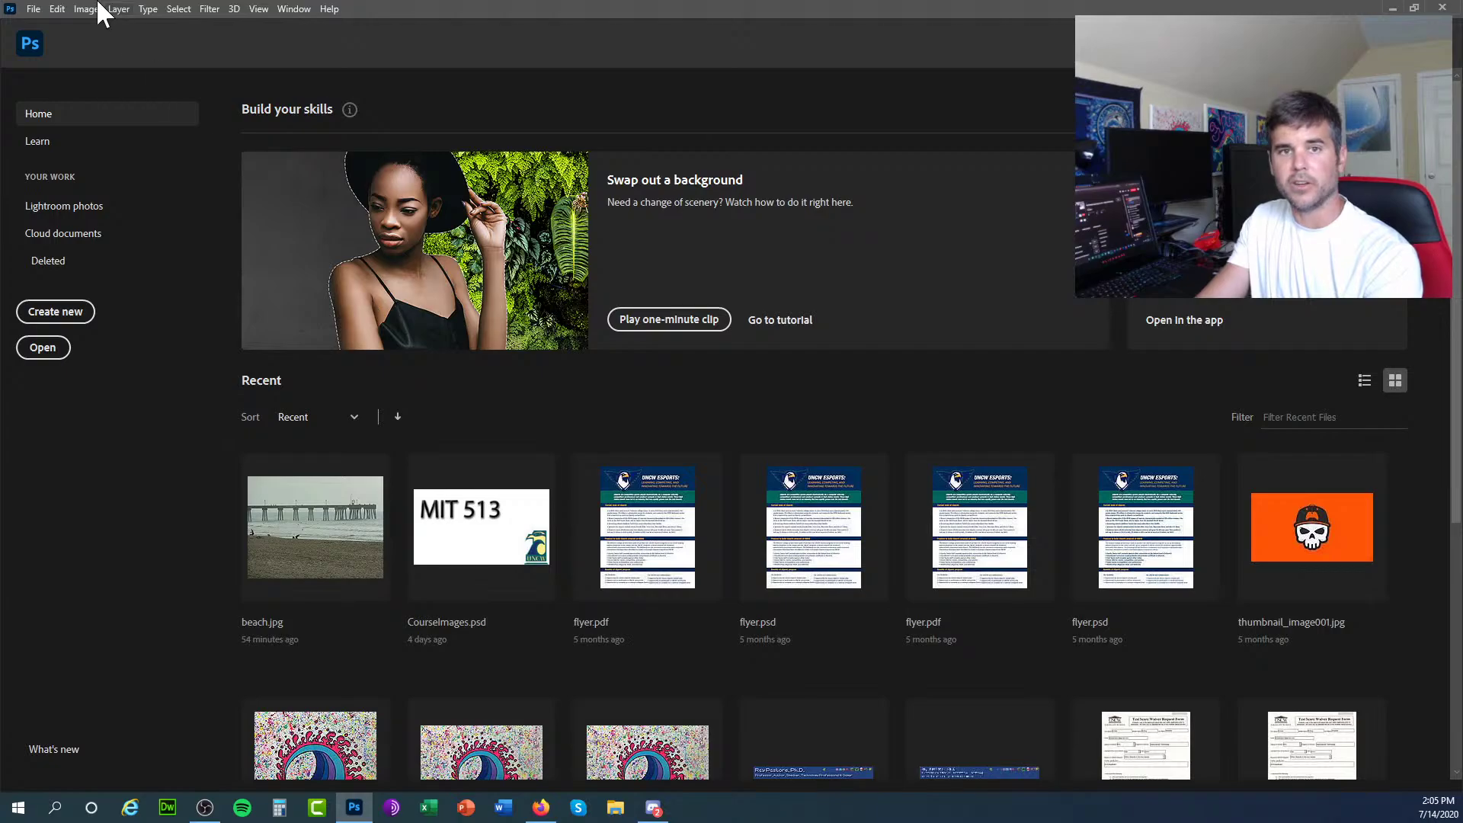
Open the JPG photo whose name starts with 97061211 from the sampleImages folder.
{"action": "left_click", "coordinate": [33, 9]}
{"action": "left_click", "coordinate": [46, 40]}
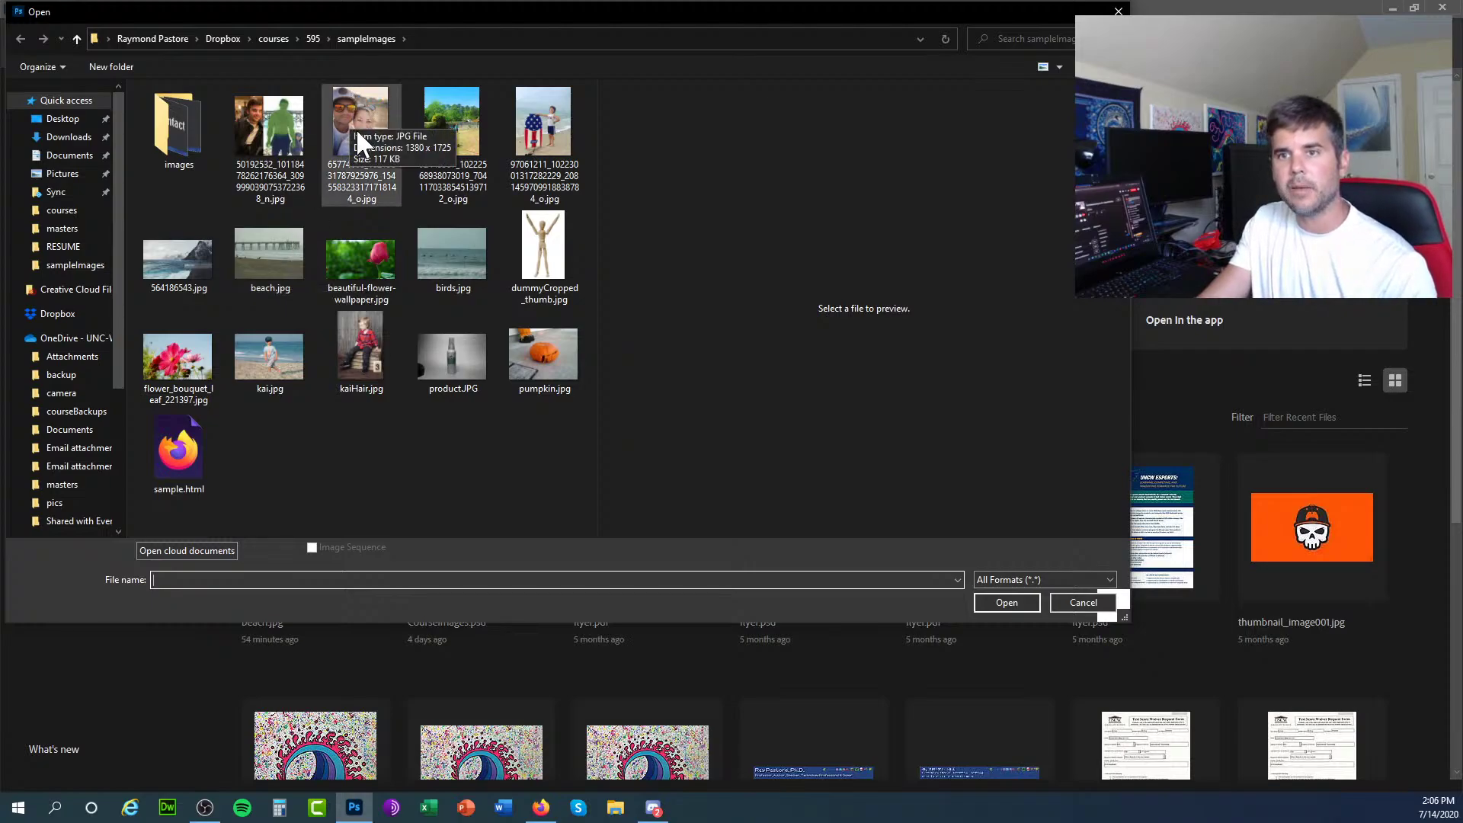
{"action": "left_click", "coordinate": [551, 137]}
{"action": "left_click", "coordinate": [992, 599]}
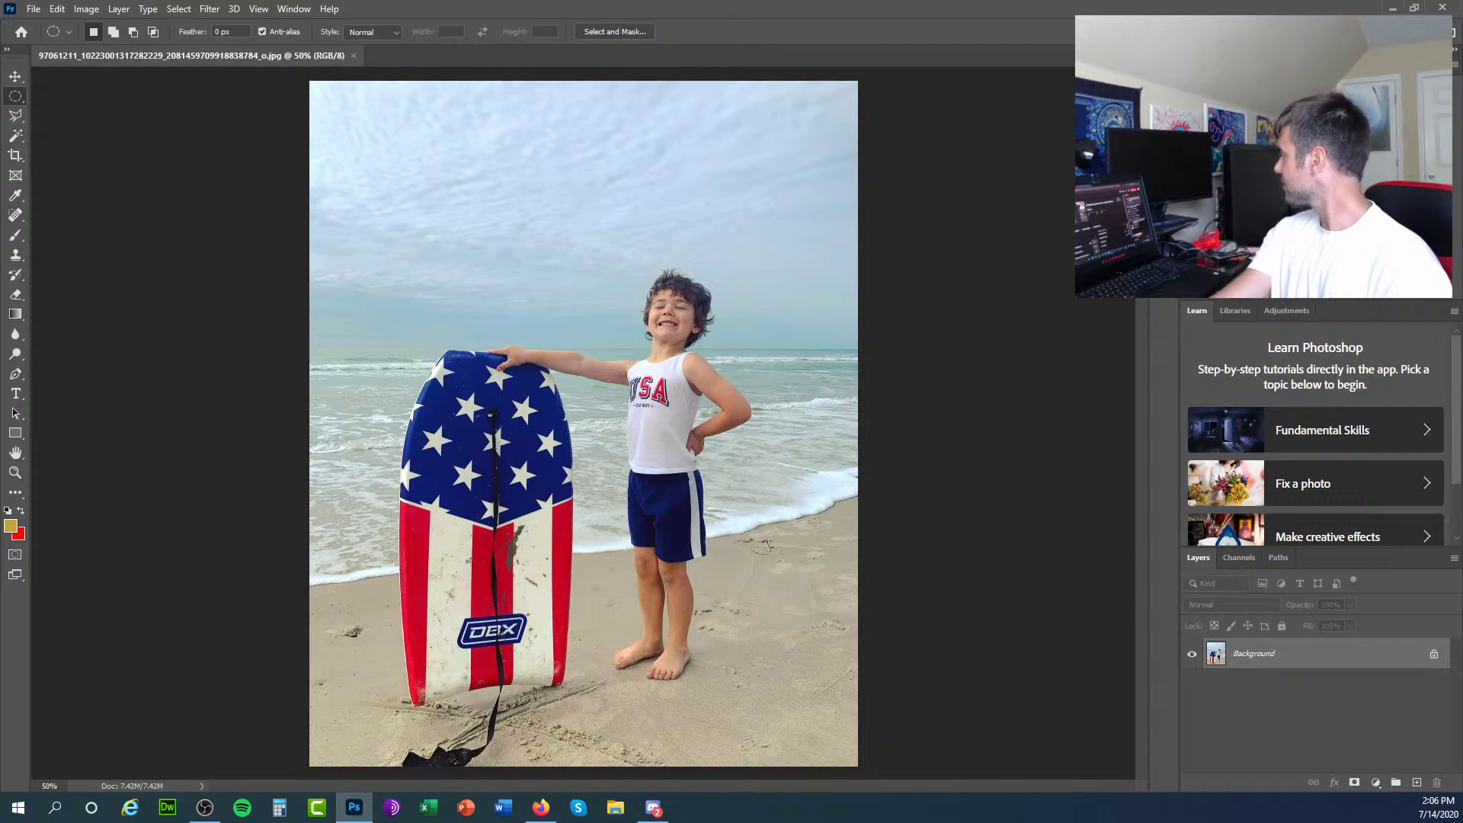
{"action": "key", "text": "alt+Tab"}
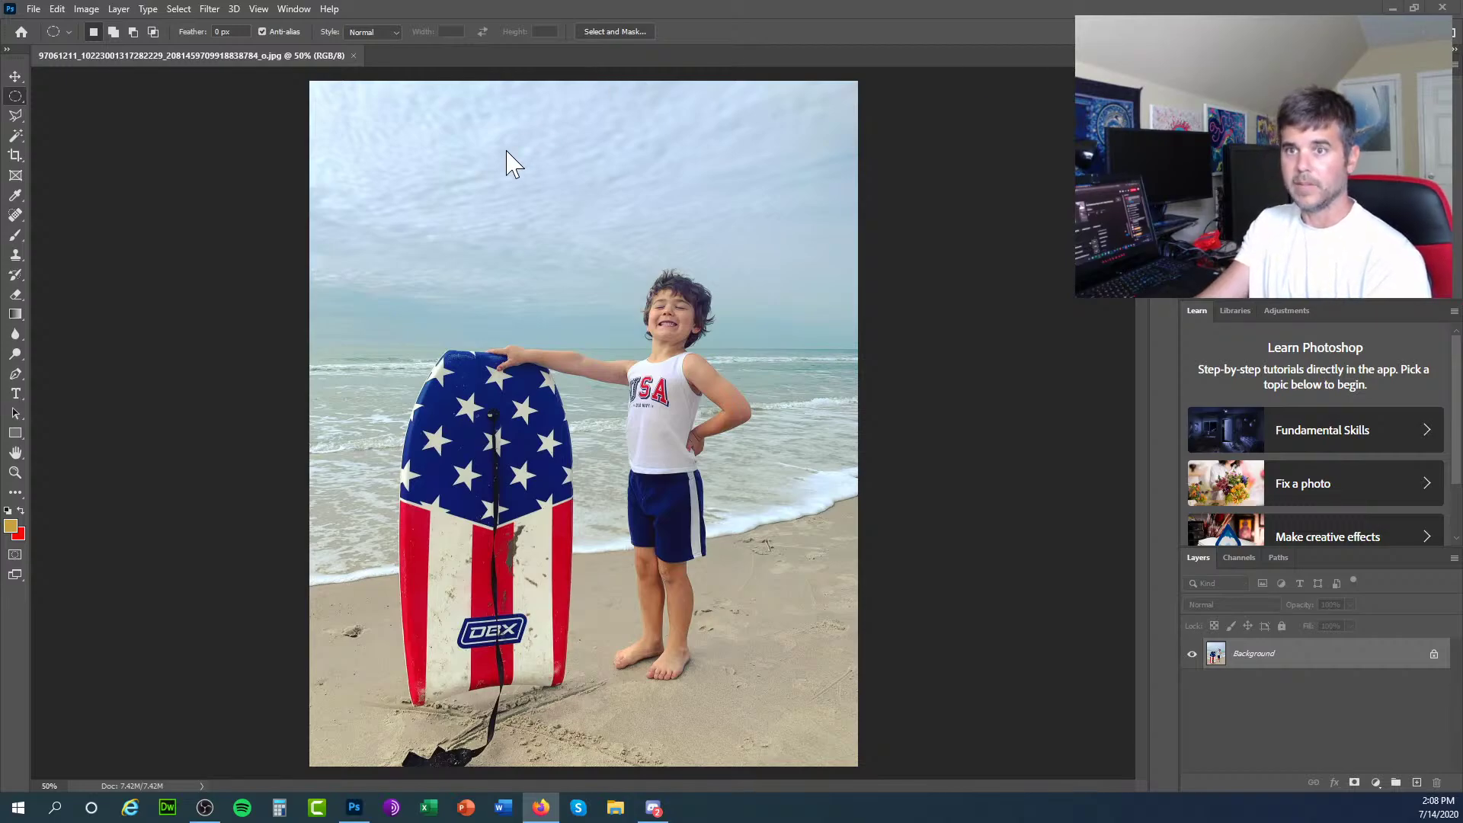
{"action": "left_click", "coordinate": [253, 7]}
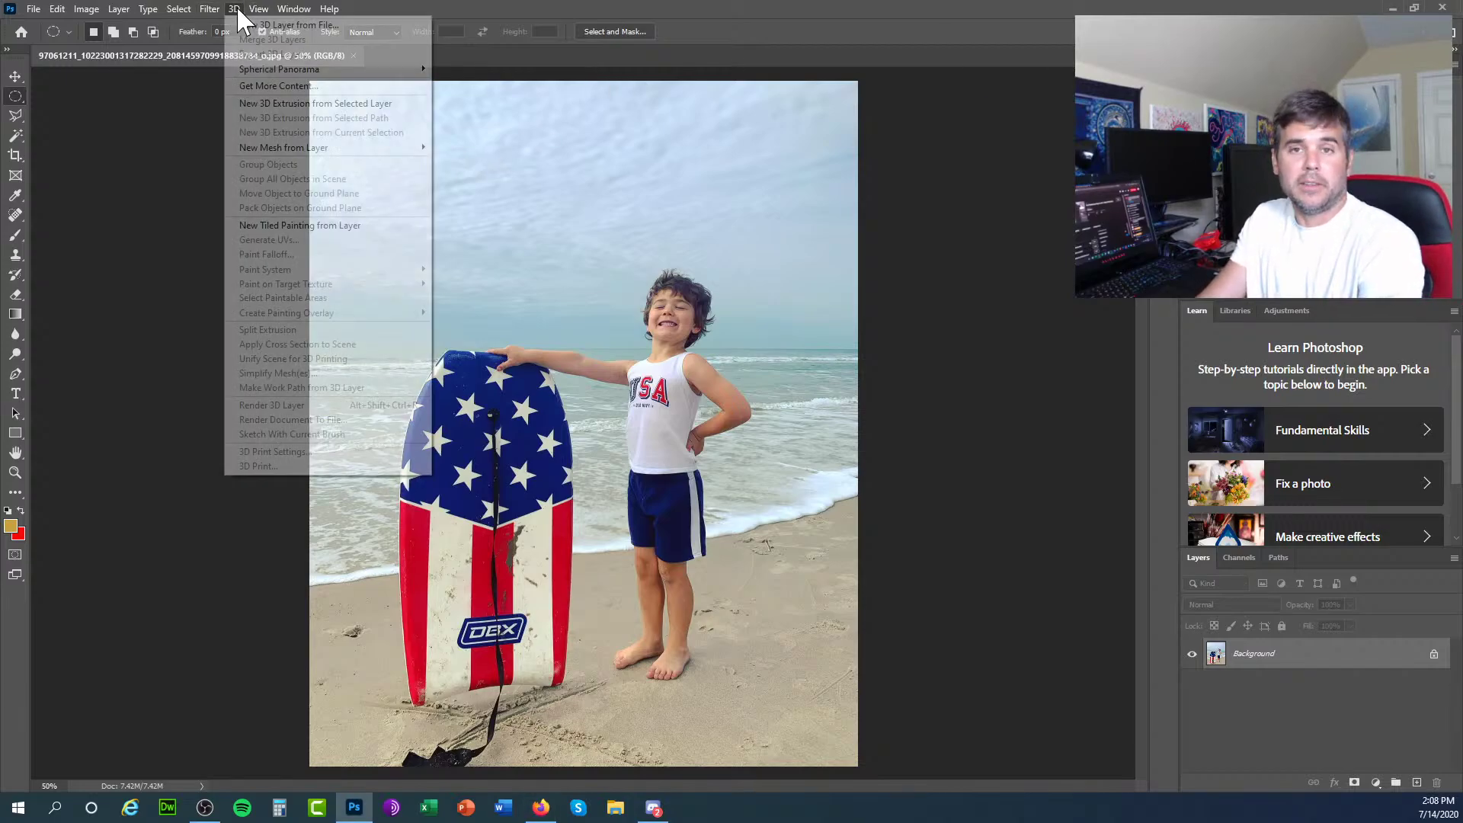
{"action": "left_click", "coordinate": [236, 9]}
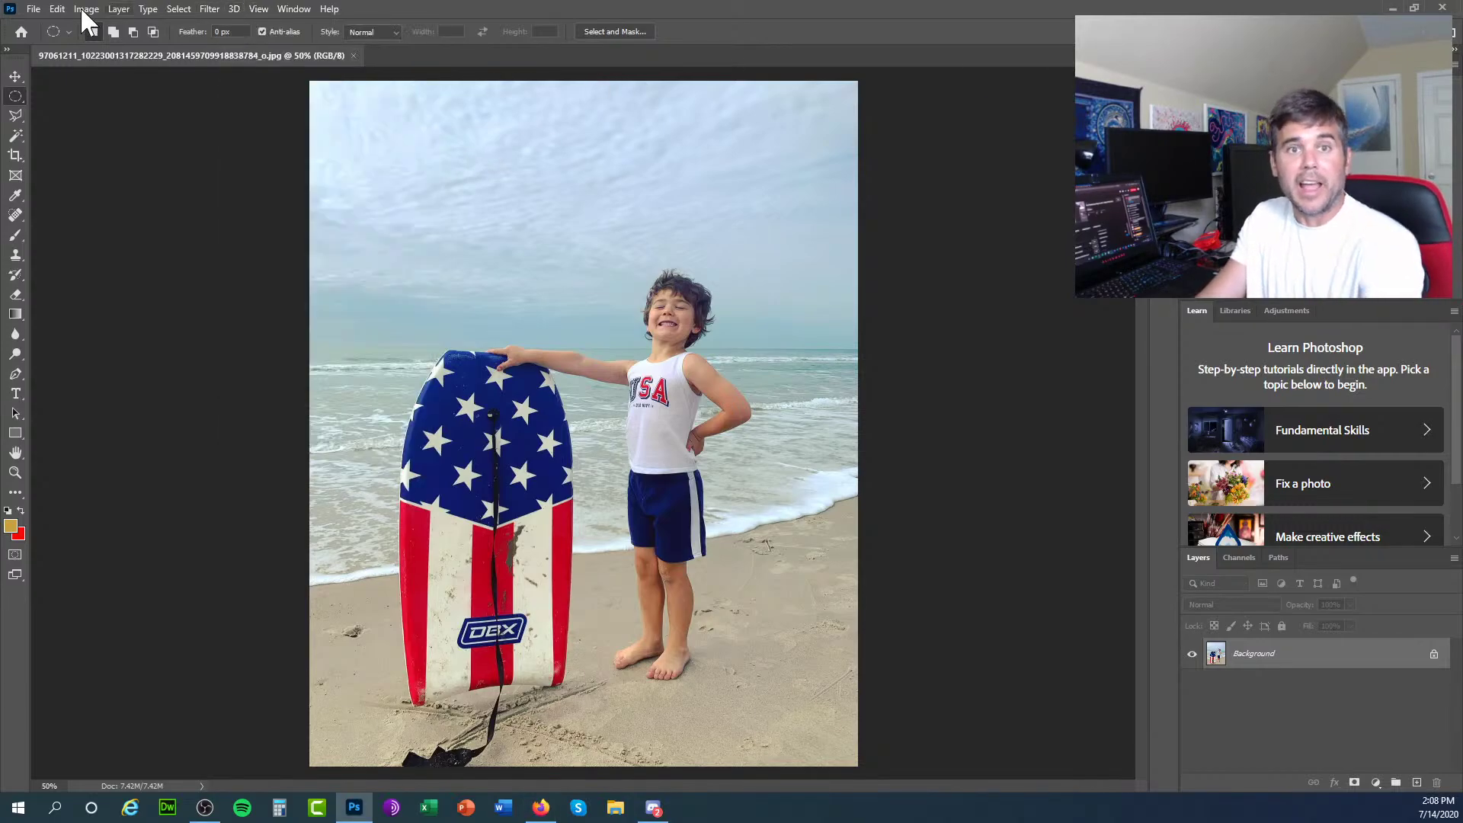
{"action": "left_click", "coordinate": [39, 7]}
{"action": "left_click", "coordinate": [41, 6]}
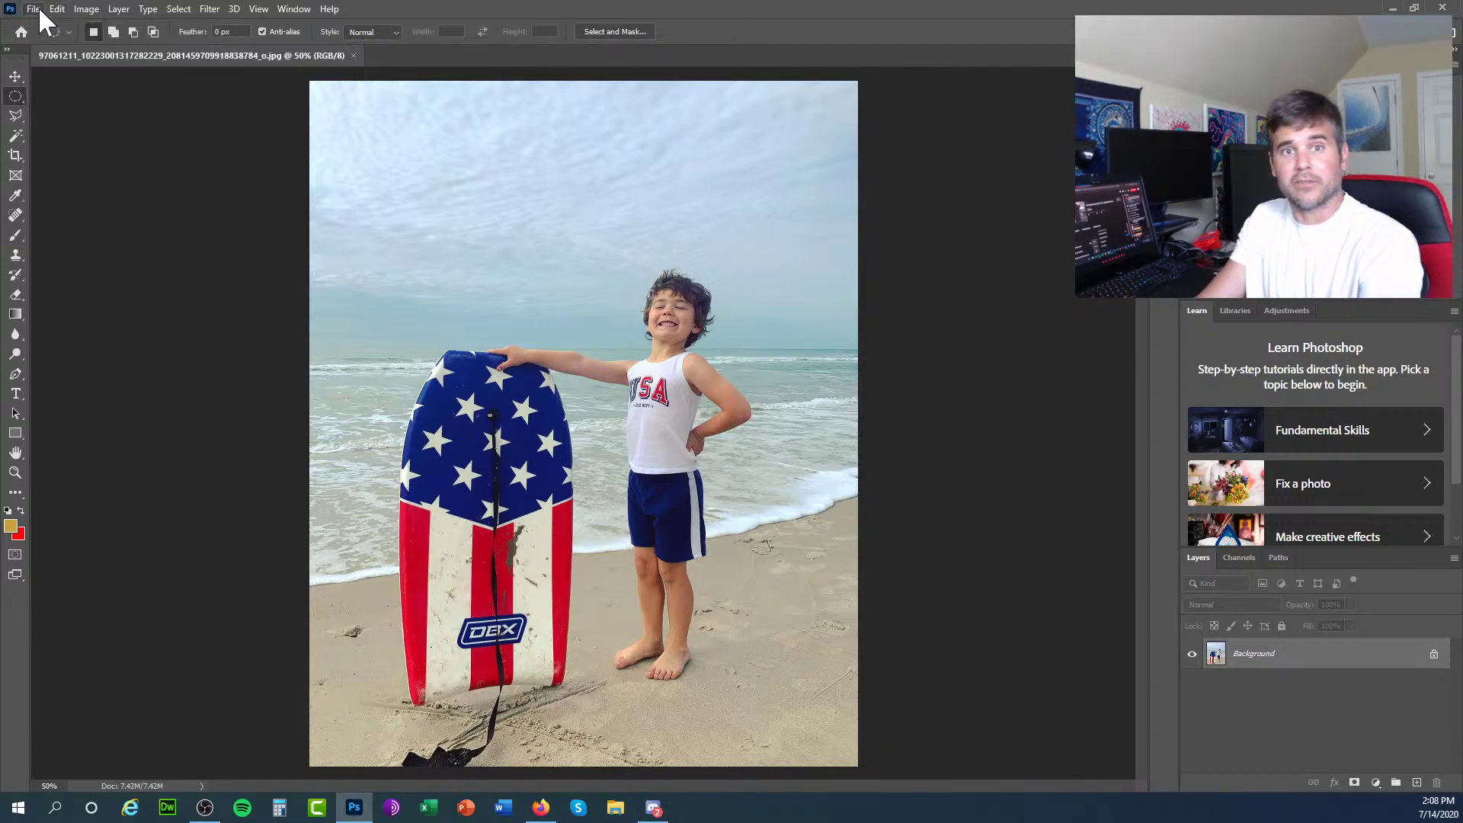
{"action": "left_click", "coordinate": [38, 6]}
{"action": "left_click", "coordinate": [38, 8]}
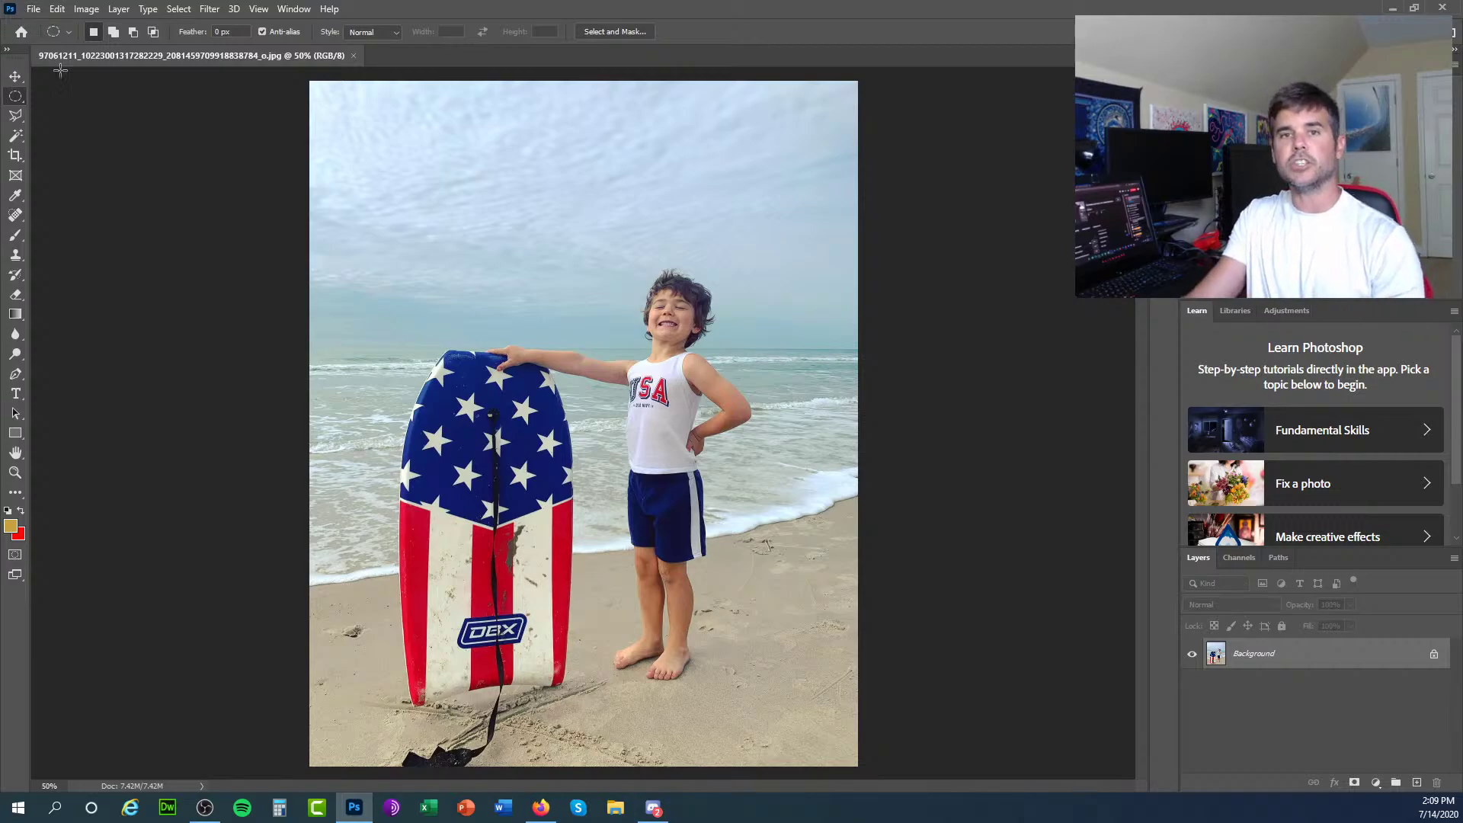
Select the entire photo, copy it onto a new layer, and hide the Background layer.
{"action": "left_click", "coordinate": [179, 6]}
{"action": "left_click", "coordinate": [177, 7]}
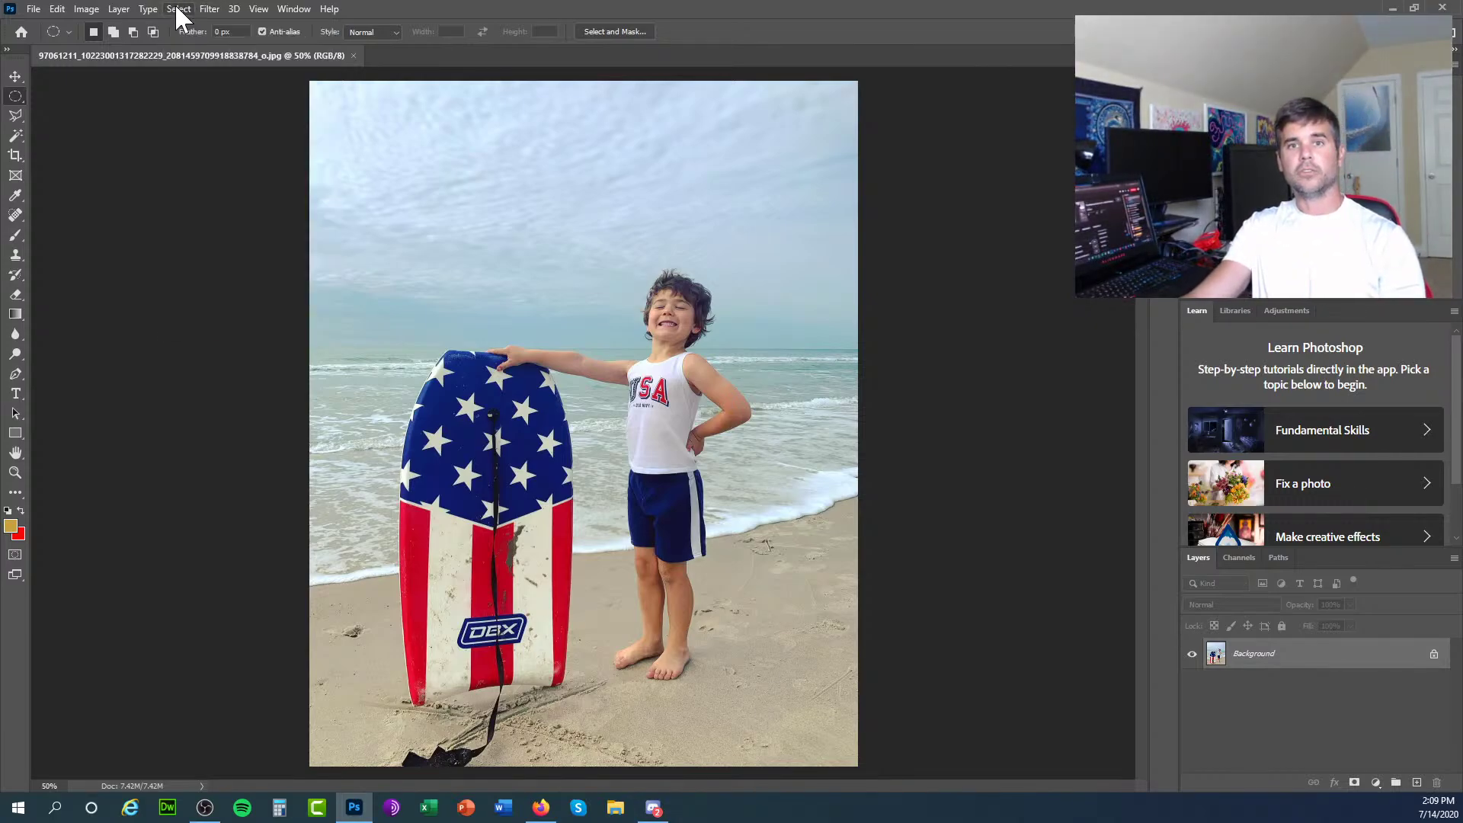
{"action": "left_click", "coordinate": [177, 10]}
{"action": "left_click", "coordinate": [183, 23]}
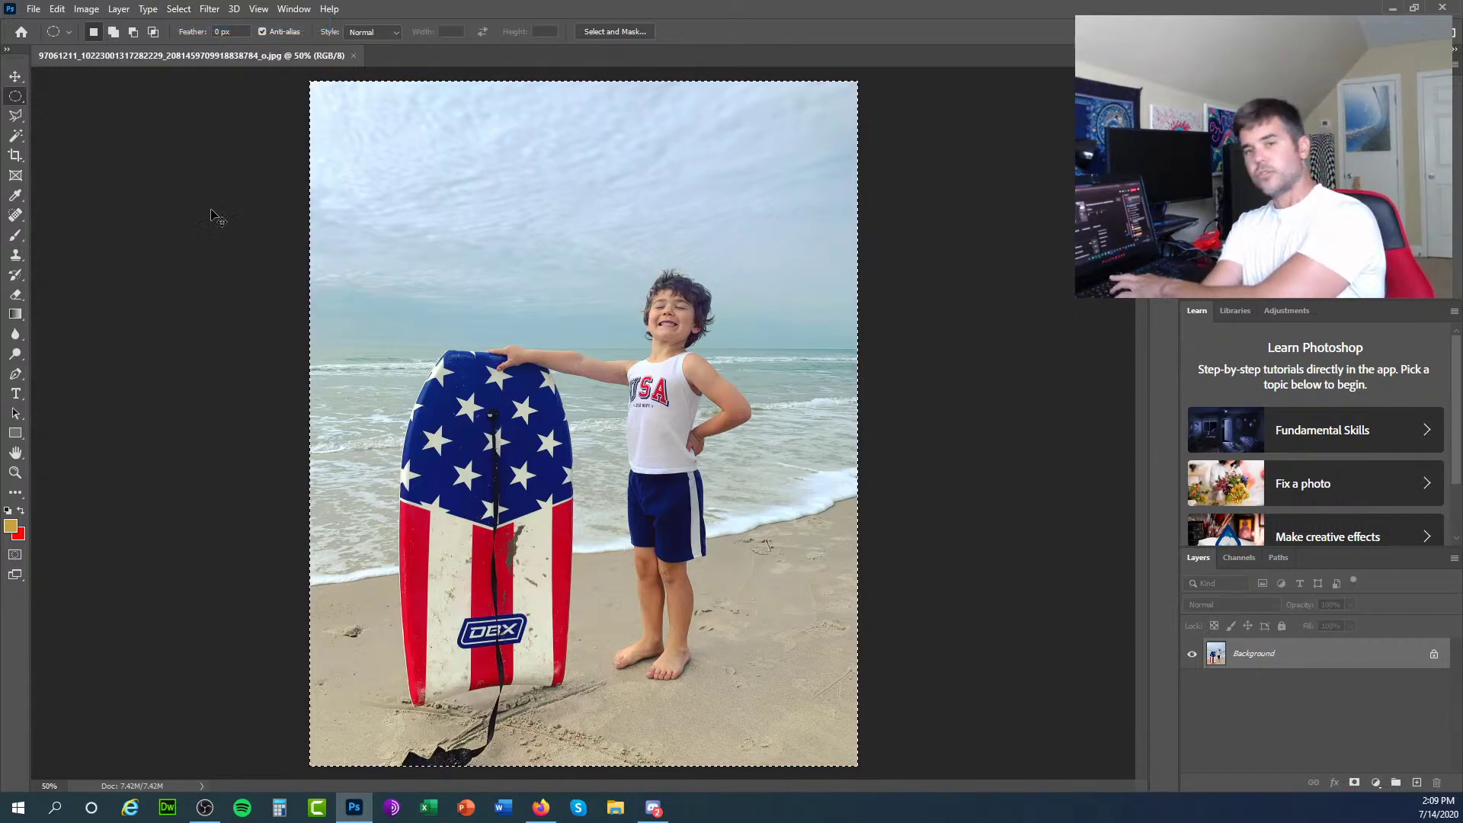
{"action": "key", "text": "ctrl+j"}
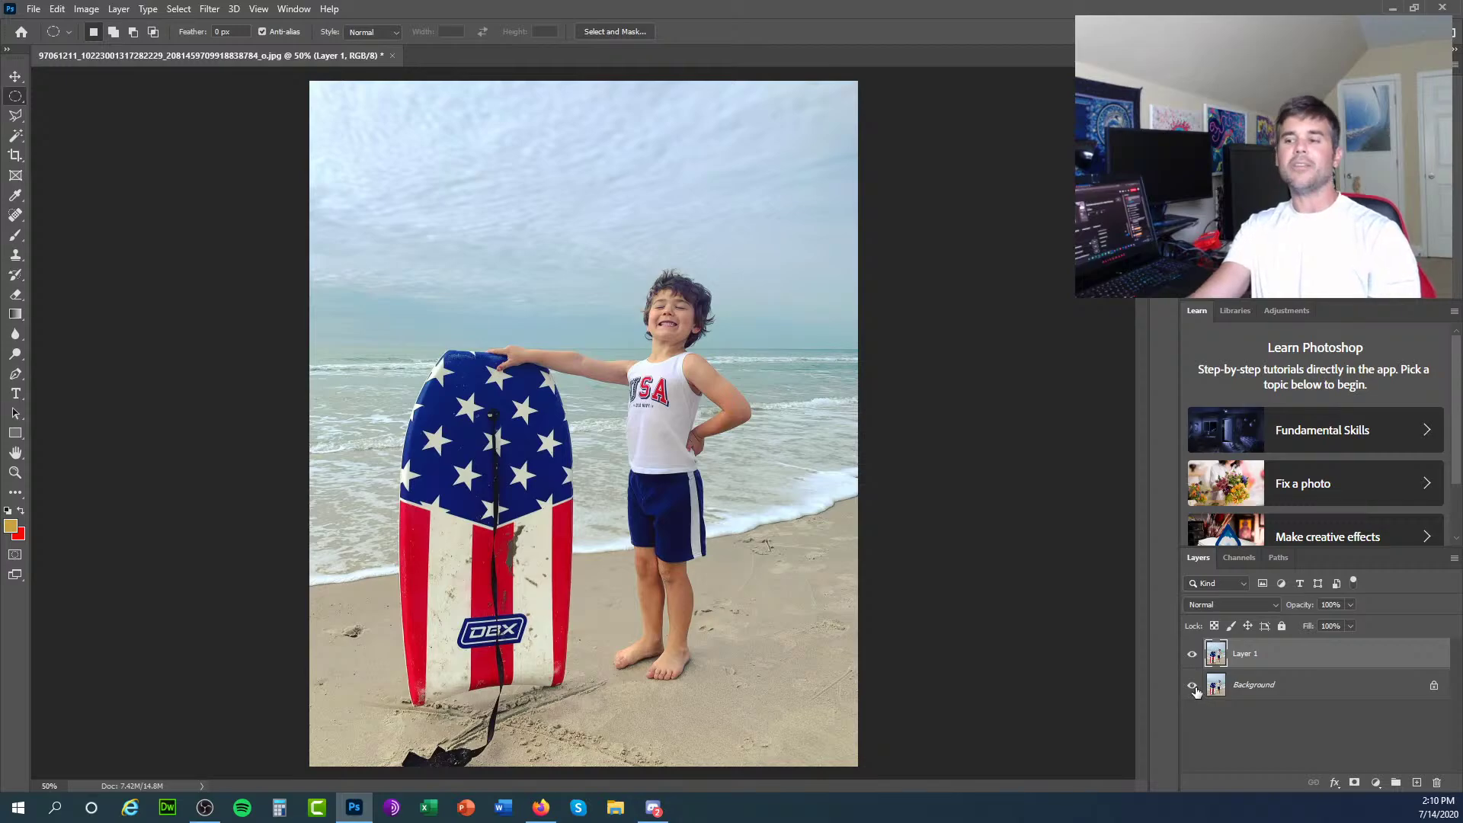
{"action": "left_click", "coordinate": [1193, 686]}
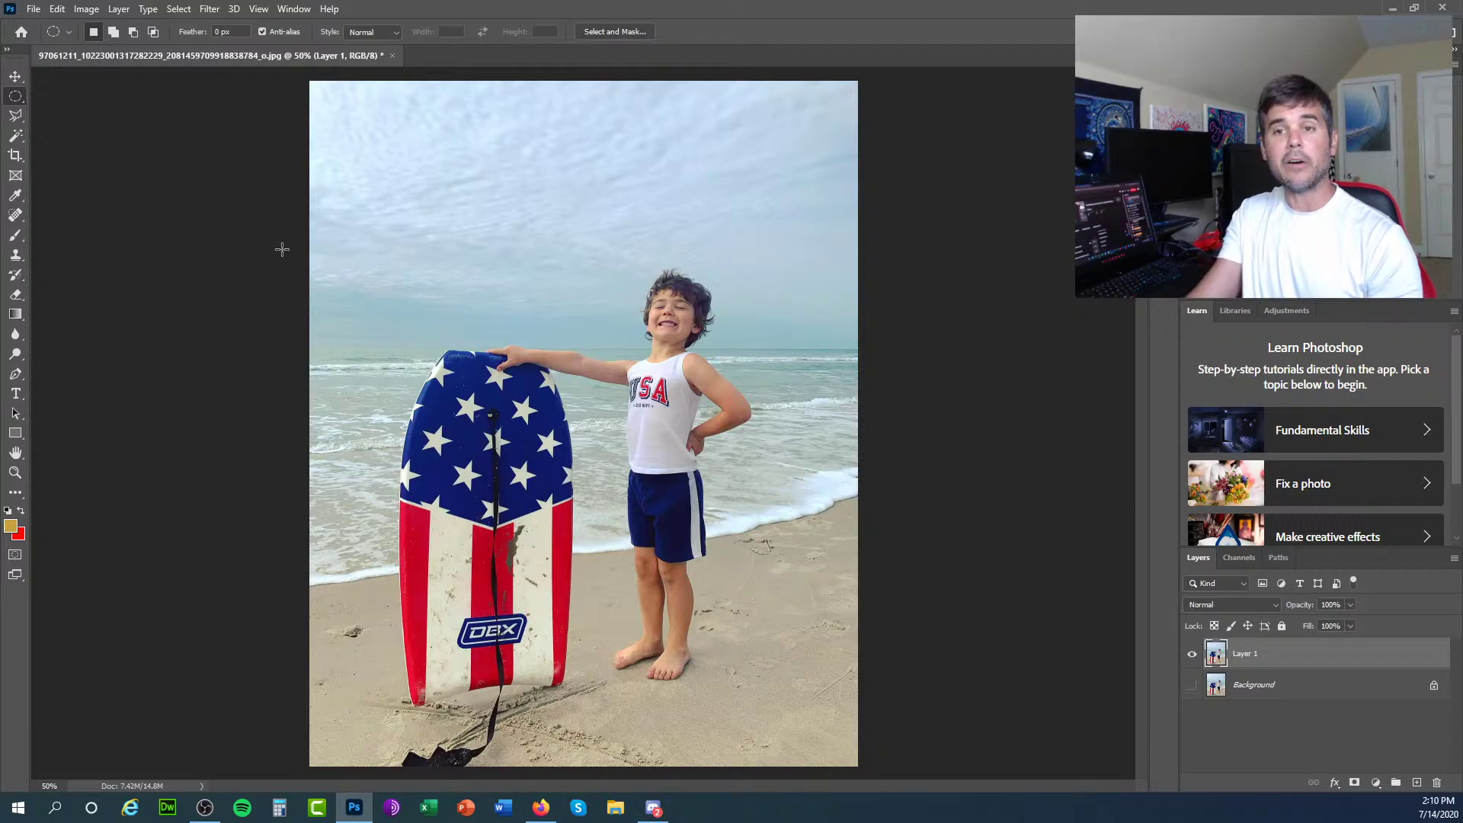
Apply a Brightness/Contrast adjustment to Layer 1 with brightness -17 and contrast -10.
{"action": "left_click", "coordinate": [118, 10]}
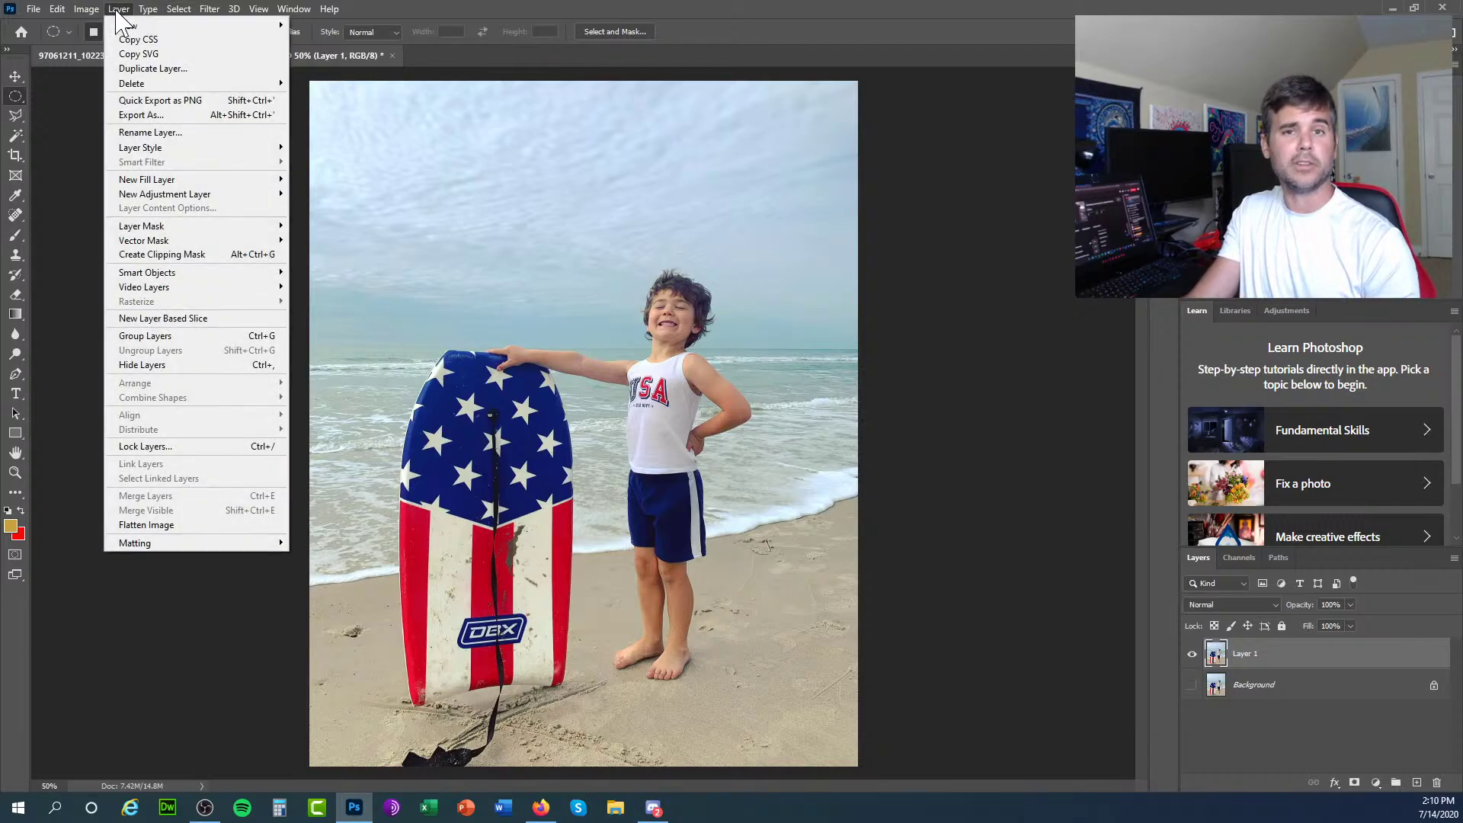
{"action": "mouse_move", "coordinate": [92, 11]}
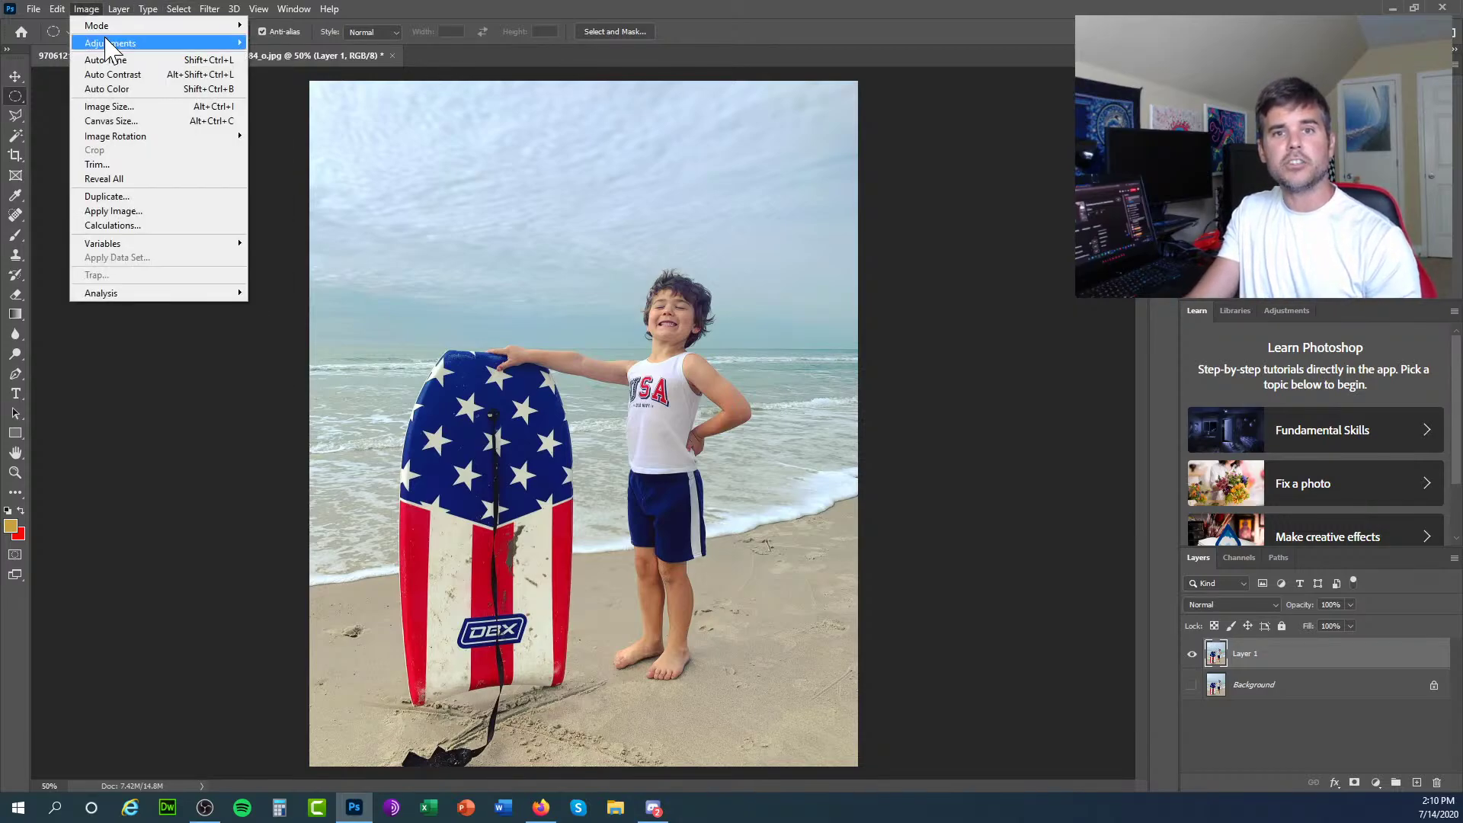
{"action": "mouse_move", "coordinate": [108, 44]}
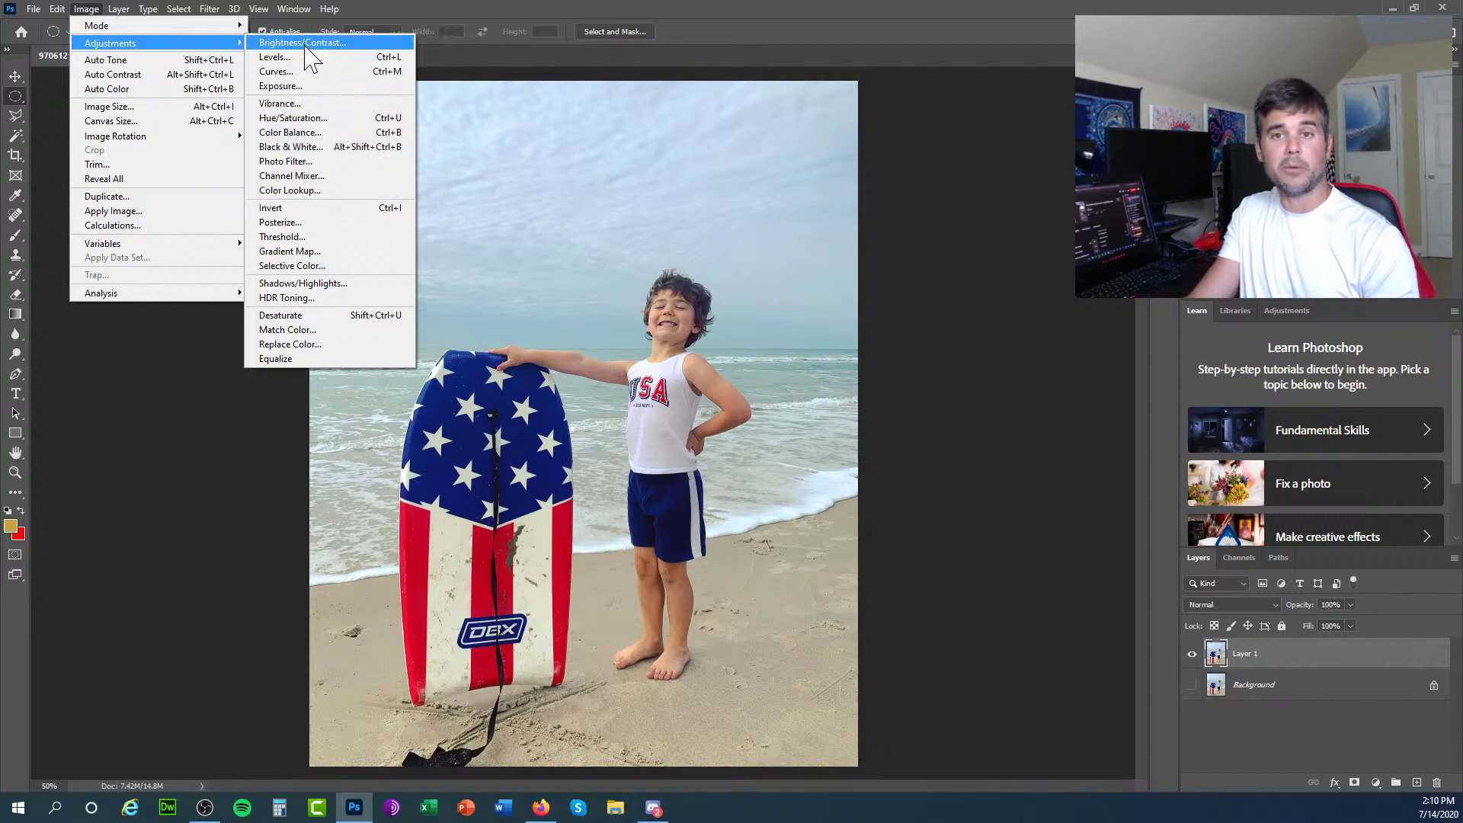
{"action": "key", "text": "Escape"}
{"action": "key", "text": "Escape"}
{"action": "key", "text": "i"}
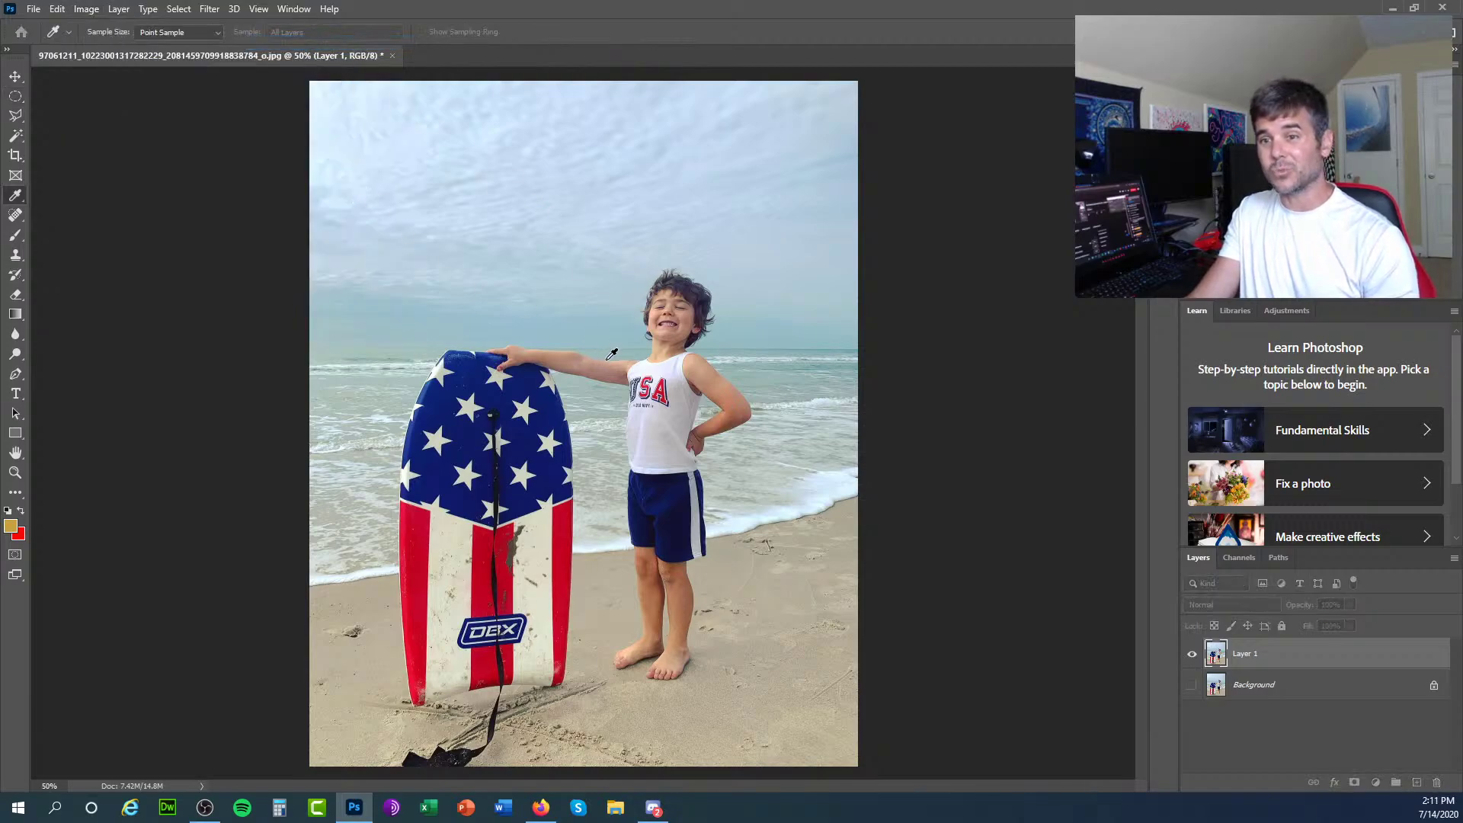
{"action": "left_click", "coordinate": [95, 13]}
{"action": "left_click", "coordinate": [97, 14]}
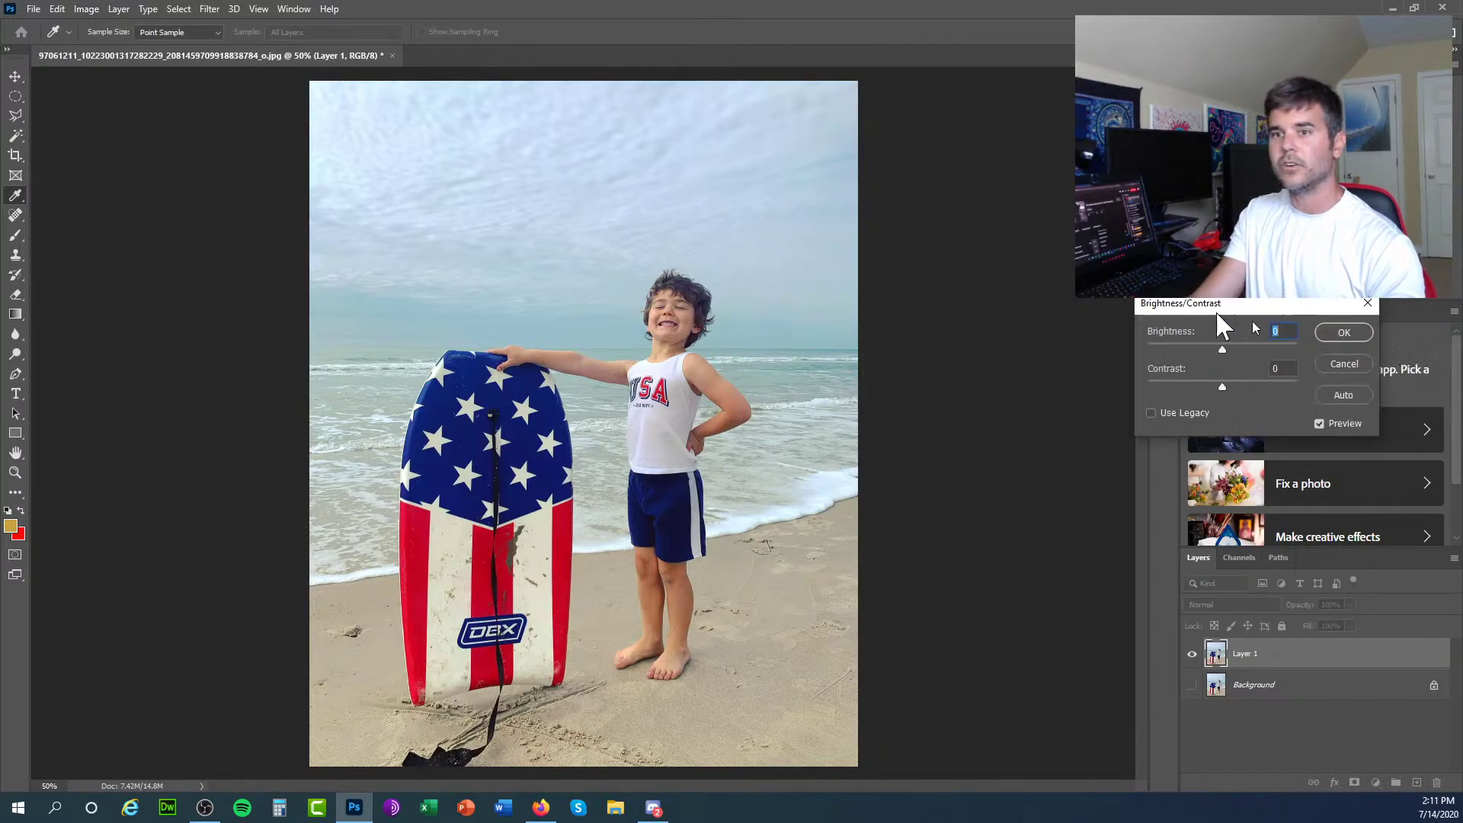
{"action": "left_click_drag", "start_coordinate": [1251, 322], "coordinate": [283, 217]}
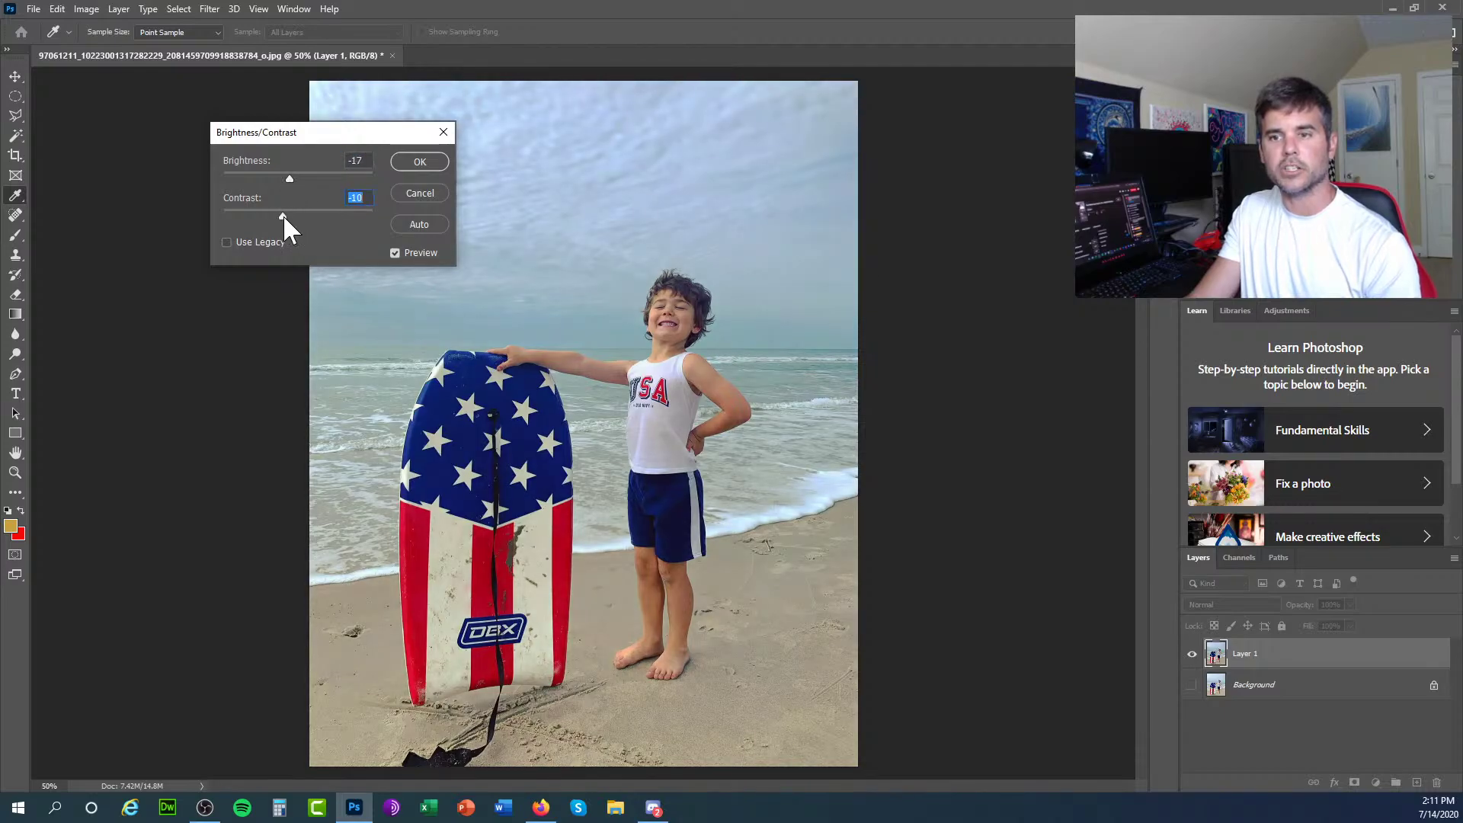
{"action": "left_click", "coordinate": [419, 162]}
{"action": "key", "text": "m"}
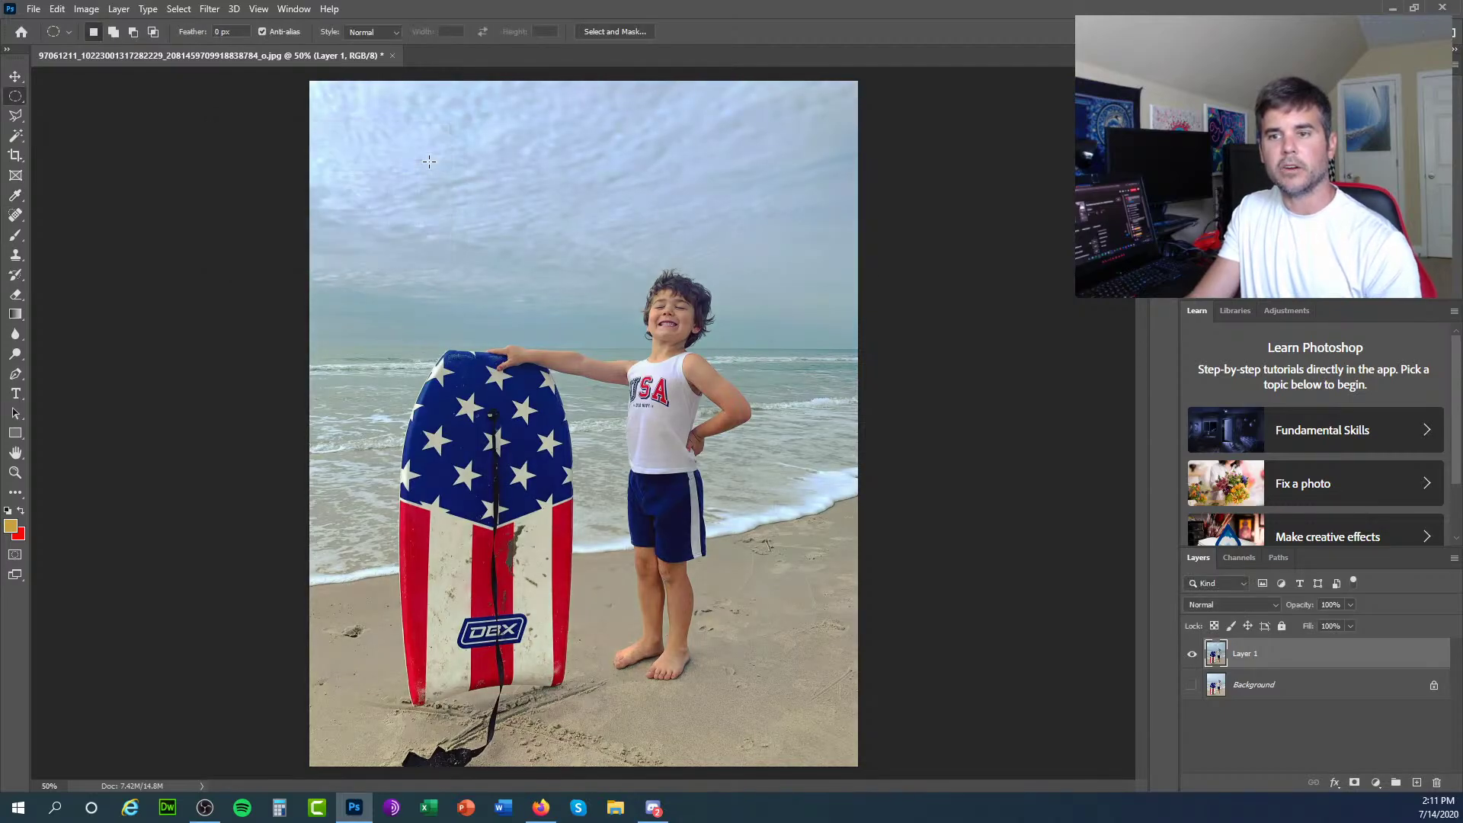
Undo the Brightness/Contrast adjustment on Layer 1 and redo it.
{"action": "left_click", "coordinate": [59, 10]}
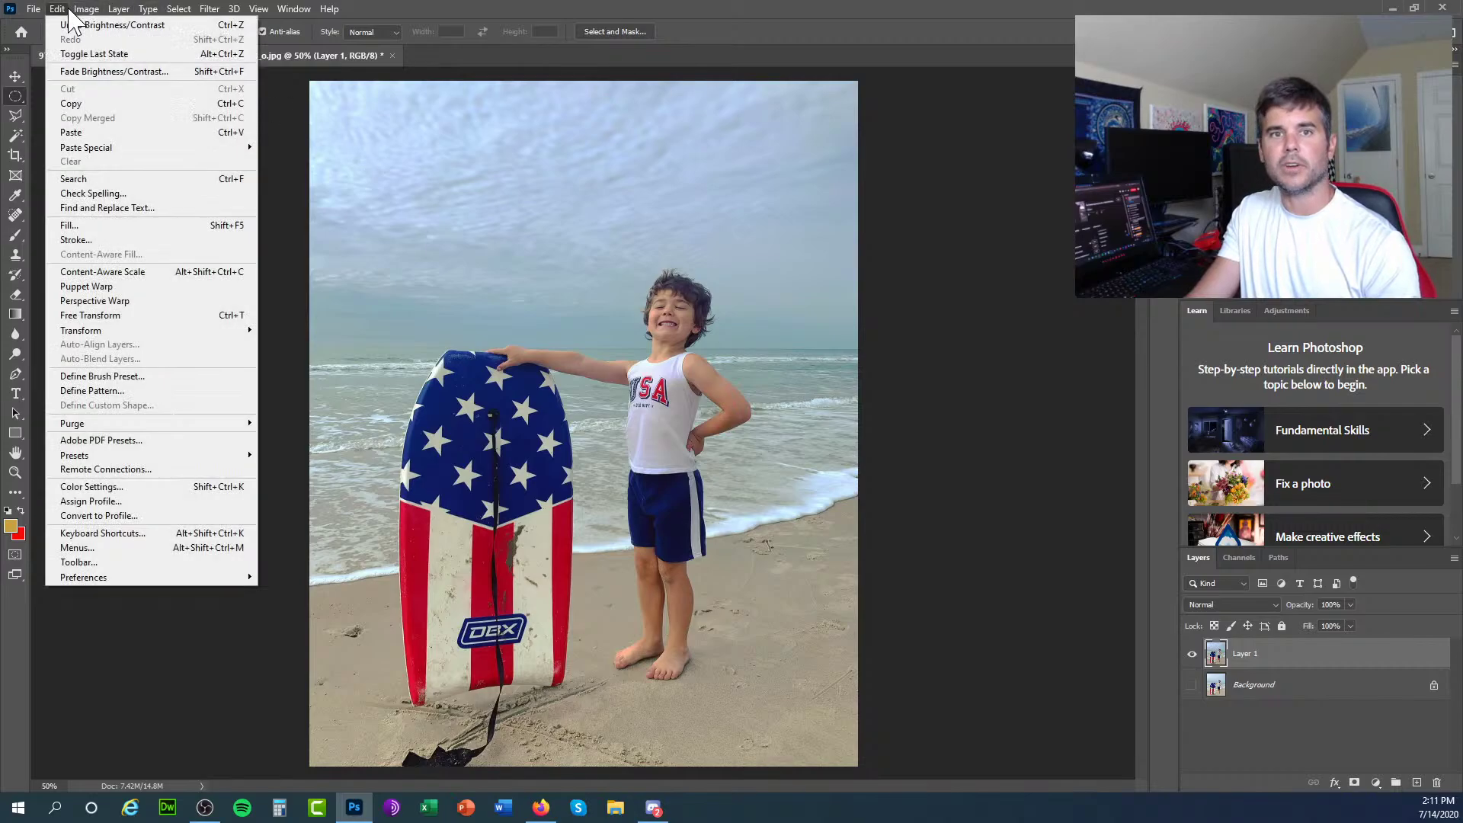
{"action": "left_click", "coordinate": [72, 25]}
{"action": "left_click", "coordinate": [61, 9]}
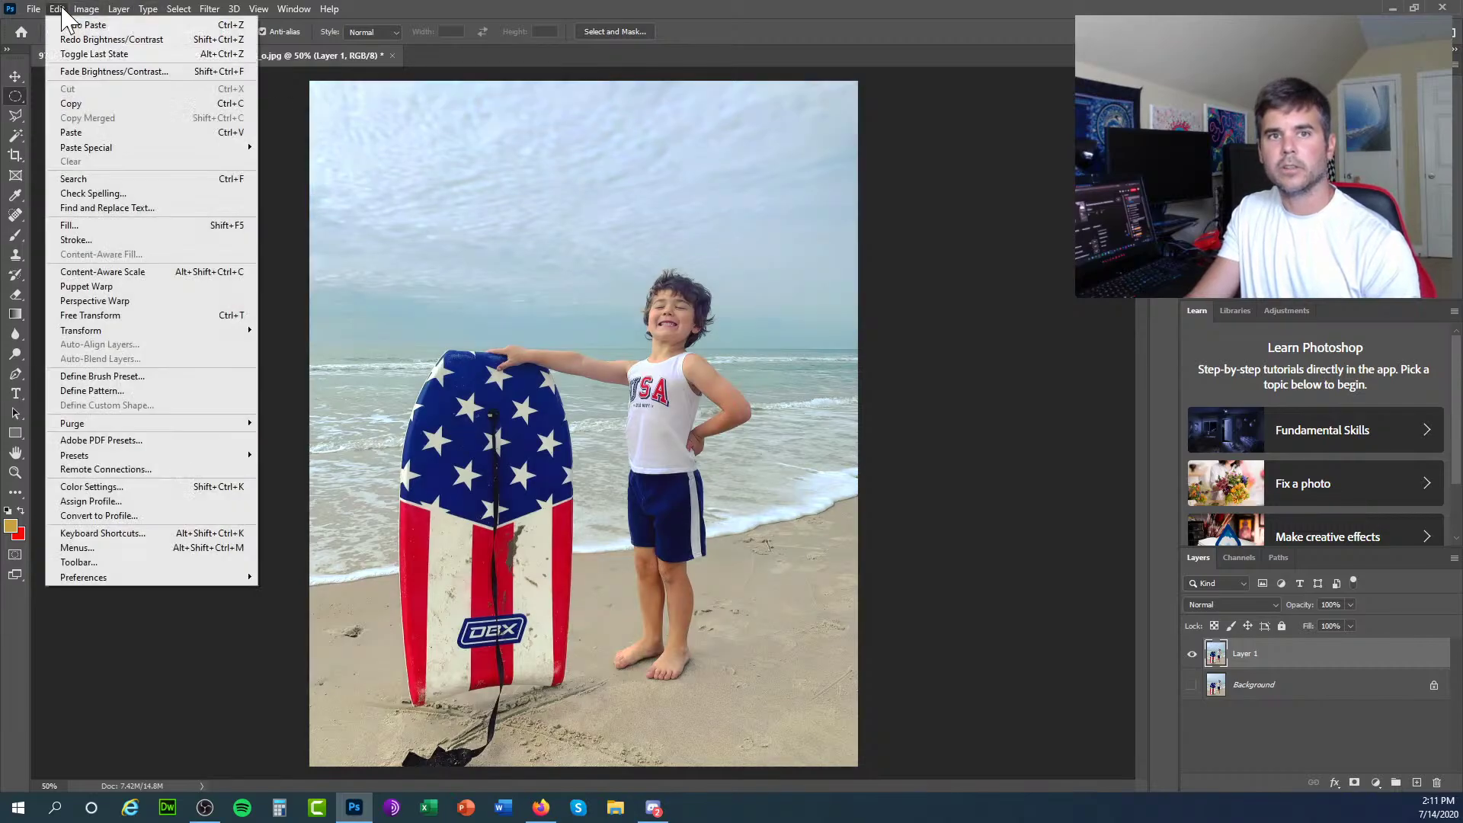
{"action": "left_click", "coordinate": [68, 41]}
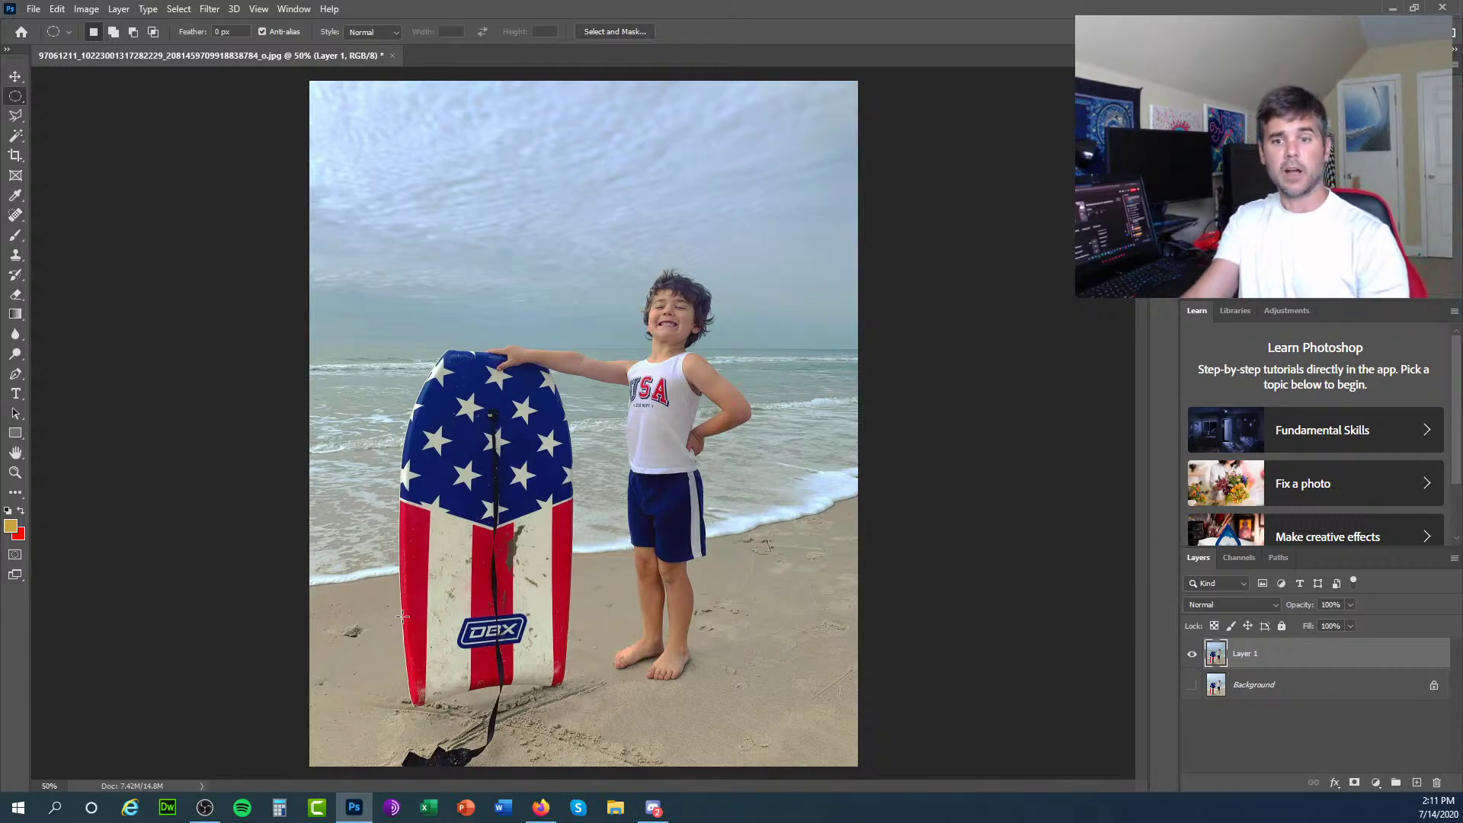
Select the sand with the Magnetic Lasso, tracing the waterline, around the bodyboard and the boy's legs, and along the photo's lower edges.
{"action": "left_click", "coordinate": [16, 117]}
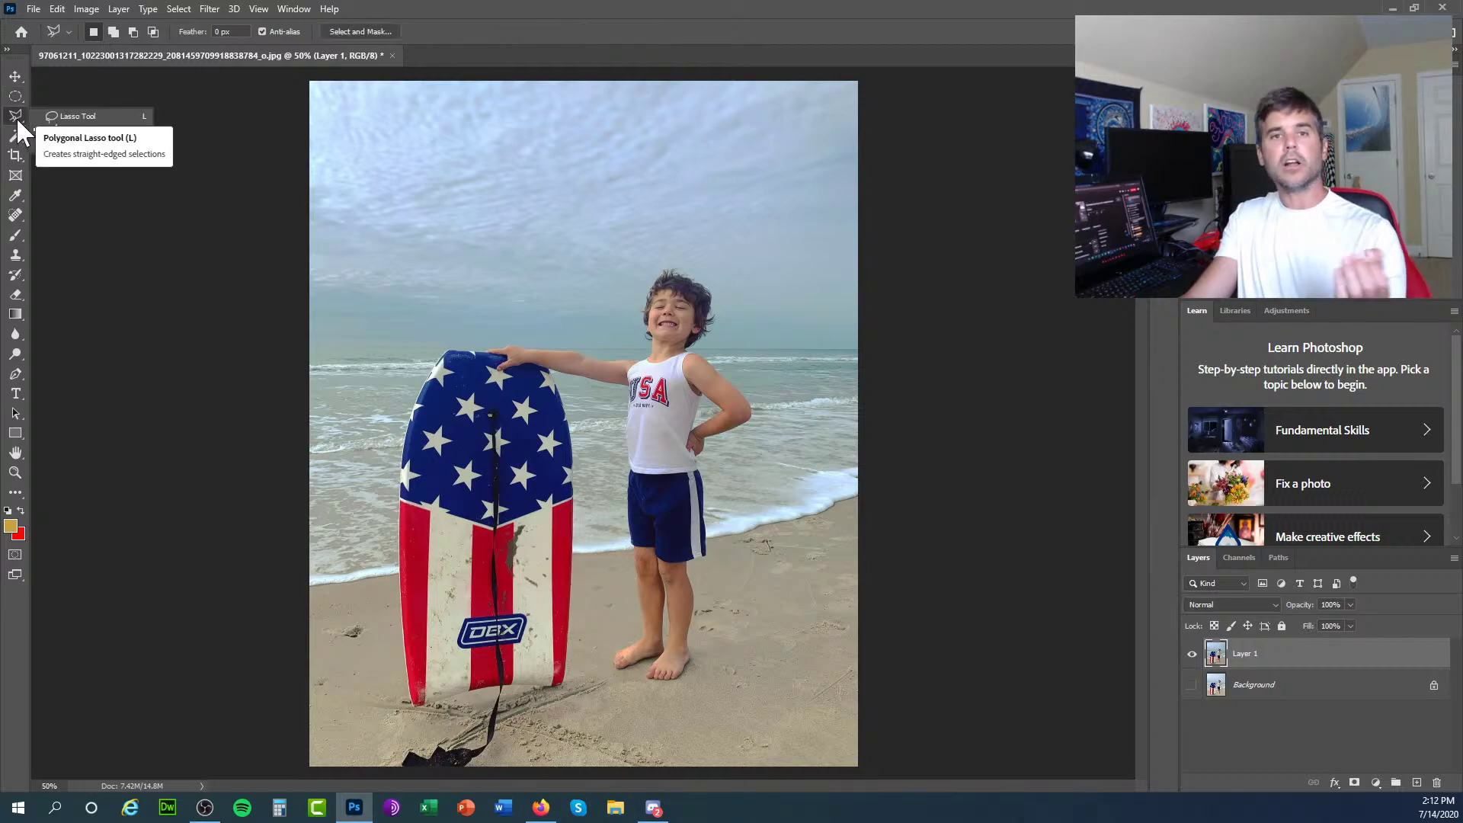
{"action": "left_click", "coordinate": [81, 148]}
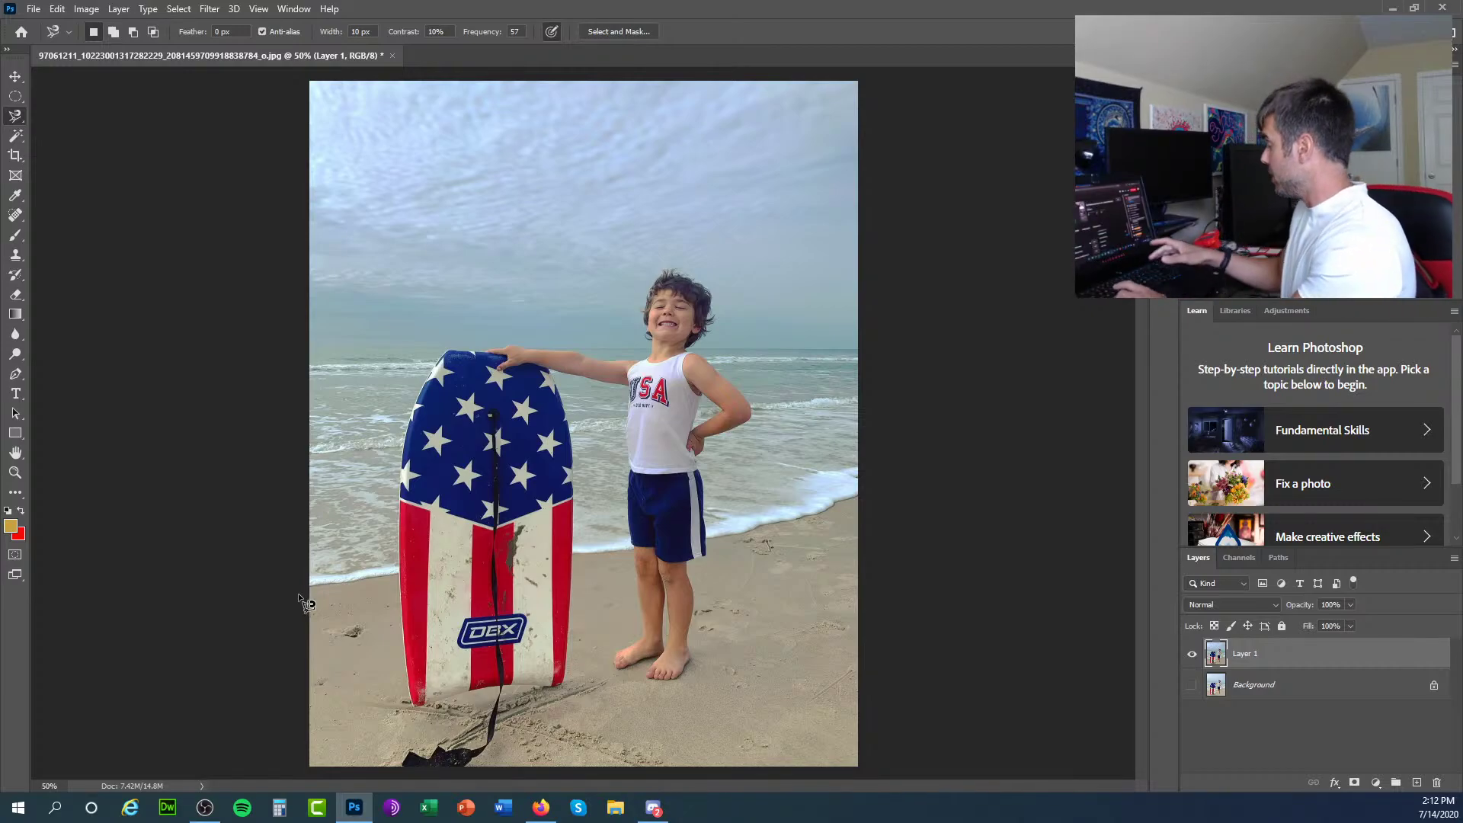
{"action": "key", "text": "ctrl+plus"}
{"action": "key", "text": "ctrl+plus"}
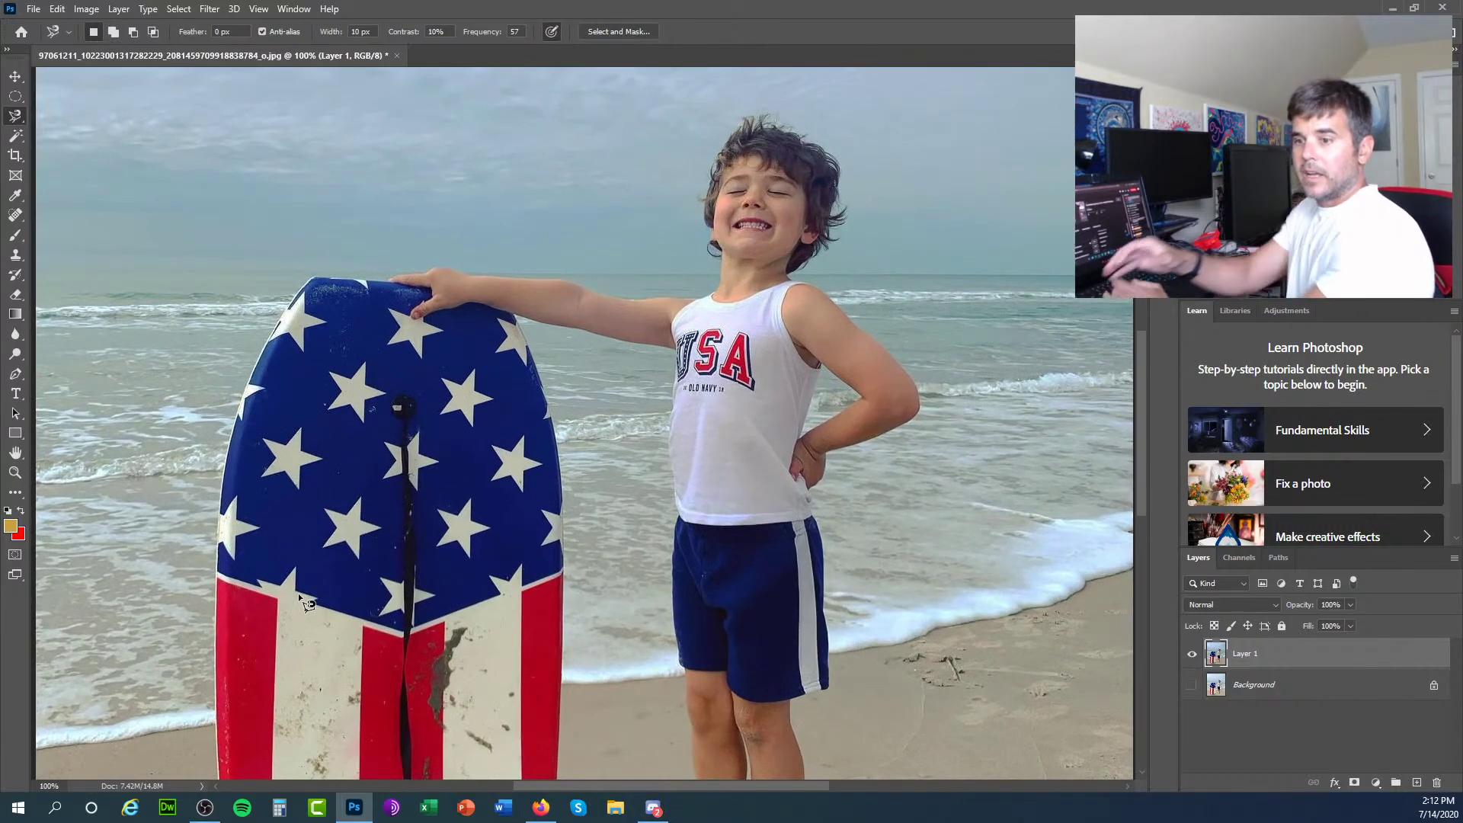
{"action": "scroll", "coordinate": [418, 531], "scroll_direction": "down", "scroll_amount": 5}
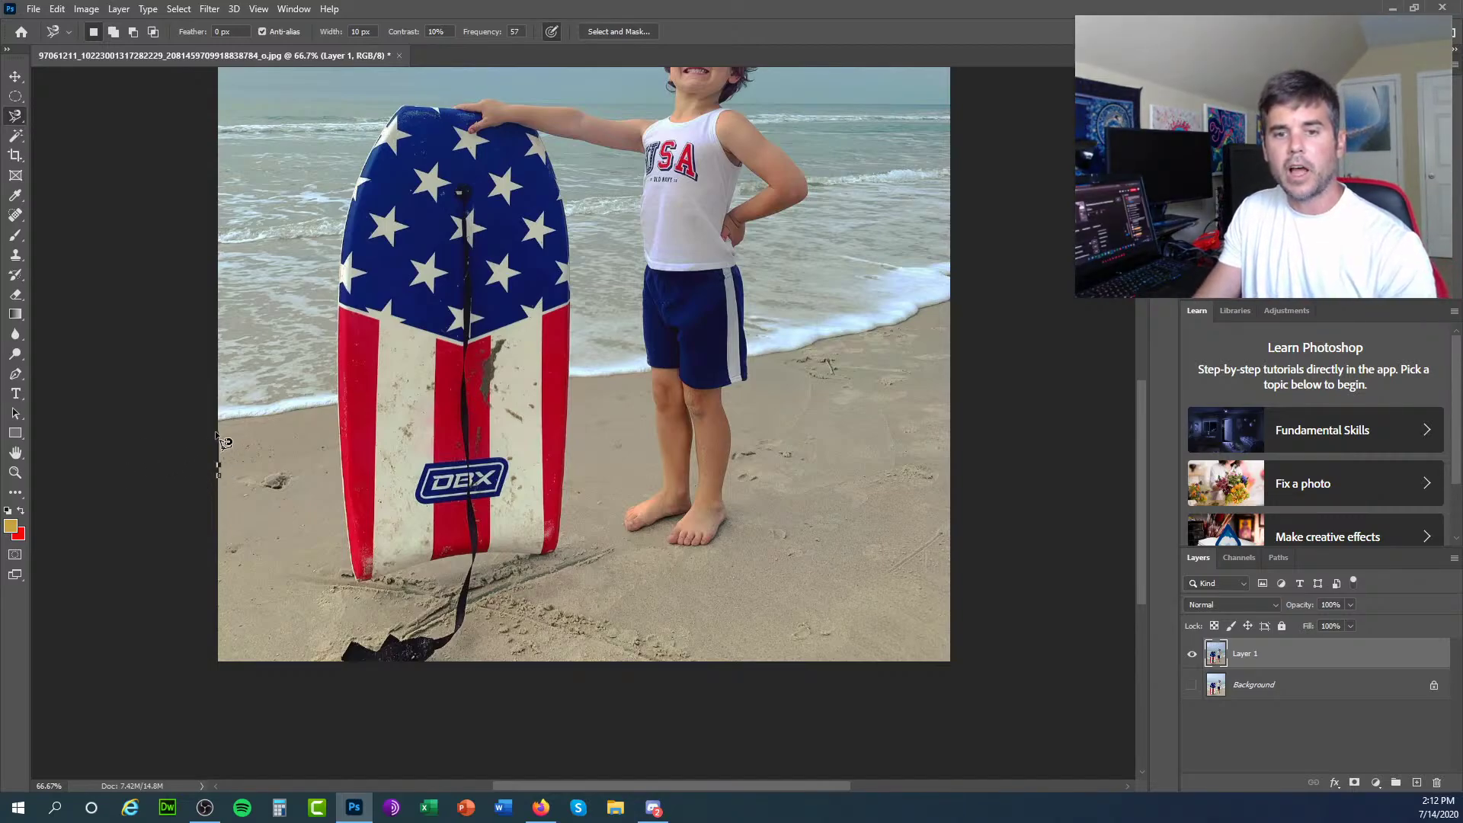
{"action": "mouse_move", "coordinate": [227, 431]}
{"action": "left_mouse_down"}
{"action": "mouse_move", "coordinate": [338, 406]}
{"action": "mouse_move", "coordinate": [334, 495]}
{"action": "mouse_move", "coordinate": [359, 583]}
{"action": "mouse_move", "coordinate": [548, 562]}
{"action": "left_mouse_up"}
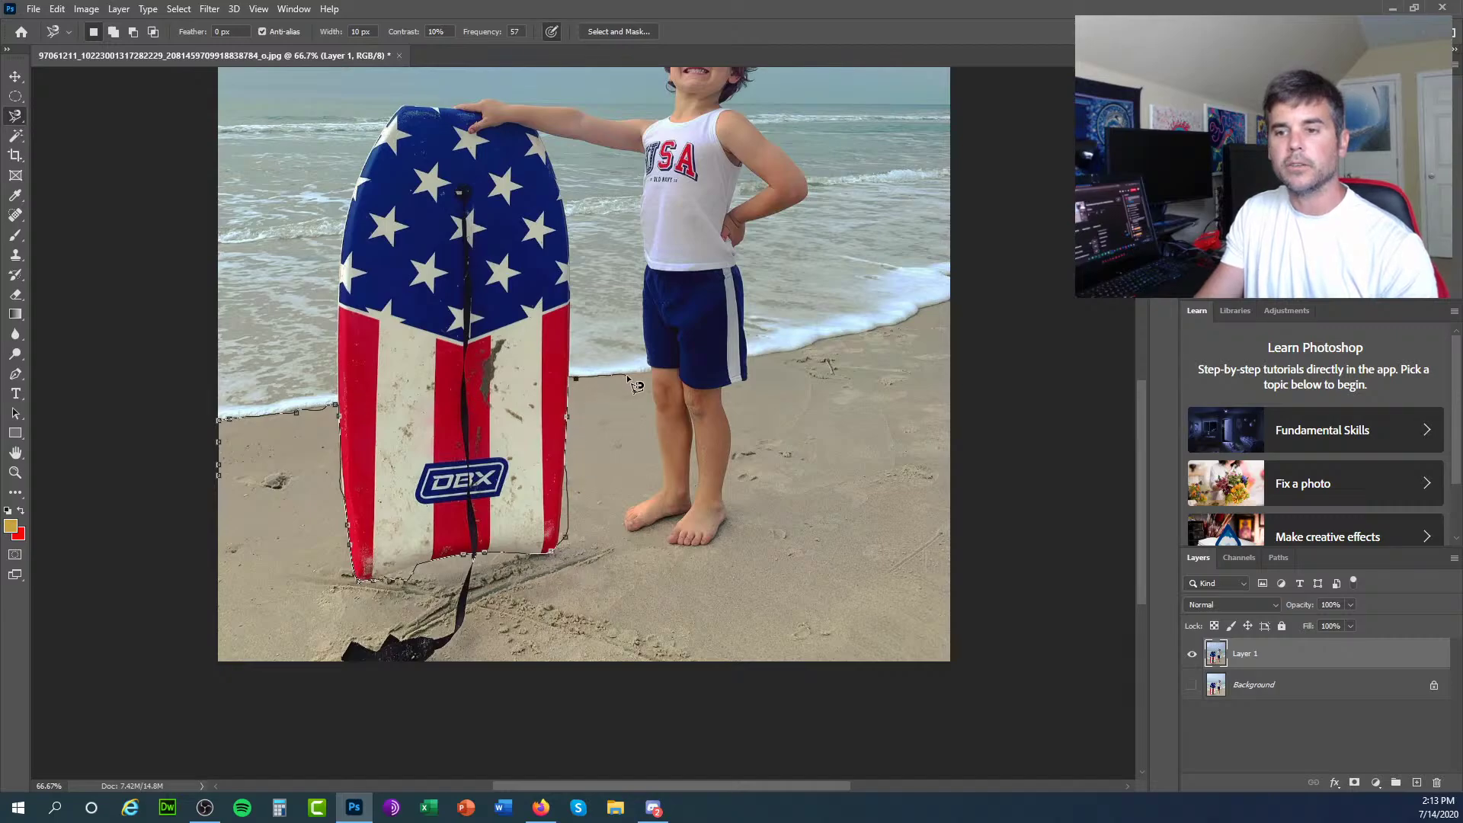
{"action": "mouse_move", "coordinate": [654, 373]}
{"action": "left_mouse_down"}
{"action": "mouse_move", "coordinate": [650, 493]}
{"action": "mouse_move", "coordinate": [665, 487]}
{"action": "mouse_move", "coordinate": [626, 532]}
{"action": "mouse_move", "coordinate": [690, 517]}
{"action": "mouse_move", "coordinate": [664, 547]}
{"action": "mouse_move", "coordinate": [709, 546]}
{"action": "mouse_move", "coordinate": [739, 527]}
{"action": "left_mouse_up"}
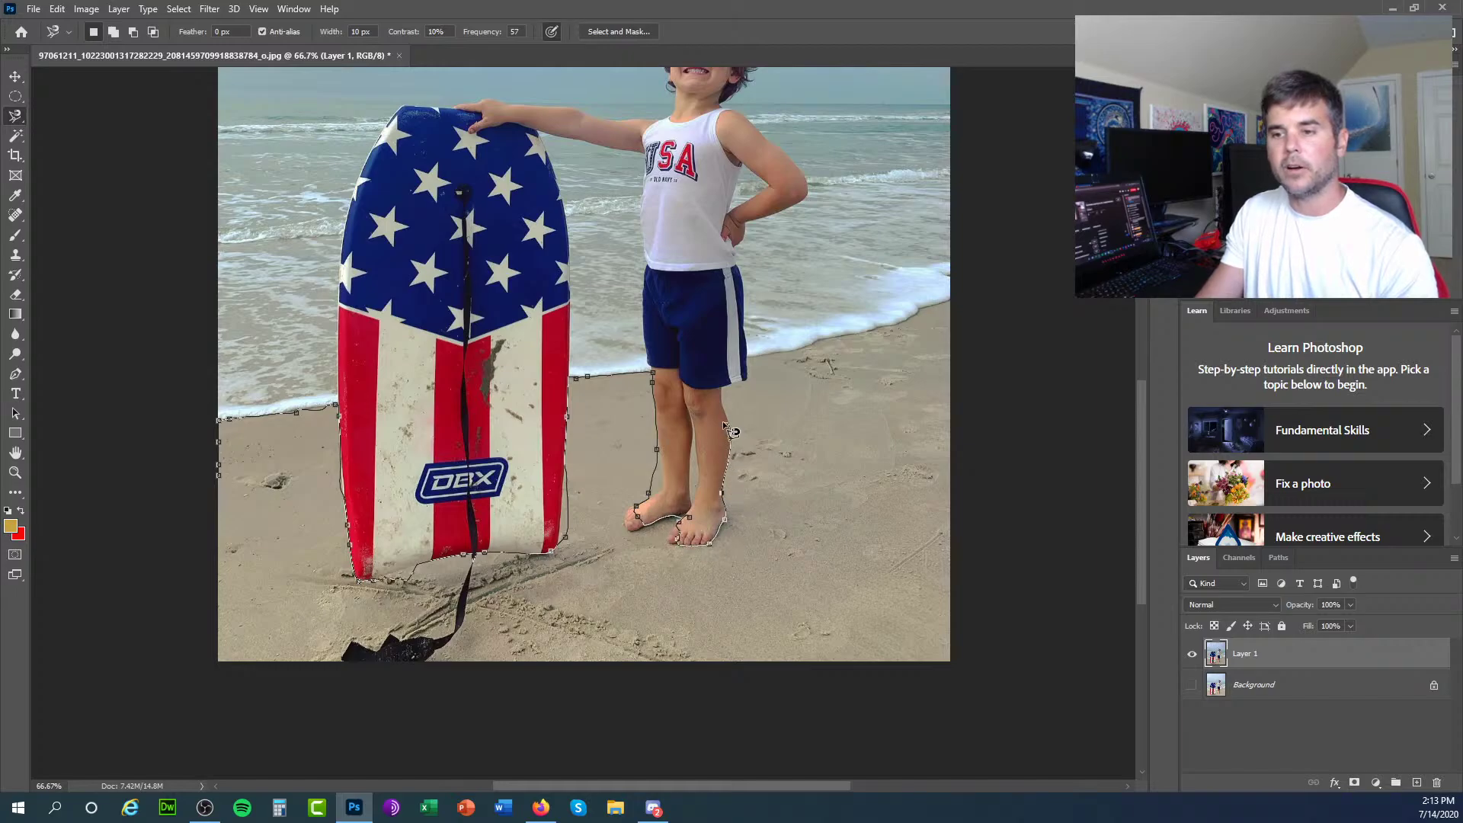
{"action": "mouse_move", "coordinate": [765, 369]}
{"action": "left_mouse_down"}
{"action": "mouse_move", "coordinate": [976, 298]}
{"action": "mouse_move", "coordinate": [958, 399]}
{"action": "mouse_move", "coordinate": [1002, 628]}
{"action": "mouse_move", "coordinate": [985, 681]}
{"action": "mouse_move", "coordinate": [503, 712]}
{"action": "mouse_move", "coordinate": [195, 708]}
{"action": "mouse_move", "coordinate": [194, 557]}
{"action": "mouse_move", "coordinate": [225, 491]}
{"action": "left_mouse_up"}
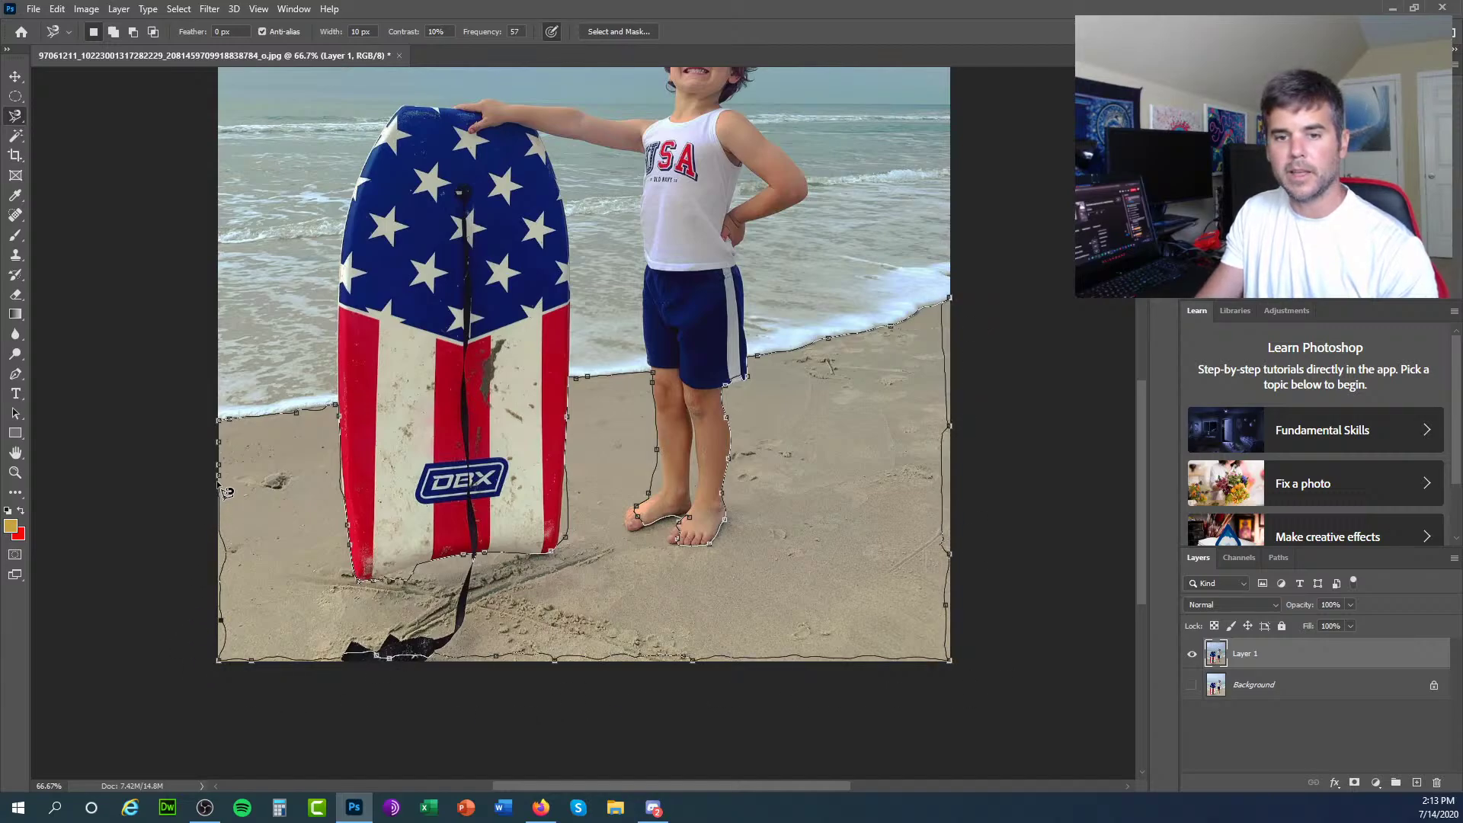
{"action": "left_click", "coordinate": [227, 486]}
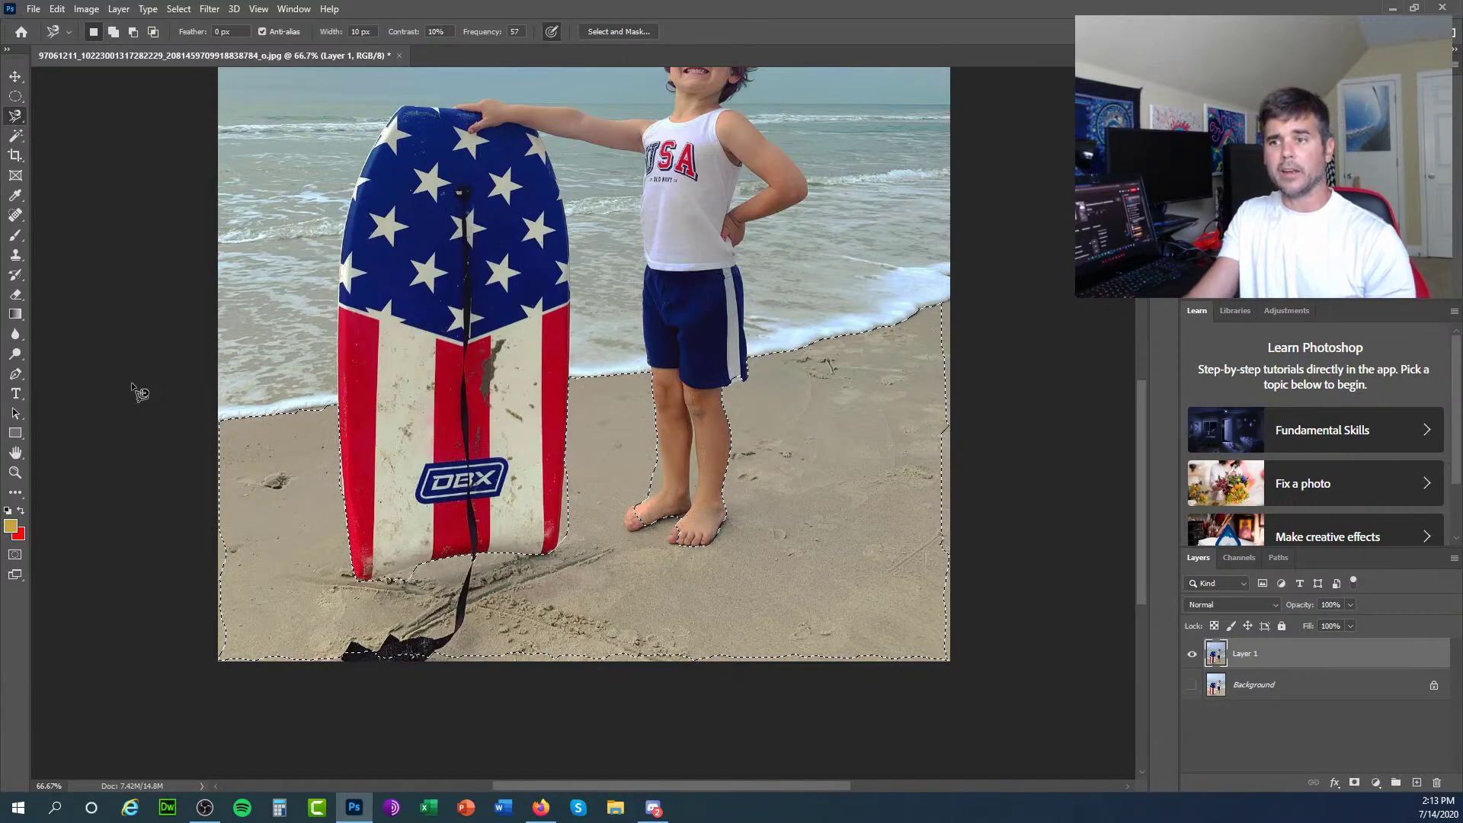
Add the missed sand along the photo's side and bottom edges to the selection with the Polygonal Lasso.
{"action": "right_click", "coordinate": [23, 116]}
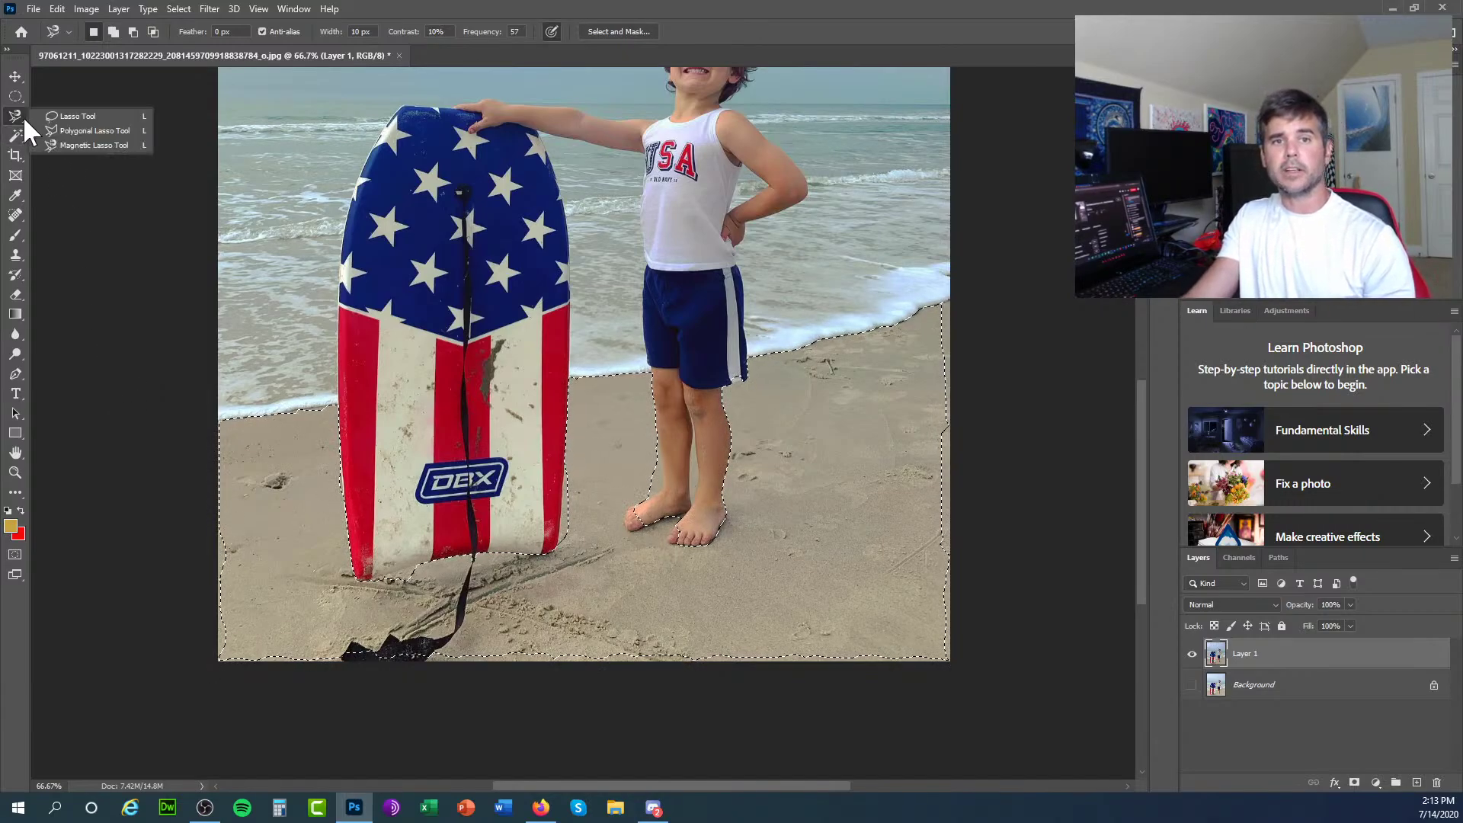
{"action": "left_click", "coordinate": [67, 131]}
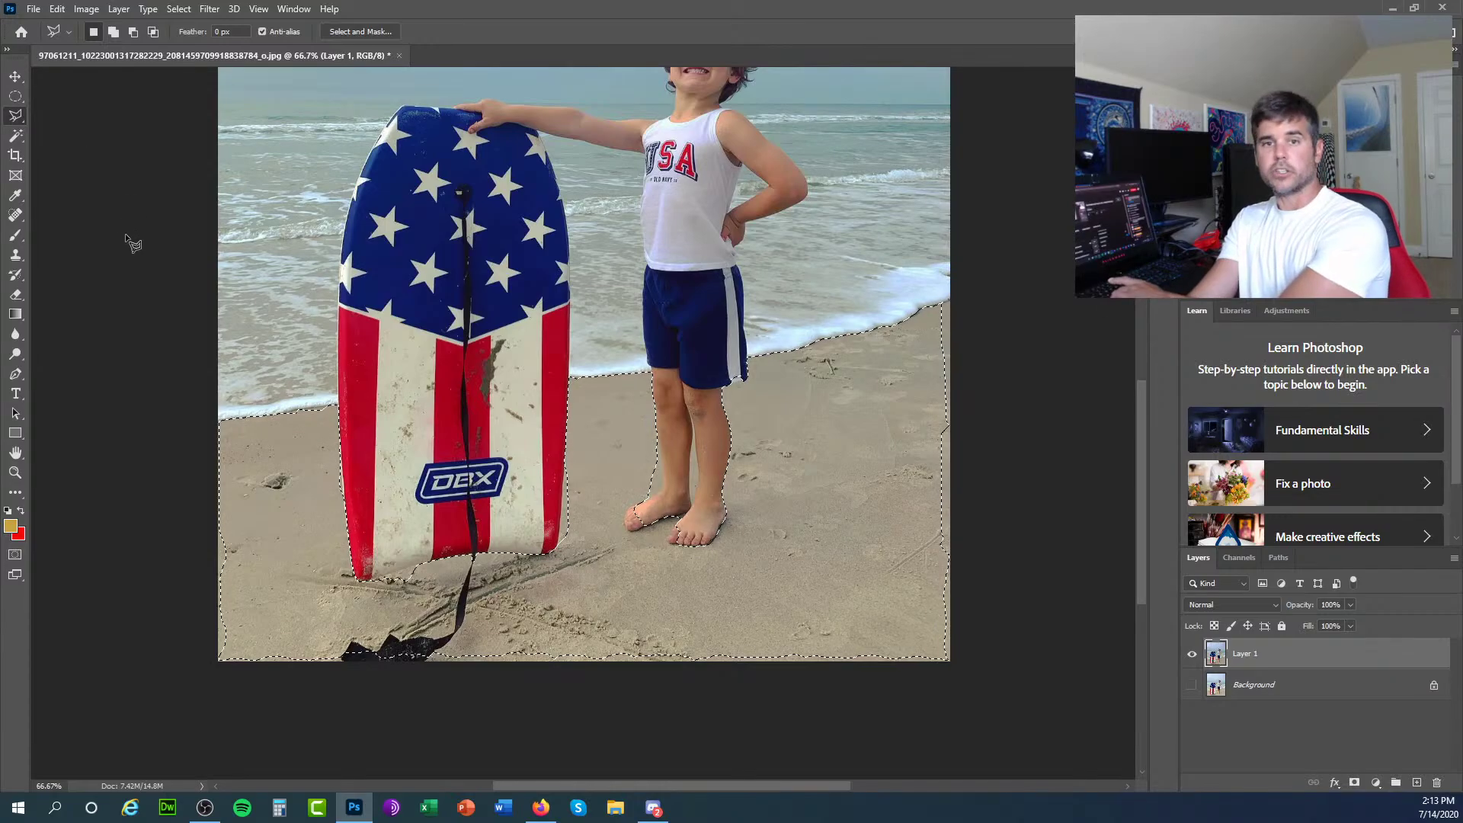
{"action": "right_click", "coordinate": [16, 116]}
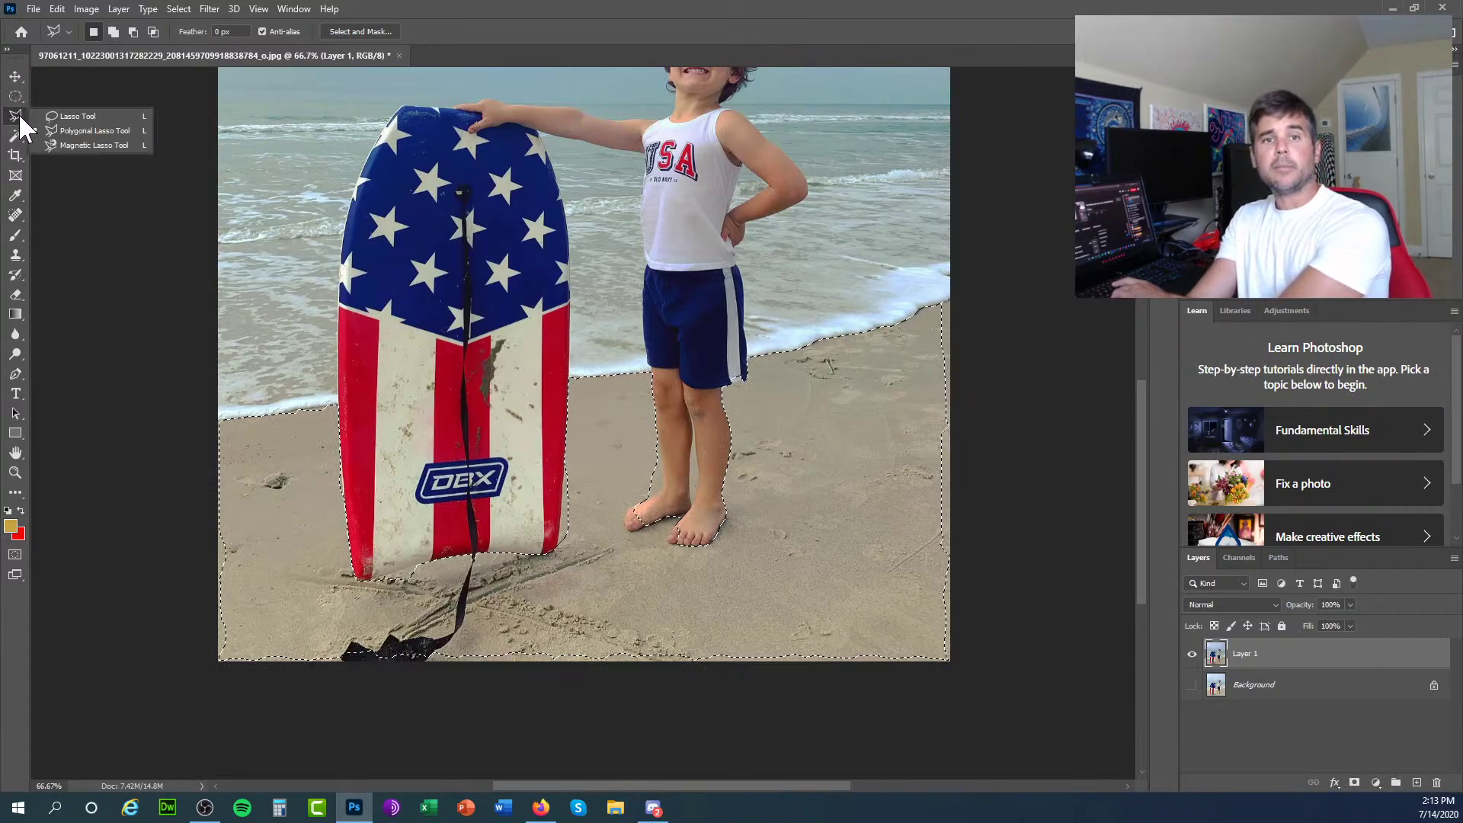
{"action": "left_click", "coordinate": [64, 131]}
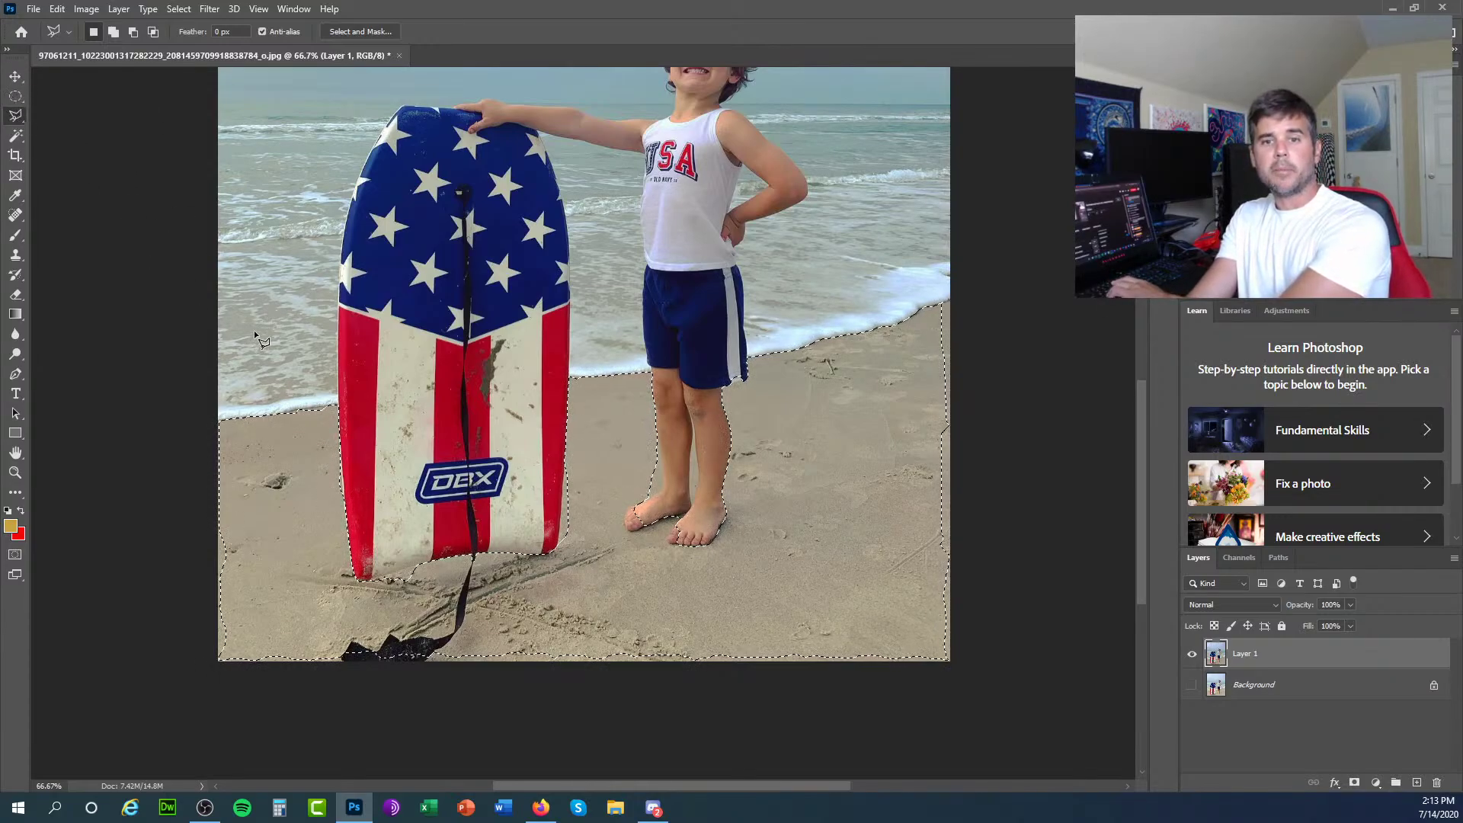
{"action": "key", "text": "shift"}
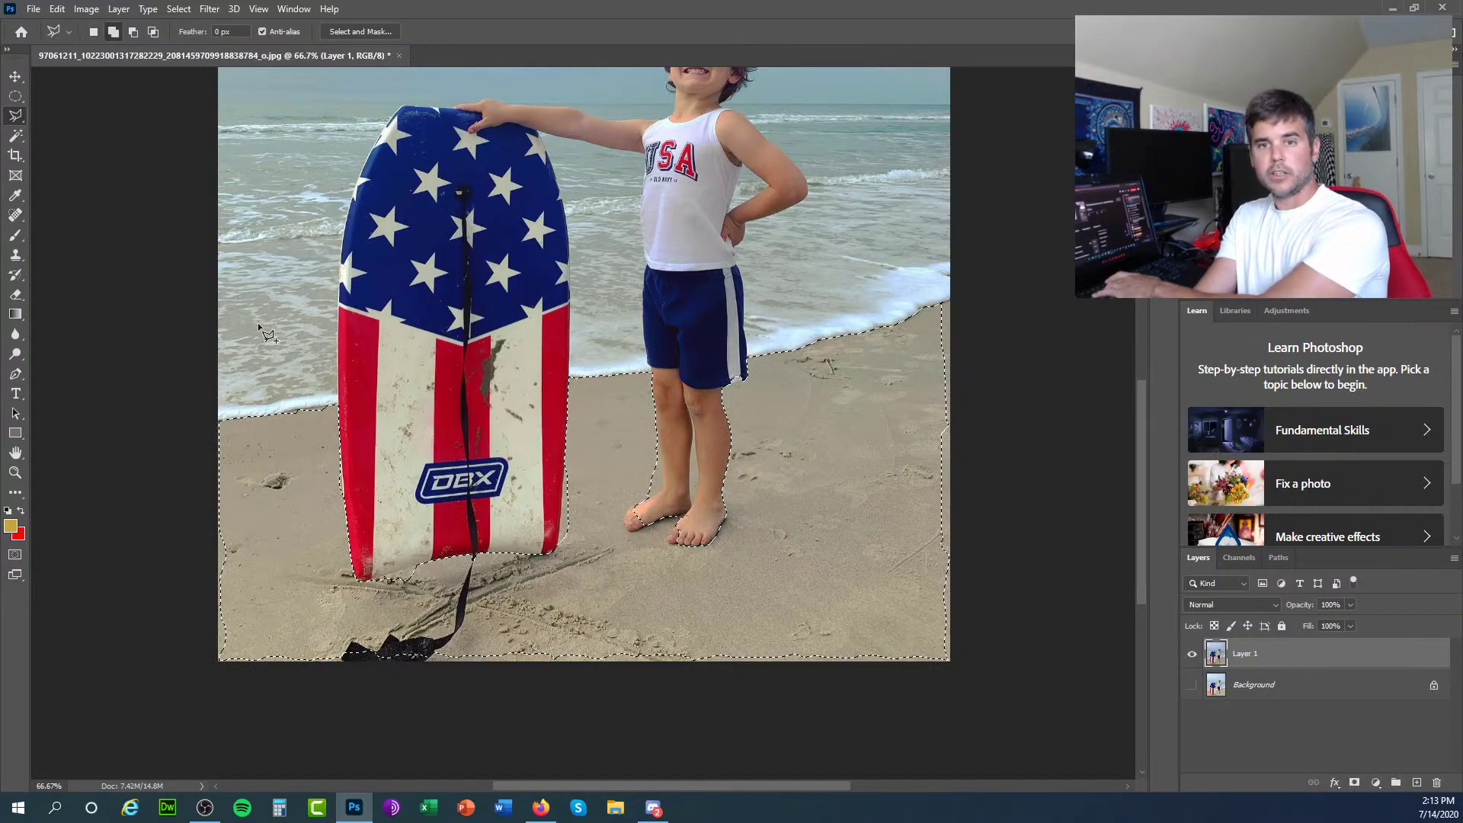
{"action": "left_click", "coordinate": [155, 444], "text": "shift"}
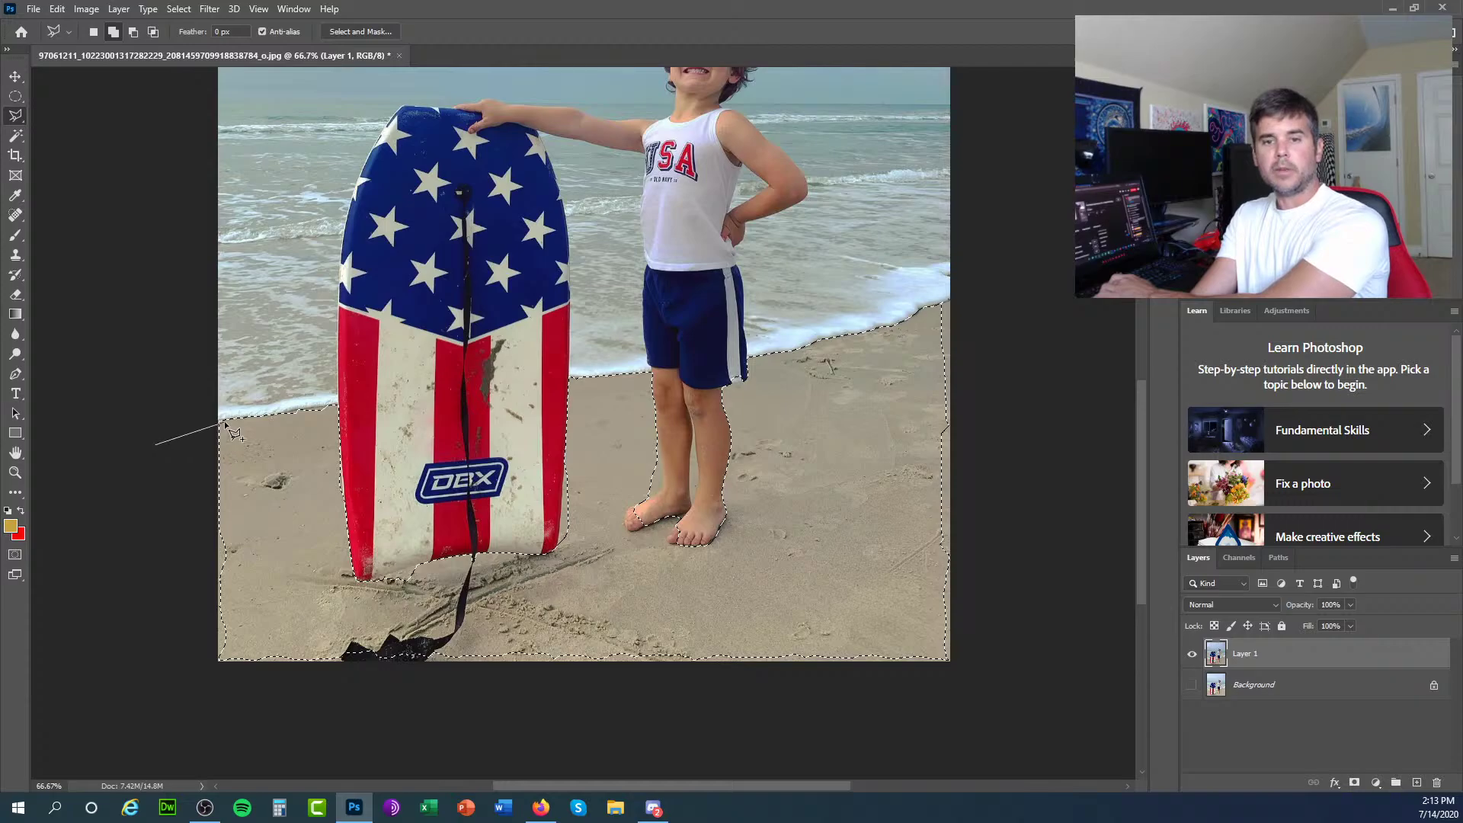
{"action": "left_click", "coordinate": [222, 420]}
{"action": "left_click", "coordinate": [302, 529]}
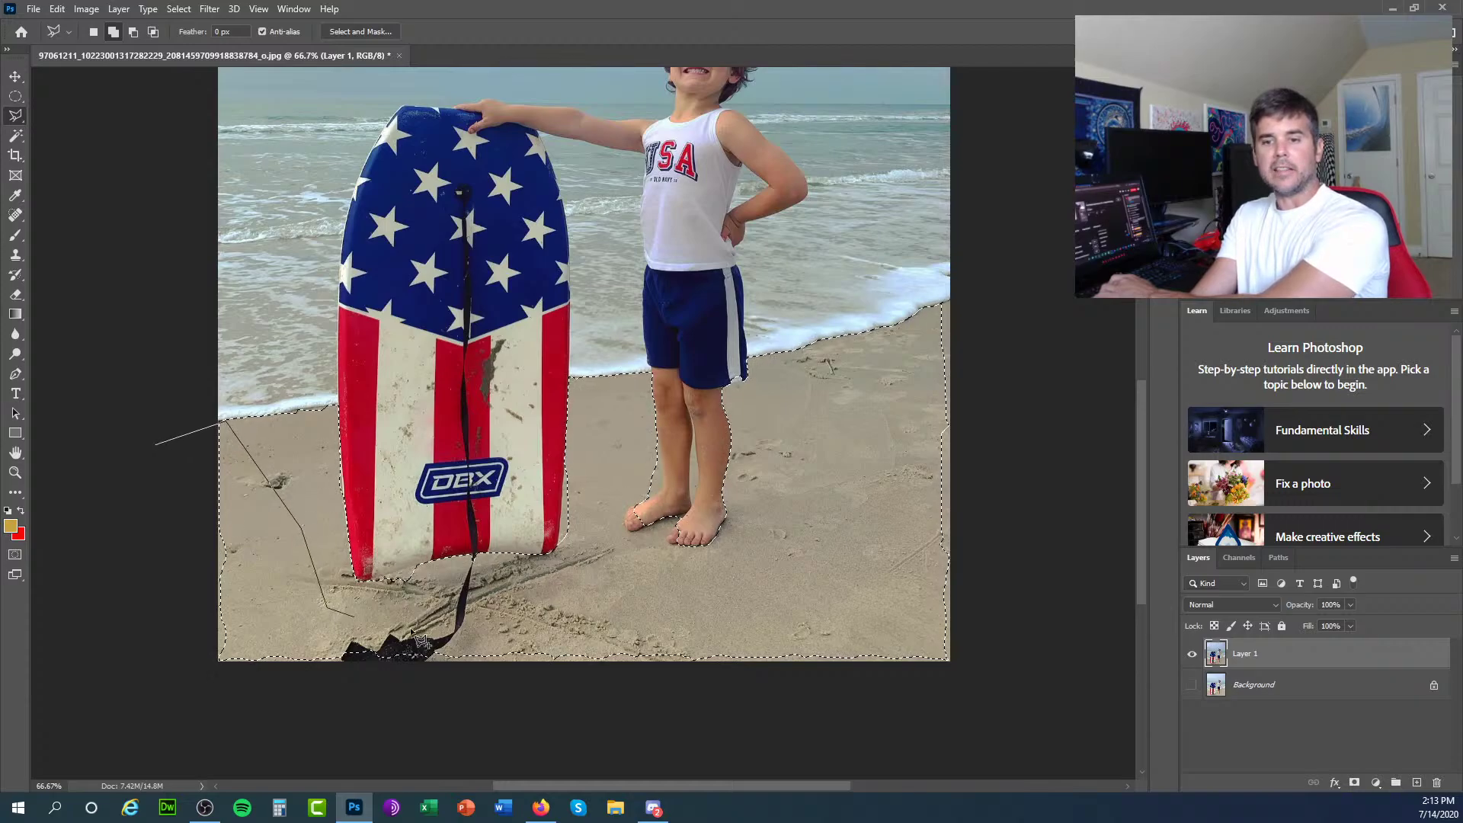
{"action": "left_click", "coordinate": [892, 601]}
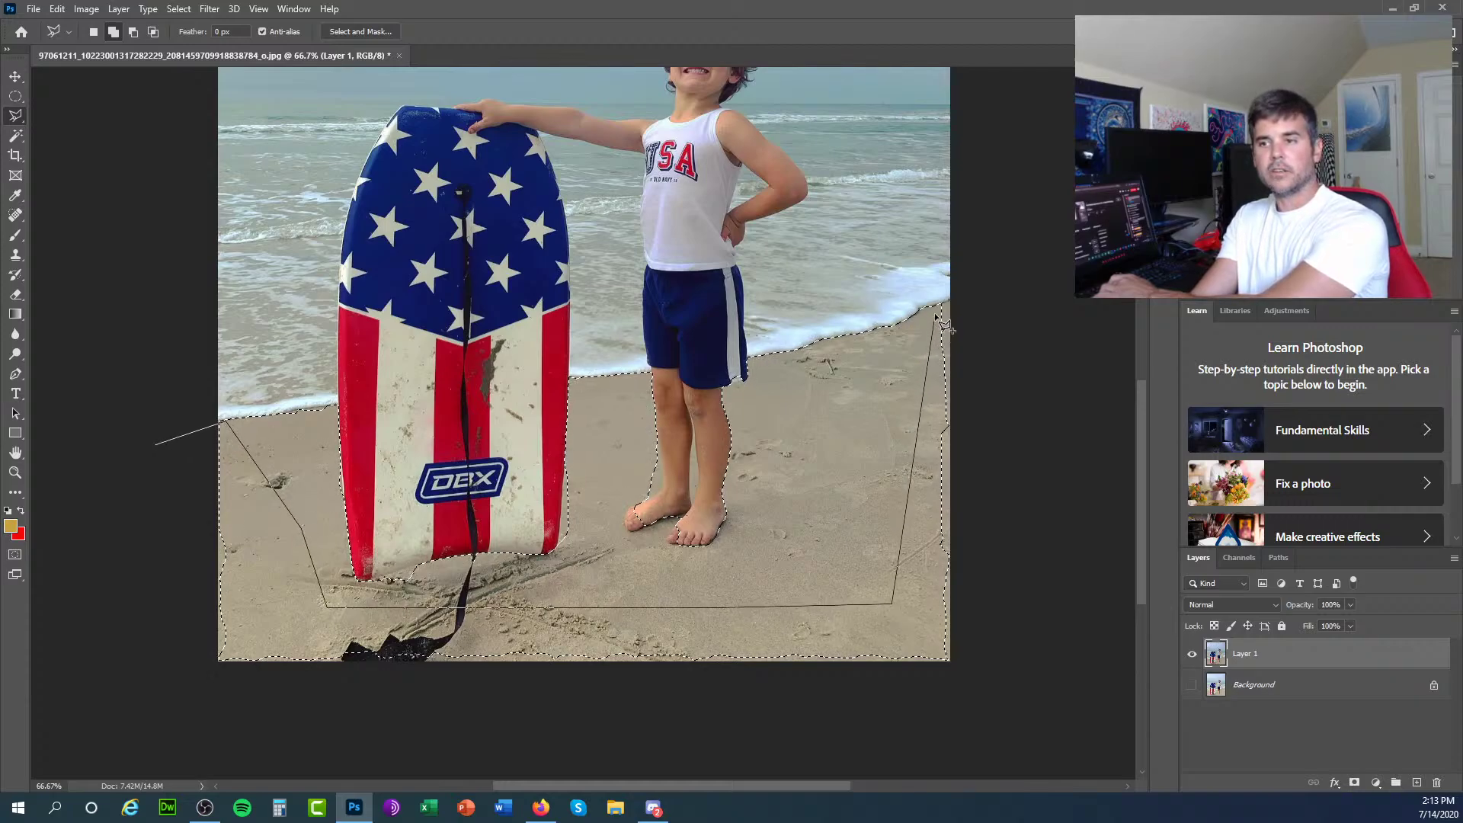
{"action": "left_click", "coordinate": [950, 302]}
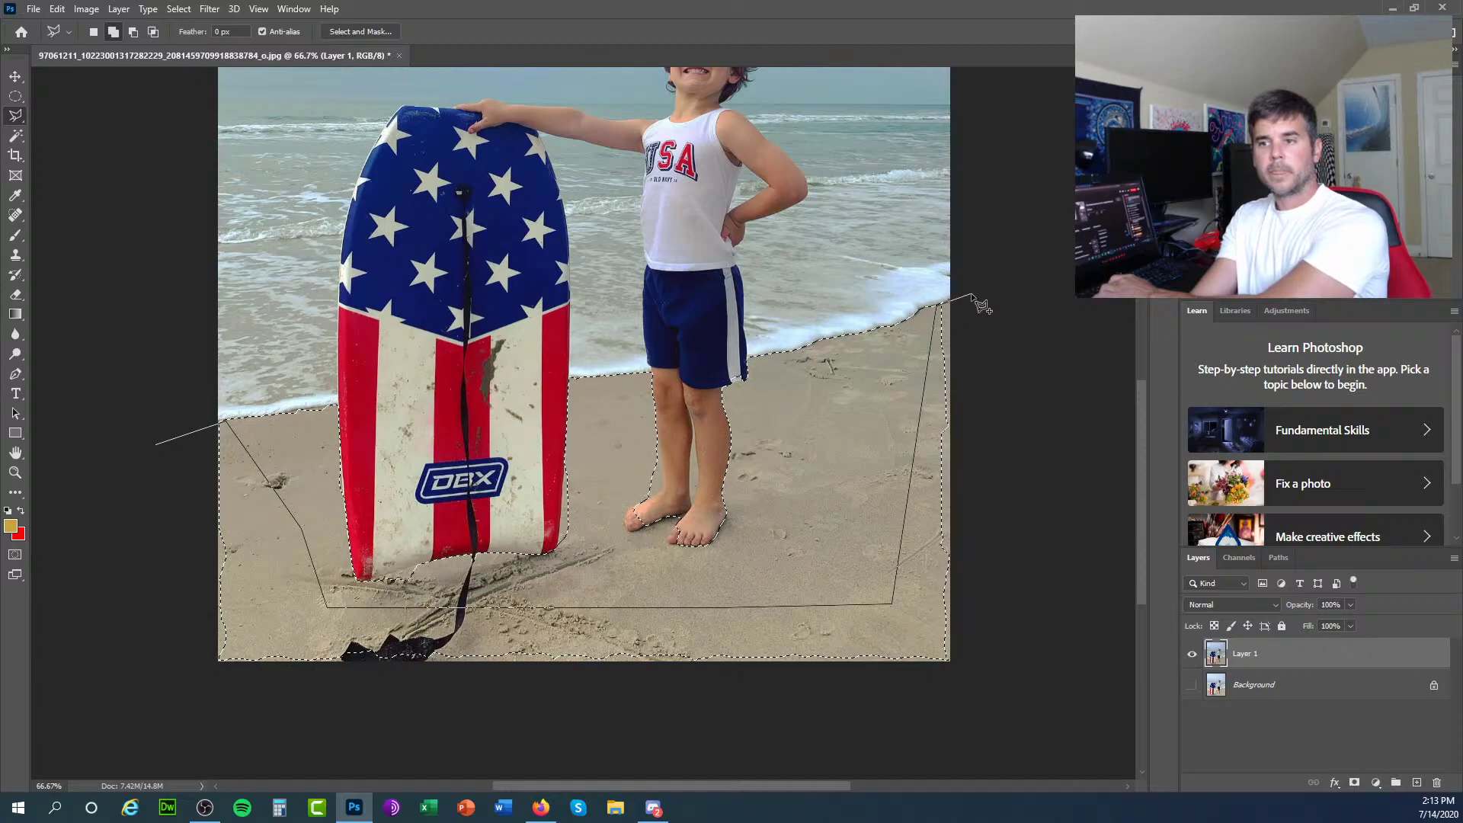
{"action": "left_click", "coordinate": [975, 292]}
{"action": "left_click", "coordinate": [988, 687]}
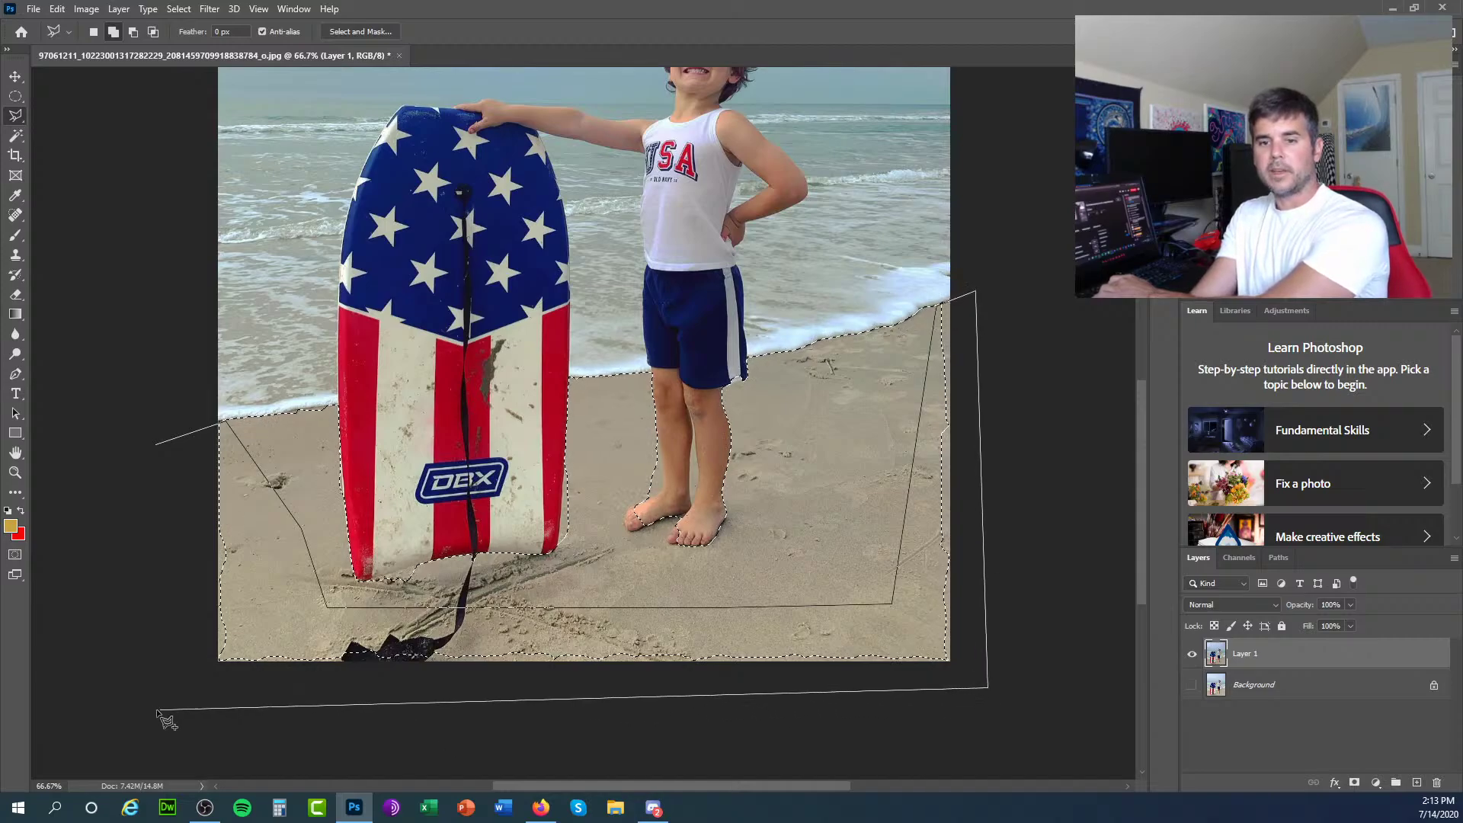
{"action": "left_click", "coordinate": [112, 703]}
{"action": "left_click", "coordinate": [156, 445]}
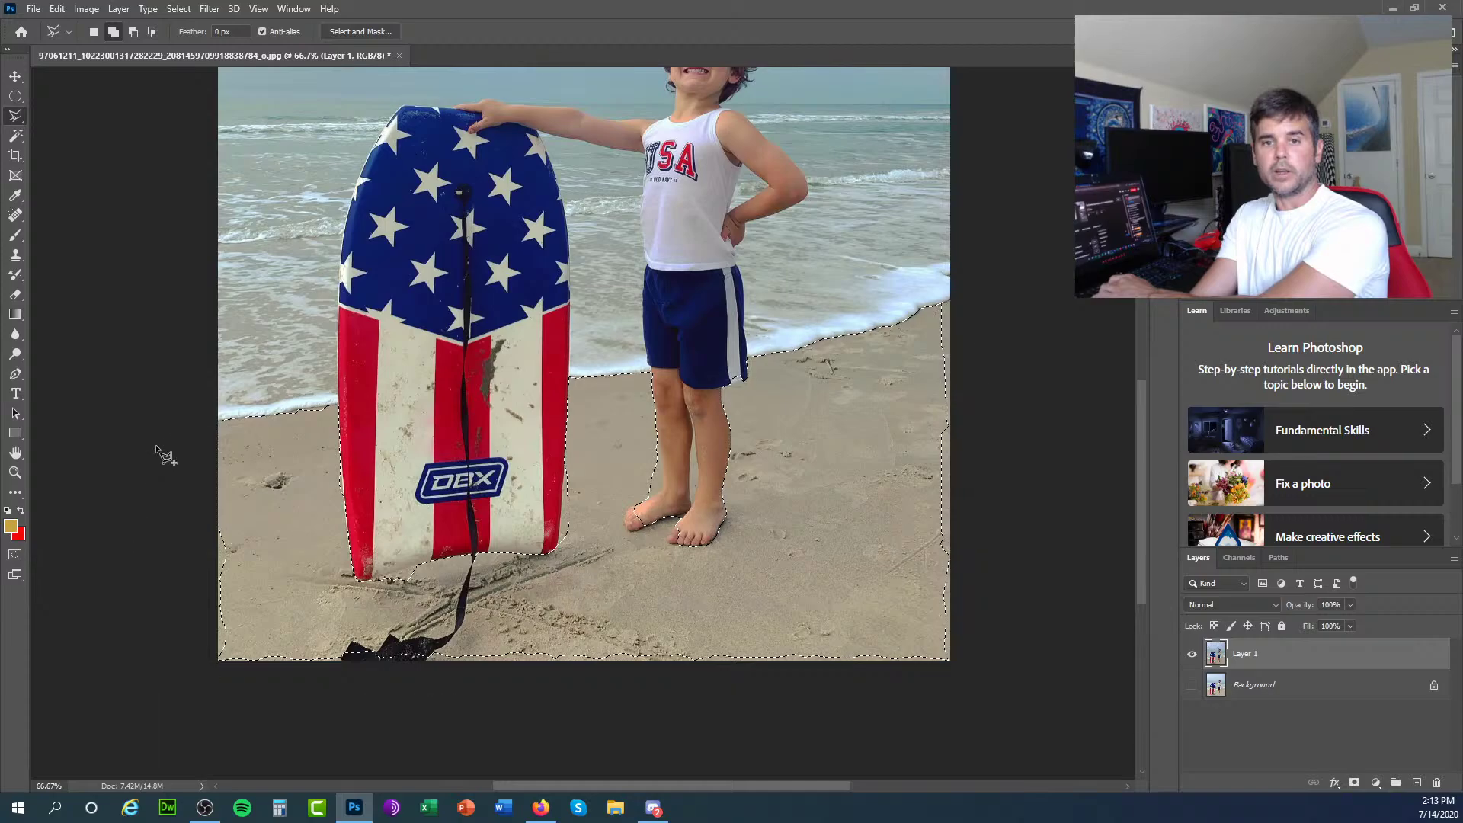
Refine the selection around the boy's front leg and foot, adding missed sand and subtracting the foot area with the Polygonal Lasso.
{"action": "left_click", "coordinate": [626, 430]}
{"action": "left_click", "coordinate": [658, 451]}
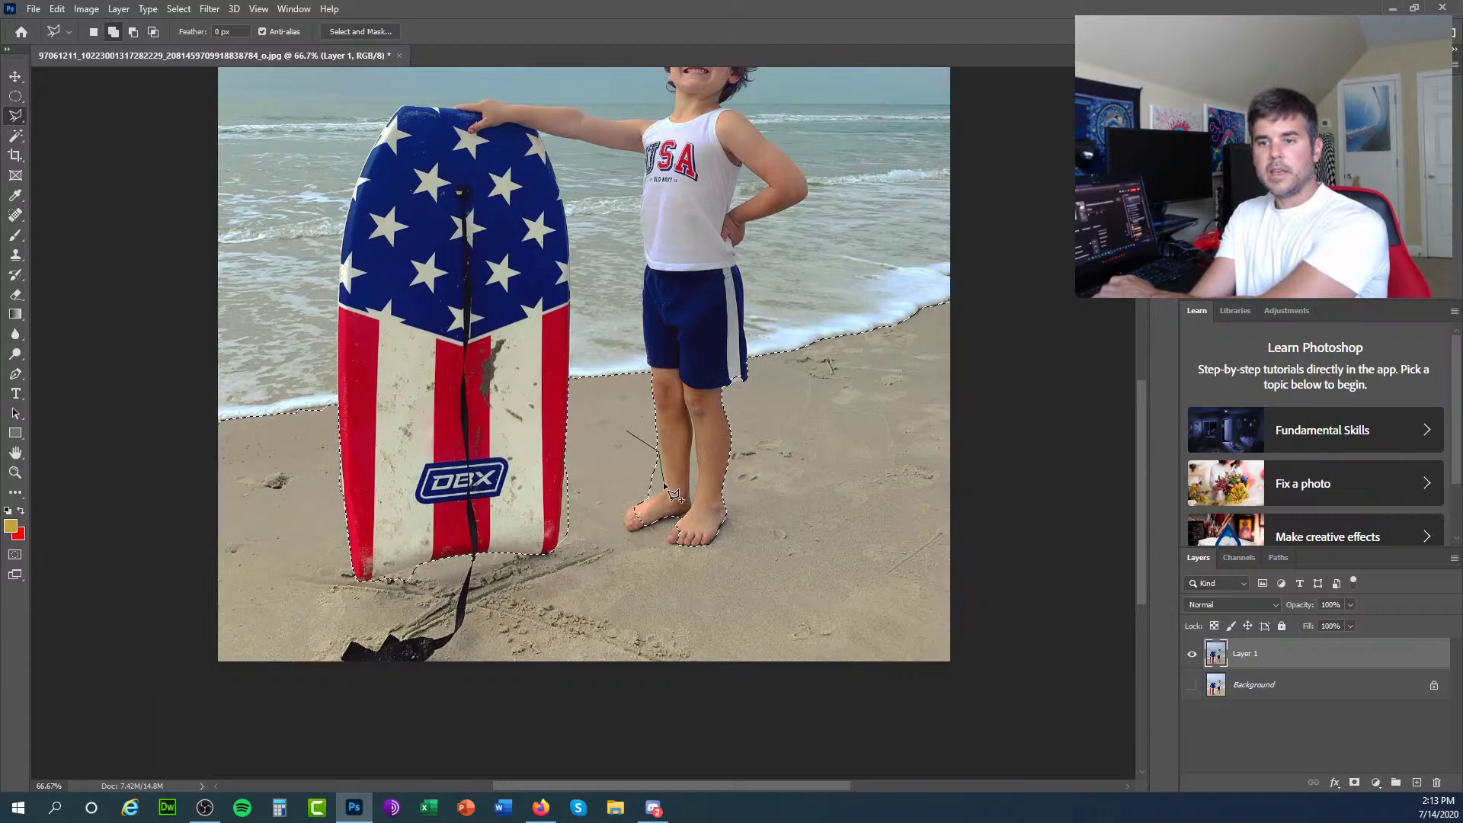
{"action": "left_click", "coordinate": [663, 482]}
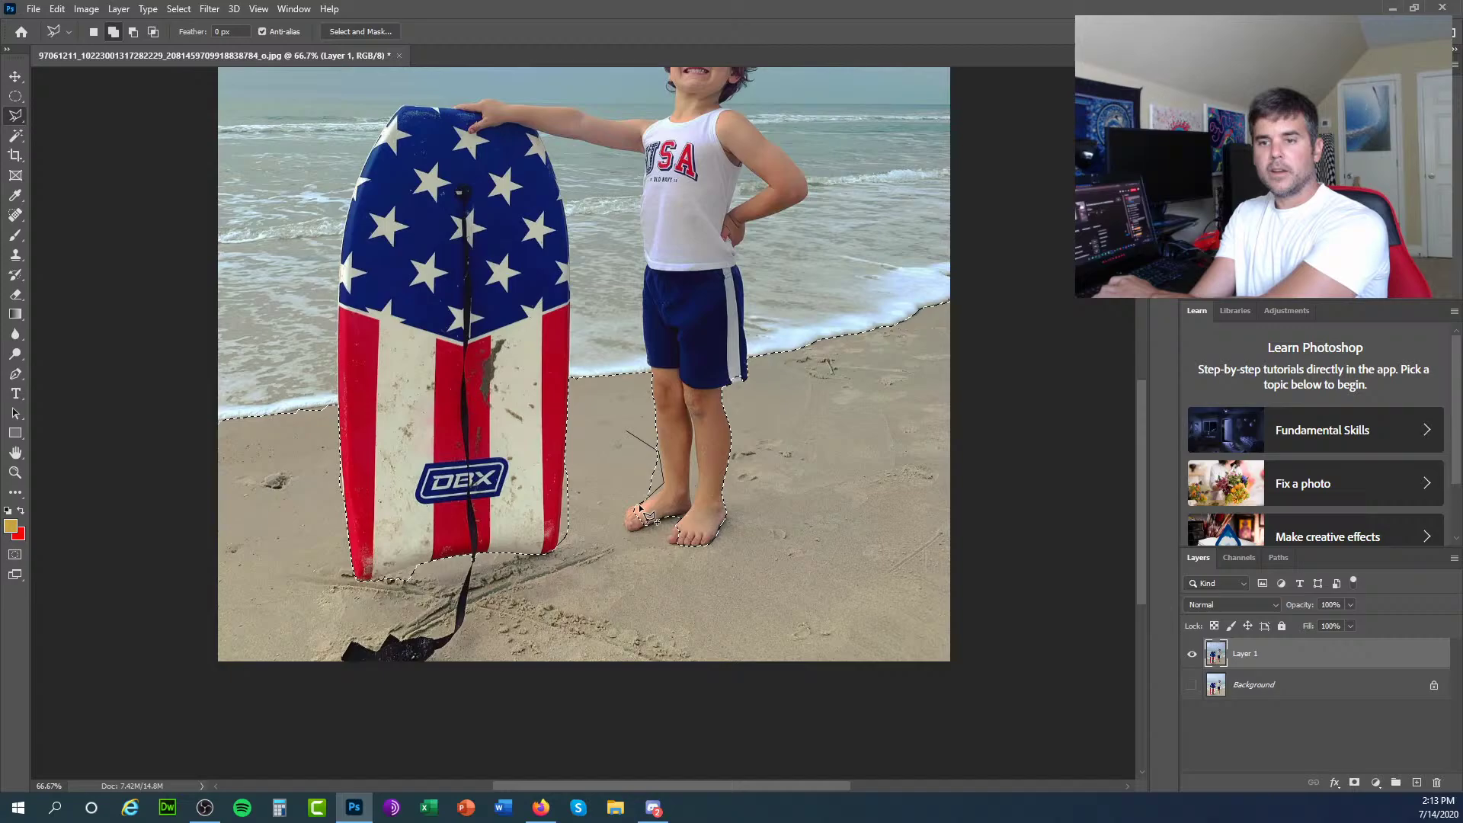
{"action": "left_click", "coordinate": [627, 433]}
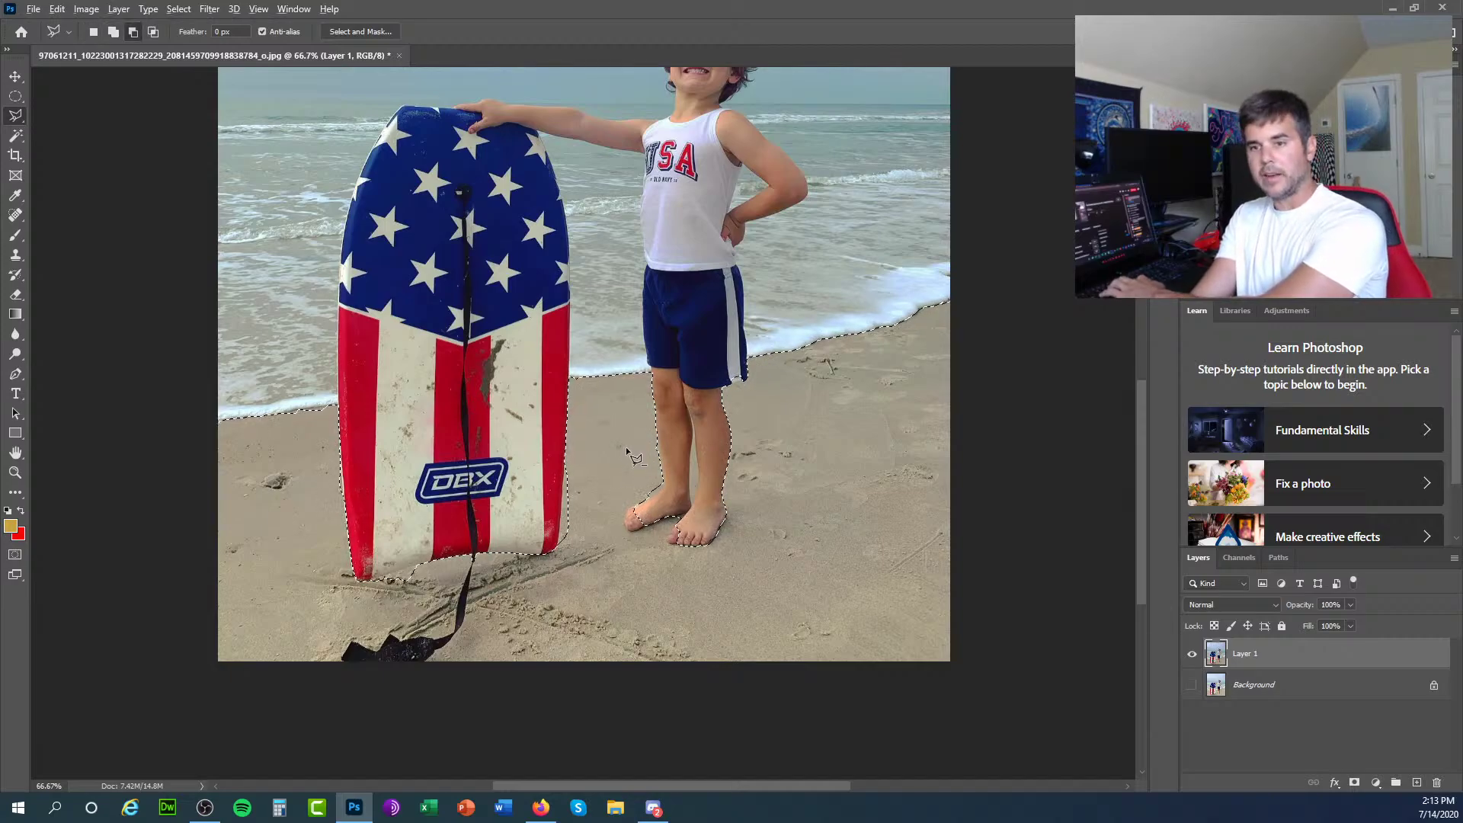
{"action": "double_click", "coordinate": [657, 501]}
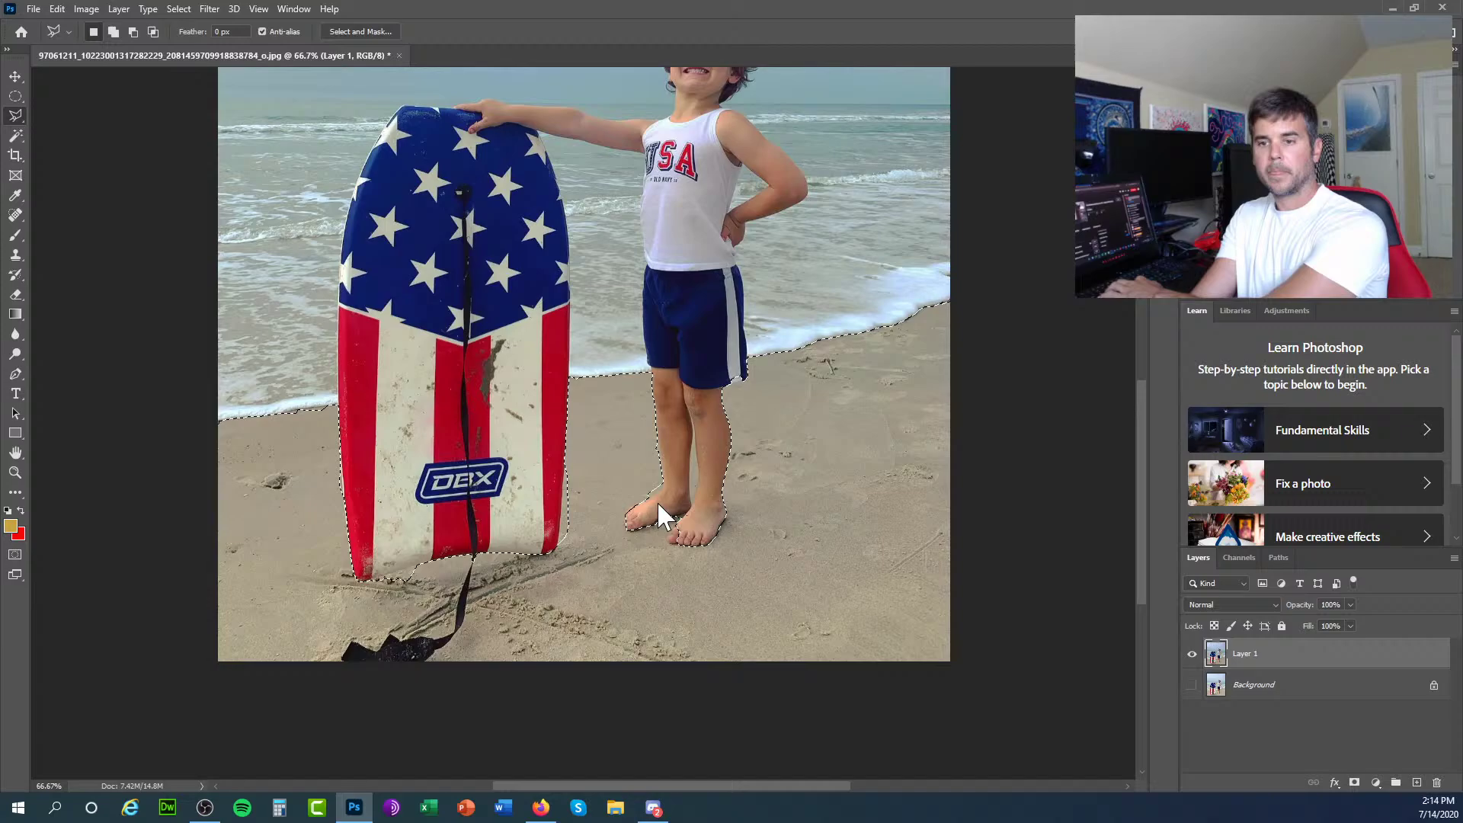
Add the strip of sand beside the bodyboard's lower edge facing the boy to the selection.
{"action": "left_click", "coordinate": [590, 454], "text": "shift"}
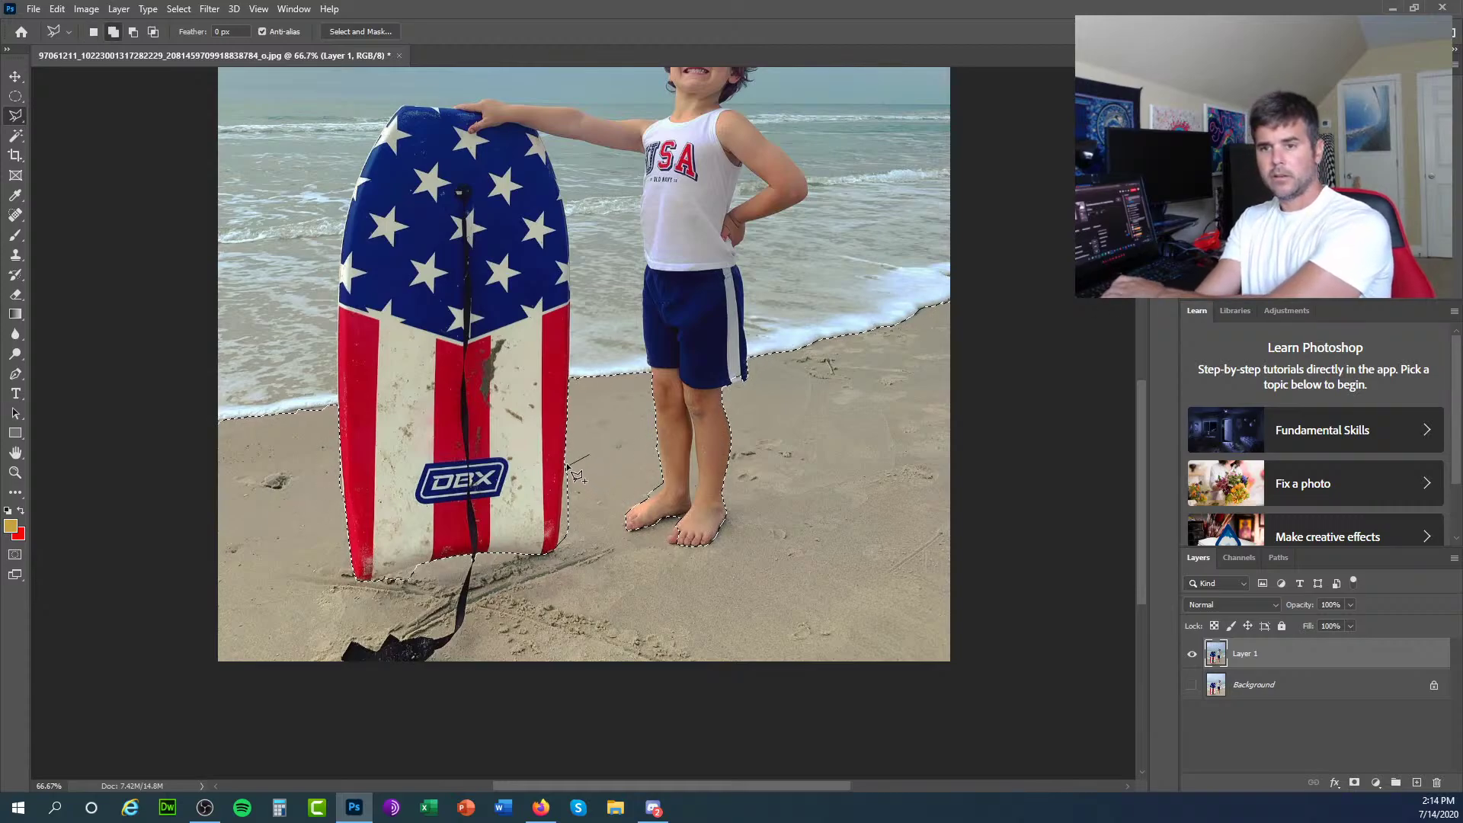
{"action": "left_click", "coordinate": [556, 557]}
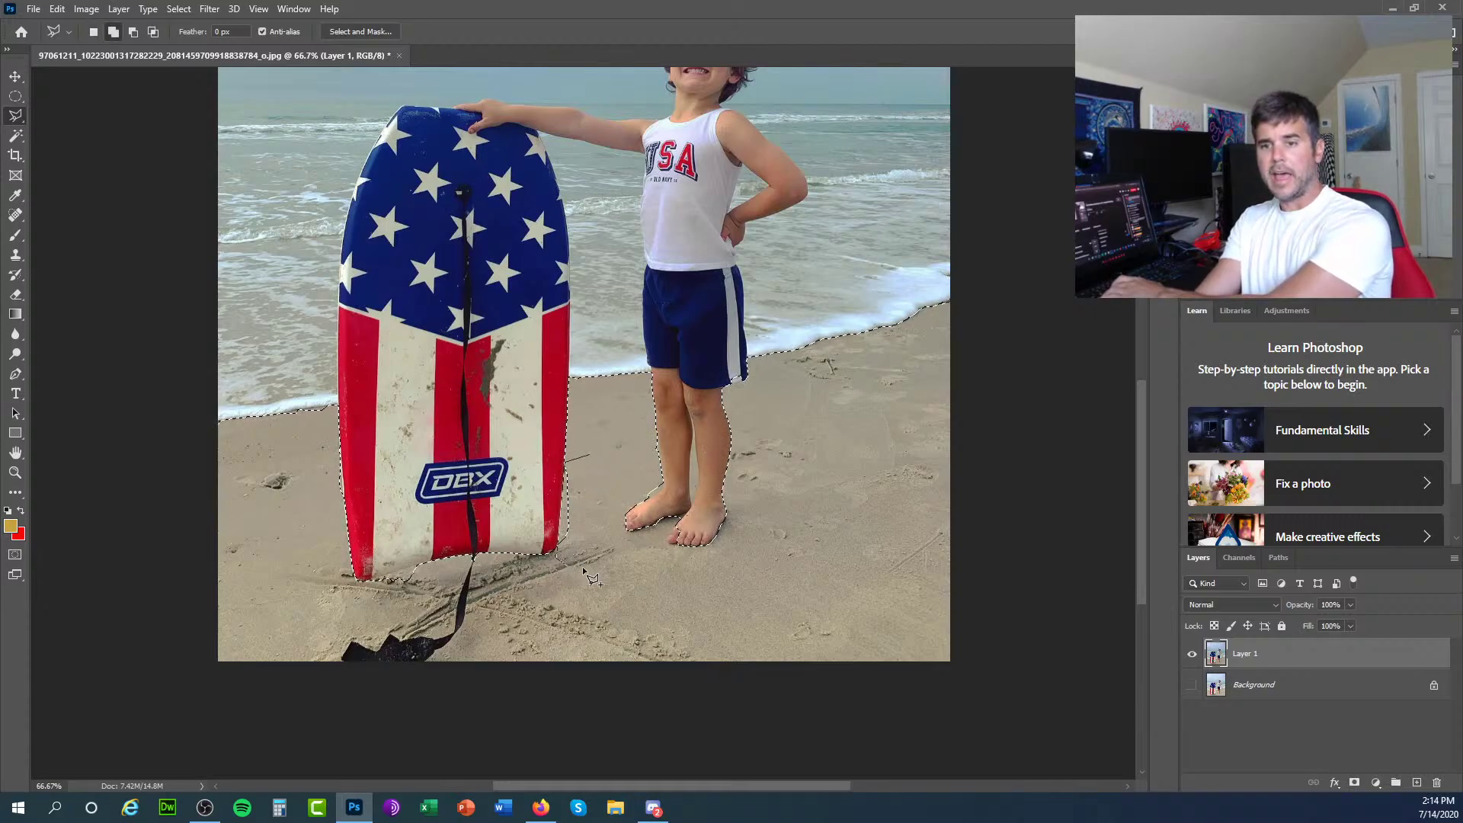
{"action": "left_click", "coordinate": [609, 567]}
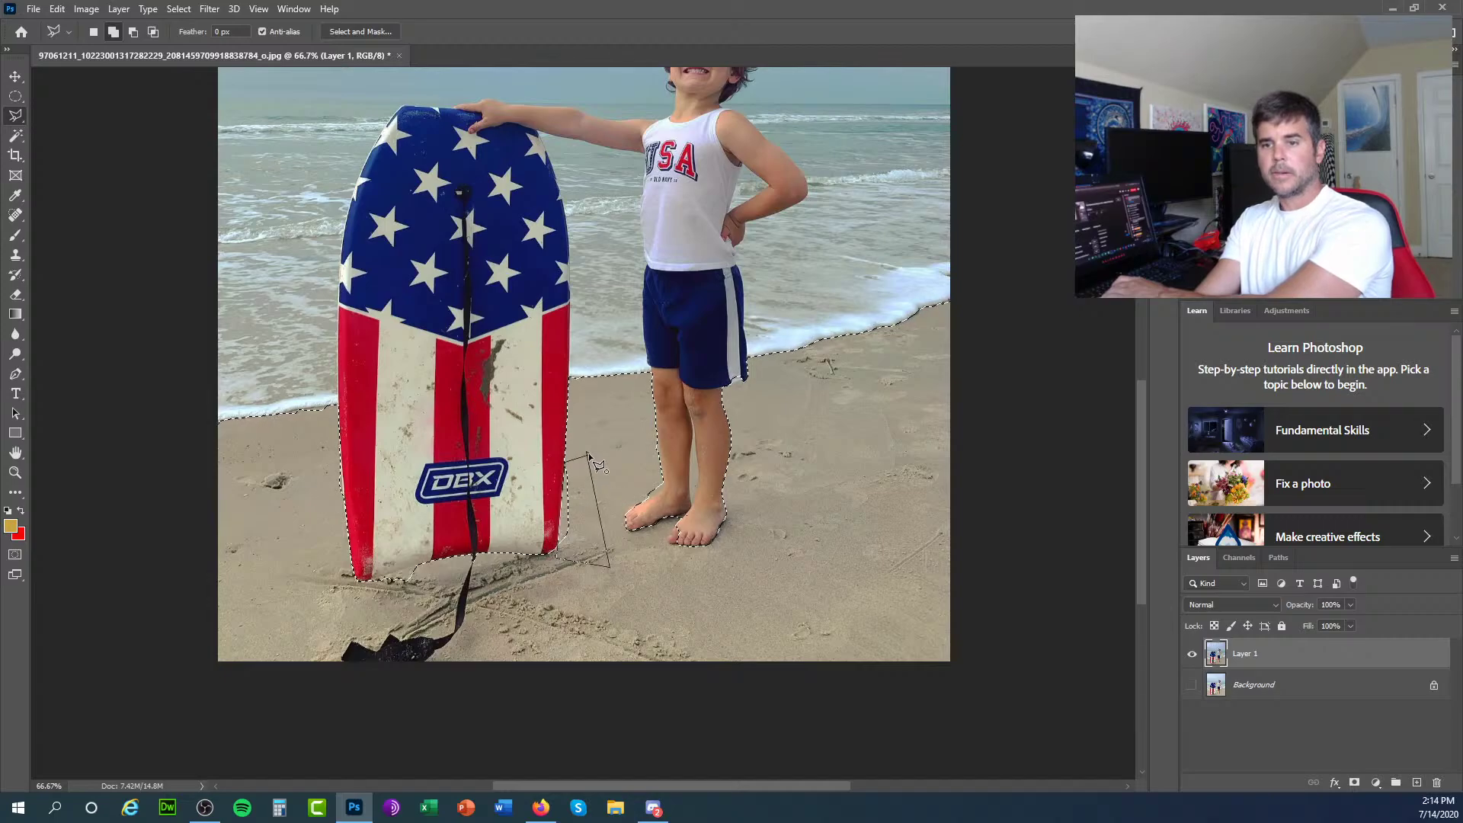
{"action": "left_click", "coordinate": [588, 454]}
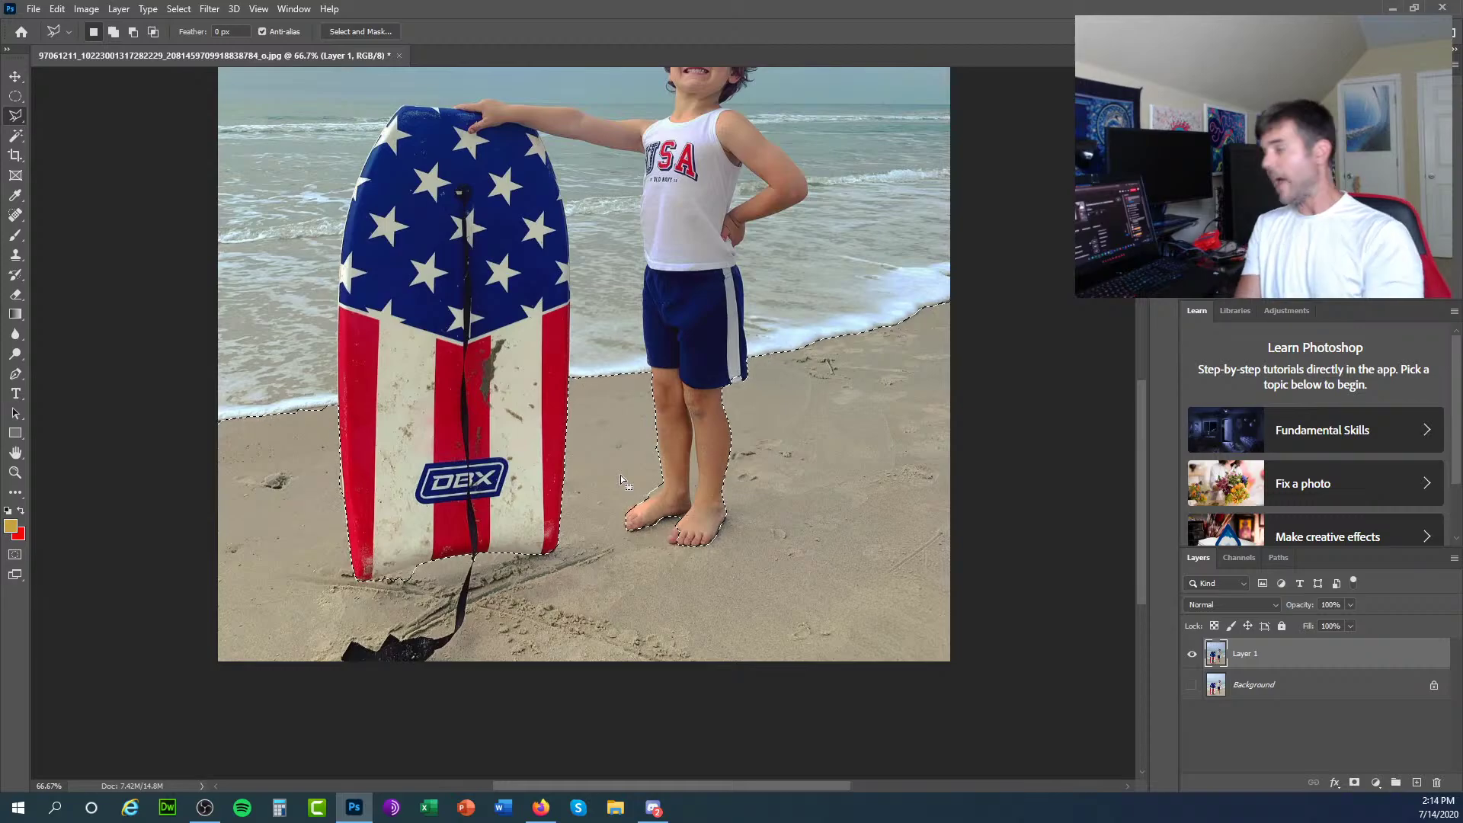
Delete the selected sand from Layer 1 and undo the deletion.
{"action": "key", "text": "Delete"}
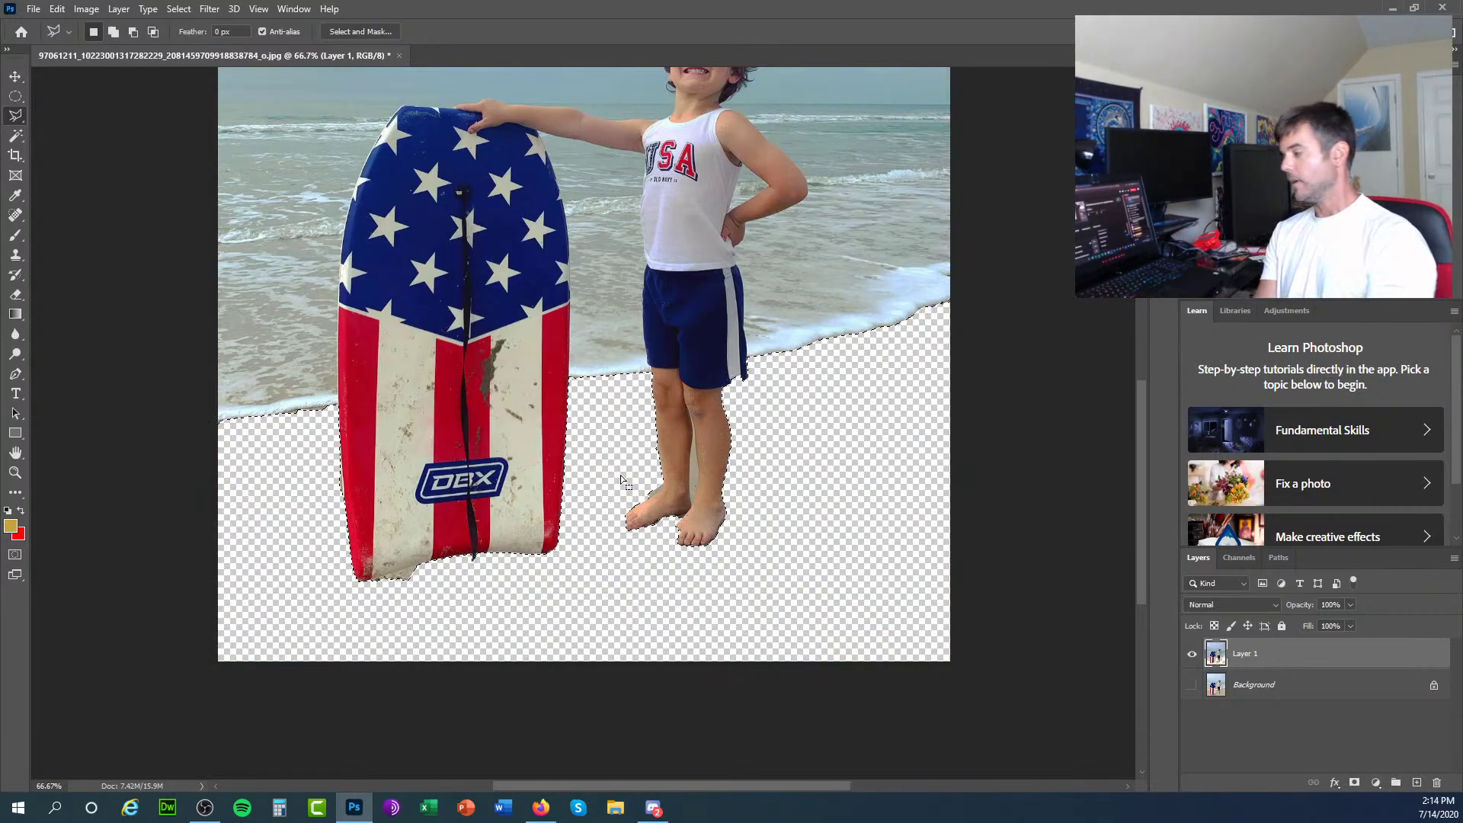
{"action": "key", "text": "ctrl+z"}
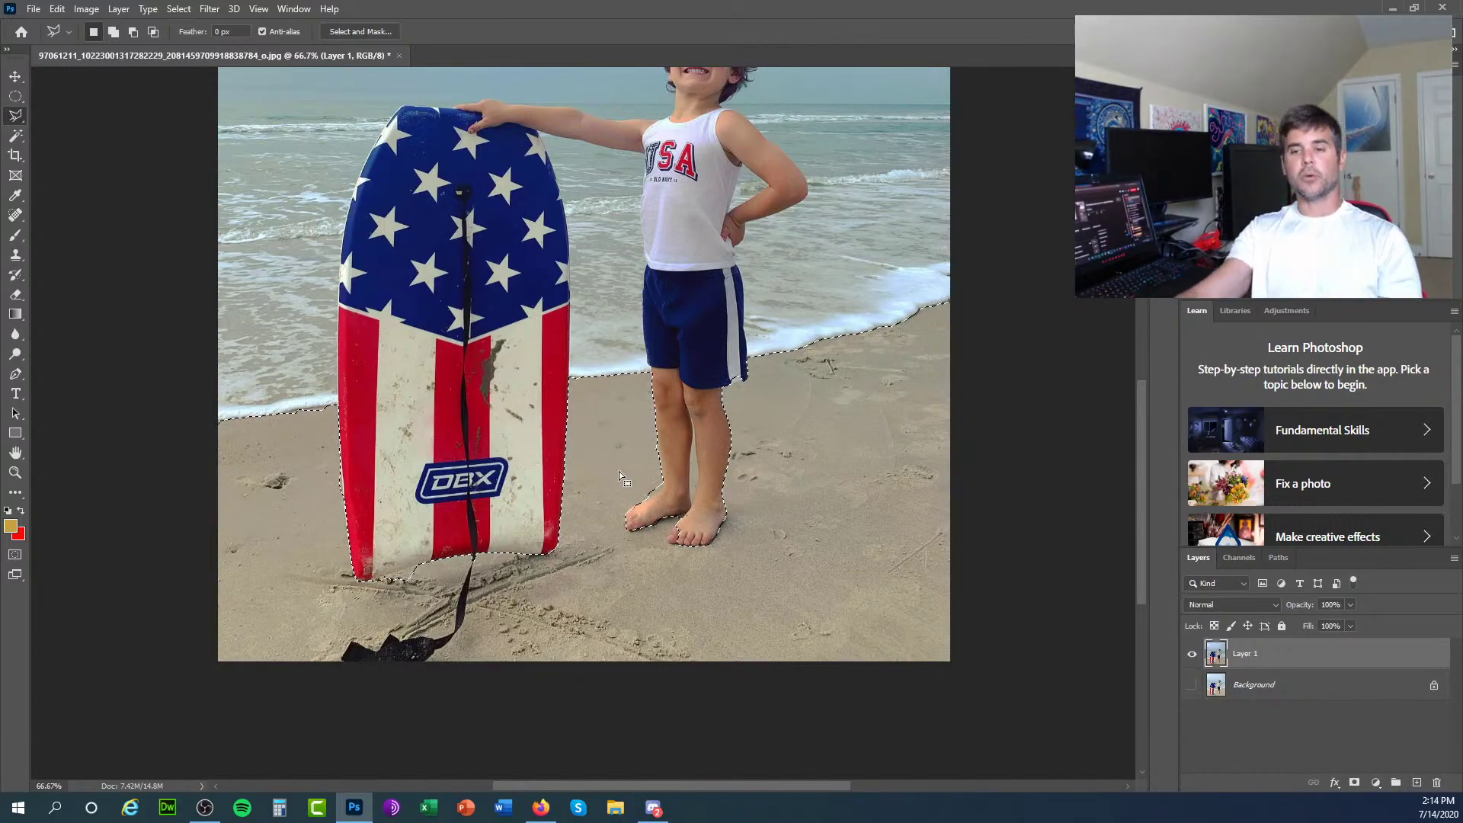
Try a Black & White adjustment with the Default preset on the selected sand of Layer 1, leaving without applying it.
{"action": "left_click", "coordinate": [96, 9]}
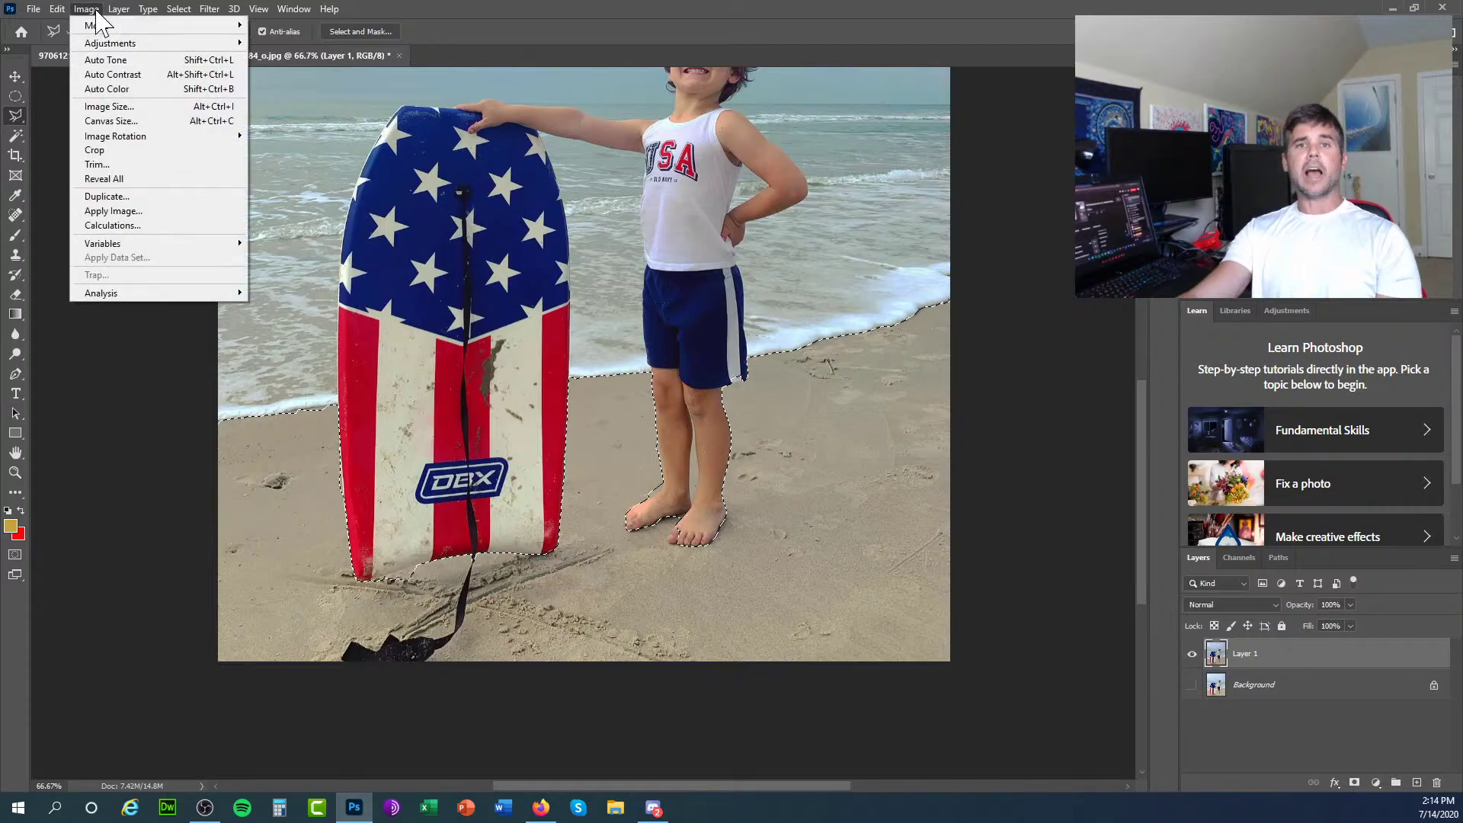
{"action": "mouse_move", "coordinate": [105, 47]}
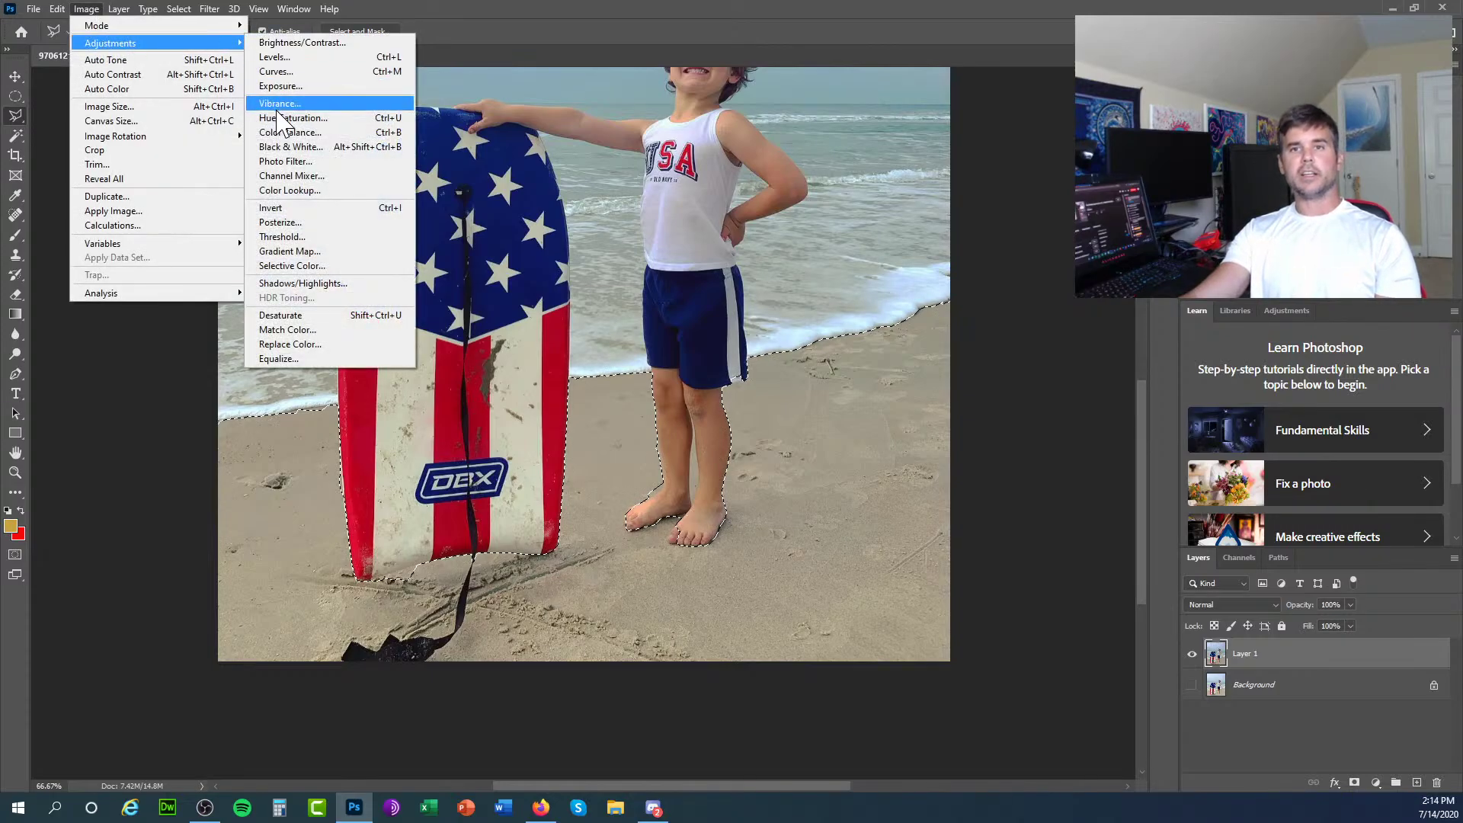
{"action": "left_click", "coordinate": [284, 147]}
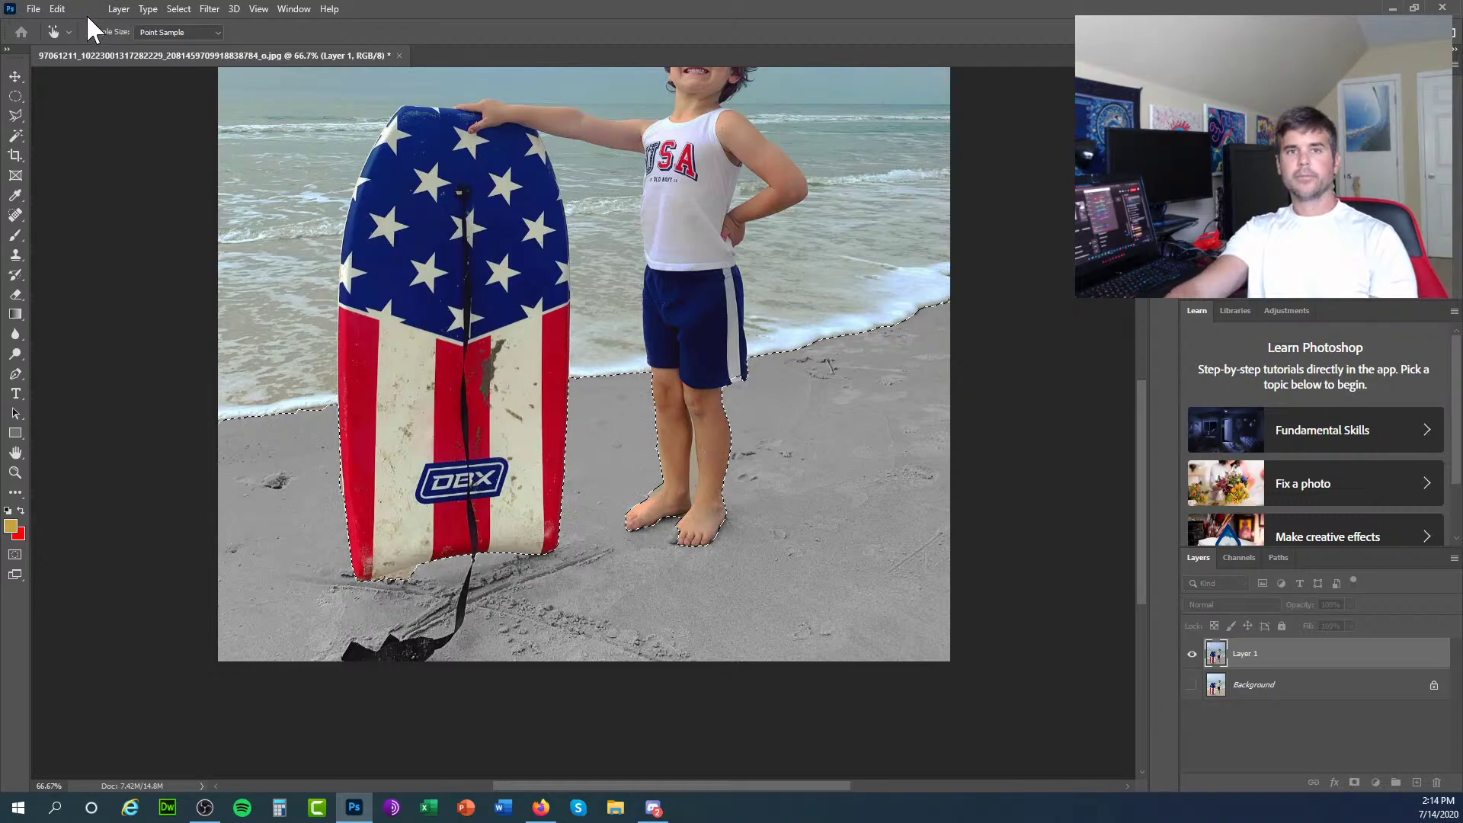
{"action": "left_click", "coordinate": [57, 9]}
{"action": "left_click", "coordinate": [57, 9]}
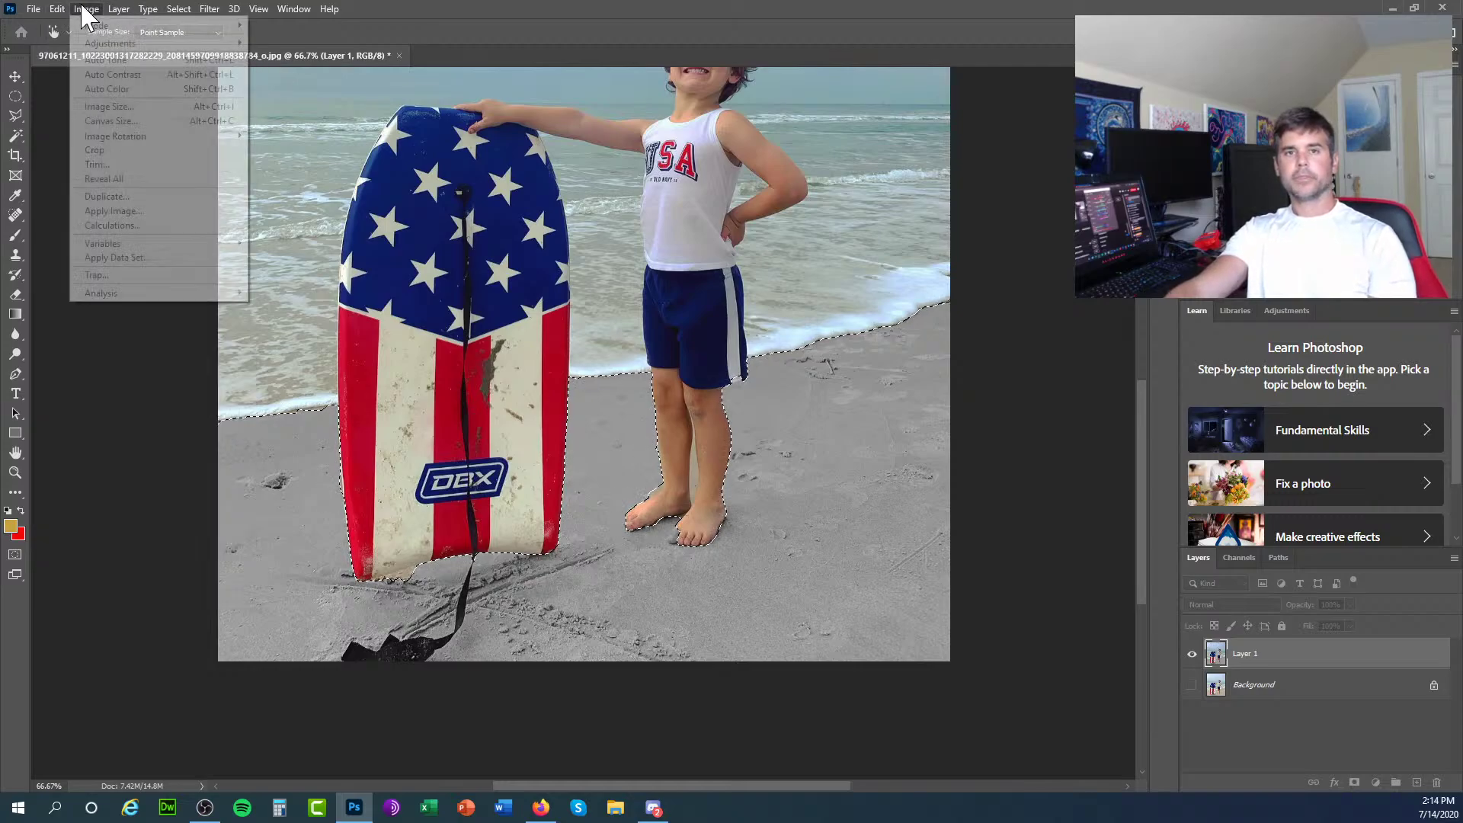
{"action": "left_click", "coordinate": [57, 9]}
{"action": "left_click", "coordinate": [57, 9]}
{"action": "key", "text": "i"}
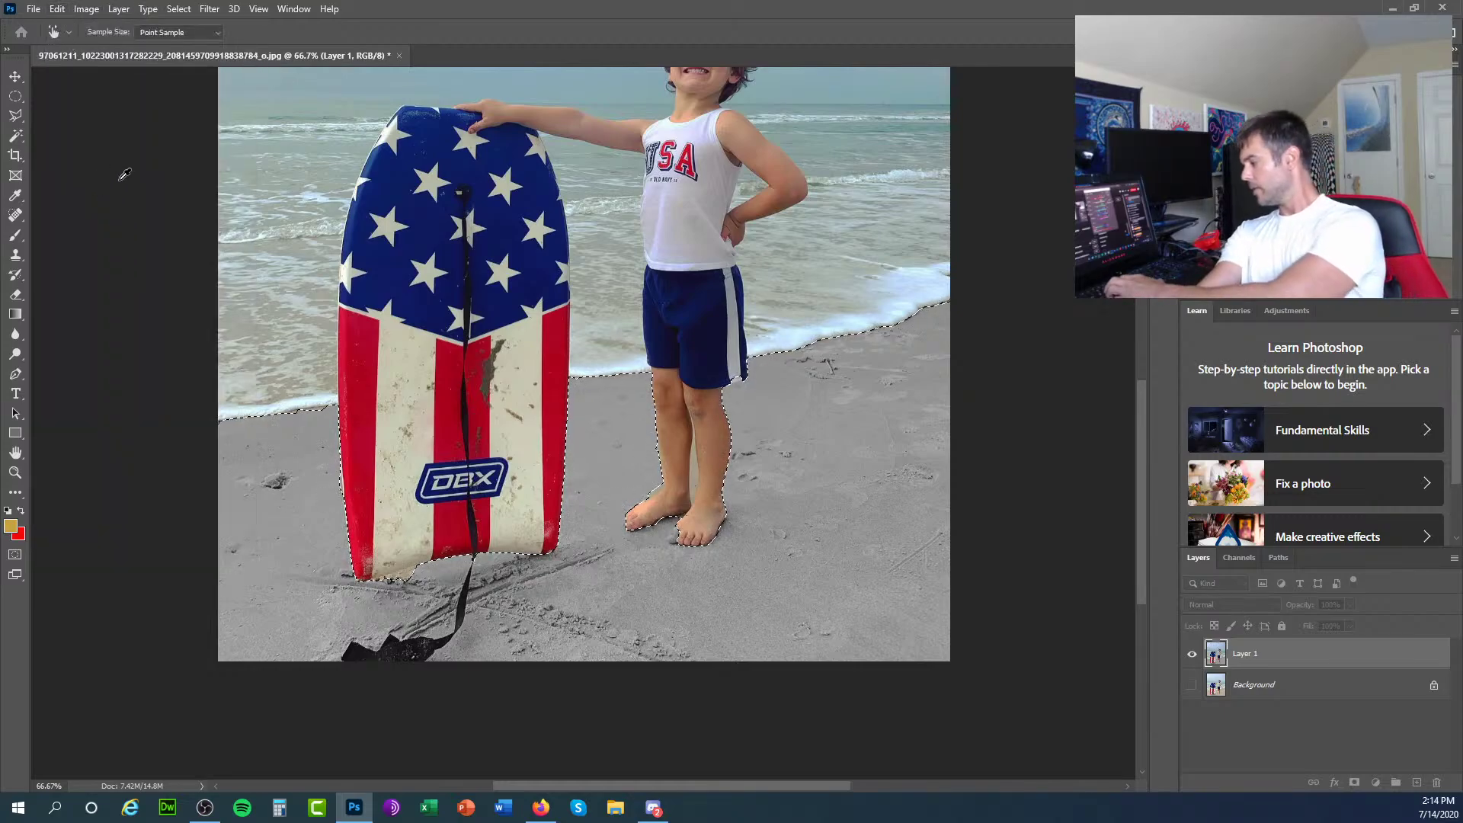
{"action": "key", "text": "ctrl+alt+shift+b"}
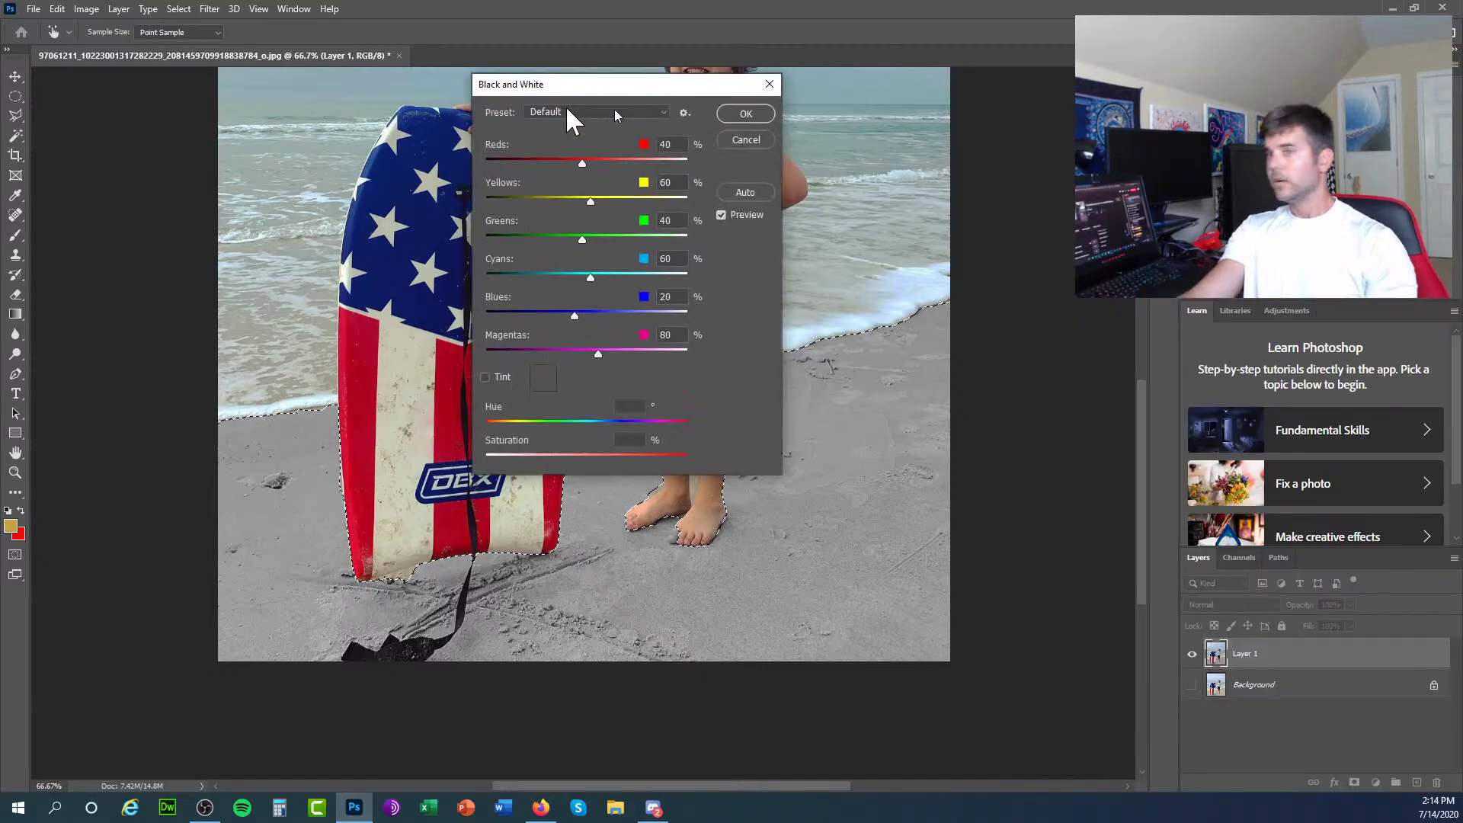
{"action": "mouse_move", "coordinate": [567, 121]}
{"action": "left_mouse_down"}
{"action": "mouse_move", "coordinate": [539, 180]}
{"action": "mouse_move", "coordinate": [1074, 176]}
{"action": "left_mouse_up"}
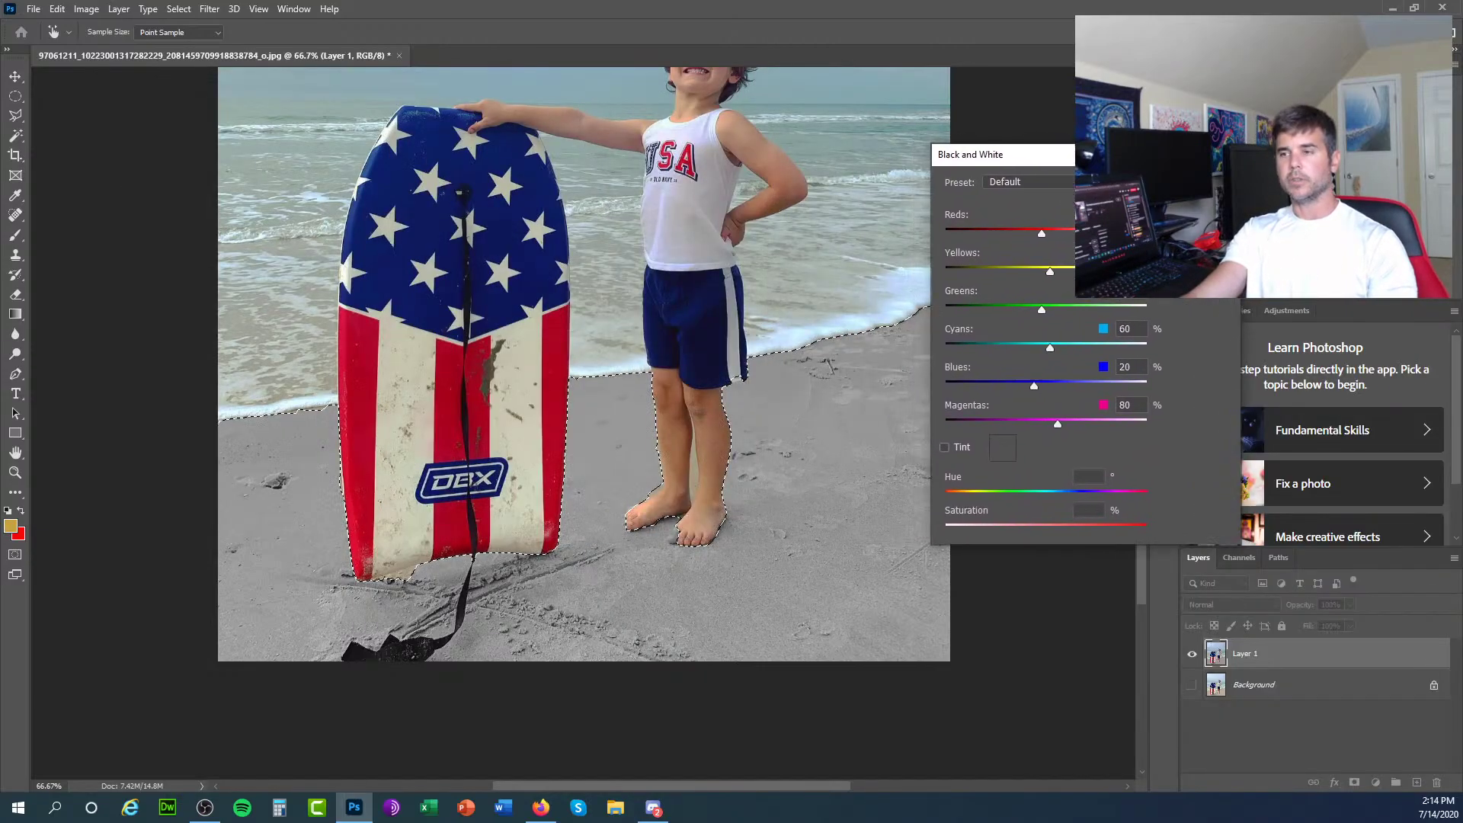
{"action": "left_click", "coordinate": [1194, 205]}
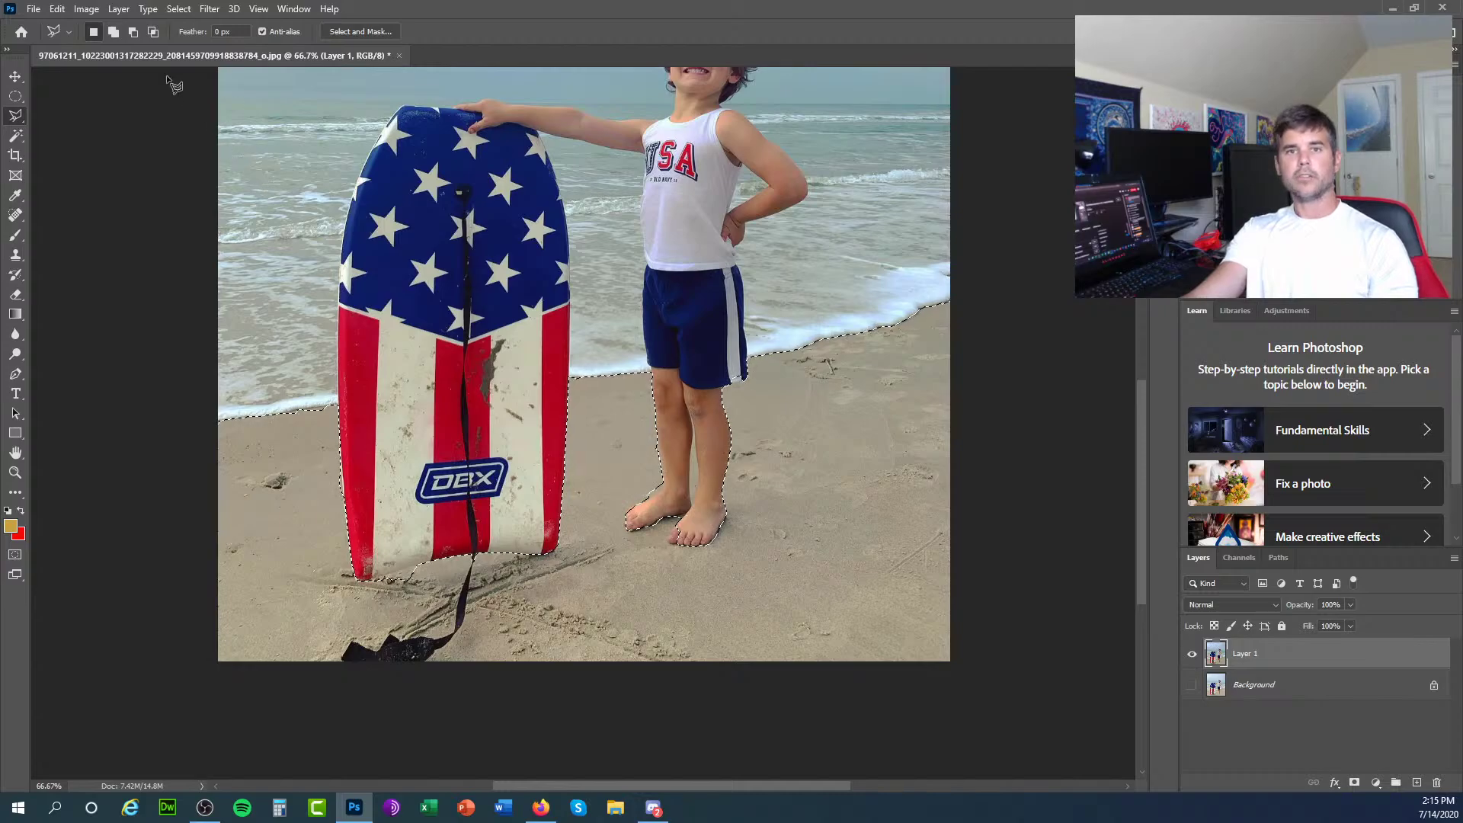
Try out the Levels adjustment on the selected sand by varying its white and black output levels, then cancel it.
{"action": "left_click", "coordinate": [86, 9]}
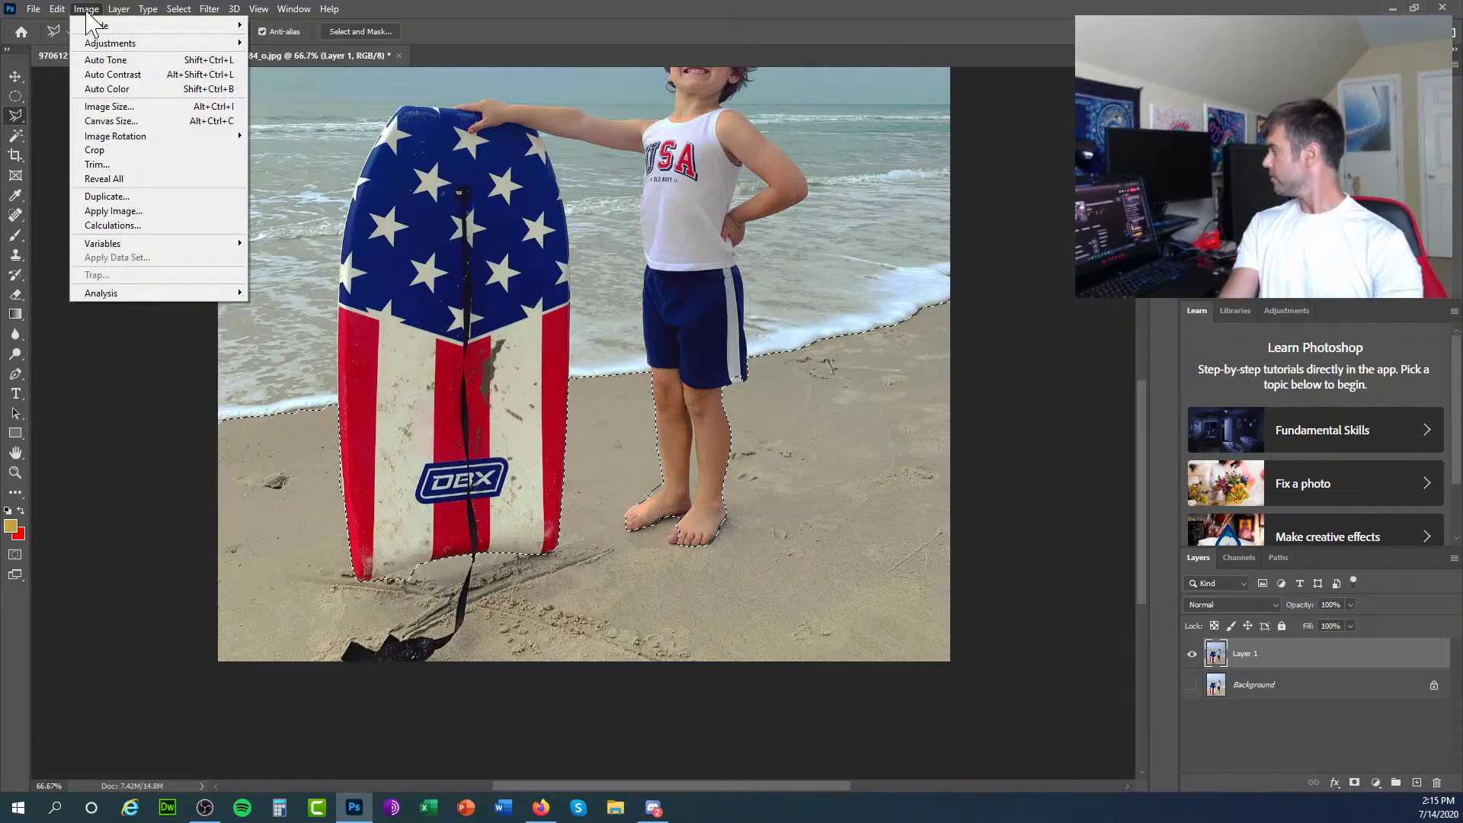
{"action": "left_click", "coordinate": [180, 371]}
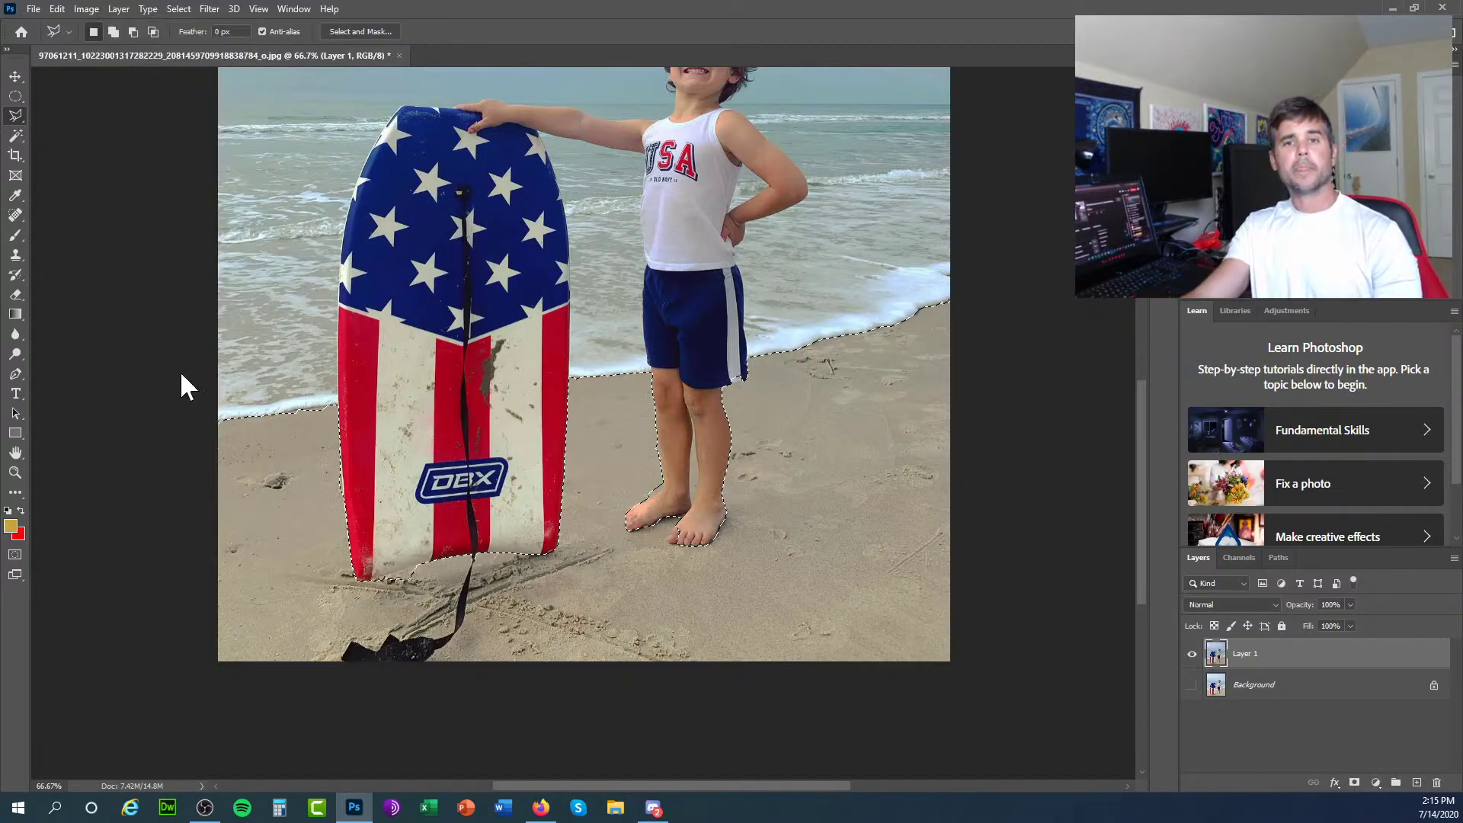
{"action": "left_click", "coordinate": [88, 9]}
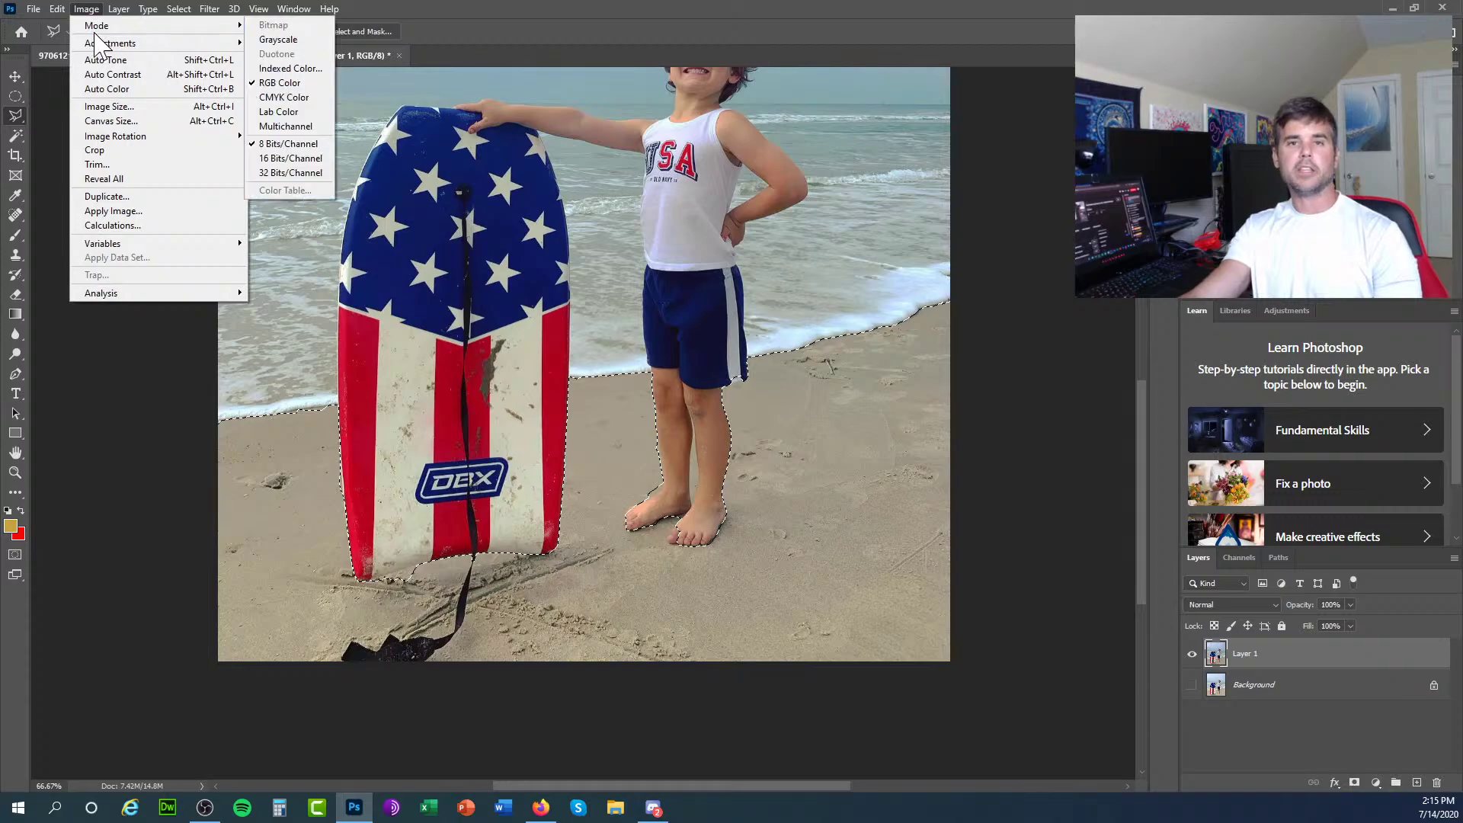
{"action": "mouse_move", "coordinate": [95, 42]}
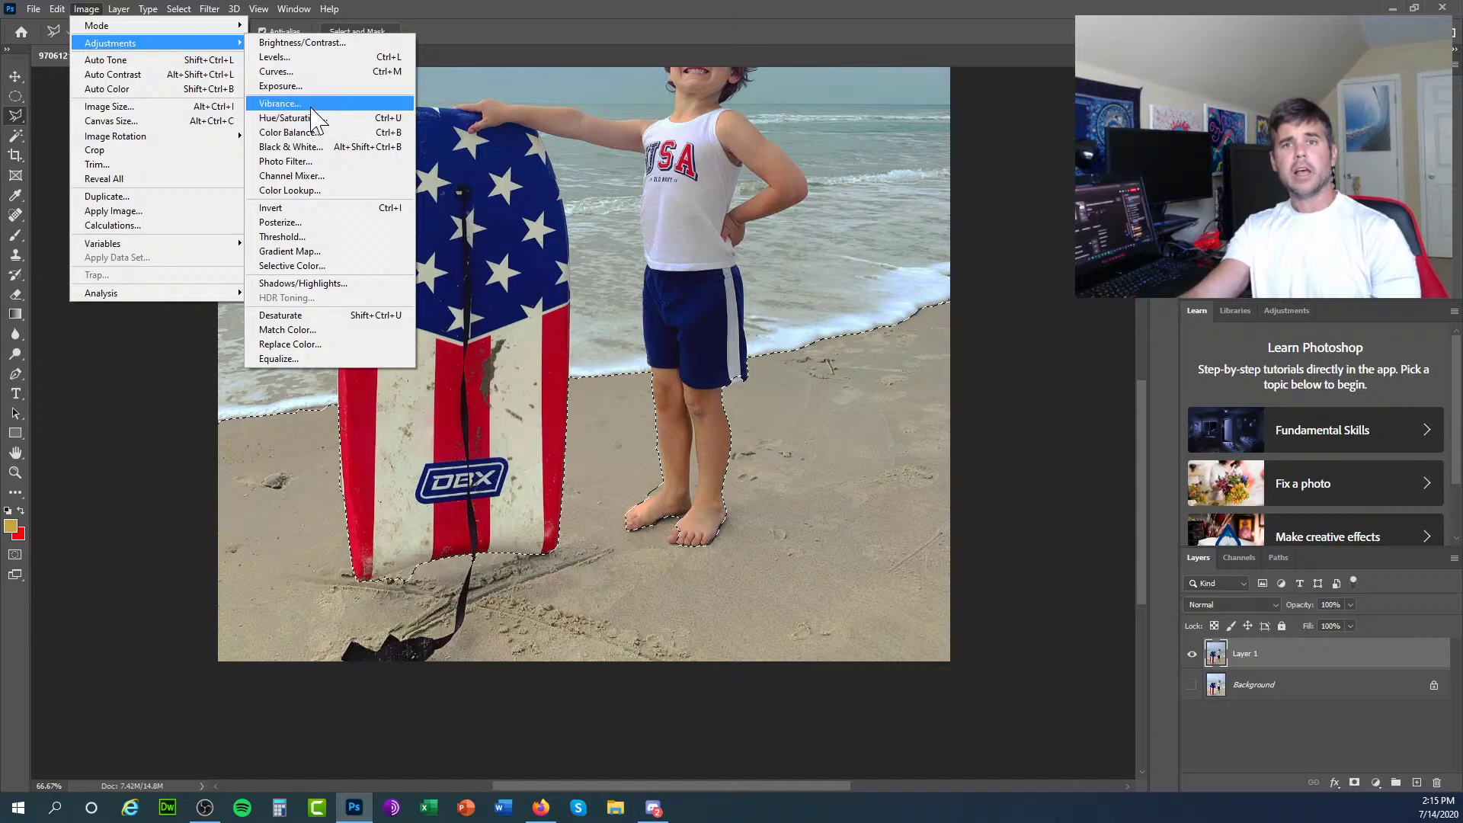
{"action": "left_click", "coordinate": [308, 59]}
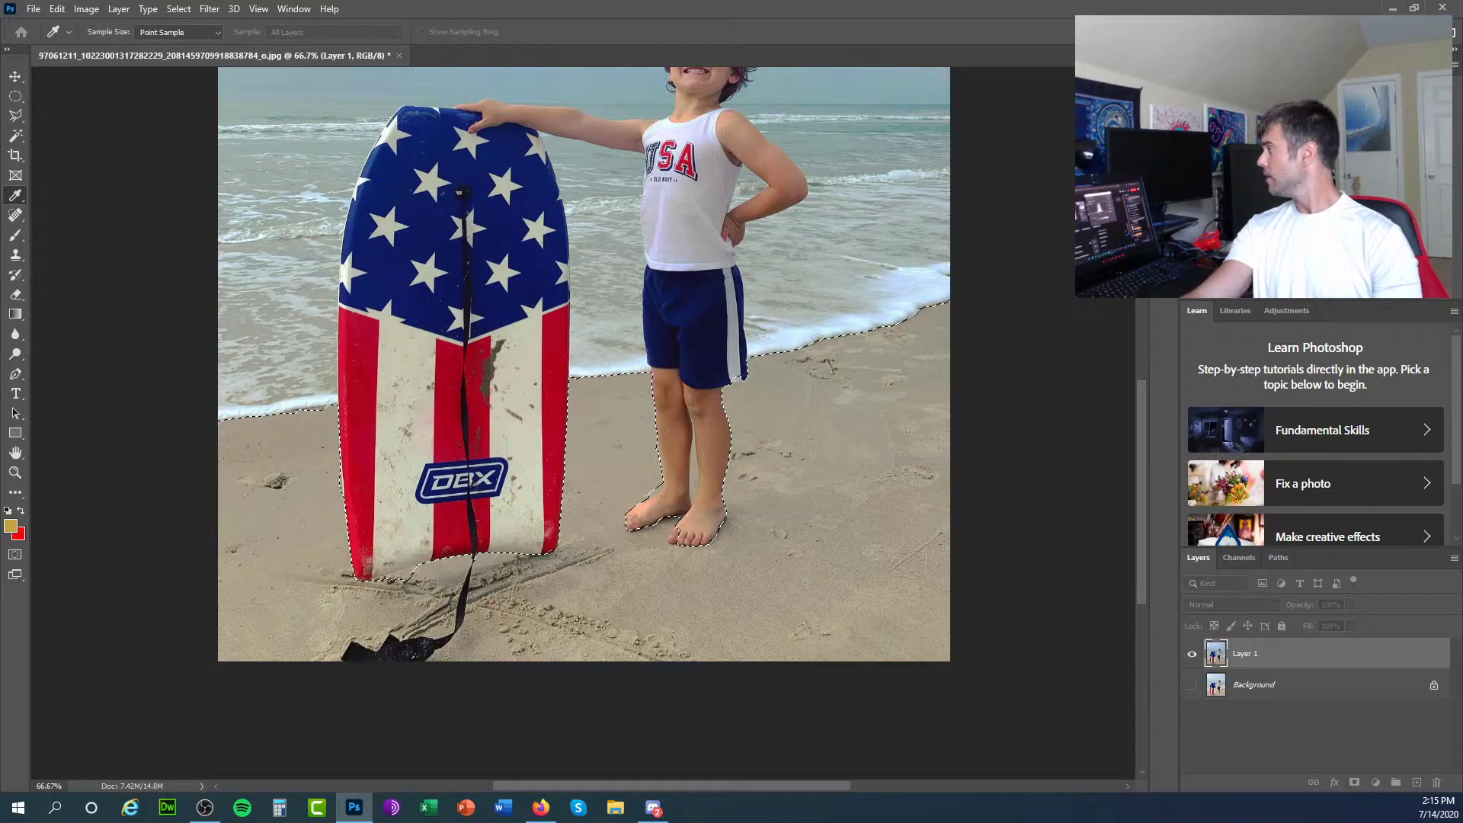
{"action": "left_click_drag", "start_coordinate": [693, 130], "coordinate": [1045, 136]}
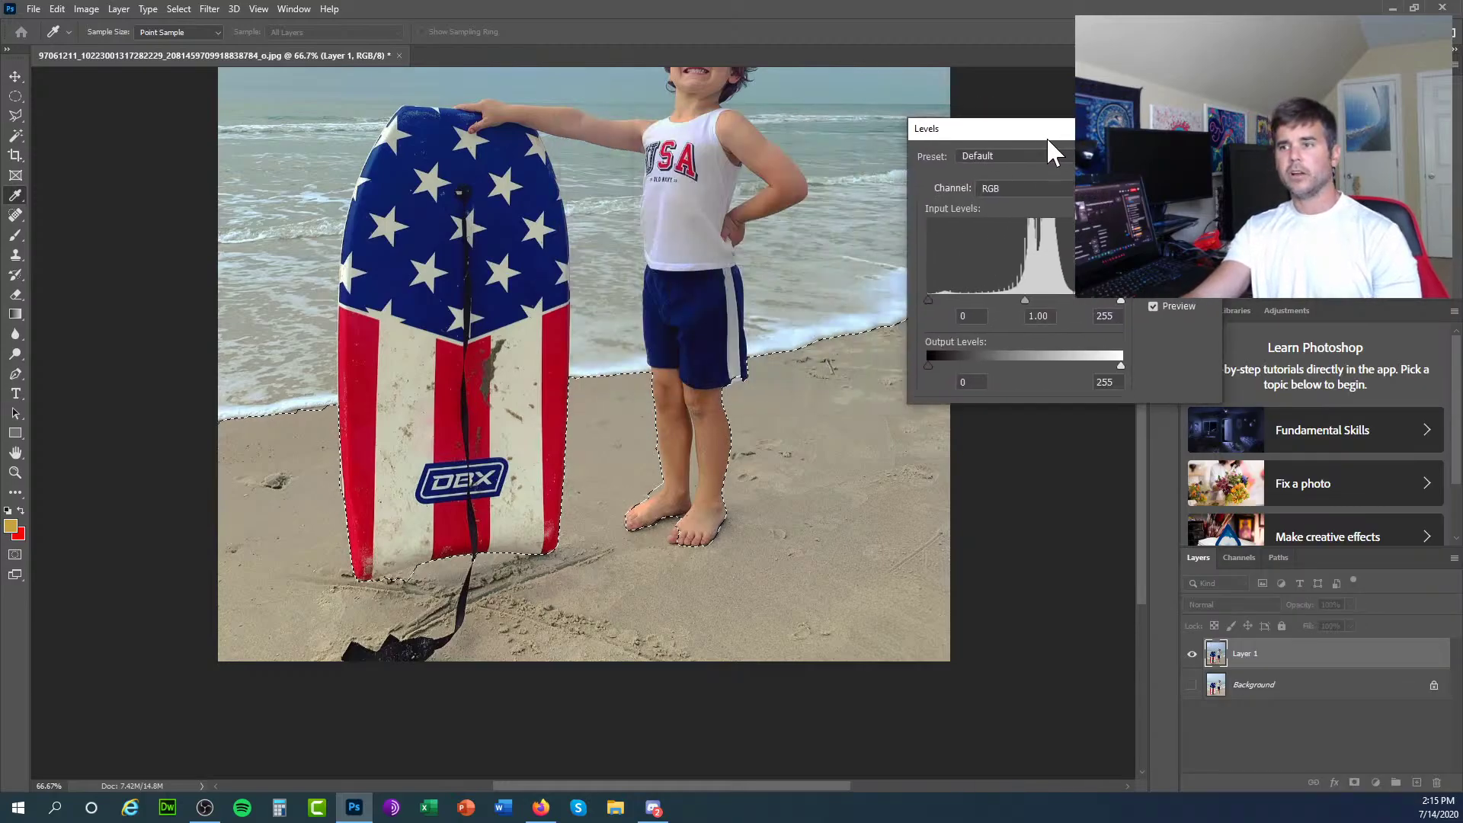
{"action": "mouse_move", "coordinate": [1111, 365]}
{"action": "left_mouse_down"}
{"action": "mouse_move", "coordinate": [1067, 365]}
{"action": "mouse_move", "coordinate": [1123, 366]}
{"action": "left_mouse_up"}
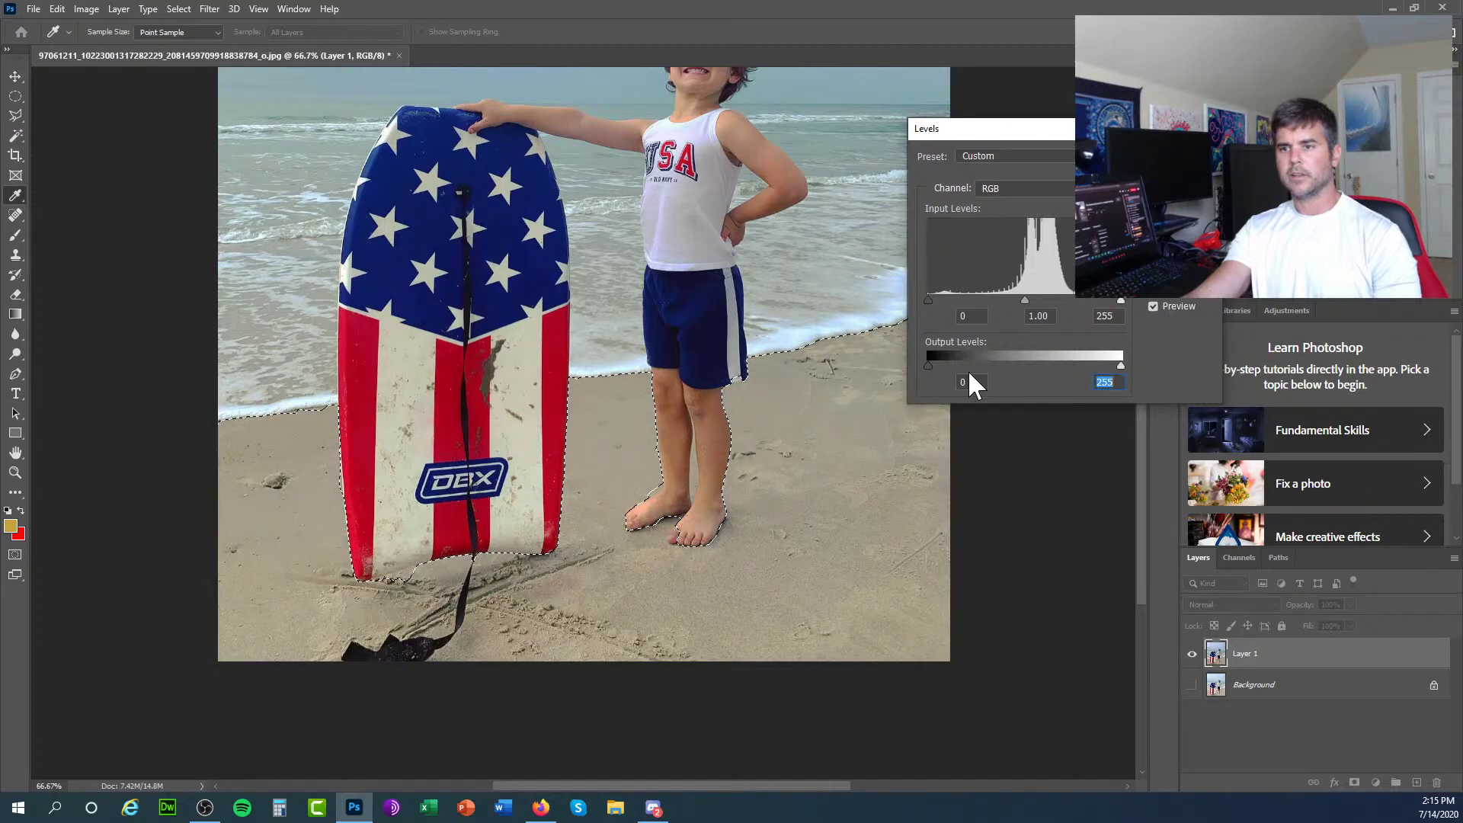
{"action": "mouse_move", "coordinate": [930, 364]}
{"action": "left_mouse_down"}
{"action": "mouse_move", "coordinate": [963, 362]}
{"action": "mouse_move", "coordinate": [925, 363]}
{"action": "left_mouse_up"}
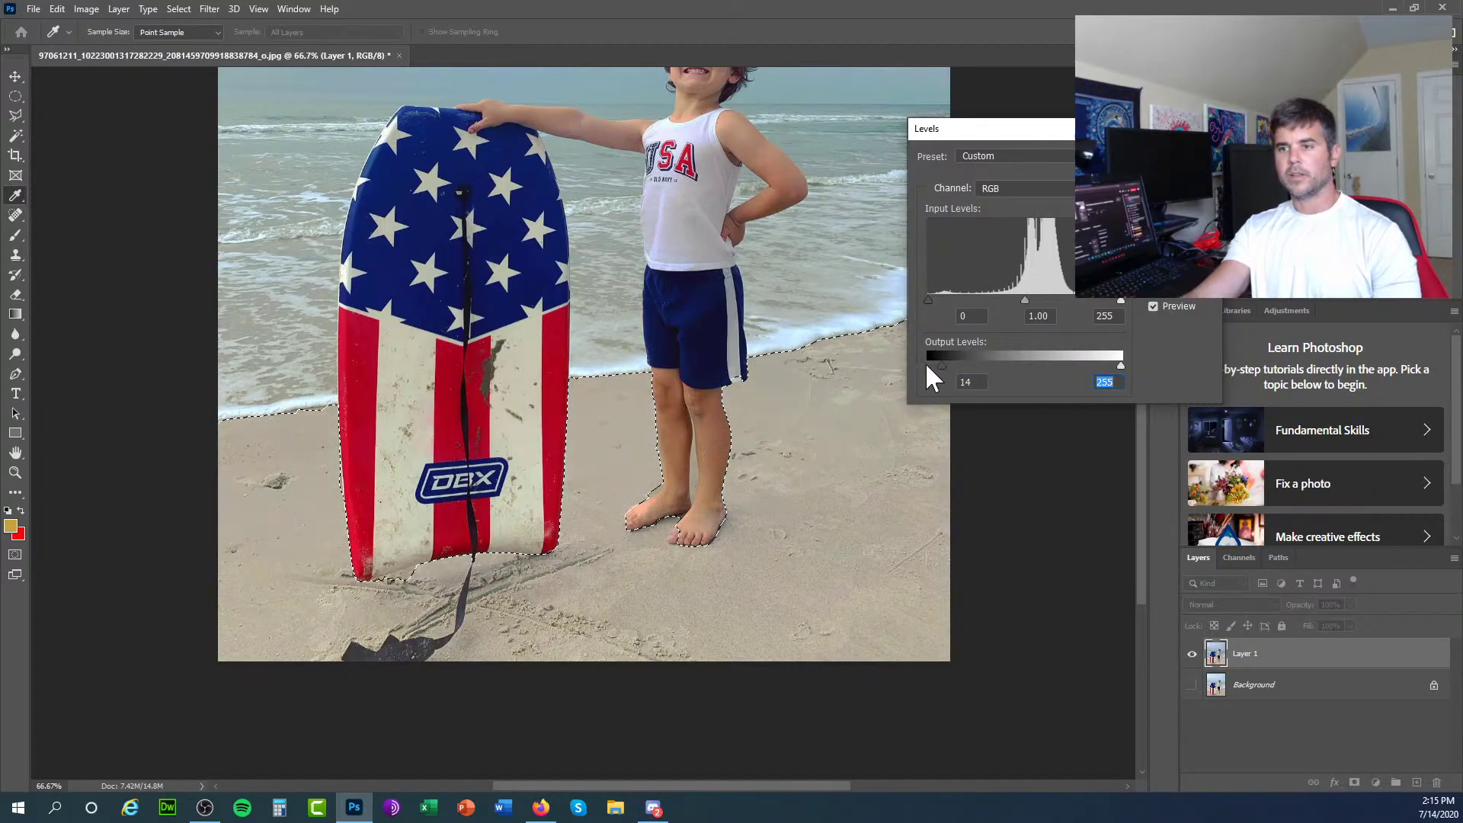
{"action": "left_click", "coordinate": [1181, 156]}
Try changing the exposure of the selected sand with the Exposure adjustment, then cancel it.
{"action": "left_click", "coordinate": [118, 9]}
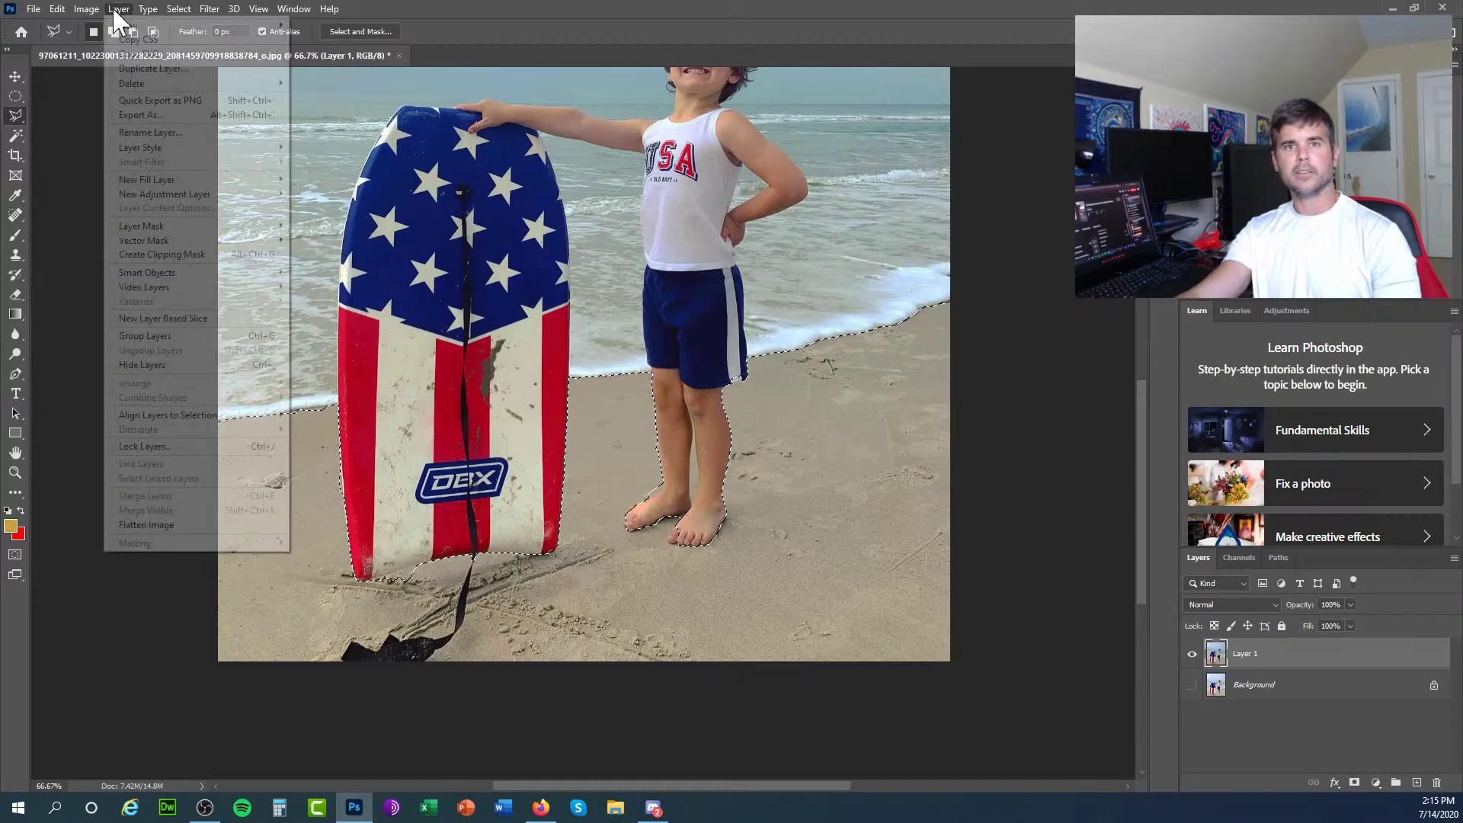
{"action": "left_click", "coordinate": [118, 8]}
{"action": "left_click", "coordinate": [86, 9]}
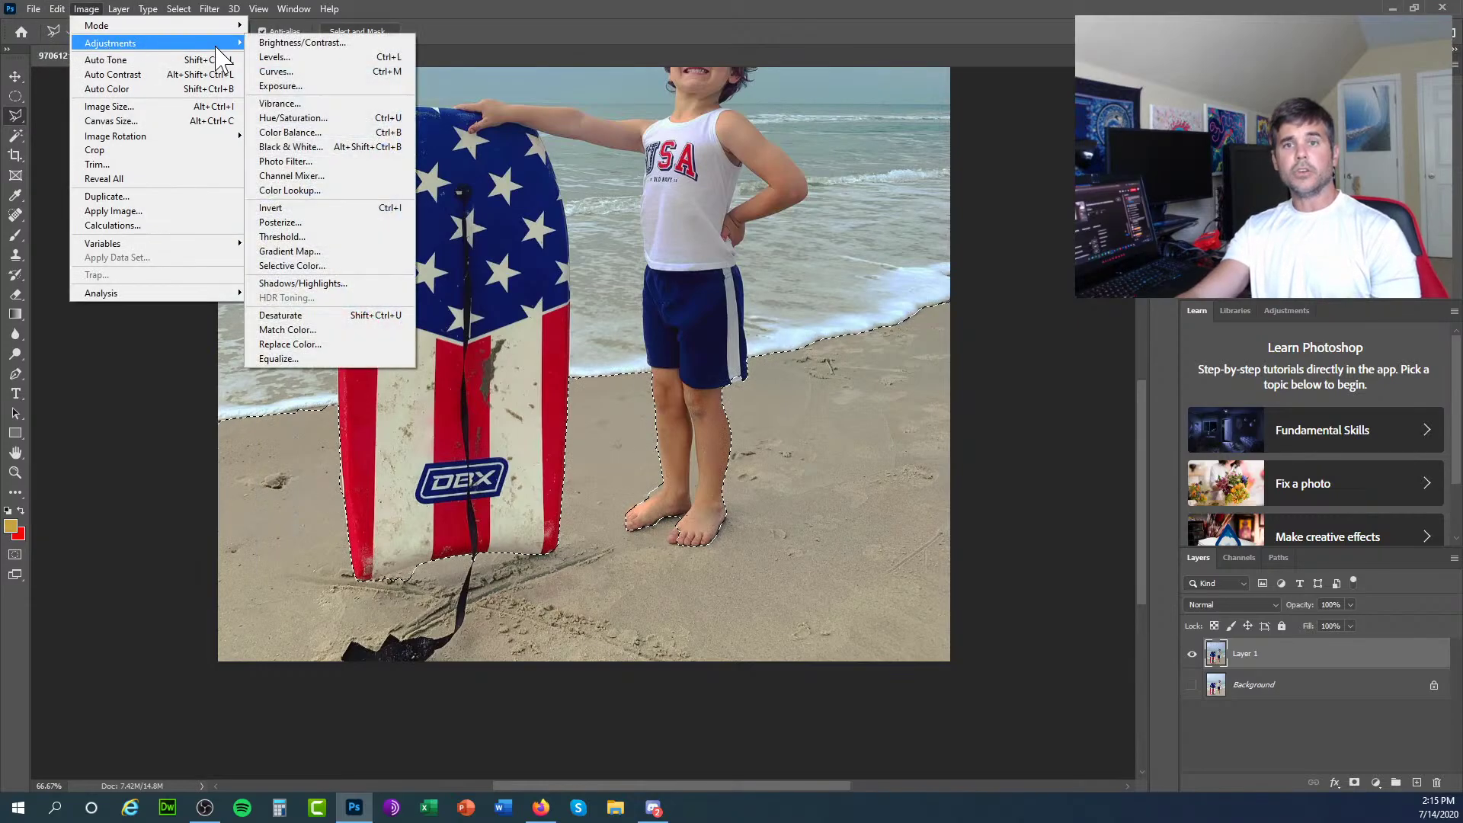
{"action": "left_click", "coordinate": [316, 88]}
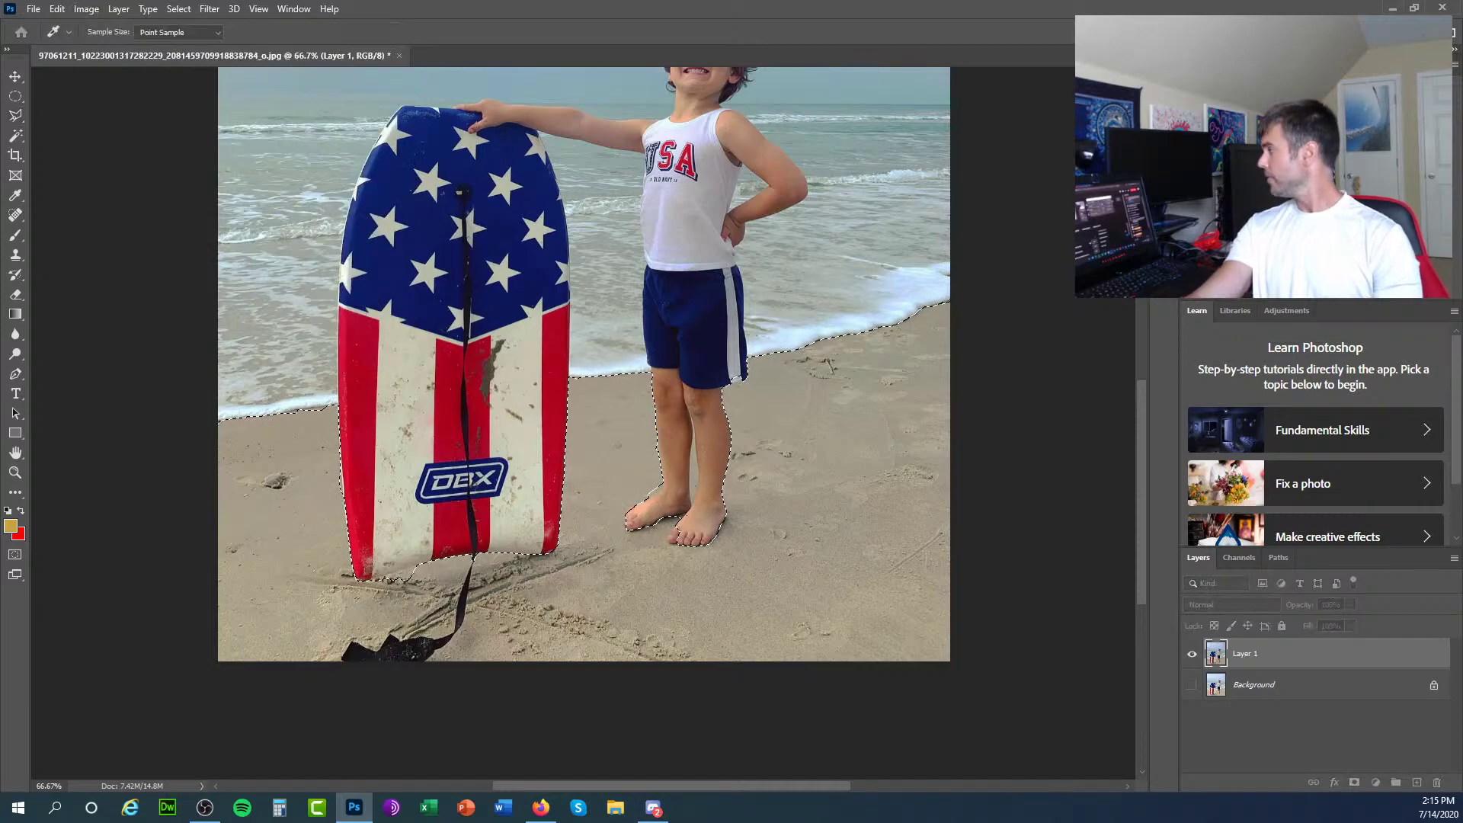
{"action": "left_click_drag", "start_coordinate": [970, 254], "coordinate": [959, 213]}
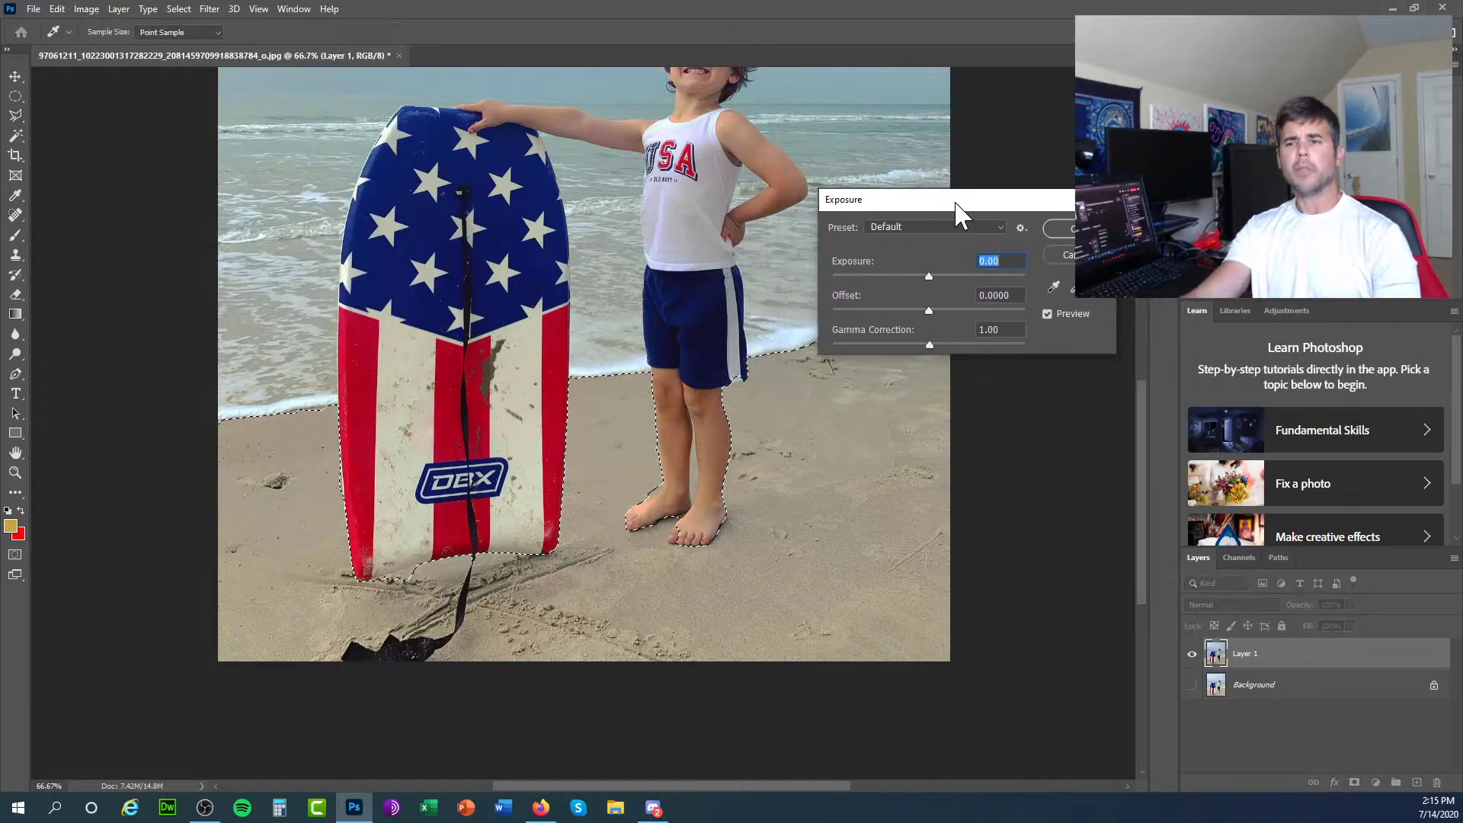
{"action": "mouse_move", "coordinate": [927, 271]}
{"action": "left_mouse_down"}
{"action": "mouse_move", "coordinate": [990, 279]}
{"action": "mouse_move", "coordinate": [922, 277]}
{"action": "left_mouse_up"}
{"action": "left_click", "coordinate": [1062, 254]}
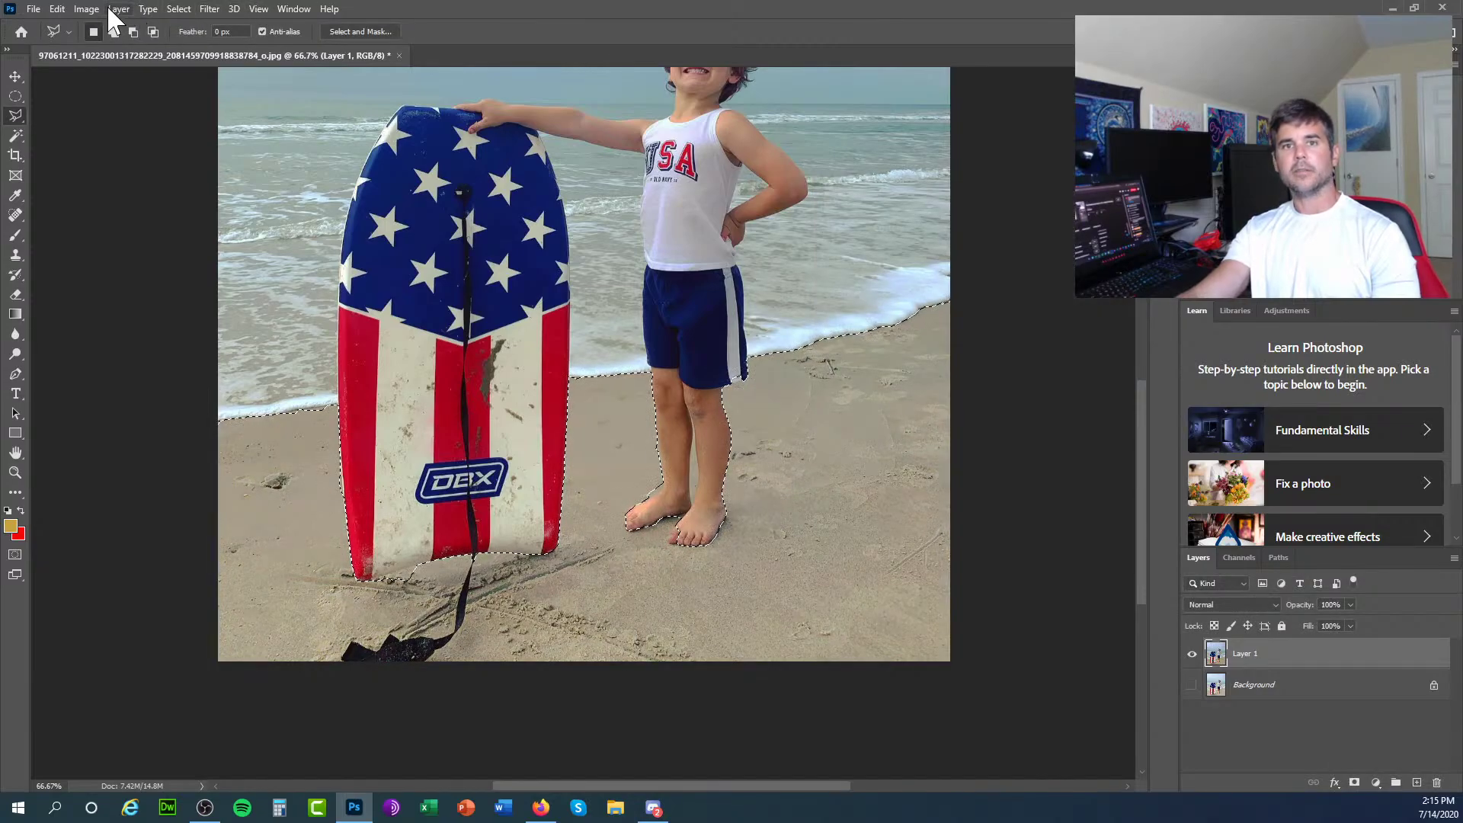
Try shifting the hue of the selected sand with the Hue/Saturation adjustment on the Master range.
{"action": "left_click", "coordinate": [88, 9]}
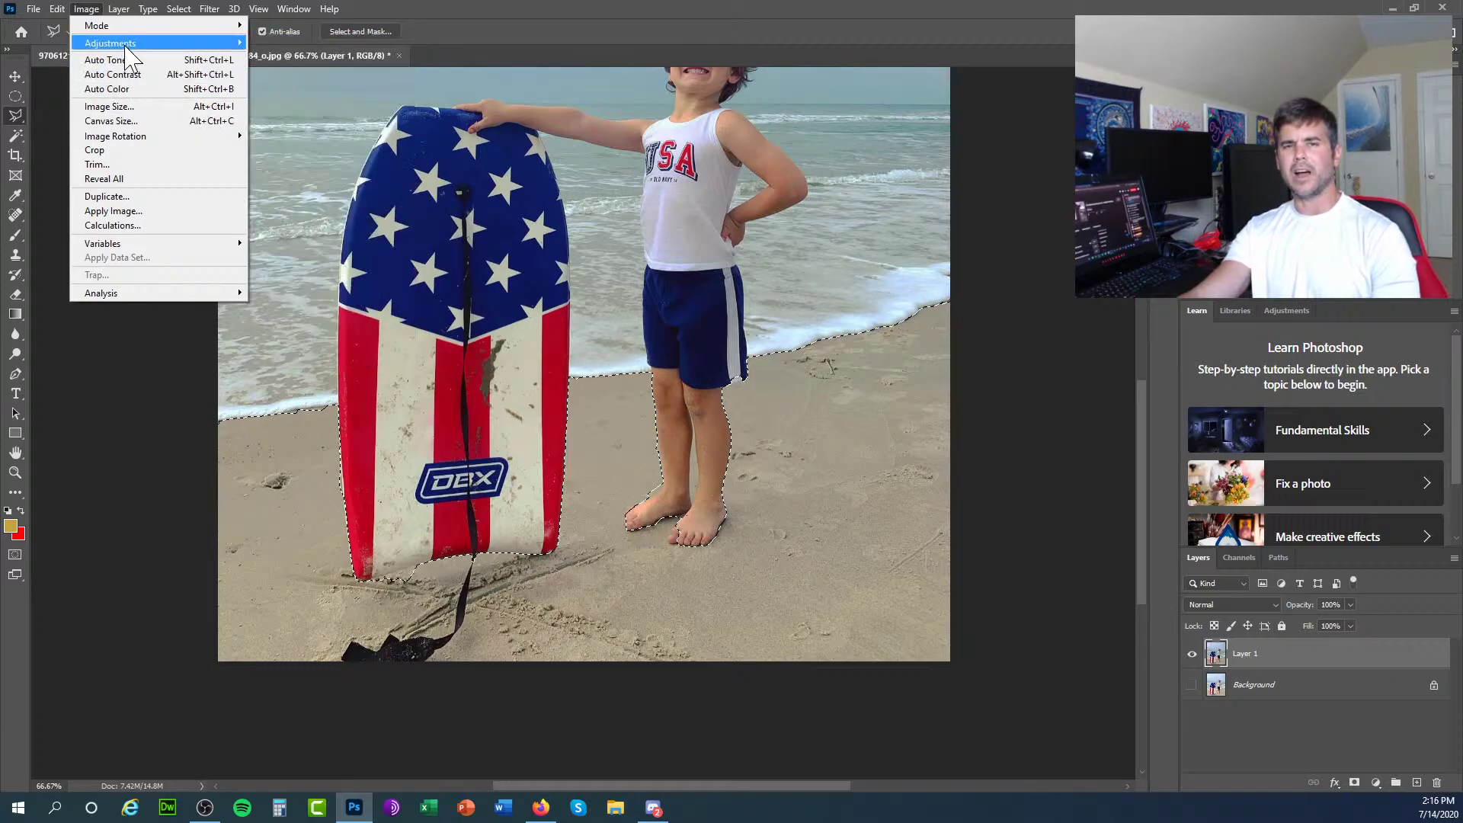
{"action": "mouse_move", "coordinate": [126, 48]}
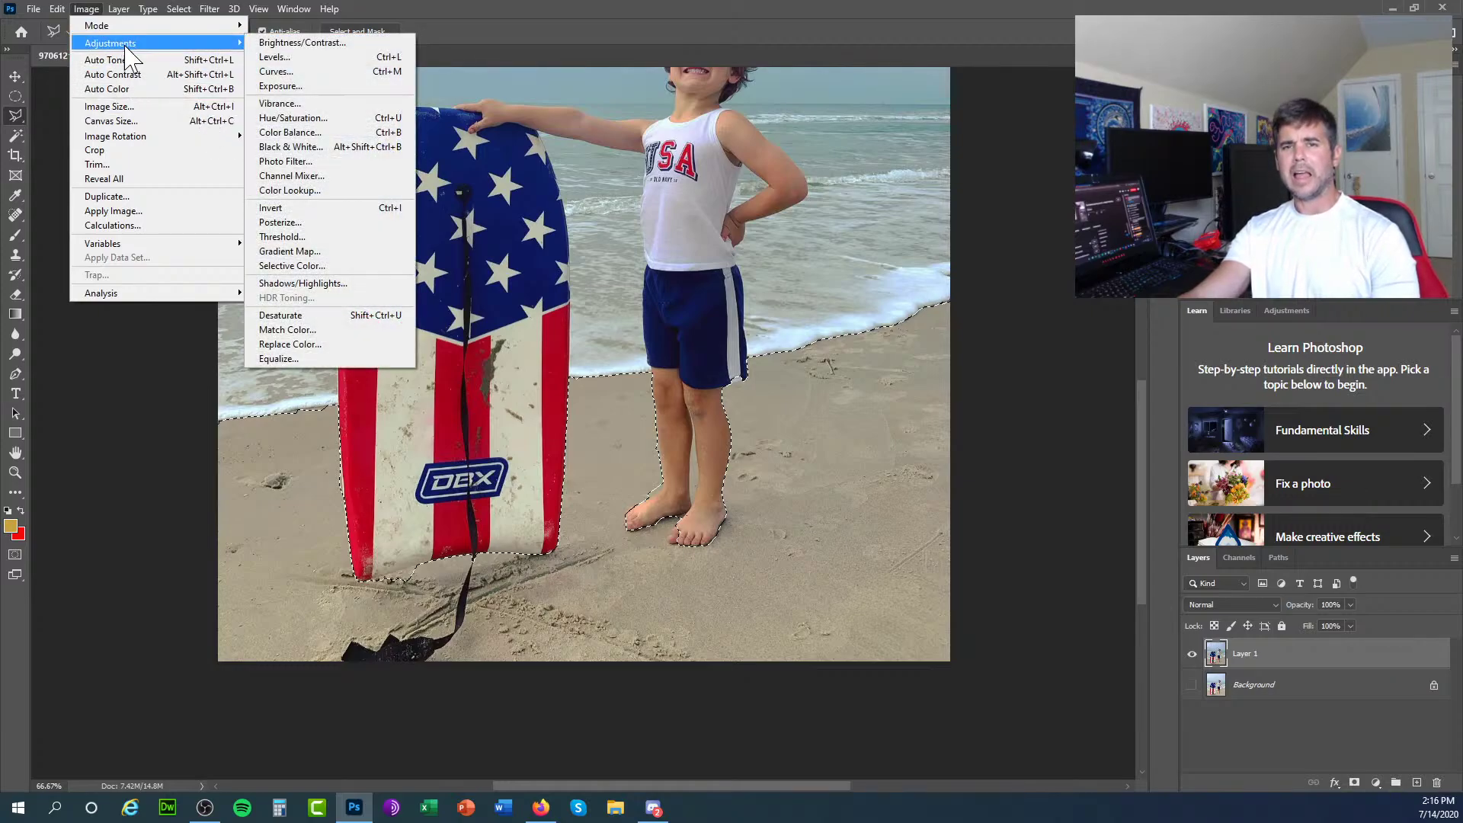
{"action": "left_click", "coordinate": [319, 119]}
{"action": "left_click_drag", "start_coordinate": [671, 169], "coordinate": [1008, 160]}
{"action": "left_click_drag", "start_coordinate": [1026, 299], "coordinate": [1021, 261]}
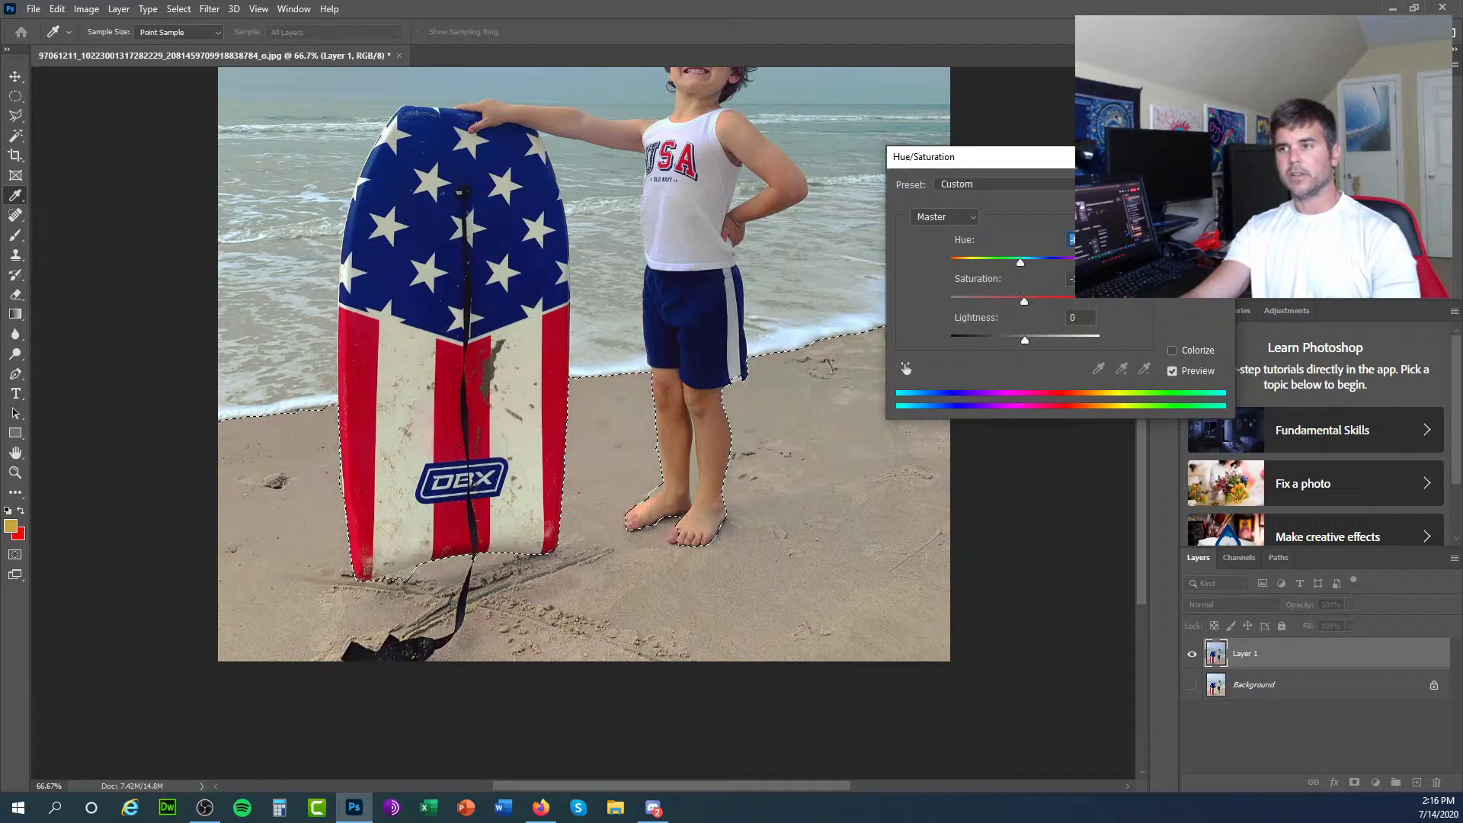
{"action": "key", "text": "Return"}
Shift the selected sand to a warmer orange-brown tone with Color Balance, keeping Preserve Luminosity on, and apply it.
{"action": "left_click", "coordinate": [86, 8]}
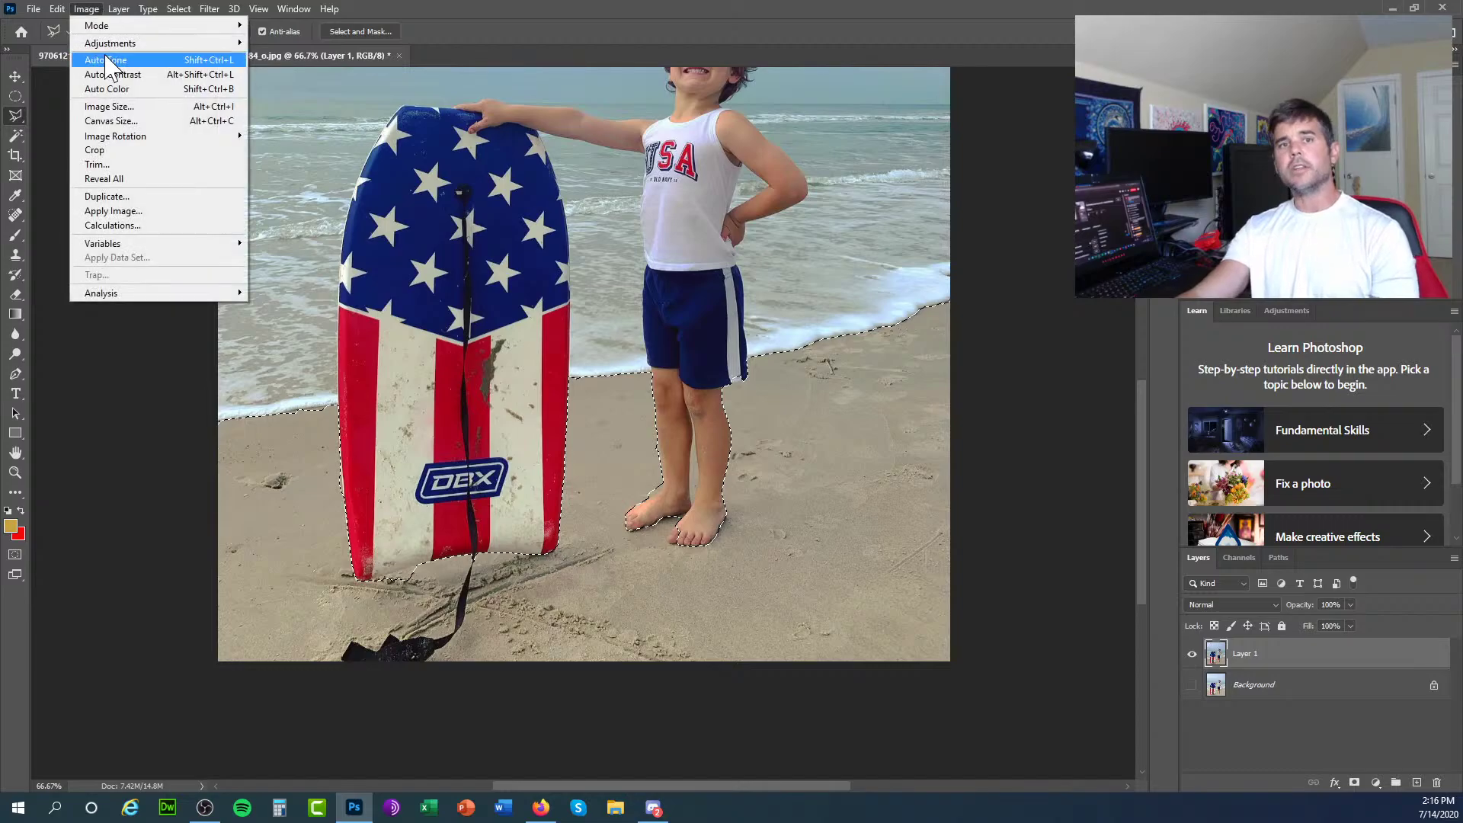
{"action": "mouse_move", "coordinate": [111, 44]}
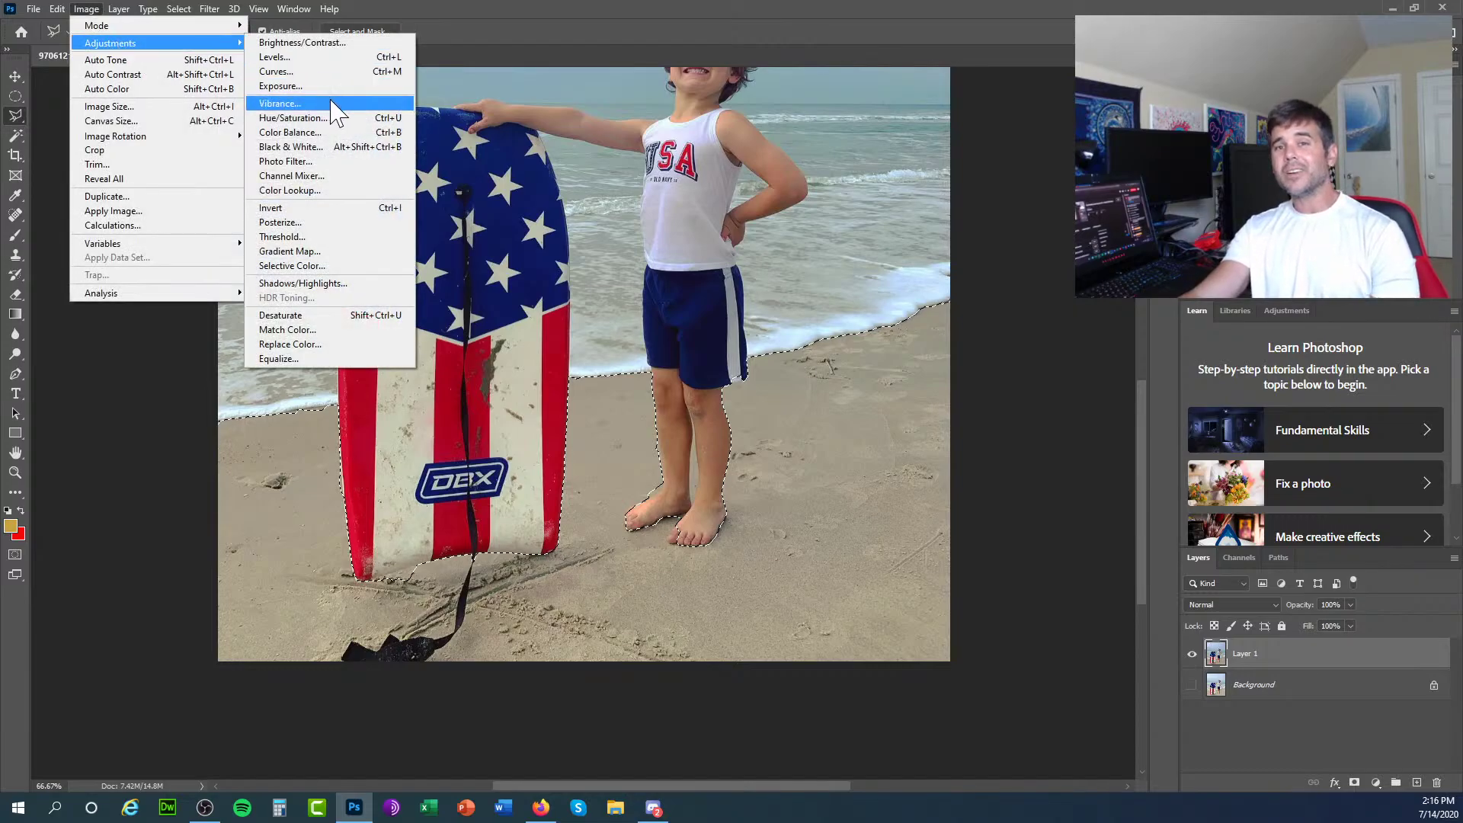
{"action": "left_click", "coordinate": [313, 136]}
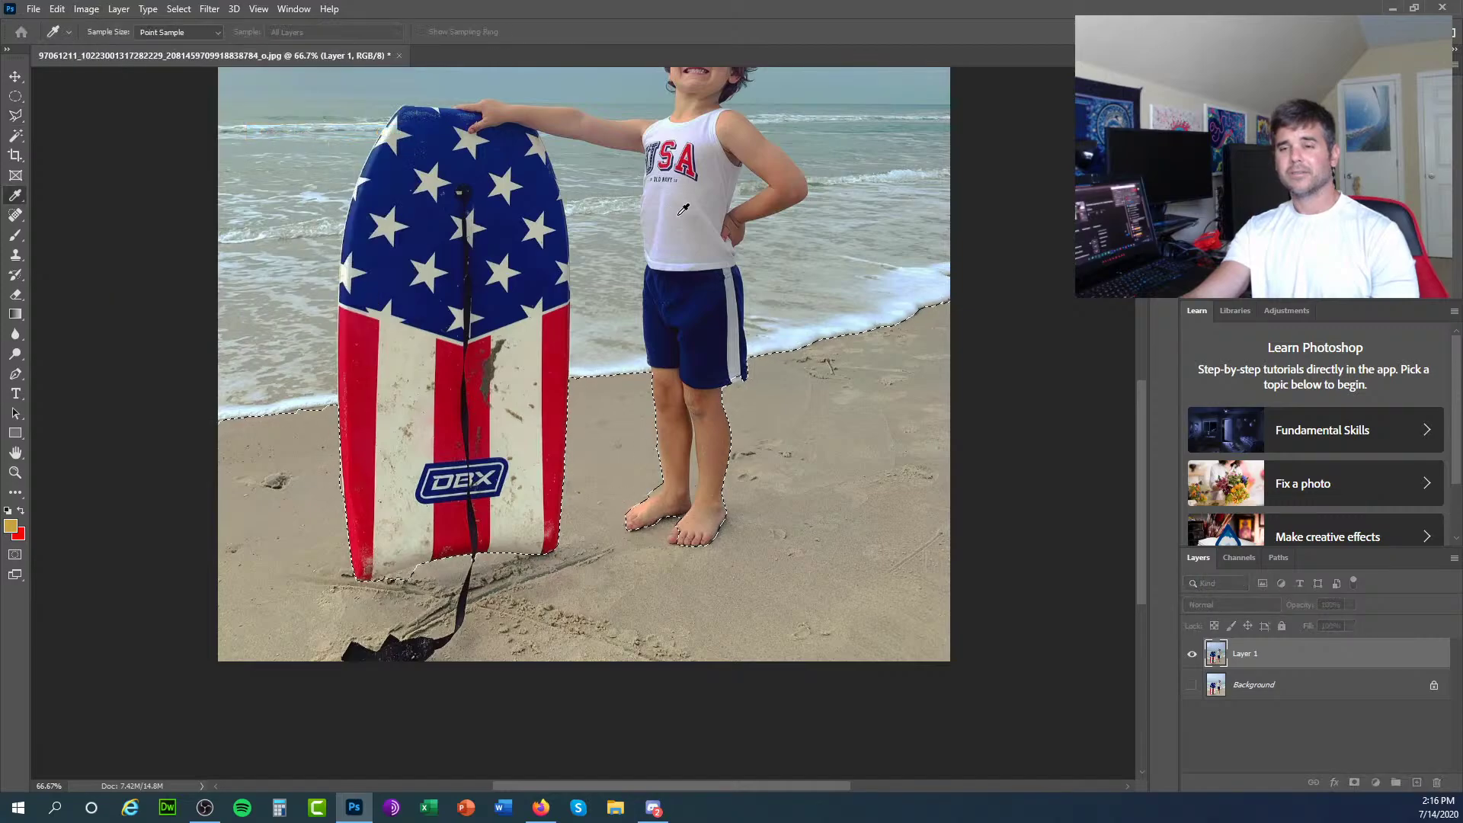
{"action": "left_click_drag", "start_coordinate": [1459, 431], "coordinate": [1148, 120]}
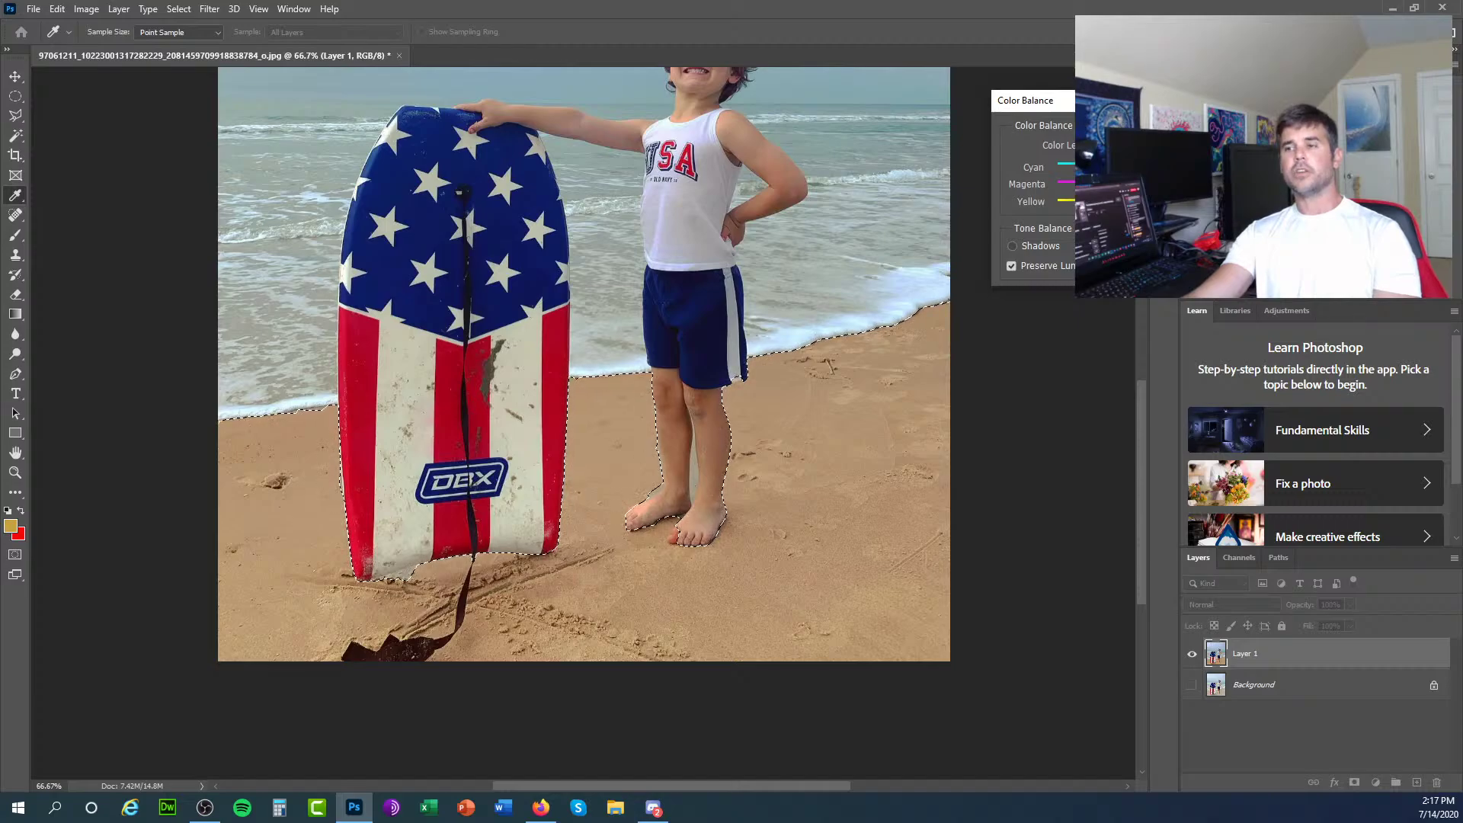
{"action": "key", "text": "Return"}
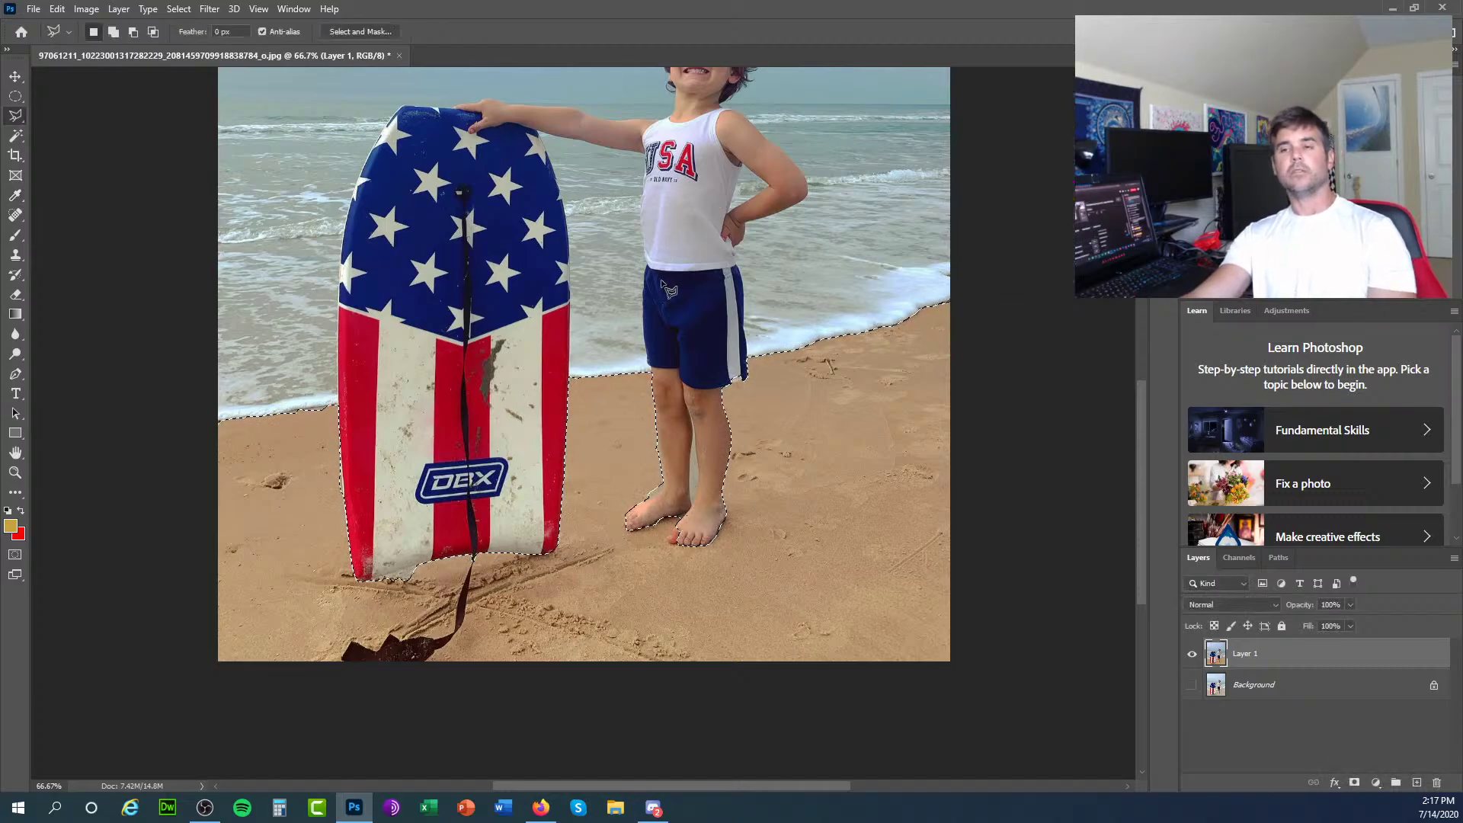
Switch to the Elliptical Marquee tool, deselect the sand and check the recoloured photo from the sand up to the sky.
{"action": "scroll", "coordinate": [669, 290], "scroll_direction": "up", "scroll_amount": 3}
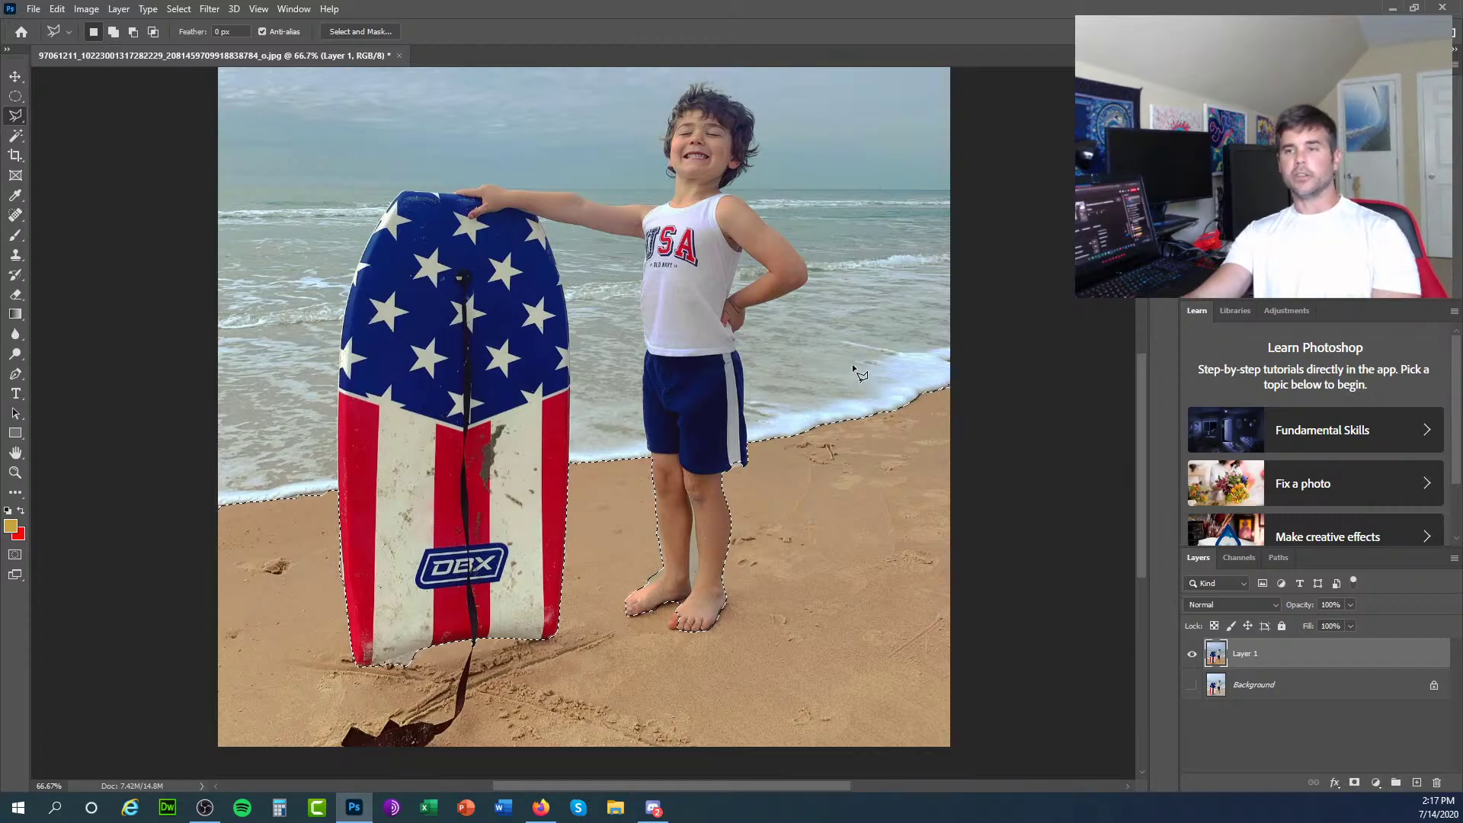
{"action": "scroll", "coordinate": [981, 280], "scroll_direction": "up", "scroll_amount": 4}
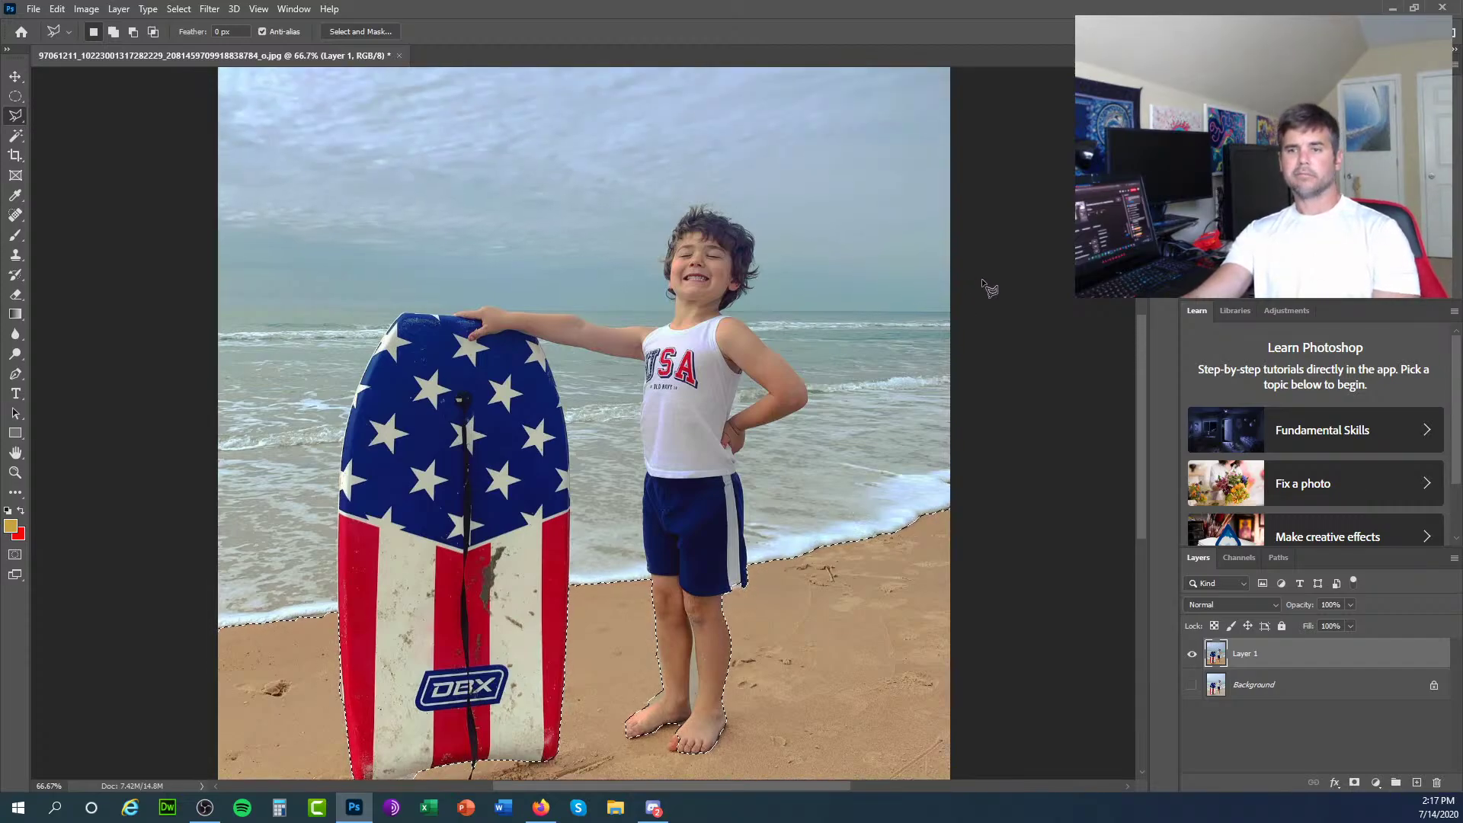
{"action": "left_click", "coordinate": [16, 96]}
{"action": "key", "text": "ctrl+d"}
{"action": "scroll", "coordinate": [350, 381], "scroll_direction": "down", "scroll_amount": 2}
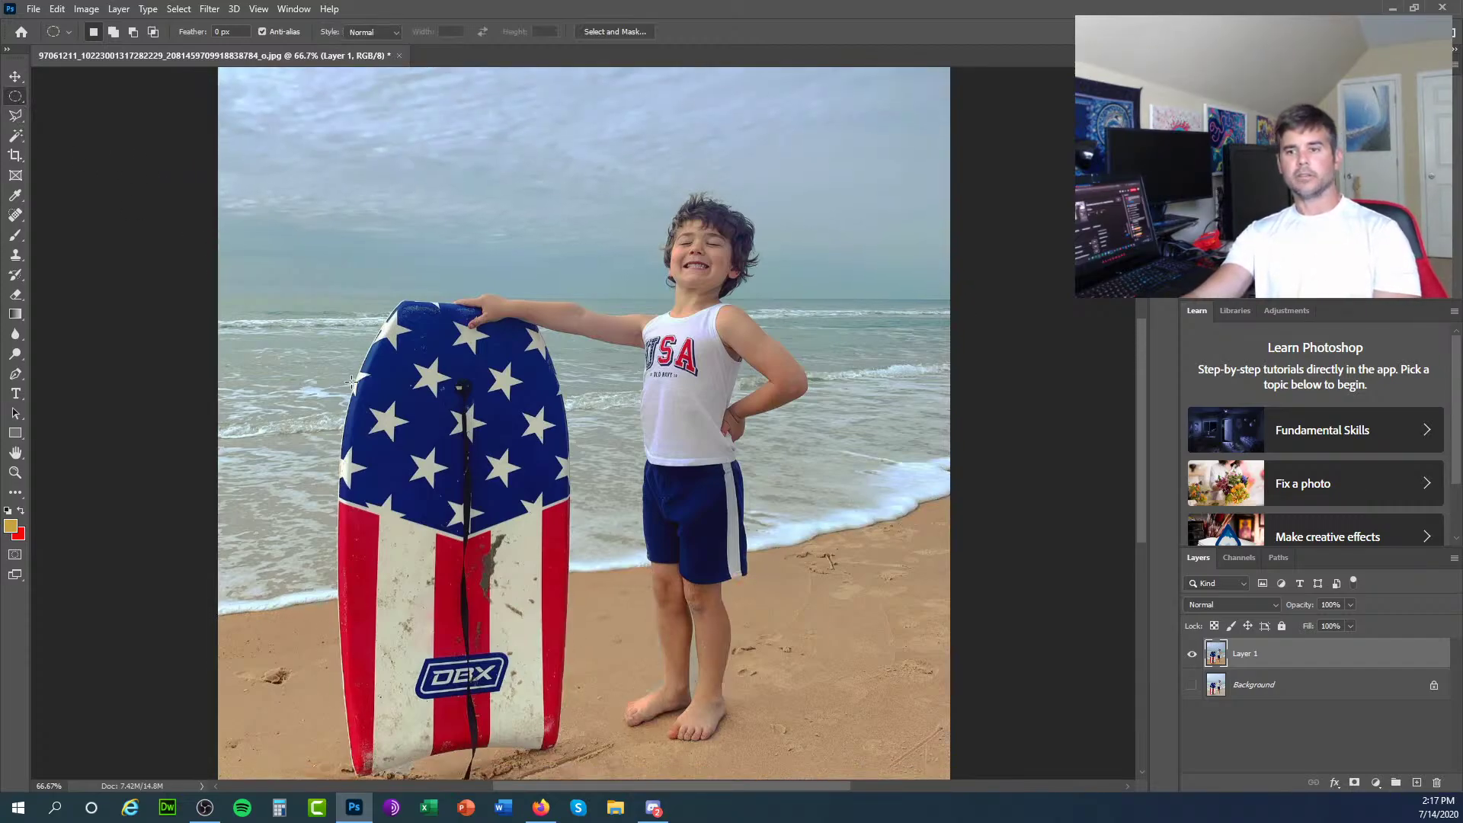
{"action": "scroll", "coordinate": [350, 381], "scroll_direction": "down", "scroll_amount": 4}
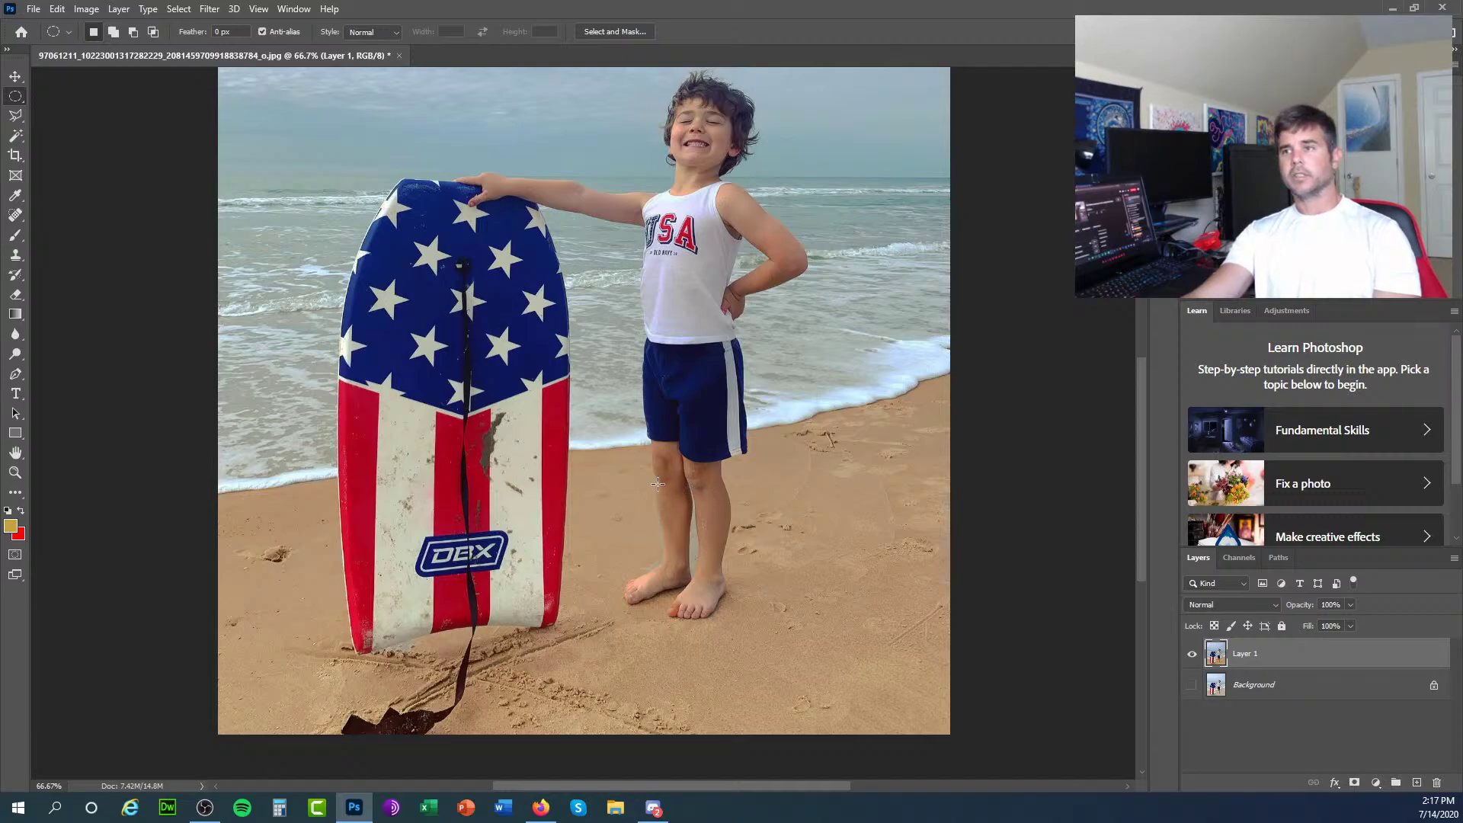
{"action": "scroll", "coordinate": [816, 451], "scroll_direction": "up", "scroll_amount": 3}
{"action": "scroll", "coordinate": [821, 454], "scroll_direction": "up", "scroll_amount": 2}
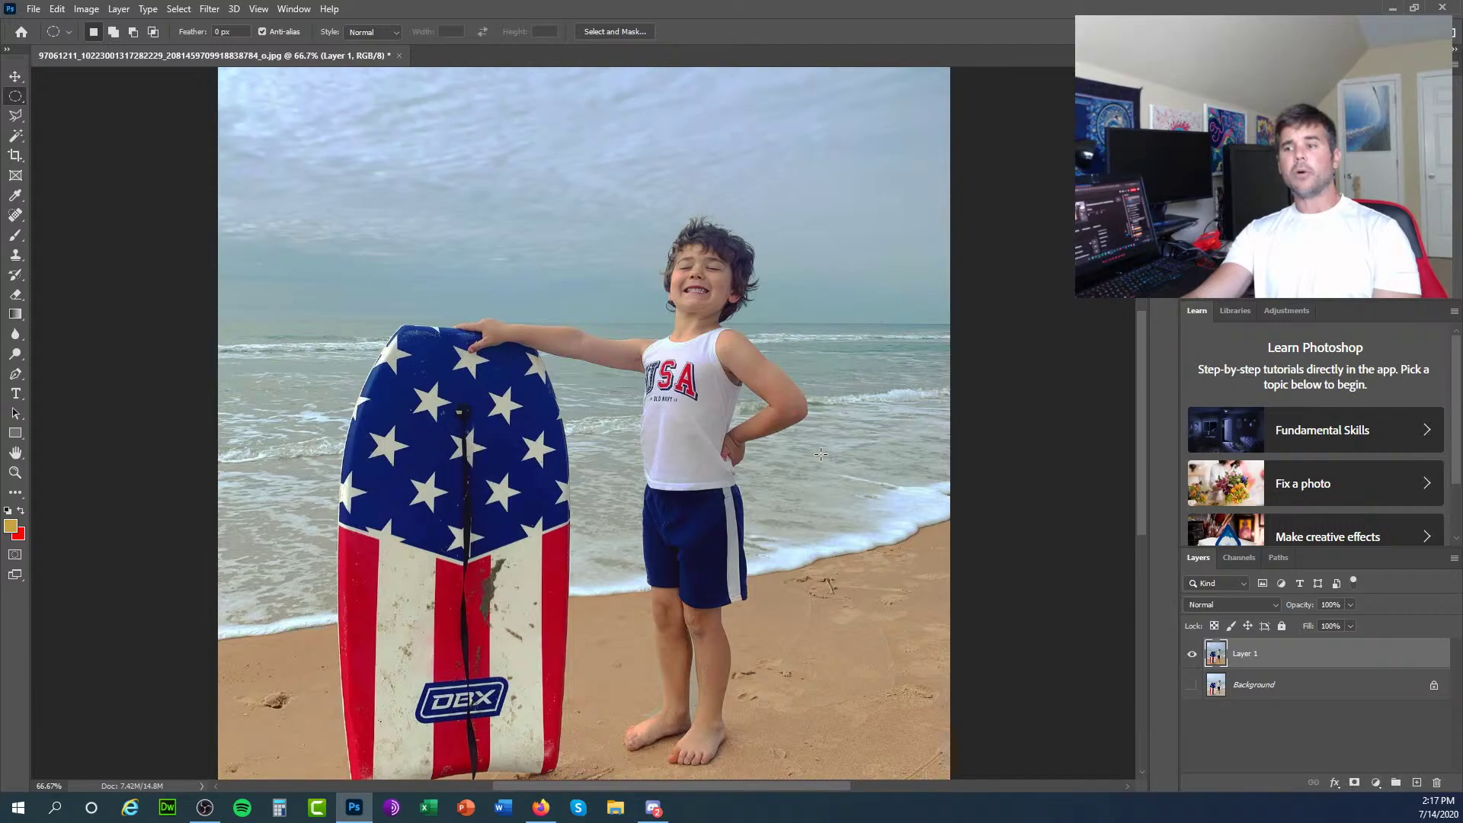
{"action": "scroll", "coordinate": [817, 452], "scroll_direction": "up", "scroll_amount": 4}
{"action": "scroll", "coordinate": [817, 451], "scroll_direction": "up", "scroll_amount": 3}
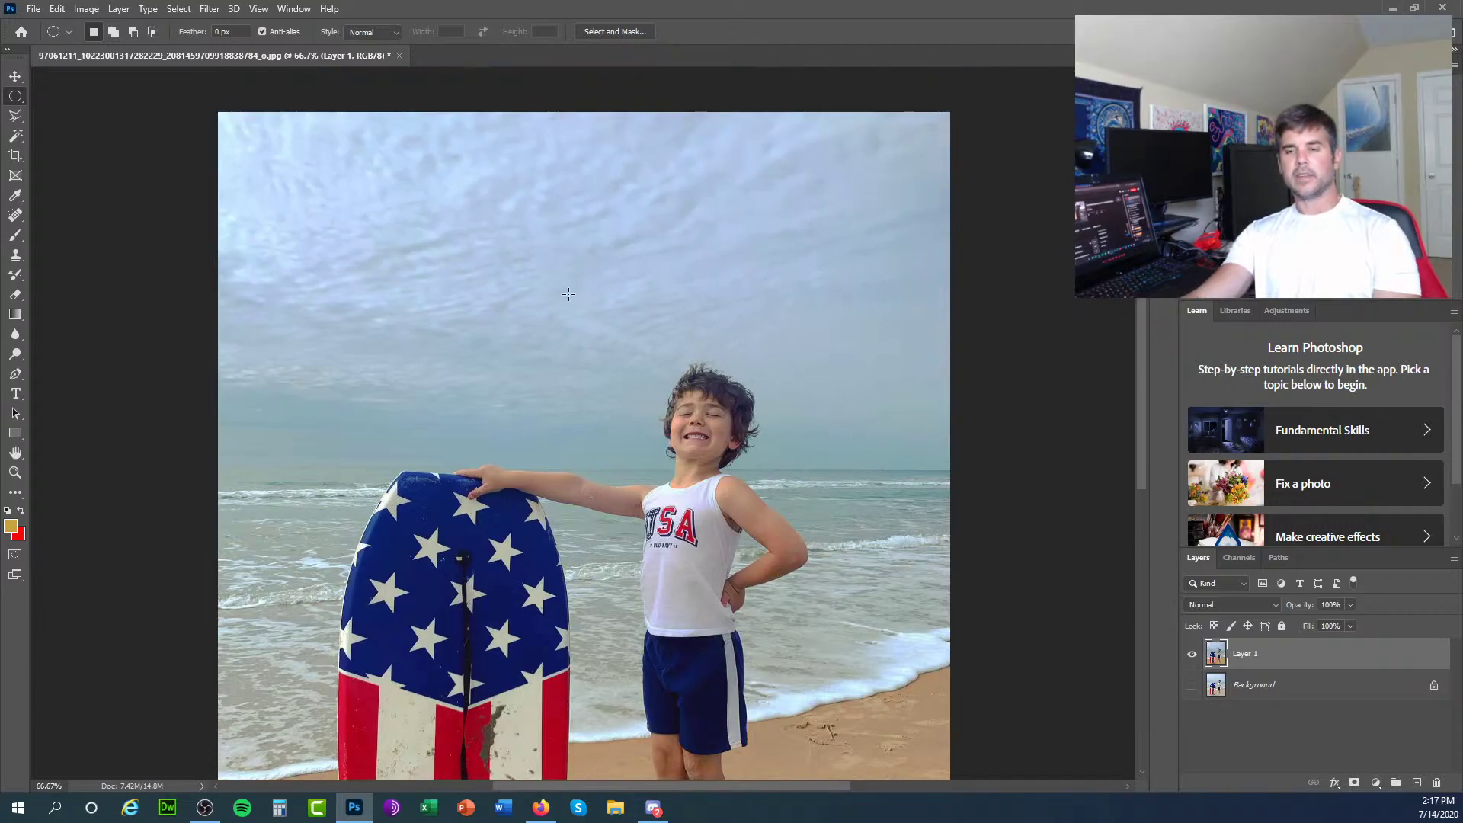
Select the water beside the bodyboard with the Polygonal Lasso, following the shoreline, board edge, outstretched arm and horizon to the photo's edge.
{"action": "scroll", "coordinate": [568, 294], "scroll_direction": "down", "scroll_amount": 3}
{"action": "scroll", "coordinate": [567, 294], "scroll_direction": "up", "scroll_amount": 1}
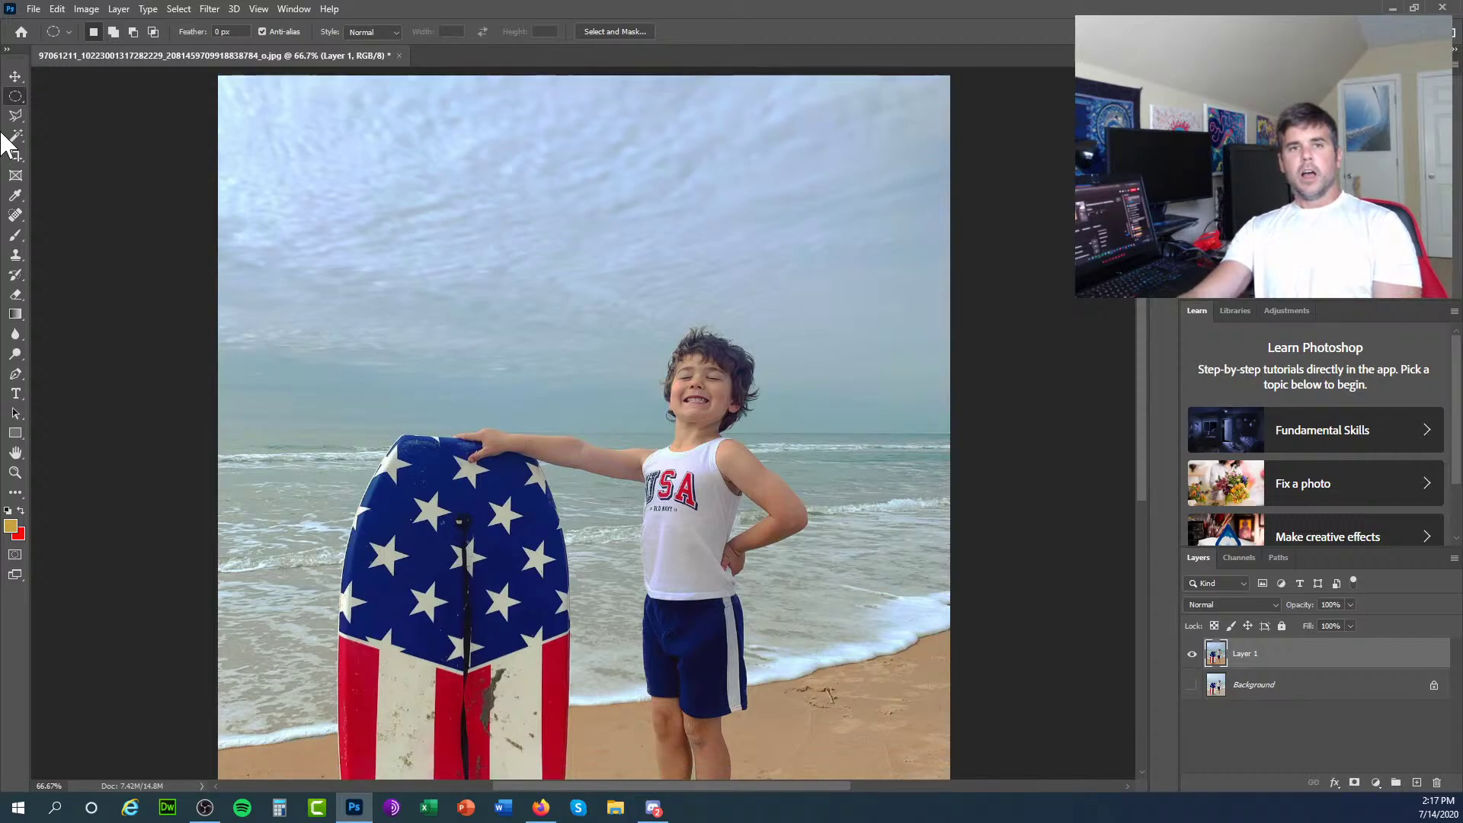
{"action": "left_click", "coordinate": [16, 116]}
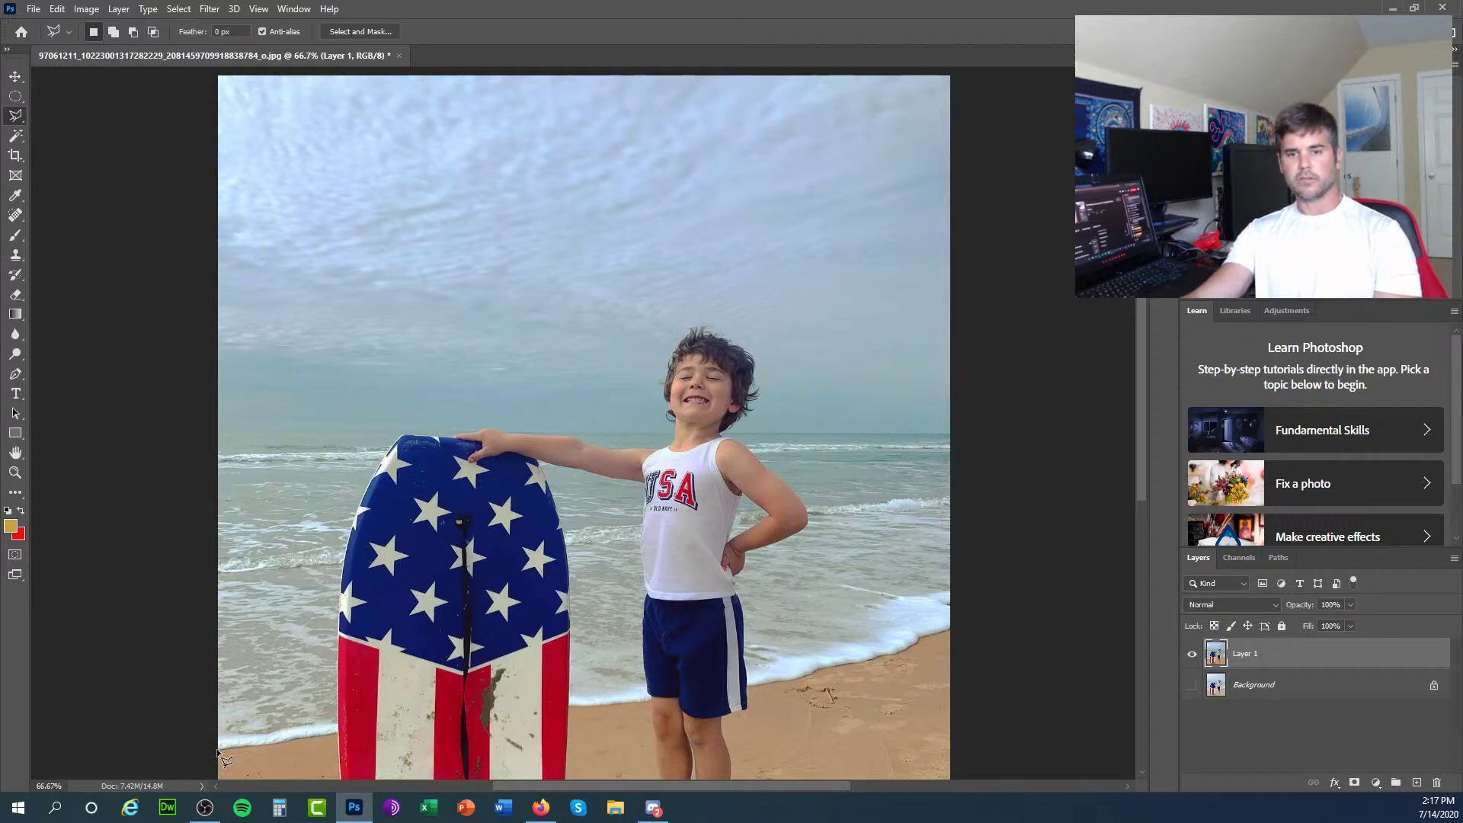
{"action": "left_click", "coordinate": [338, 731]}
{"action": "left_click", "coordinate": [340, 590]}
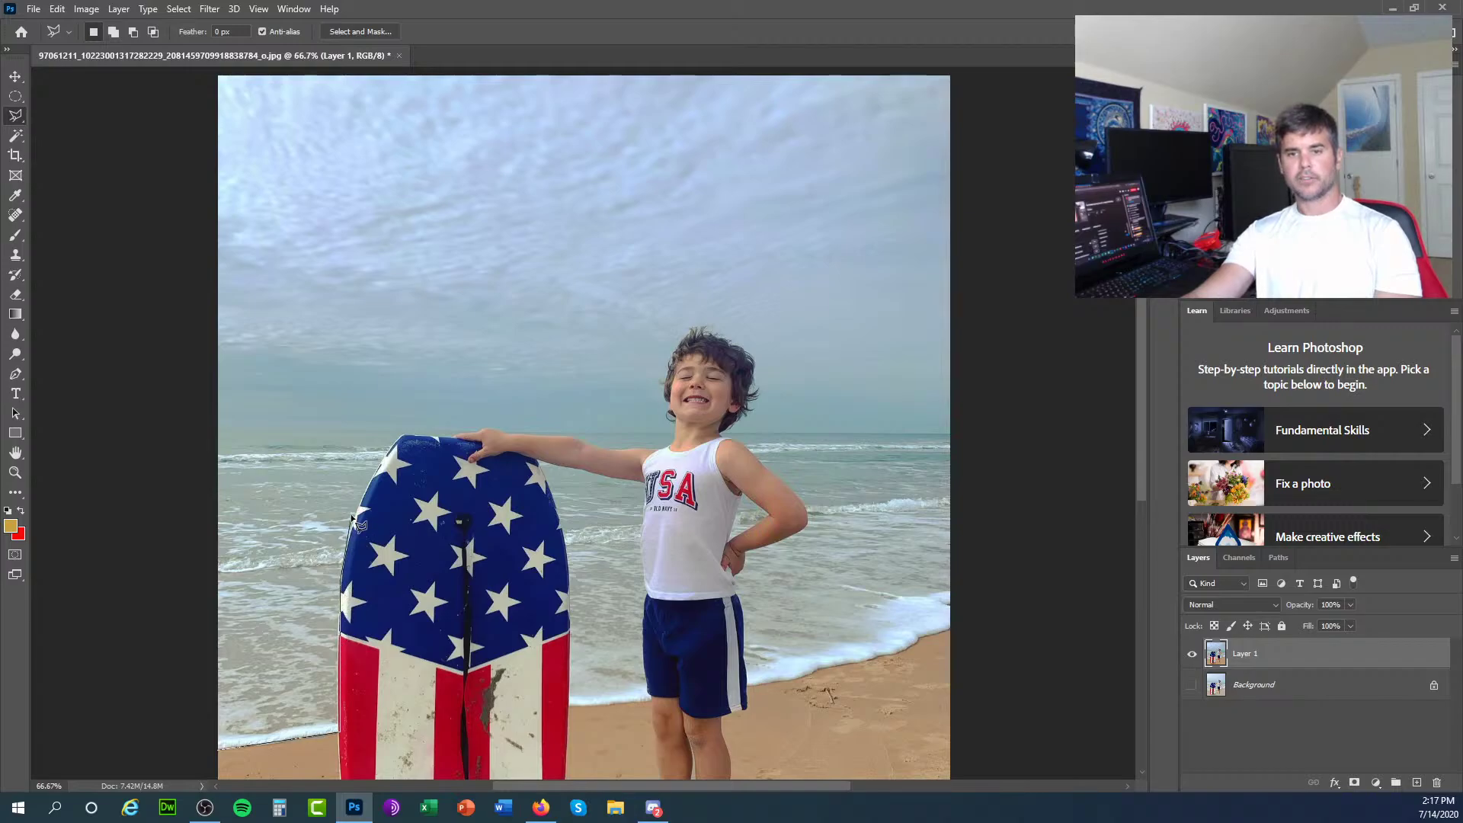
{"action": "left_click", "coordinate": [353, 521]}
{"action": "left_click", "coordinate": [378, 469]}
{"action": "left_click", "coordinate": [404, 436]}
{"action": "left_click", "coordinate": [458, 438]}
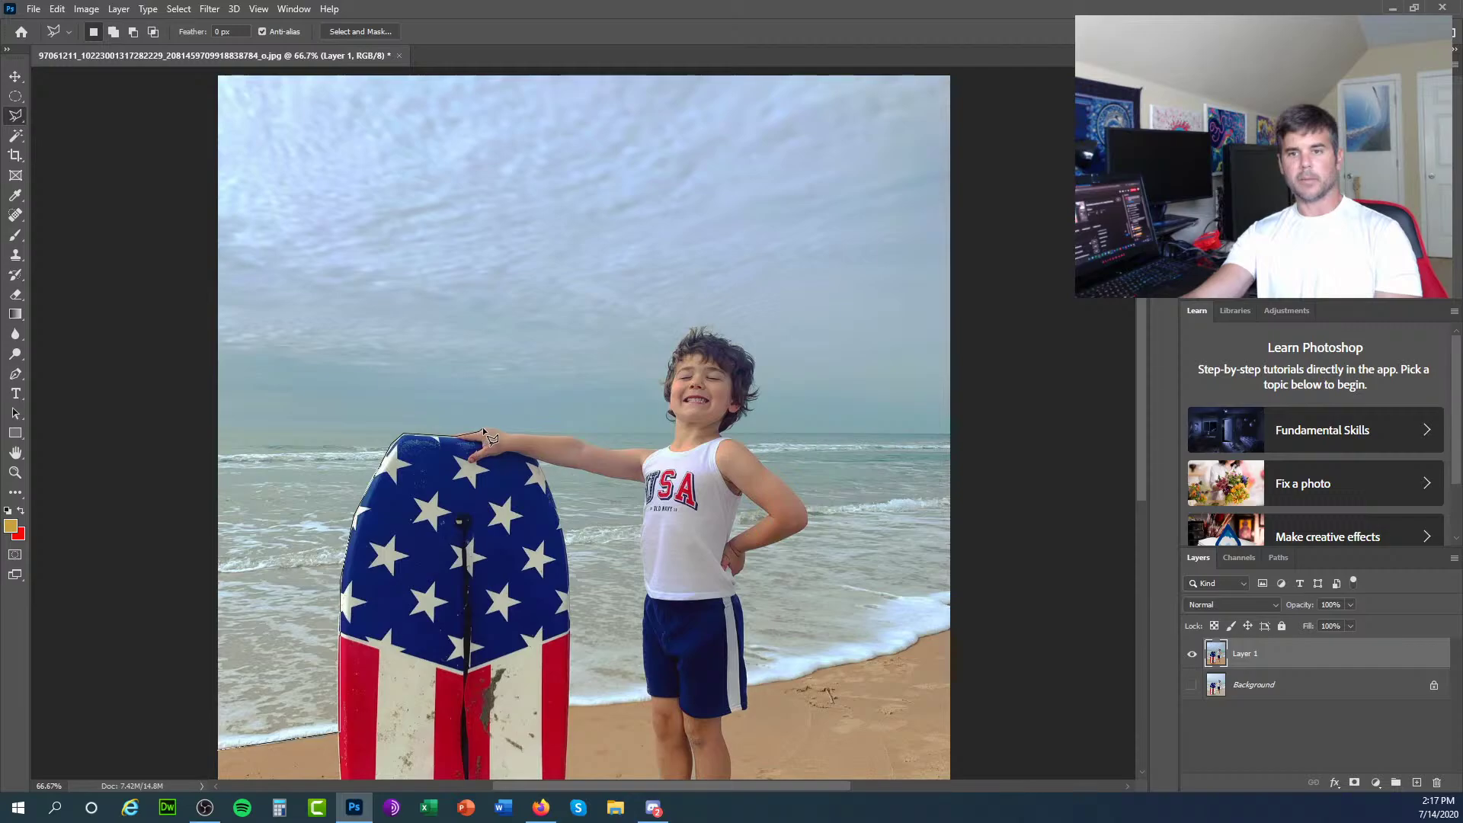
{"action": "left_click", "coordinate": [591, 442]}
{"action": "left_click", "coordinate": [639, 448]}
{"action": "left_click", "coordinate": [671, 445]}
{"action": "left_click", "coordinate": [670, 431]}
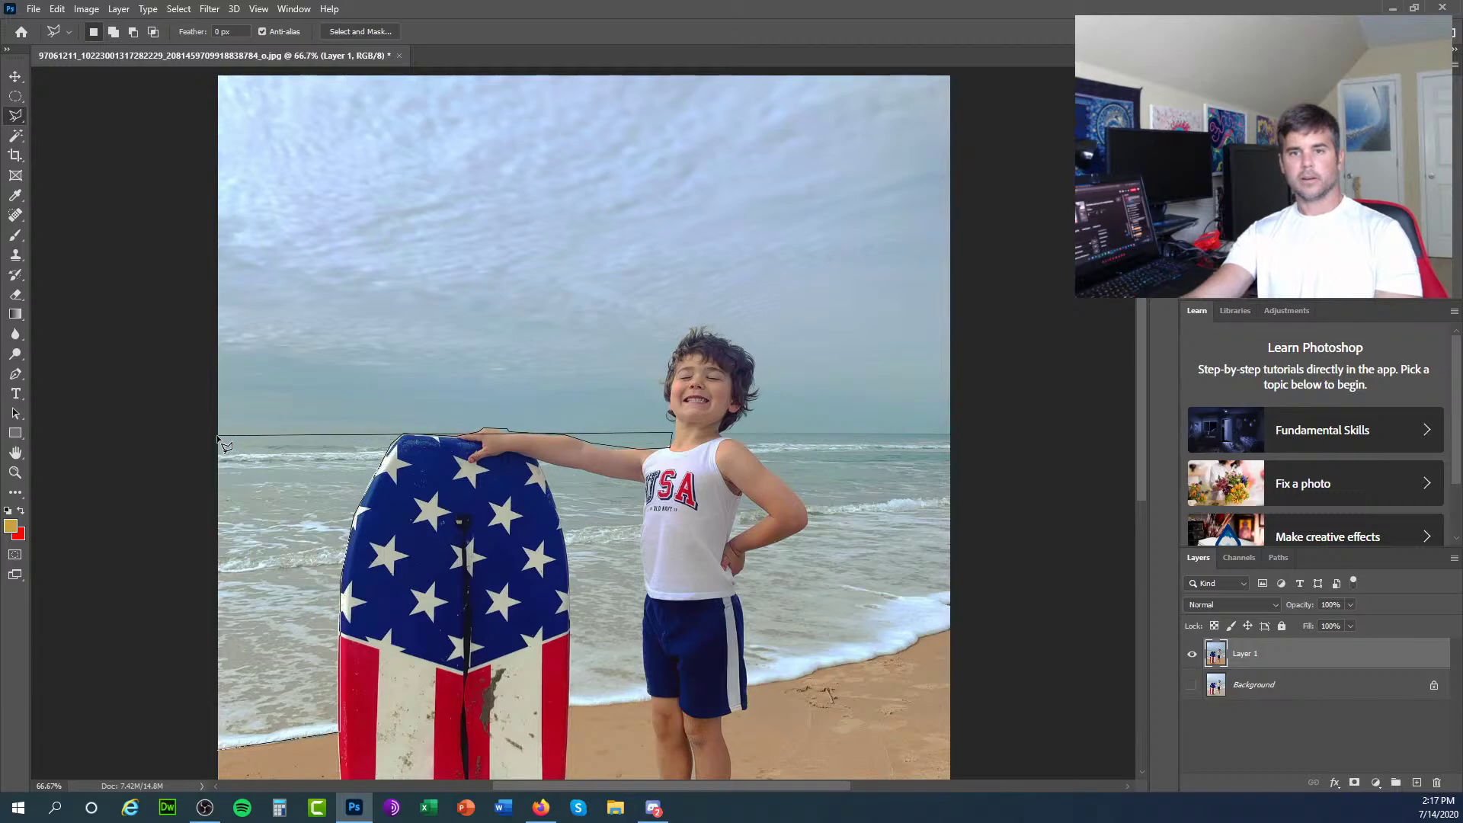
{"action": "left_click", "coordinate": [218, 436]}
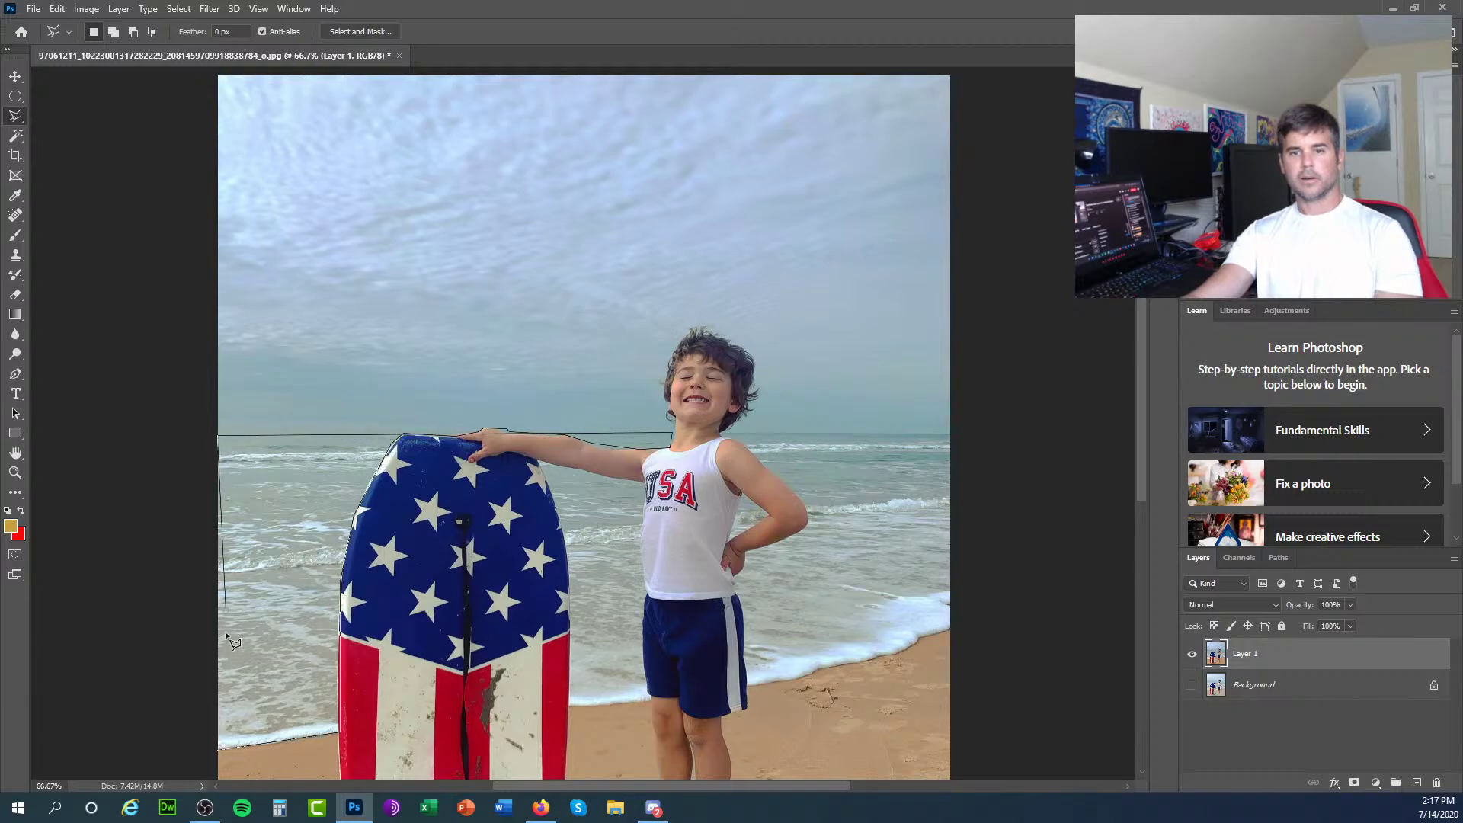
{"action": "left_click", "coordinate": [219, 751]}
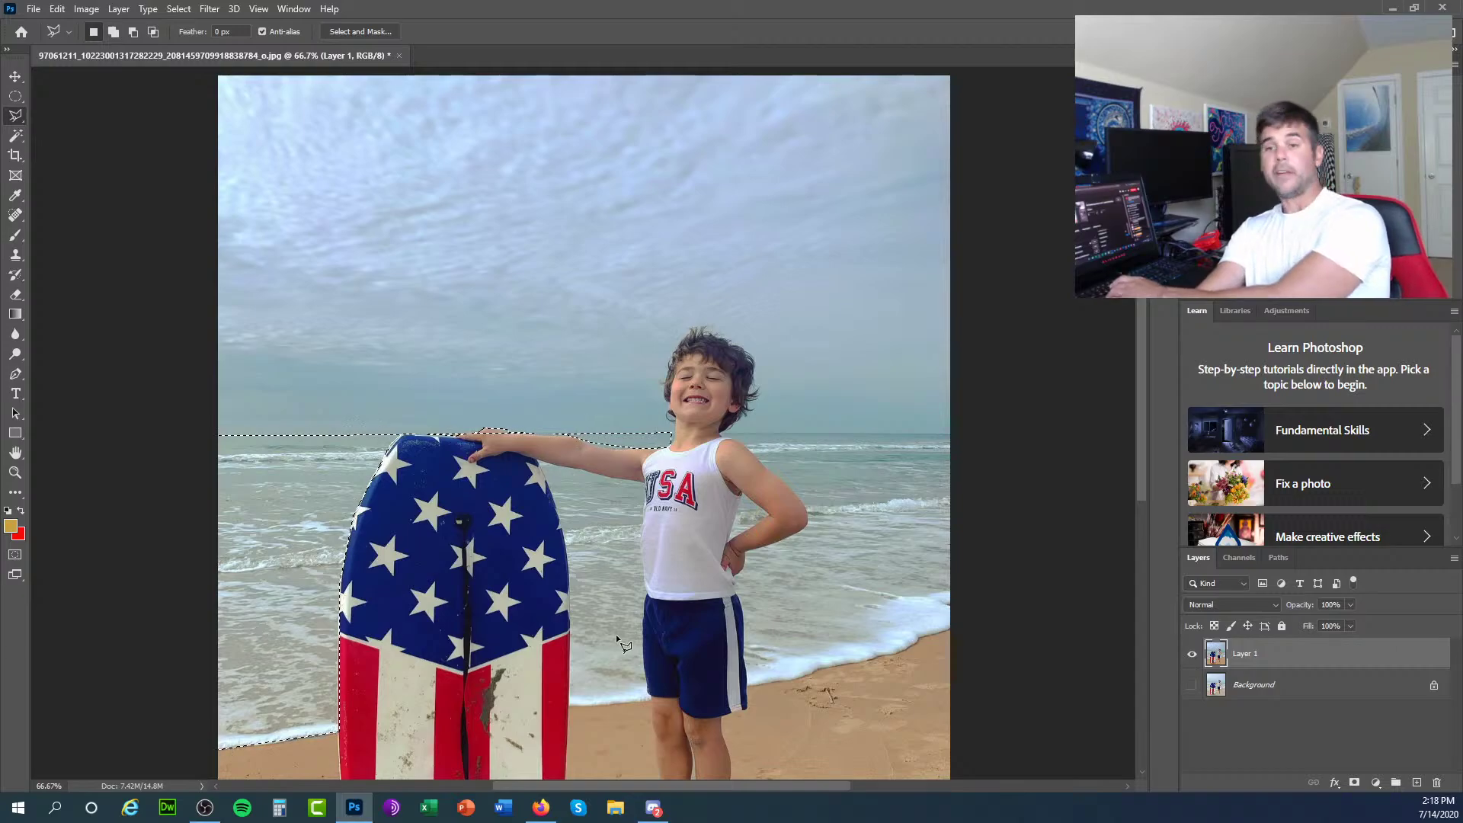
Add the water enclosed by the bodyboard, the boy's body, the outstretched arm and the shoreline to the selection.
{"action": "key", "text": "shift"}
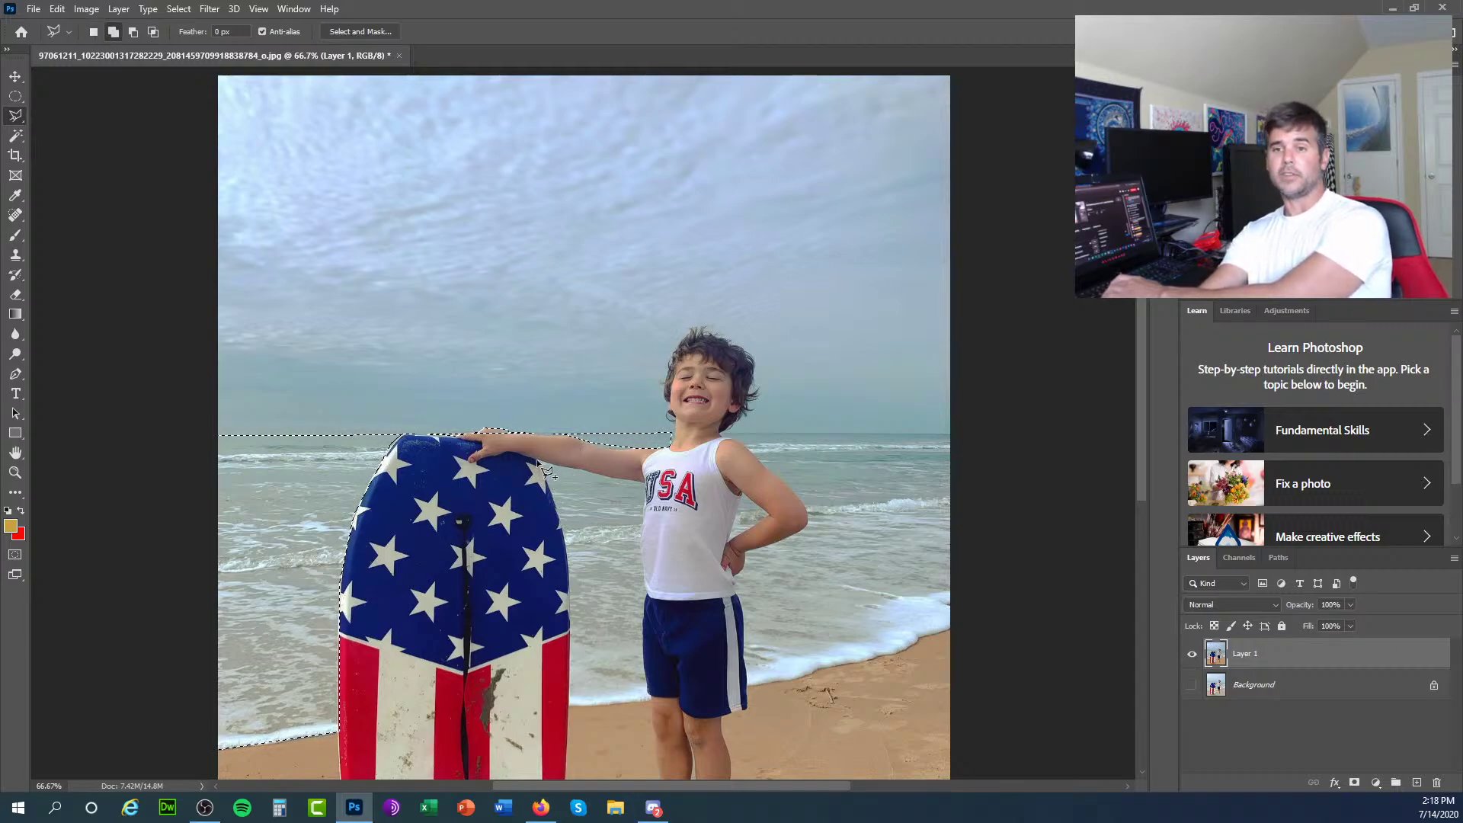
{"action": "left_click", "coordinate": [555, 501]}
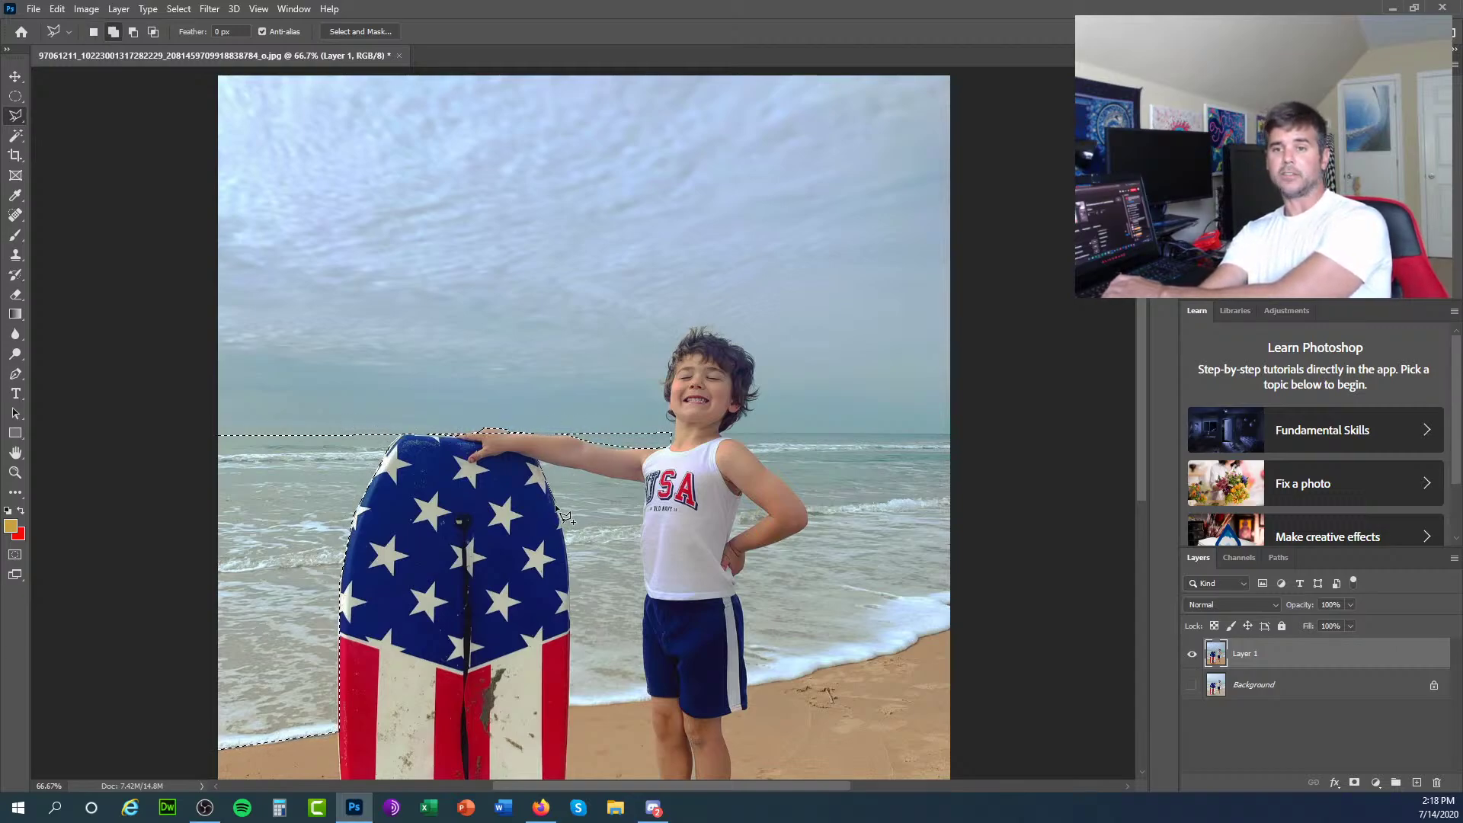
{"action": "left_click", "coordinate": [570, 579]}
{"action": "left_click", "coordinate": [570, 642]}
{"action": "left_click", "coordinate": [570, 701]}
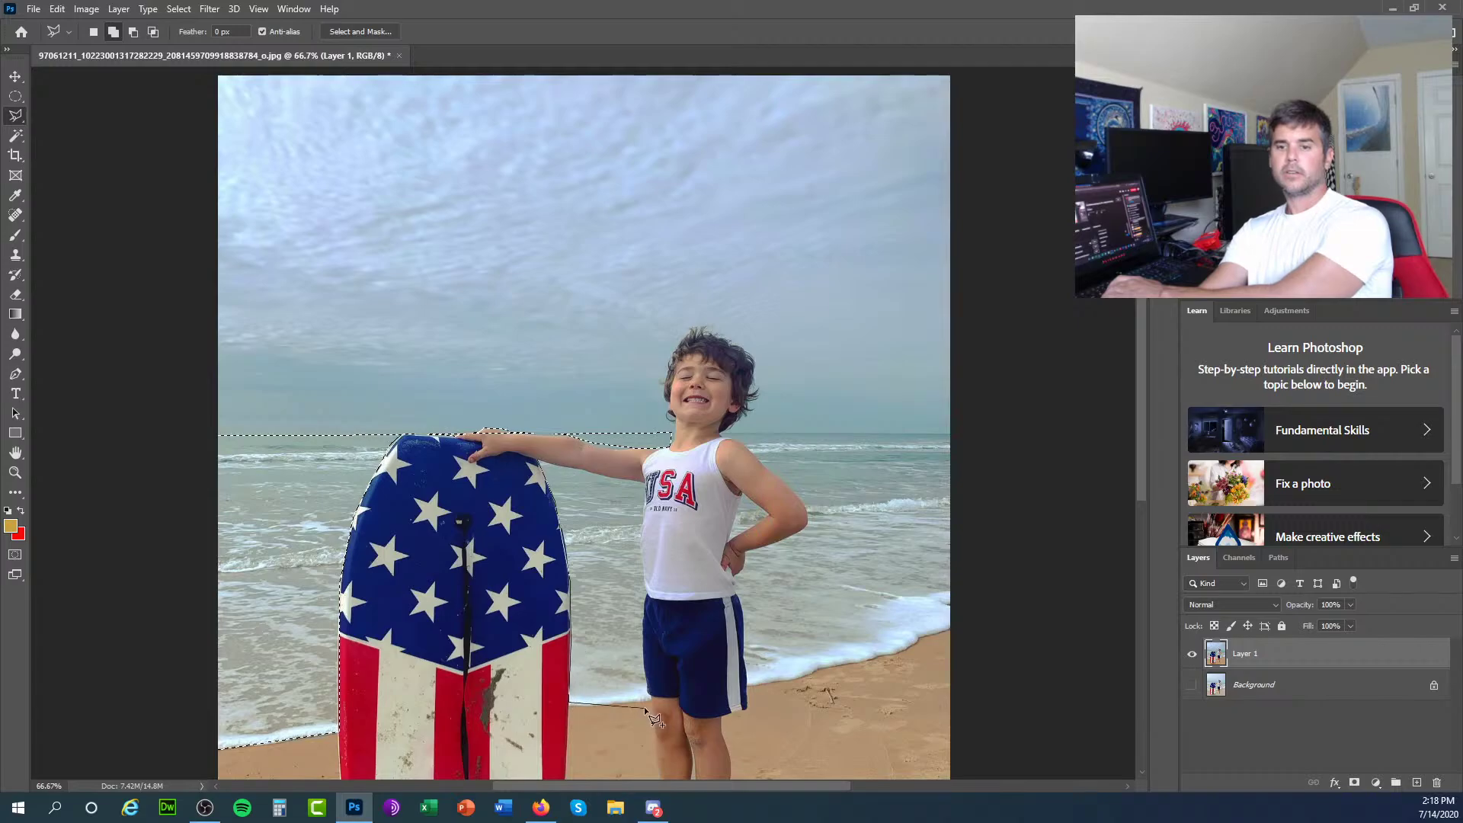
{"action": "left_click", "coordinate": [647, 699]}
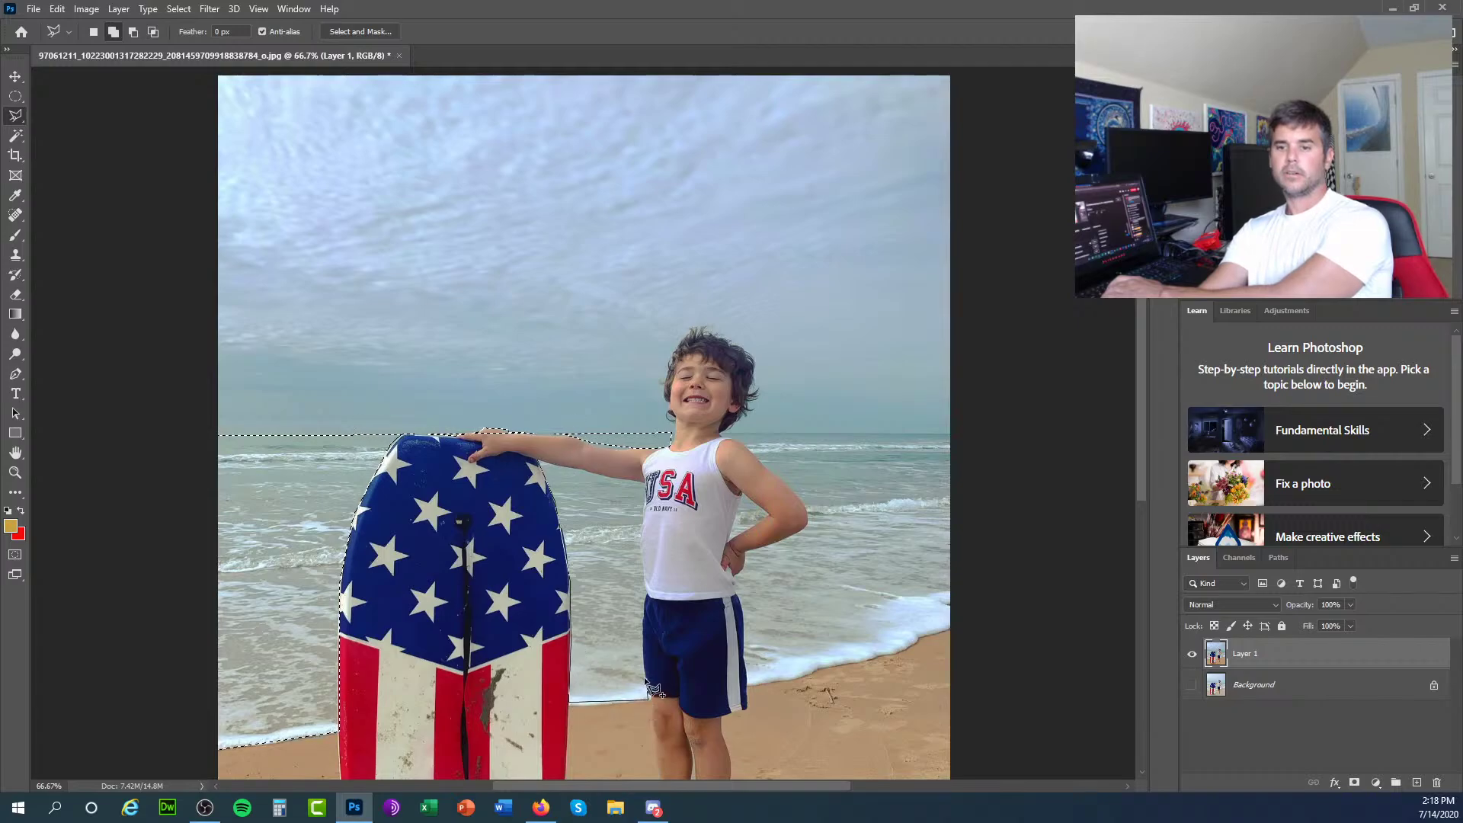
{"action": "left_click", "coordinate": [644, 596]}
{"action": "left_click", "coordinate": [645, 482]}
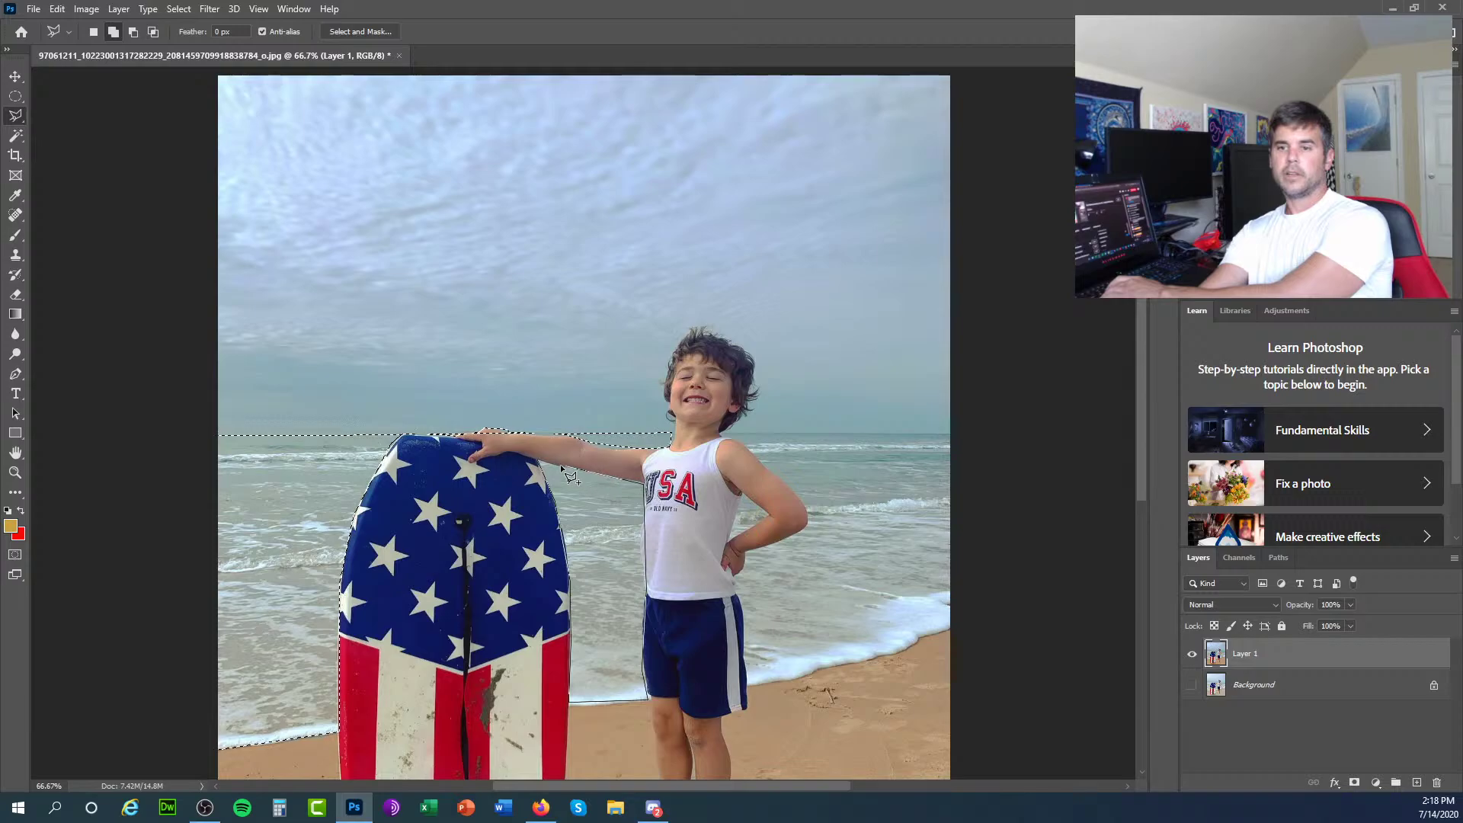
{"action": "left_click", "coordinate": [538, 459]}
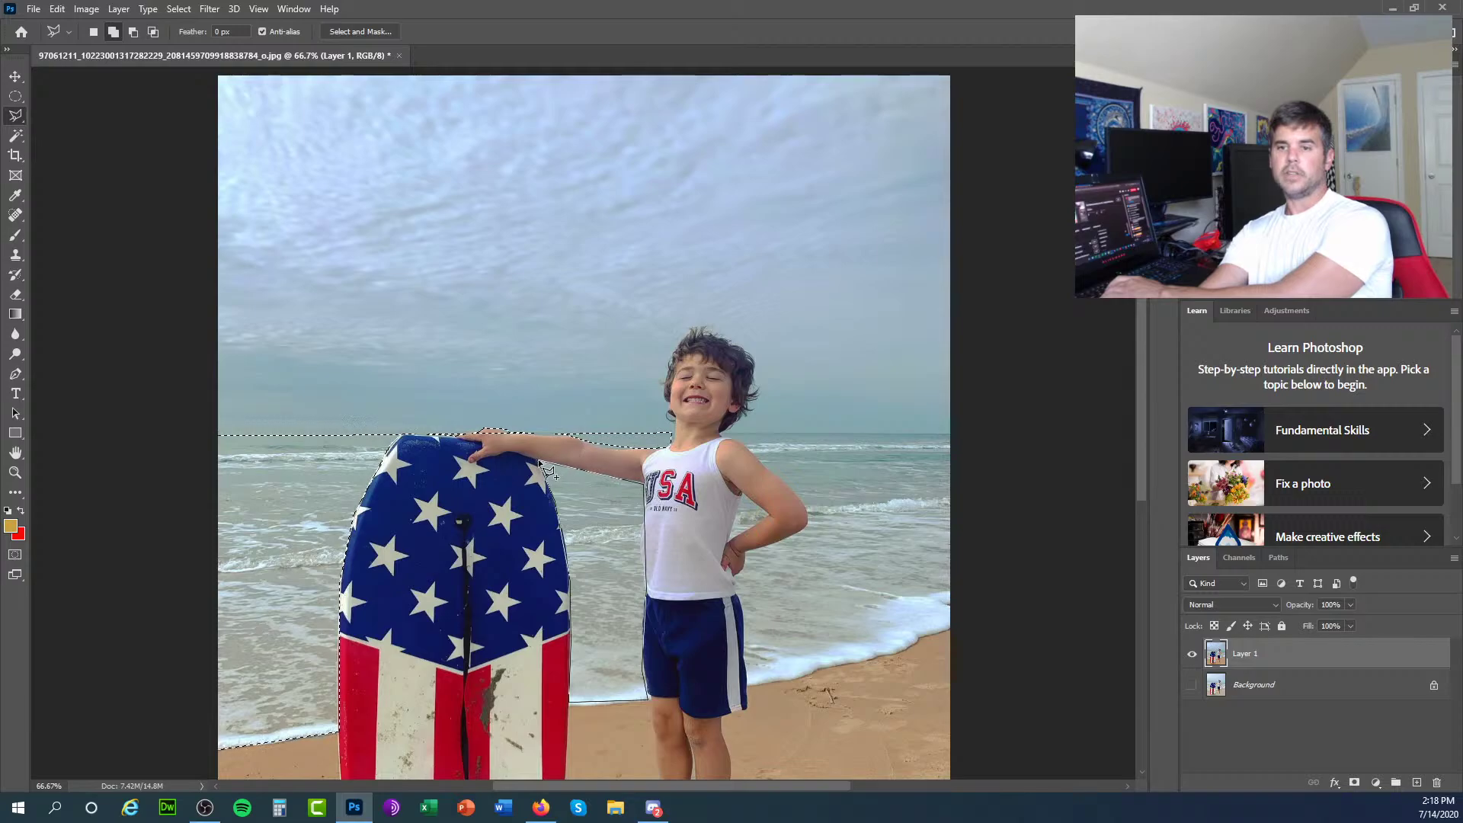
Add the water on the other side of the boy to the selection, tracing his bent arm, shorts, the shoreline and the horizon.
{"action": "left_click", "coordinate": [722, 432]}
{"action": "left_click", "coordinate": [806, 510]}
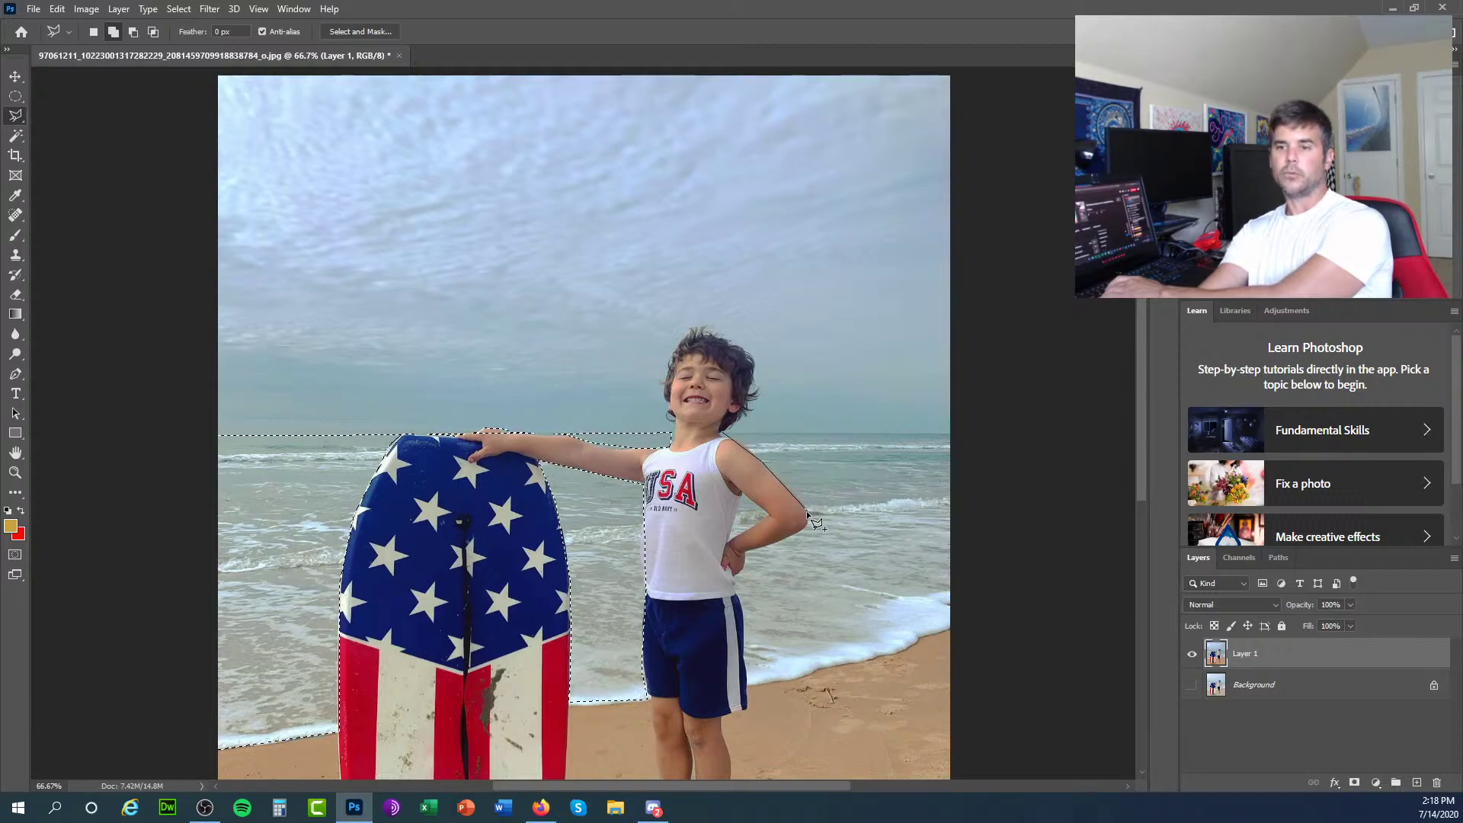
{"action": "left_click", "coordinate": [806, 523]}
{"action": "left_click", "coordinate": [743, 560]}
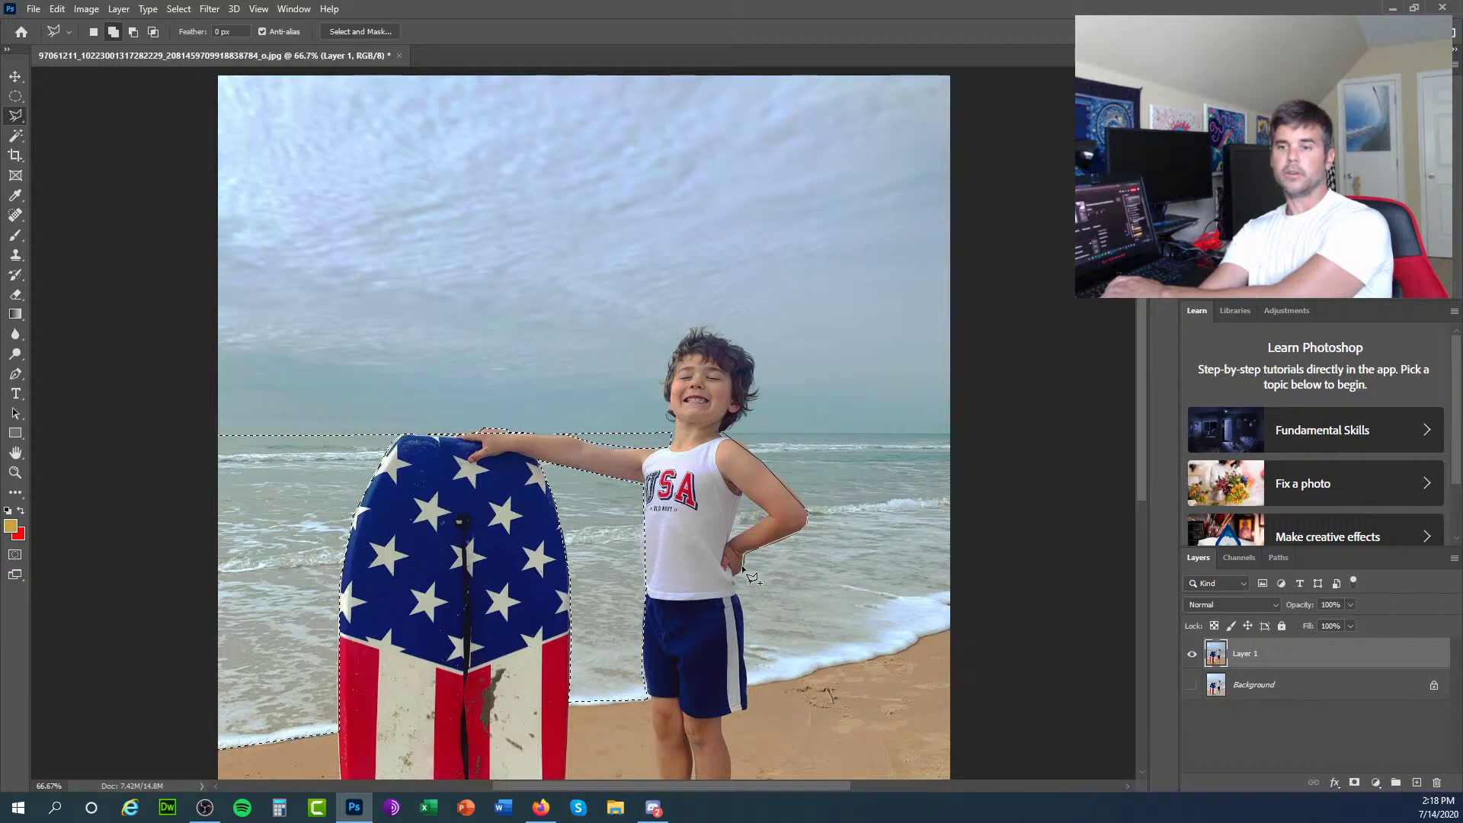
{"action": "left_click", "coordinate": [737, 573]}
{"action": "left_click", "coordinate": [749, 681]}
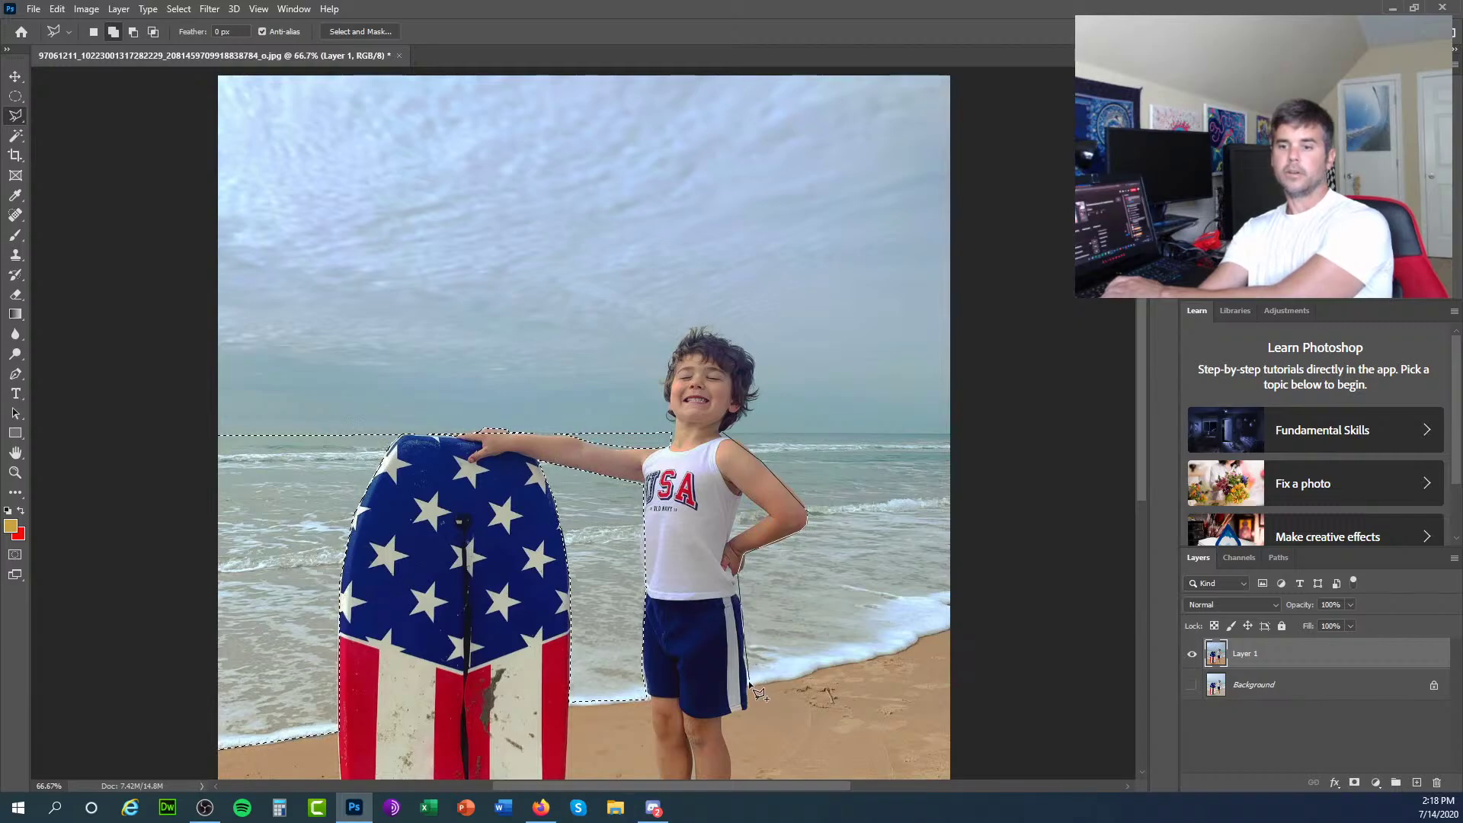
{"action": "left_click", "coordinate": [820, 666]}
{"action": "left_click", "coordinate": [894, 651]}
{"action": "left_click", "coordinate": [917, 637]}
{"action": "left_click", "coordinate": [958, 627]}
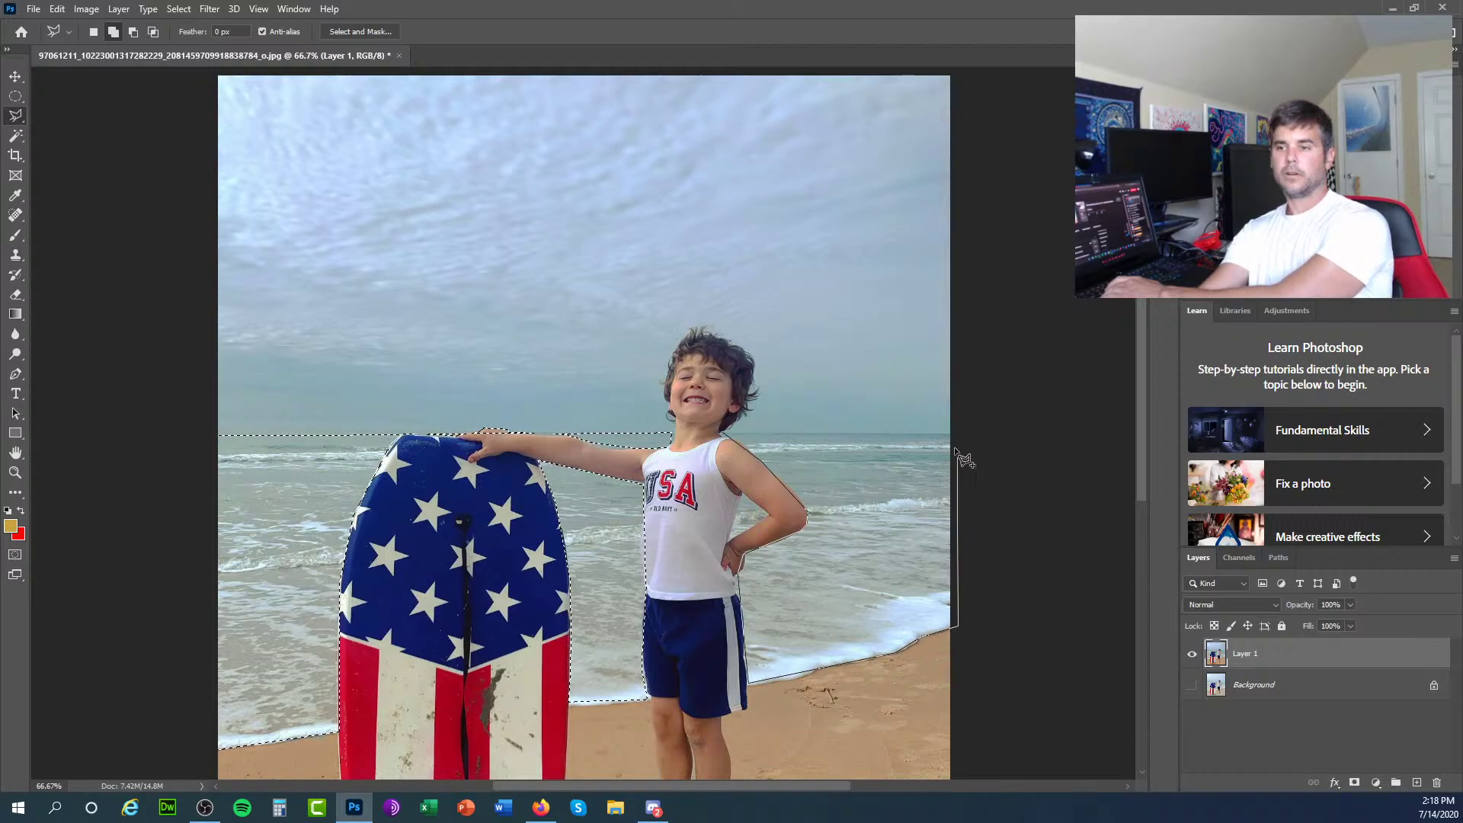
{"action": "left_click", "coordinate": [955, 432]}
{"action": "left_click", "coordinate": [728, 441]}
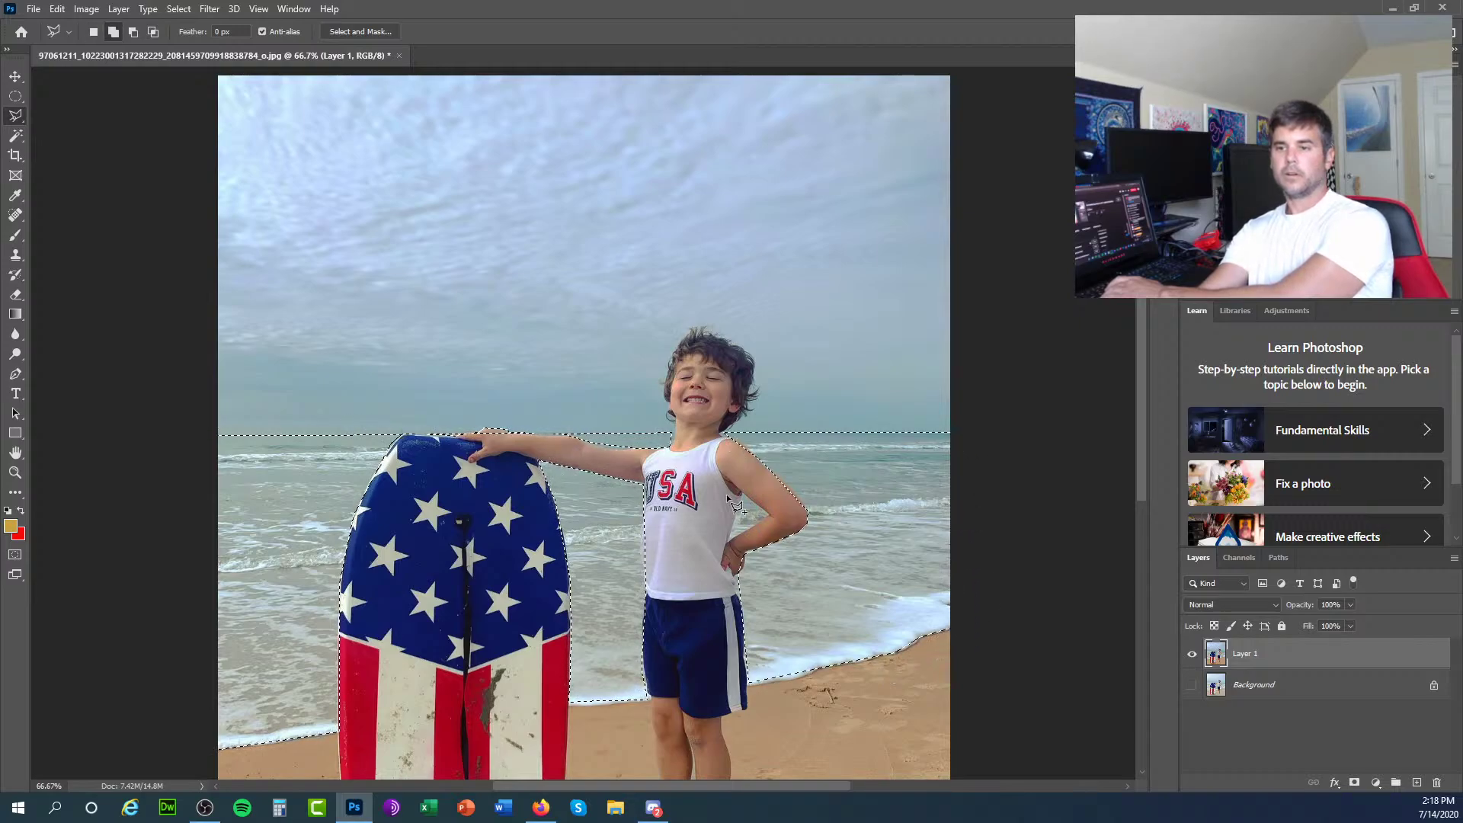
Add the small gap of water between the boy's bent arm and his torso to the selection.
{"action": "left_click", "coordinate": [736, 513], "text": "shift"}
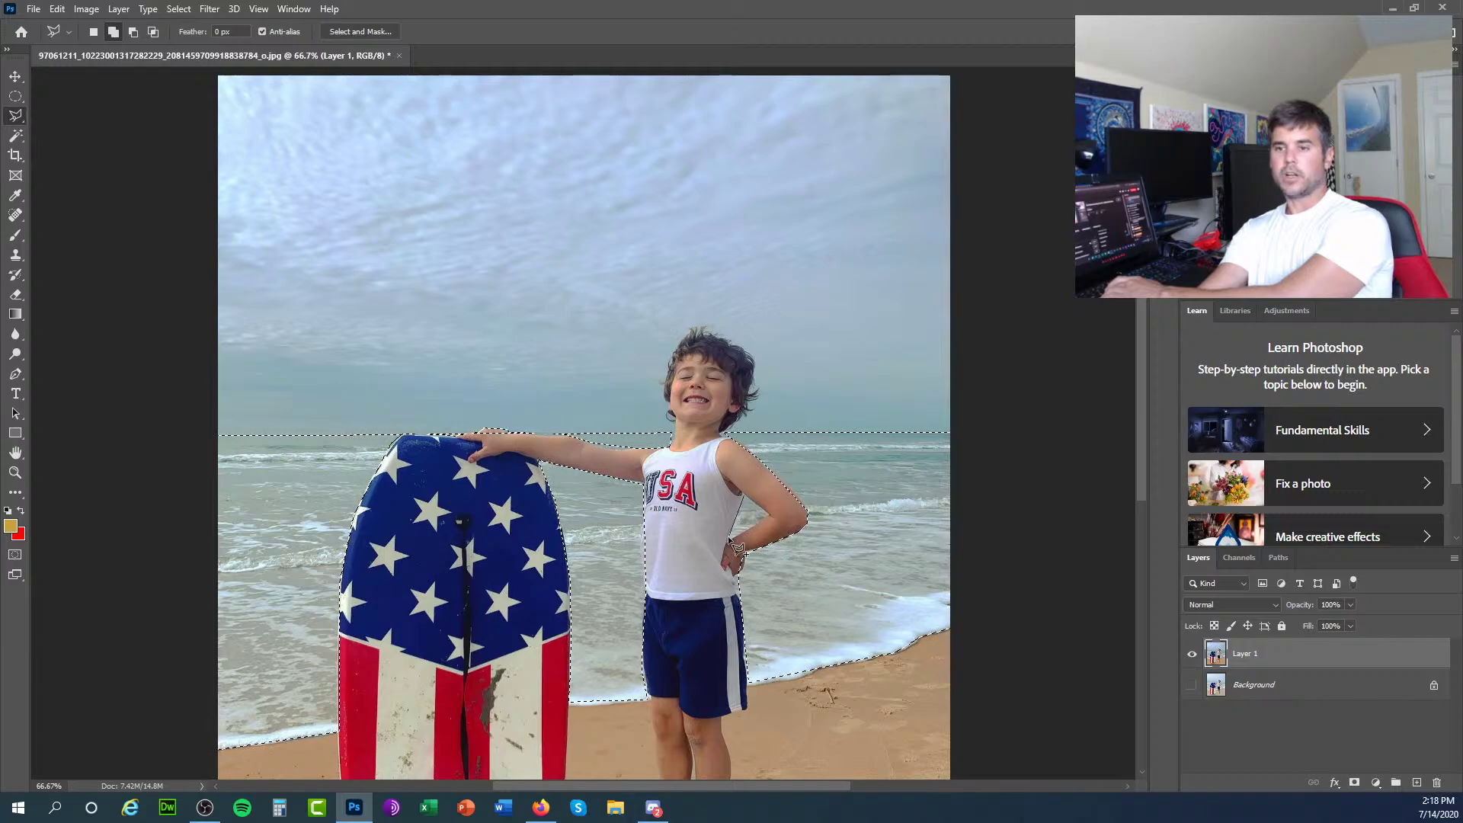
{"action": "left_click", "coordinate": [791, 531]}
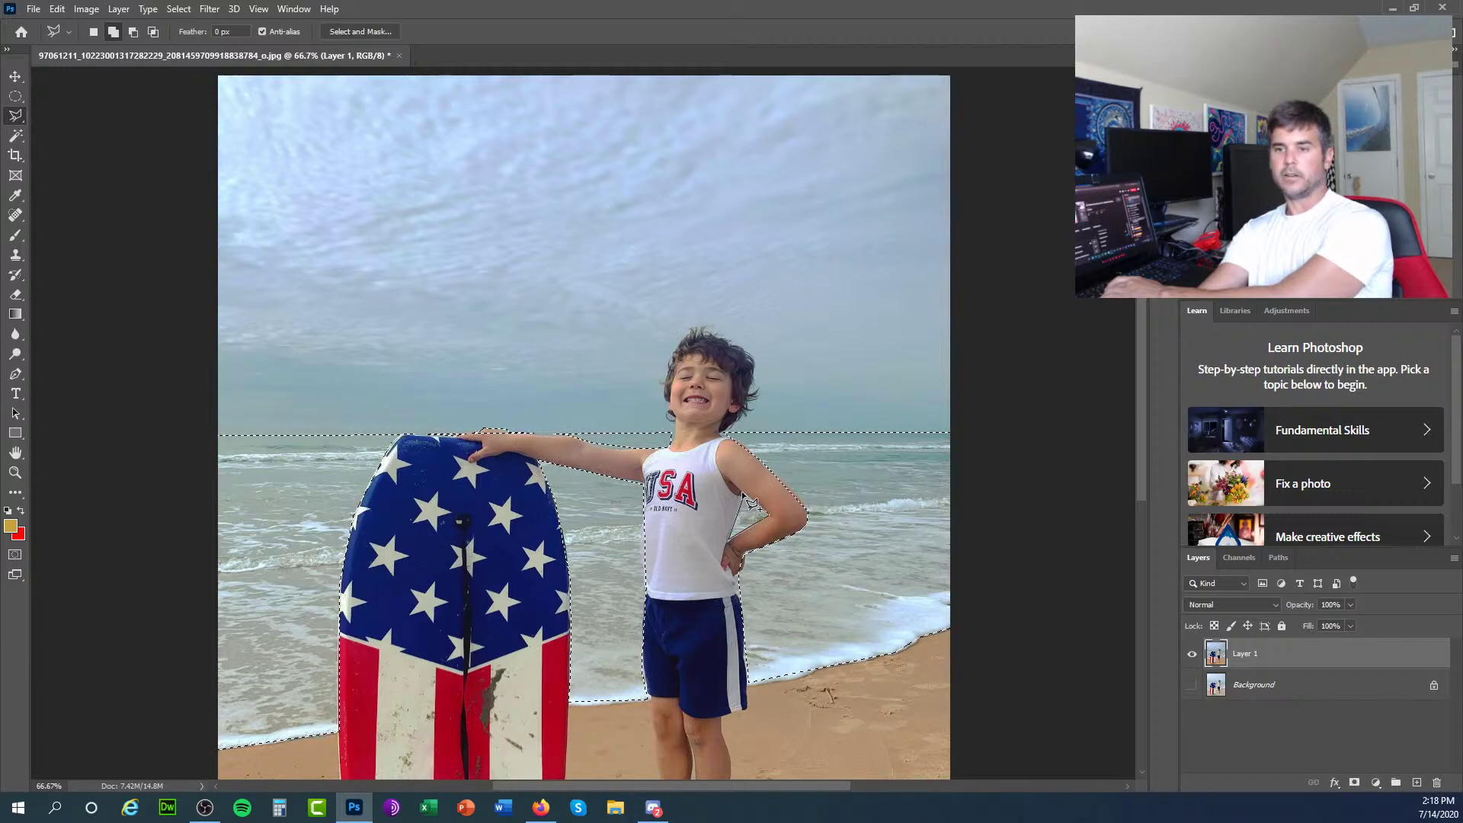
{"action": "left_click", "coordinate": [735, 513]}
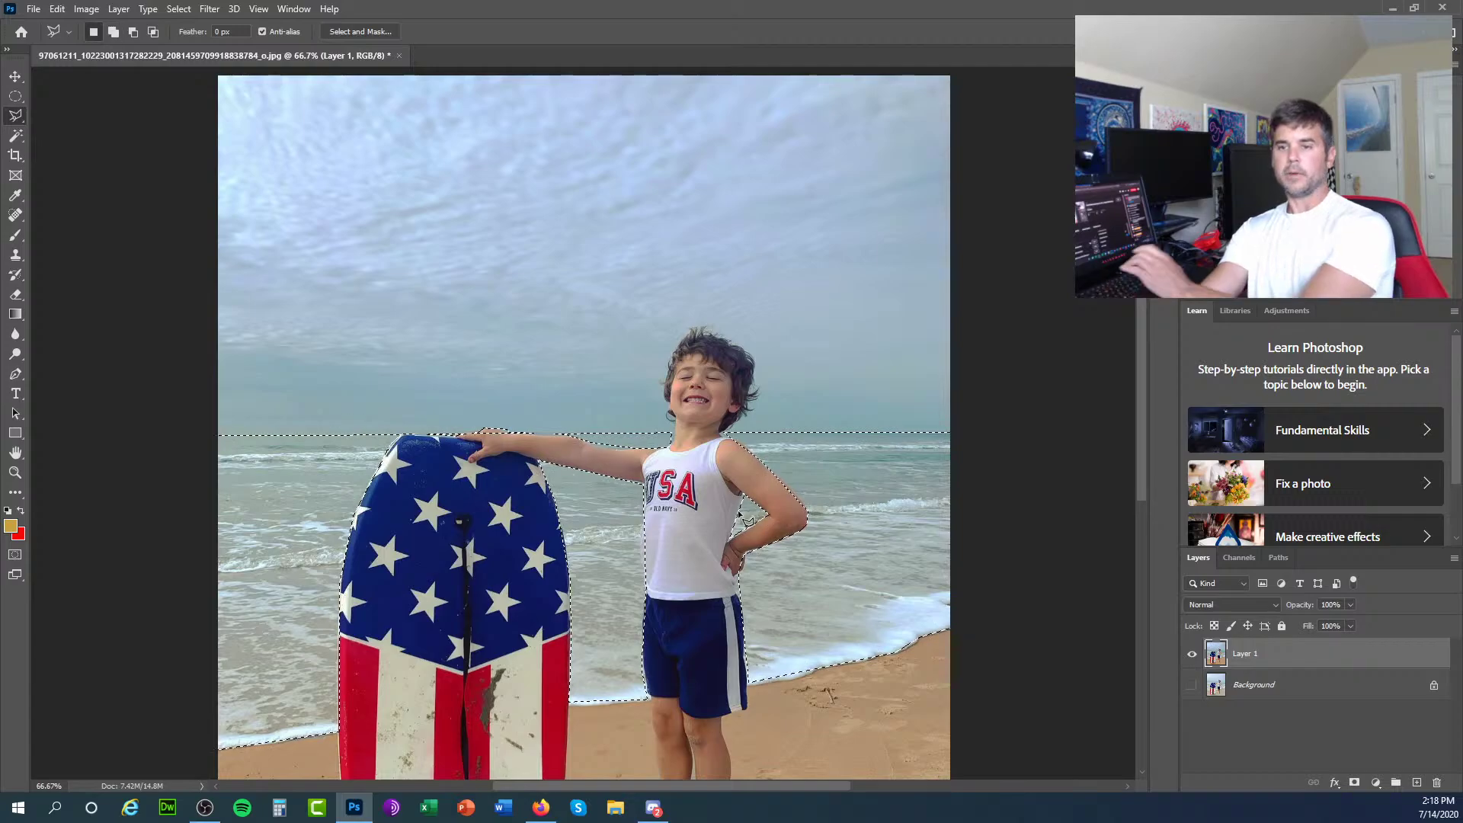
Delete the selected water from the layer, then undo the deletion.
{"action": "scroll", "coordinate": [476, 464], "scroll_direction": "down", "scroll_amount": 2}
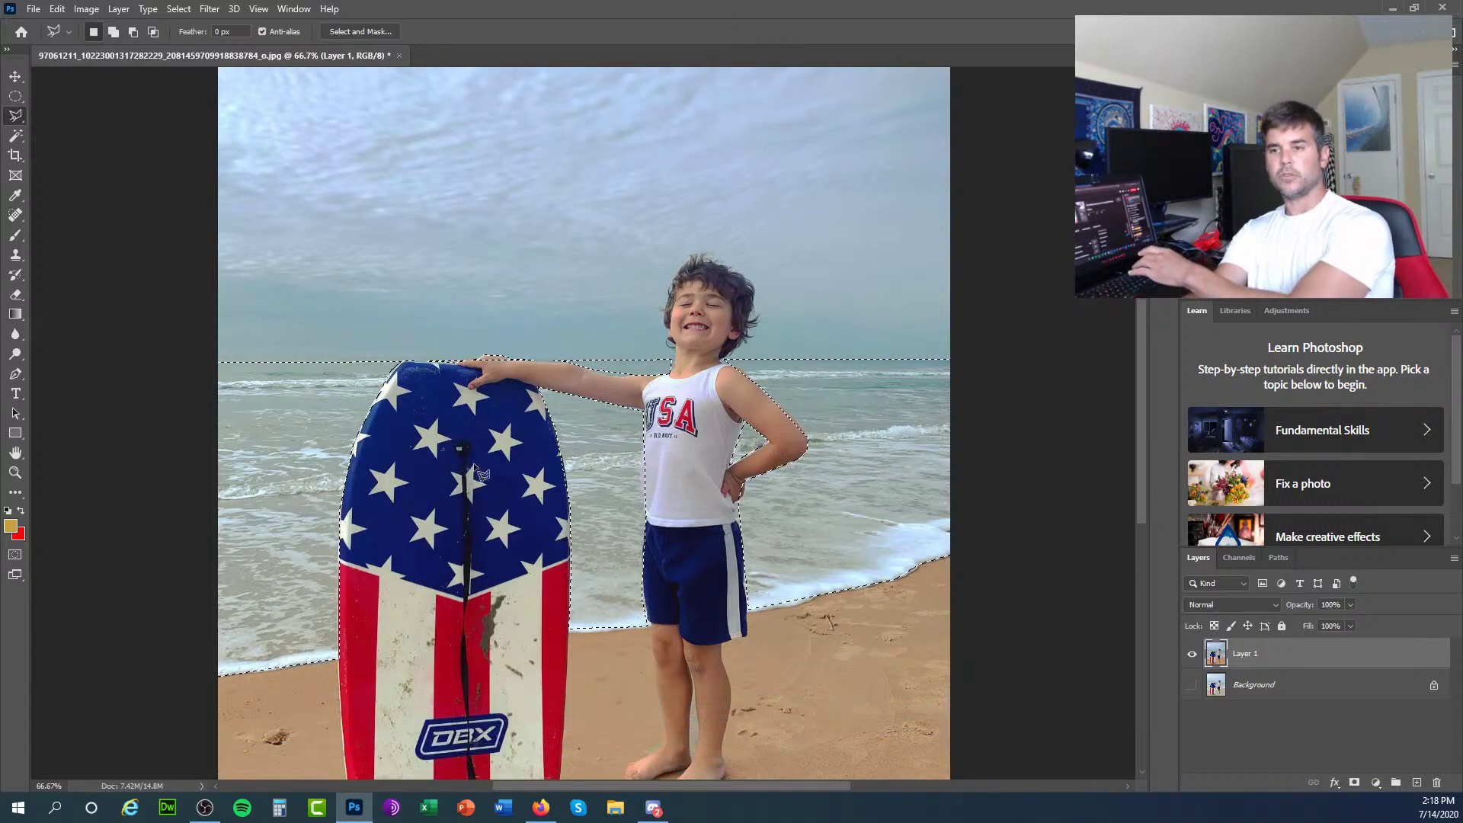
{"action": "key", "text": "Delete"}
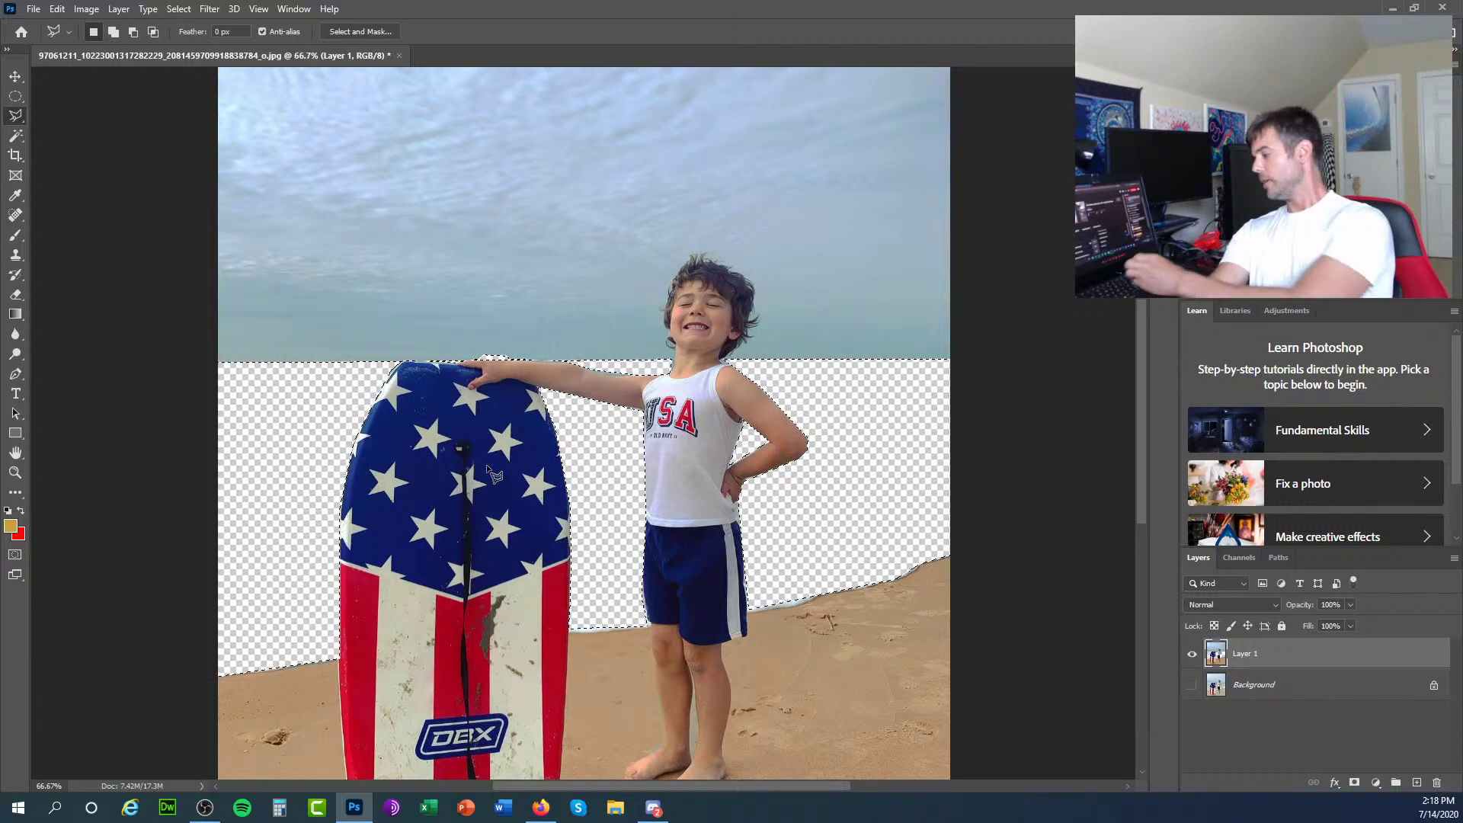
{"action": "key", "text": "ctrl+z"}
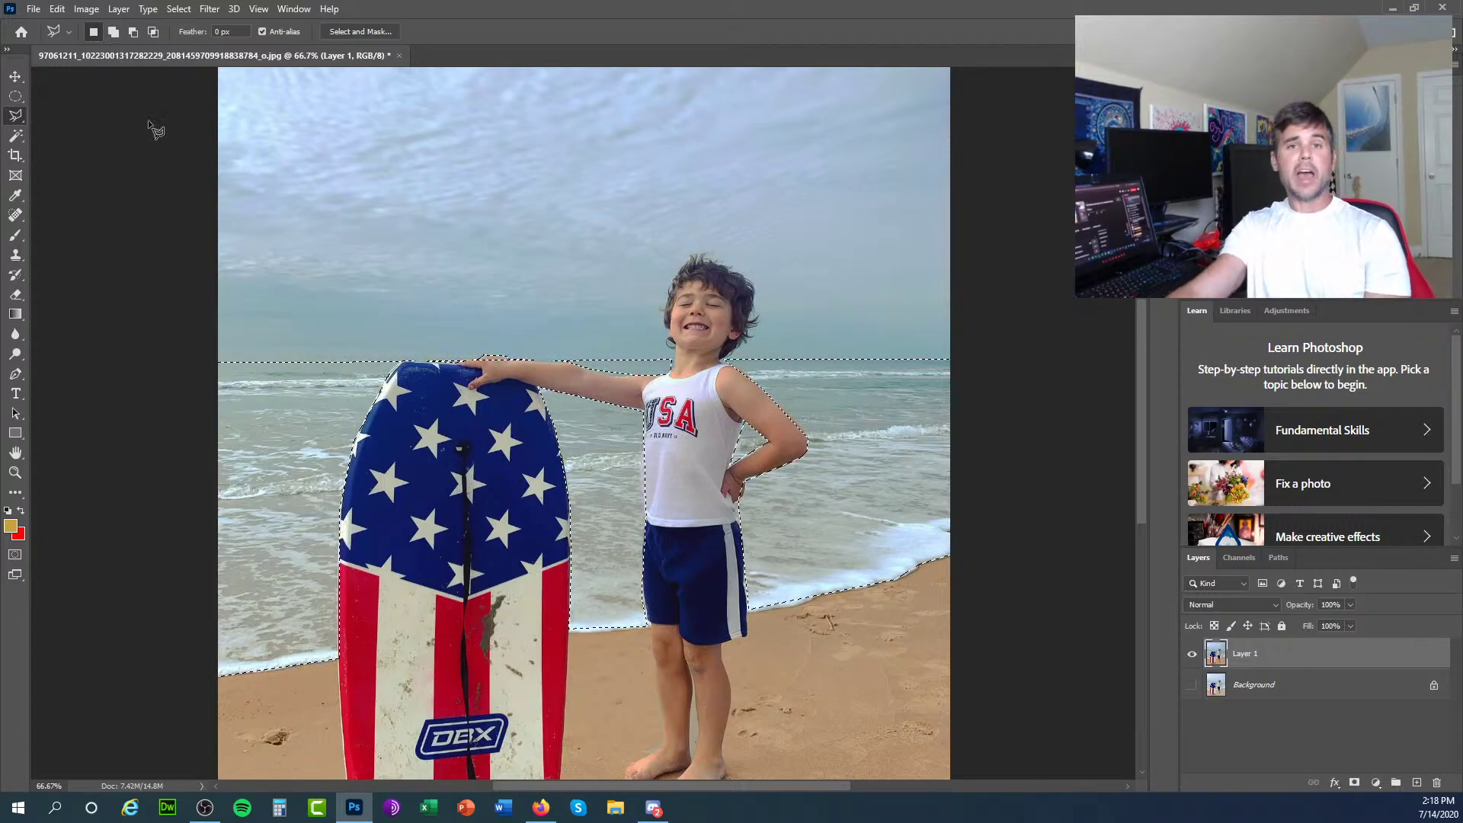
Shift the selected water slightly toward cyan with Color Balance, keeping Preserve Luminosity on, and apply it.
{"action": "left_click", "coordinate": [86, 8]}
{"action": "mouse_move", "coordinate": [107, 44]}
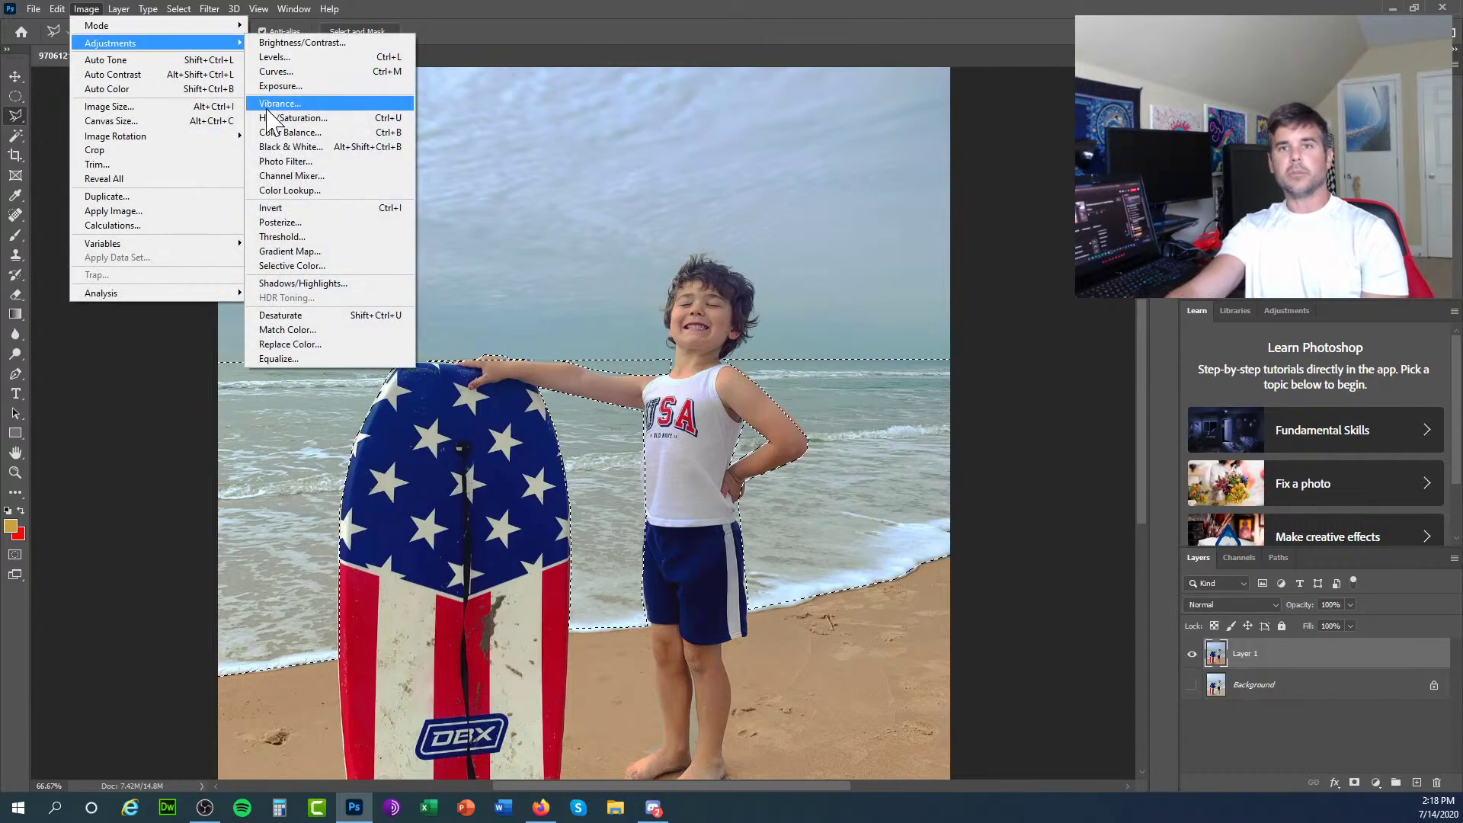
{"action": "left_click", "coordinate": [299, 134]}
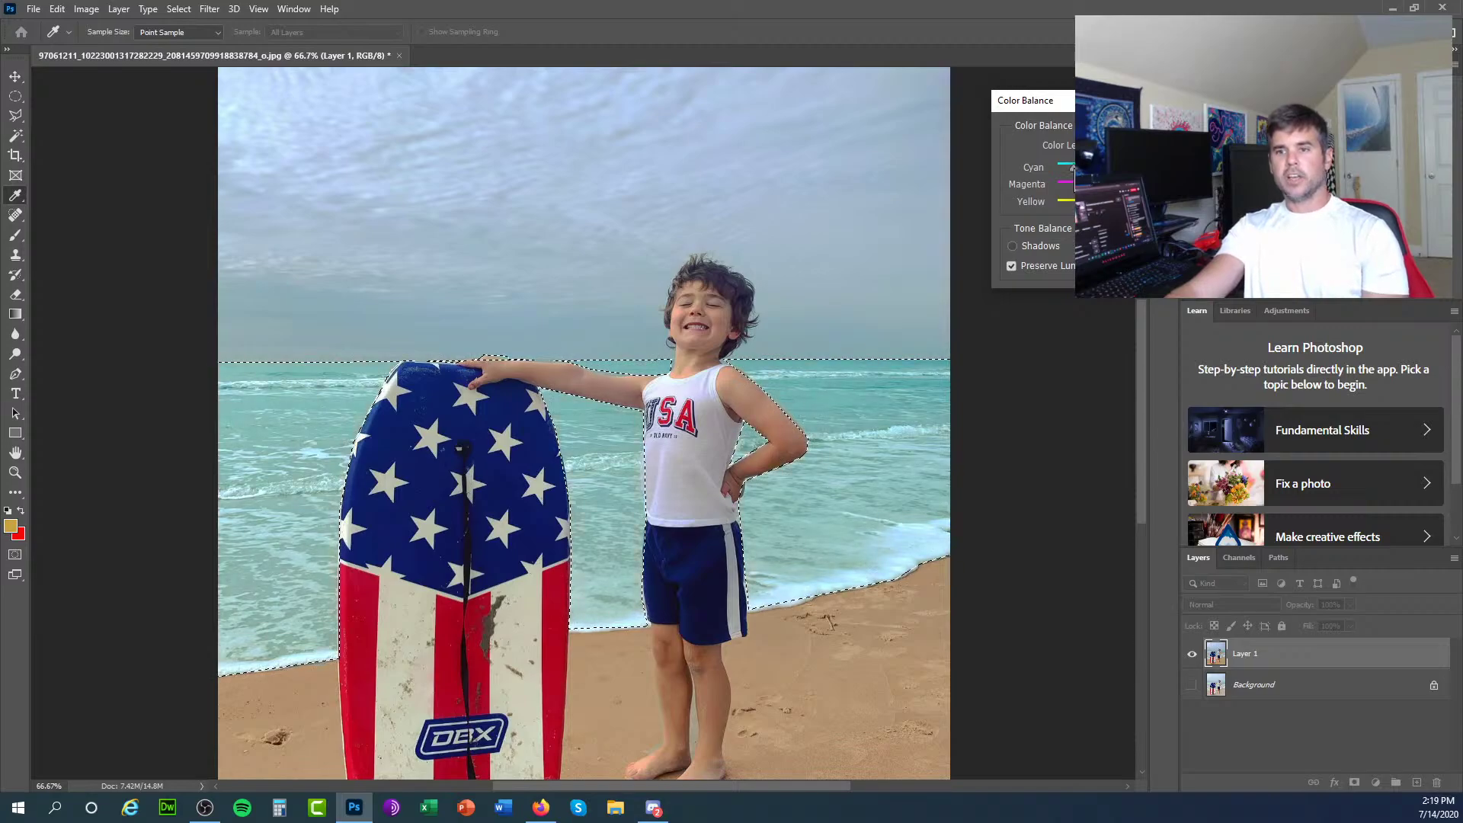
{"action": "left_click_drag", "start_coordinate": [1072, 171], "coordinate": [1064, 168]}
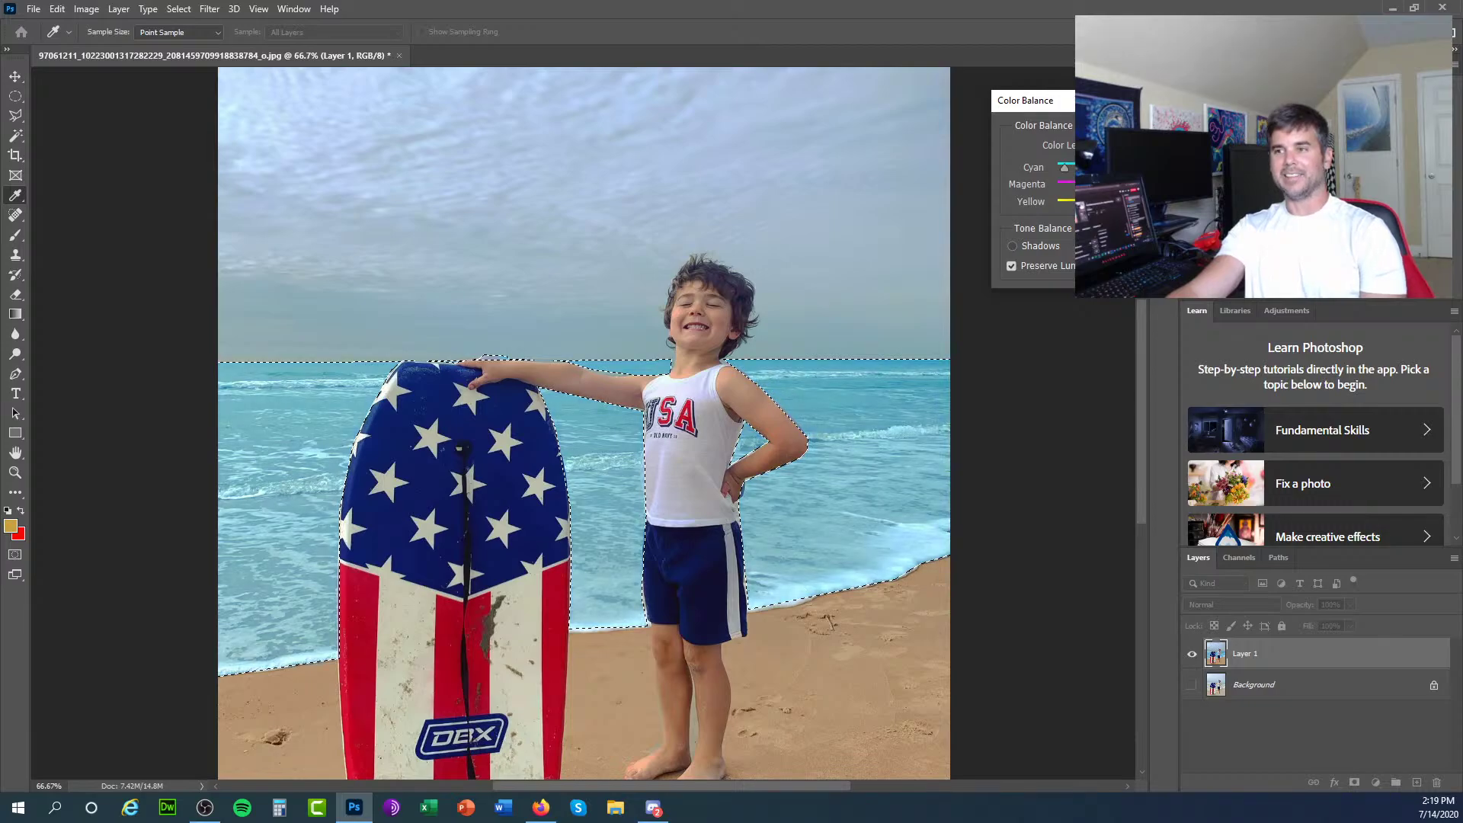
{"action": "left_click_drag", "start_coordinate": [1064, 167], "coordinate": [1080, 168]}
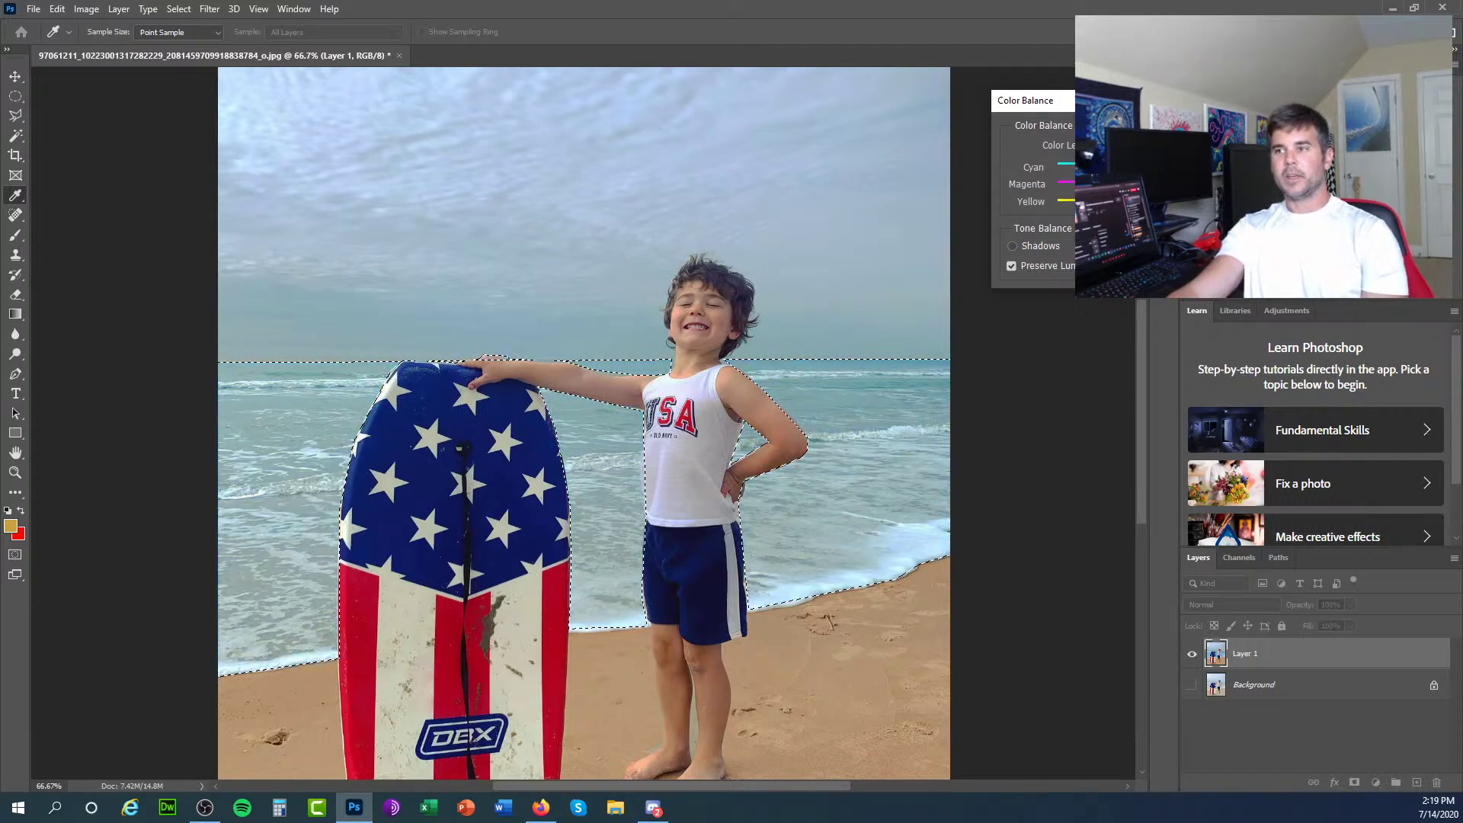
{"action": "key", "text": "Return"}
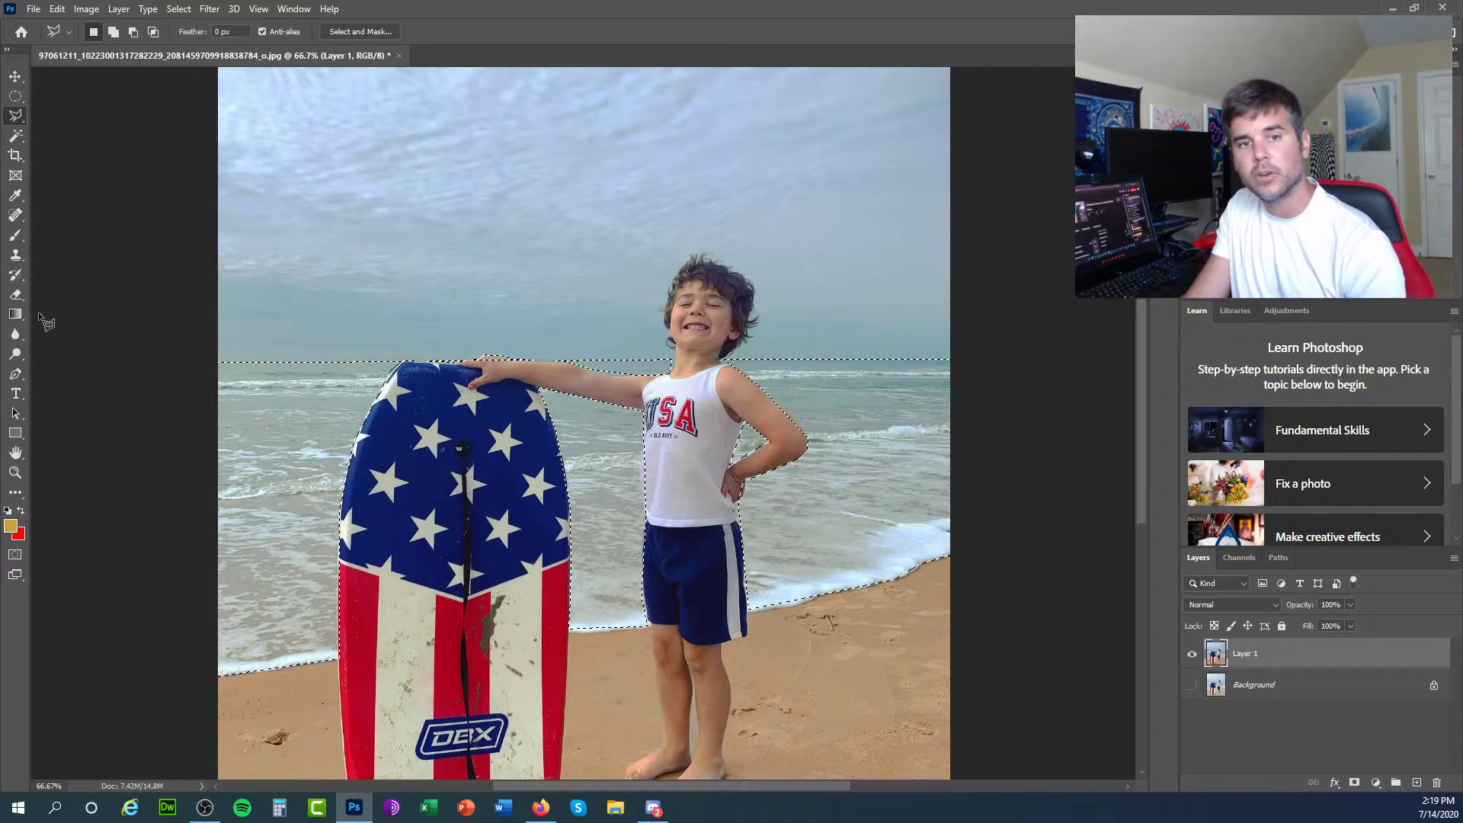
Look through the Eyedropper tool variants and the full tool list in the Customize Toolbar dialog, and cancel it without changes.
{"action": "left_click", "coordinate": [17, 196]}
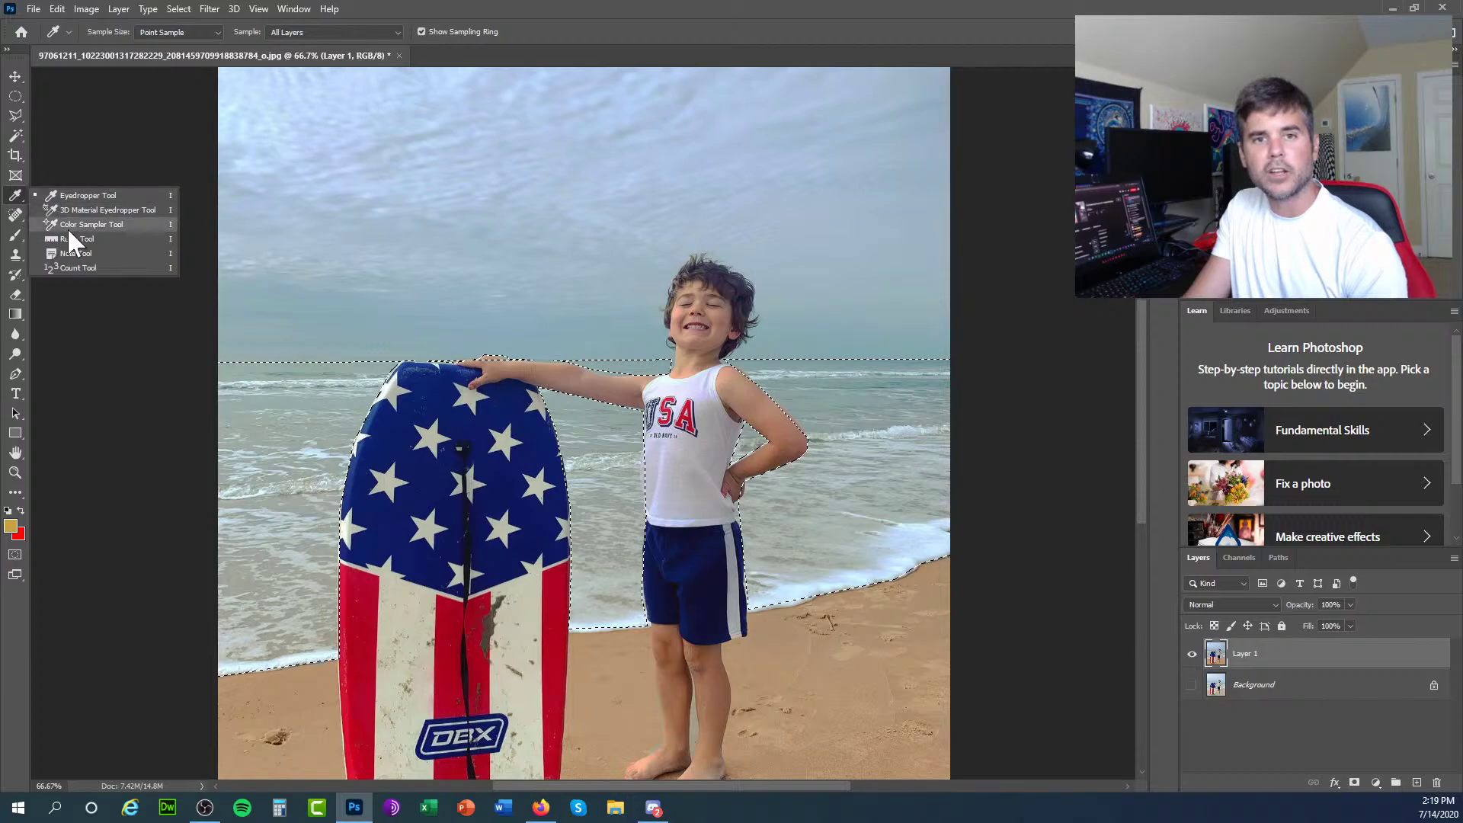
{"action": "left_click", "coordinate": [21, 192]}
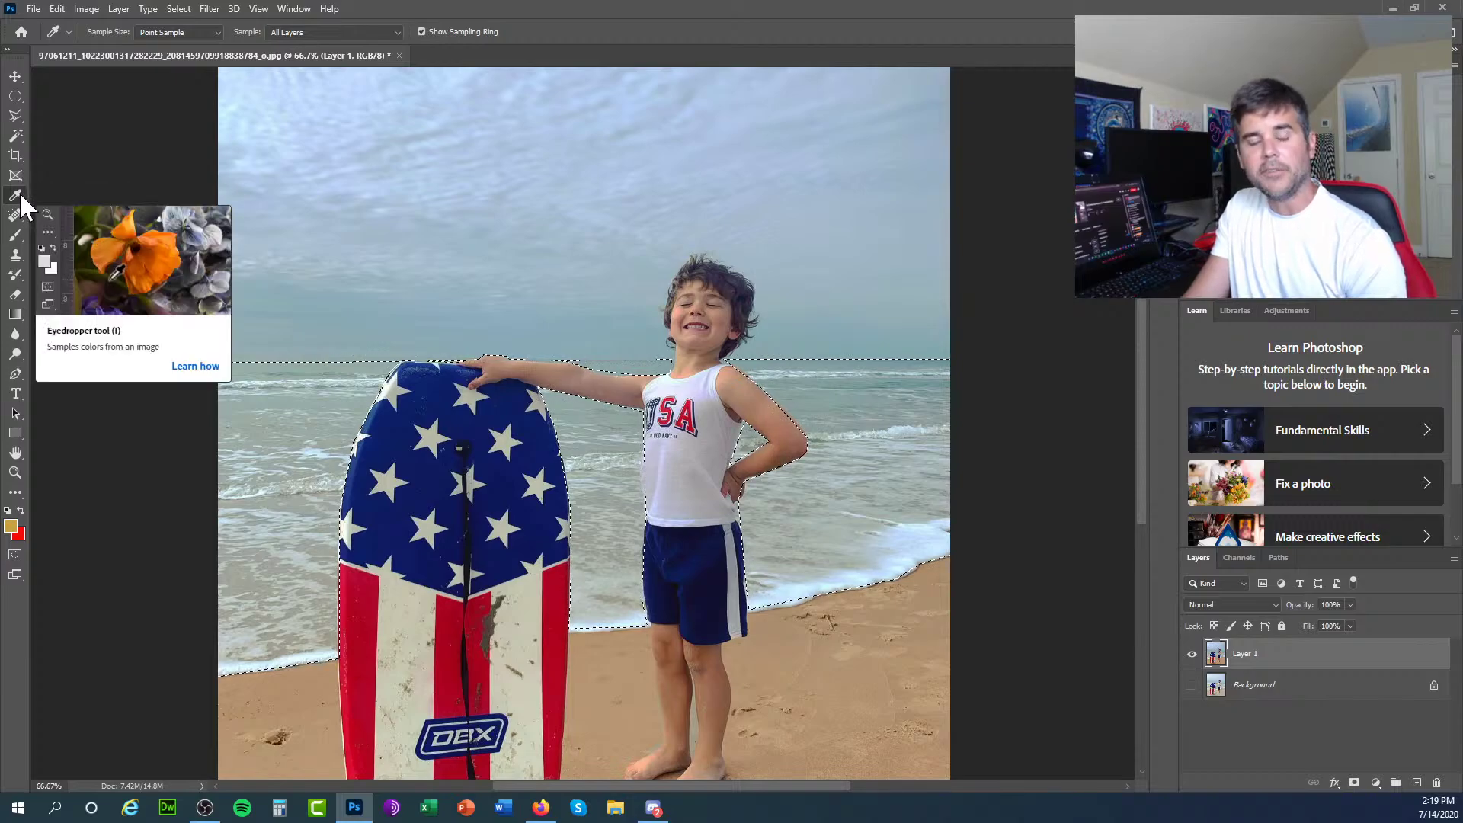
{"action": "left_click", "coordinate": [23, 497]}
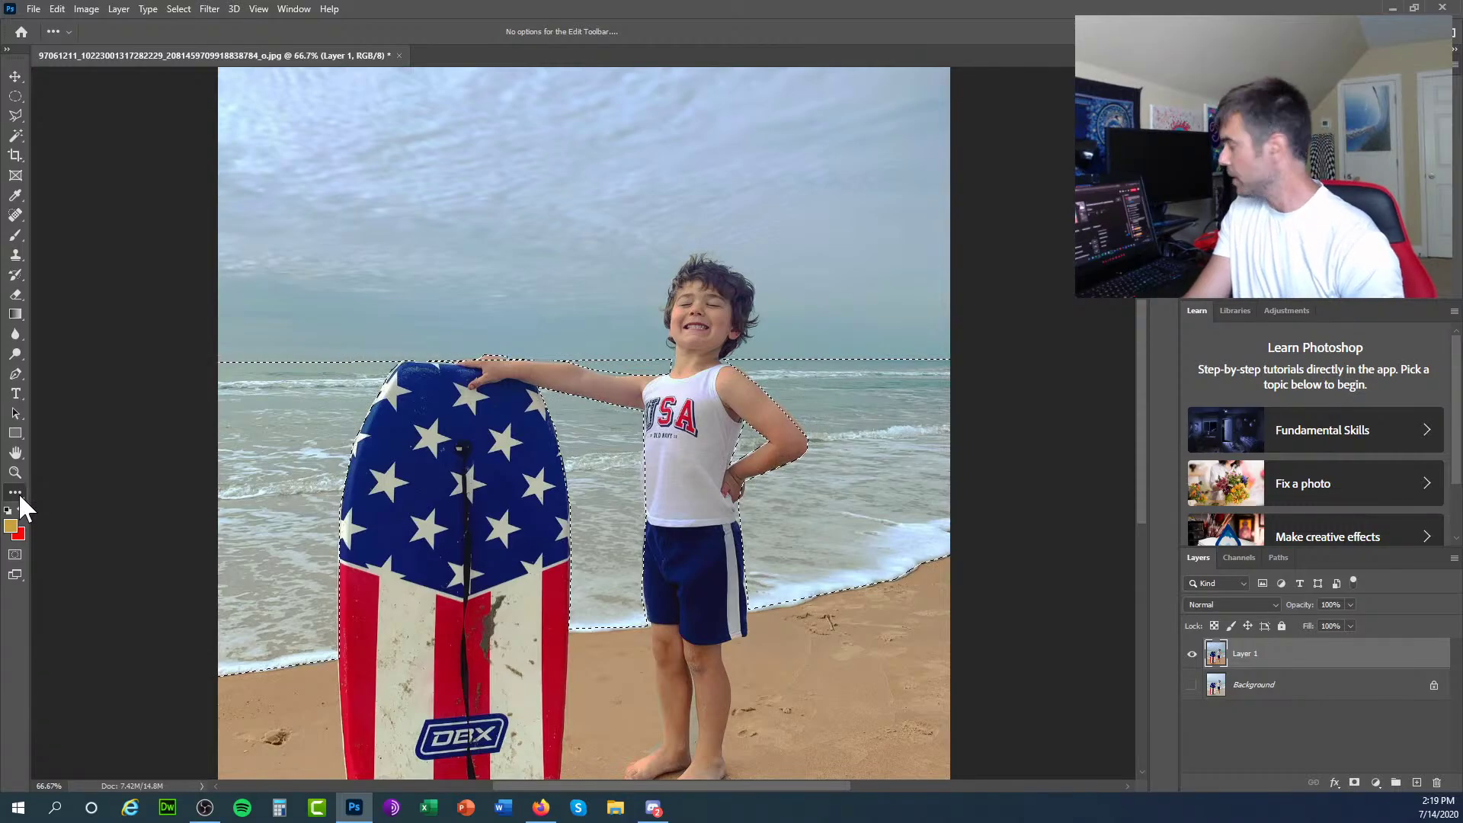
{"action": "left_click", "coordinate": [18, 493]}
{"action": "left_click", "coordinate": [76, 492]}
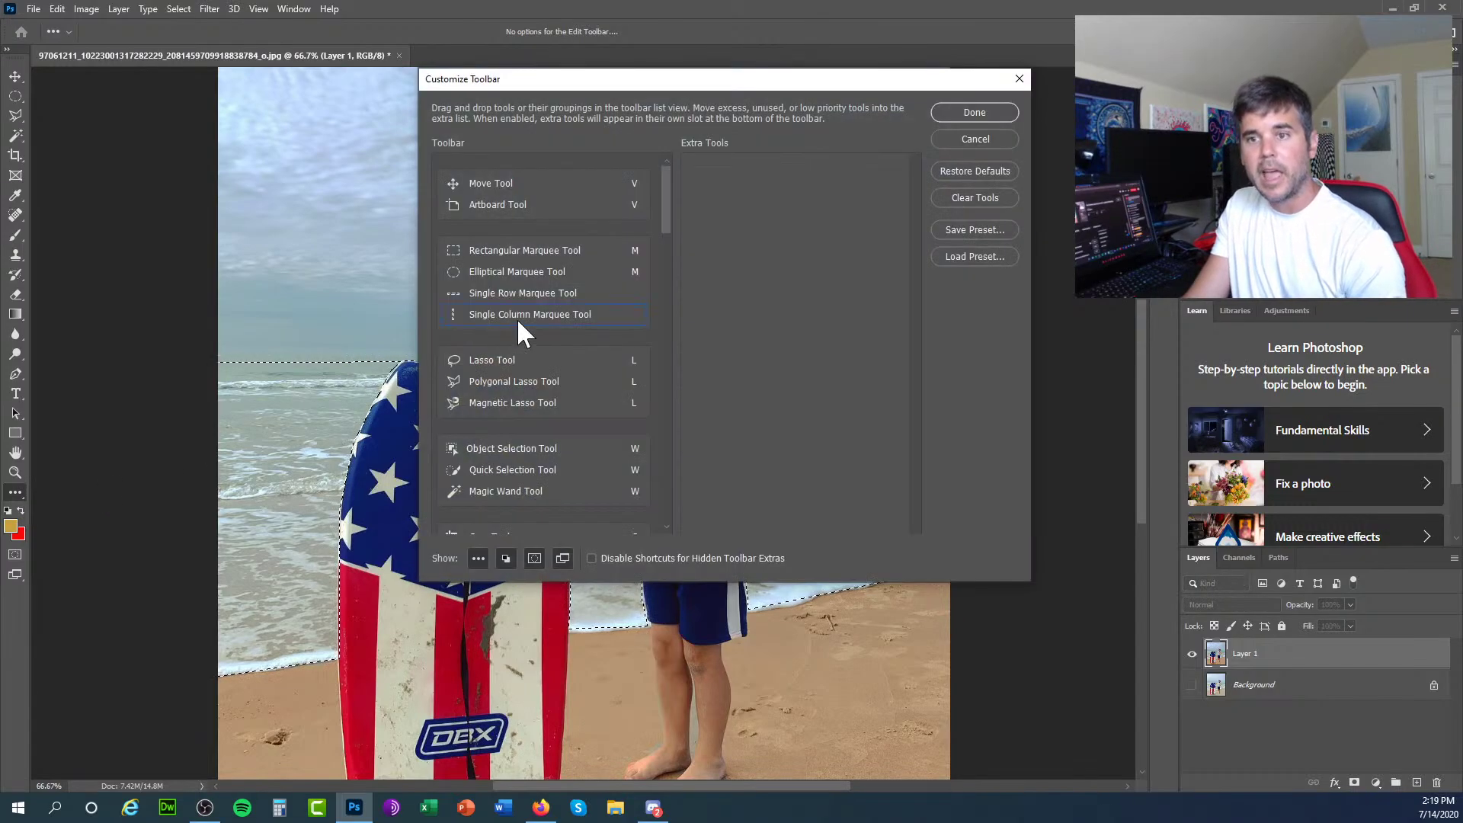
{"action": "scroll", "coordinate": [541, 285], "scroll_direction": "down", "scroll_amount": 10}
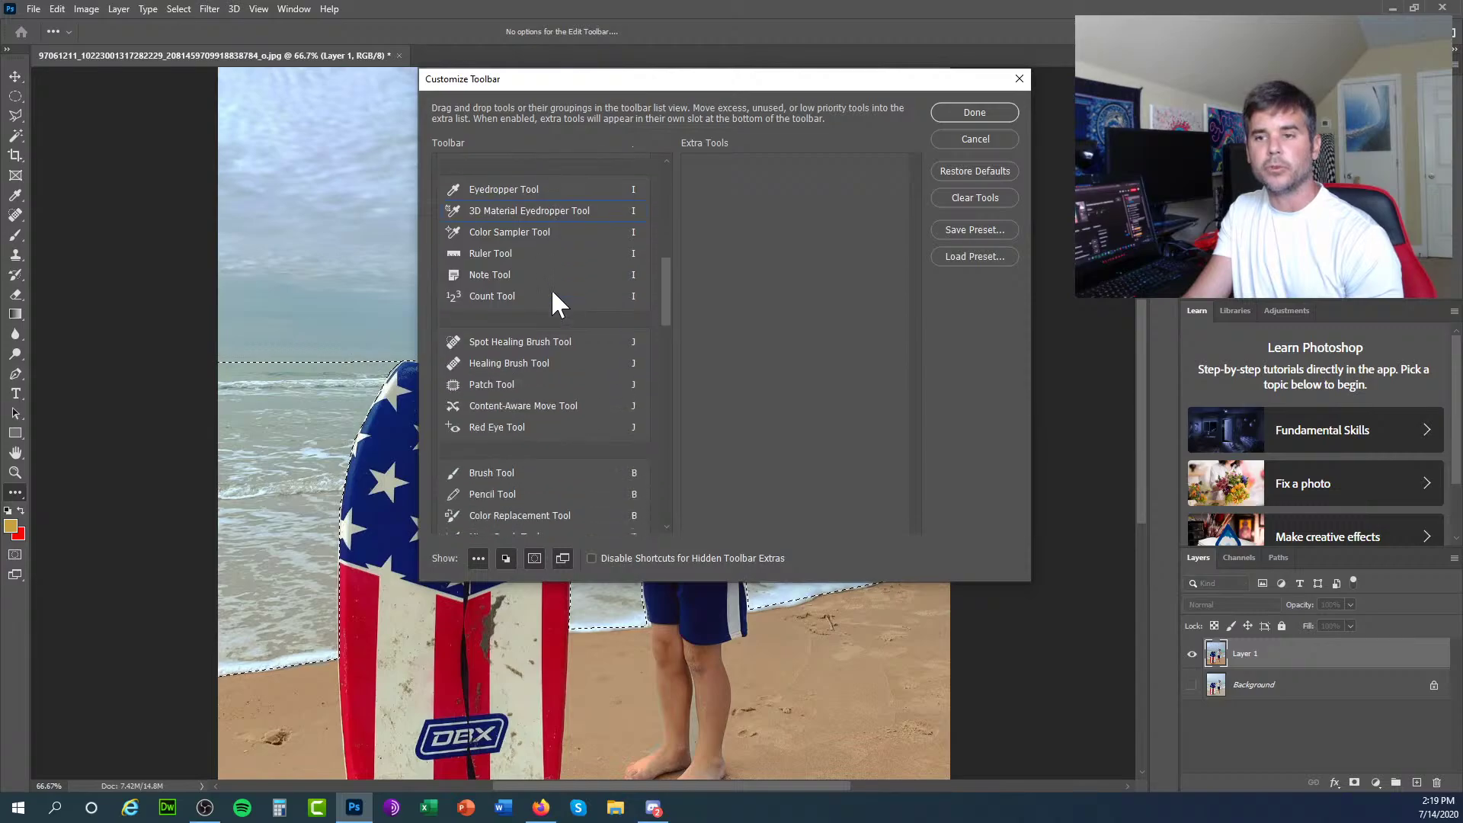
{"action": "scroll", "coordinate": [553, 293], "scroll_direction": "down", "scroll_amount": 15}
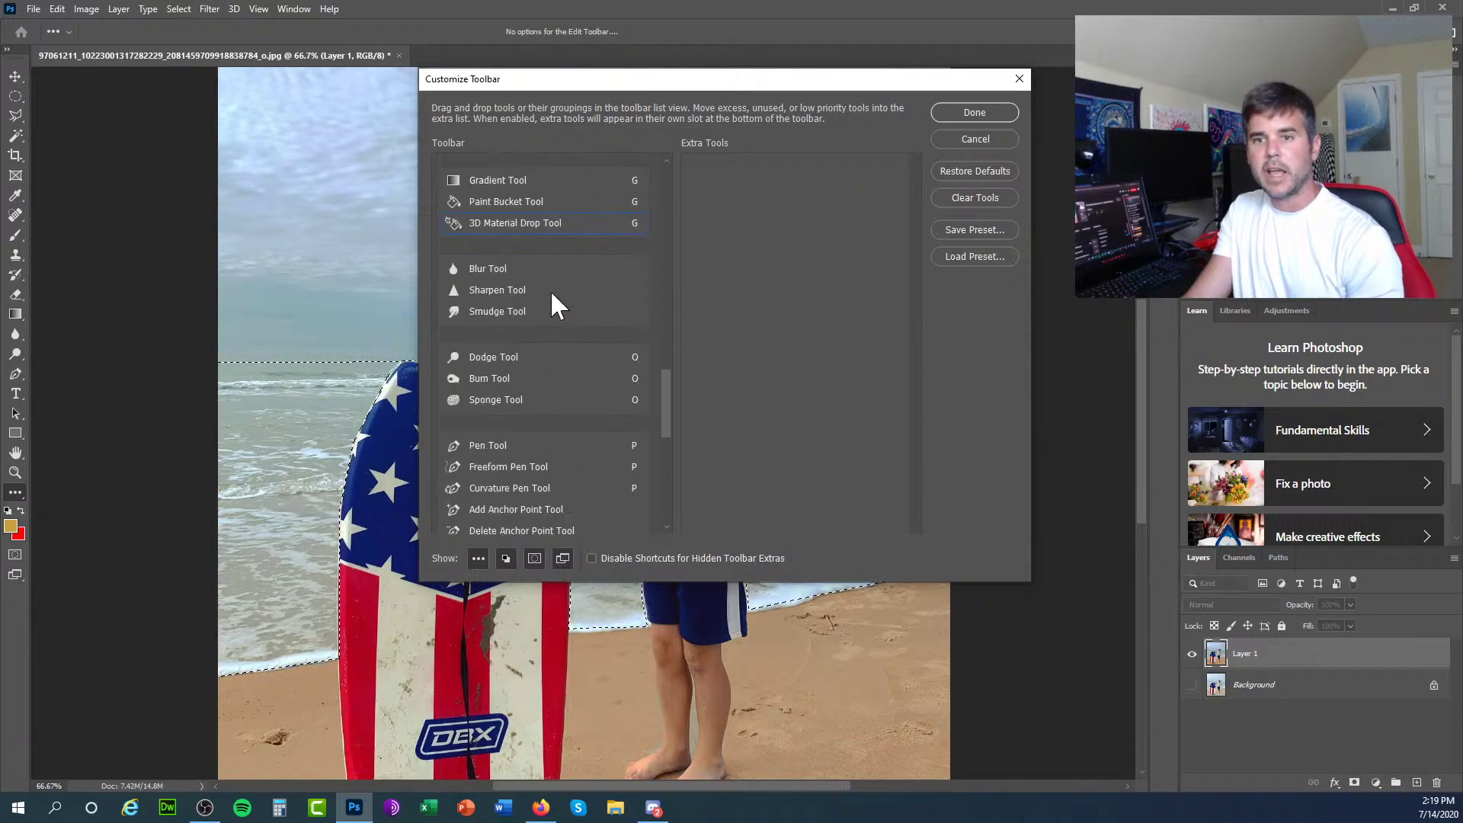
{"action": "scroll", "coordinate": [550, 291], "scroll_direction": "up", "scroll_amount": 3}
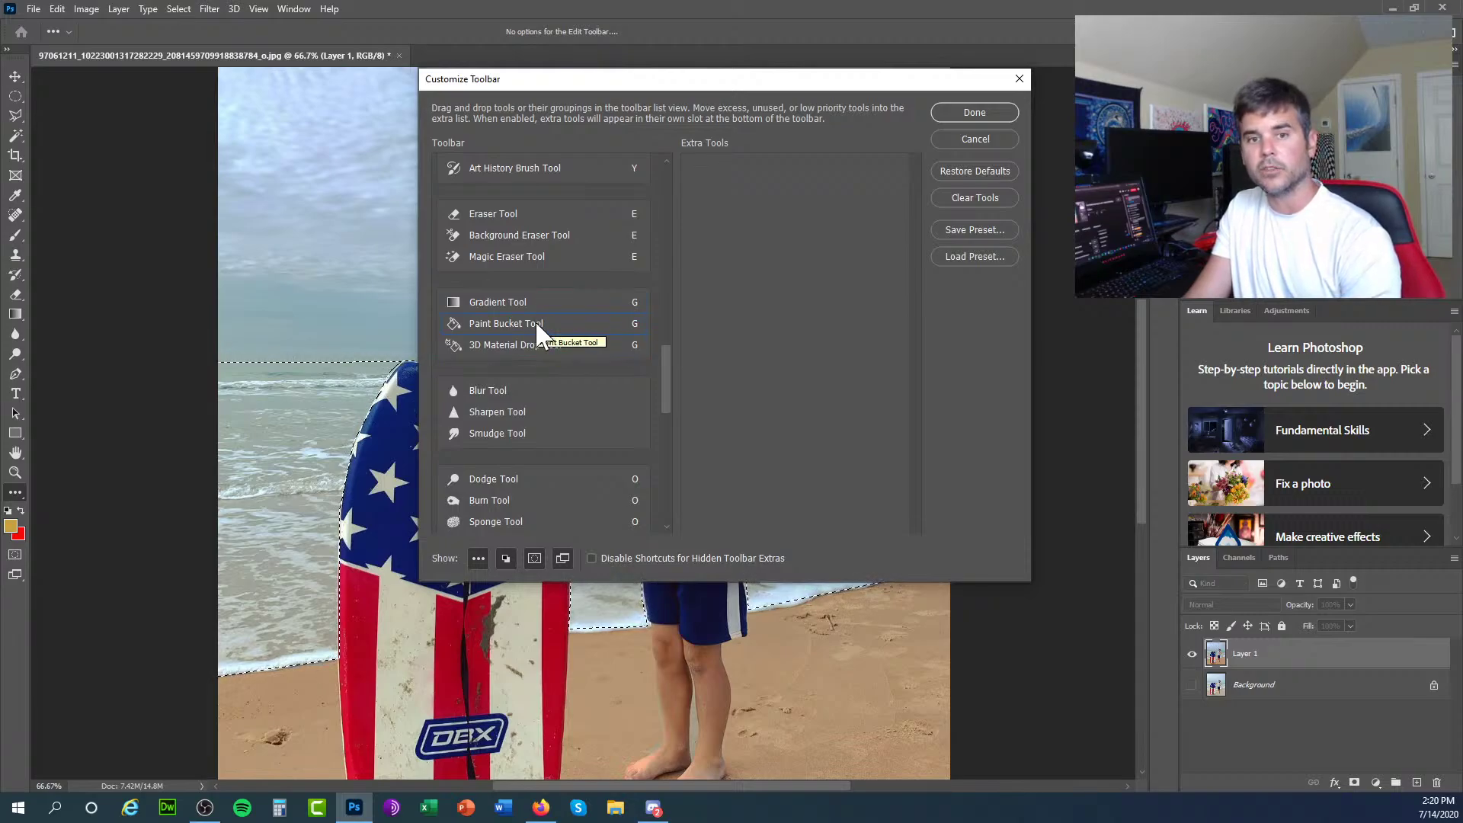
{"action": "left_click", "coordinate": [976, 138]}
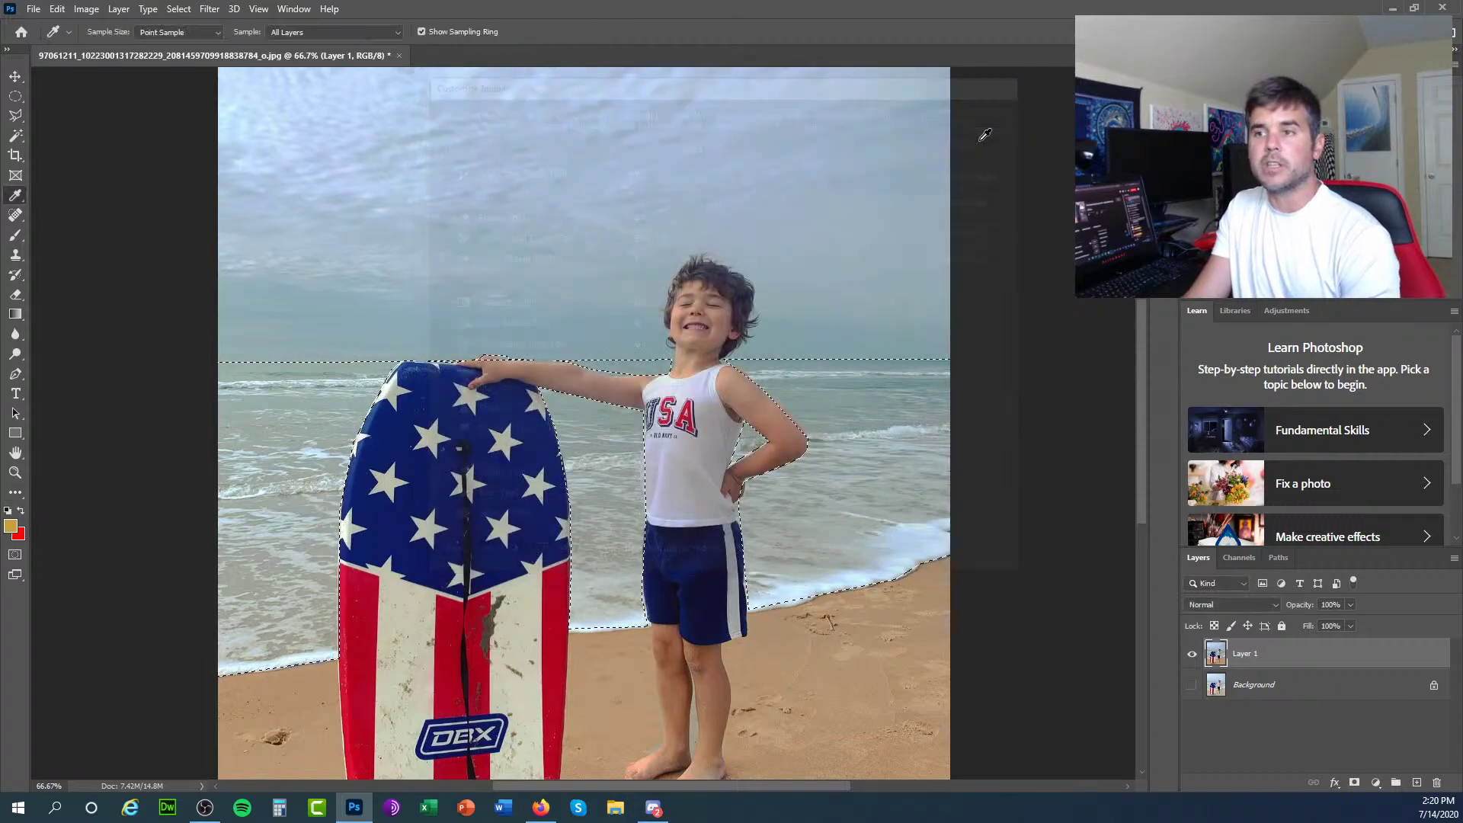
{"action": "left_click", "coordinate": [16, 493]}
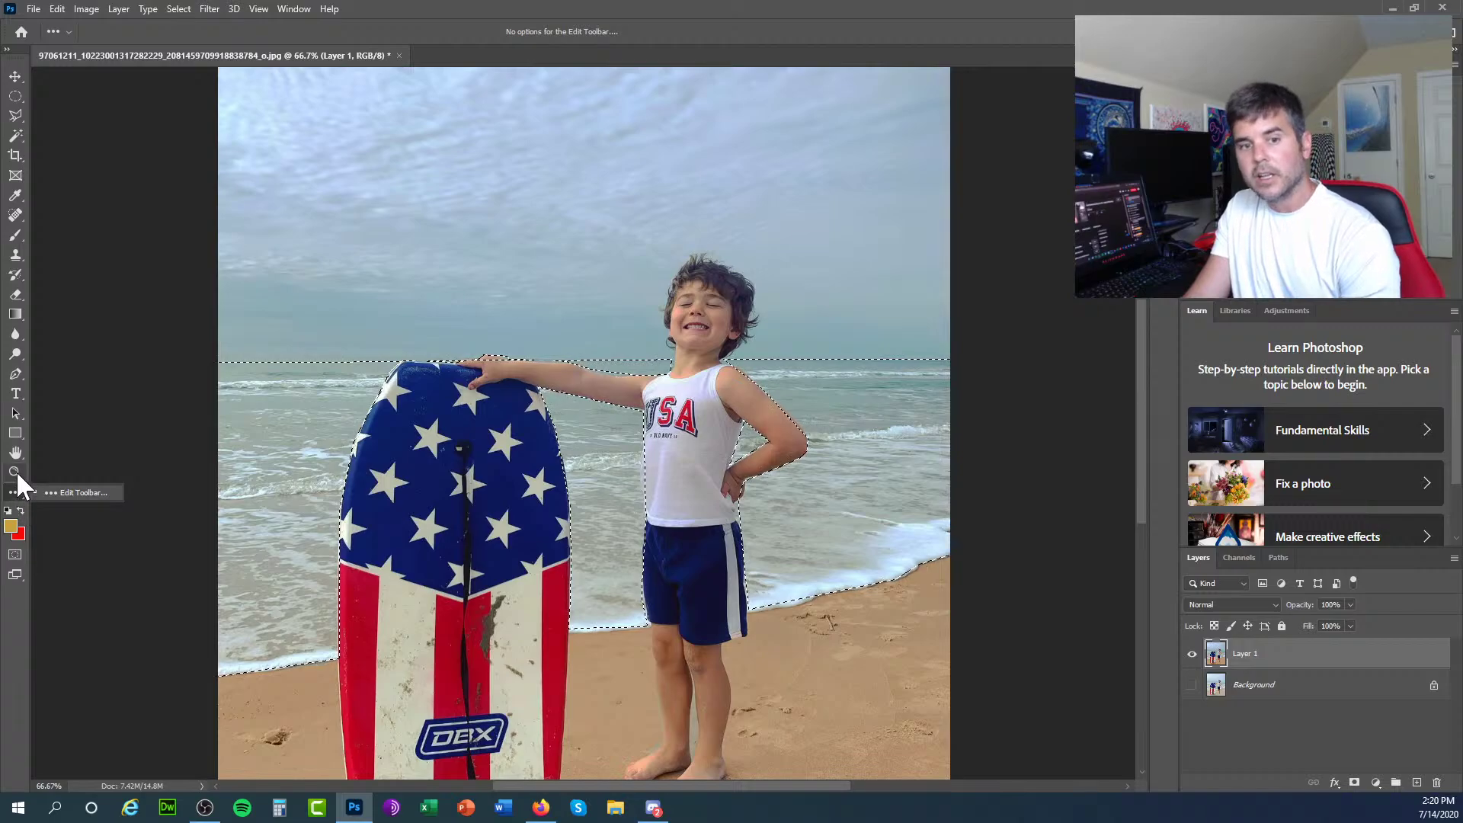
Sample a greyish green from the water between the board and the boy's torso as the foreground colour with the Eyedropper.
{"action": "left_click", "coordinate": [15, 195]}
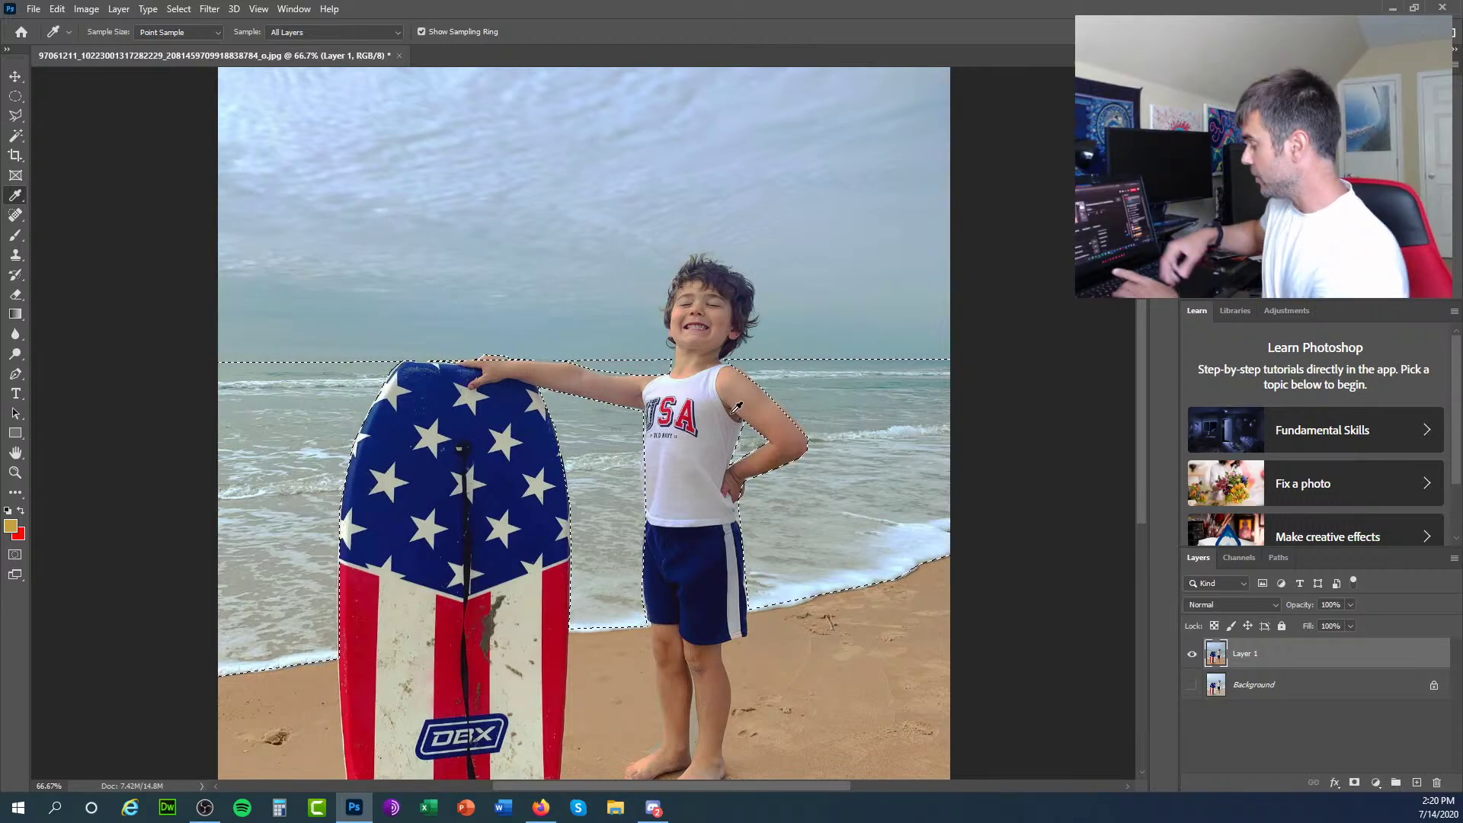
{"action": "key", "text": "ctrl+plus"}
{"action": "key", "text": "ctrl+plus"}
{"action": "key", "text": "ctrl+plus"}
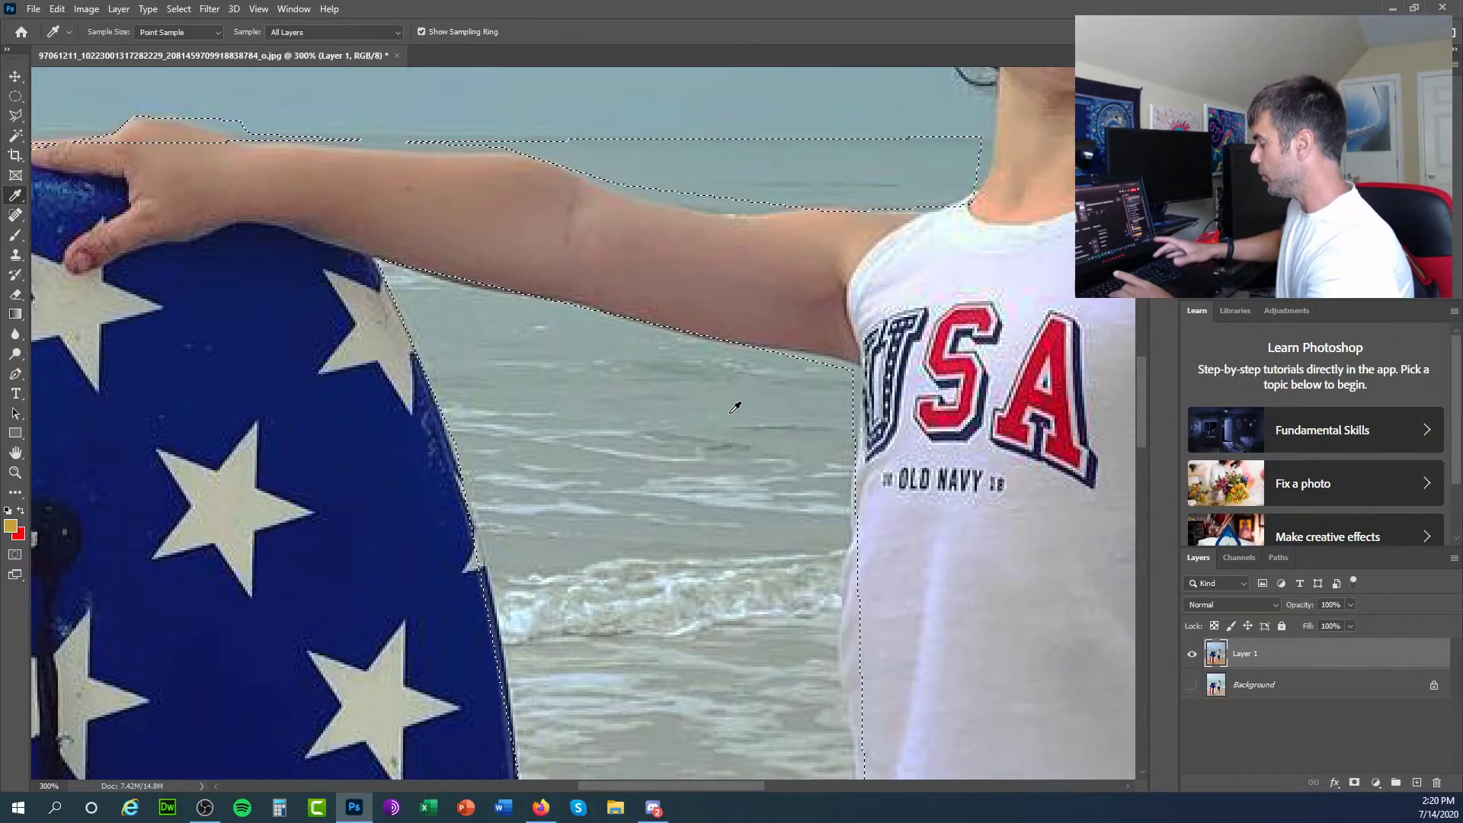
{"action": "key", "text": "ctrl+plus"}
{"action": "key", "text": "ctrl+plus"}
{"action": "key", "text": "ctrl+plus"}
{"action": "key", "text": "ctrl+plus"}
{"action": "key", "text": "ctrl+plus"}
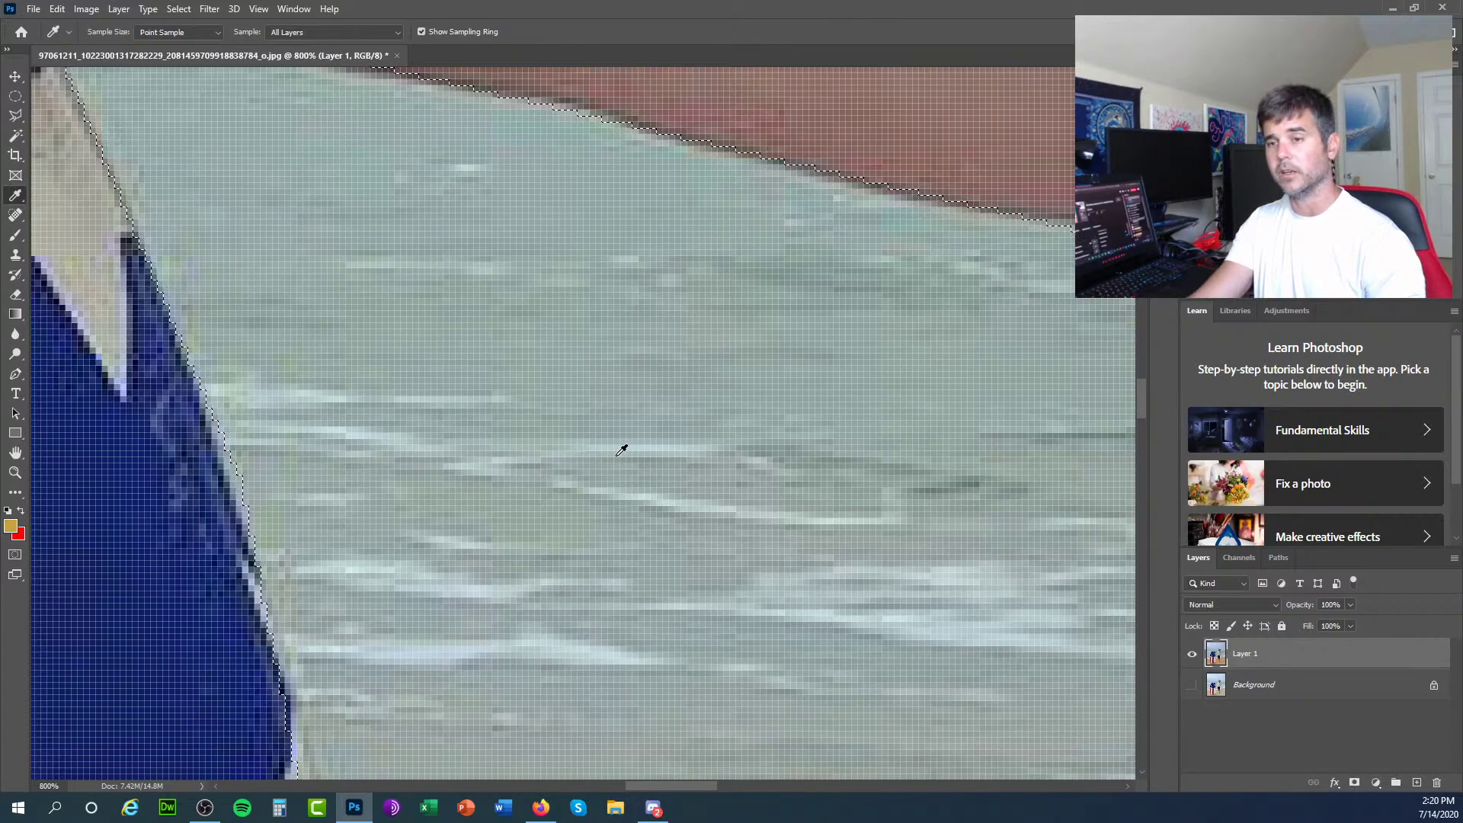
{"action": "left_click", "coordinate": [891, 359]}
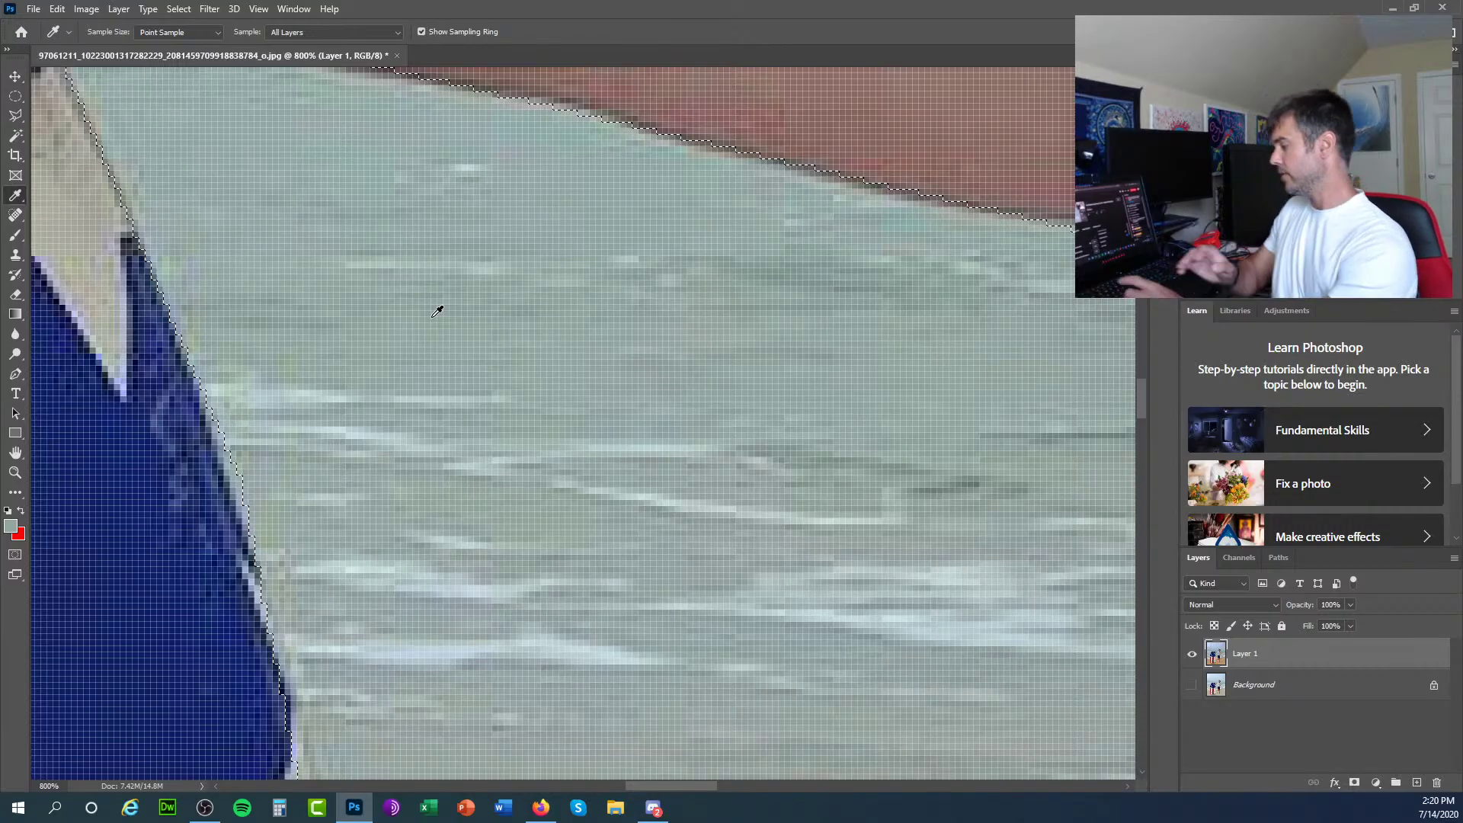
Set the foreground colour to a light aqua green.
{"action": "scroll", "coordinate": [431, 315], "scroll_direction": "down", "scroll_amount": 3}
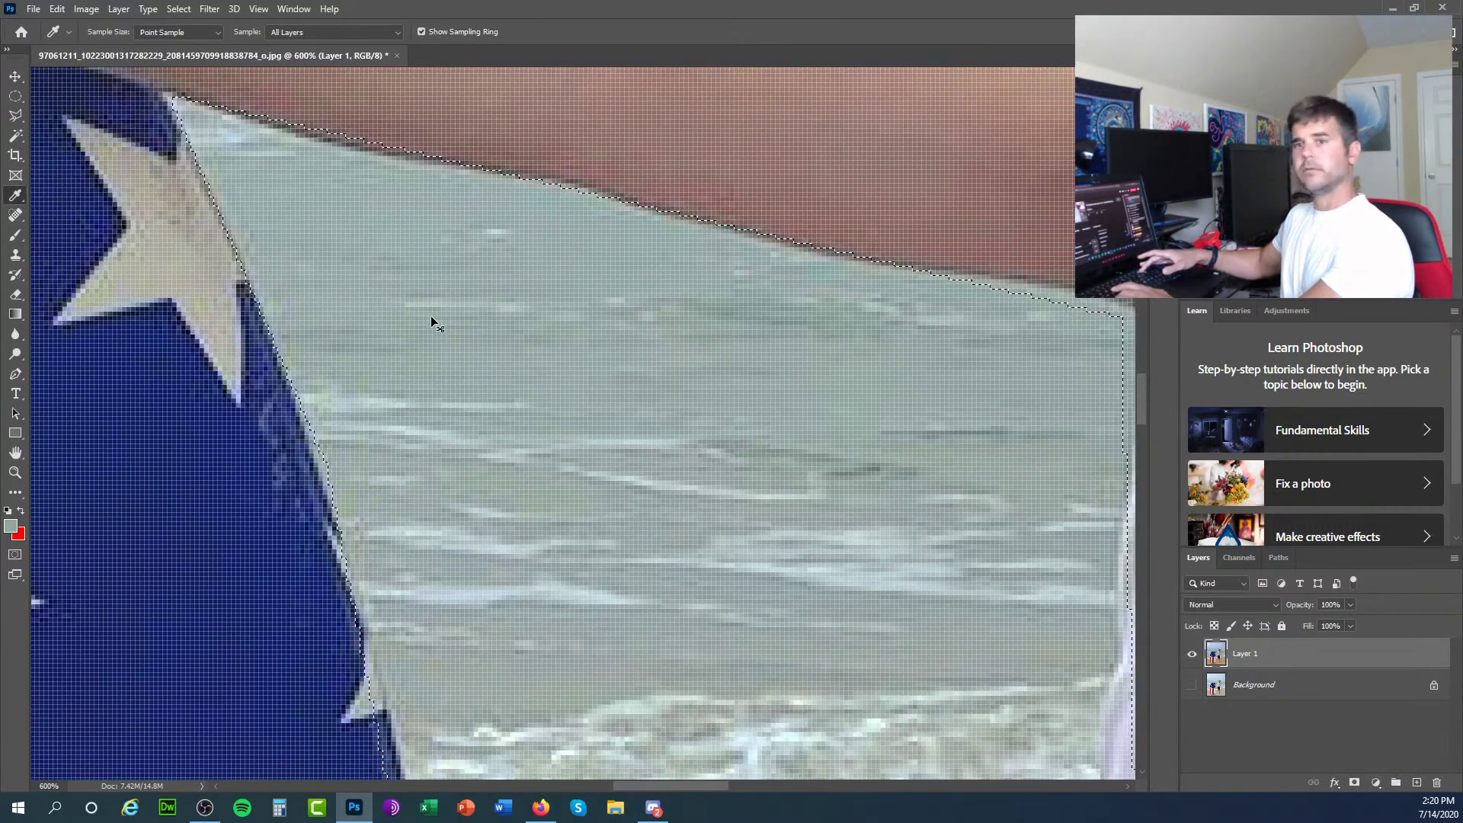
{"action": "scroll", "coordinate": [431, 316], "scroll_direction": "down", "scroll_amount": 6}
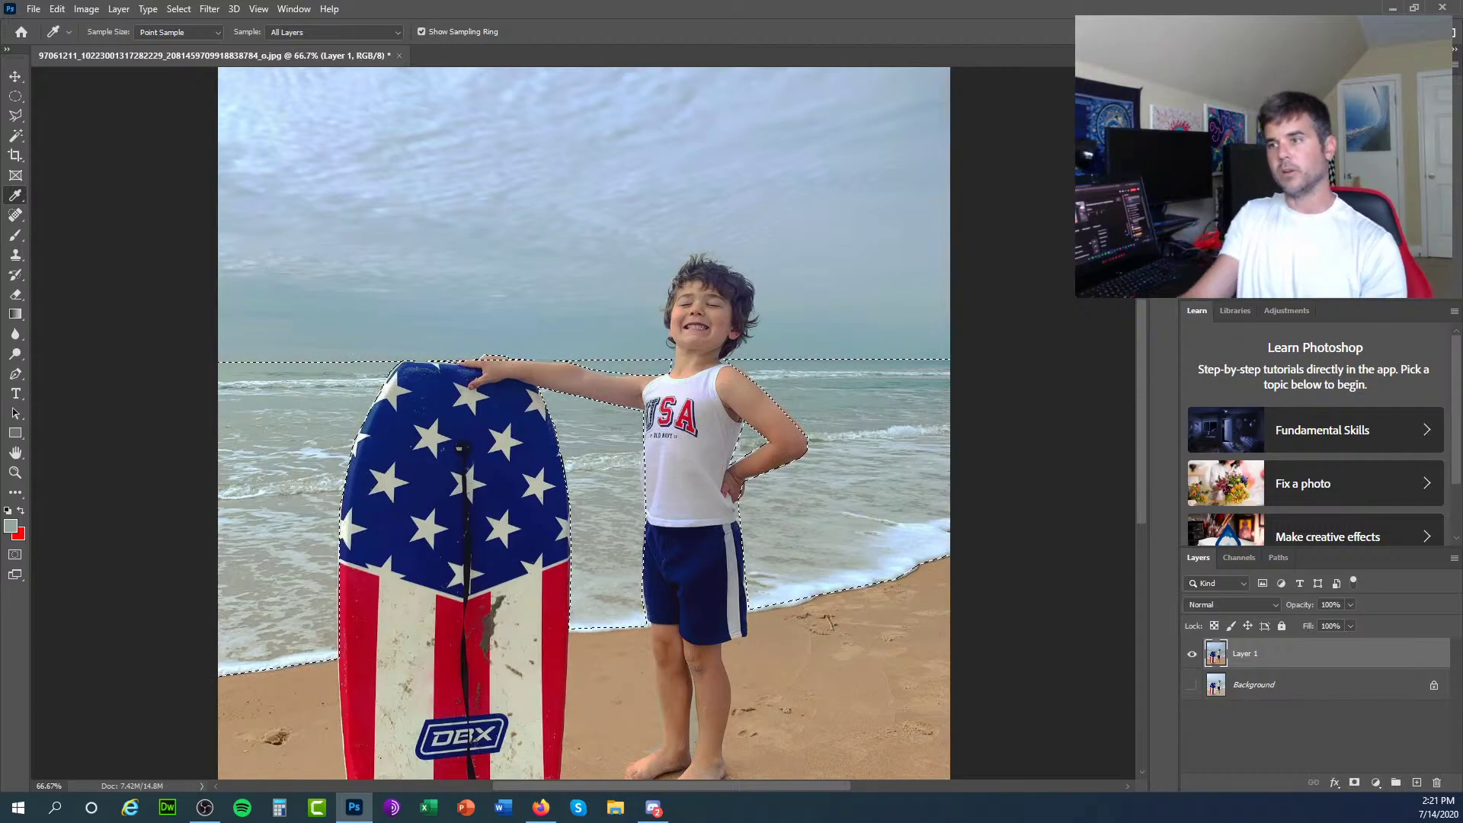
{"action": "left_click", "coordinate": [853, 403]}
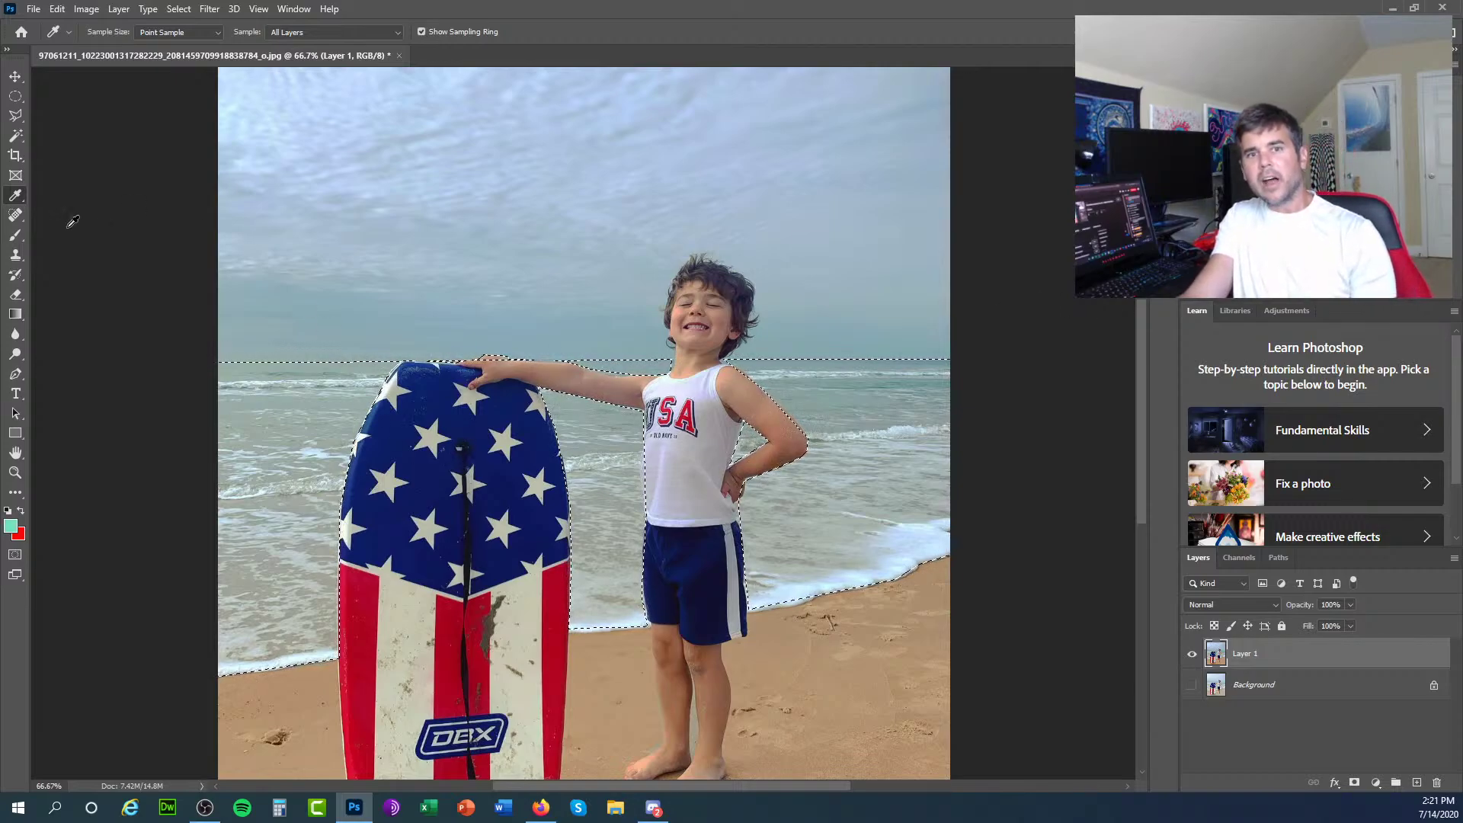
Switch to the Brush tool and lightly tint the selected water aqua with a very large soft brush.
{"action": "left_click", "coordinate": [16, 235]}
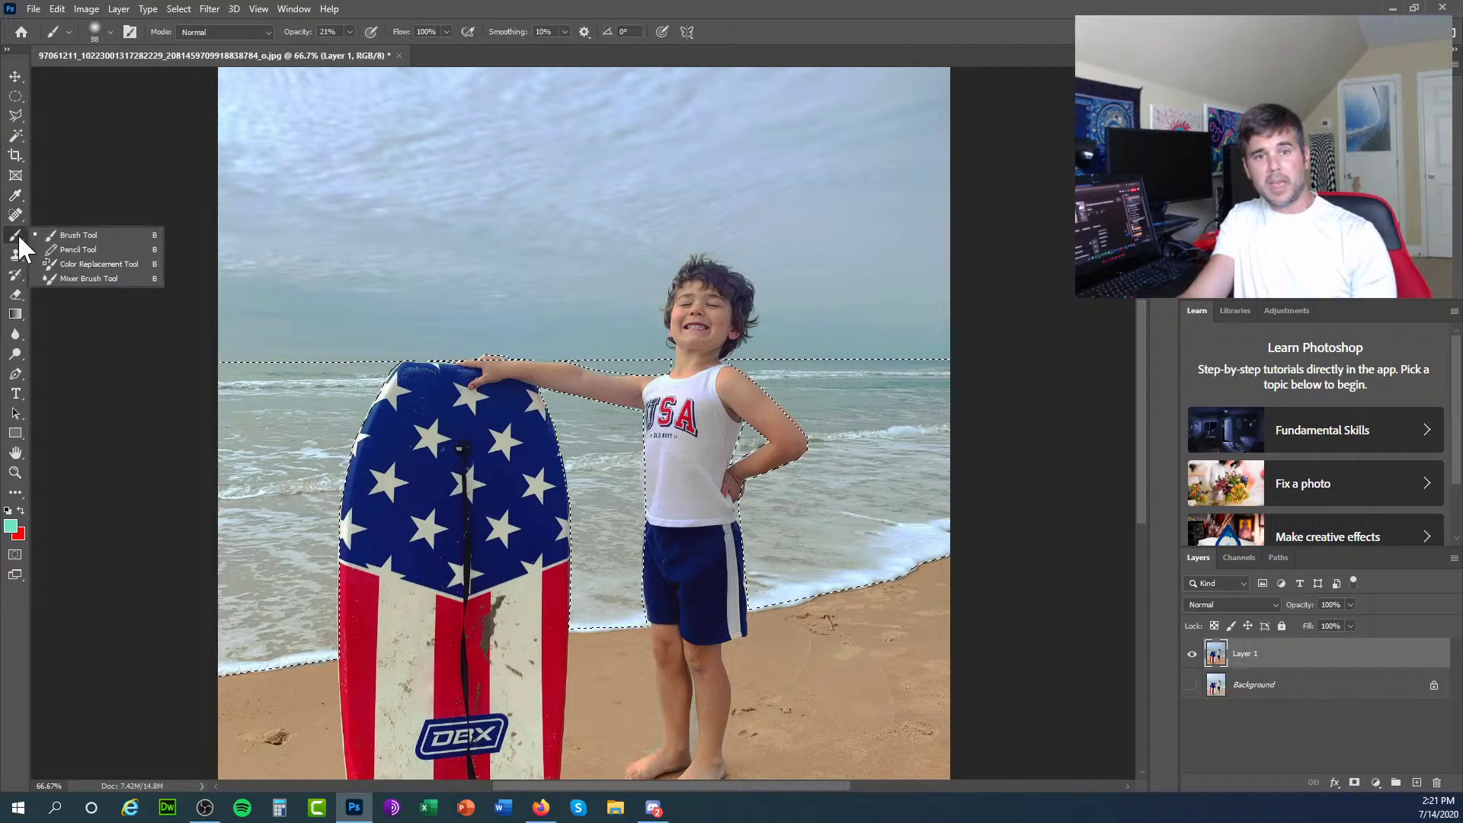
{"action": "left_click", "coordinate": [70, 235]}
{"action": "left_click", "coordinate": [110, 32]}
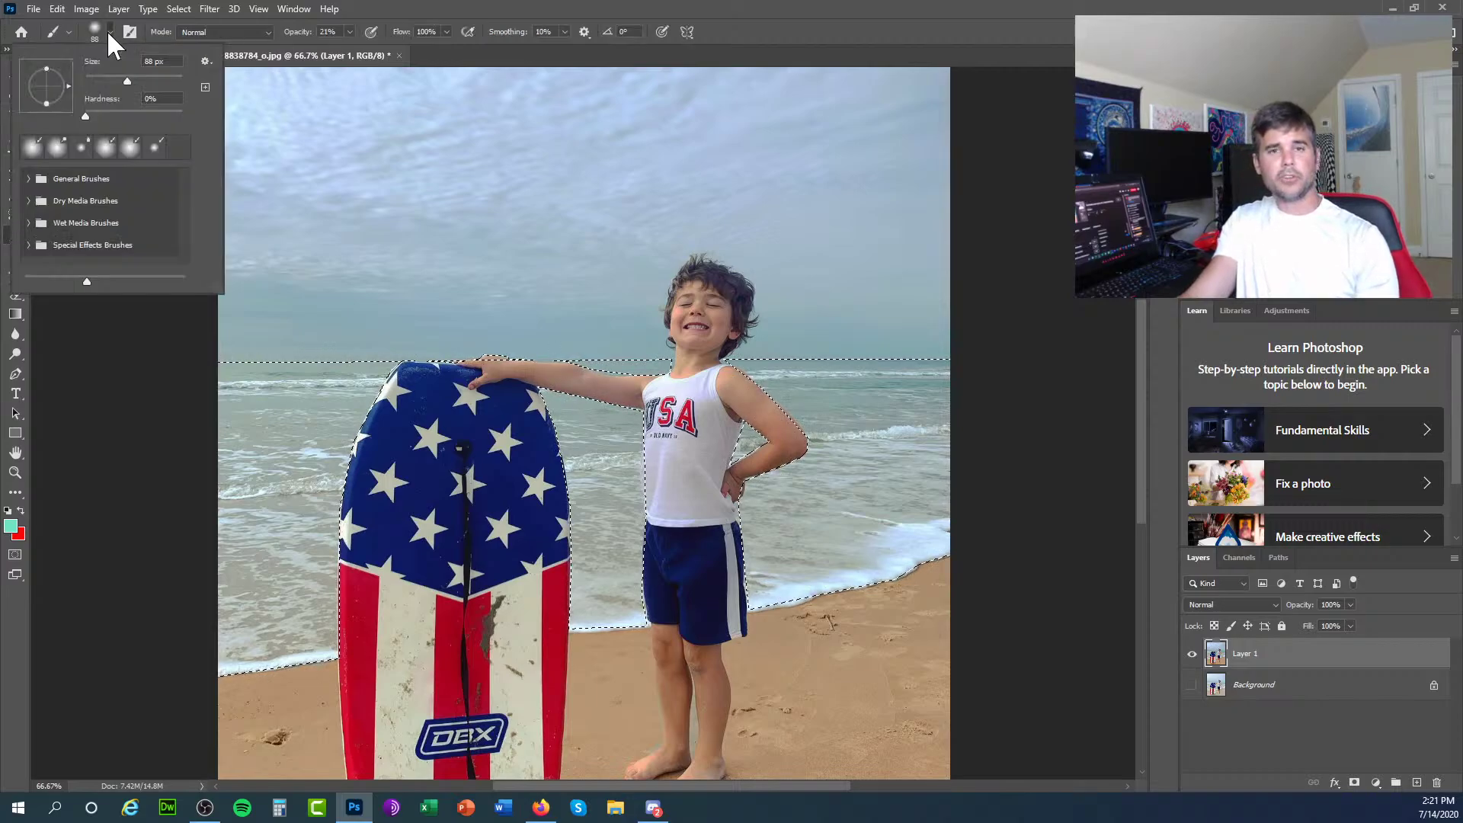
{"action": "left_click", "coordinate": [110, 32]}
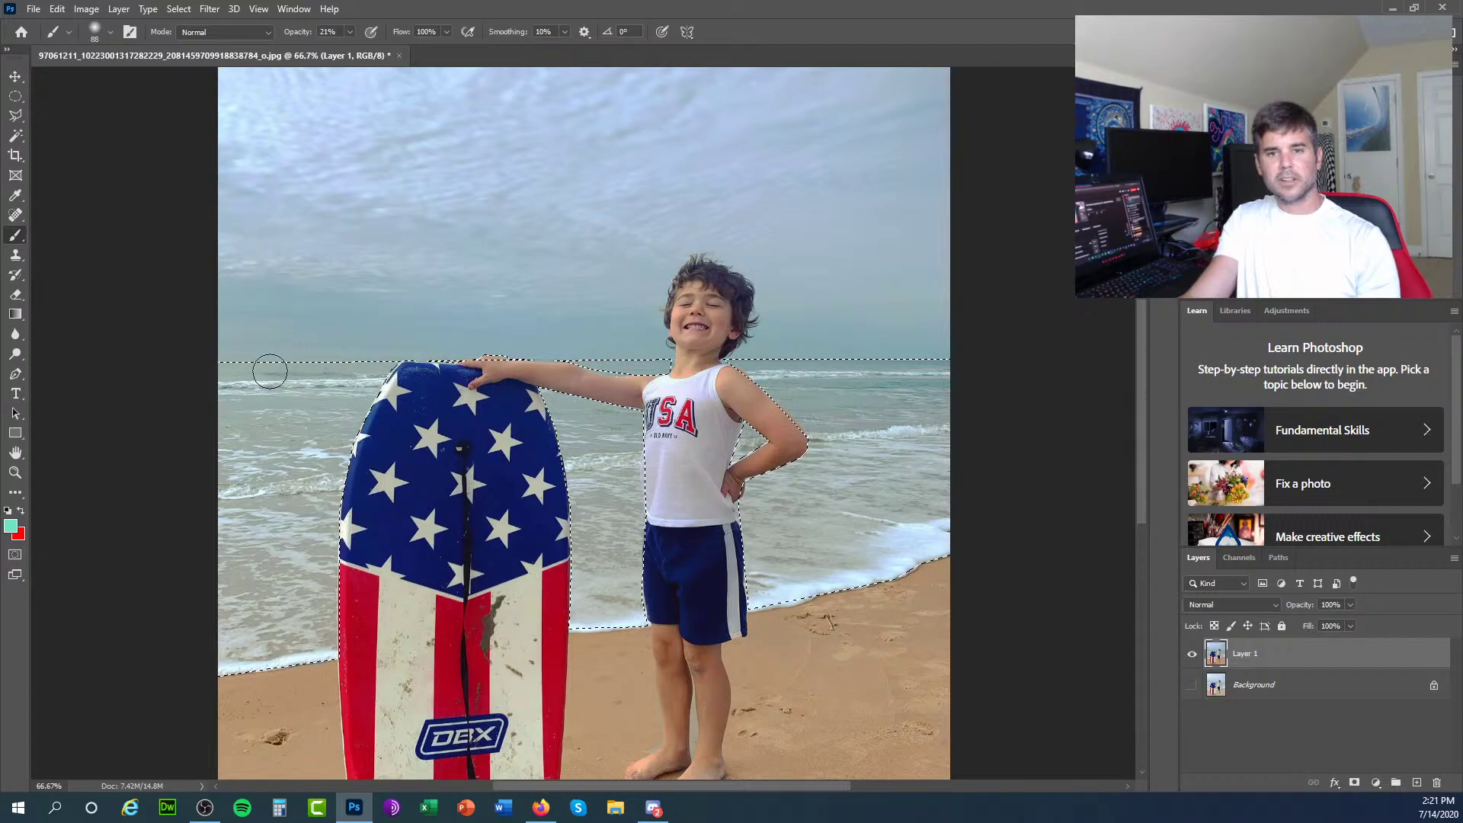
{"action": "left_click", "coordinate": [110, 32]}
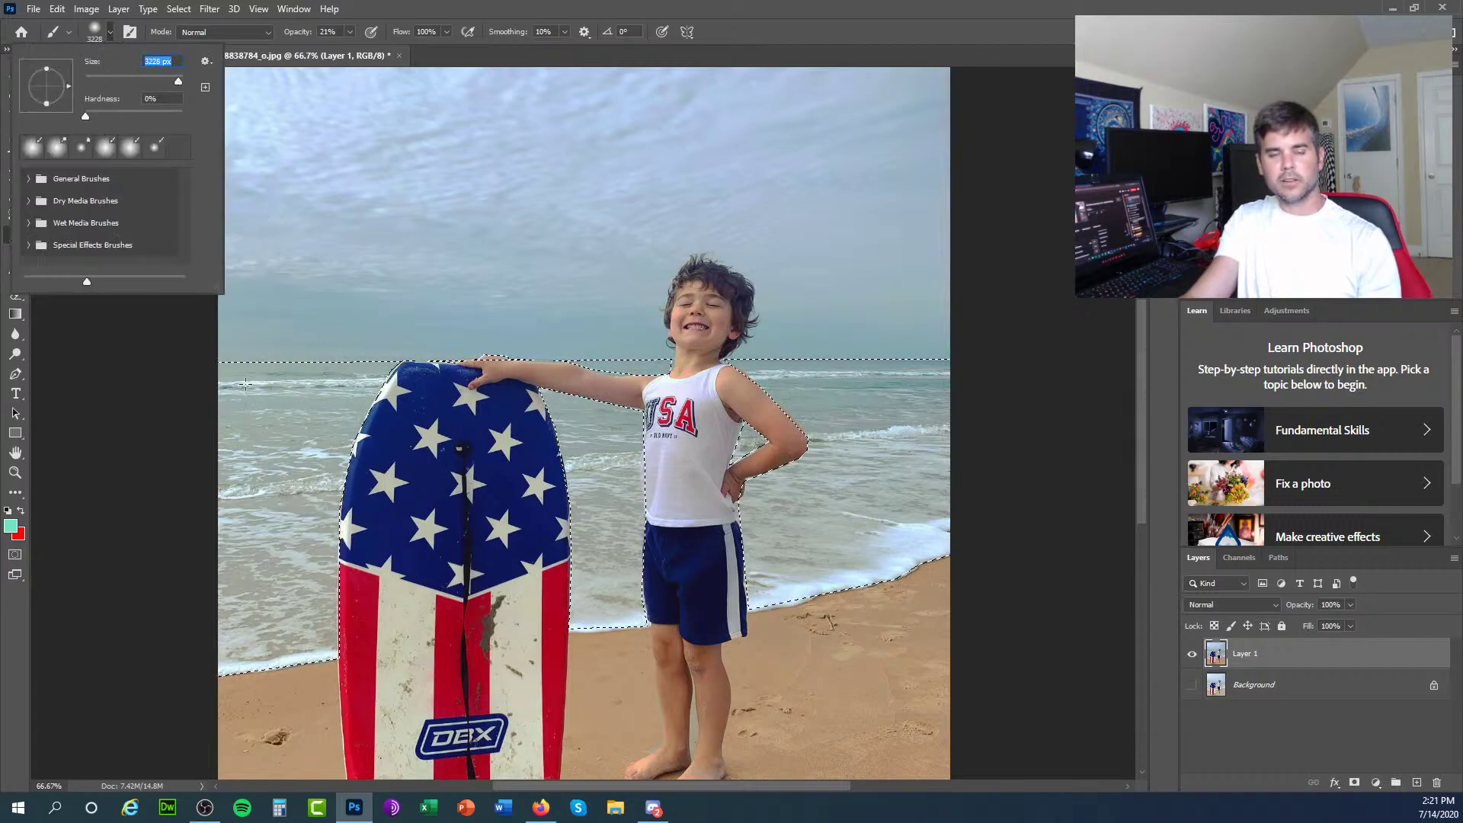
{"action": "left_click", "coordinate": [114, 339]}
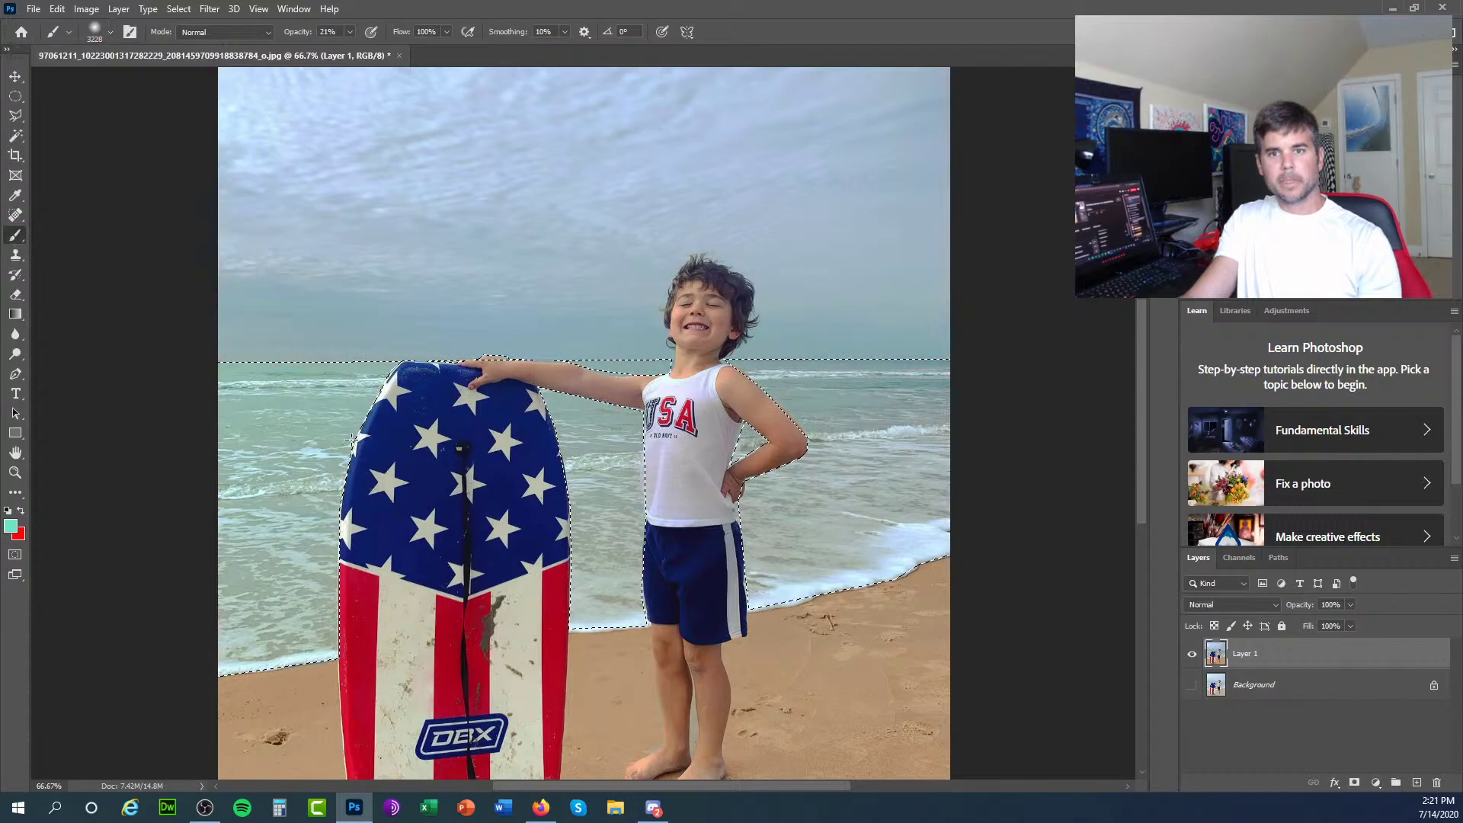
Reduce the soft brush size to 174 px.
{"action": "left_click", "coordinate": [103, 29]}
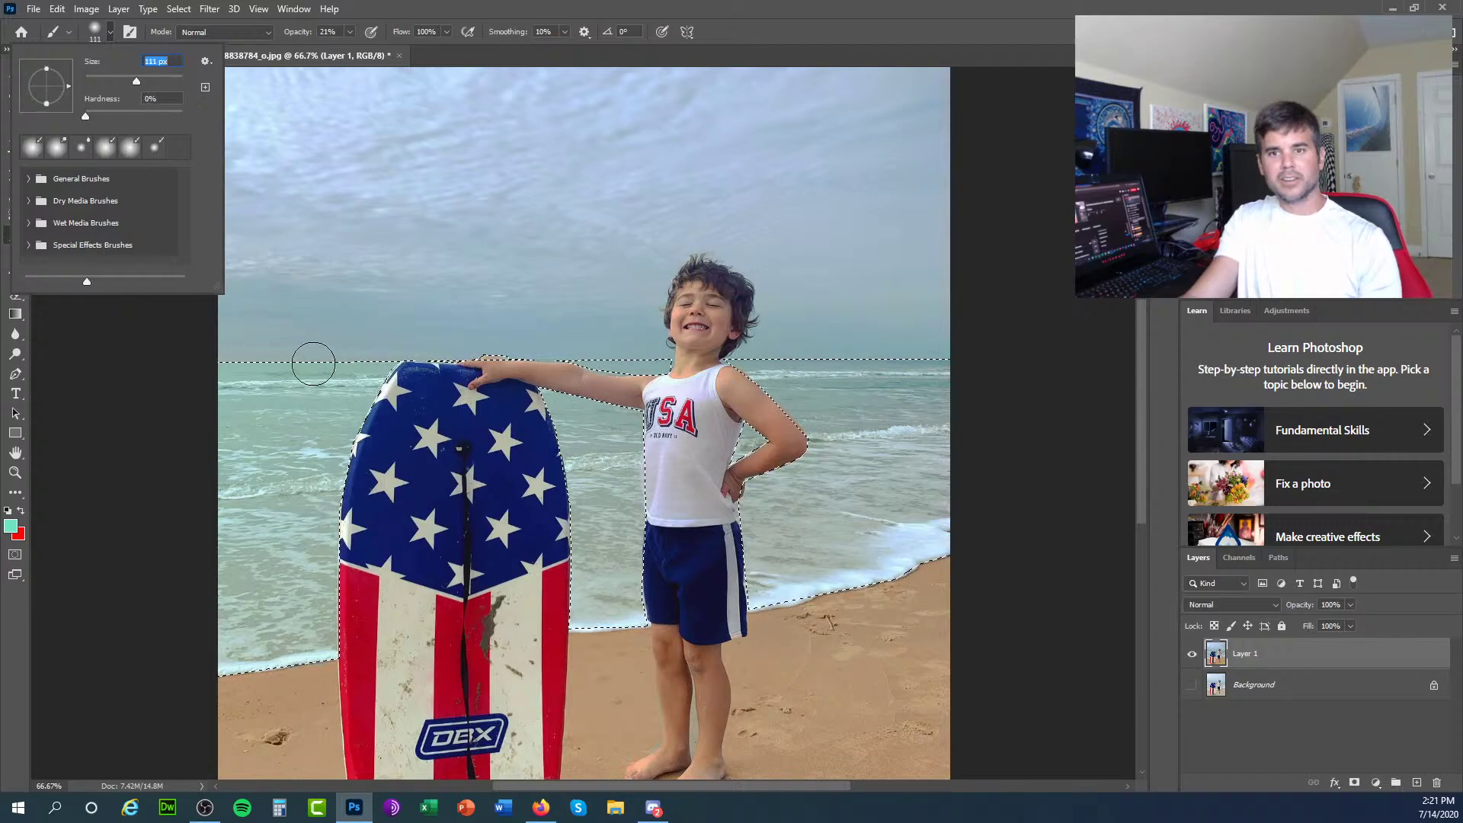
{"action": "left_click_drag", "start_coordinate": [133, 82], "coordinate": [138, 82]}
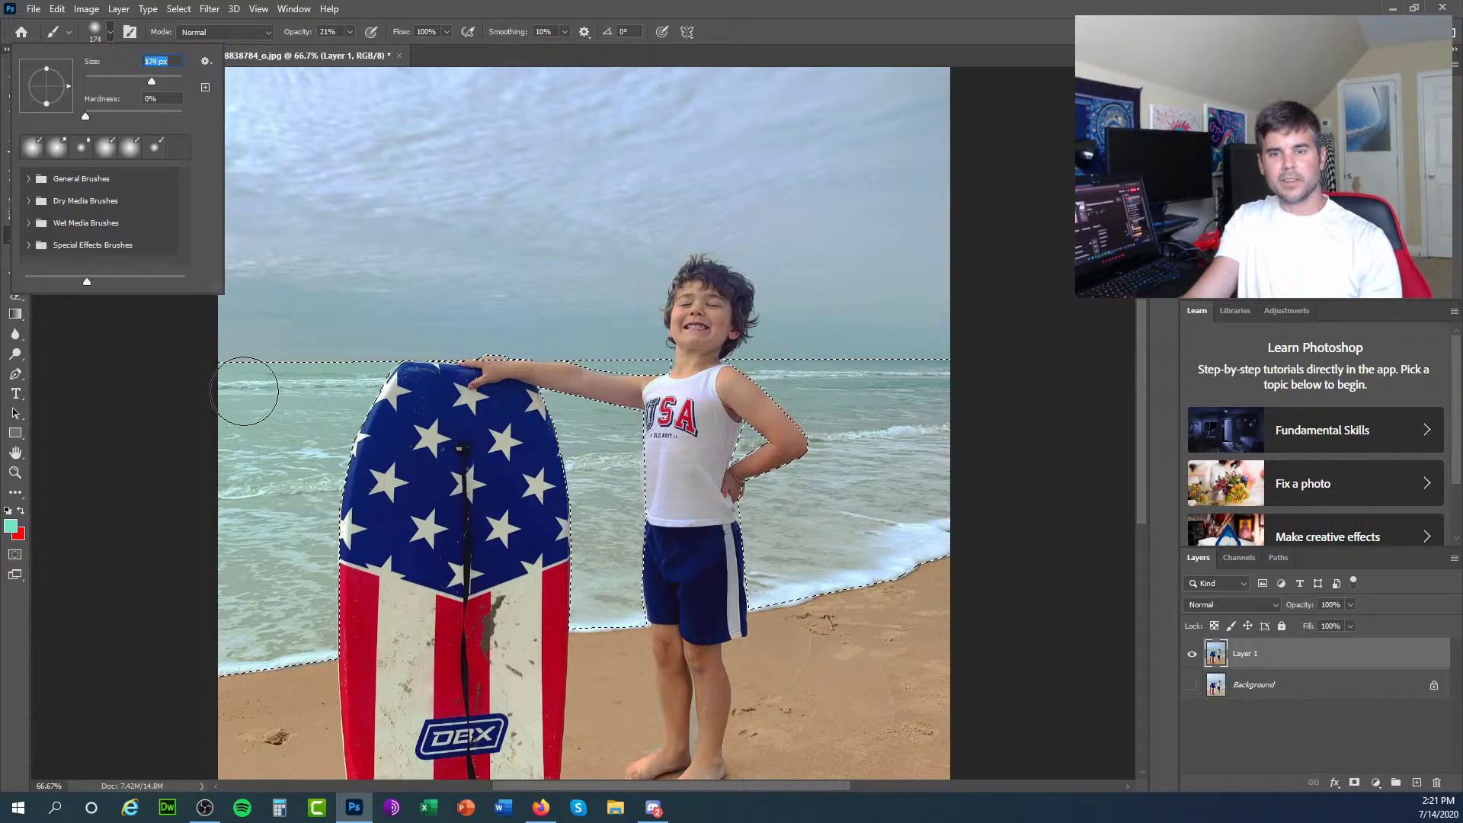
{"action": "left_click", "coordinate": [133, 337]}
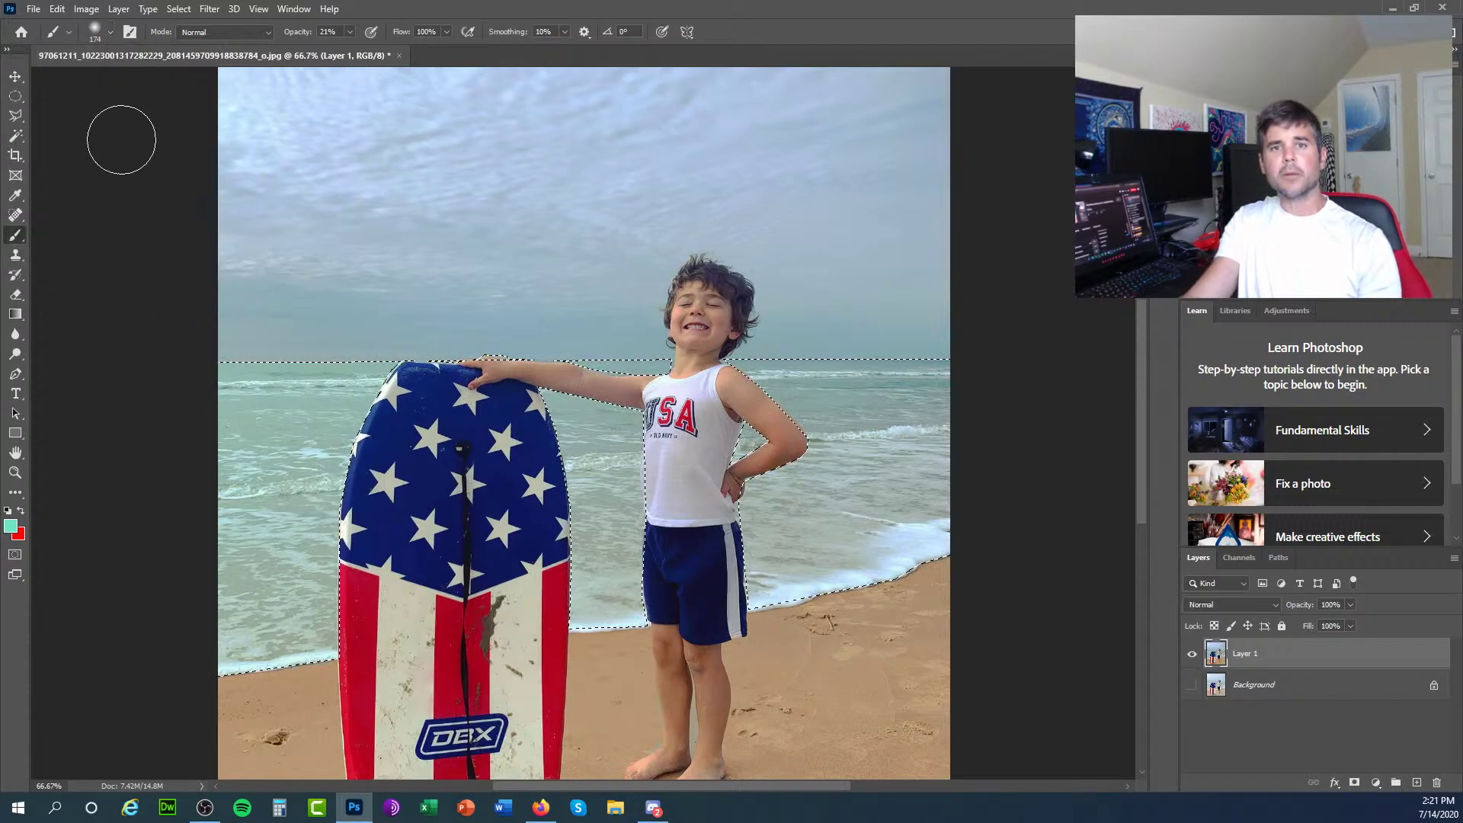
Try painting all the selected water solid aqua at 100% brush opacity, and undo the strokes.
{"action": "left_click", "coordinate": [350, 31]}
{"action": "left_click_drag", "start_coordinate": [350, 57], "coordinate": [445, 61]}
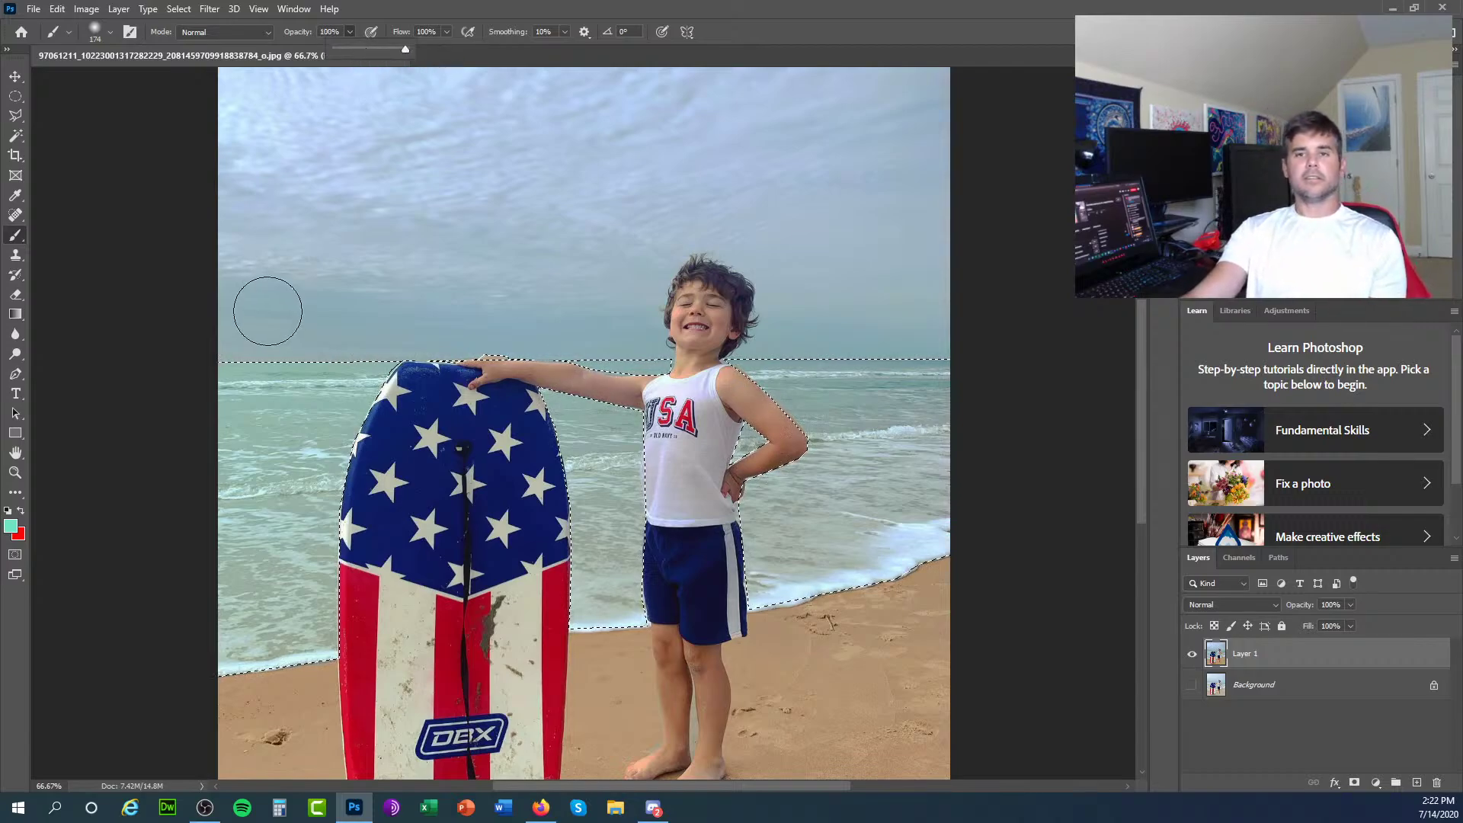
{"action": "mouse_move", "coordinate": [245, 376]}
{"action": "left_mouse_down"}
{"action": "mouse_move", "coordinate": [276, 555]}
{"action": "mouse_move", "coordinate": [274, 629]}
{"action": "mouse_move", "coordinate": [244, 427]}
{"action": "mouse_move", "coordinate": [253, 680]}
{"action": "left_mouse_up"}
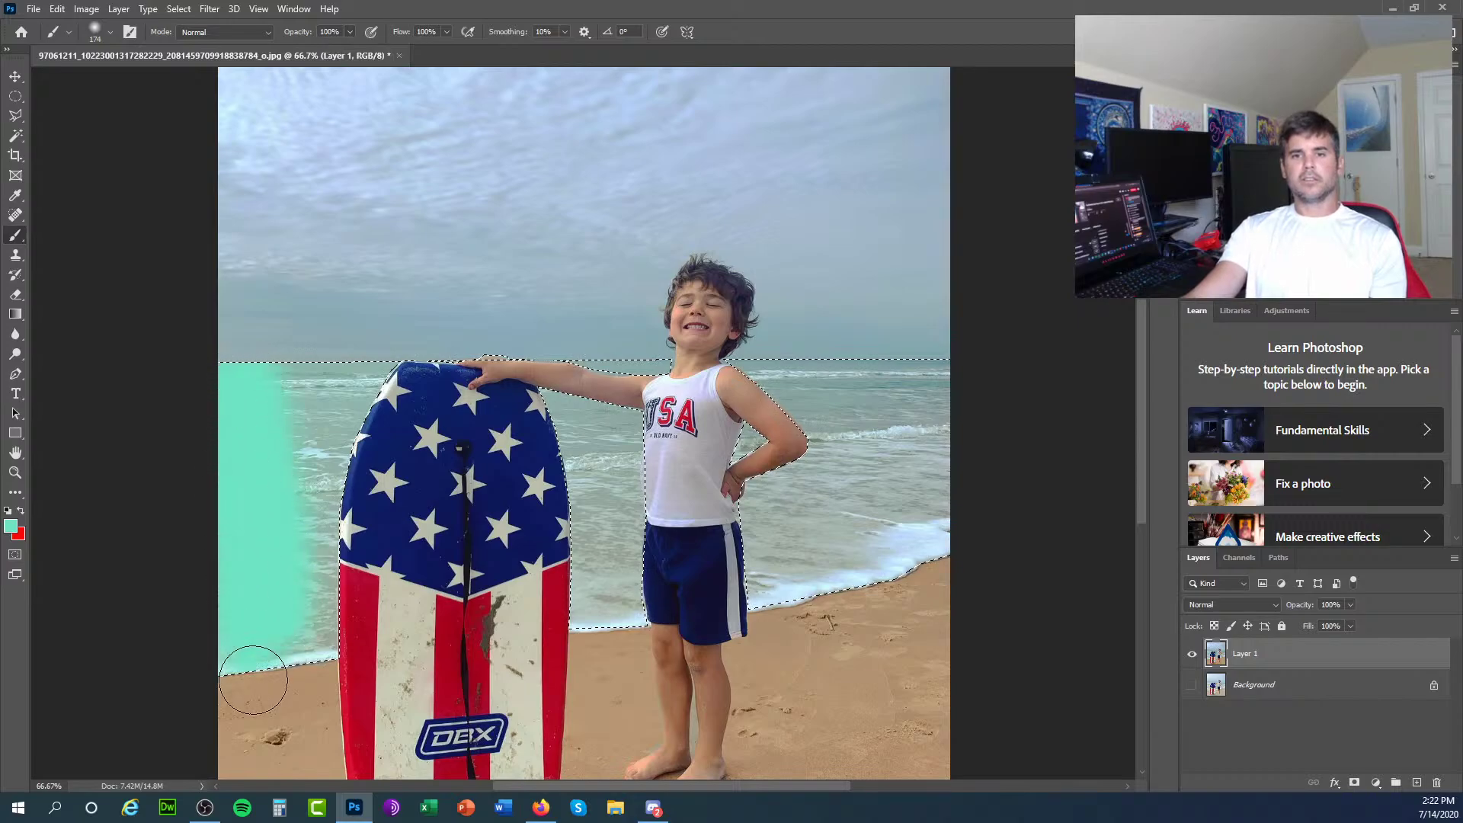
{"action": "mouse_move", "coordinate": [474, 369]}
{"action": "left_mouse_down"}
{"action": "mouse_move", "coordinate": [691, 387]}
{"action": "mouse_move", "coordinate": [542, 426]}
{"action": "mouse_move", "coordinate": [376, 523]}
{"action": "mouse_move", "coordinate": [333, 570]}
{"action": "mouse_move", "coordinate": [518, 634]}
{"action": "mouse_move", "coordinate": [631, 625]}
{"action": "left_mouse_up"}
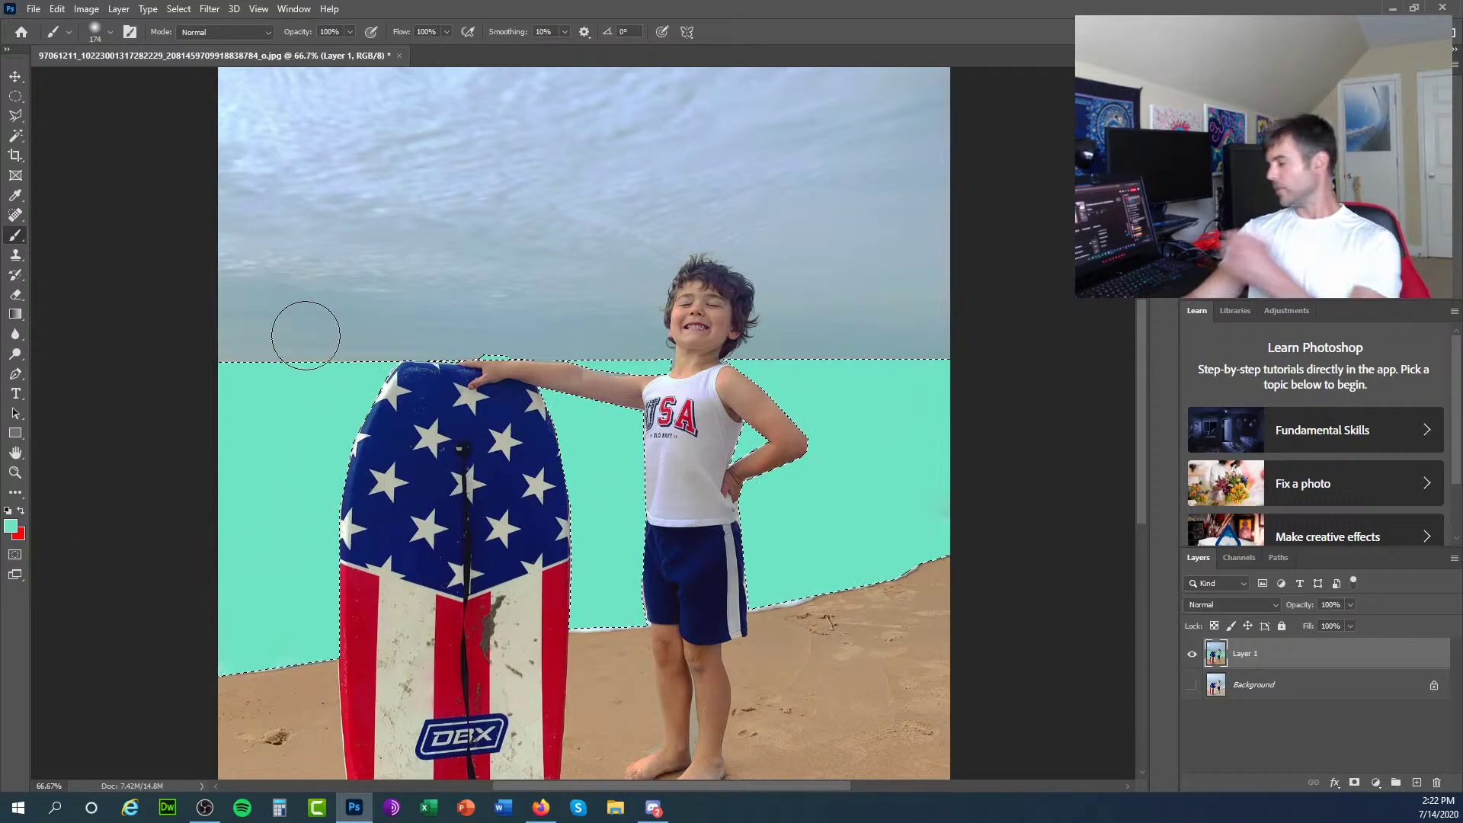
{"action": "key", "text": "ctrl+z"}
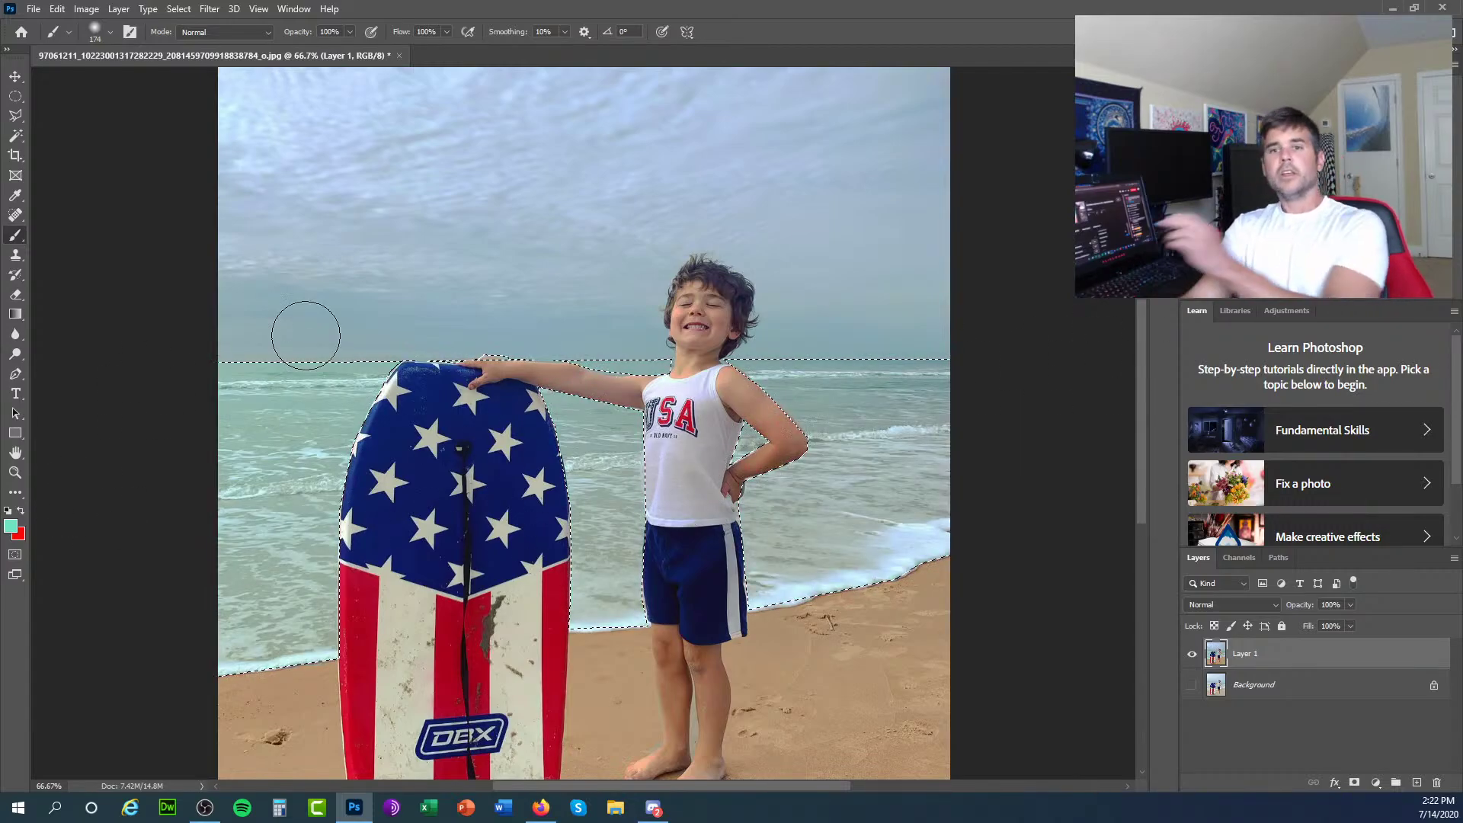
Lower the brush opacity to 5%.
{"action": "left_click", "coordinate": [350, 31]}
{"action": "left_click_drag", "start_coordinate": [350, 50], "coordinate": [279, 63]}
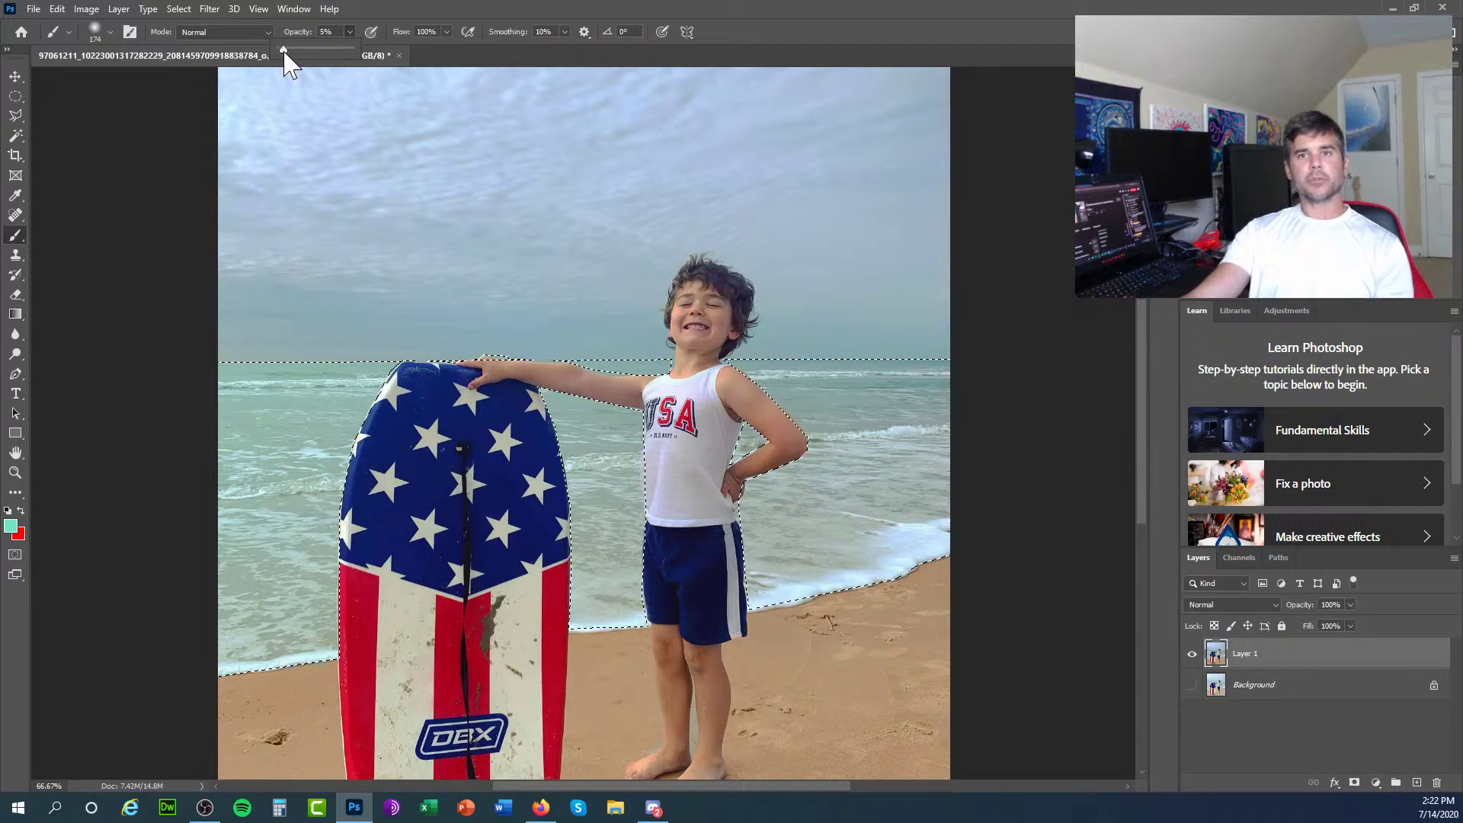
{"action": "left_click_drag", "start_coordinate": [283, 51], "coordinate": [283, 51]}
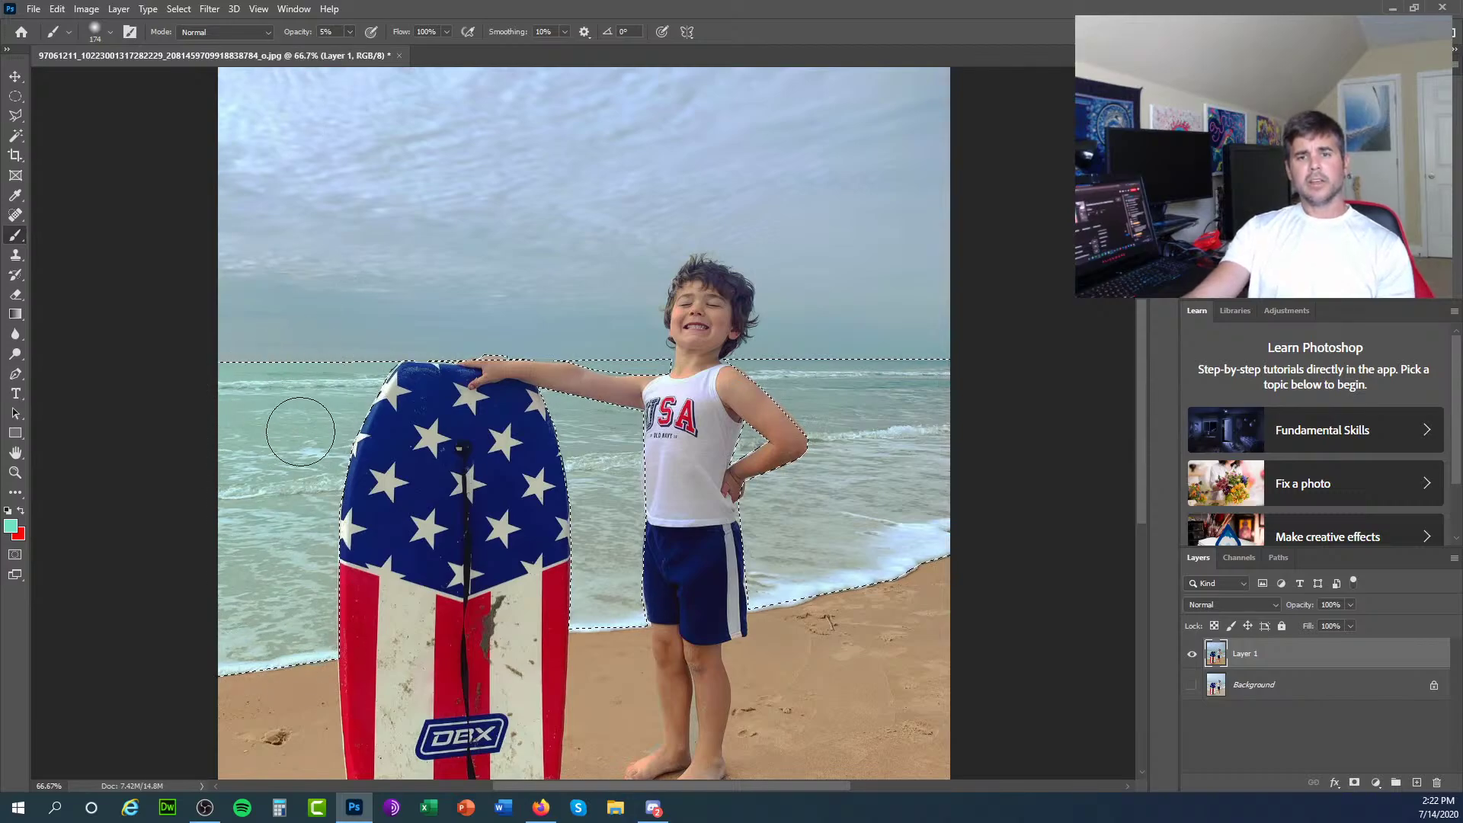
Set the brush opacity to 52% and paint aqua over the selected water between the photo's left edge and the board.
{"action": "left_click", "coordinate": [350, 31]}
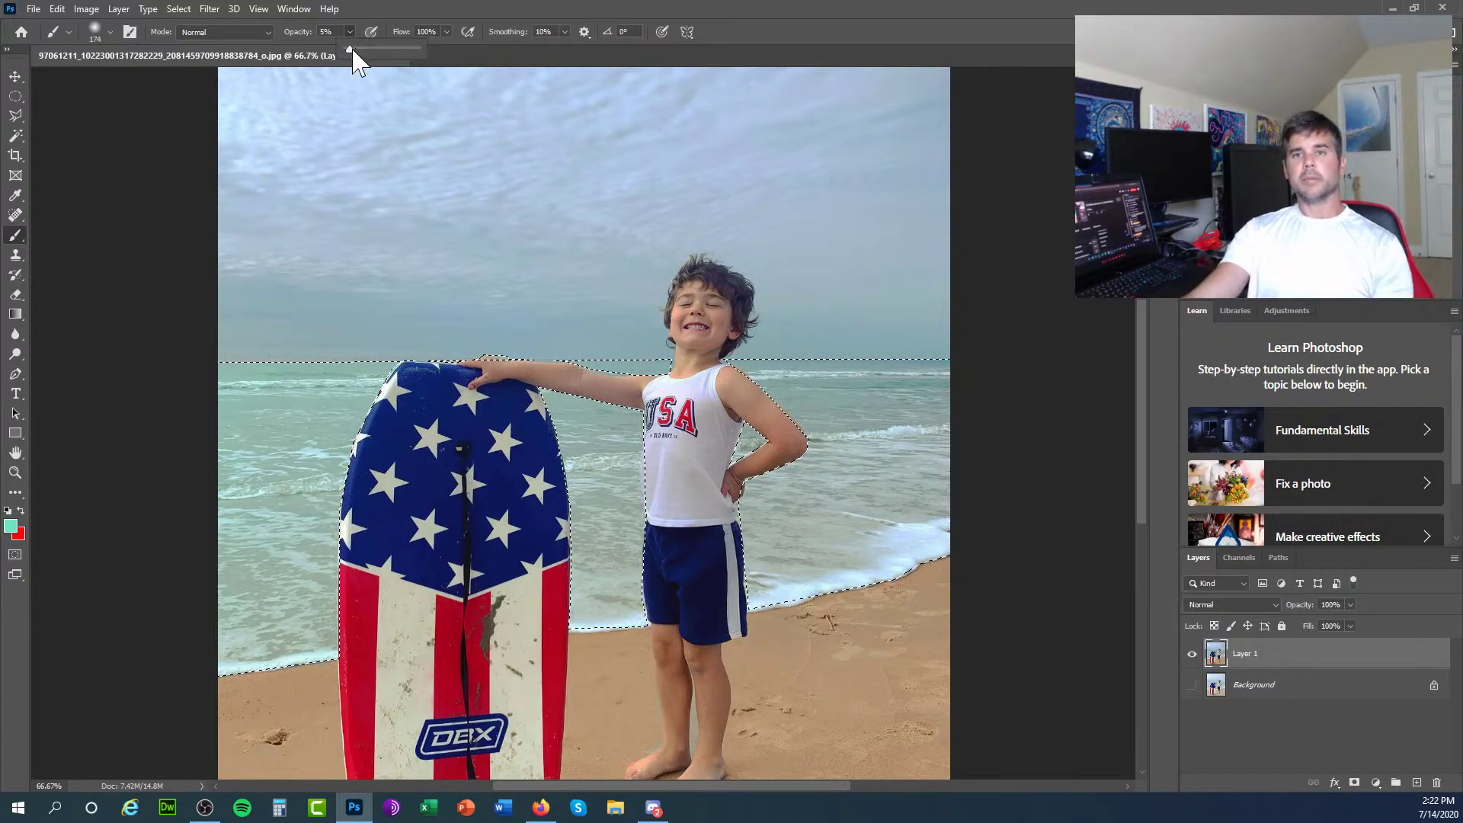
{"action": "left_click_drag", "start_coordinate": [351, 49], "coordinate": [386, 51]}
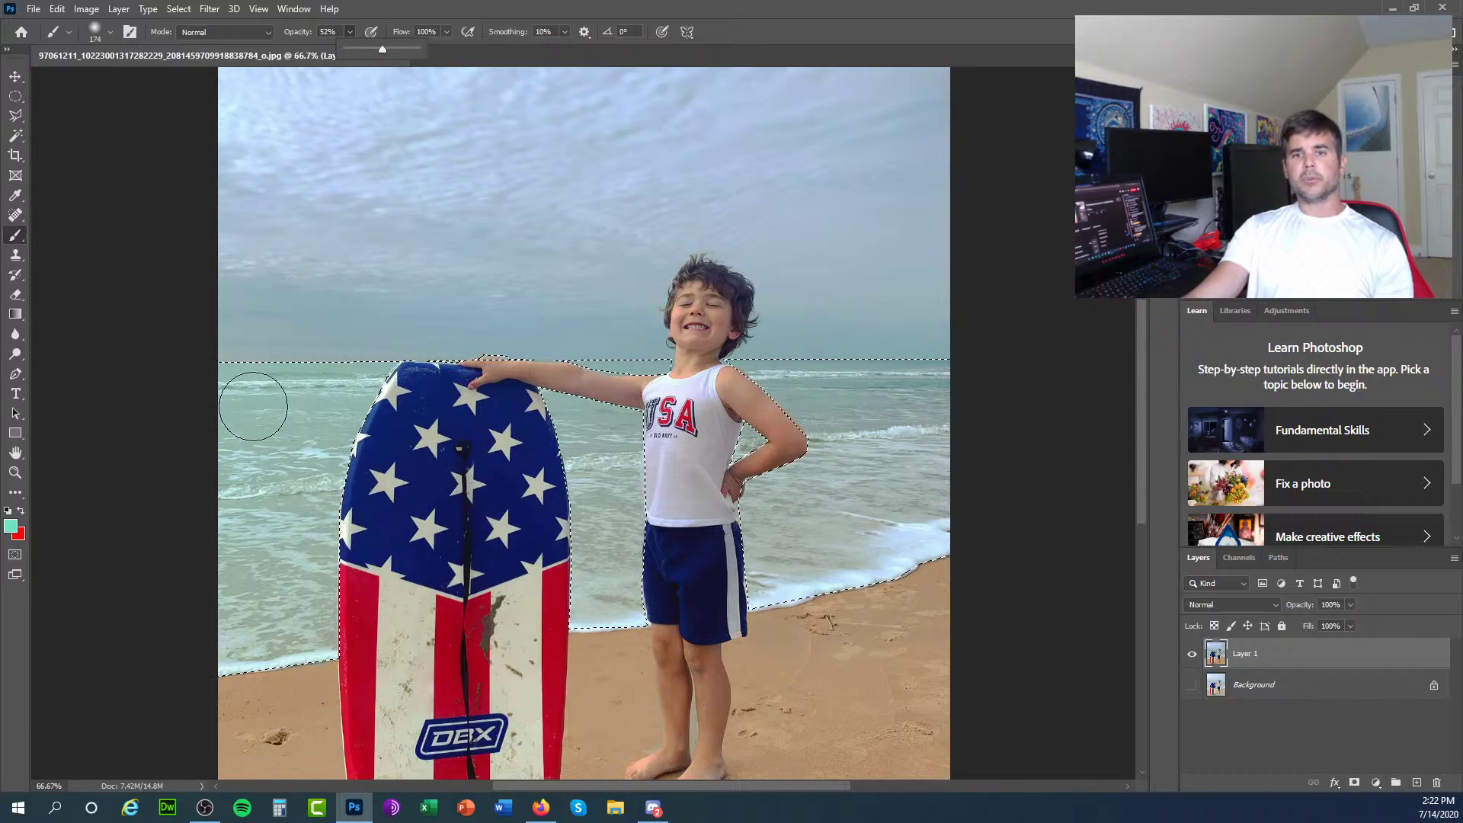
{"action": "mouse_move", "coordinate": [255, 398]}
{"action": "left_mouse_down"}
{"action": "mouse_move", "coordinate": [260, 664]}
{"action": "mouse_move", "coordinate": [252, 379]}
{"action": "mouse_move", "coordinate": [238, 659]}
{"action": "mouse_move", "coordinate": [247, 396]}
{"action": "mouse_move", "coordinate": [234, 626]}
{"action": "mouse_move", "coordinate": [237, 644]}
{"action": "mouse_move", "coordinate": [240, 331]}
{"action": "mouse_move", "coordinate": [247, 624]}
{"action": "mouse_move", "coordinate": [249, 391]}
{"action": "left_mouse_up"}
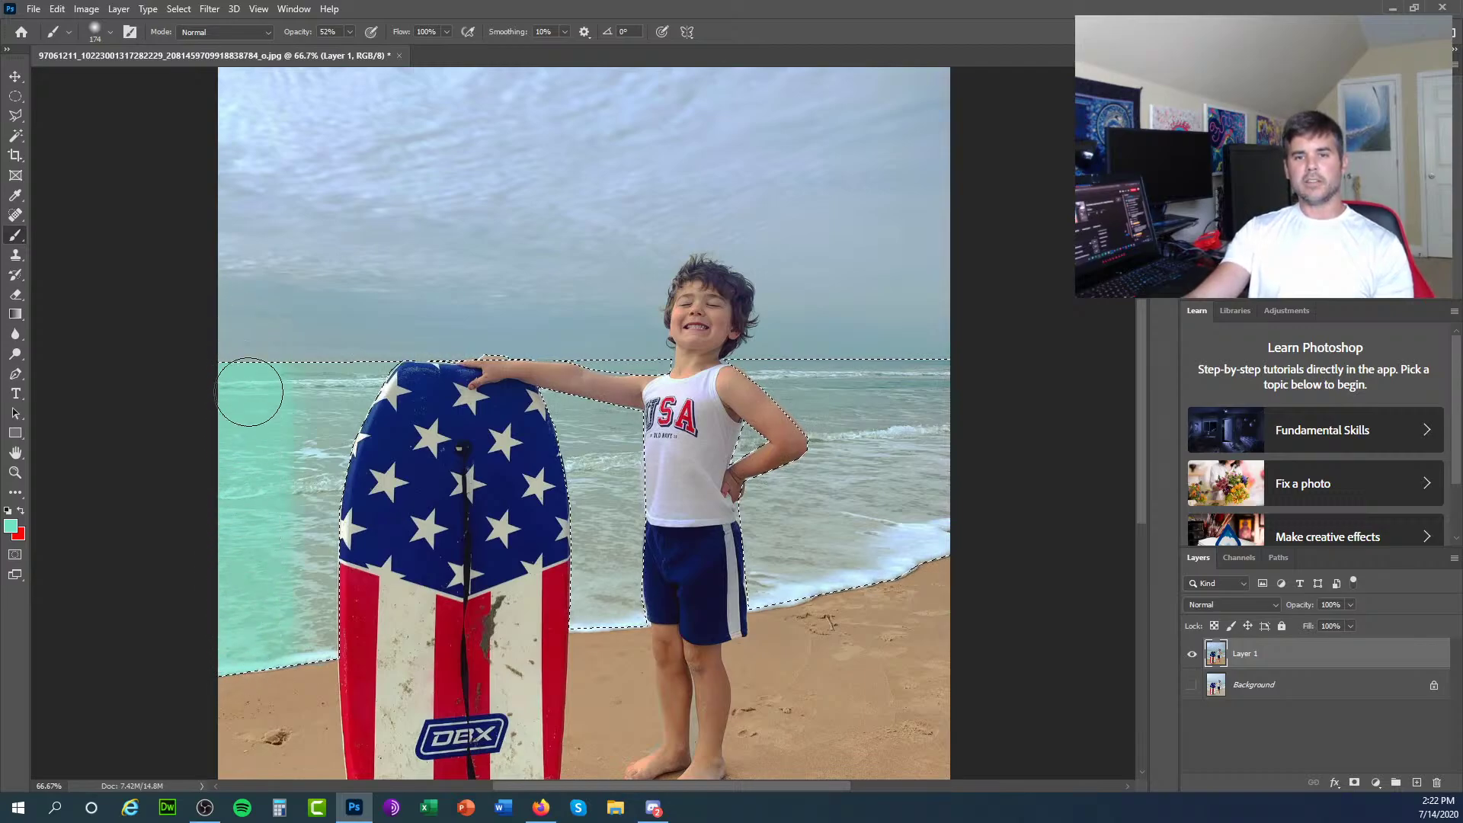
Paint a second aqua stroke over the same strip of water beside the board, and undo that stroke.
{"action": "mouse_move", "coordinate": [250, 341]}
{"action": "left_mouse_down"}
{"action": "mouse_move", "coordinate": [244, 592]}
{"action": "mouse_move", "coordinate": [251, 362]}
{"action": "mouse_move", "coordinate": [252, 599]}
{"action": "mouse_move", "coordinate": [261, 528]}
{"action": "mouse_move", "coordinate": [262, 353]}
{"action": "mouse_move", "coordinate": [270, 636]}
{"action": "mouse_move", "coordinate": [261, 375]}
{"action": "left_mouse_up"}
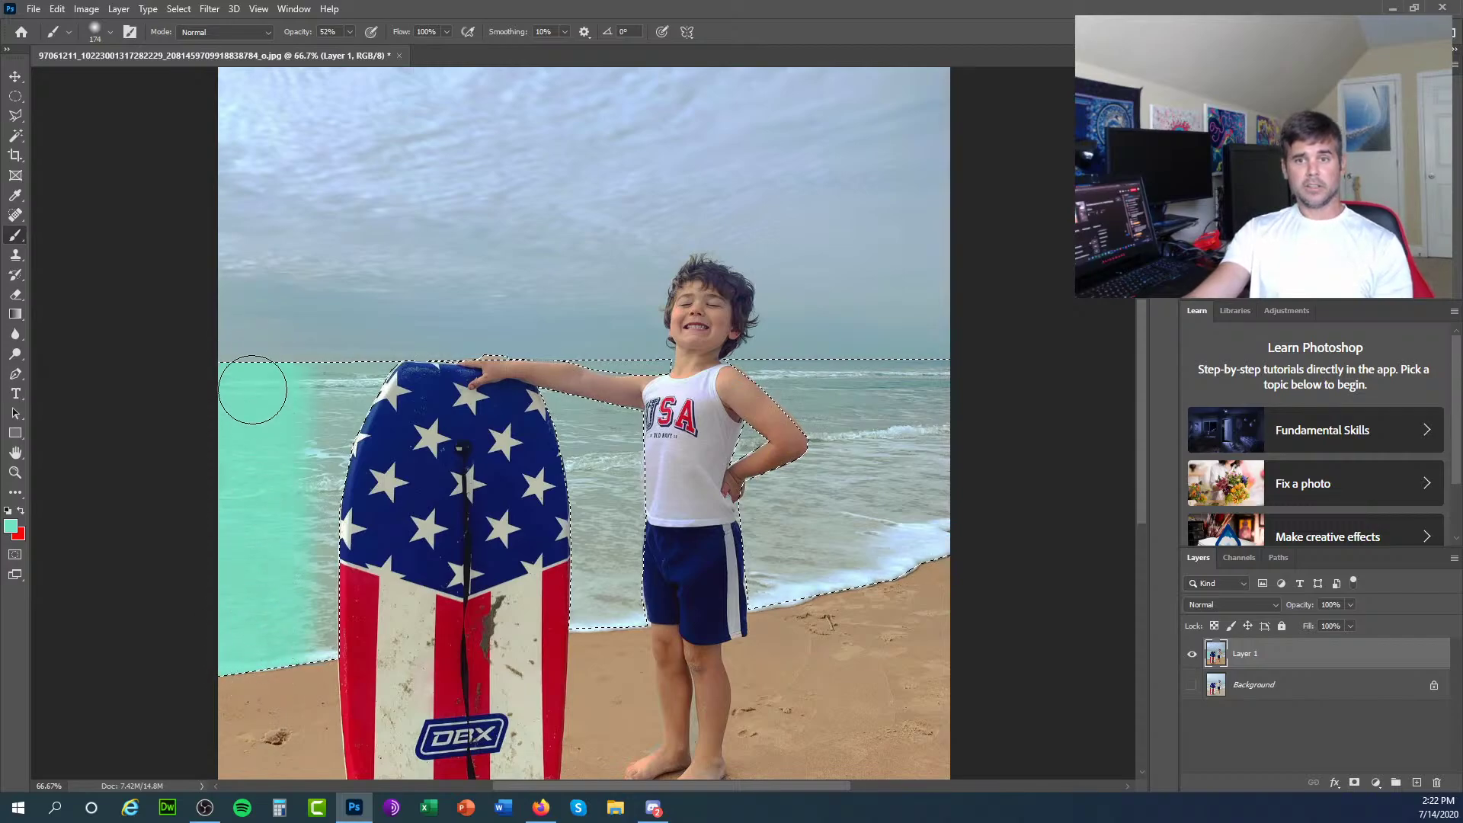
{"action": "left_click", "coordinate": [57, 9]}
{"action": "left_click", "coordinate": [57, 9]}
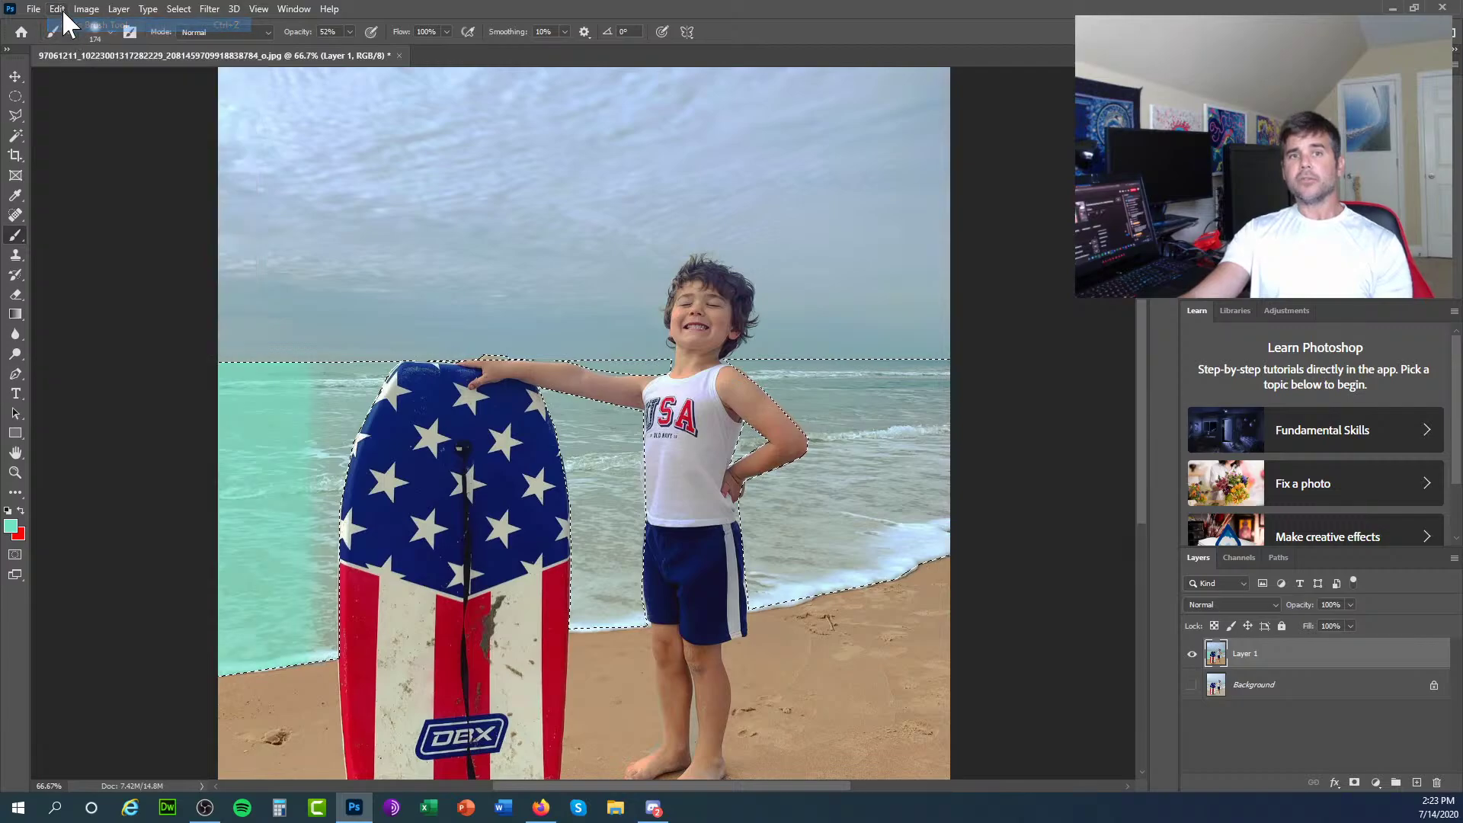
Undo the 52% opacity aqua stroke and paint aqua over all the selected water at 19% brush opacity.
{"action": "left_click", "coordinate": [57, 8]}
{"action": "left_click", "coordinate": [84, 24]}
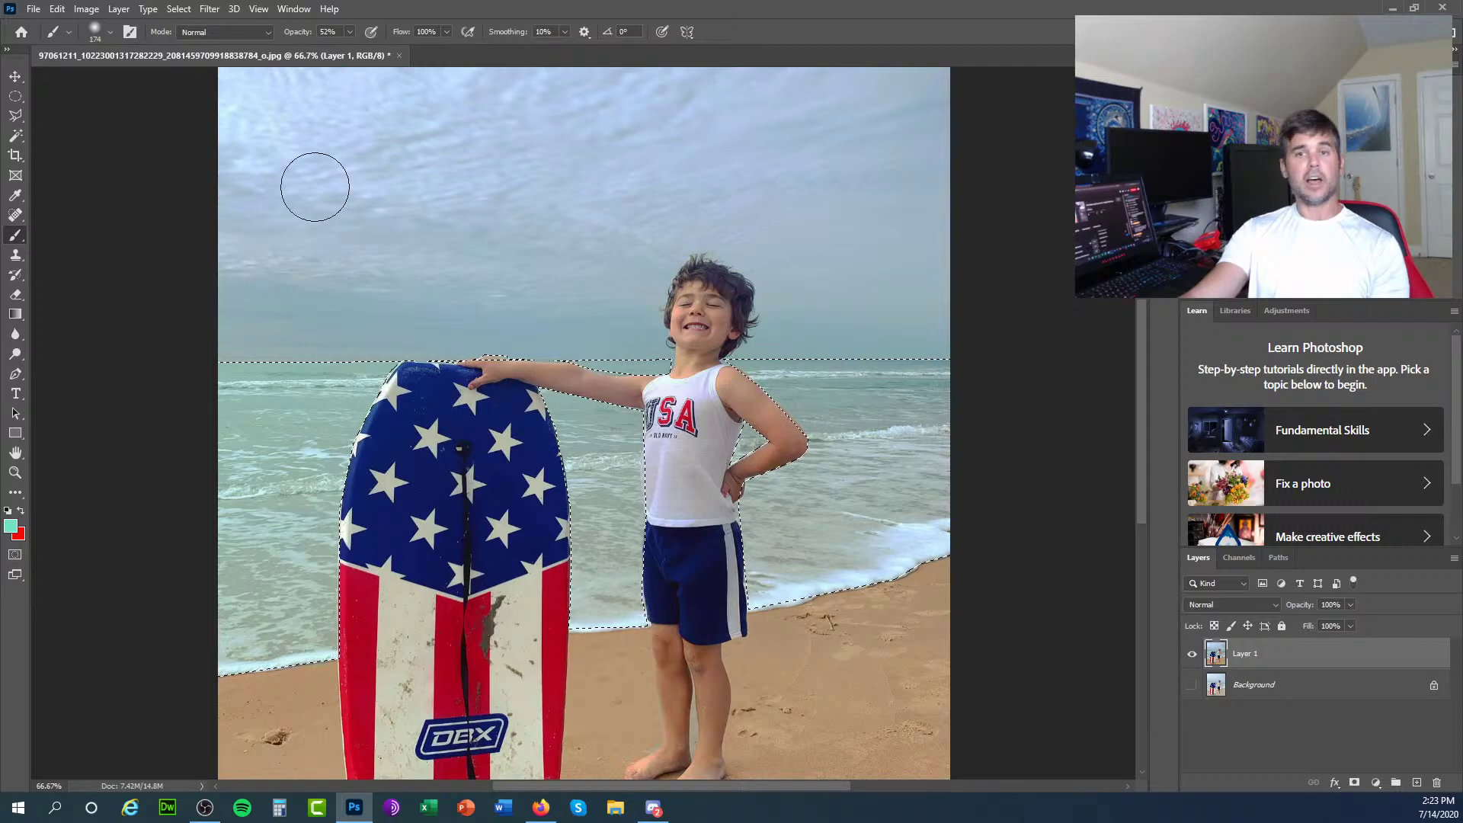
{"action": "left_click_drag", "start_coordinate": [349, 33], "coordinate": [328, 55]}
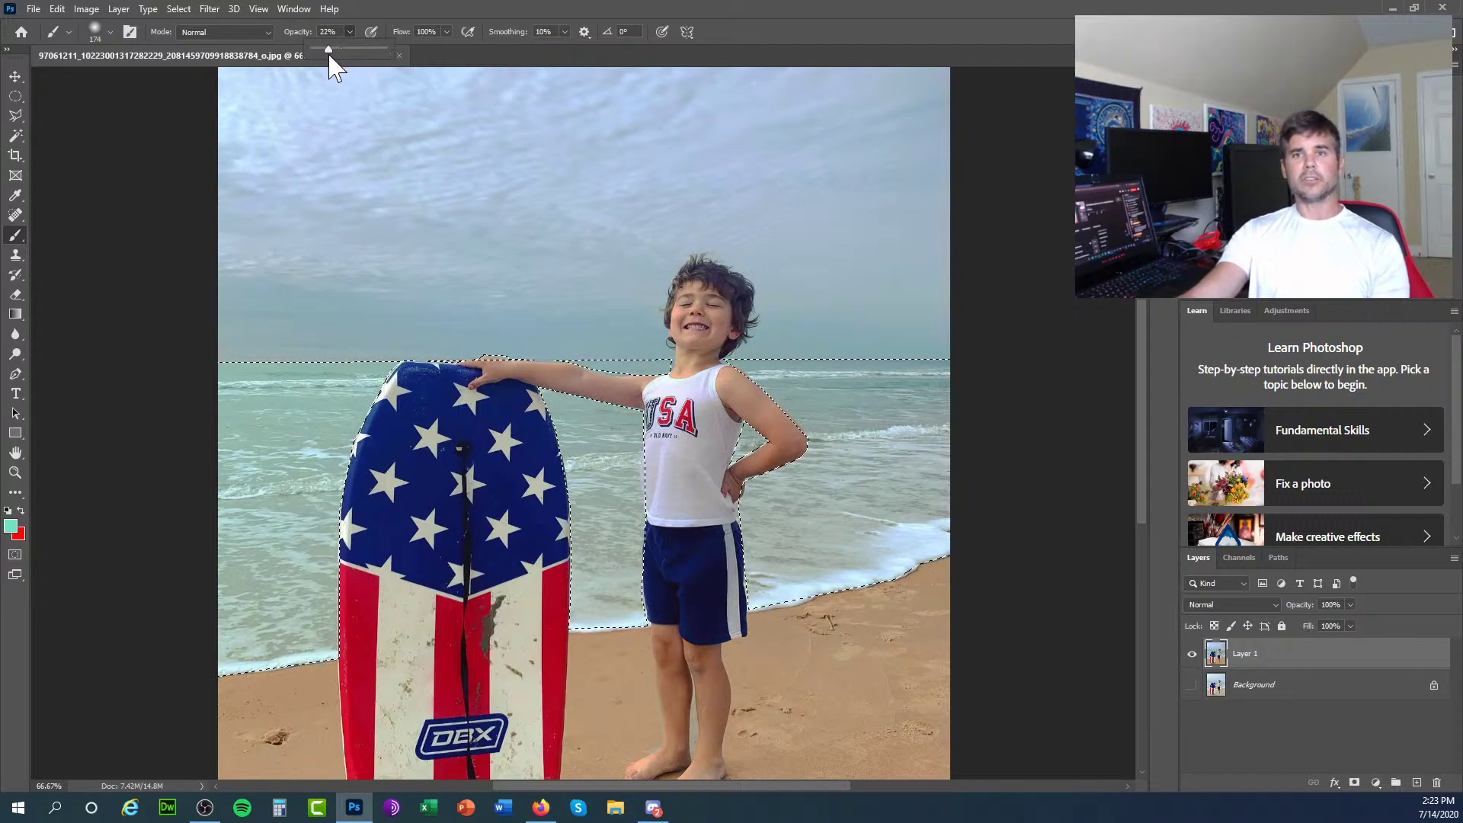
{"action": "mouse_move", "coordinate": [238, 398]}
{"action": "left_mouse_down"}
{"action": "mouse_move", "coordinate": [452, 385]}
{"action": "mouse_move", "coordinate": [199, 429]}
{"action": "mouse_move", "coordinate": [176, 480]}
{"action": "mouse_move", "coordinate": [342, 512]}
{"action": "mouse_move", "coordinate": [364, 557]}
{"action": "left_mouse_up"}
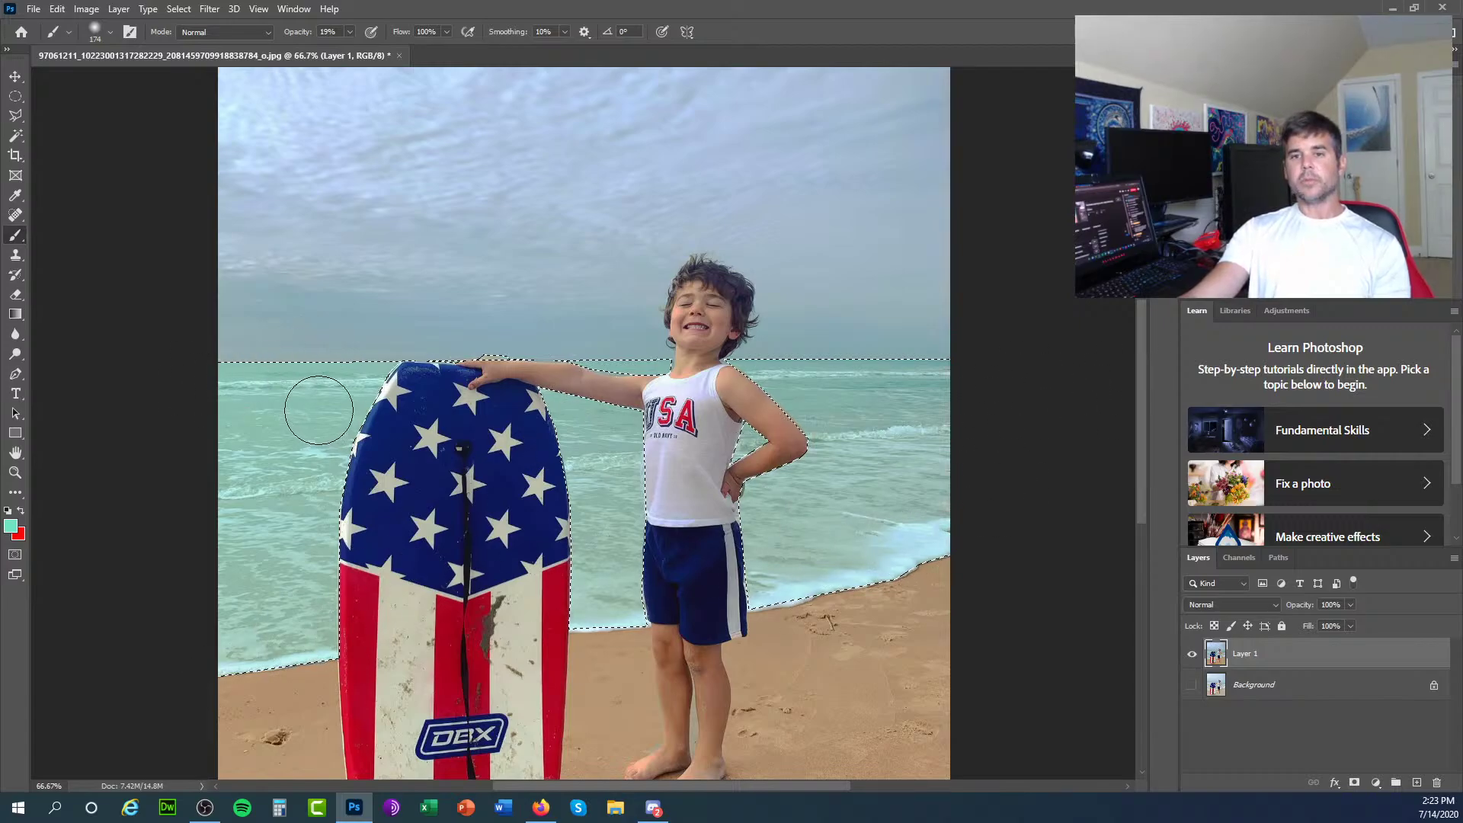
Undo and redo the aqua brushwork to compare the water with and without the tint.
{"action": "left_click", "coordinate": [57, 8]}
{"action": "left_click", "coordinate": [76, 26]}
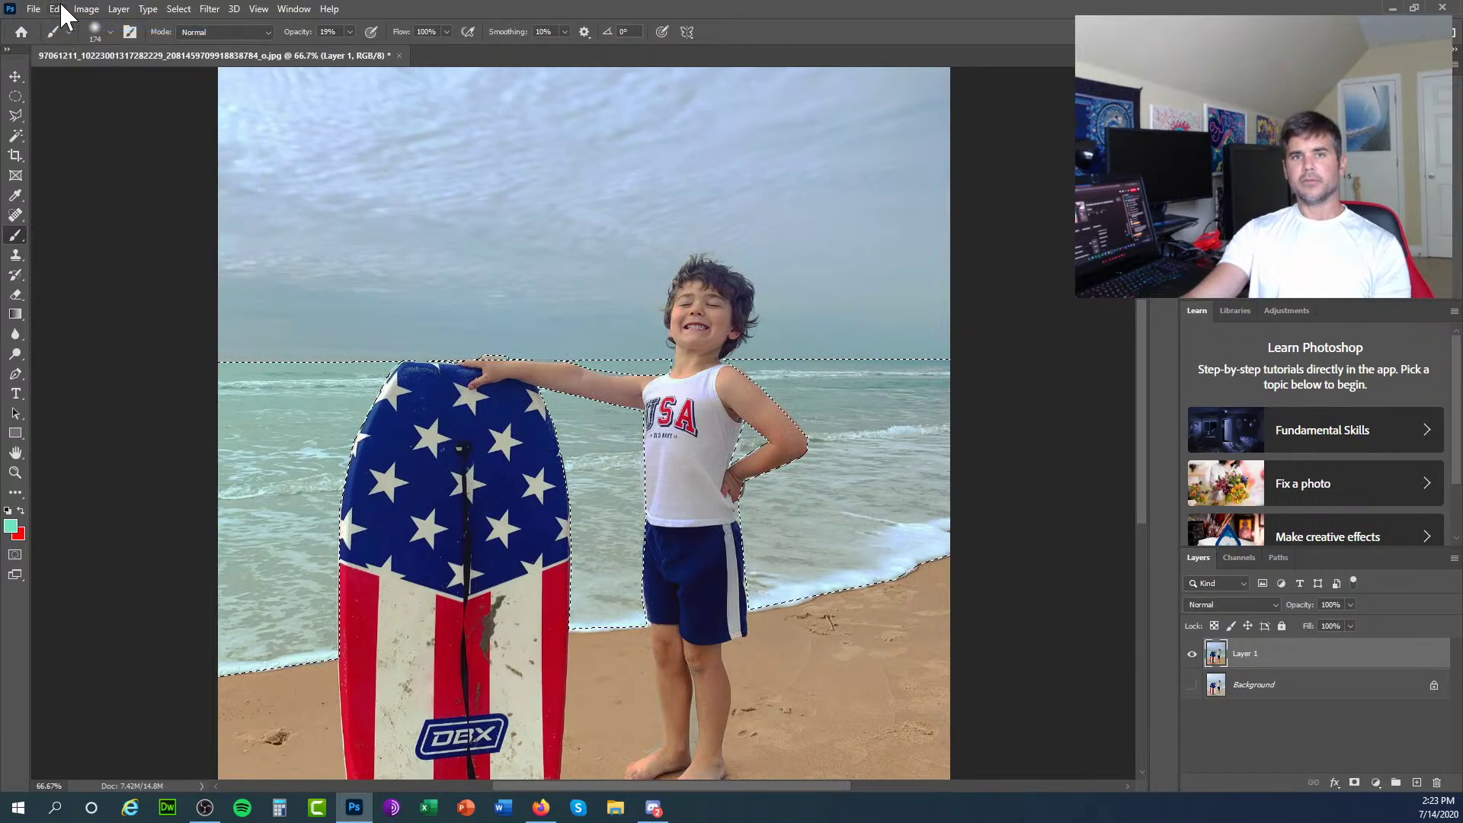
{"action": "left_click", "coordinate": [57, 9]}
{"action": "left_click", "coordinate": [69, 39]}
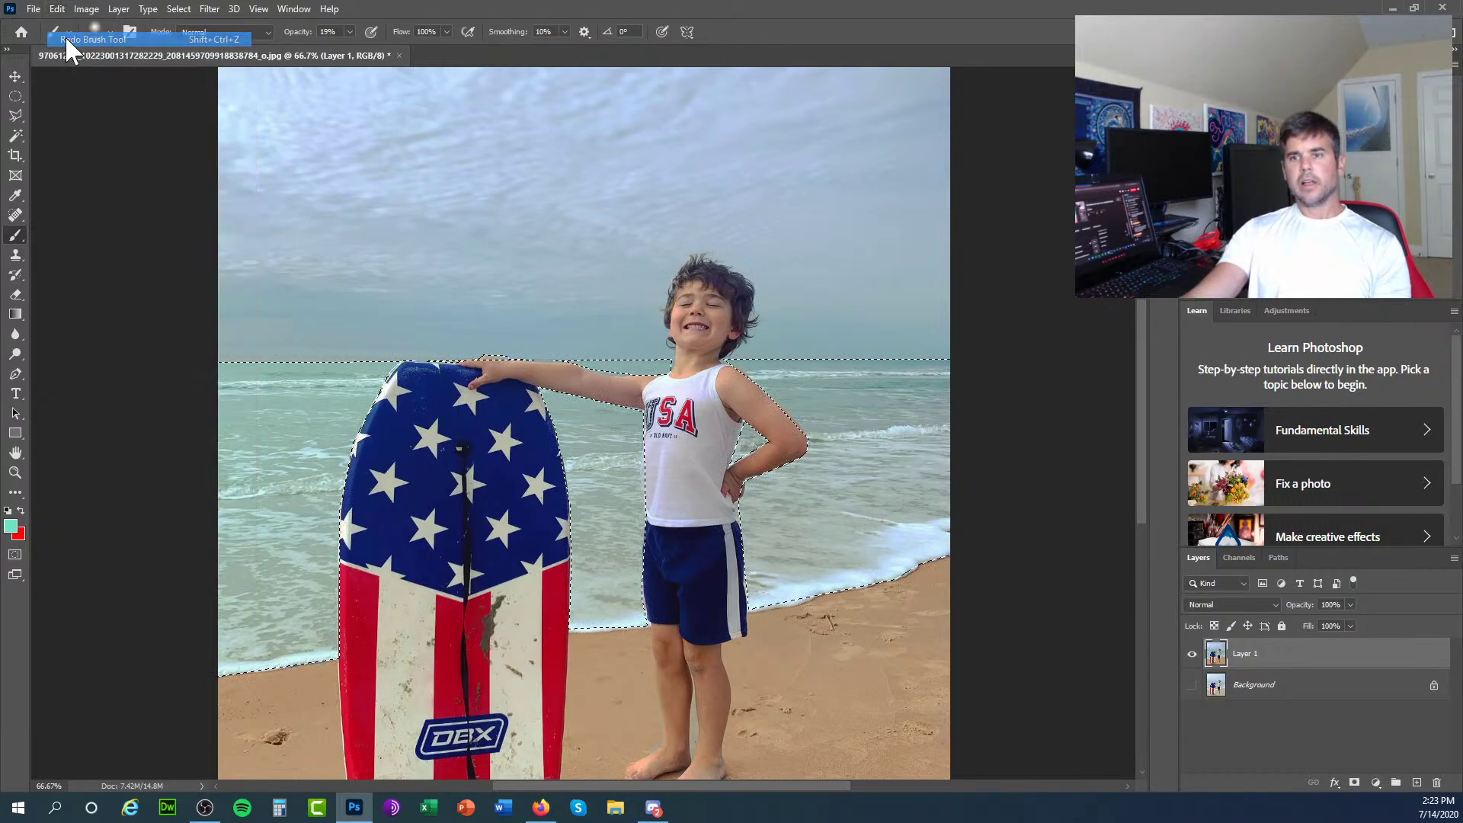
{"action": "left_click", "coordinate": [57, 8]}
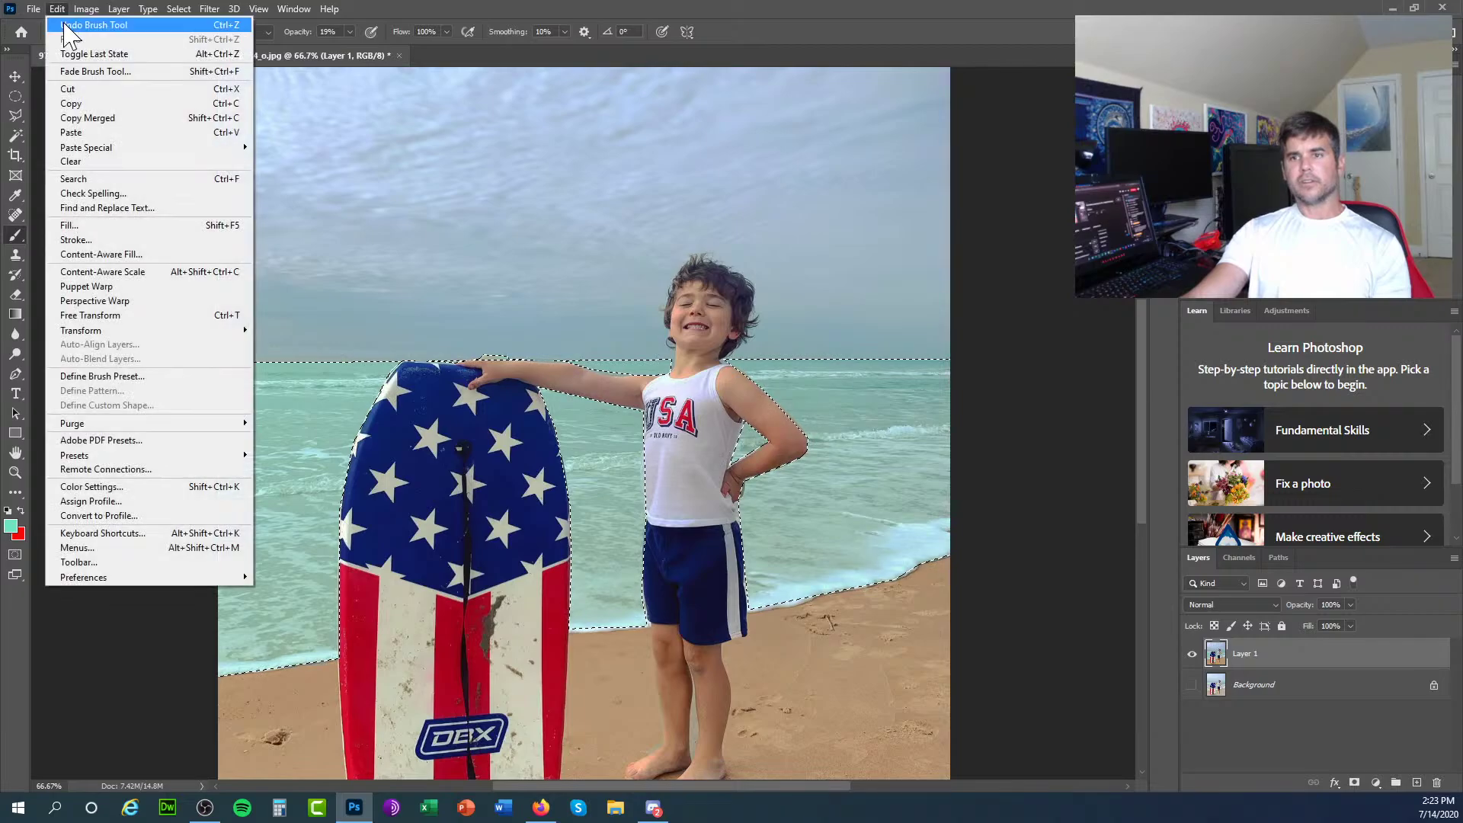
{"action": "left_click", "coordinate": [68, 25]}
{"action": "left_click", "coordinate": [57, 8]}
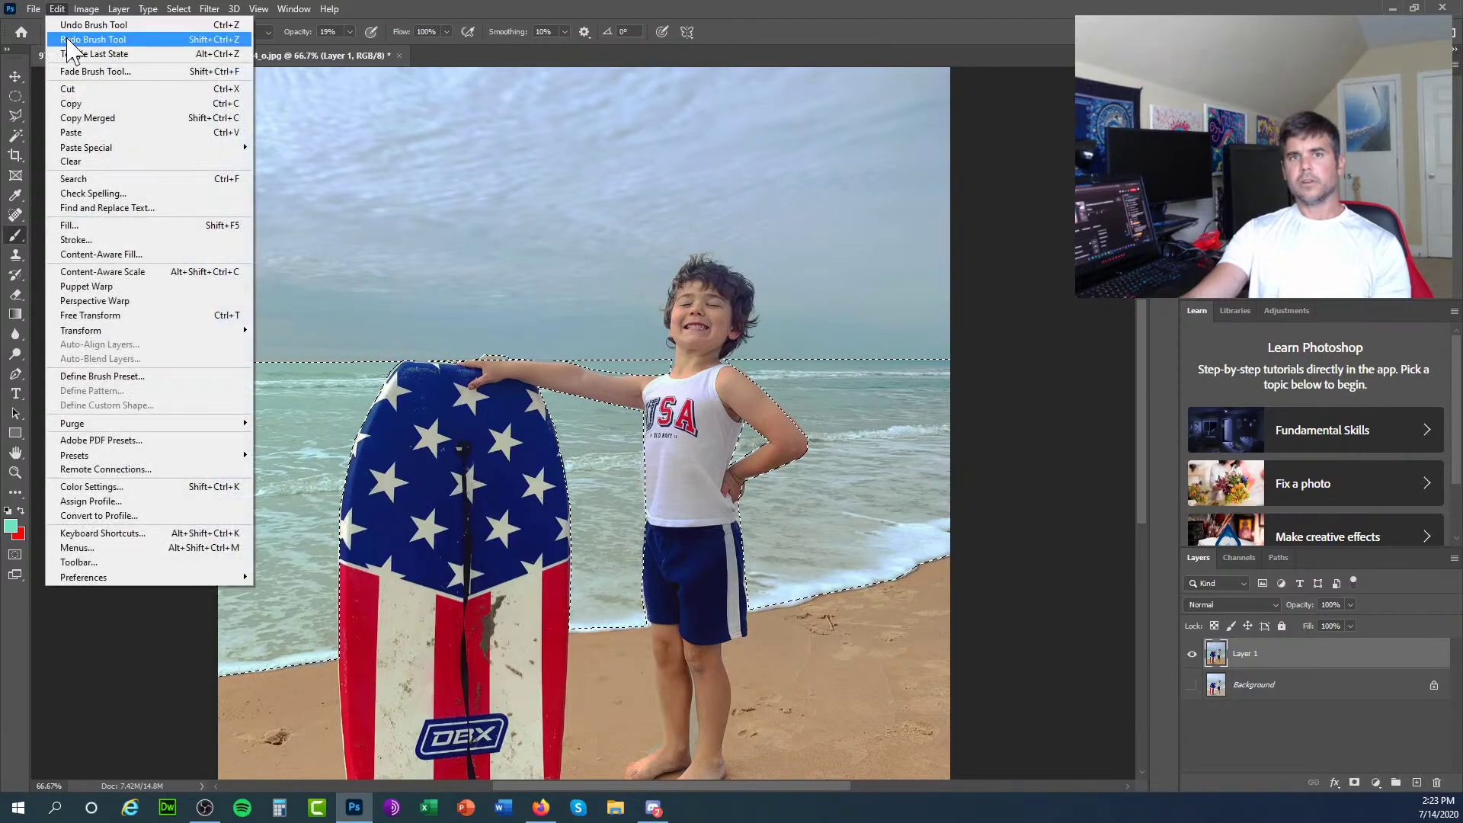
{"action": "left_click", "coordinate": [69, 39]}
Clear the selection around the water.
{"action": "left_click", "coordinate": [15, 98]}
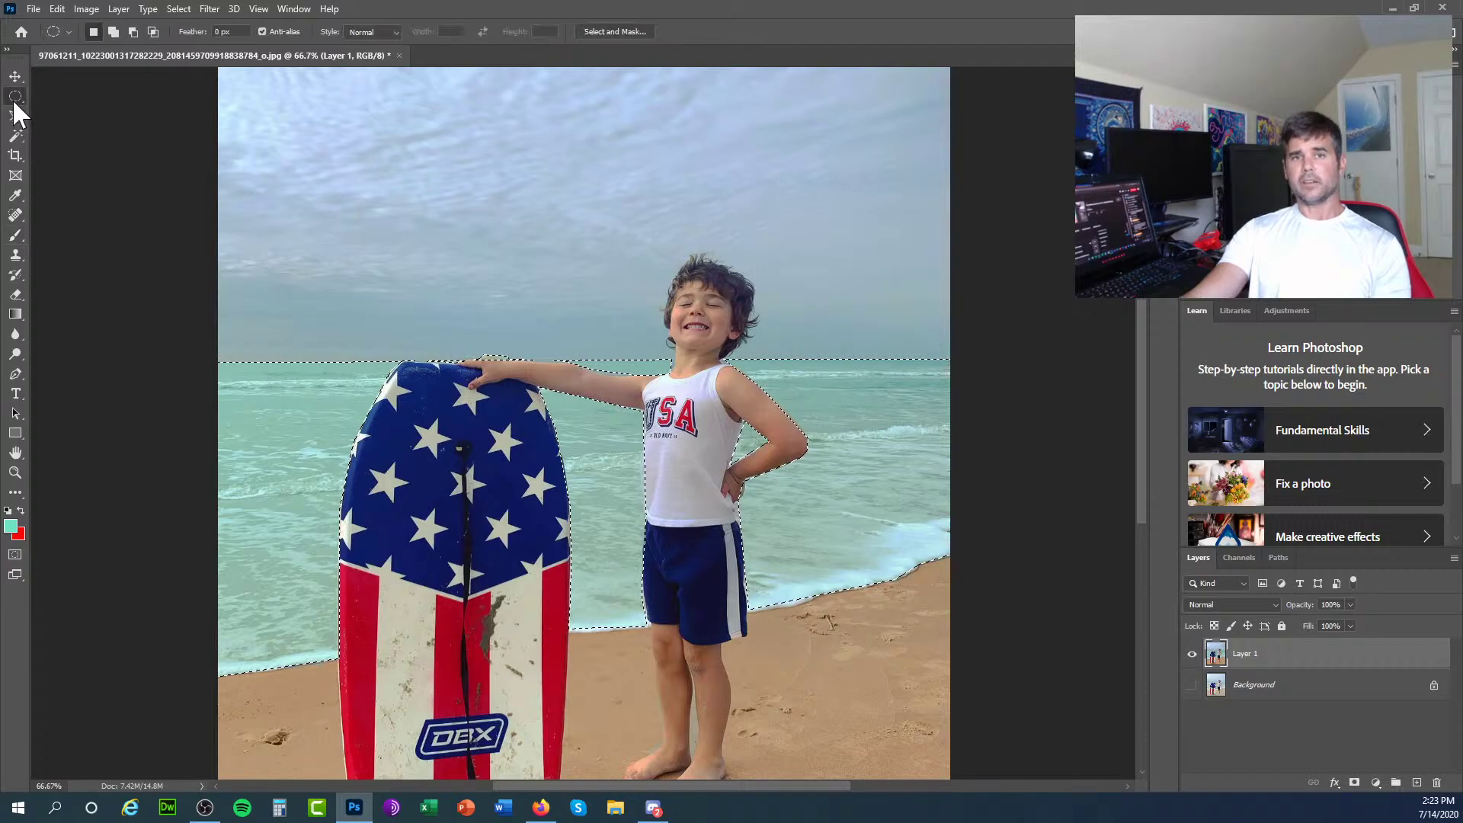
{"action": "key", "text": "ctrl+d"}
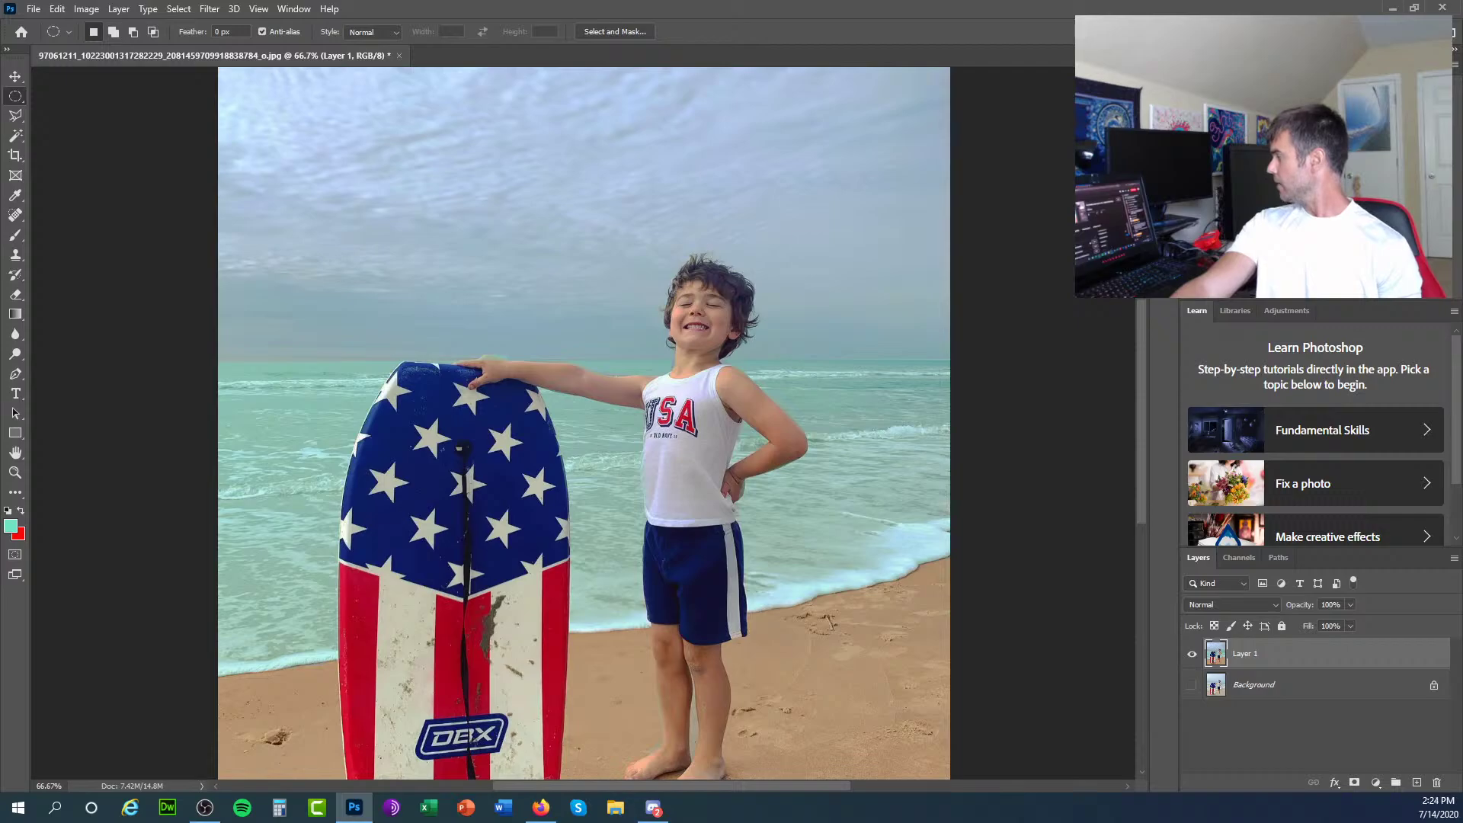
{"action": "key", "text": "alt+Tab"}
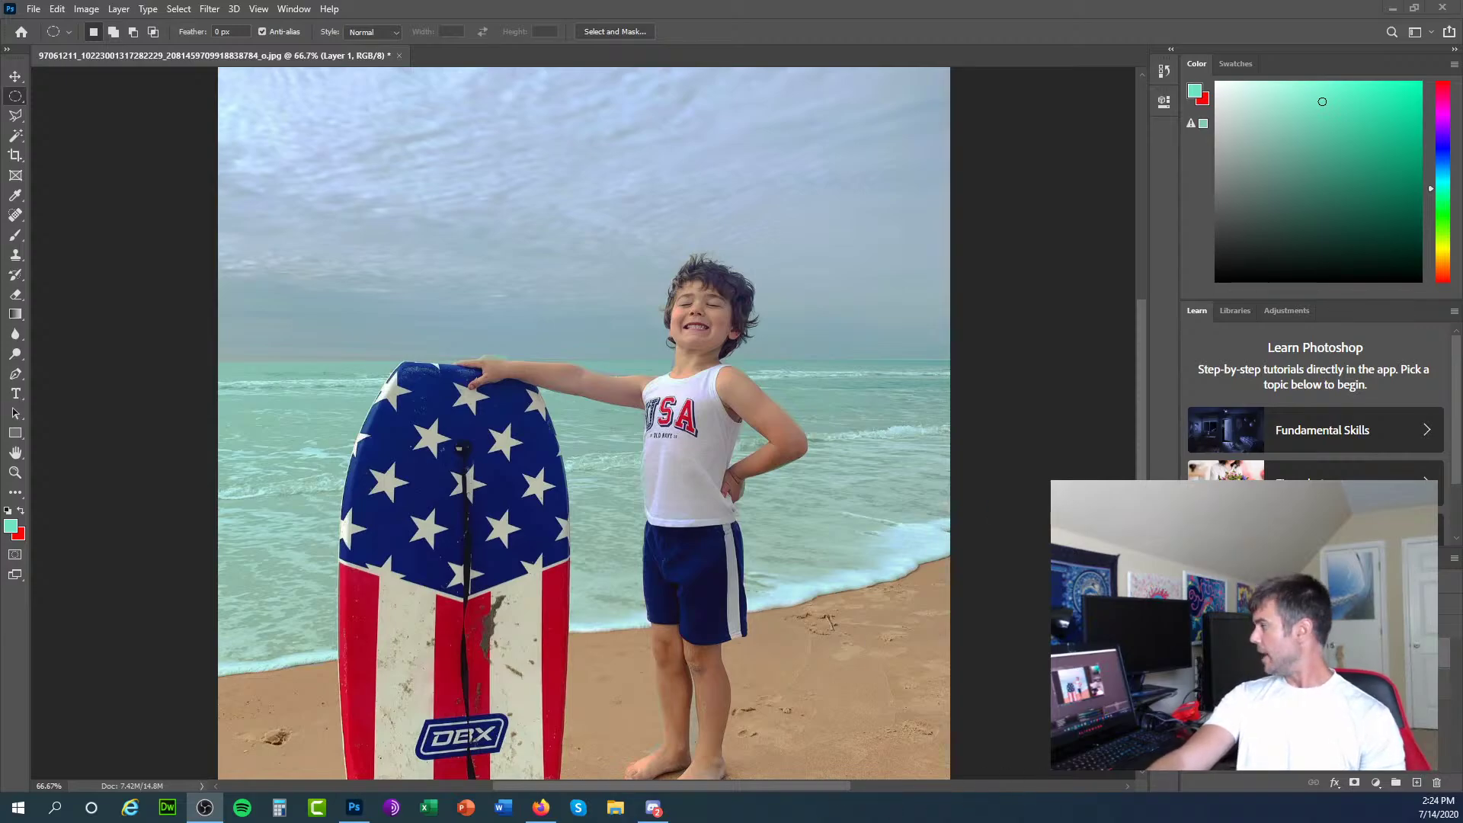
{"action": "key", "text": "alt+Tab"}
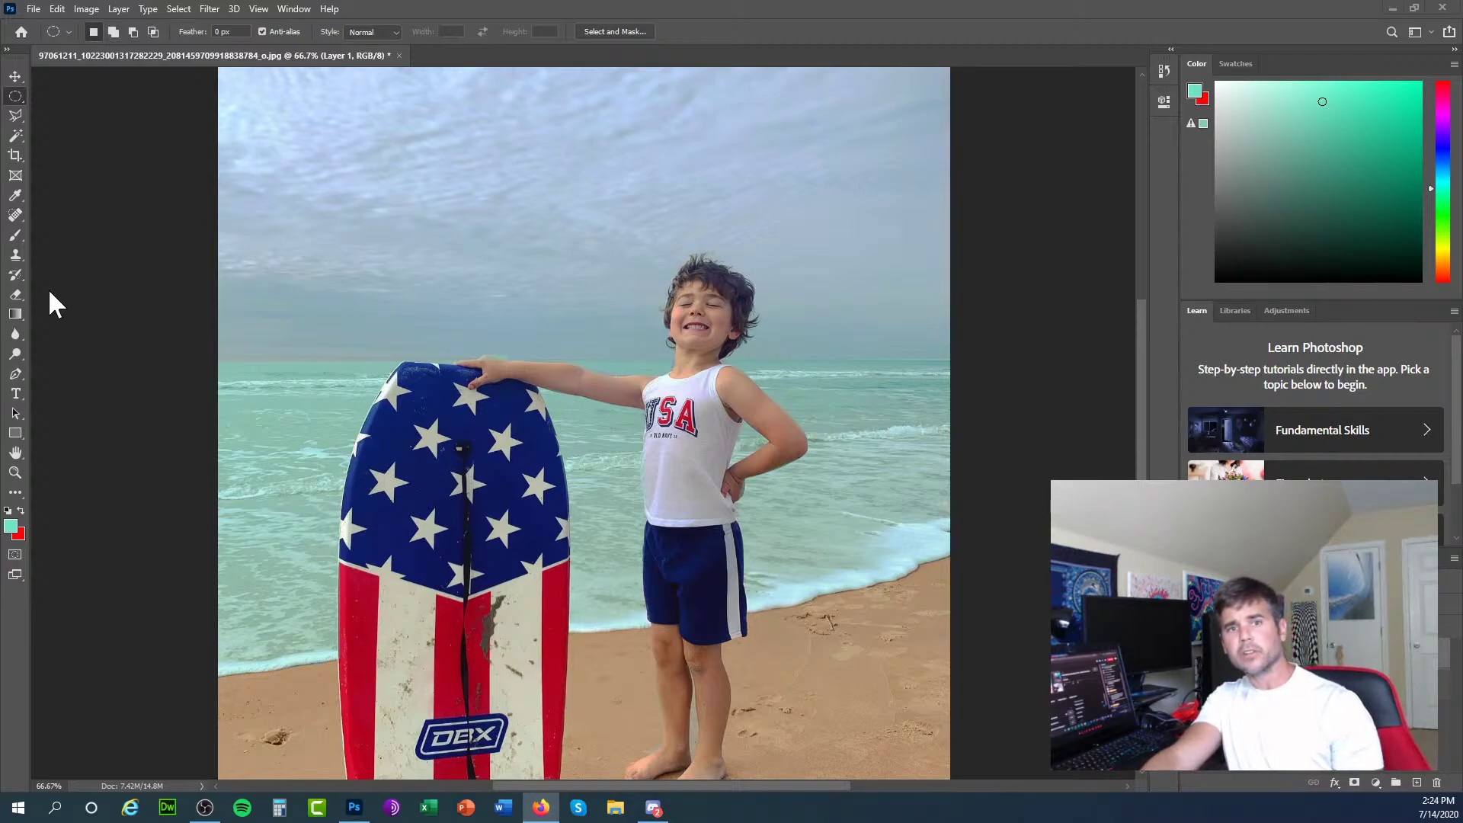
Start a Polygonal Lasso outline of the sky, following the horizon from the photo's left edge and around the boy's hair.
{"action": "left_click", "coordinate": [16, 115]}
{"action": "right_click", "coordinate": [16, 115]}
{"action": "left_click", "coordinate": [61, 125]}
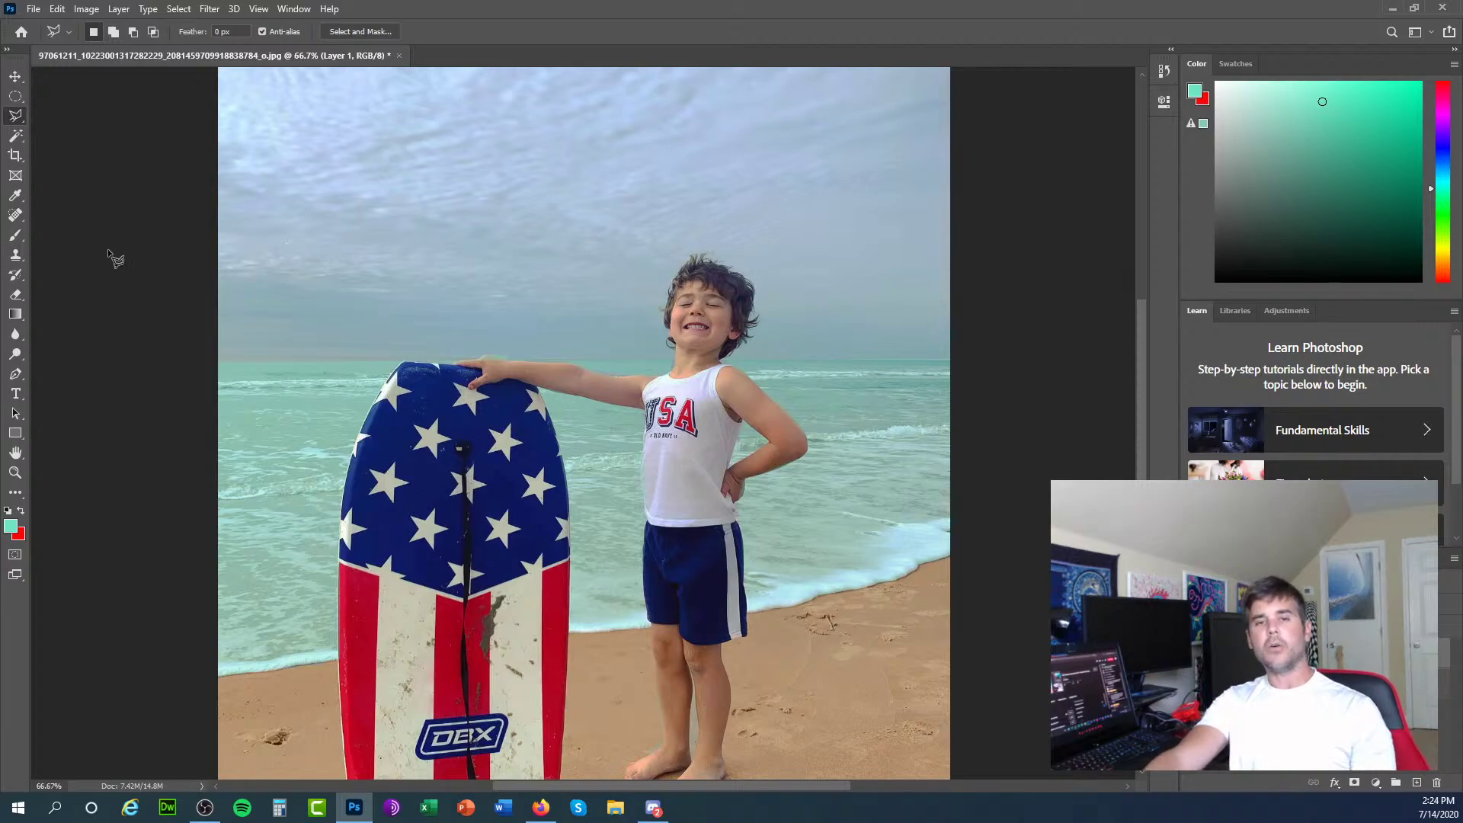
{"action": "left_click", "coordinate": [96, 267]}
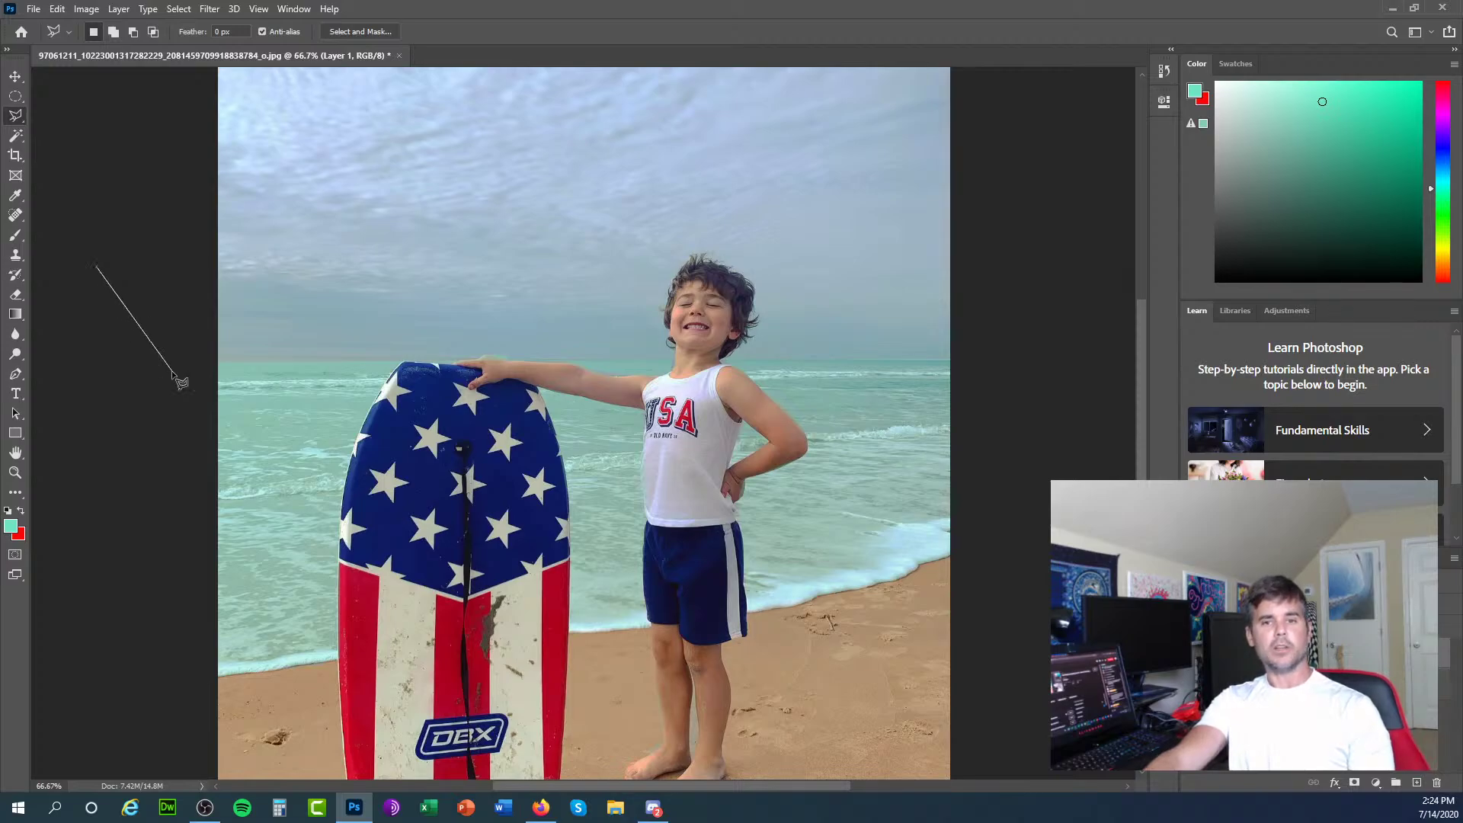
{"action": "left_click", "coordinate": [218, 364]}
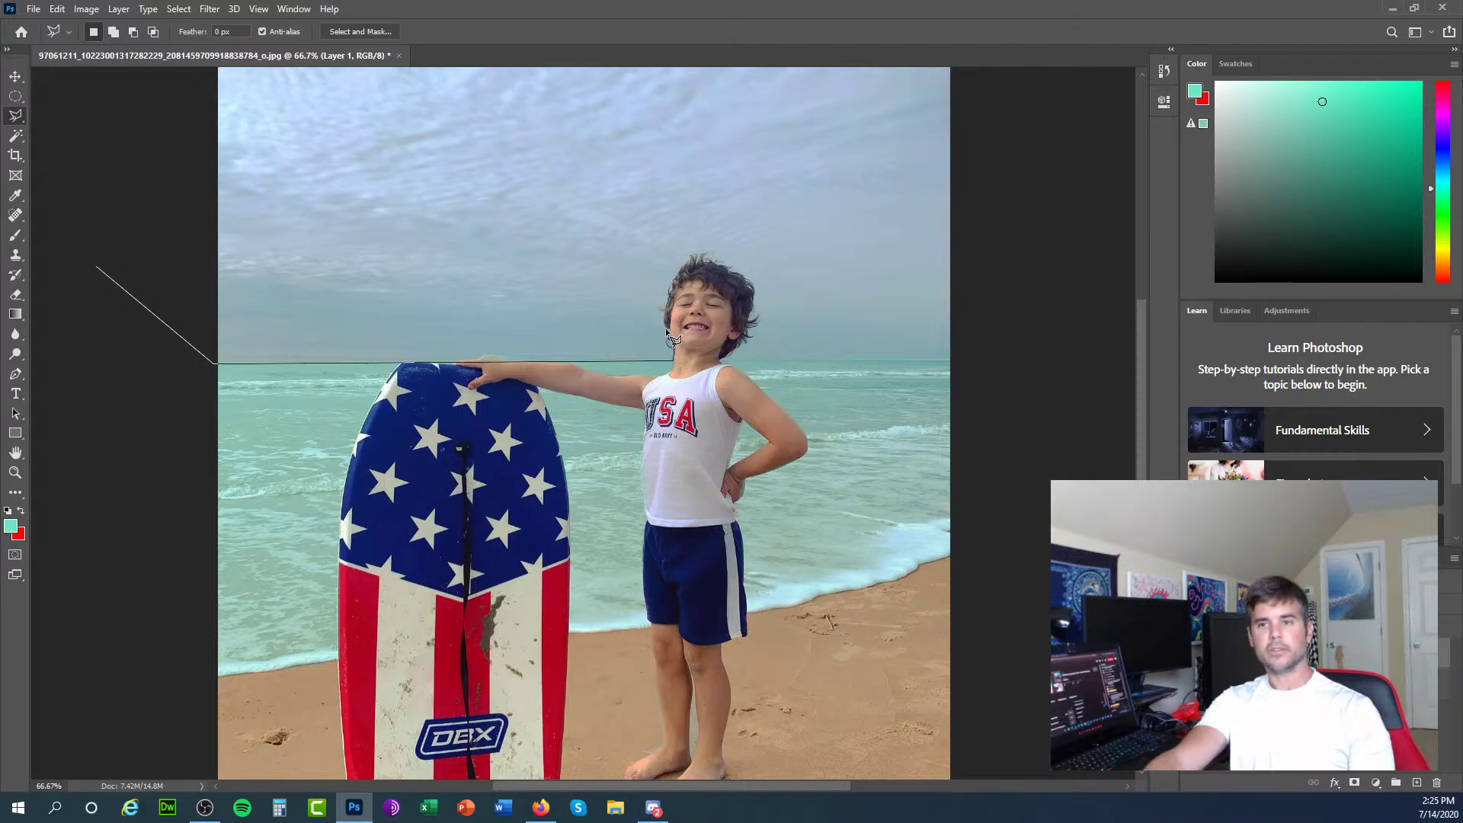
{"action": "left_click", "coordinate": [678, 271]}
{"action": "left_click", "coordinate": [697, 254]}
{"action": "left_click", "coordinate": [757, 288]}
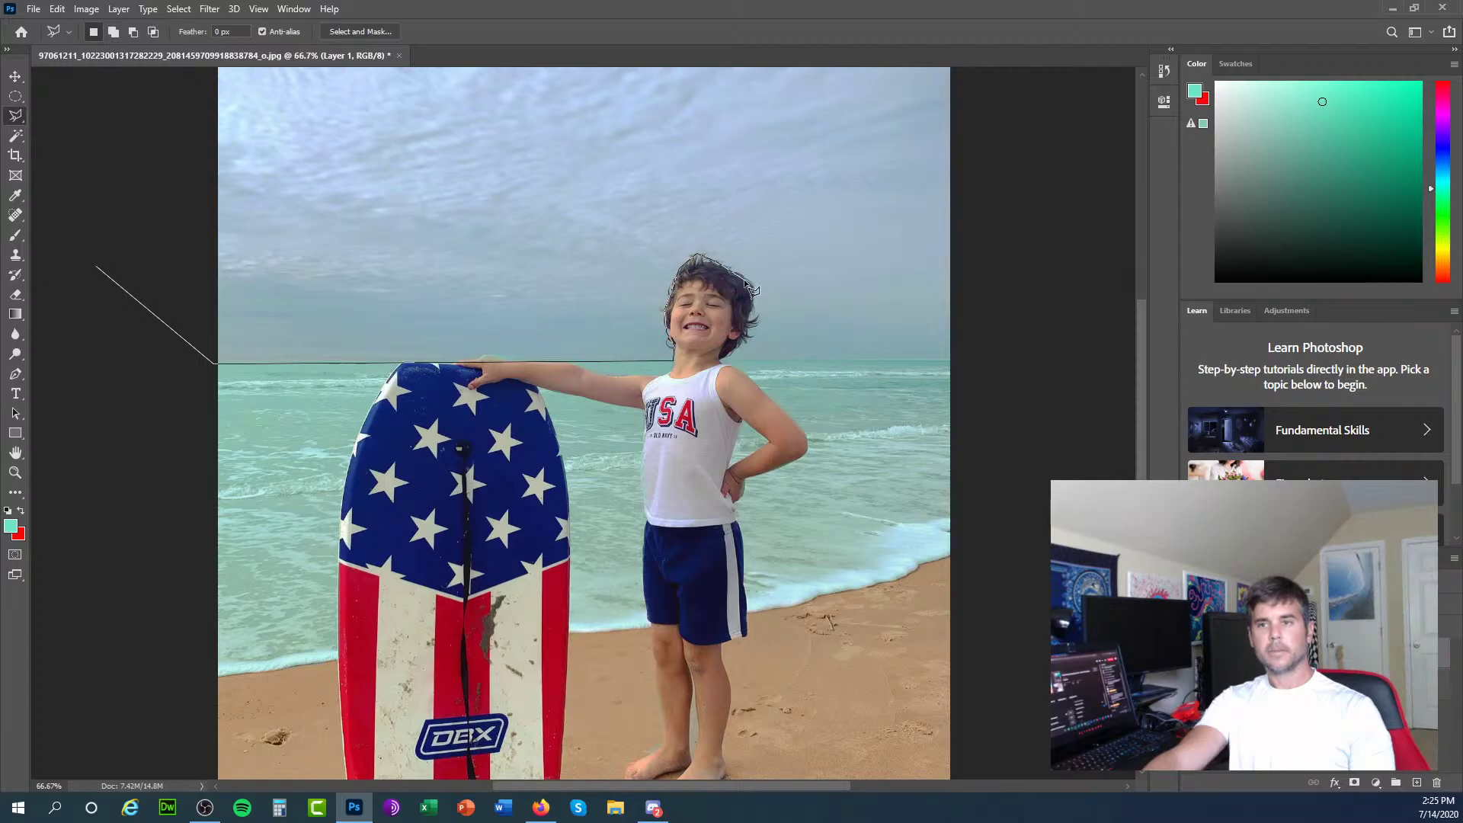
{"action": "left_click", "coordinate": [758, 305]}
{"action": "left_click", "coordinate": [754, 324]}
{"action": "left_click", "coordinate": [740, 341]}
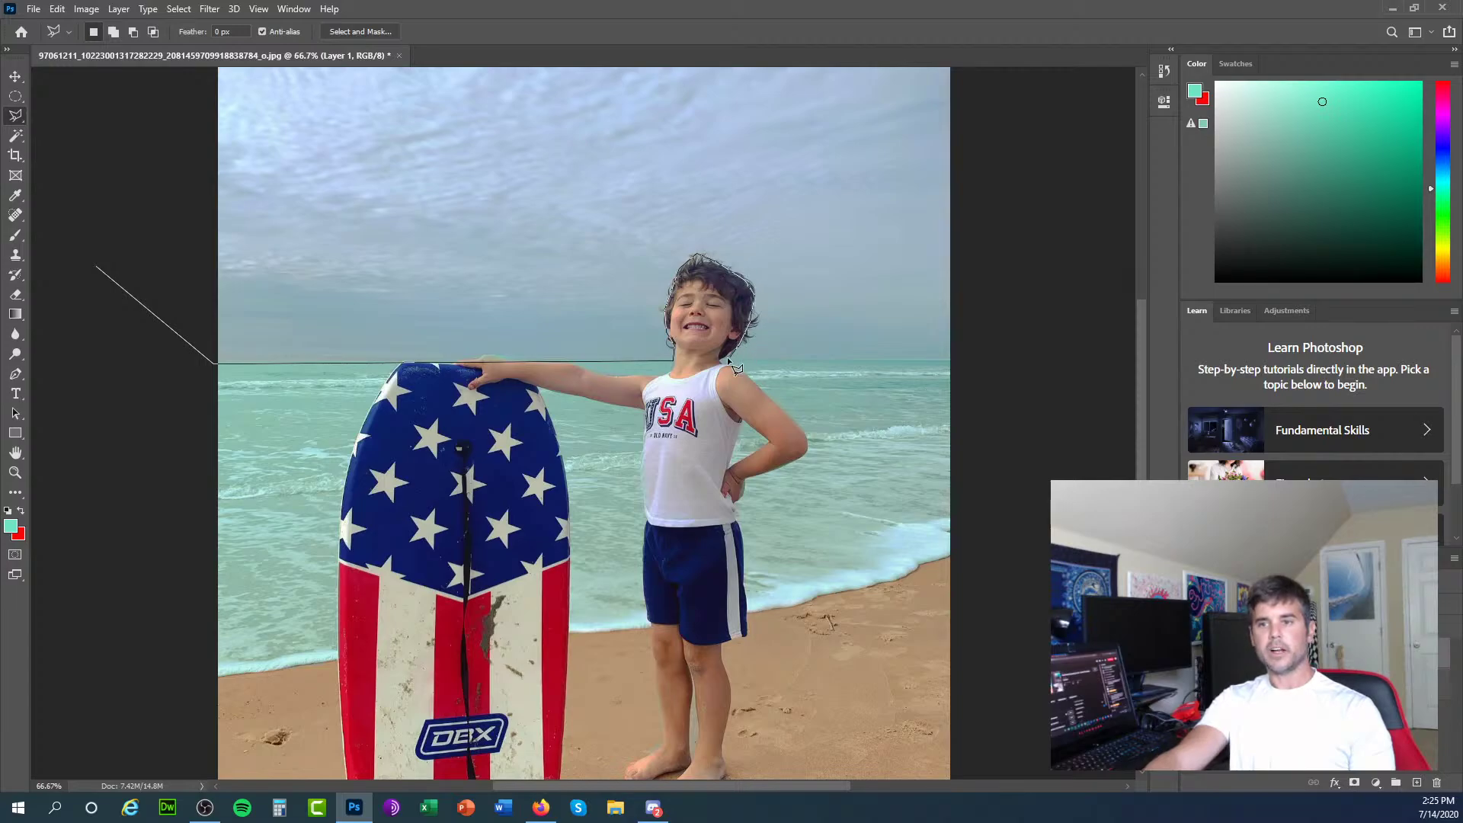
{"action": "left_click", "coordinate": [721, 358]}
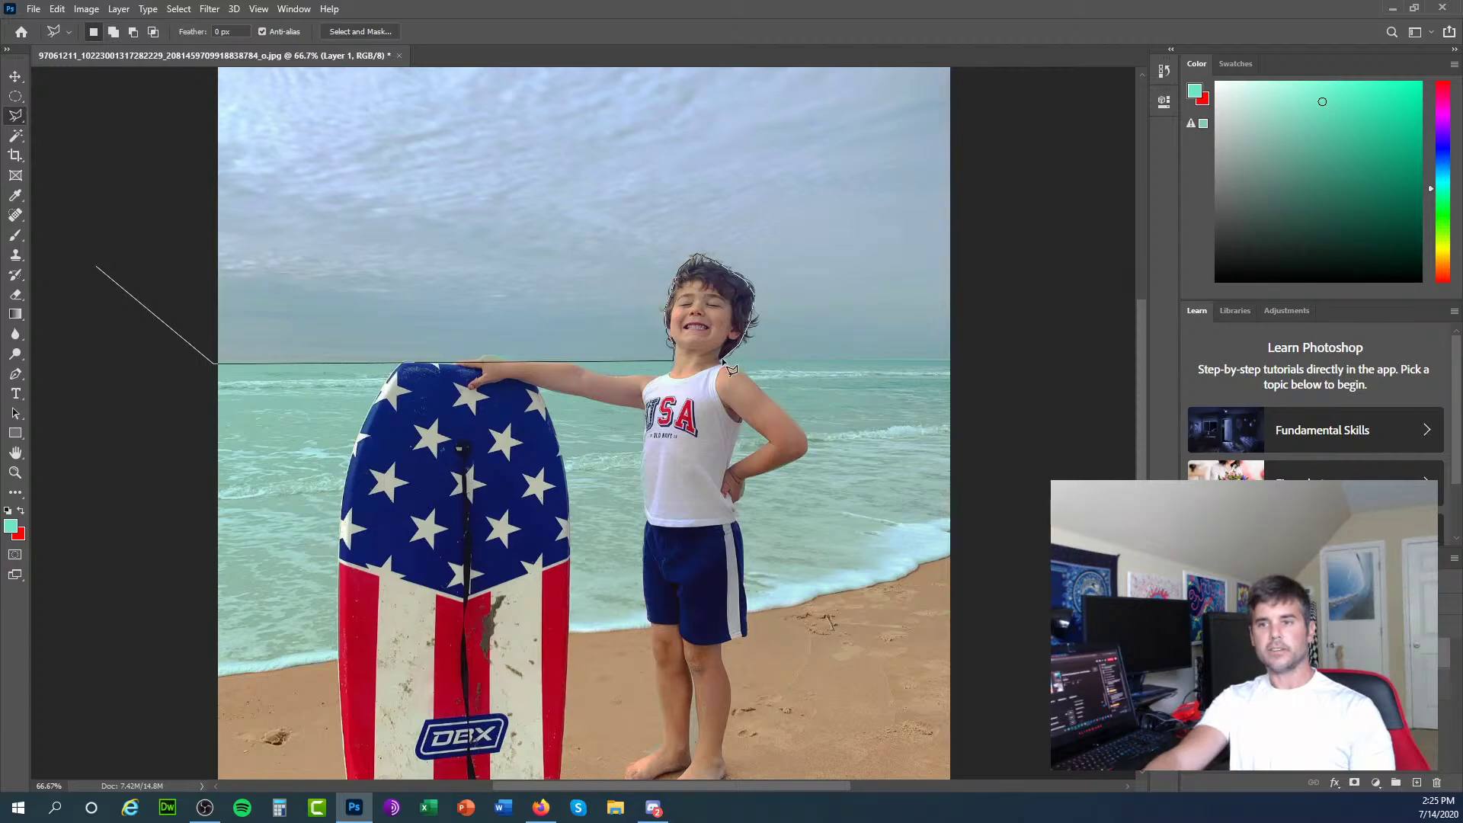
Continue the lasso along the horizon past the photo's right edge and around the outside of the sky, closing the selection.
{"action": "left_click", "coordinate": [966, 361]}
{"action": "scroll", "coordinate": [983, 95], "scroll_direction": "up", "scroll_amount": 2}
{"action": "left_click", "coordinate": [974, 76]}
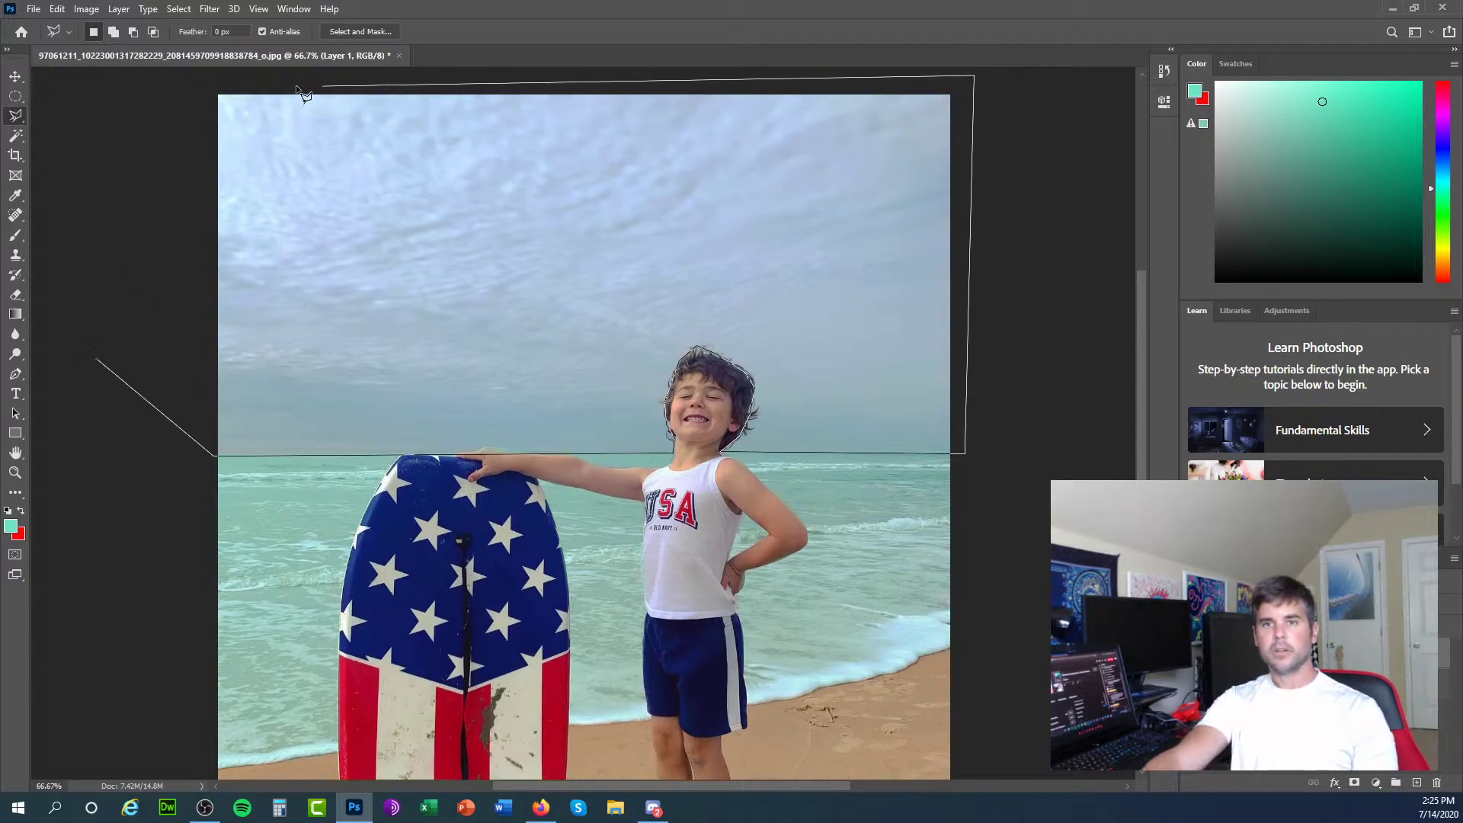
{"action": "left_click", "coordinate": [165, 89]}
{"action": "left_click", "coordinate": [98, 356]}
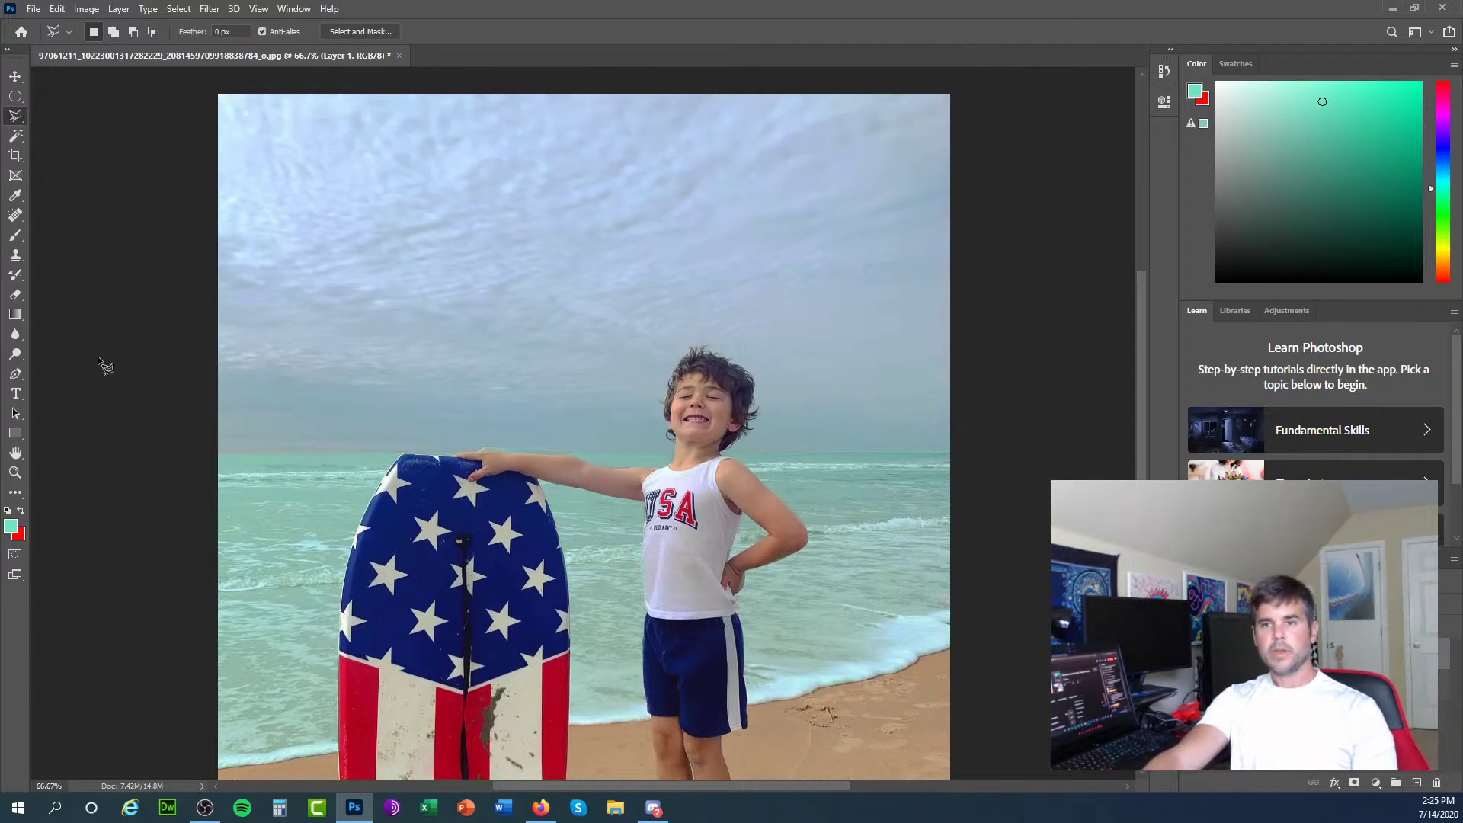
Try deleting the selected sky from the layer, and undo the deletion.
{"action": "key", "text": "Delete"}
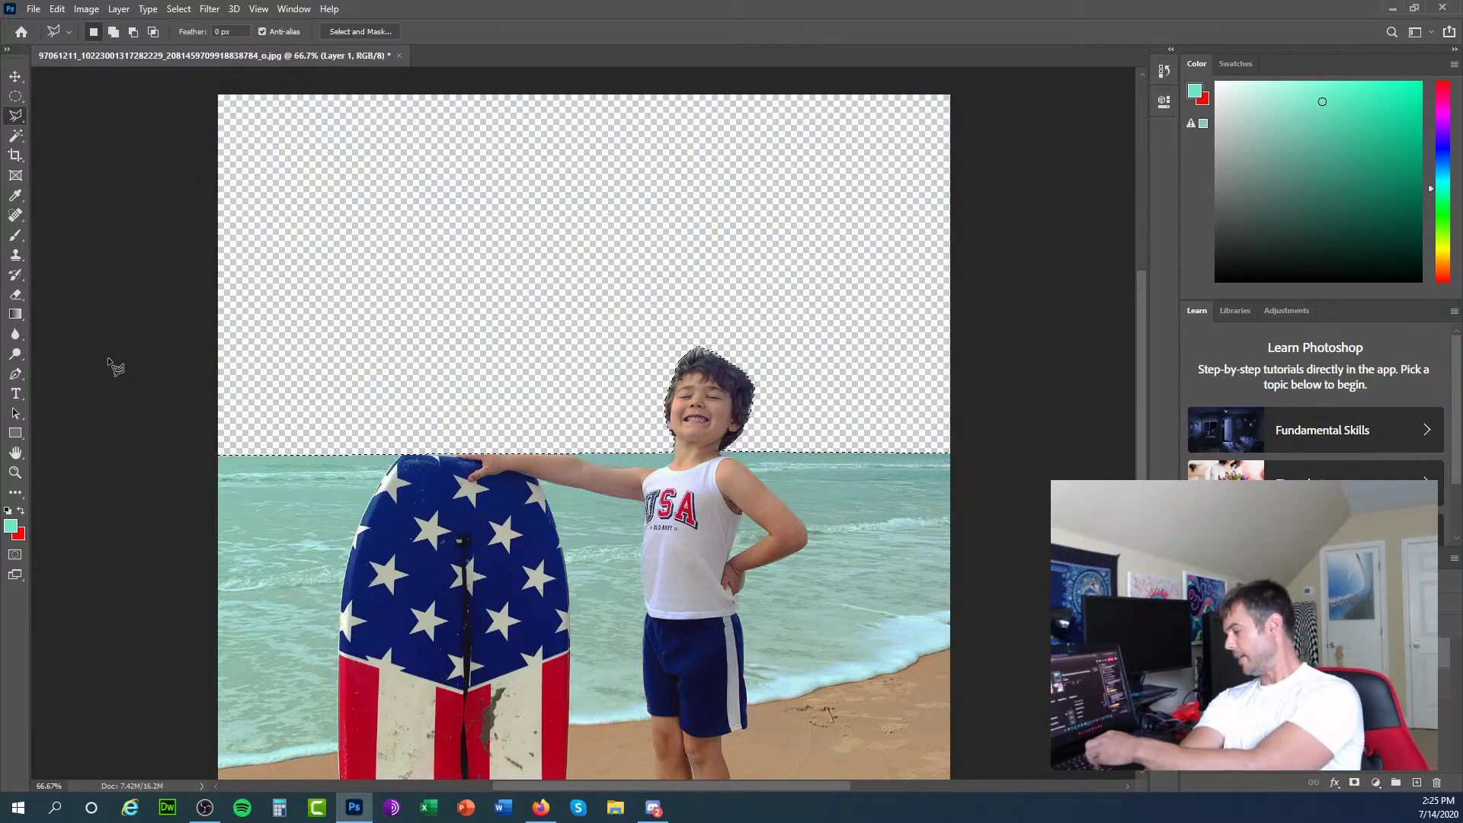
{"action": "key", "text": "ctrl+z"}
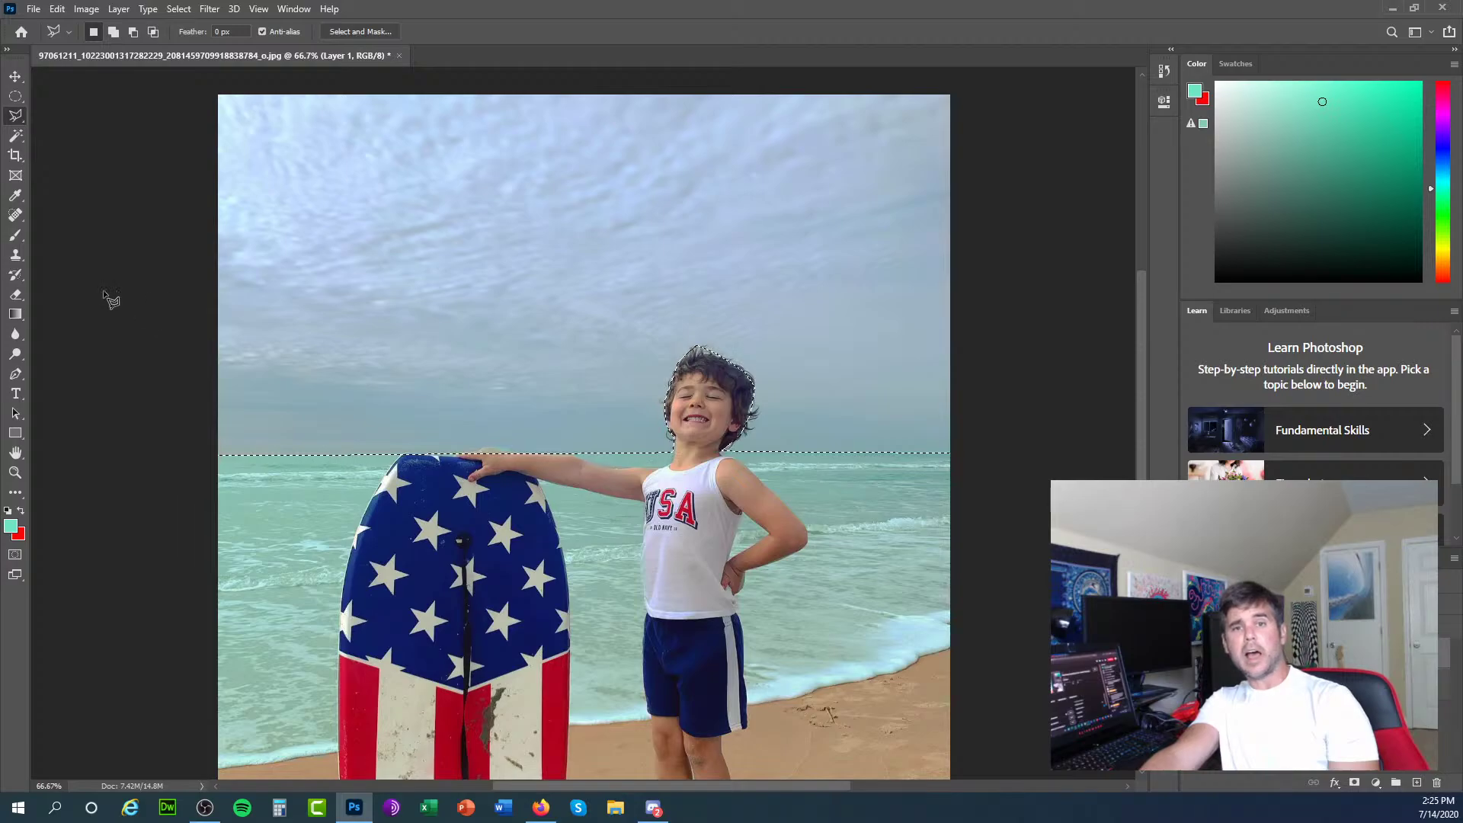
Sample a grey-blue from the sky with the Eyedropper and change the foreground colour to a brighter light blue.
{"action": "left_click", "coordinate": [15, 195]}
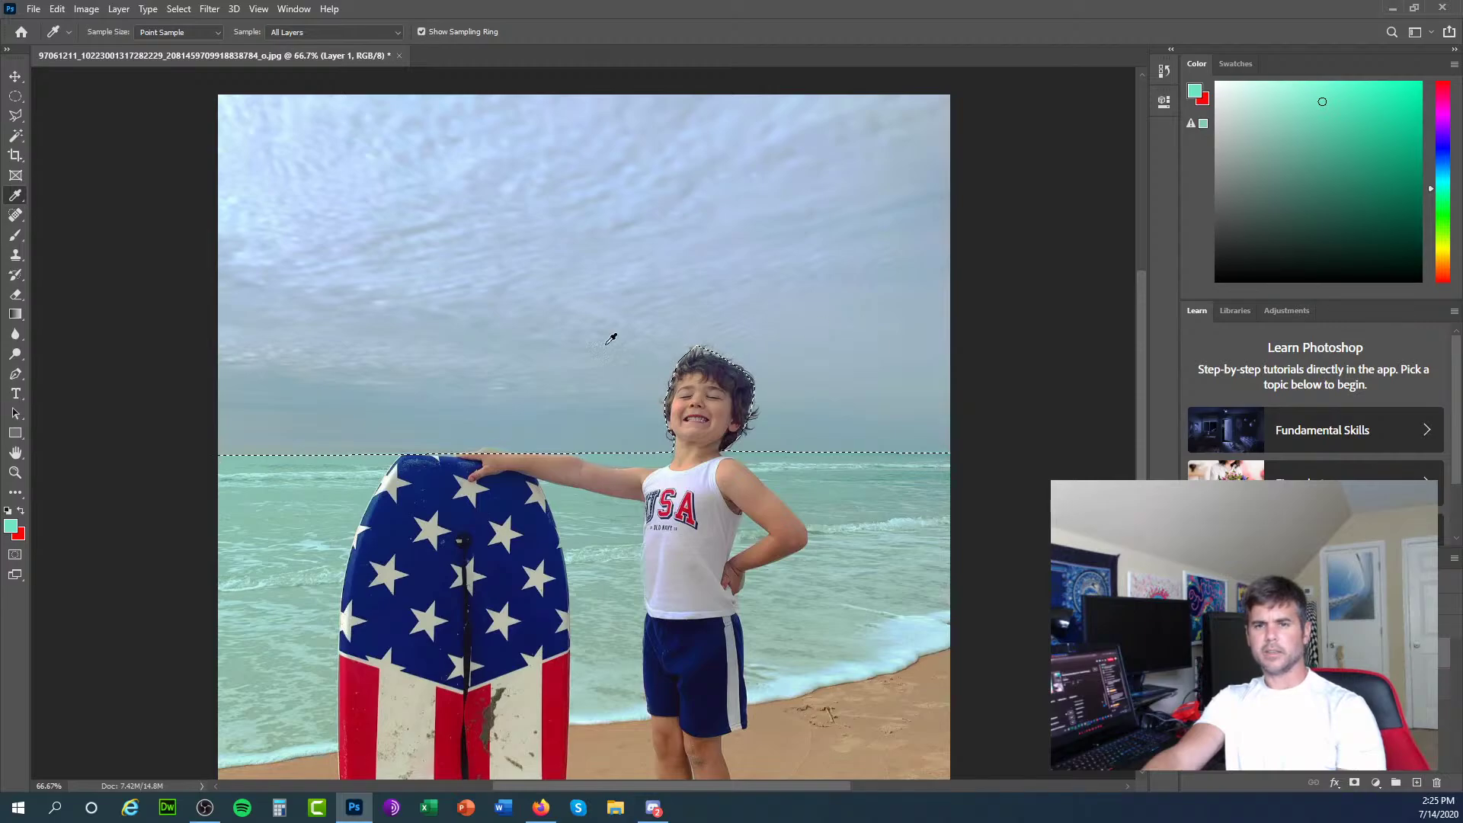
{"action": "left_click", "coordinate": [342, 409]}
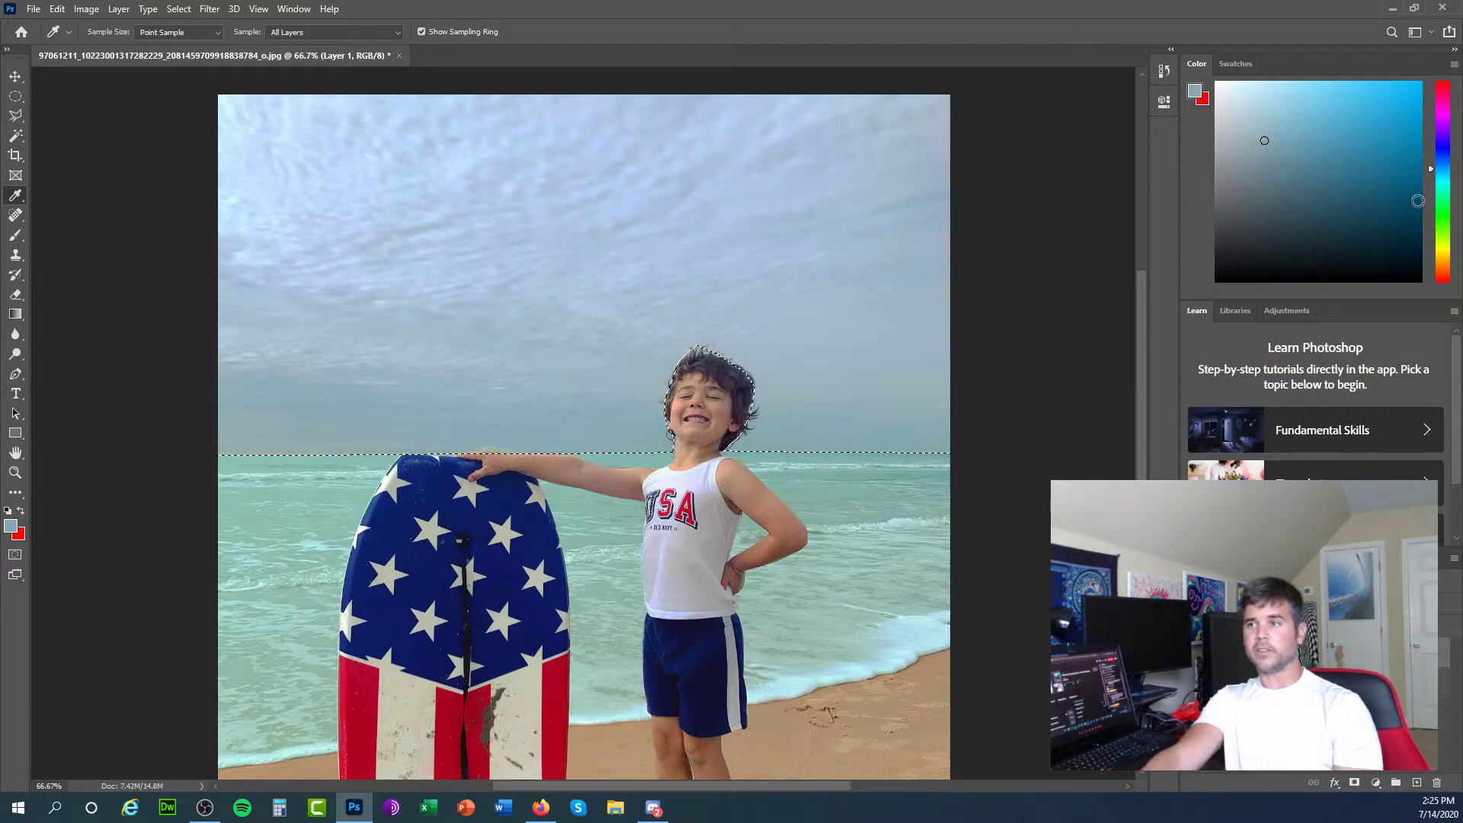
{"action": "left_click", "coordinate": [1321, 100]}
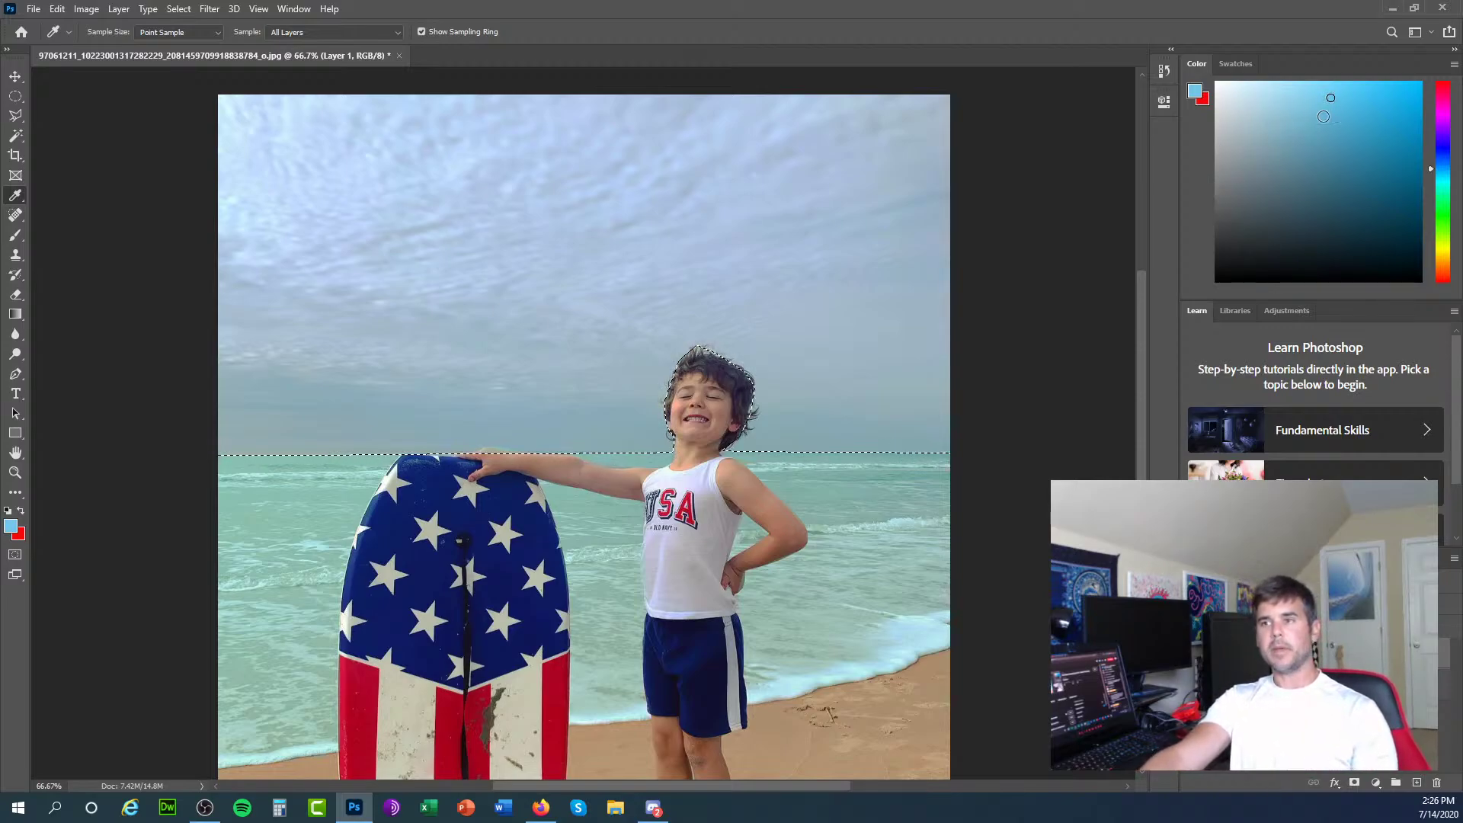
Set the brush opacity to 25% and paint light blue over the entire selected sky.
{"action": "left_click", "coordinate": [14, 236]}
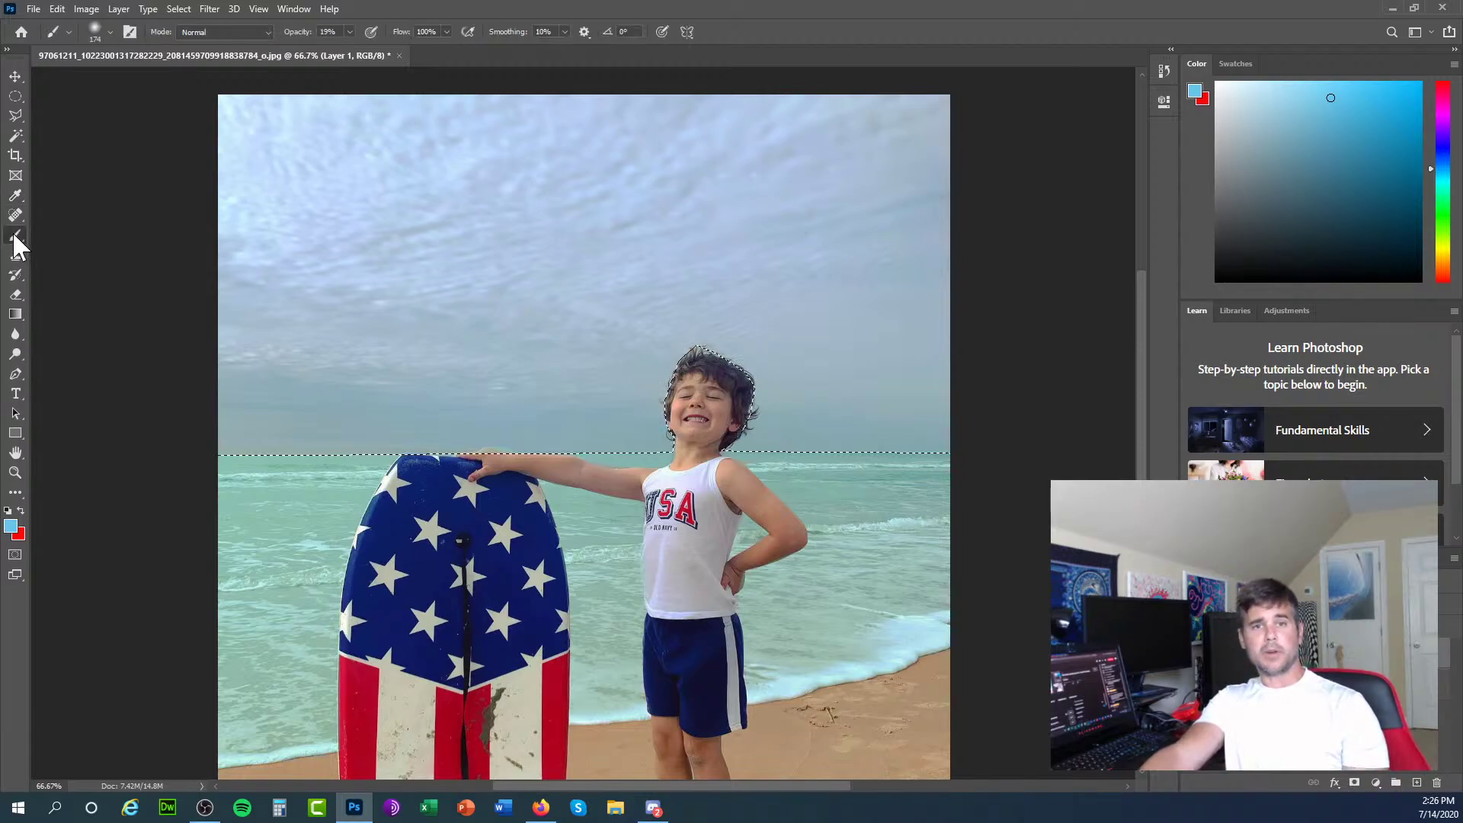
{"action": "left_click", "coordinate": [350, 31]}
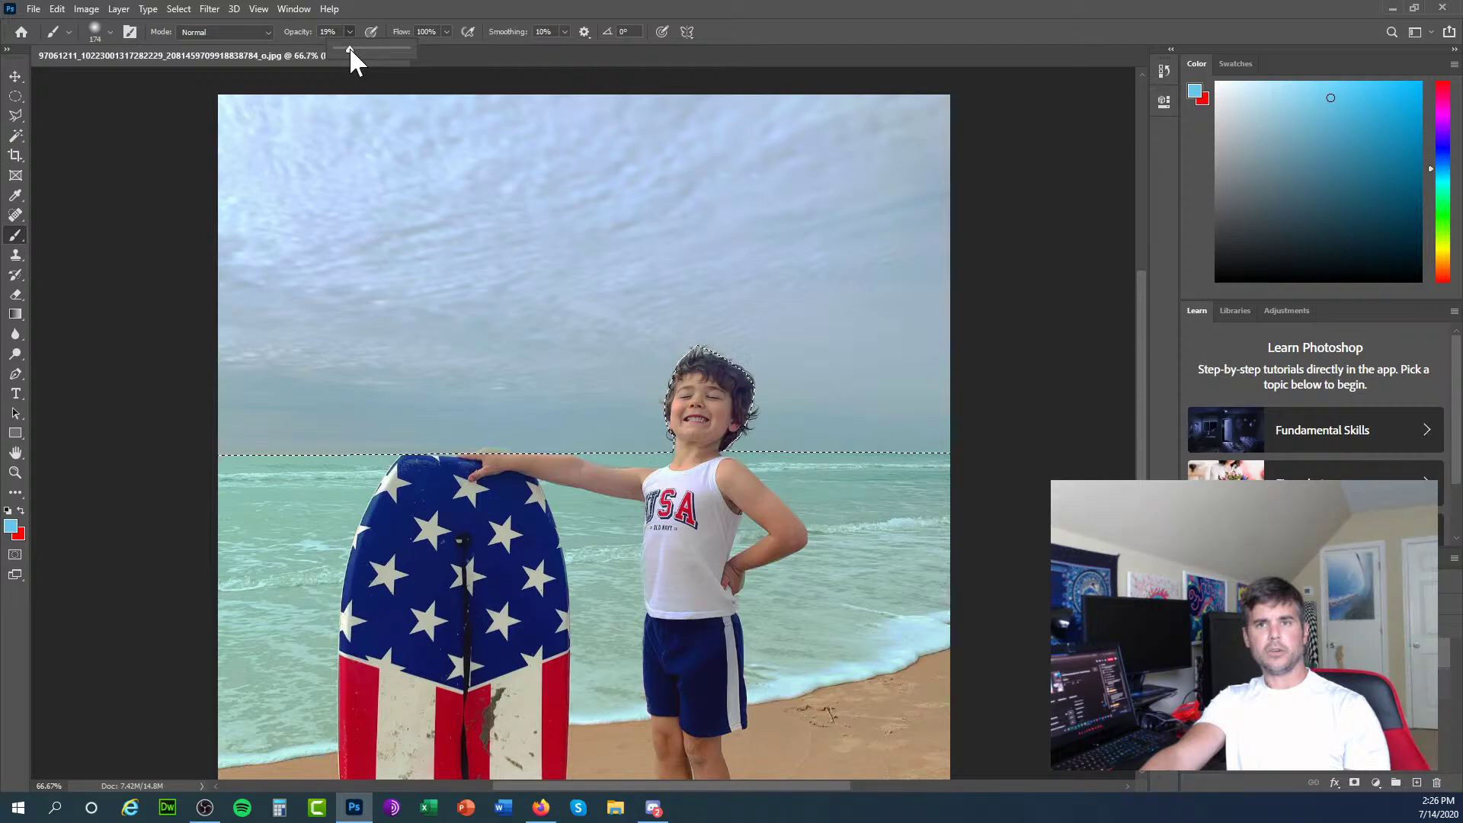
{"action": "left_click", "coordinate": [209, 121]}
{"action": "left_click_drag", "start_coordinate": [736, 129], "coordinate": [293, 236]}
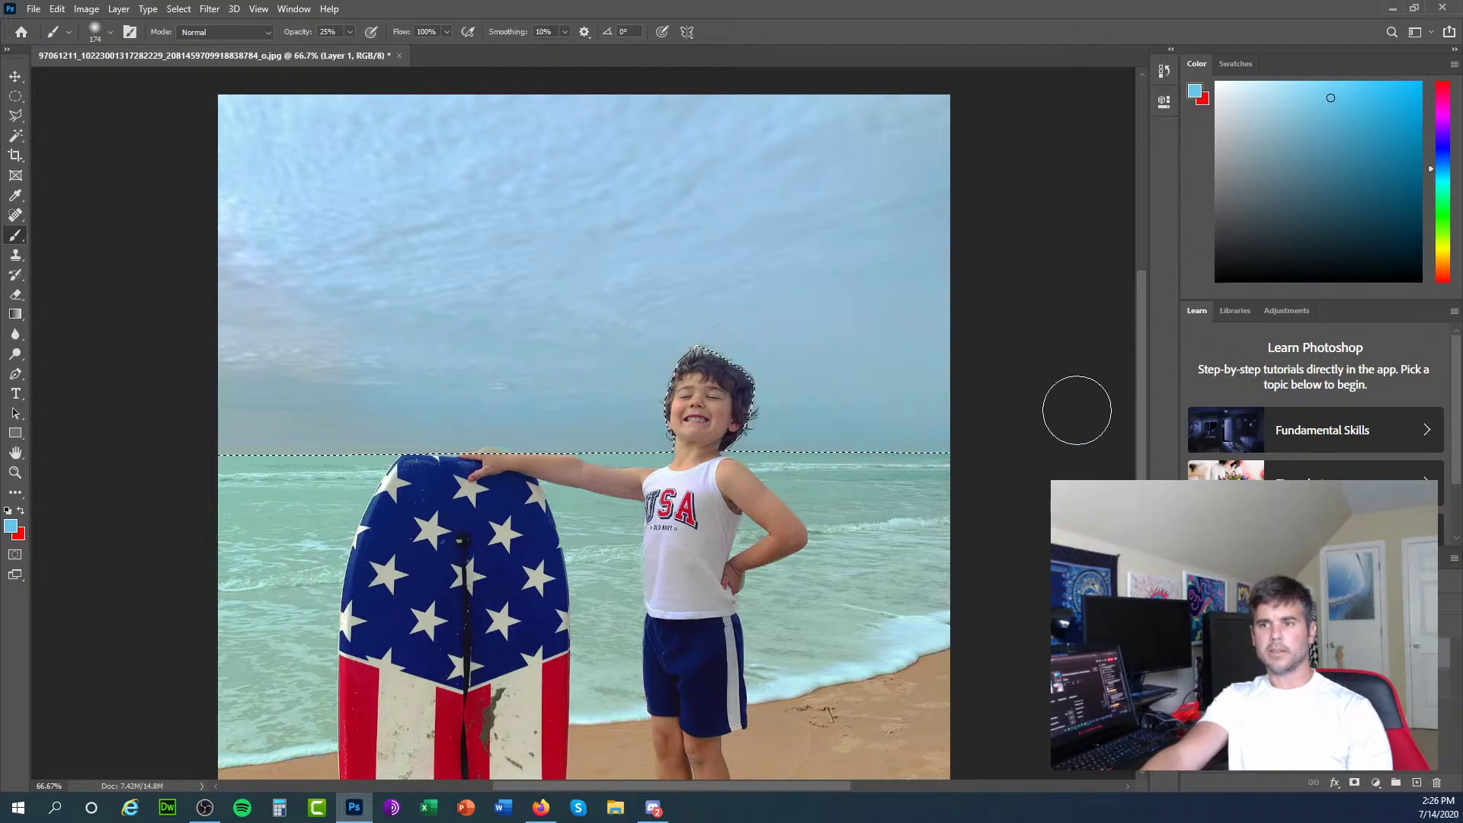
{"action": "mouse_move", "coordinate": [197, 359]}
{"action": "left_mouse_down"}
{"action": "mouse_move", "coordinate": [405, 336]}
{"action": "mouse_move", "coordinate": [329, 189]}
{"action": "mouse_move", "coordinate": [586, 188]}
{"action": "mouse_move", "coordinate": [350, 250]}
{"action": "mouse_move", "coordinate": [659, 351]}
{"action": "left_mouse_up"}
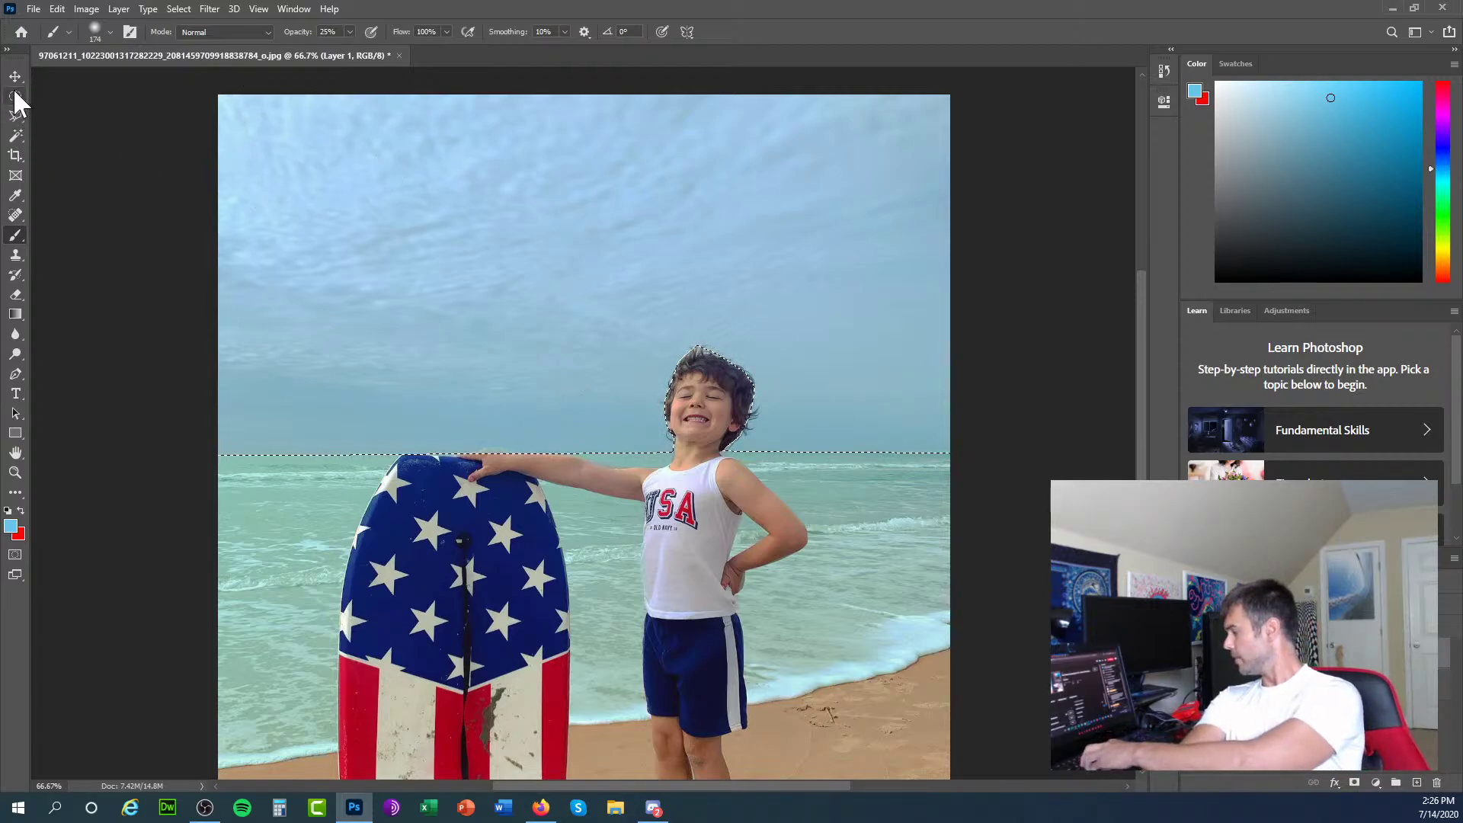
Undo and redo the sky selection and blue brushwork to compare the sky before and after painting.
{"action": "key", "text": "ctrl+z"}
{"action": "key", "text": "ctrl+d"}
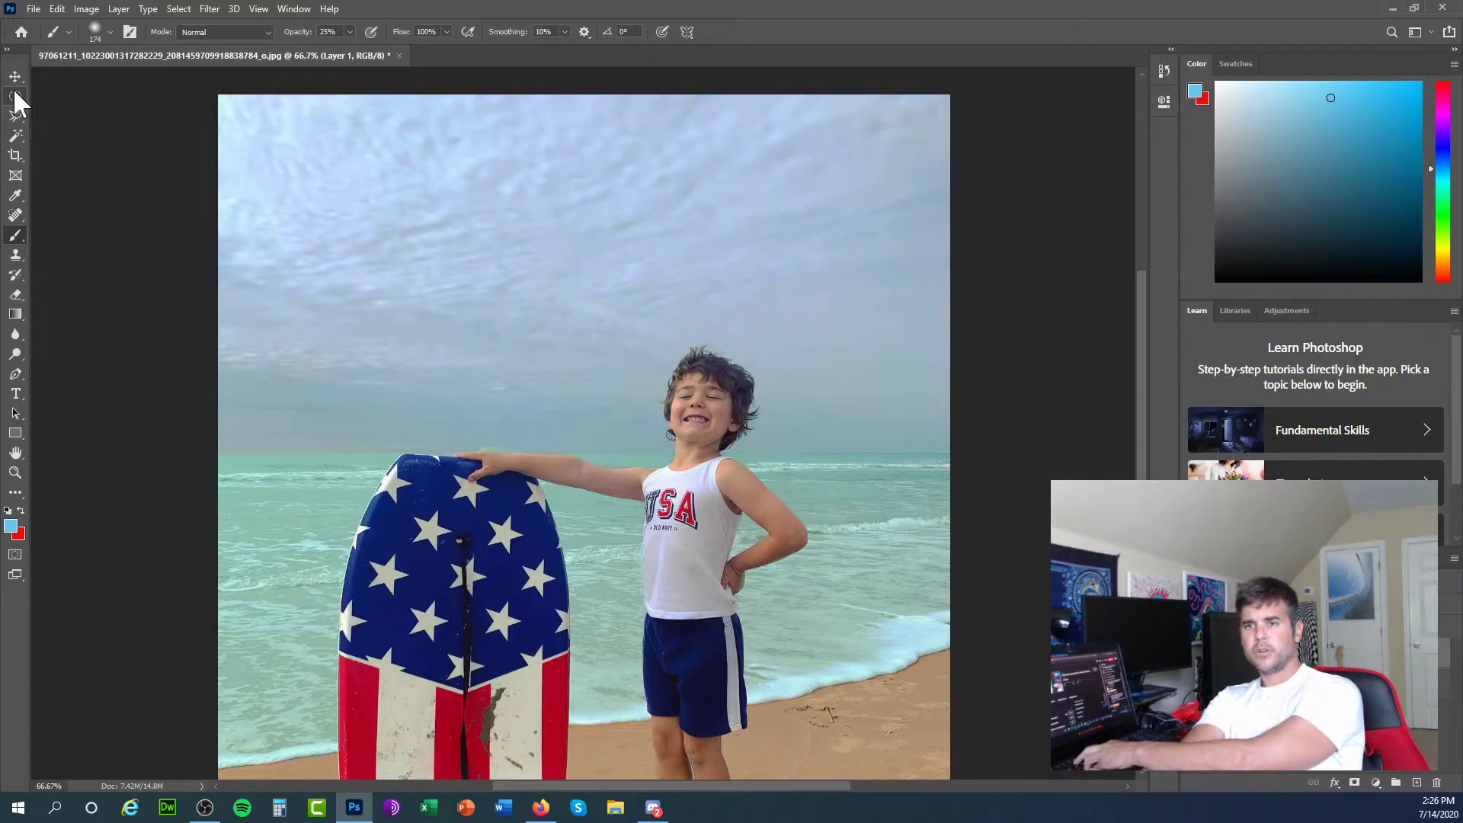
{"action": "left_click", "coordinate": [57, 8]}
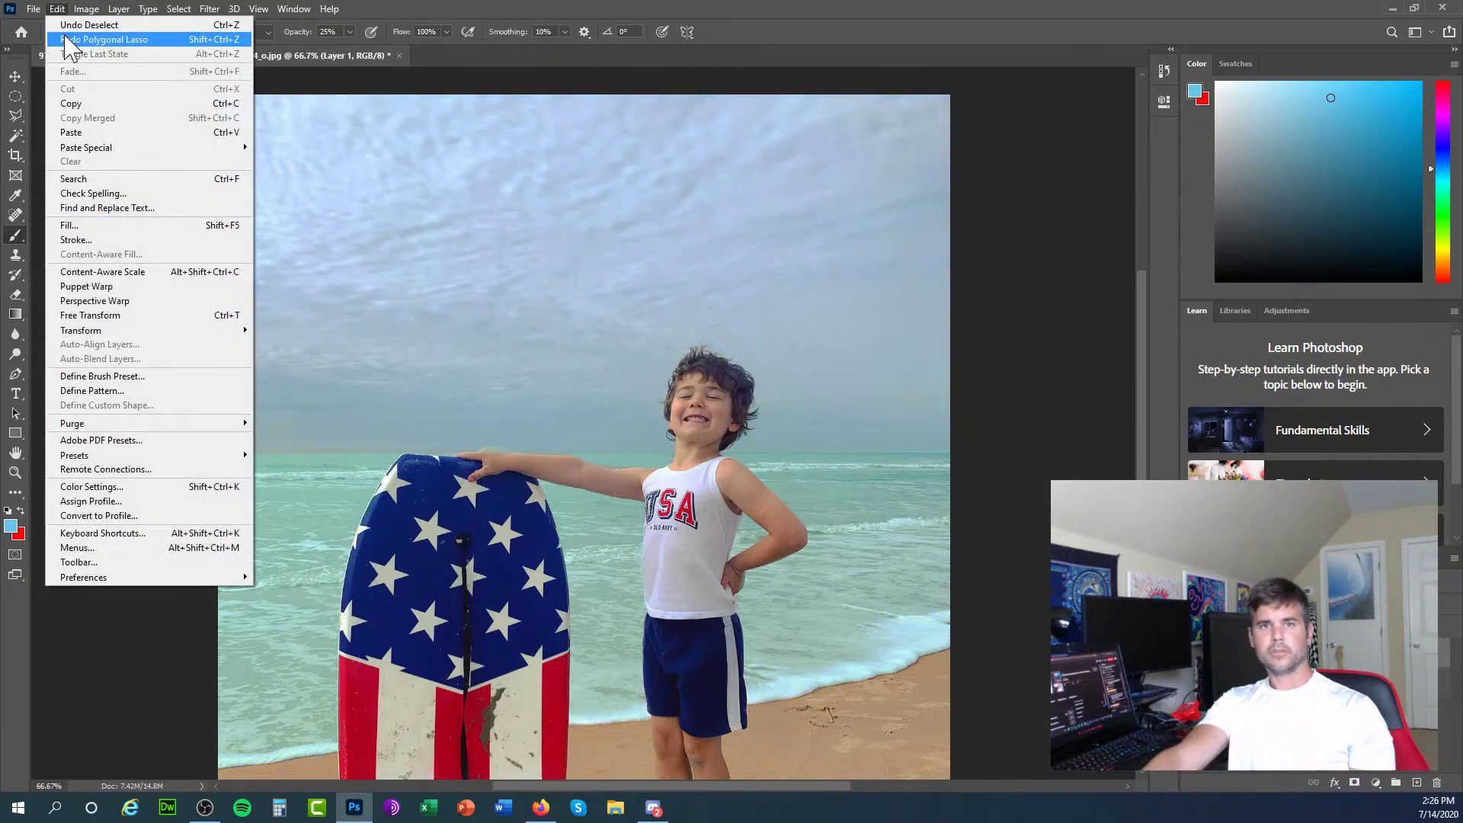
{"action": "left_click", "coordinate": [69, 39]}
{"action": "left_click", "coordinate": [57, 8]}
{"action": "left_click", "coordinate": [64, 39]}
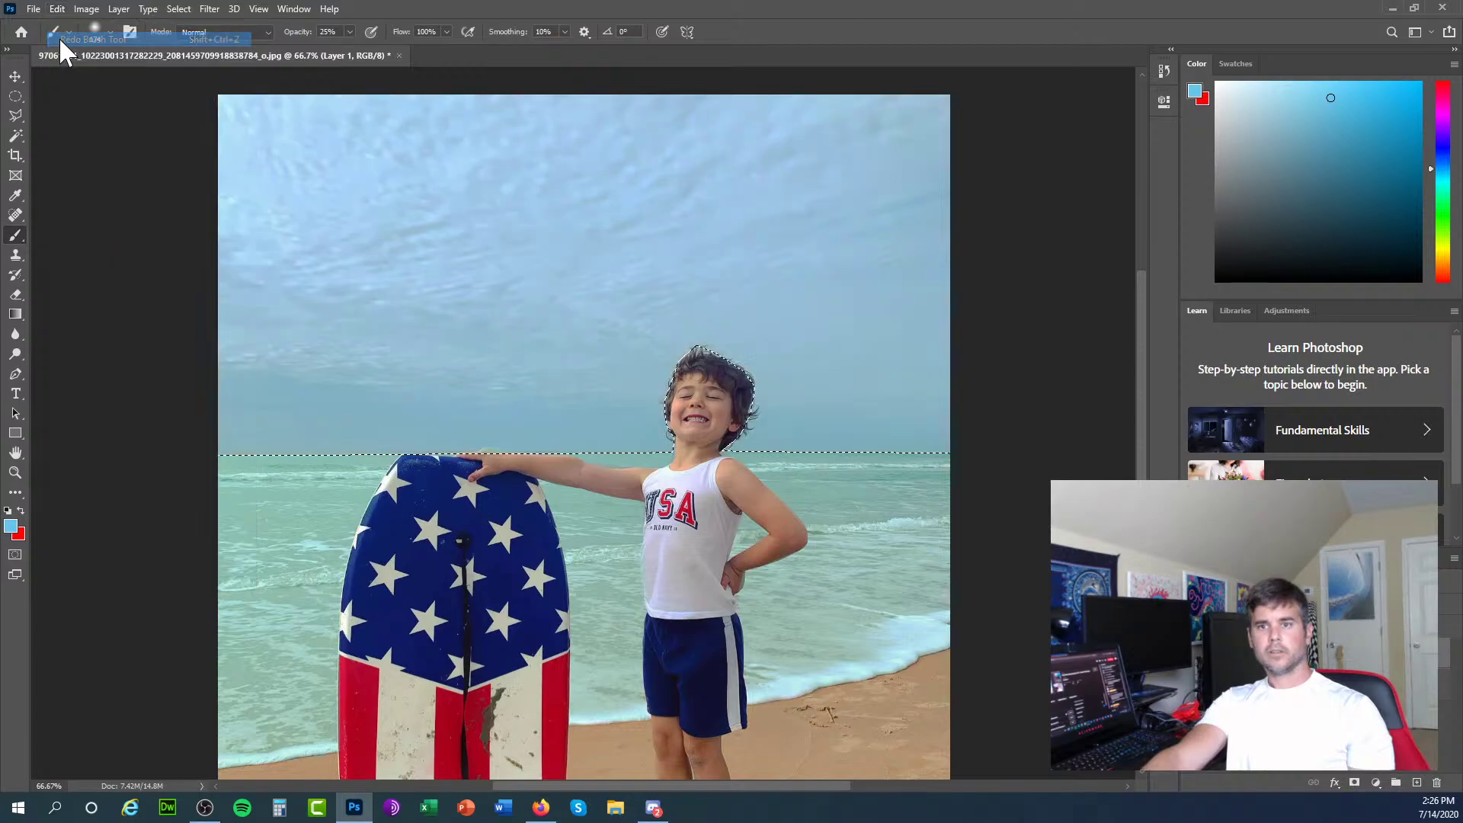
Switch to the Rectangular Marquee tool and clear the sky selection to view the whole recoloured photo.
{"action": "left_click", "coordinate": [17, 98]}
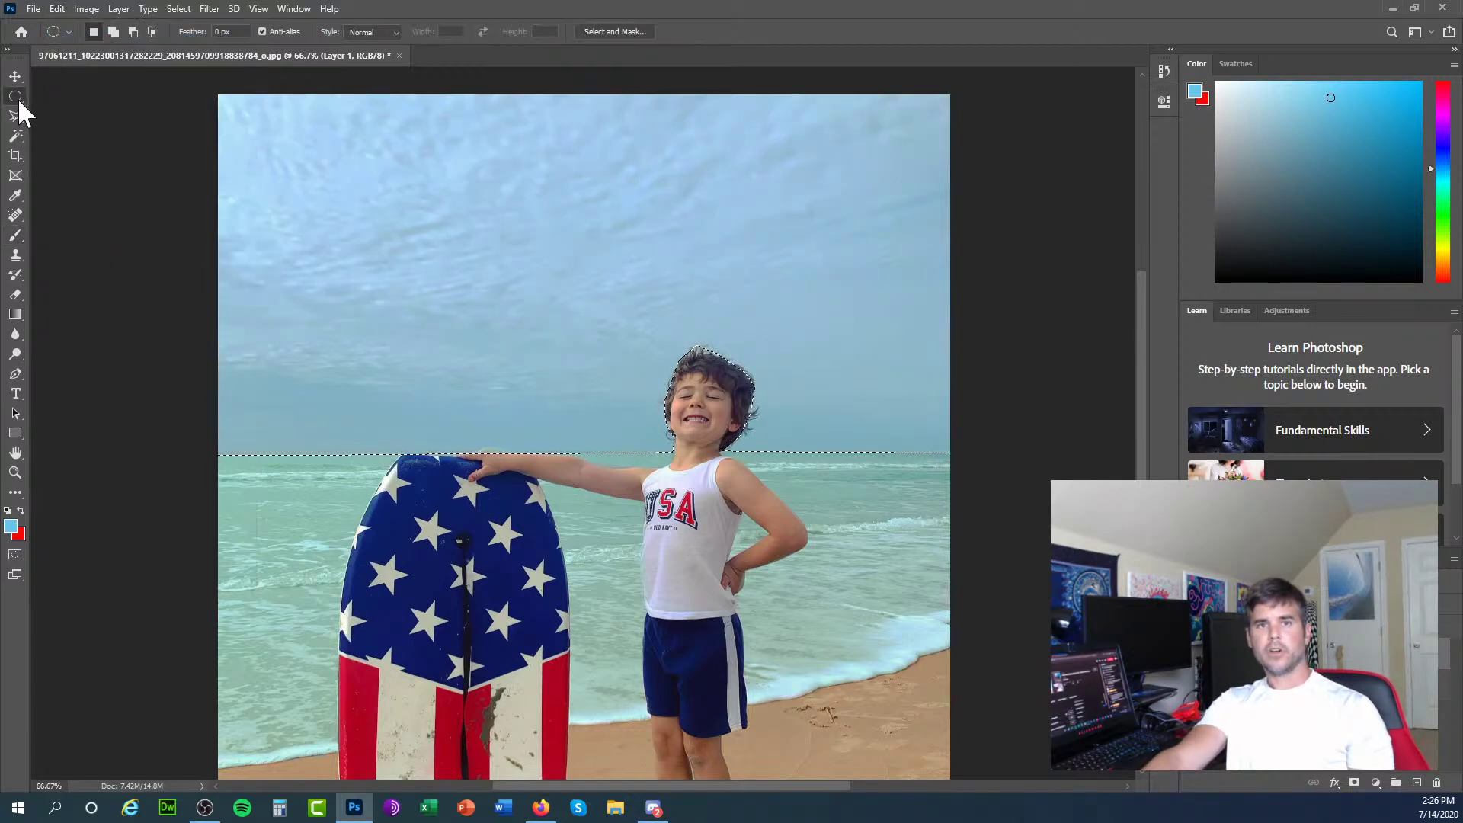
{"action": "left_click_drag", "start_coordinate": [17, 98], "coordinate": [57, 97]}
{"action": "left_click", "coordinate": [159, 188]}
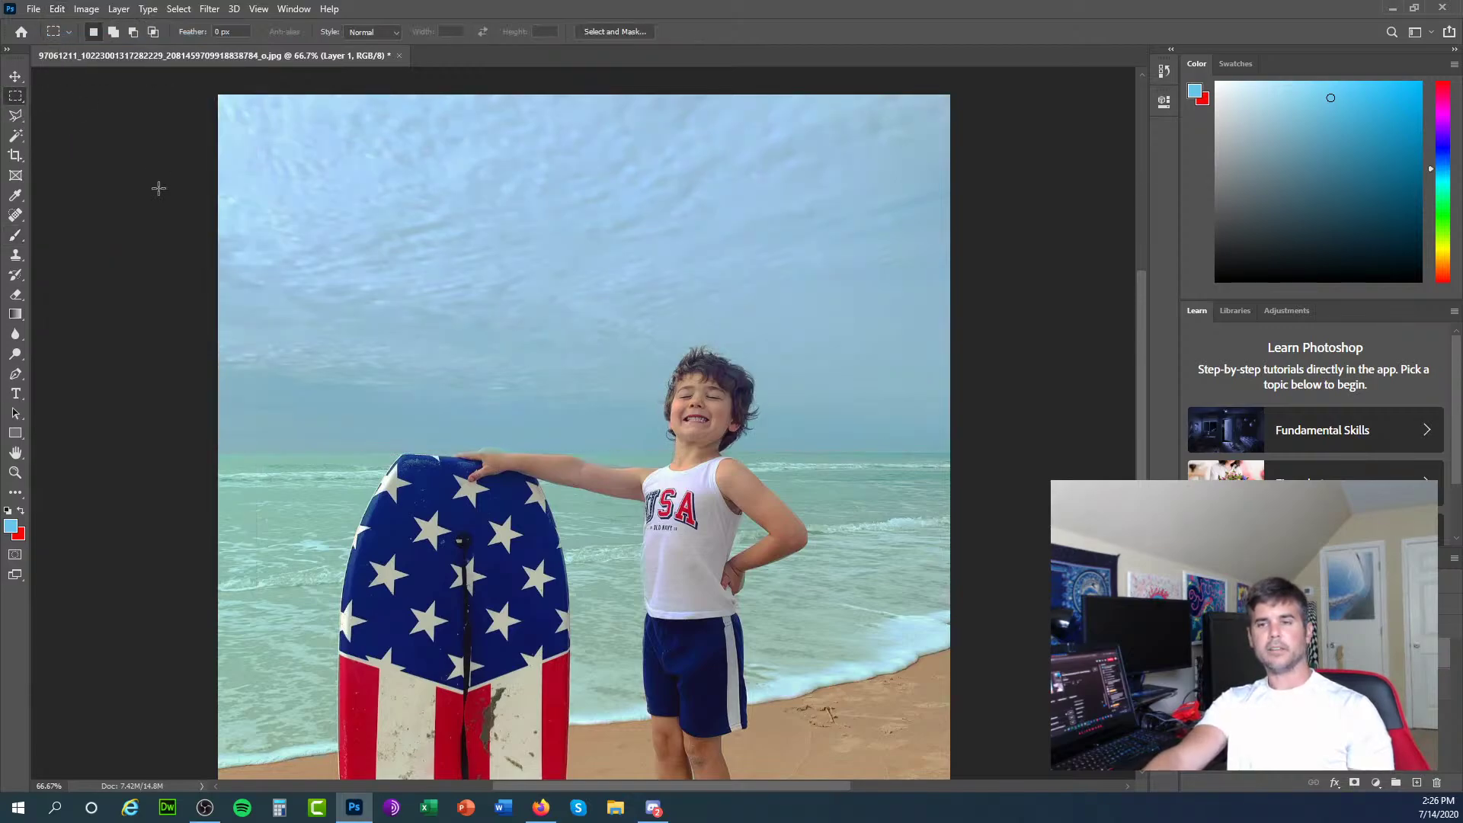
{"action": "key", "text": "ctrl+minus"}
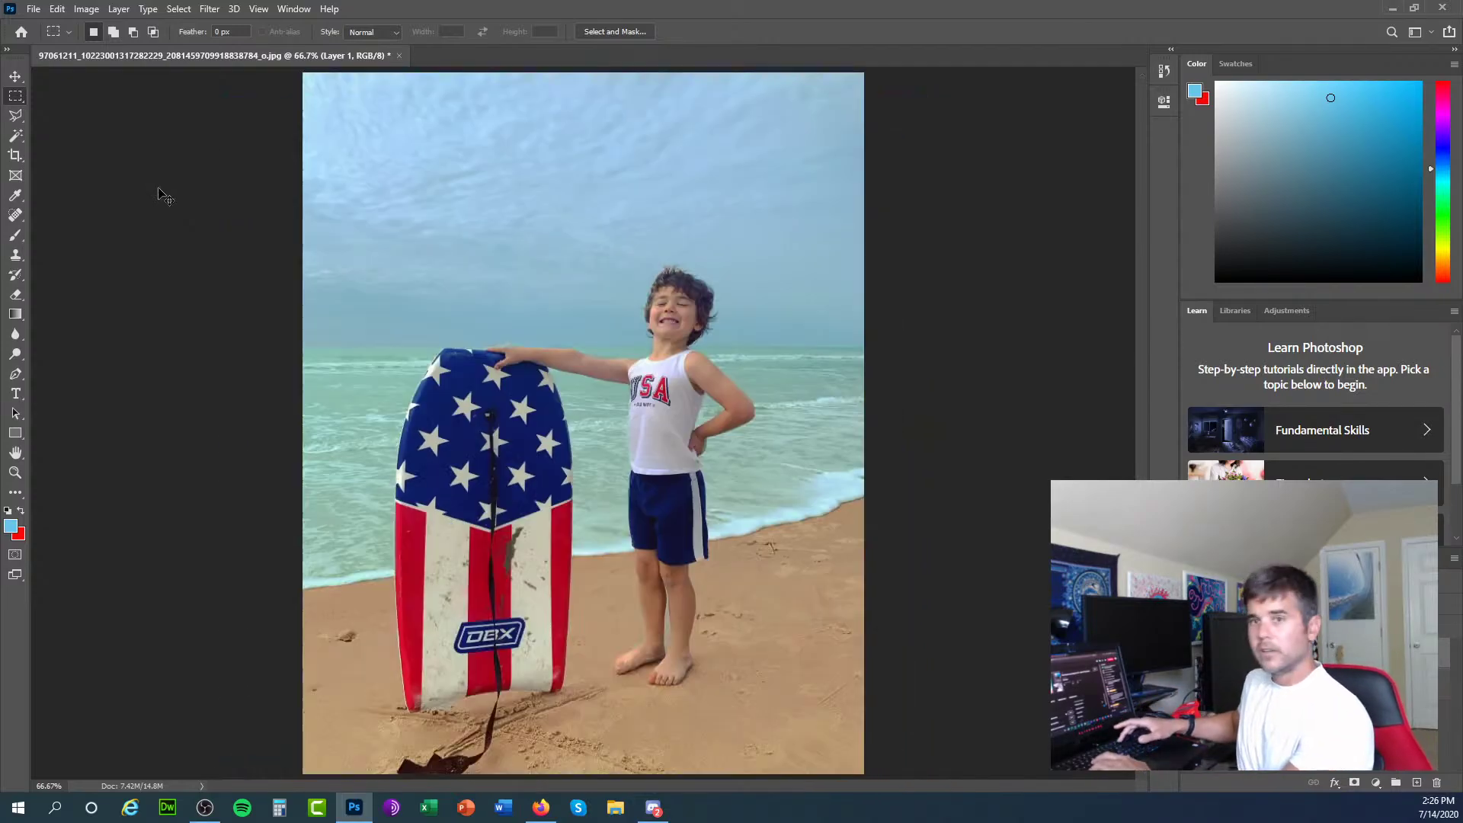
{"action": "key", "text": "ctrl+minus"}
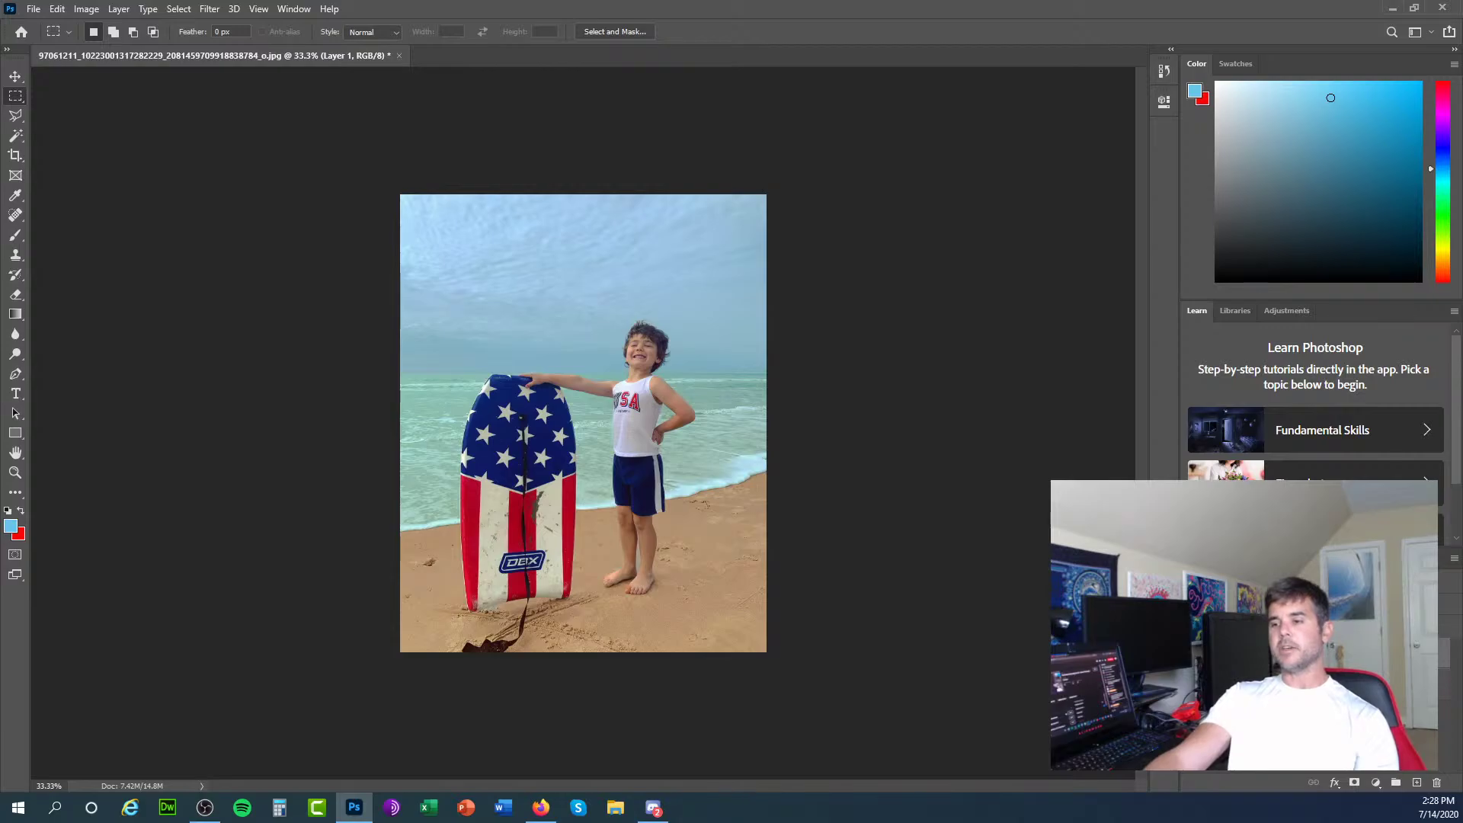
Toggle the visibility of Layer 1 off and on several times to compare the original beach photo with the recoloured version.
{"action": "key", "text": "ctrl+z"}
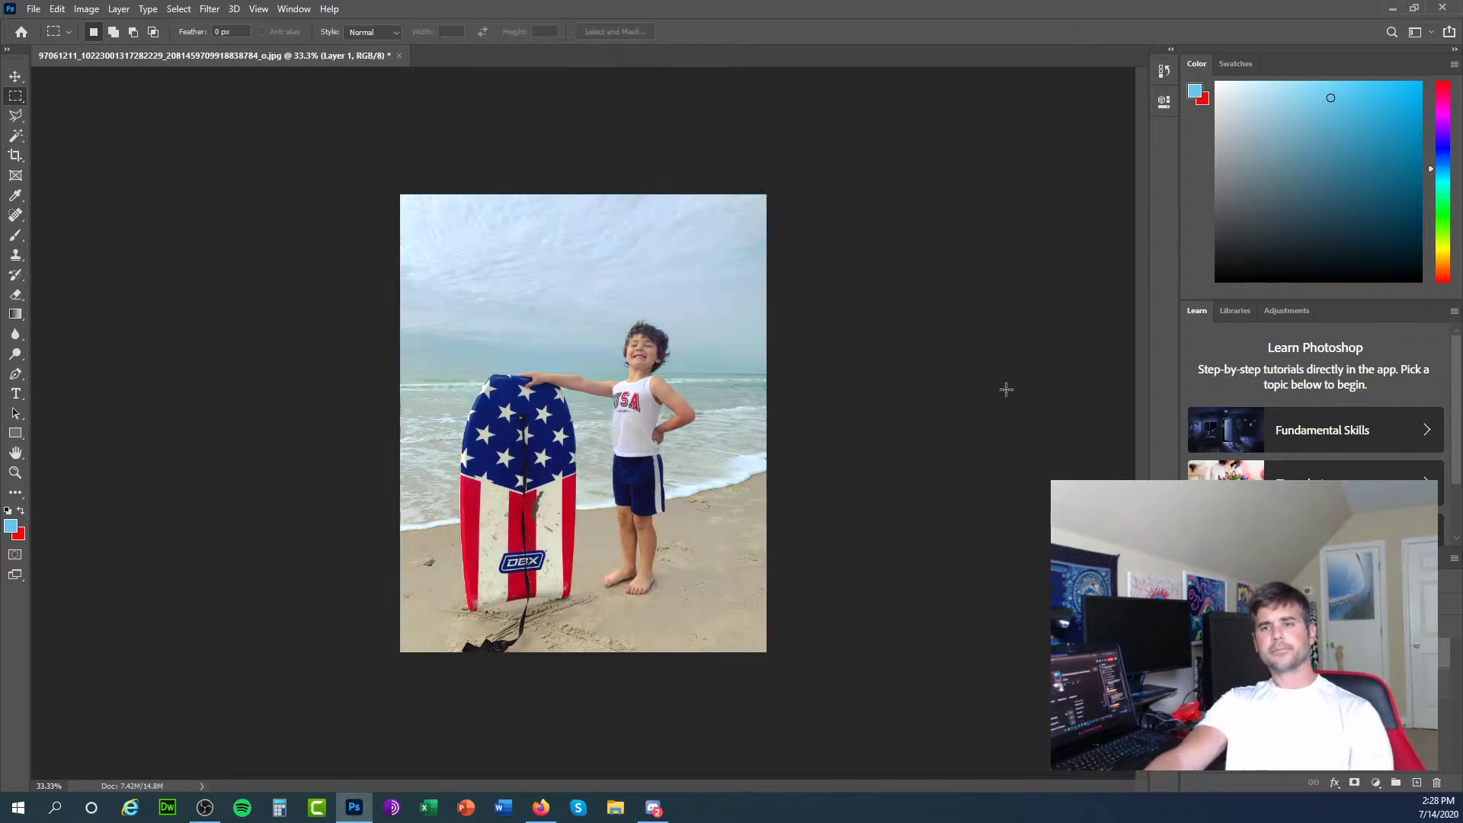
{"action": "key", "text": "ctrl+shift+z"}
{"action": "key", "text": "ctrl+shift+z"}
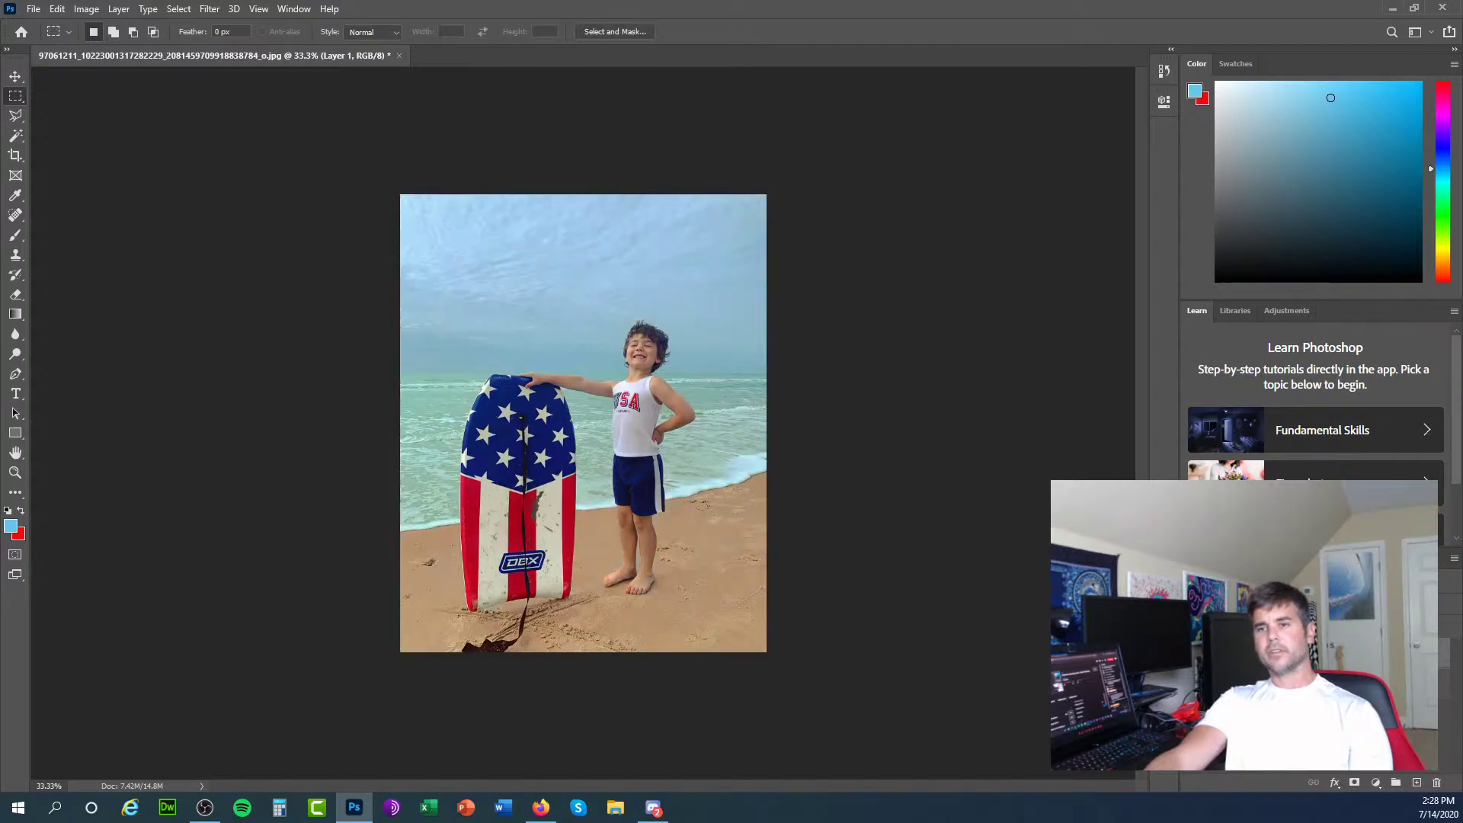
{"action": "key", "text": "ctrl+z"}
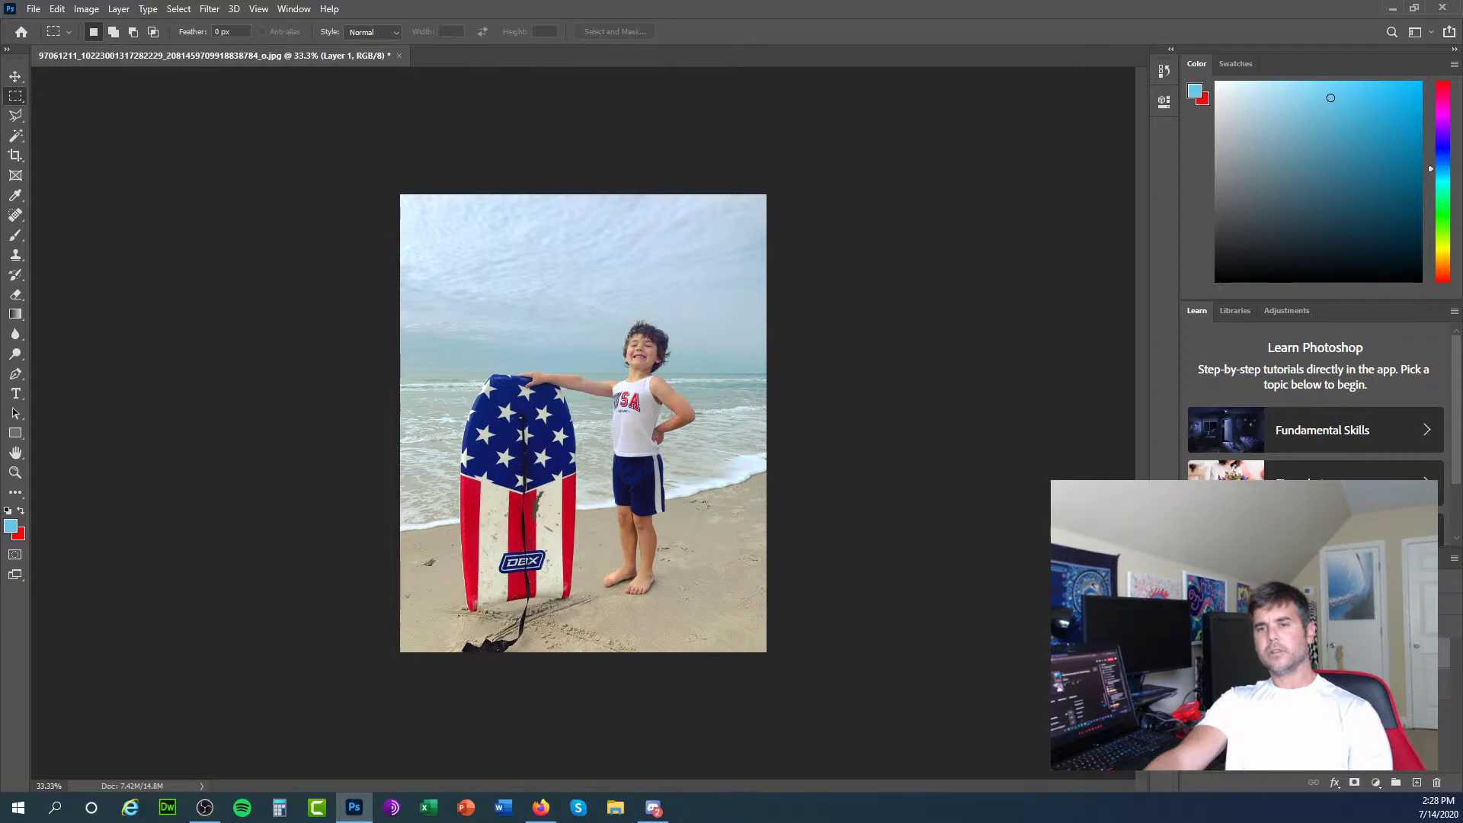
{"action": "key", "text": "ctrl+shift+z"}
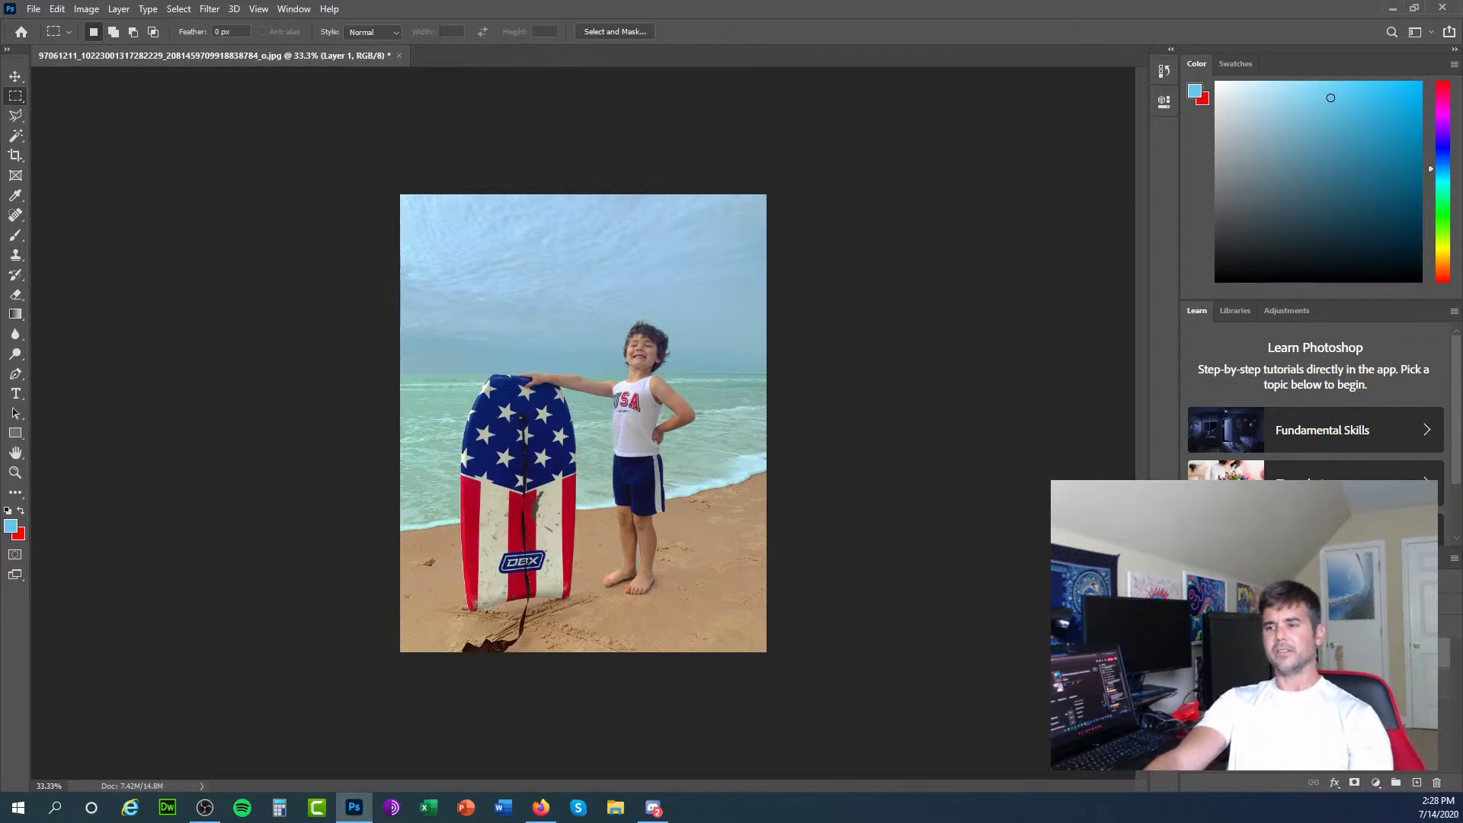
{"action": "left_click", "coordinate": [1191, 653]}
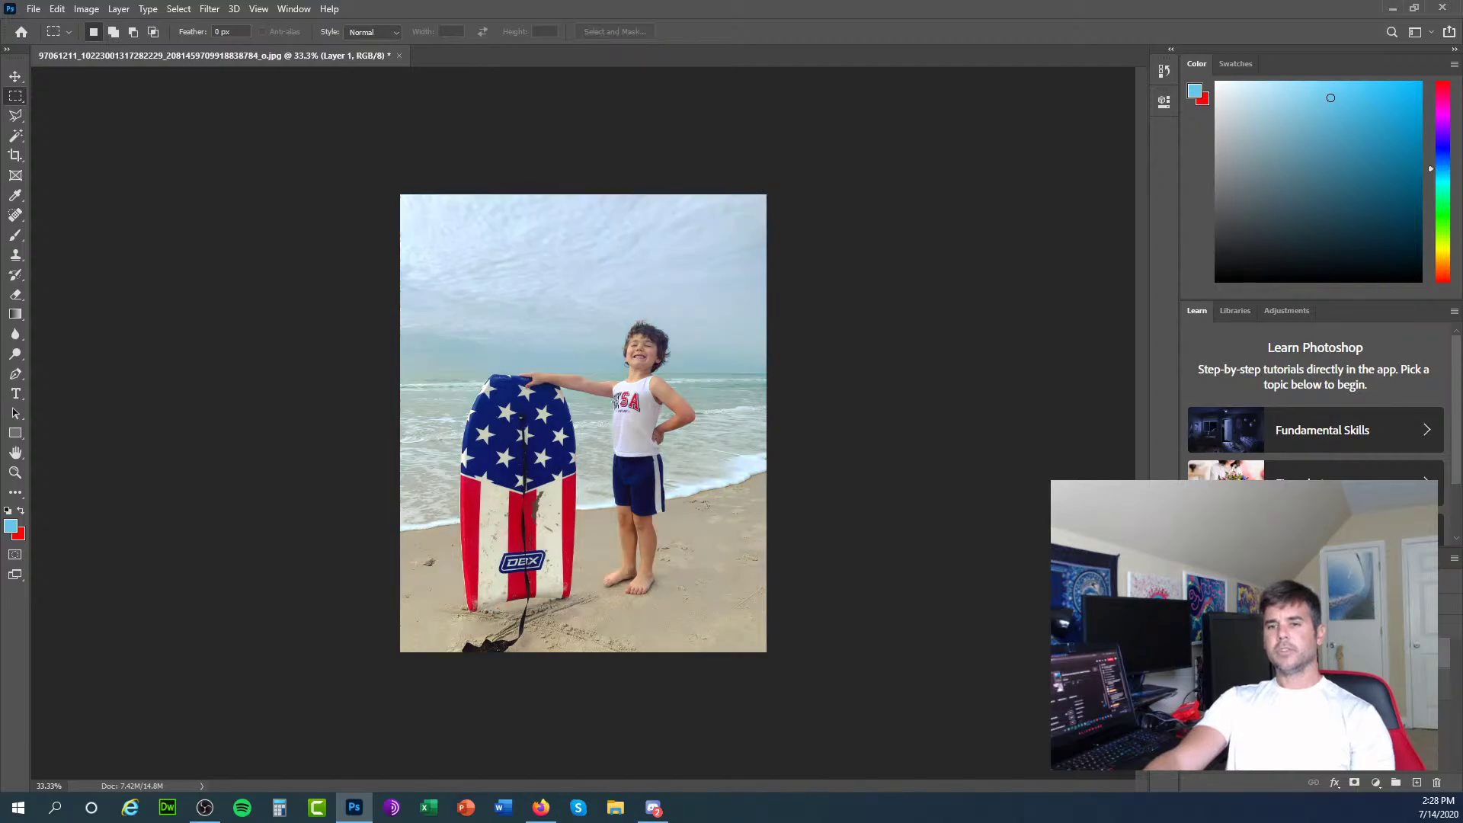
{"action": "left_click", "coordinate": [1191, 653]}
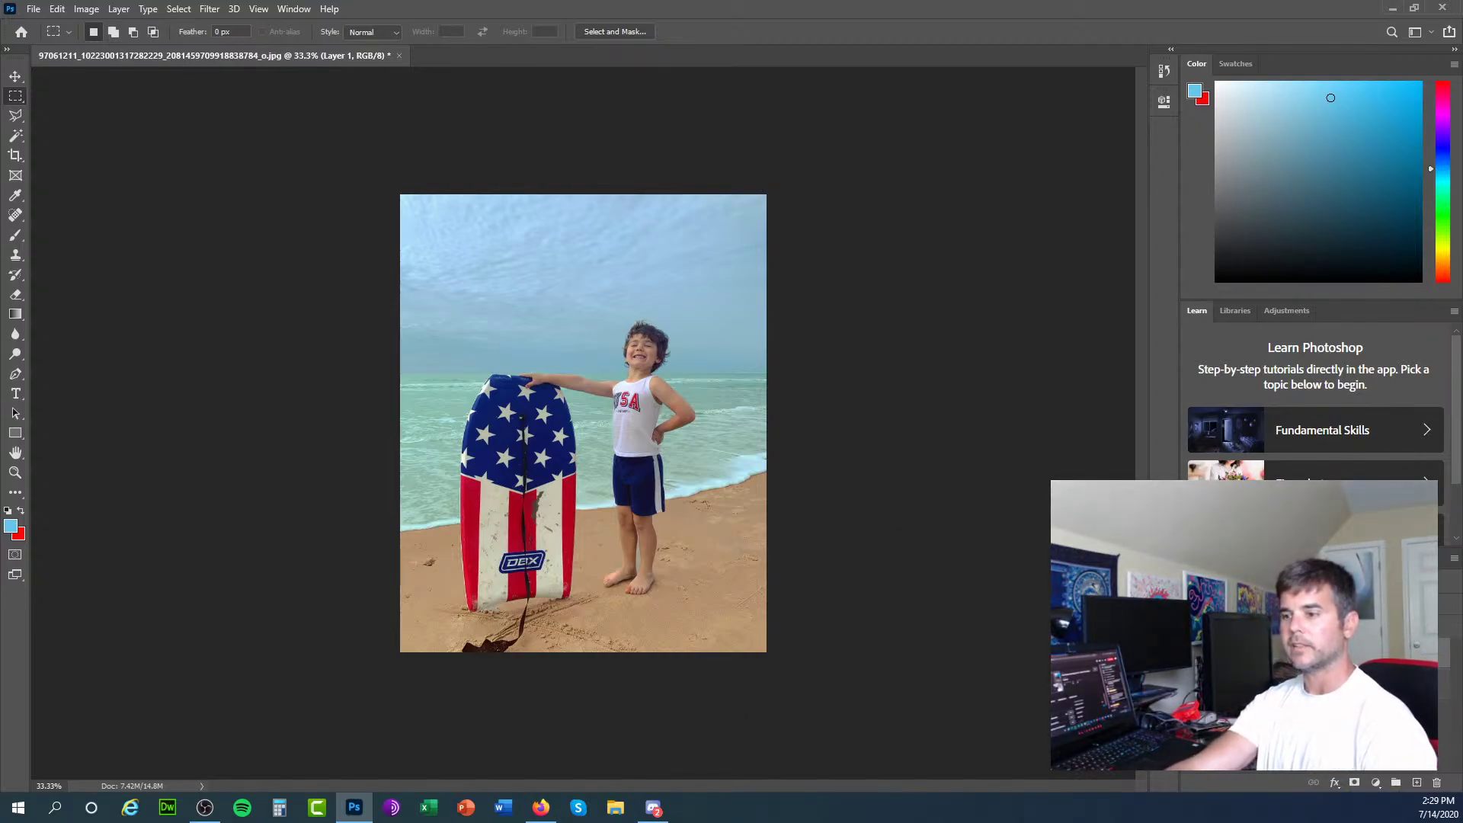
{"action": "key", "text": "alt+Tab"}
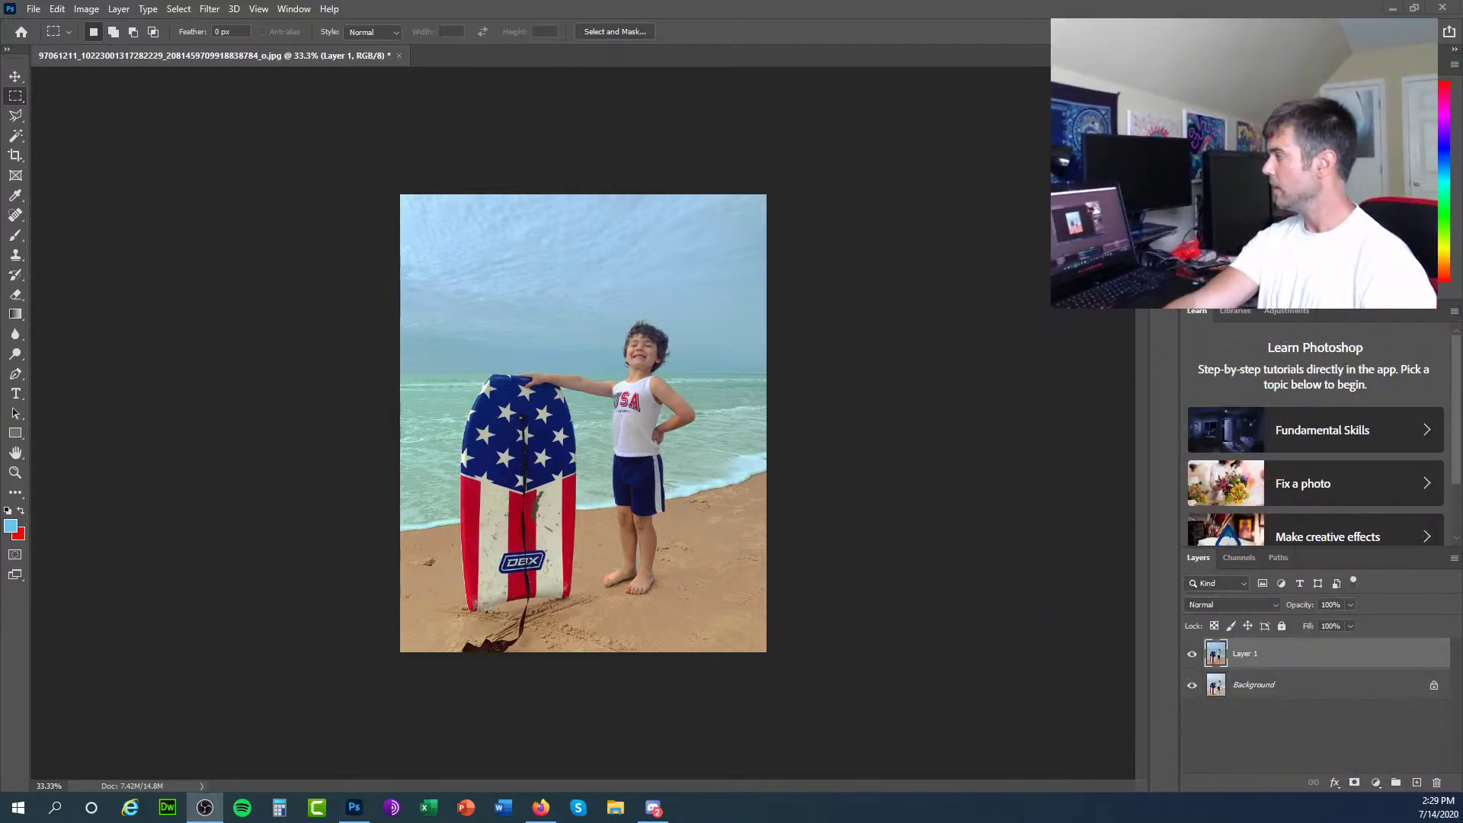
{"action": "key", "text": "alt+Tab"}
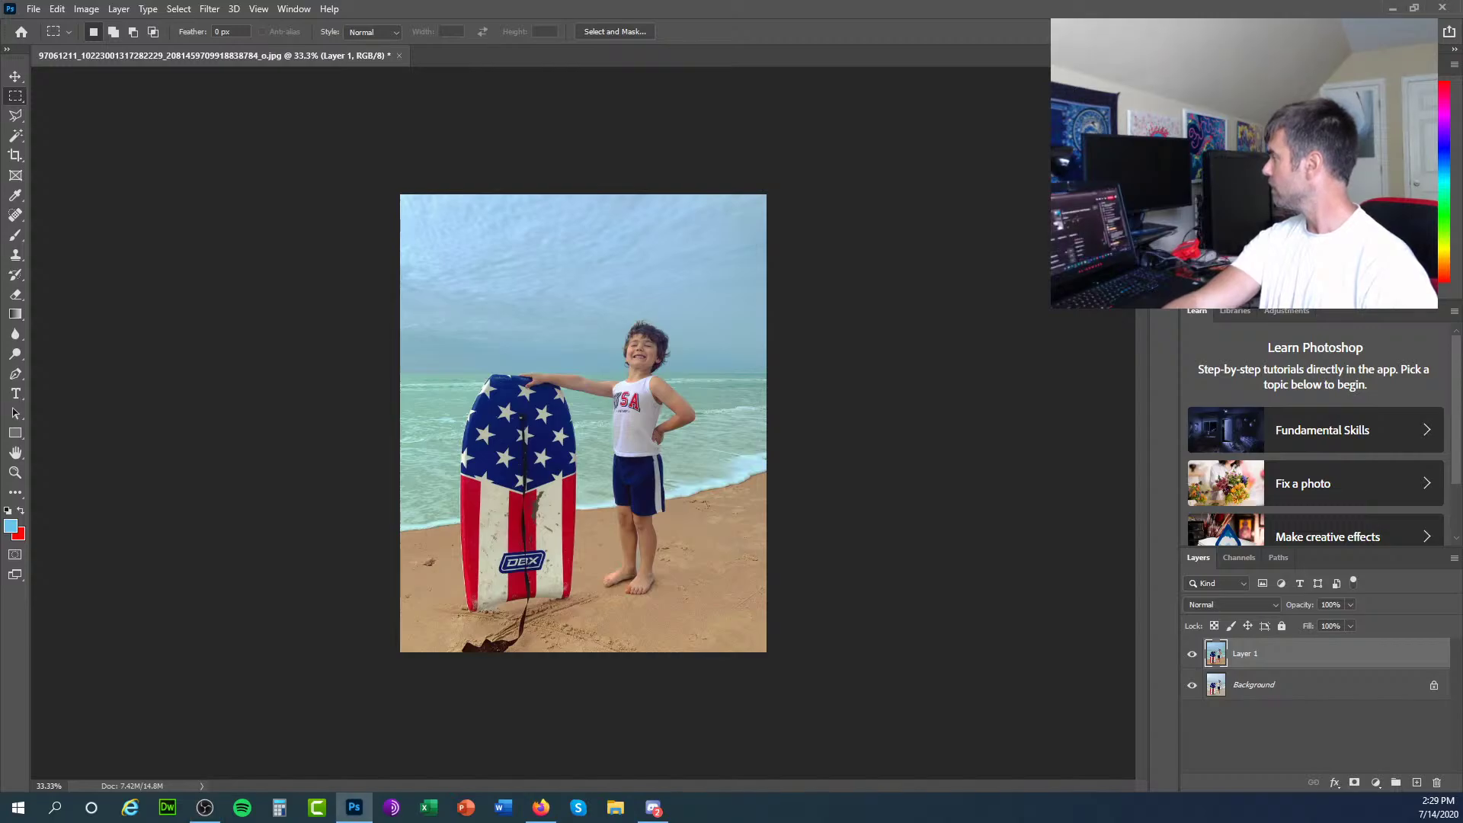
Compare the edited beach photo with the original by hiding and showing Layer 1 several times.
{"action": "left_click", "coordinate": [1192, 660]}
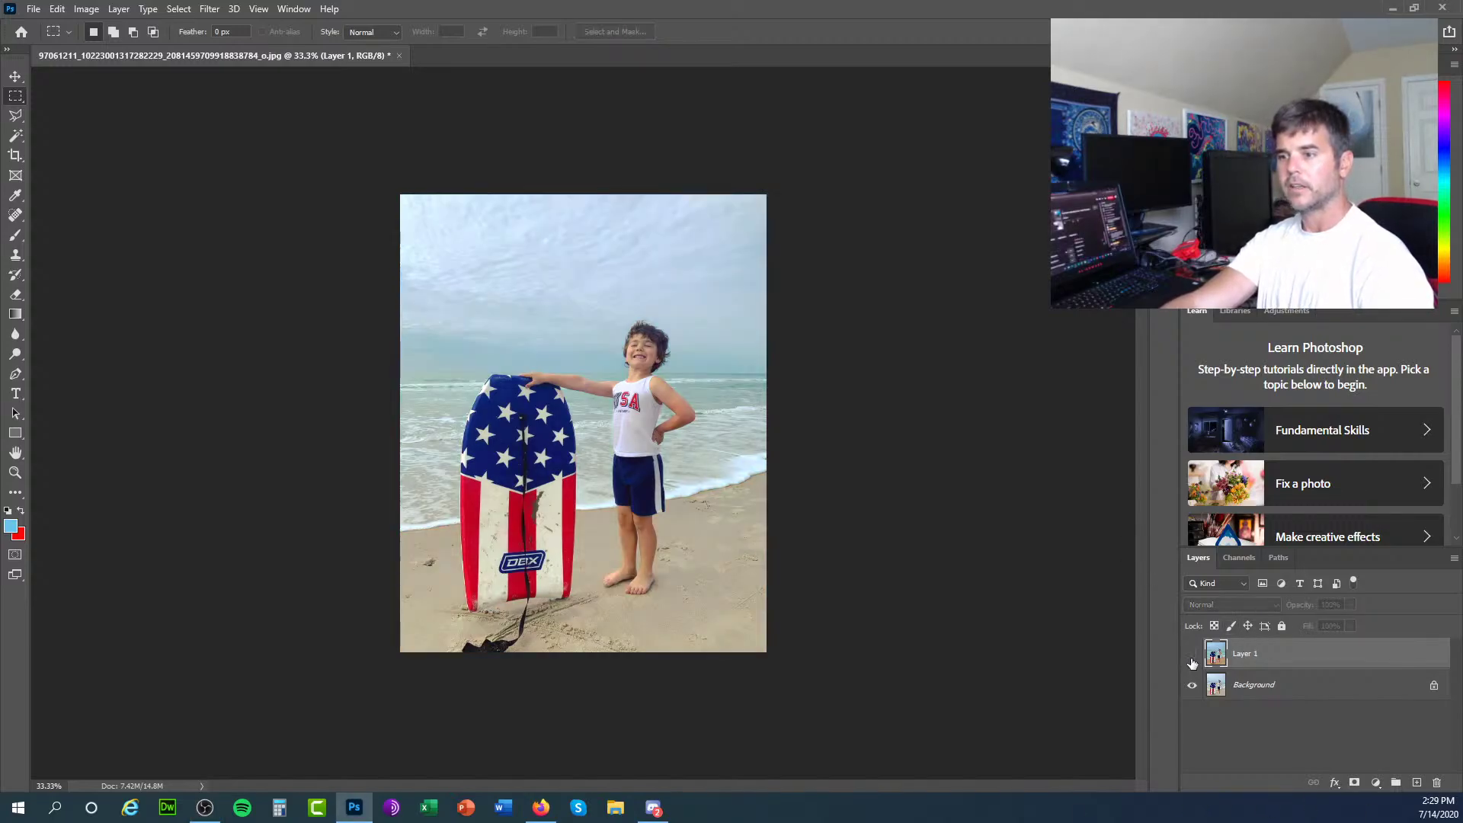
{"action": "left_click", "coordinate": [1193, 660]}
{"action": "left_click", "coordinate": [1192, 660]}
{"action": "left_click", "coordinate": [1193, 660]}
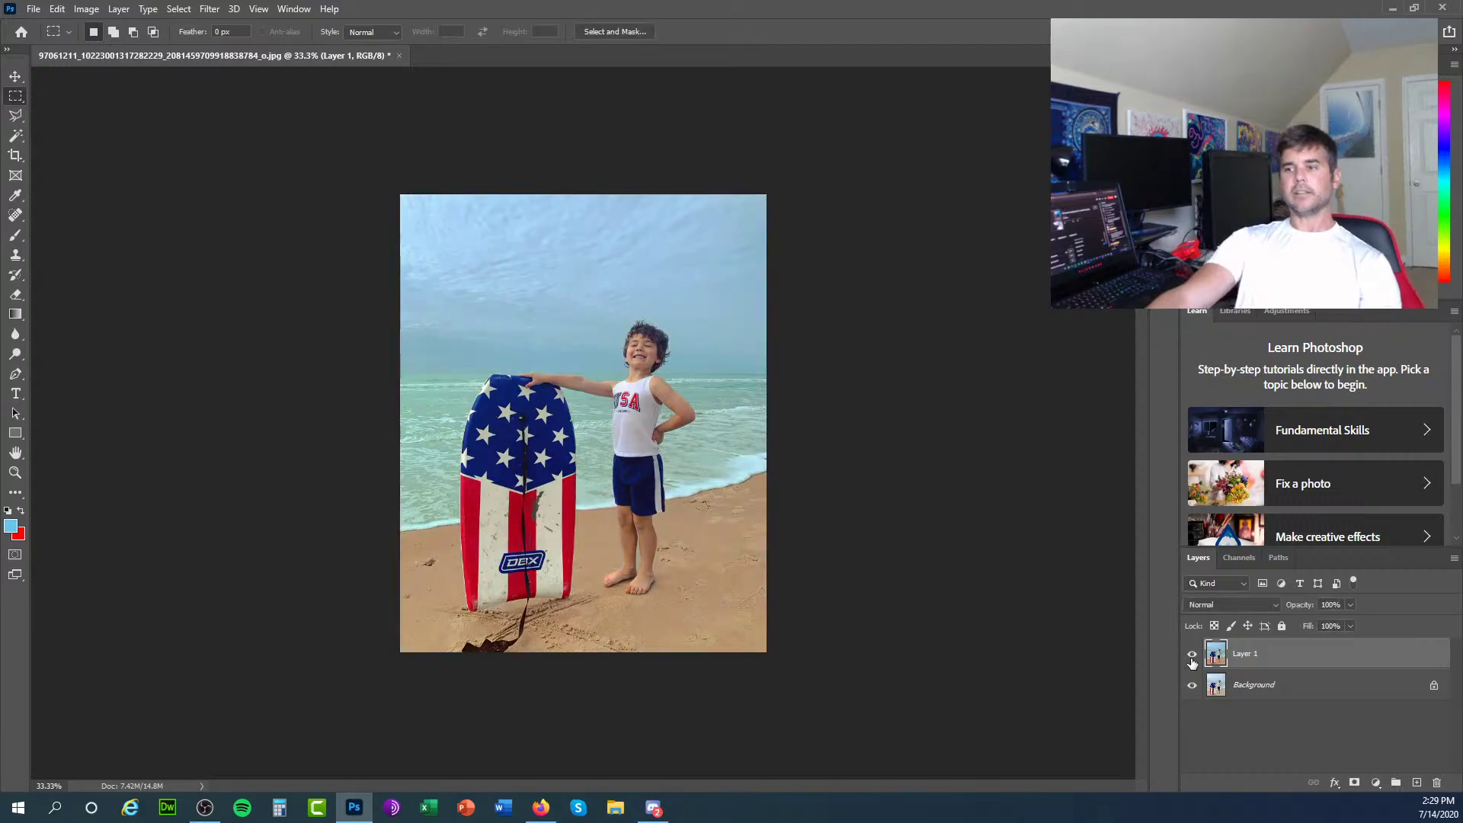
{"action": "left_click", "coordinate": [1192, 660]}
{"action": "left_click", "coordinate": [1193, 660]}
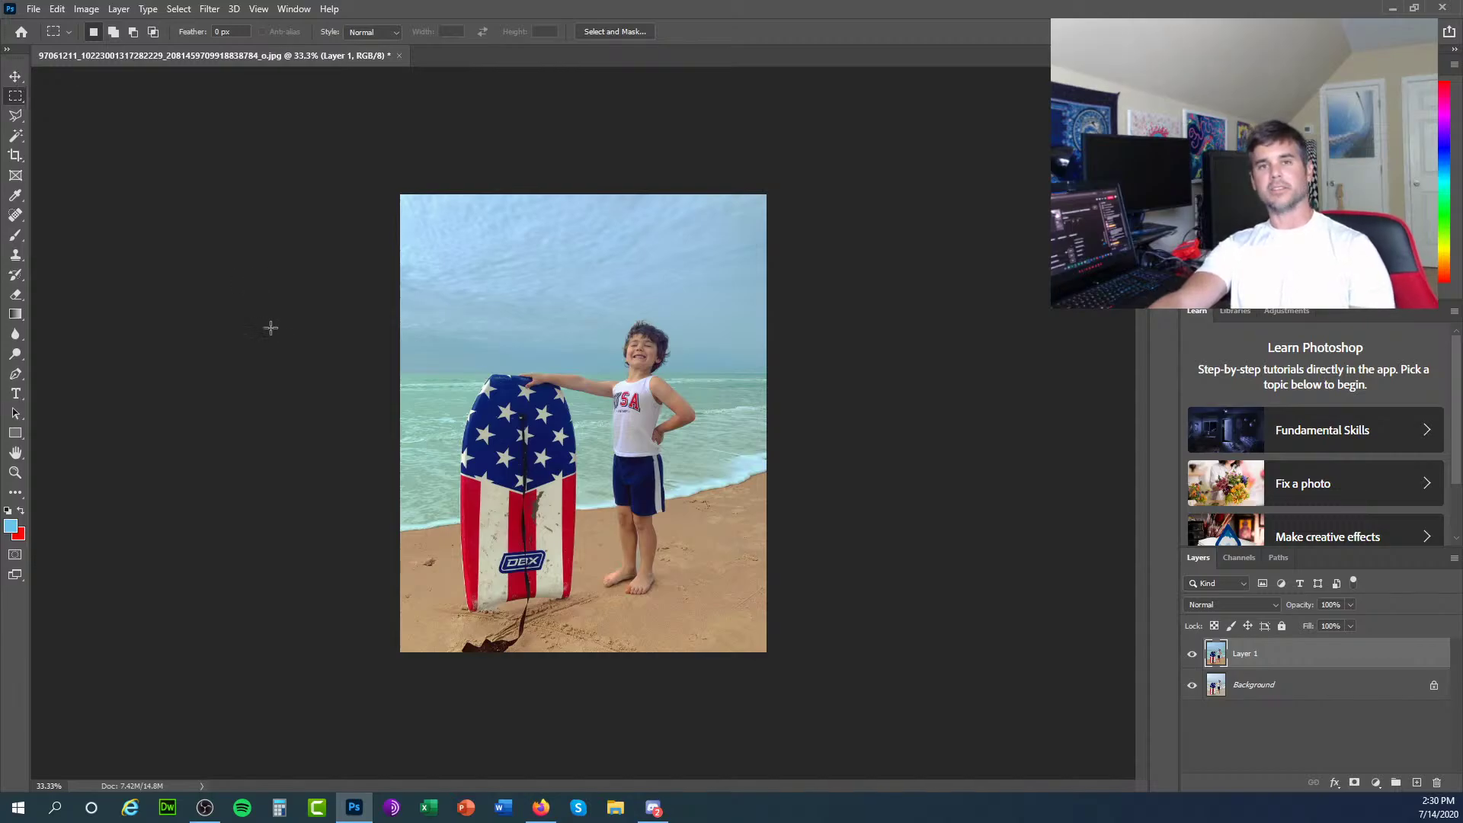
{"action": "left_click", "coordinate": [34, 9]}
{"action": "left_click", "coordinate": [61, 44]}
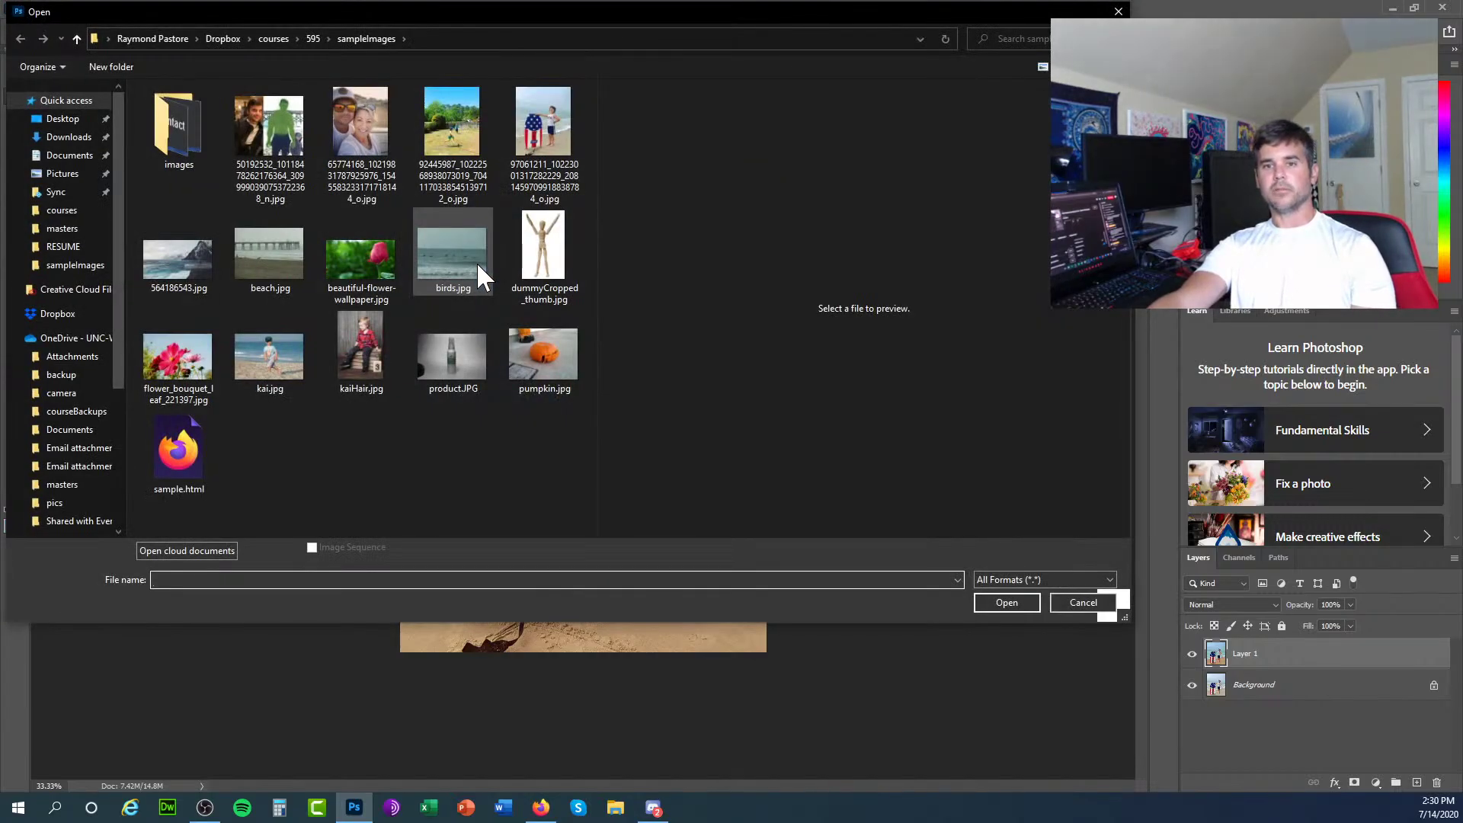
{"action": "left_click", "coordinate": [281, 139]}
{"action": "left_click", "coordinate": [1005, 602]}
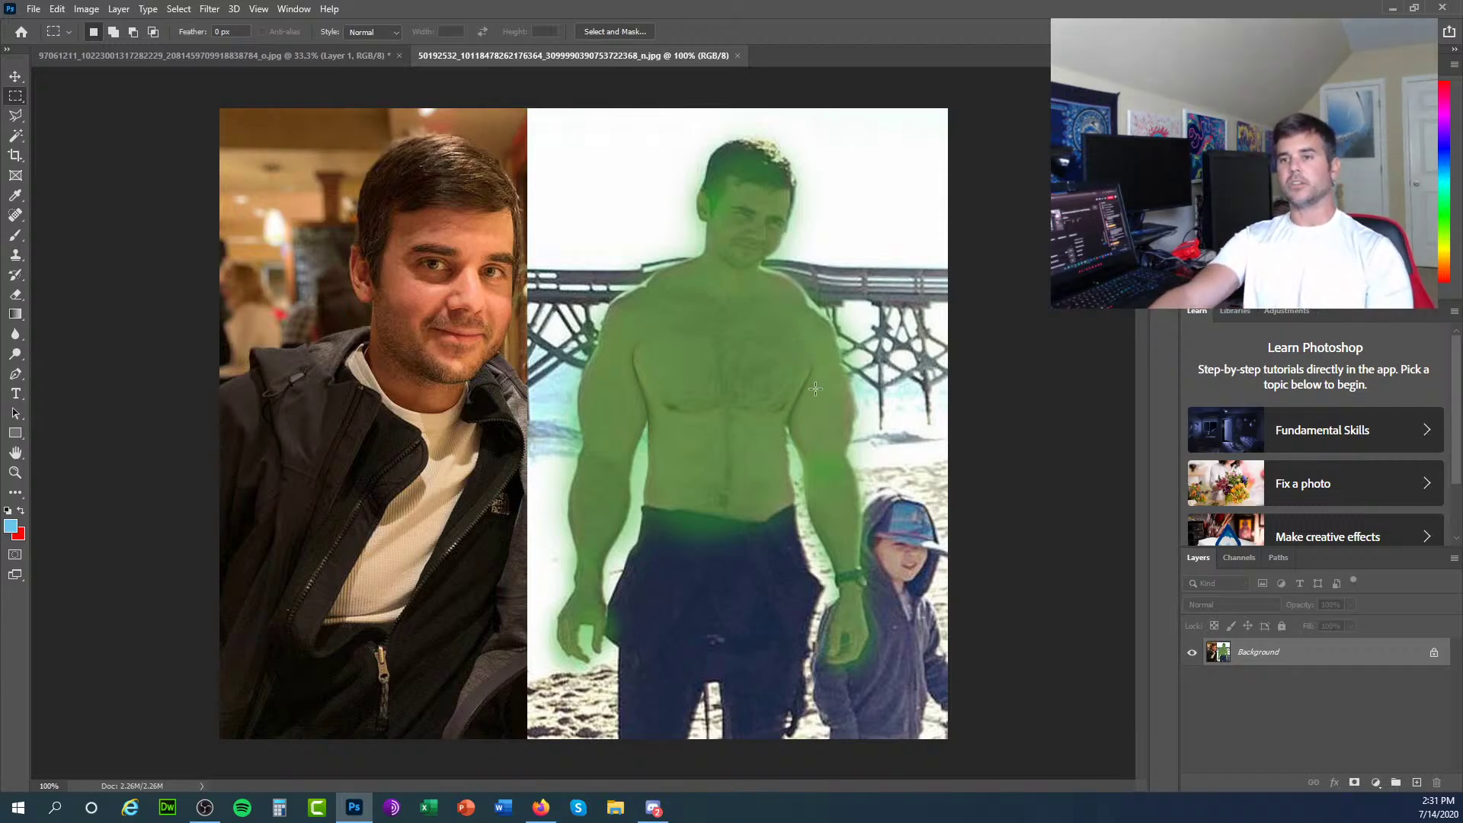
{"action": "left_click", "coordinate": [277, 60]}
{"action": "left_click", "coordinate": [33, 9]}
{"action": "left_click", "coordinate": [57, 47]}
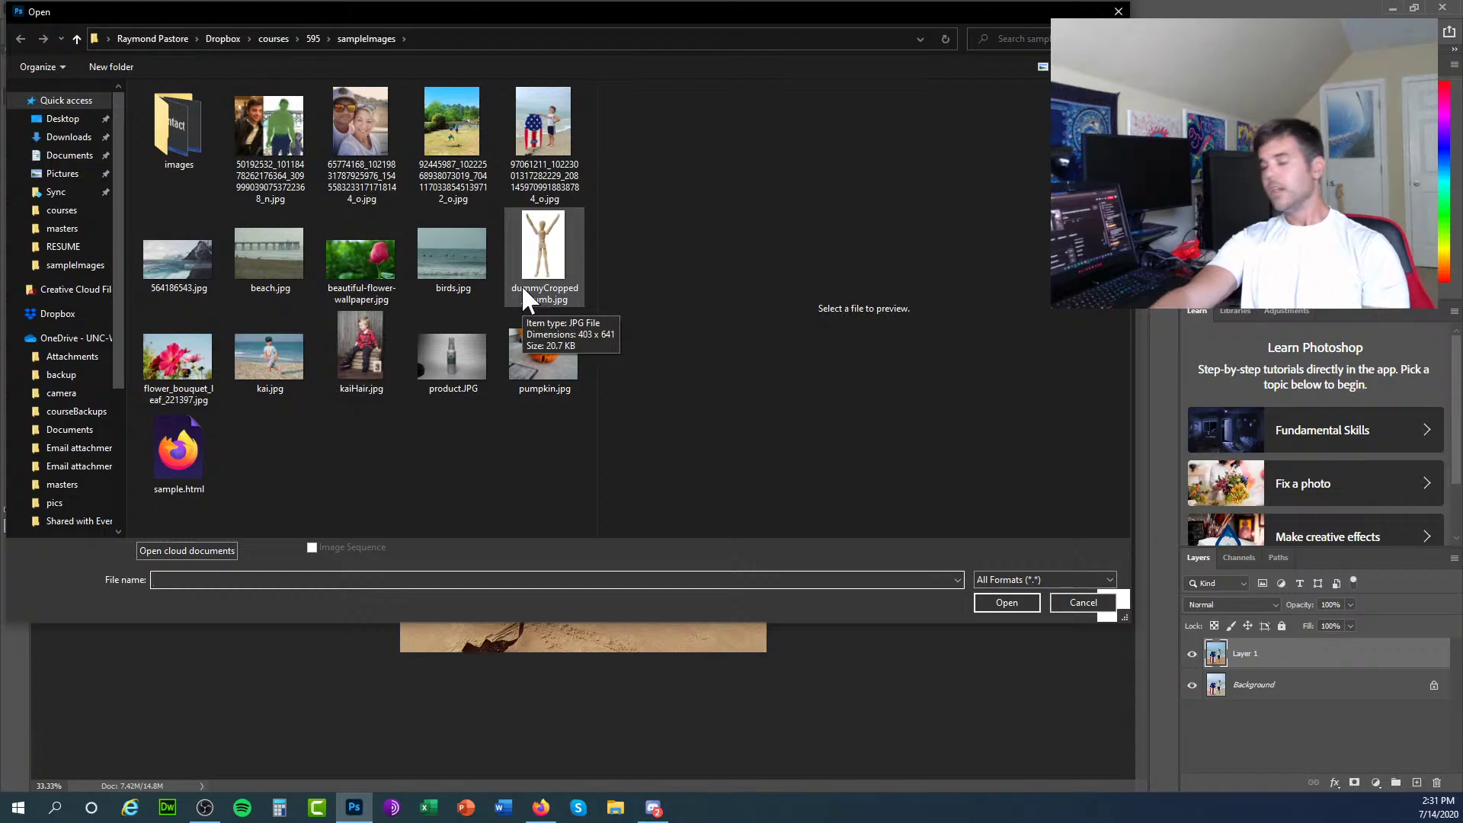
{"action": "left_click", "coordinate": [355, 130]}
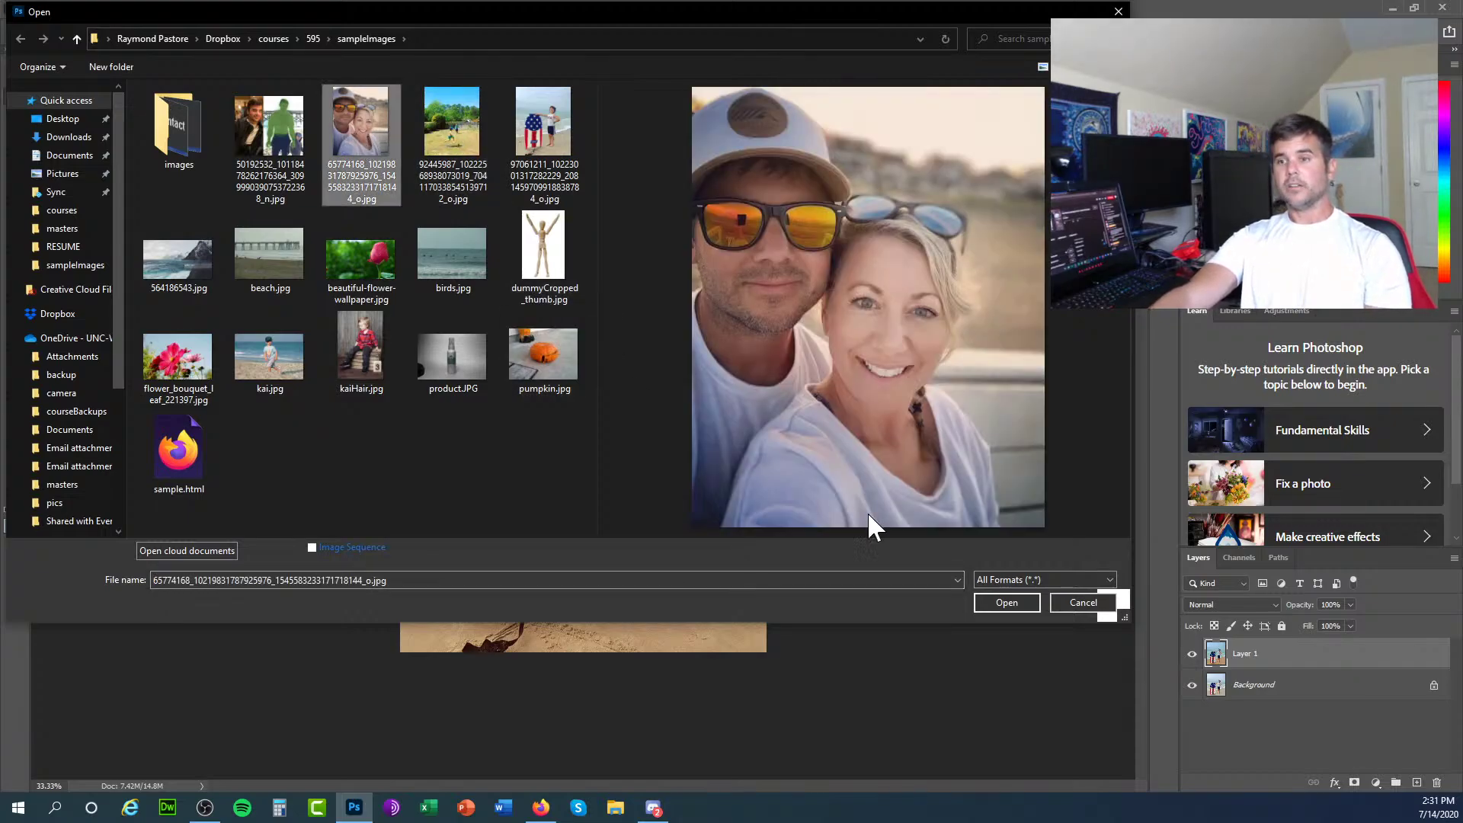
{"action": "left_click", "coordinate": [999, 599]}
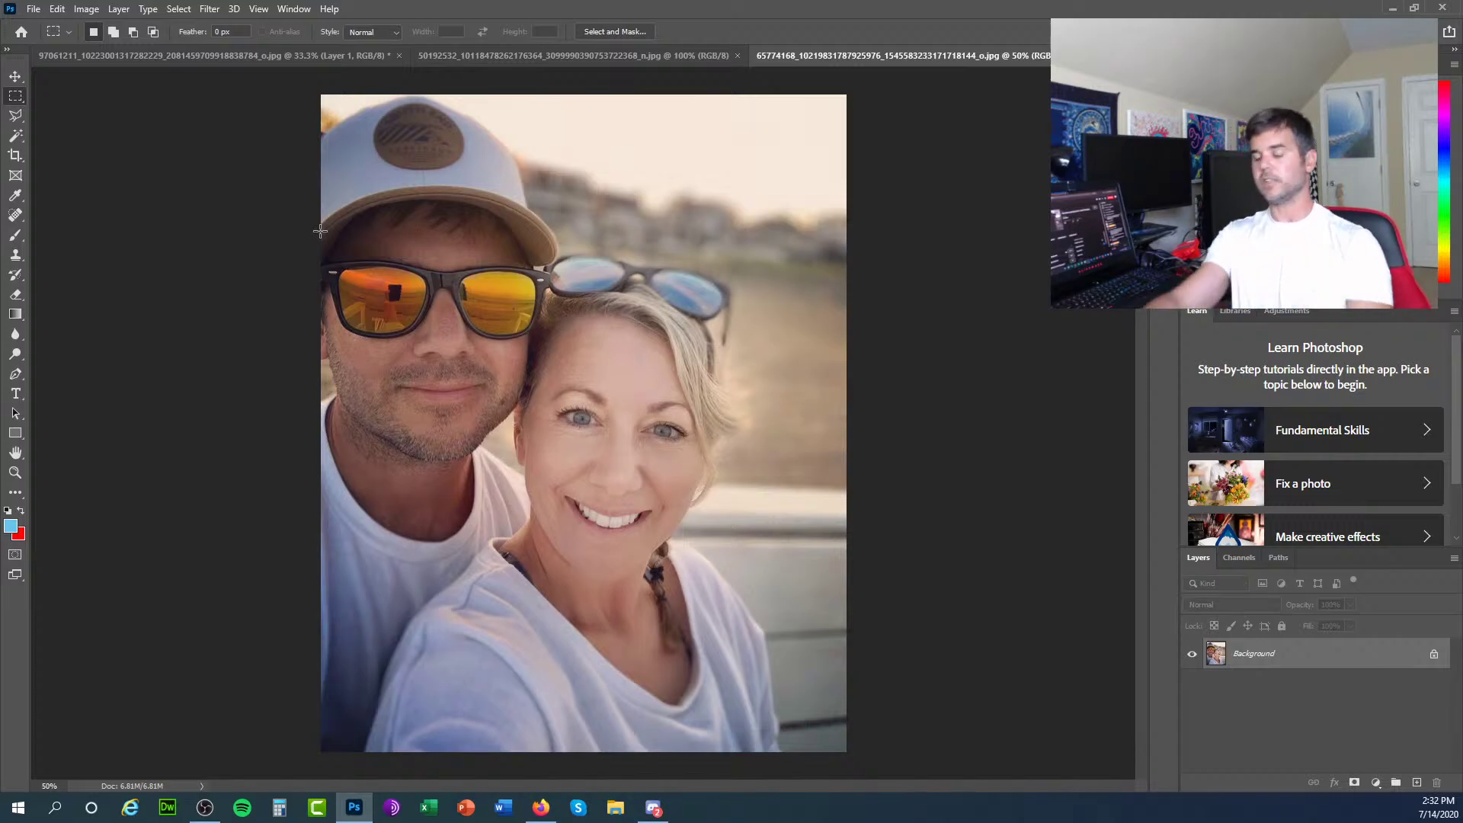
{"action": "left_click", "coordinate": [236, 9]}
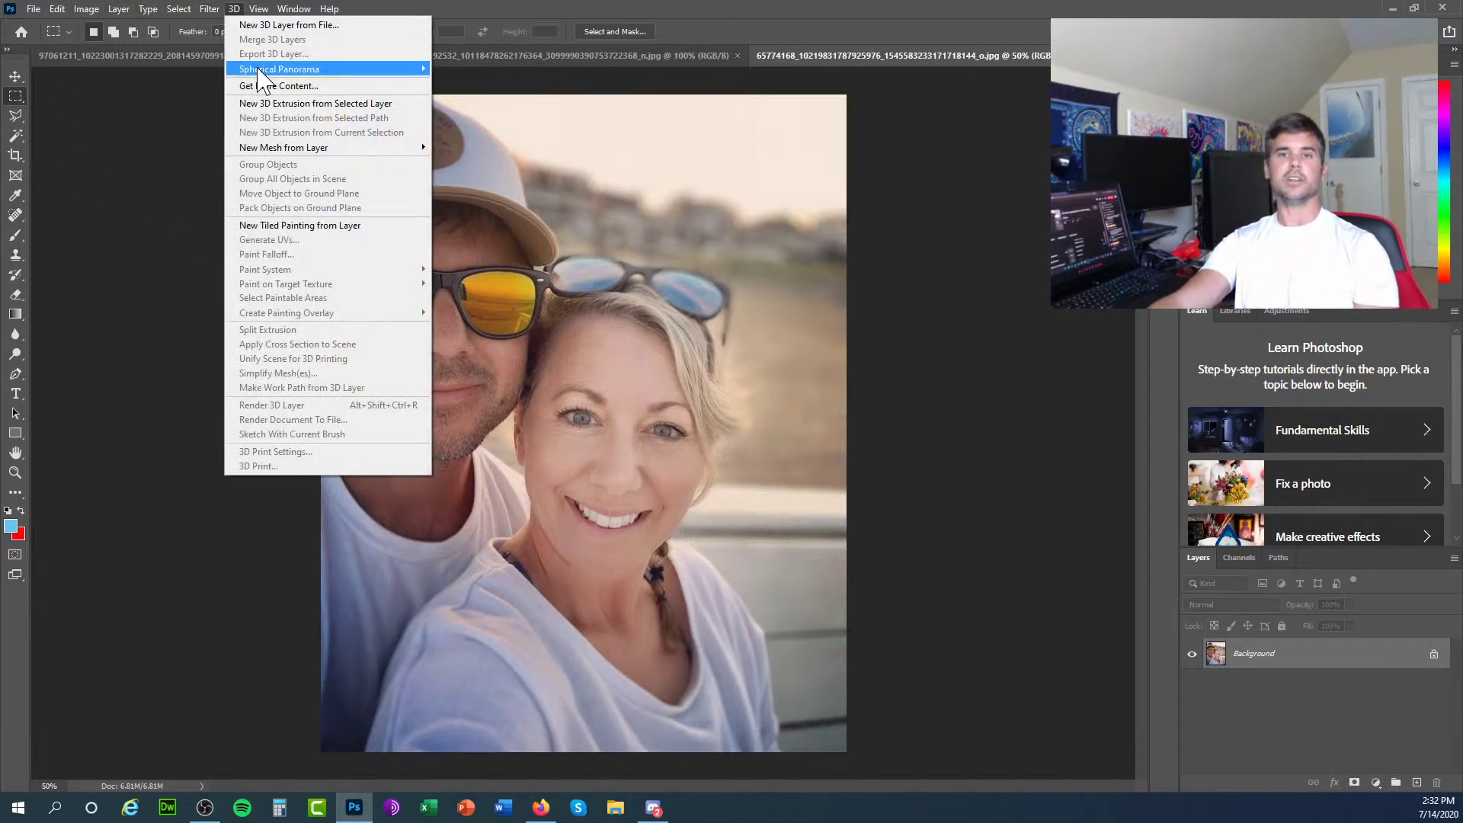
{"action": "mouse_move", "coordinate": [263, 70]}
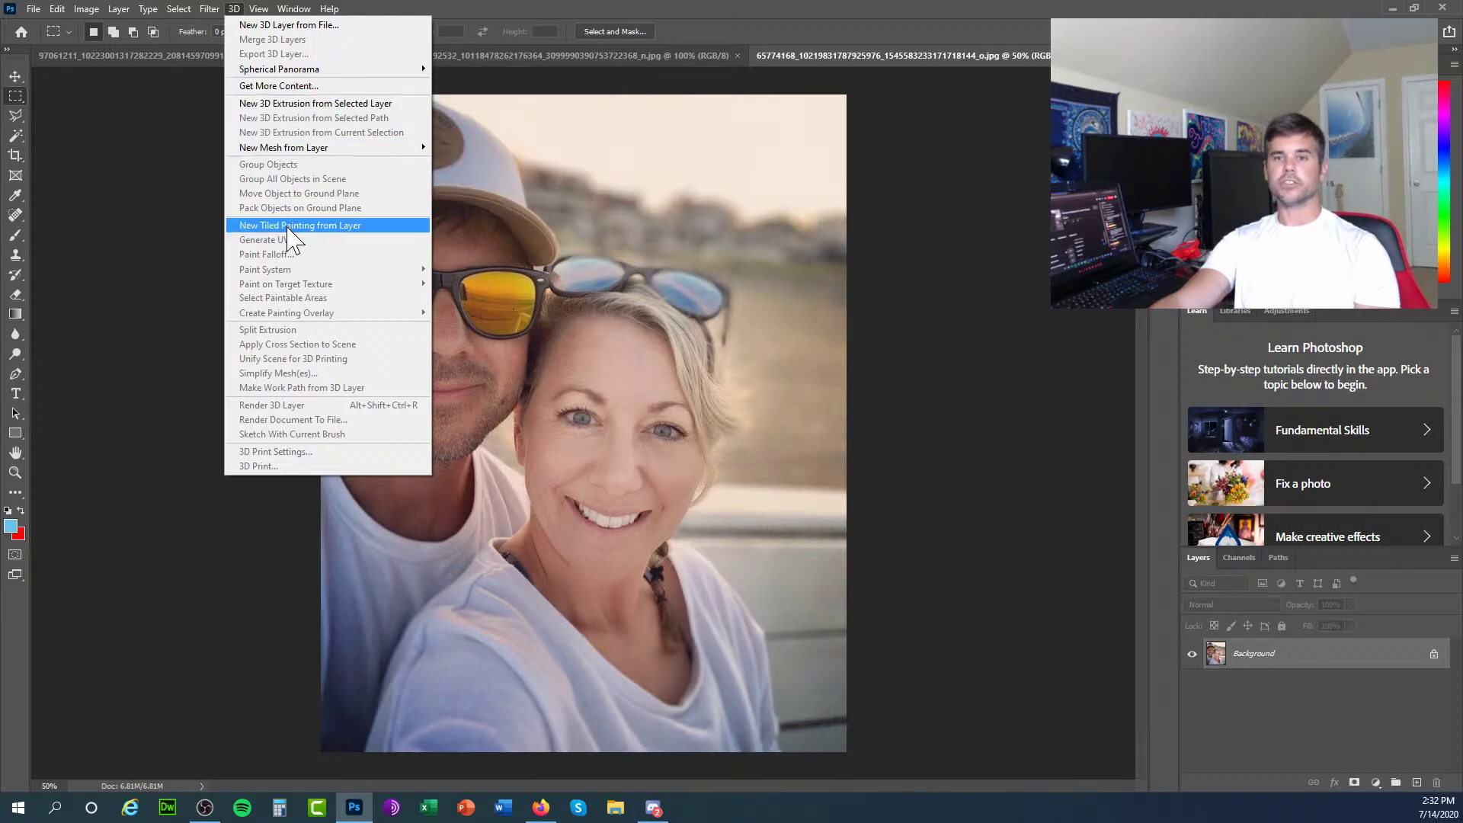
{"action": "left_click", "coordinate": [245, 11]}
{"action": "left_click", "coordinate": [246, 13]}
{"action": "left_click", "coordinate": [241, 9]}
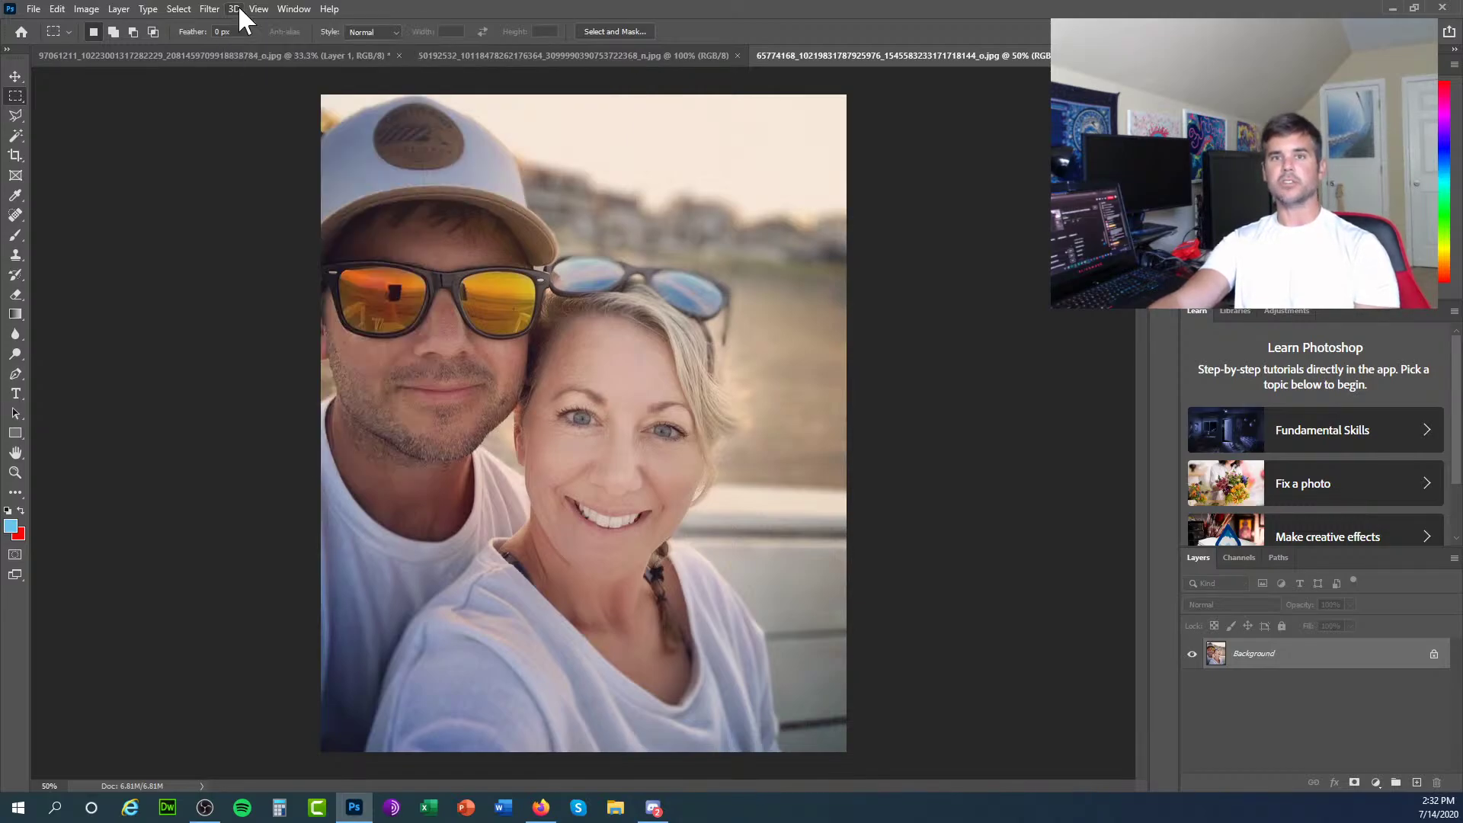
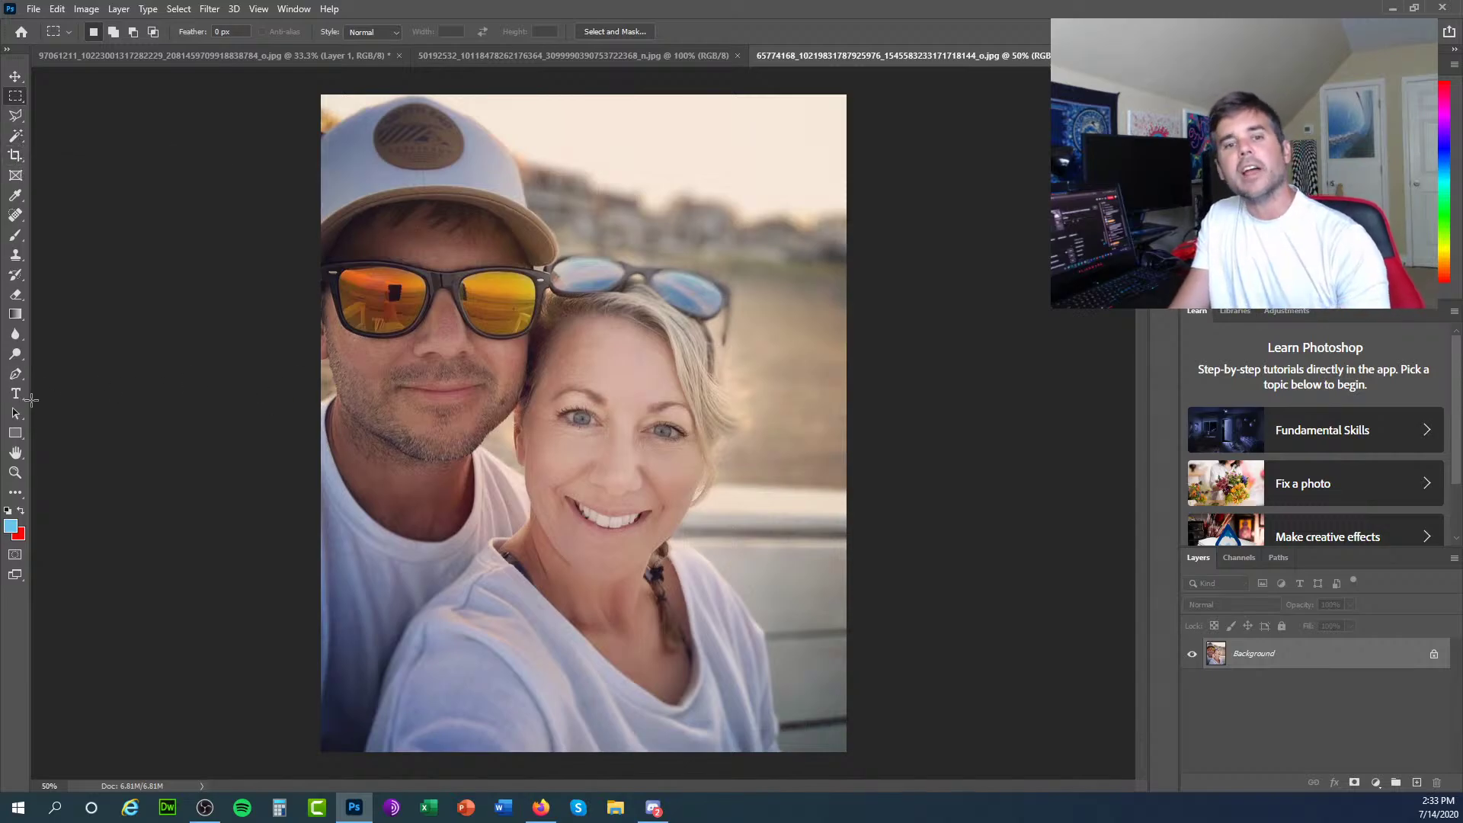
{"action": "left_click", "coordinate": [209, 9]}
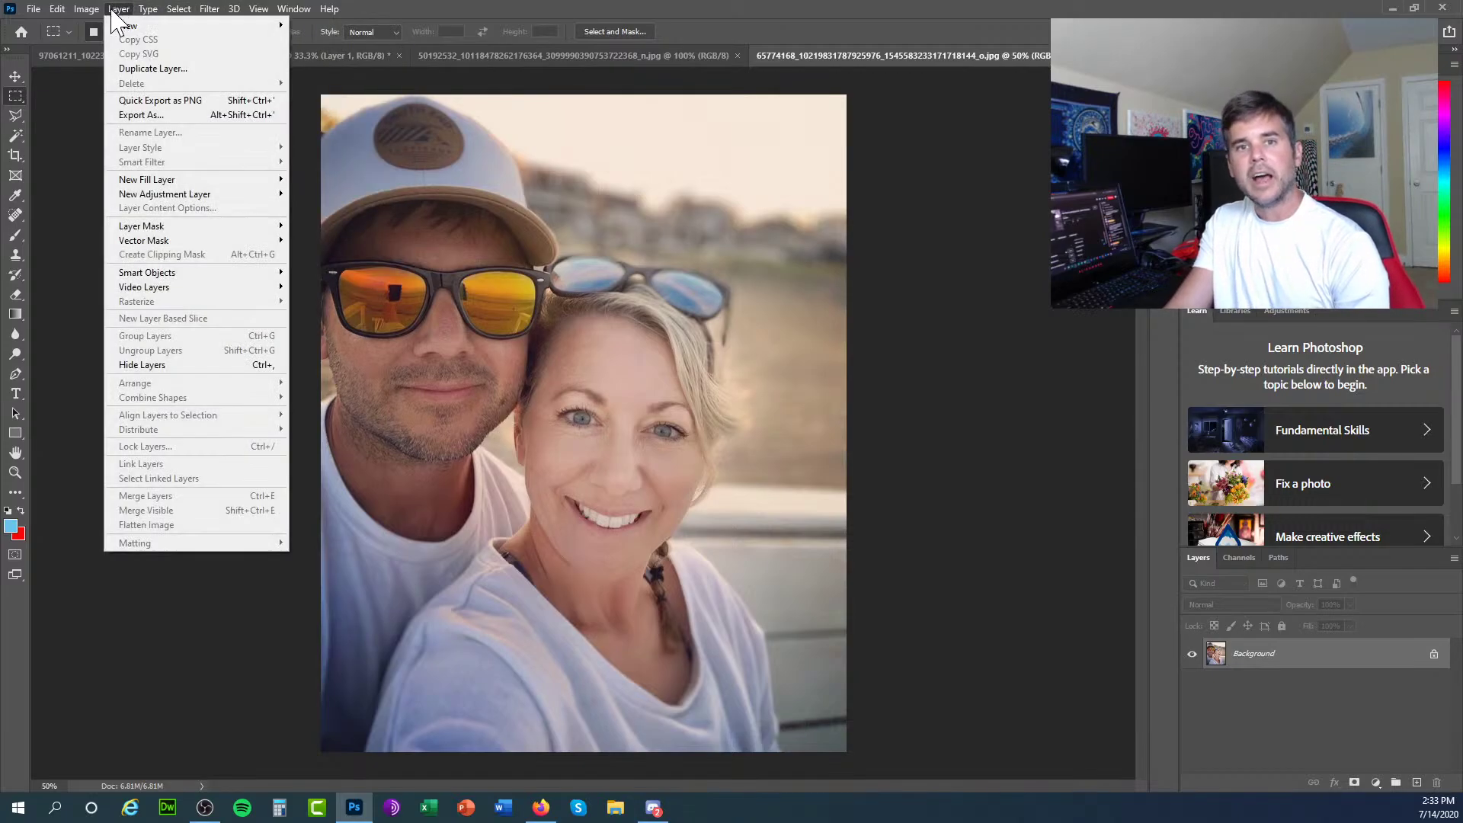
{"action": "mouse_move", "coordinate": [90, 15]}
{"action": "mouse_move", "coordinate": [106, 43]}
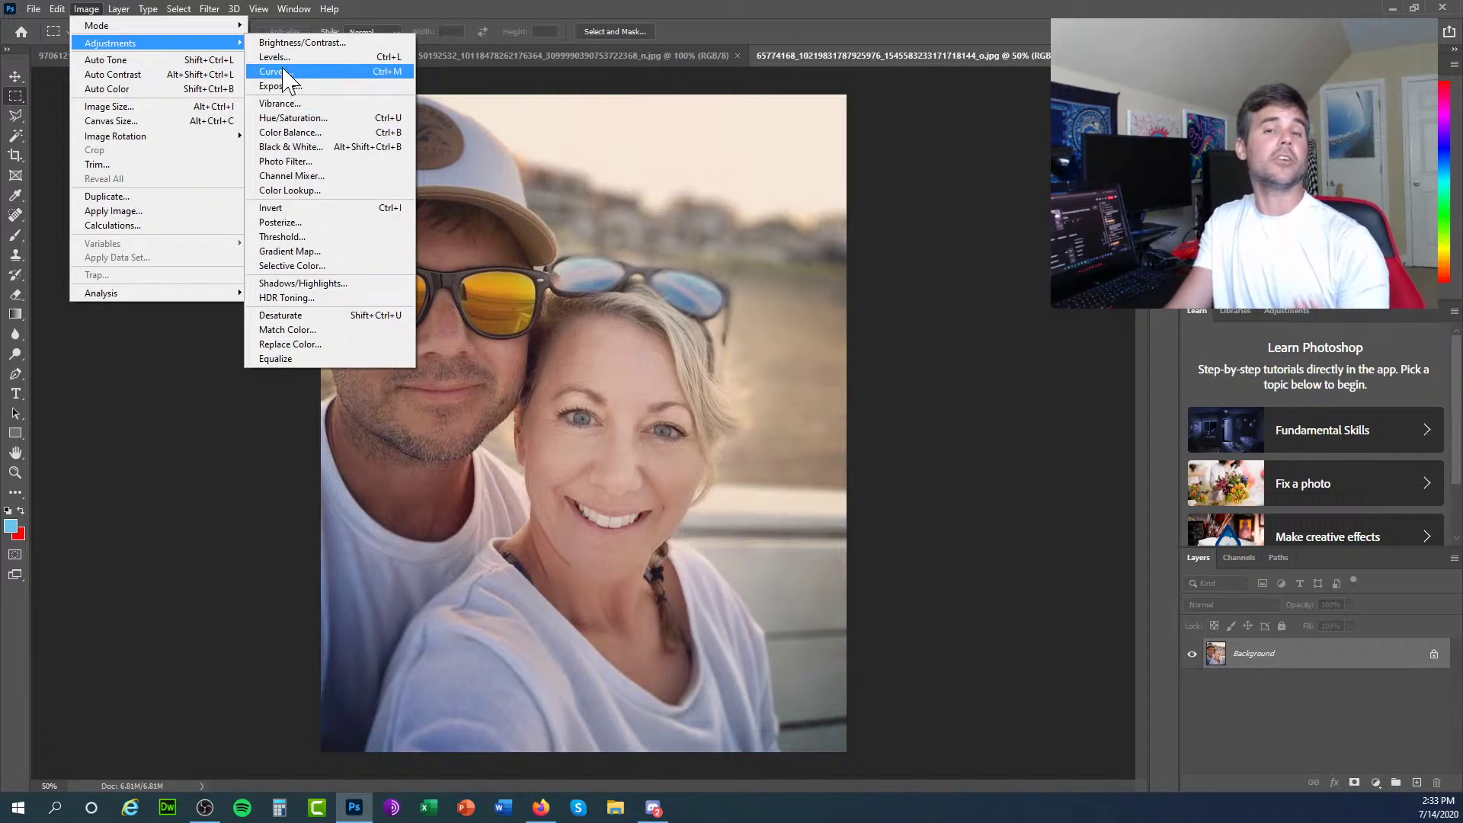
{"action": "left_click", "coordinate": [212, 9]}
{"action": "left_click", "coordinate": [212, 9]}
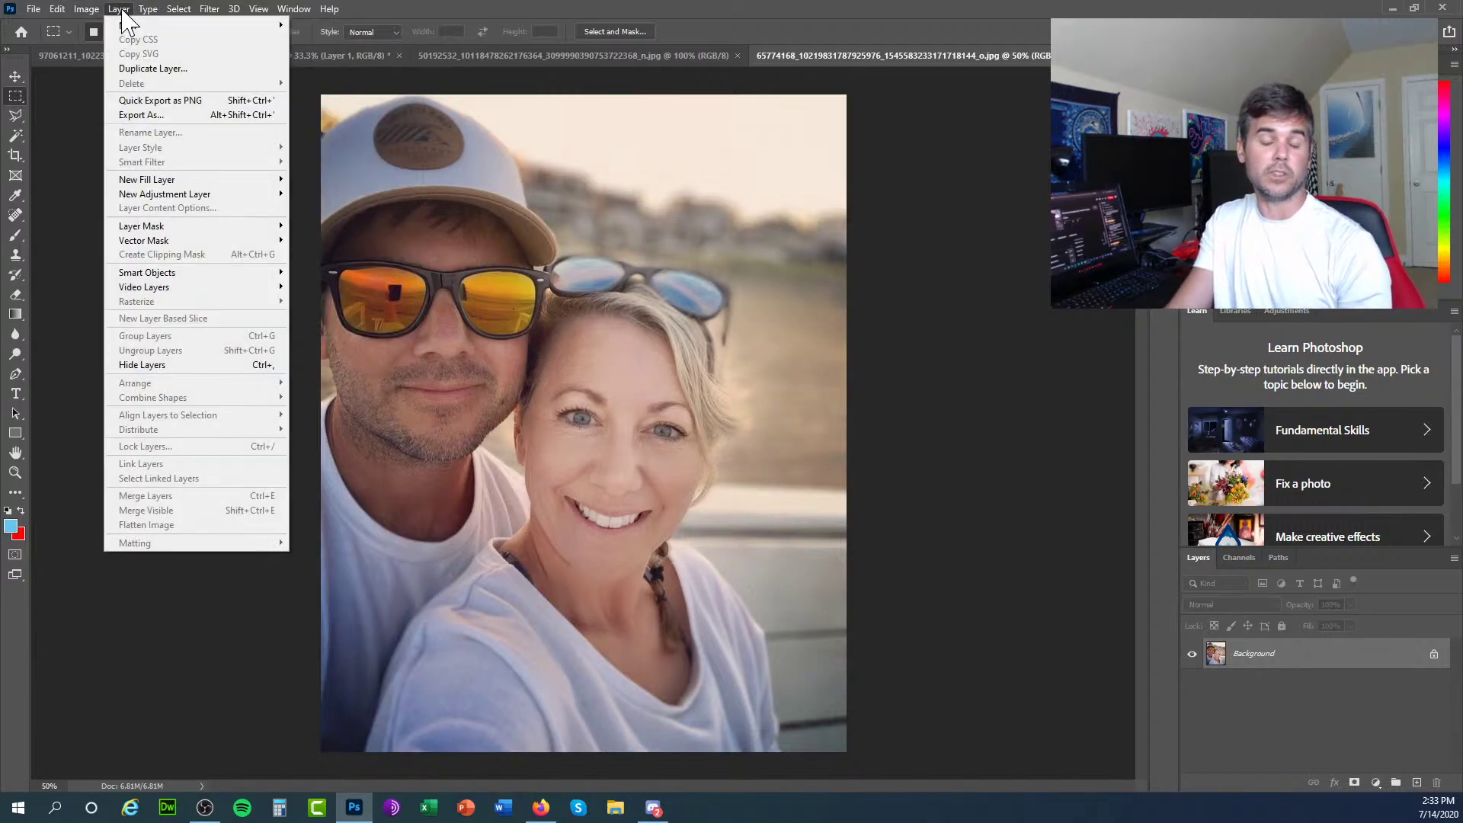
{"action": "left_click", "coordinate": [121, 10]}
{"action": "left_click", "coordinate": [148, 9]}
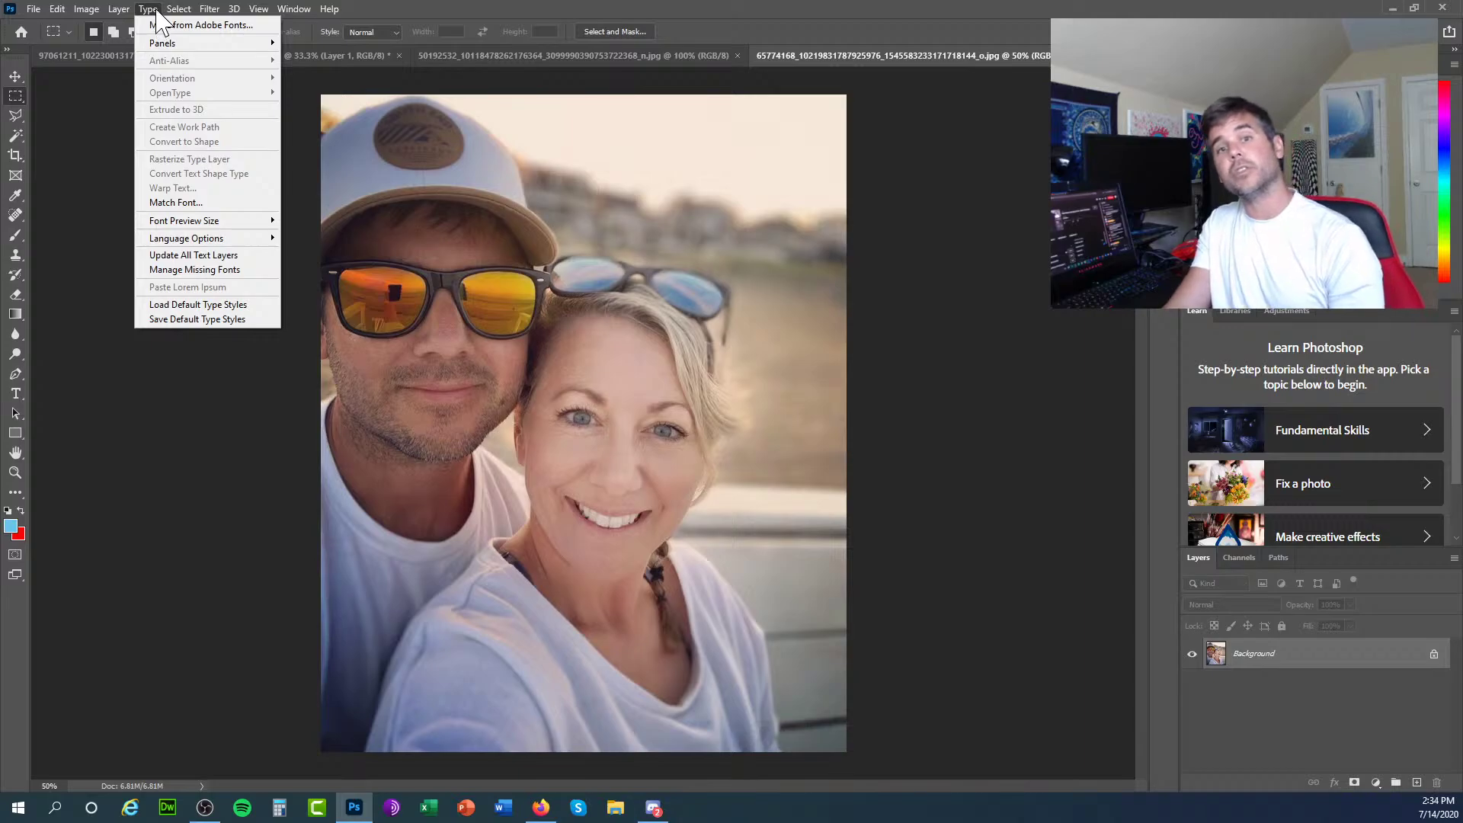
{"action": "left_click", "coordinate": [148, 10]}
{"action": "left_click", "coordinate": [86, 9]}
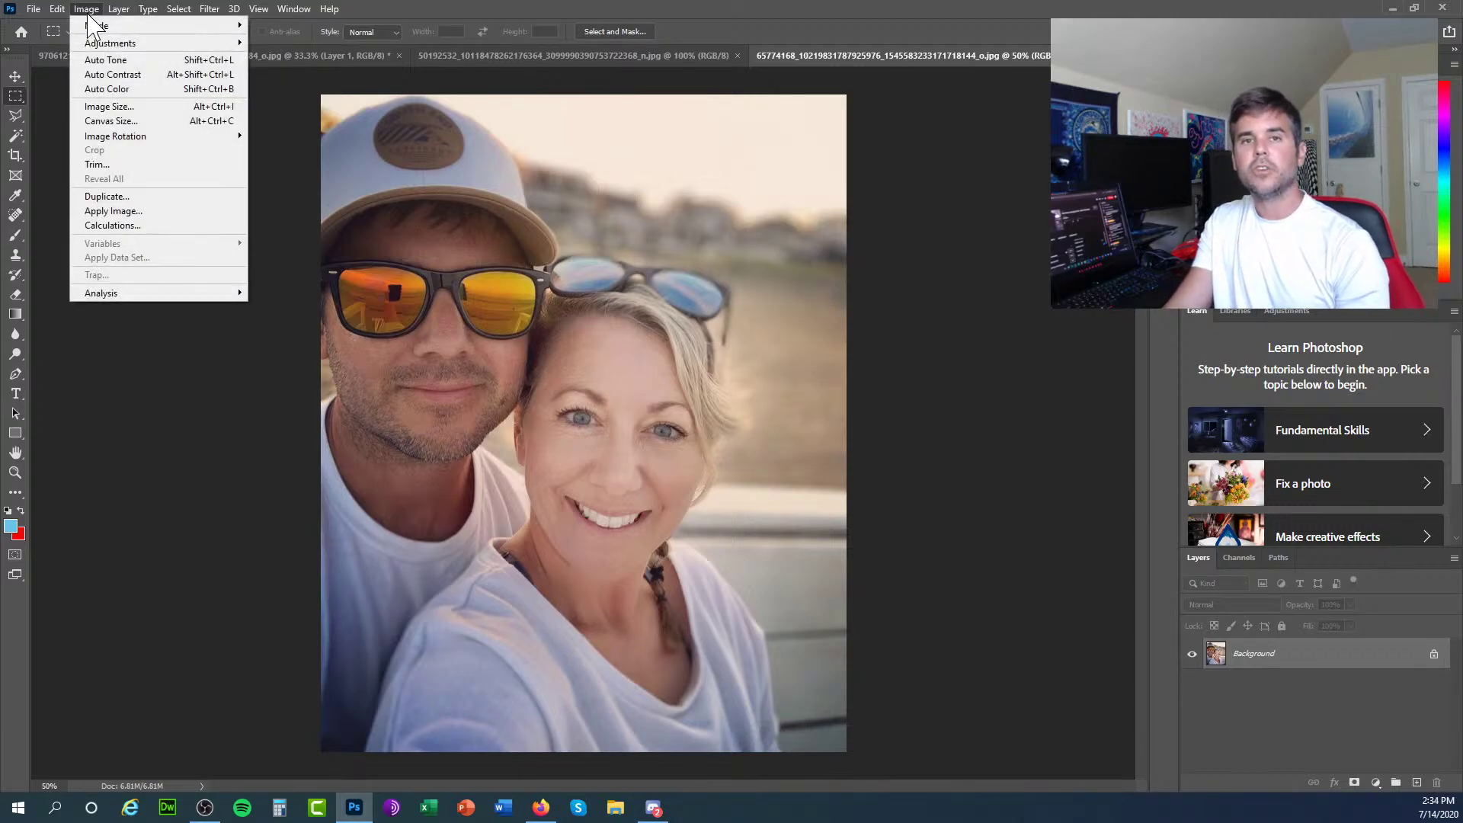
{"action": "mouse_move", "coordinate": [96, 32]}
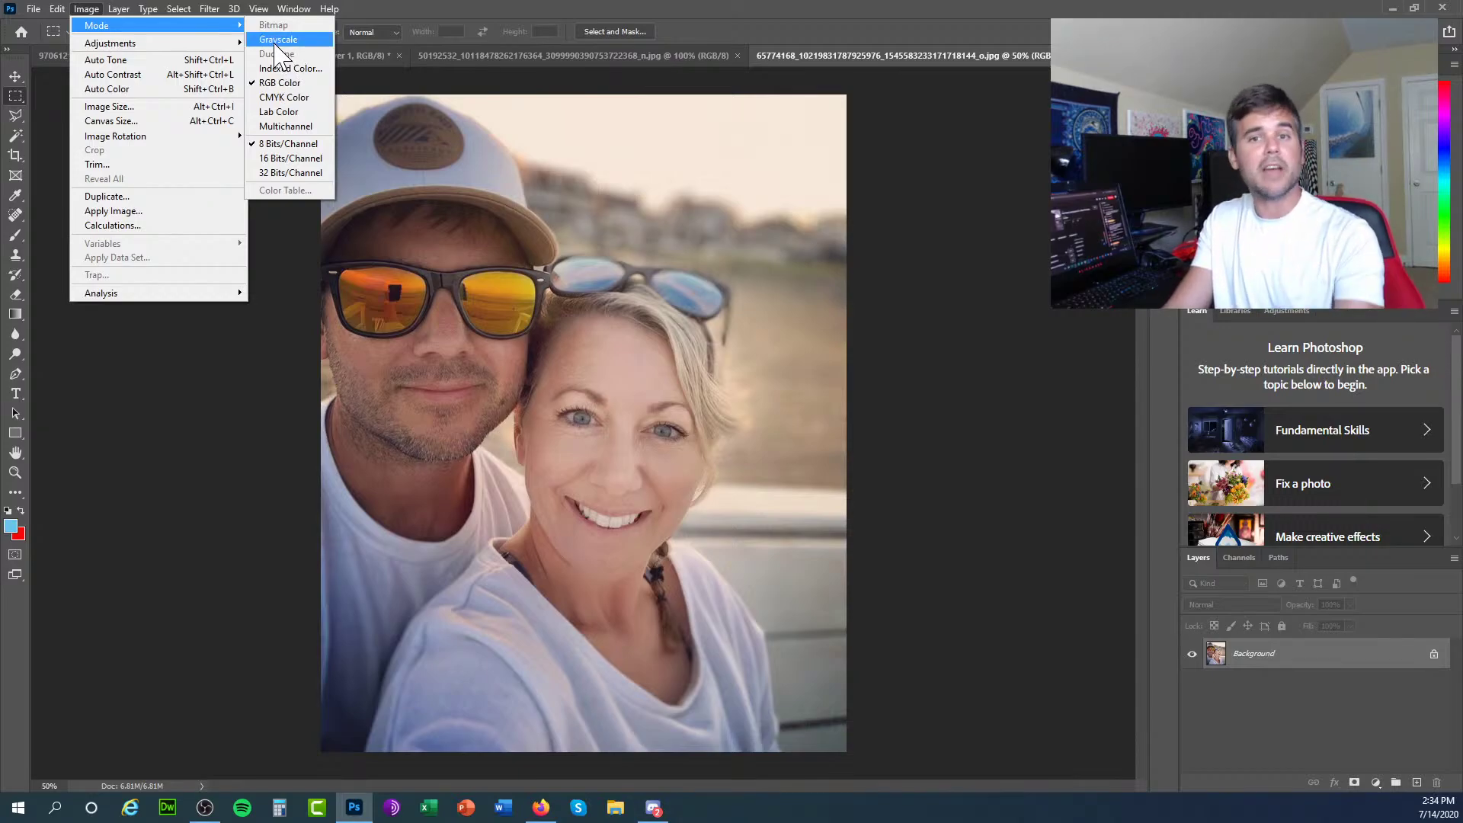
{"action": "left_click", "coordinate": [85, 9]}
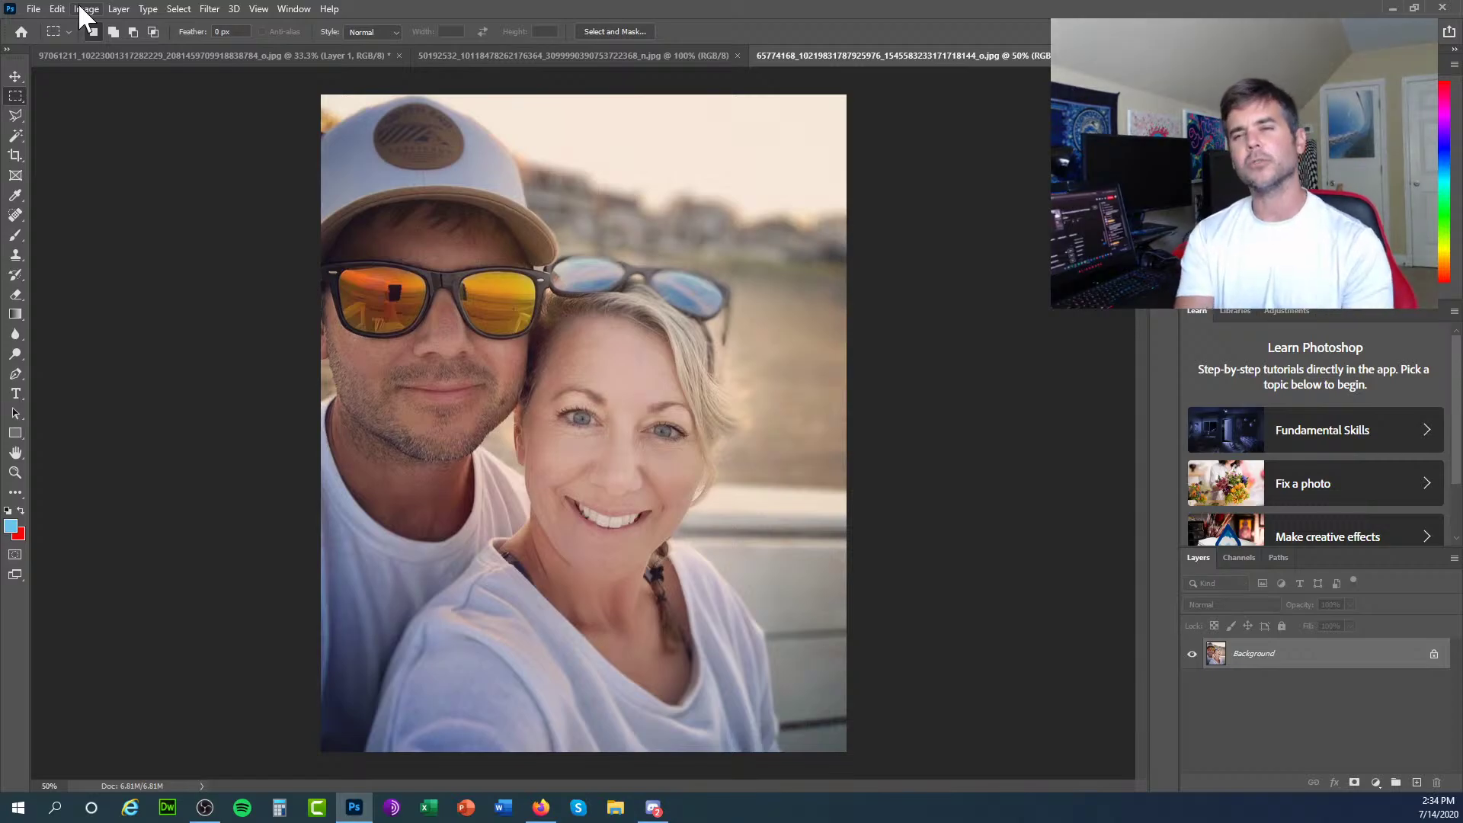
Select the entire selfie, duplicate it onto a new layer and hide the Background layer.
{"action": "left_click", "coordinate": [181, 9]}
{"action": "left_click", "coordinate": [183, 25]}
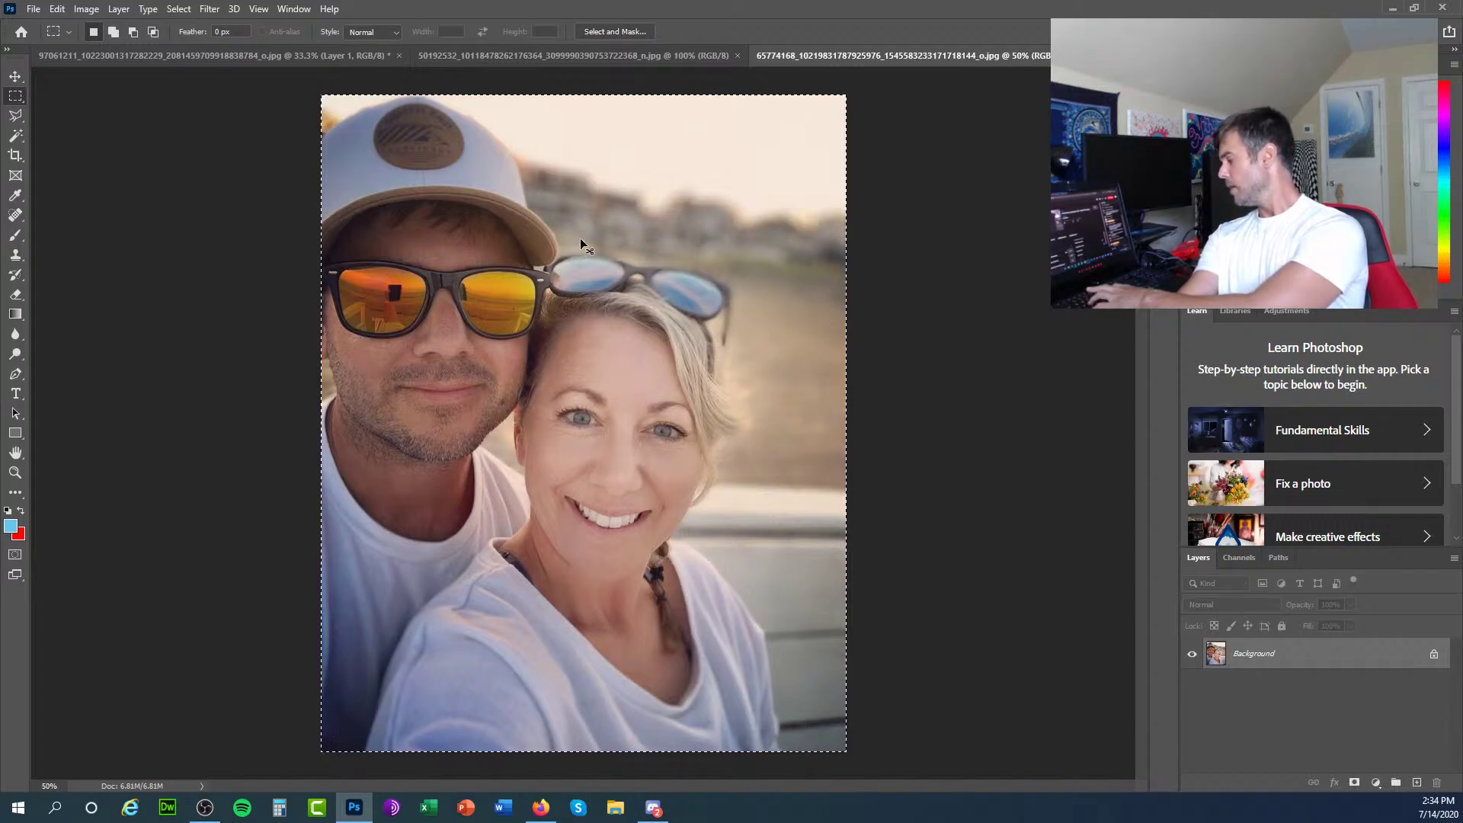
{"action": "key", "text": "ctrl+j"}
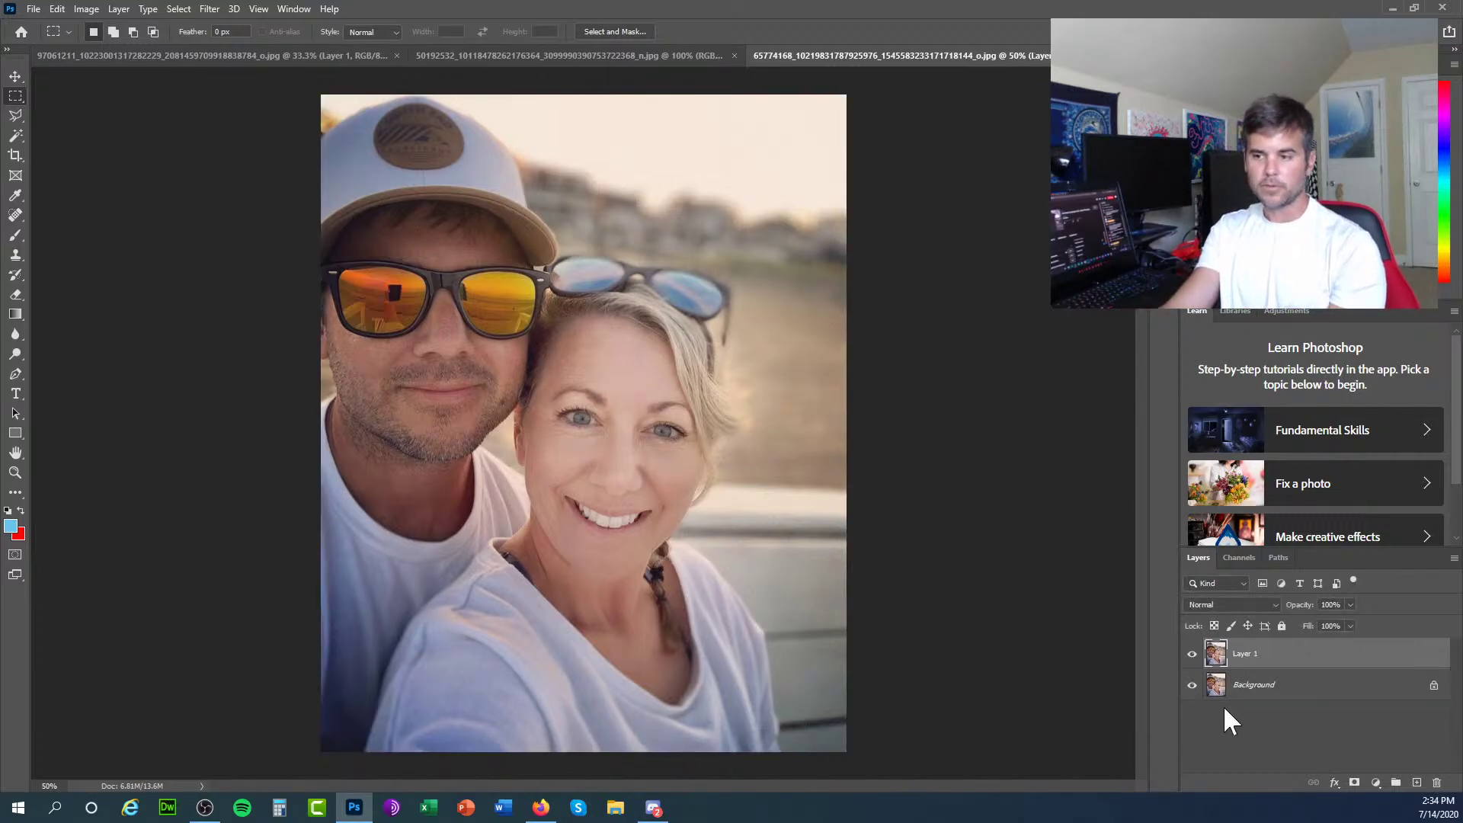
{"action": "left_click", "coordinate": [1192, 685]}
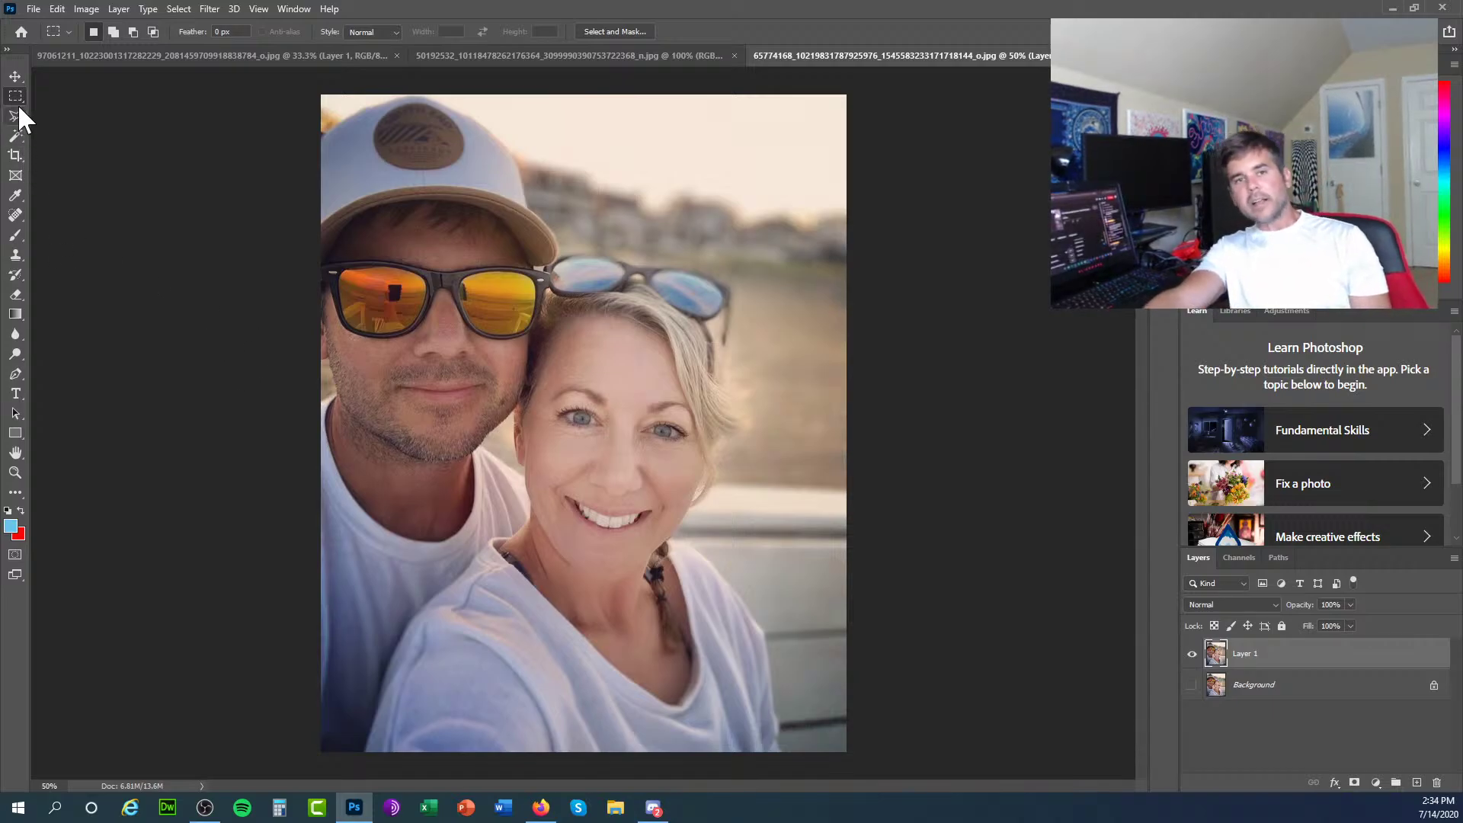
Select the woman's hair on Layer 1 with the Polygonal Lasso, tracing its outer edge, loose strands and the hairline.
{"action": "left_click_drag", "start_coordinate": [21, 116], "coordinate": [64, 131]}
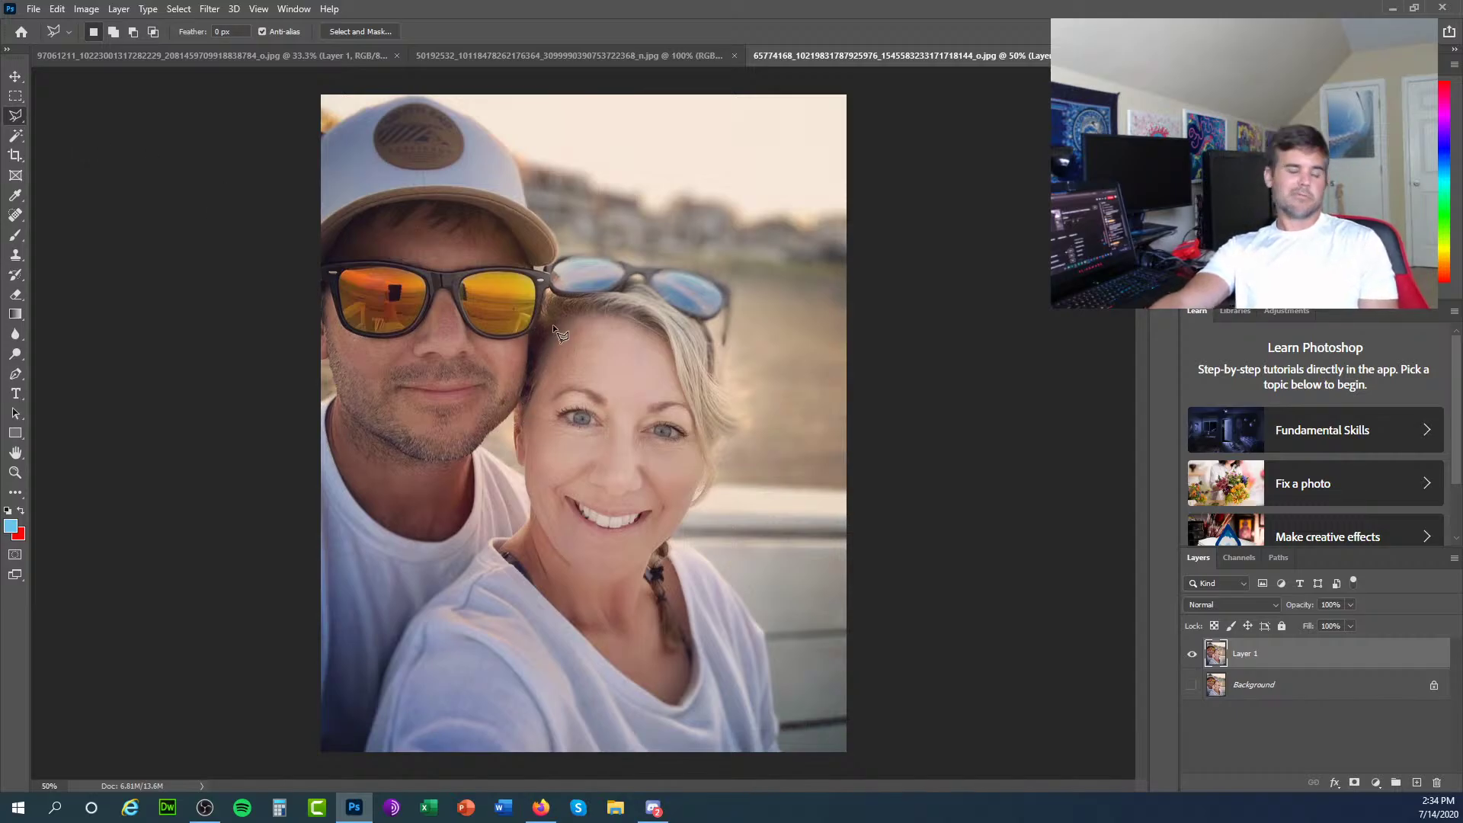
{"action": "left_click", "coordinate": [519, 405]}
{"action": "left_click", "coordinate": [528, 379]}
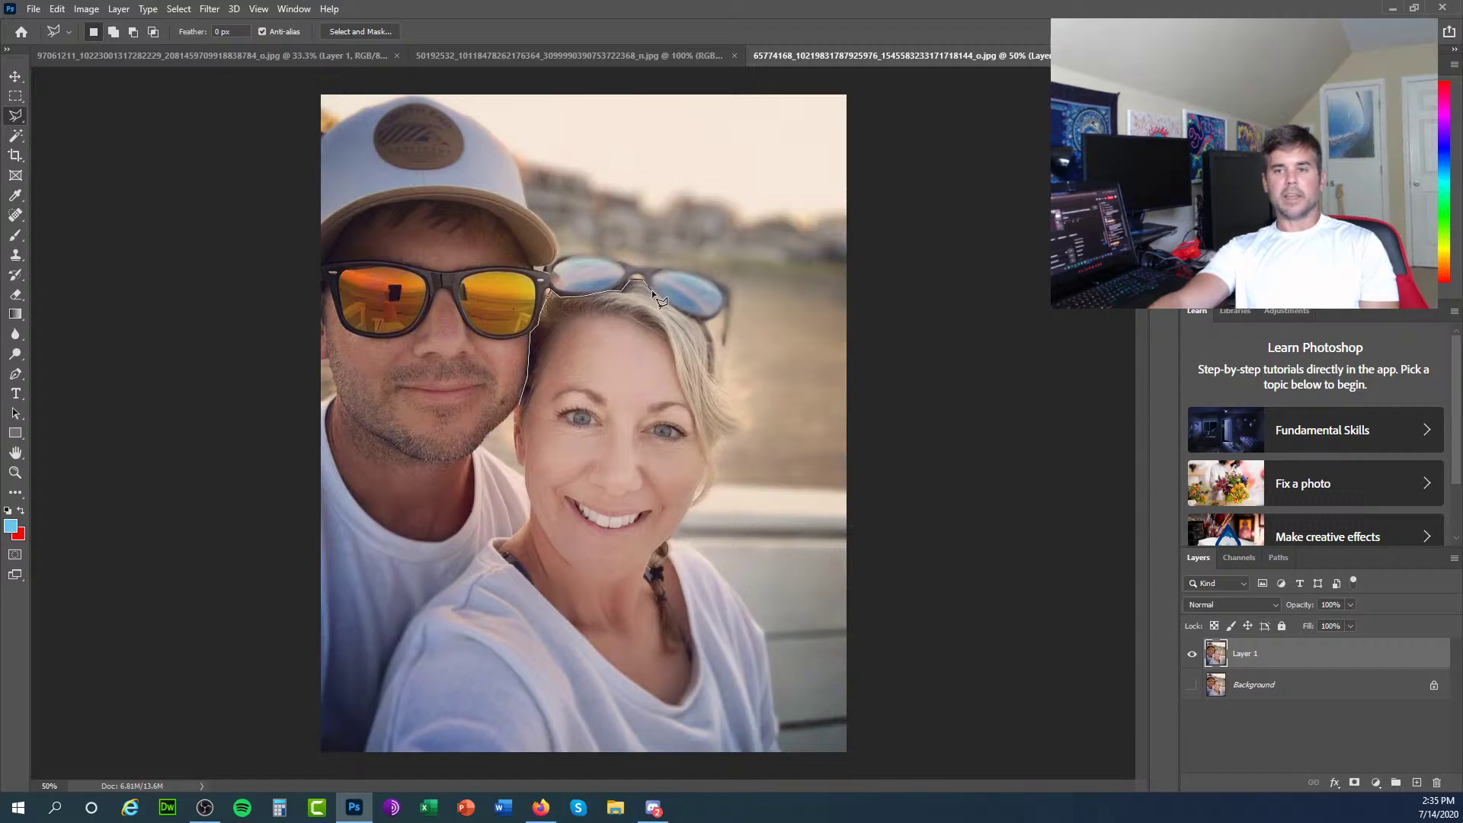
{"action": "left_click", "coordinate": [706, 321]}
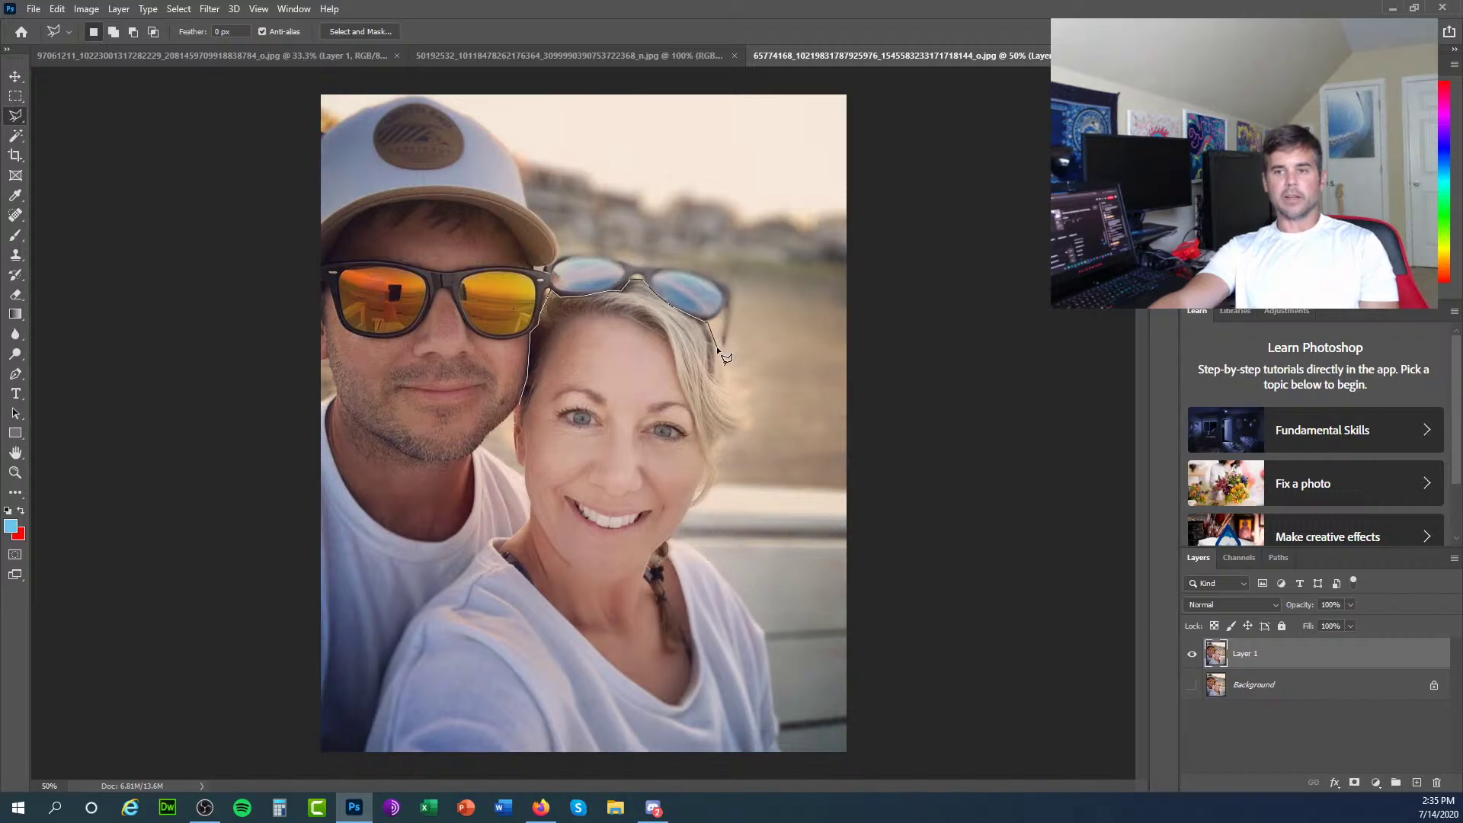
{"action": "left_click", "coordinate": [723, 384]}
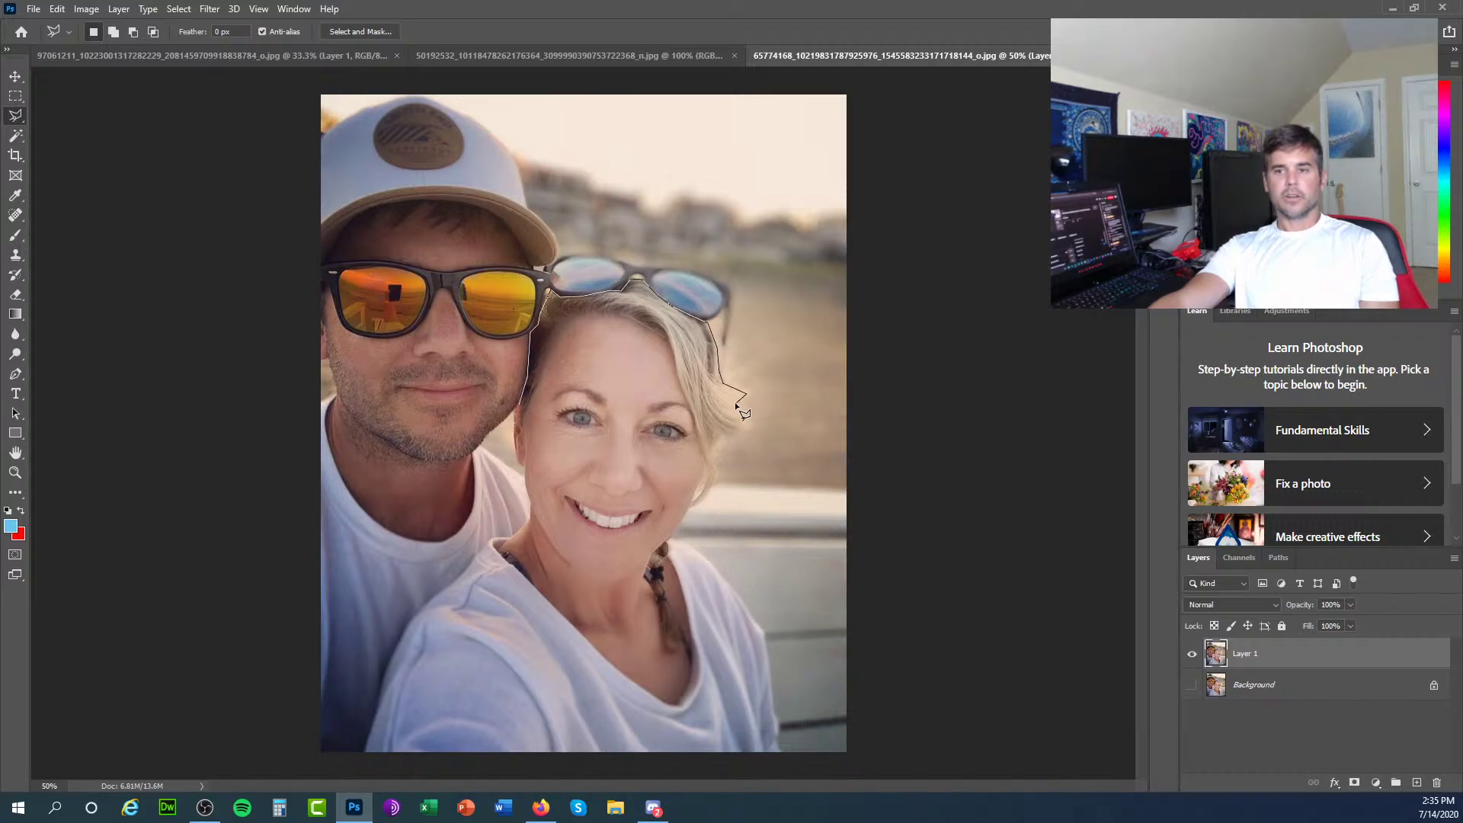
{"action": "left_click", "coordinate": [742, 418]}
{"action": "left_click", "coordinate": [721, 483]}
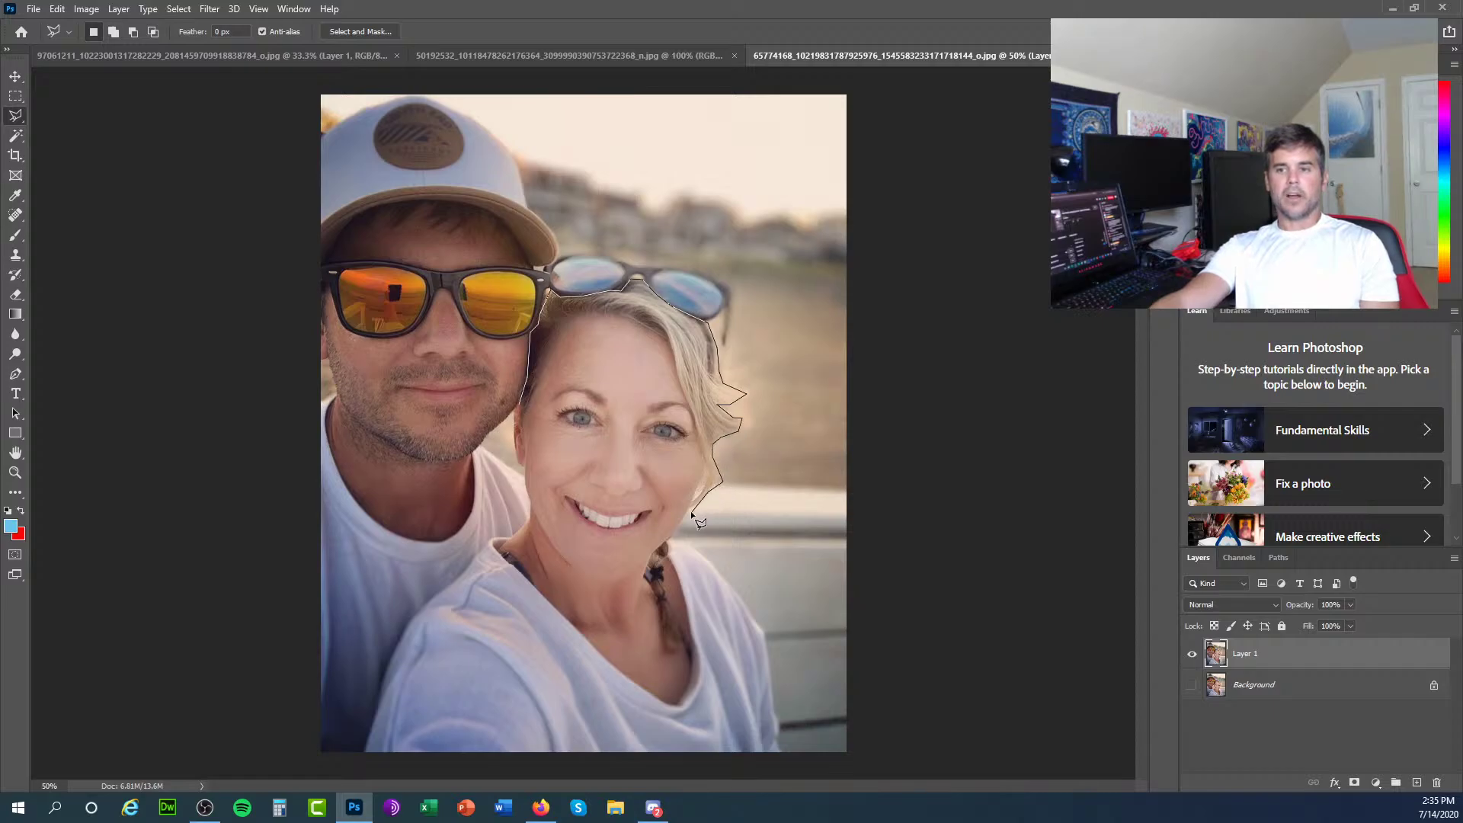
{"action": "left_click", "coordinate": [690, 508]}
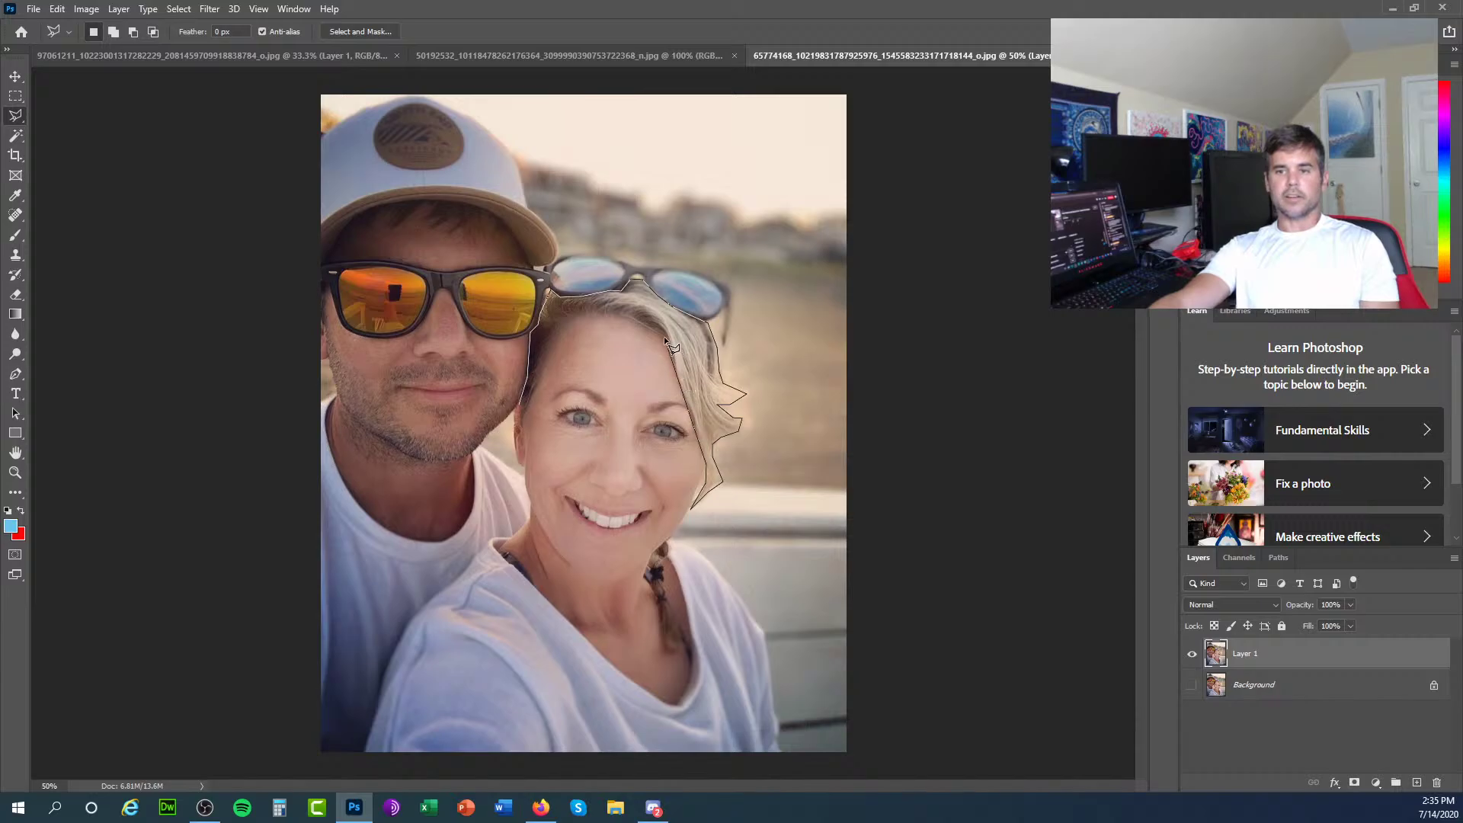
{"action": "left_click", "coordinate": [636, 327]}
{"action": "left_click", "coordinate": [521, 405]}
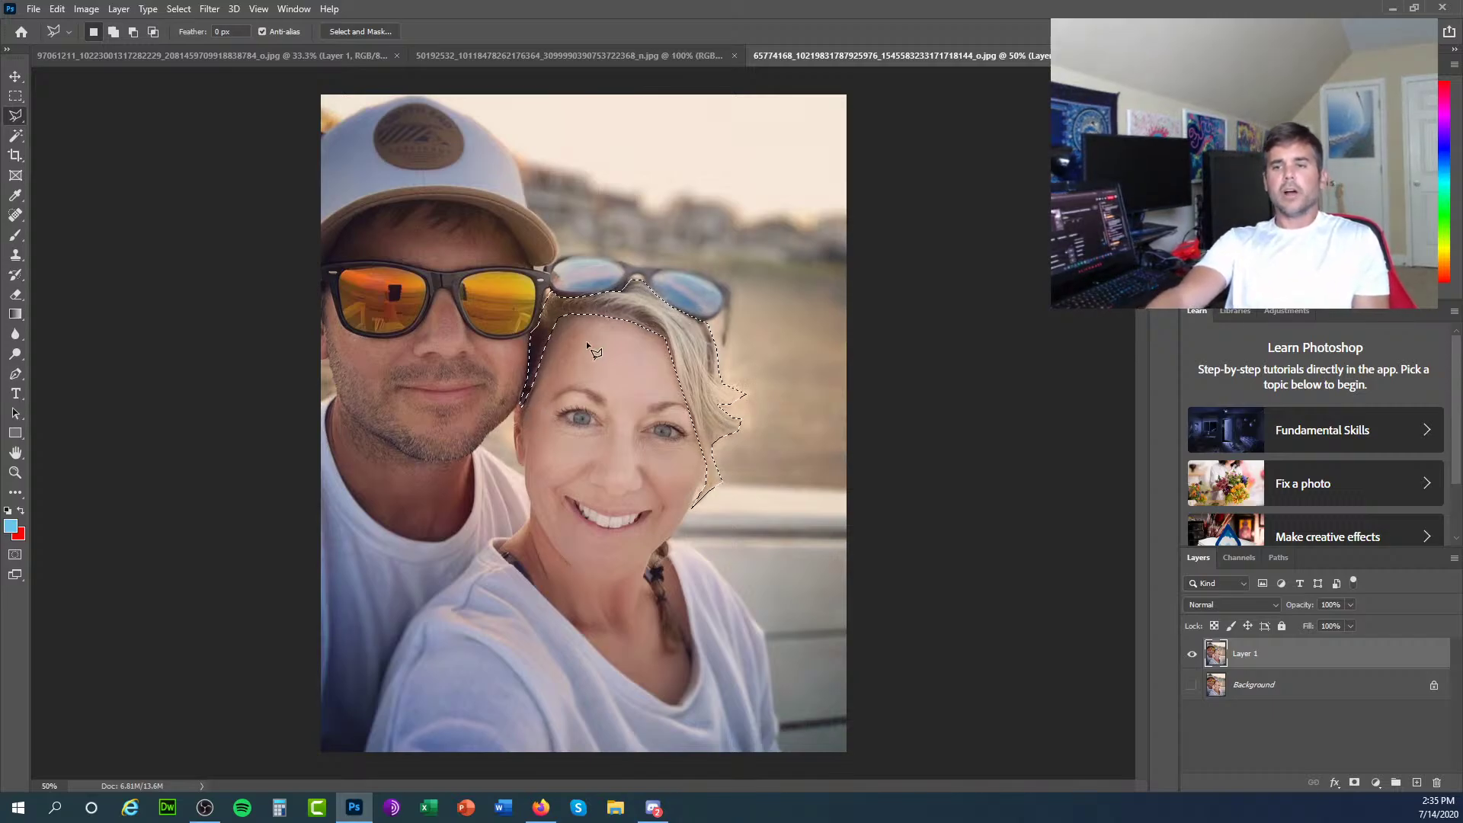
Apply a Black & White adjustment with the Default preset to the selected hair and view it without the selection outline.
{"action": "left_click", "coordinate": [102, 11]}
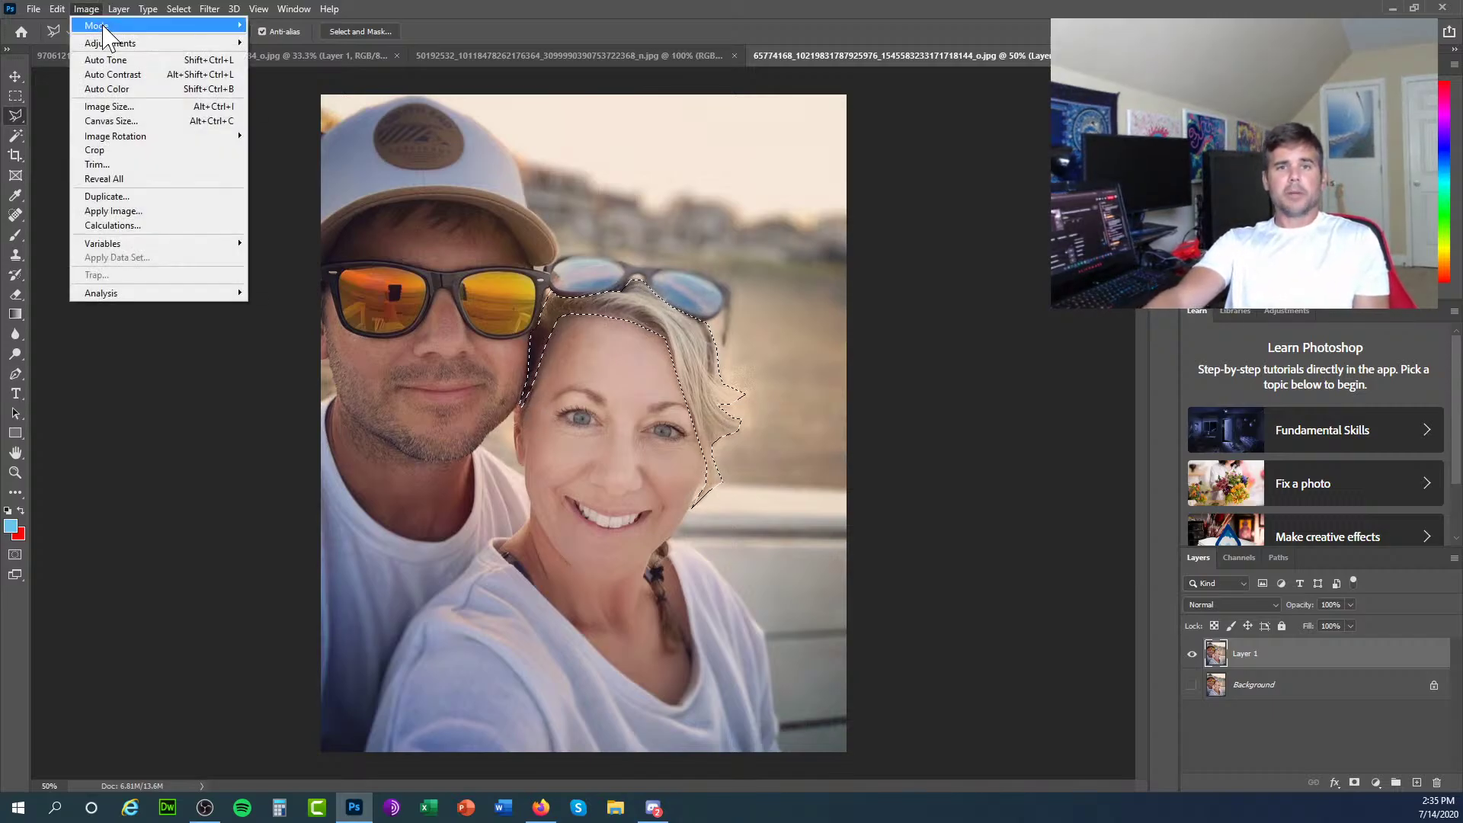
{"action": "mouse_move", "coordinate": [122, 46]}
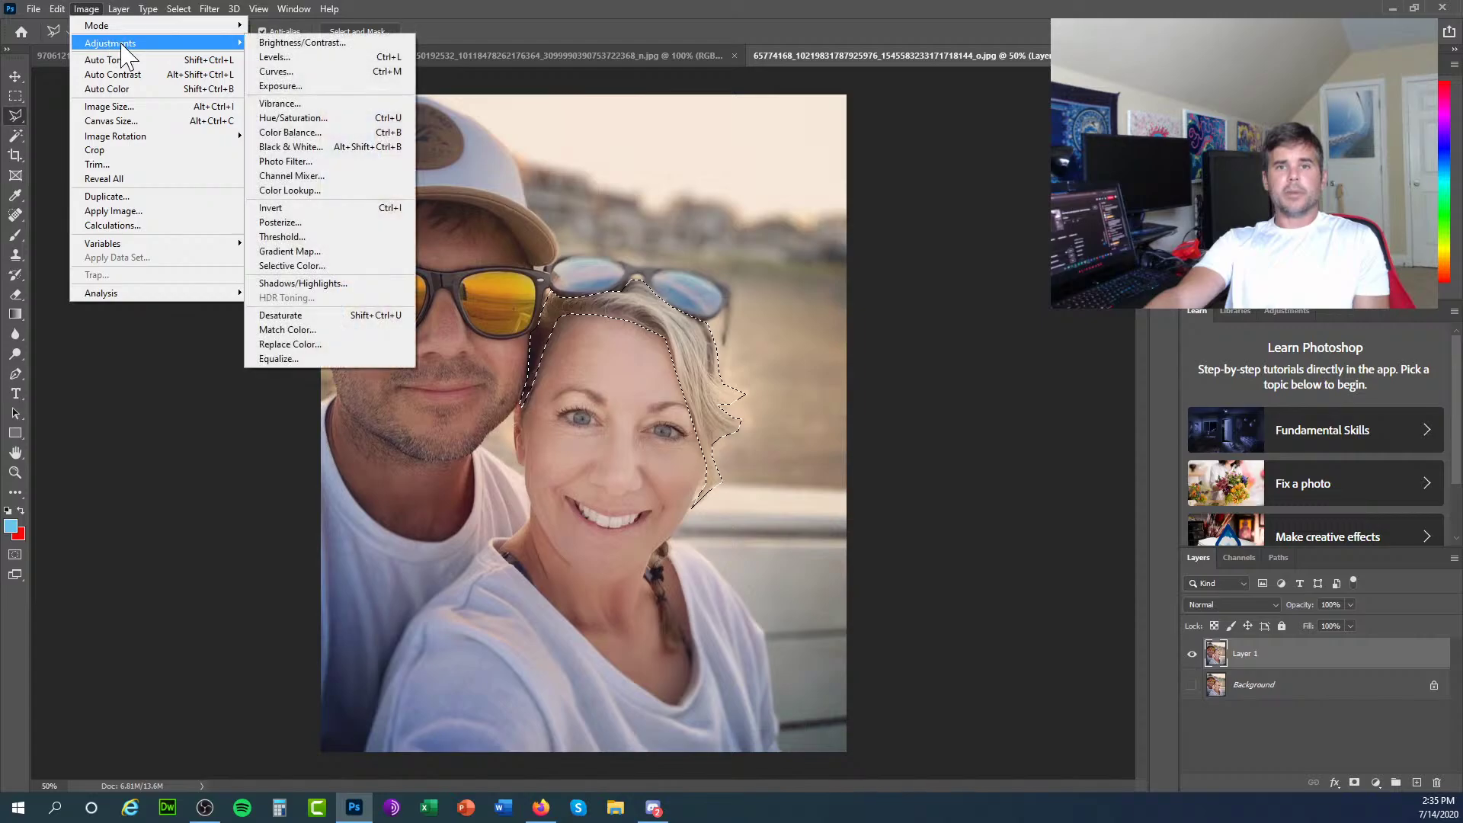
{"action": "left_click", "coordinate": [295, 145]}
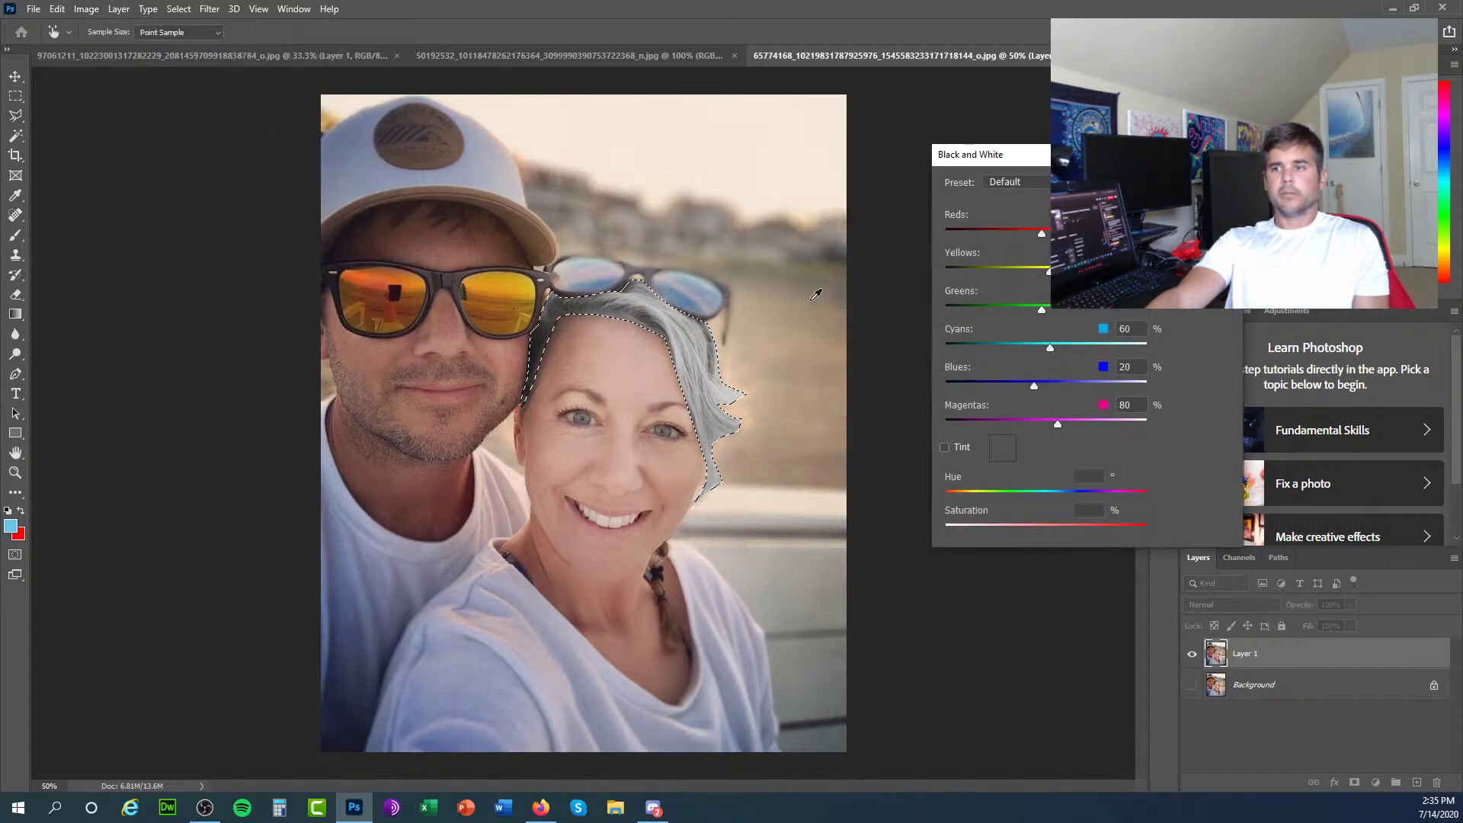
{"action": "key", "text": "Return"}
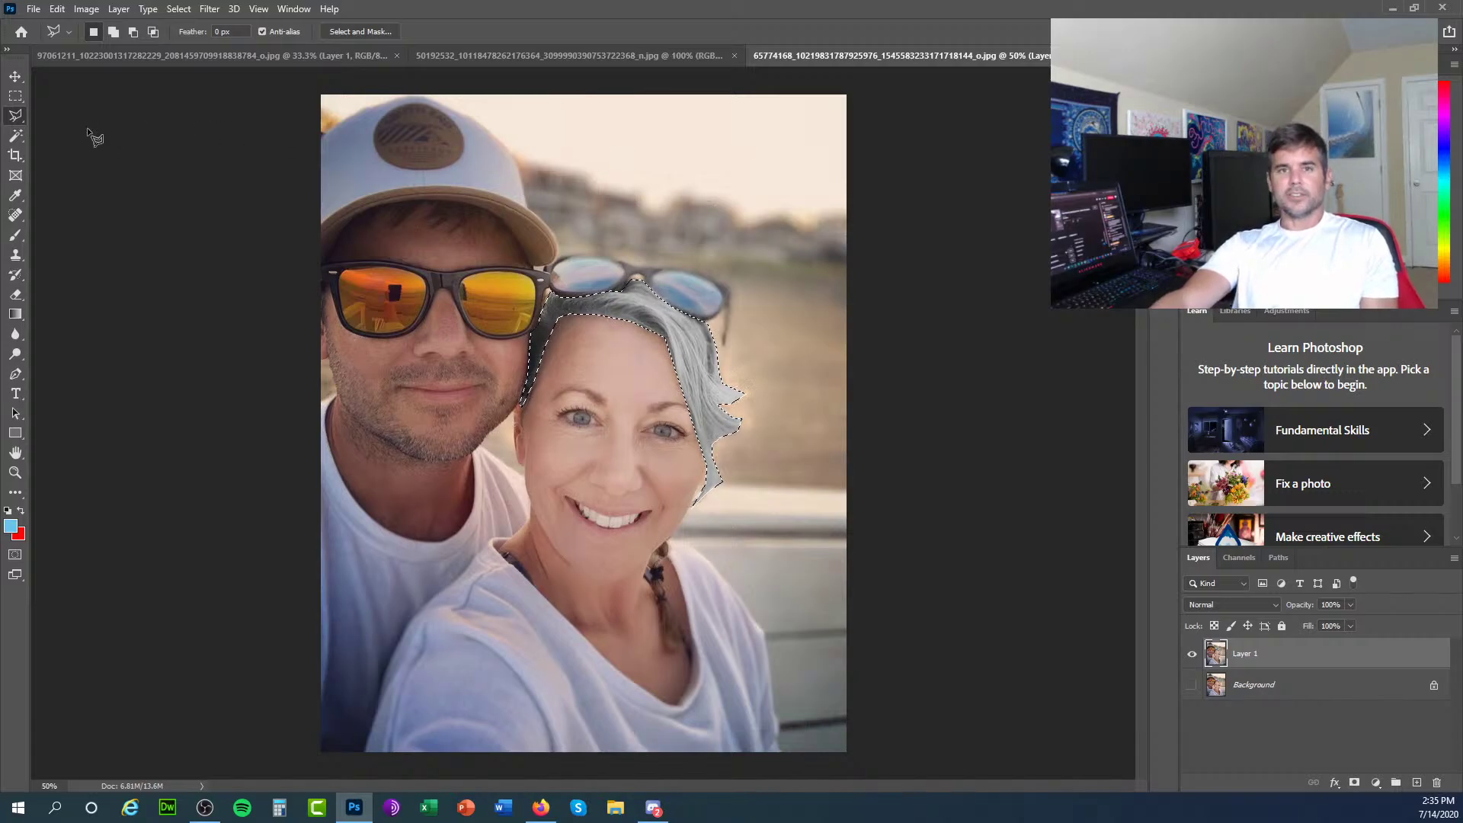
{"action": "left_click", "coordinate": [16, 96]}
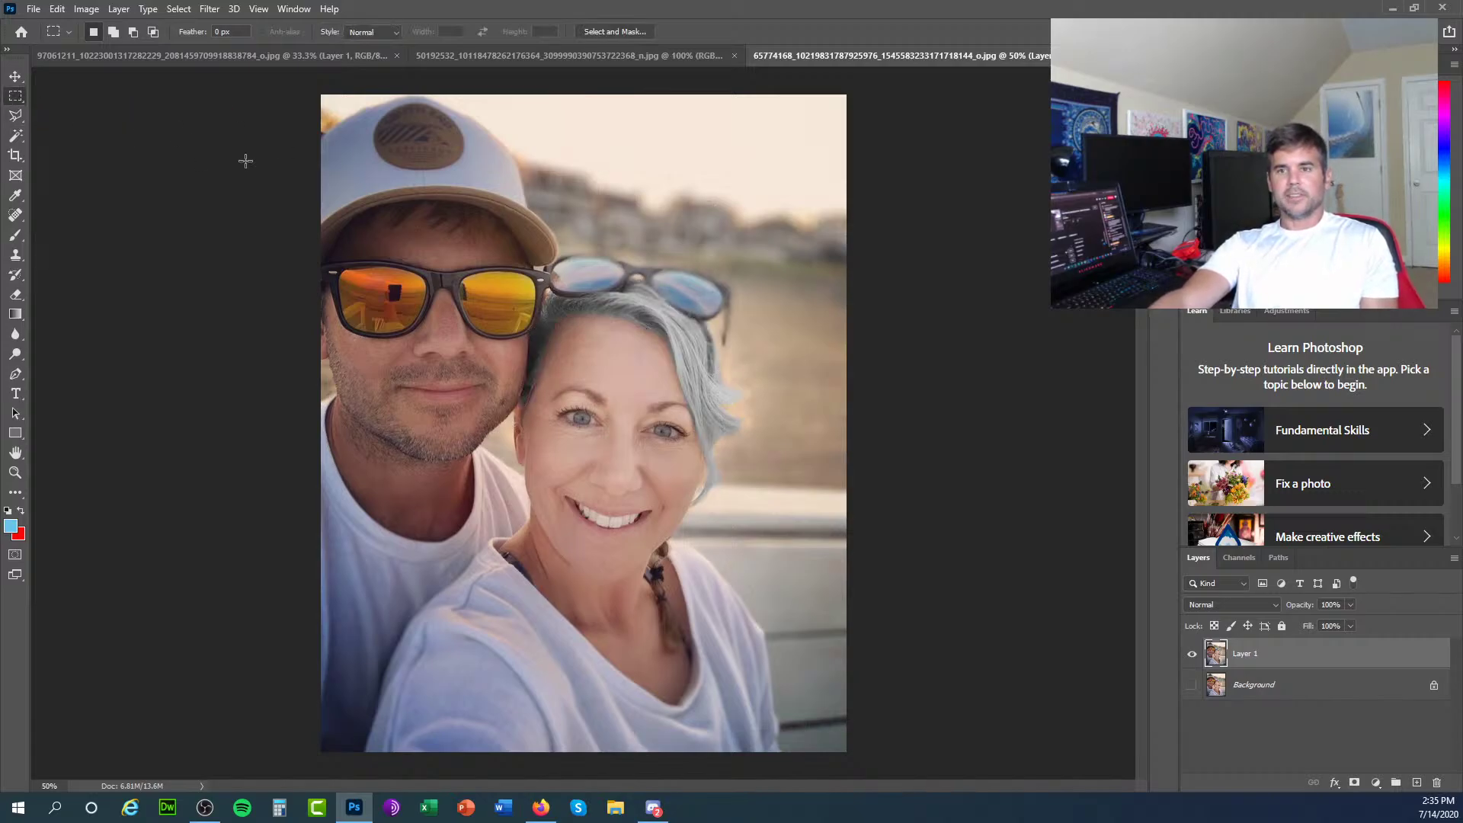
{"action": "left_click", "coordinate": [250, 165]}
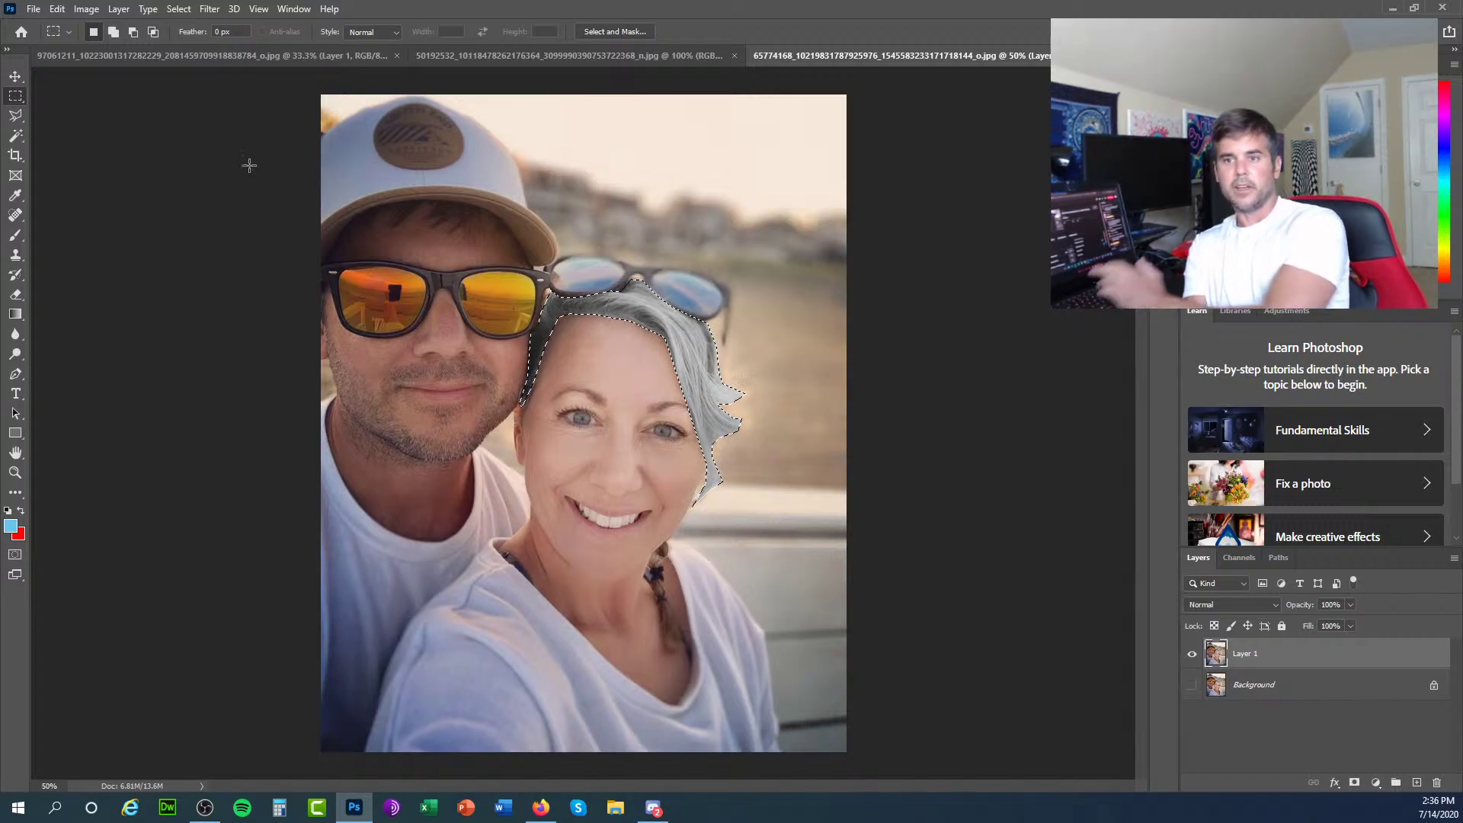
Reselect the woman's hair, tint it purple with Color Balance levels +5, -60, +5 in the midtones, and deselect it.
{"action": "key", "text": "ctrl+shift+d"}
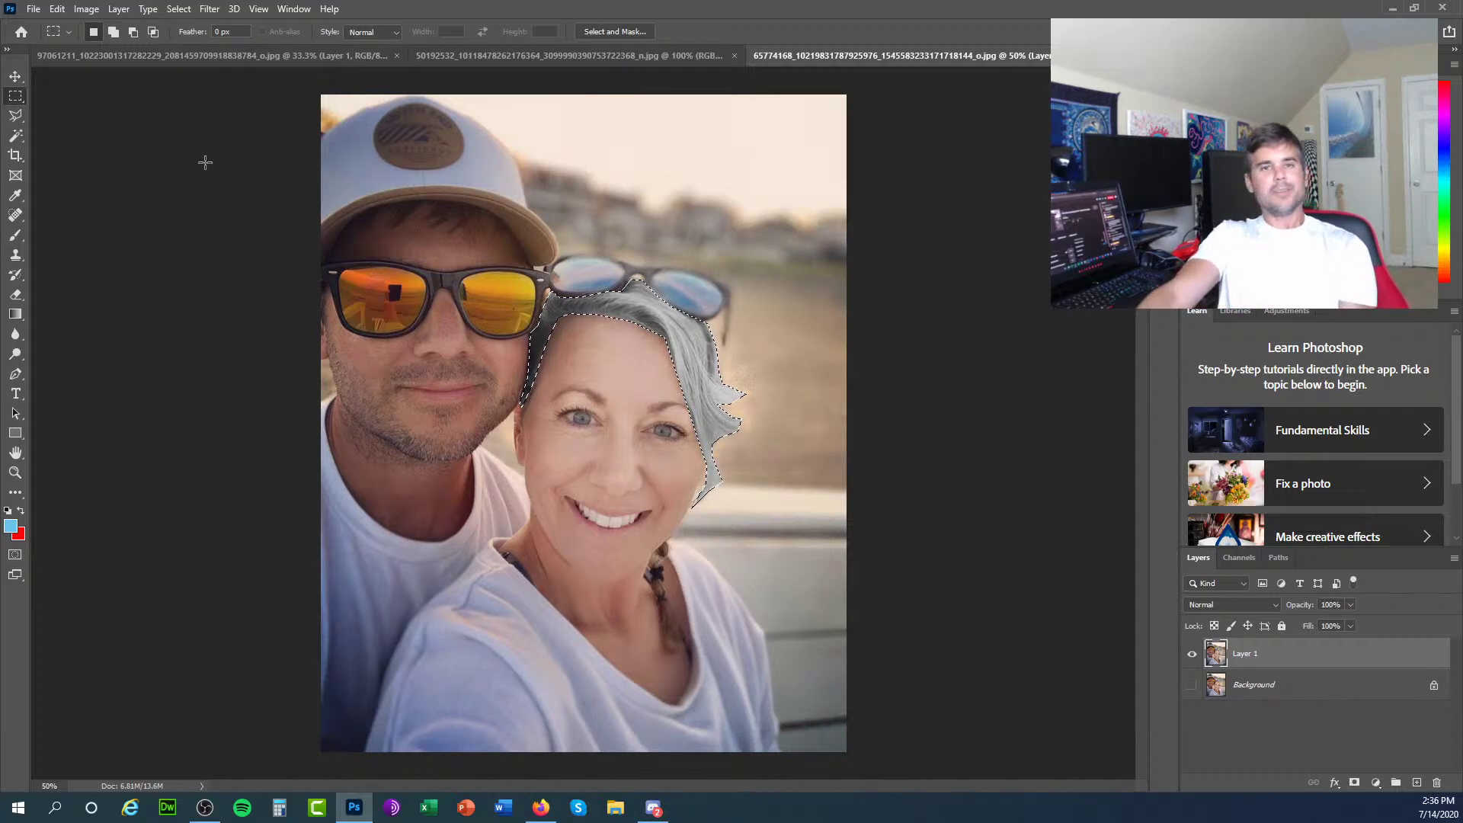
{"action": "left_click", "coordinate": [86, 9]}
{"action": "mouse_move", "coordinate": [111, 46]}
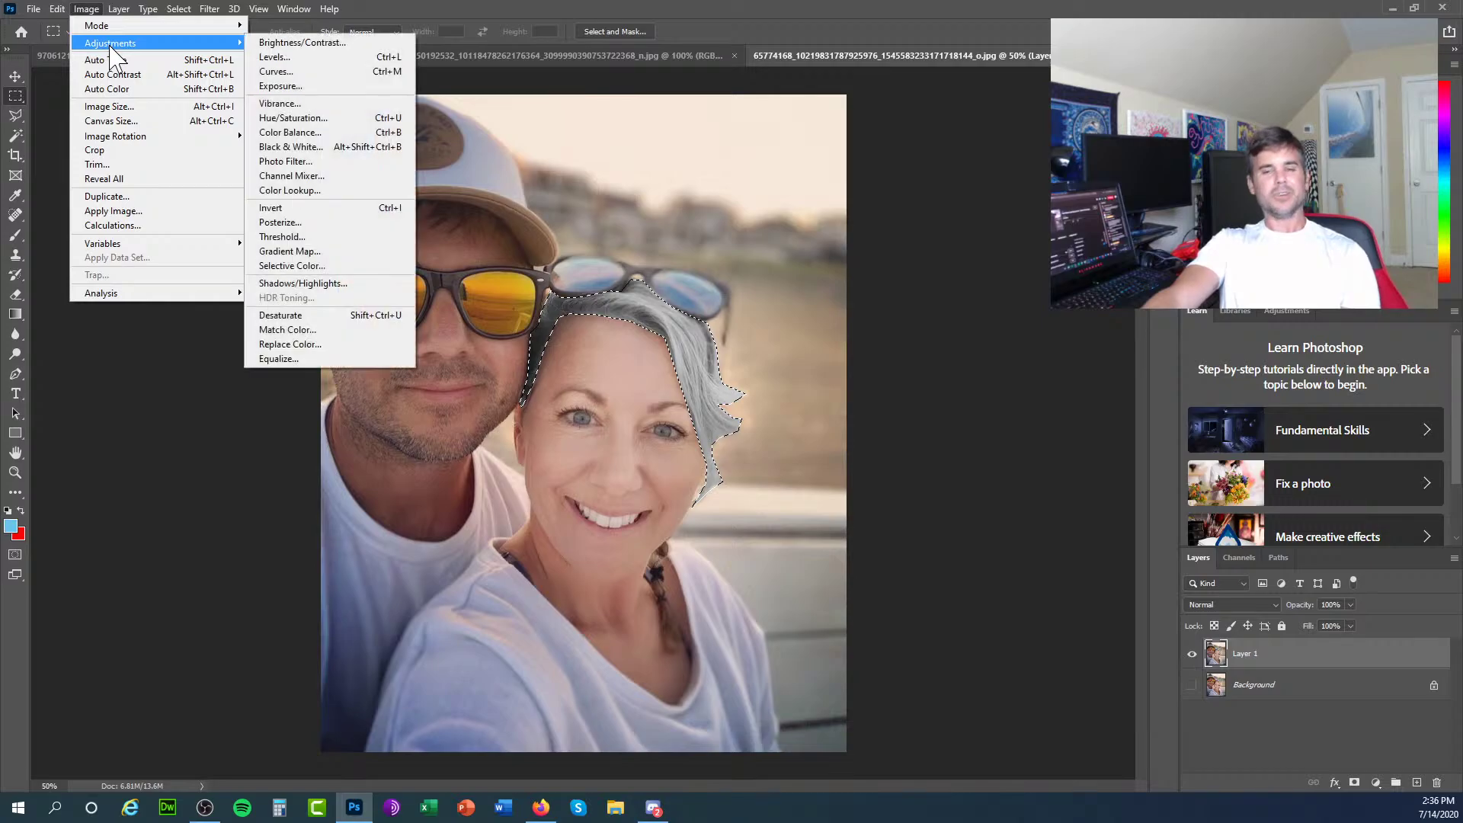
{"action": "left_click", "coordinate": [92, 6]}
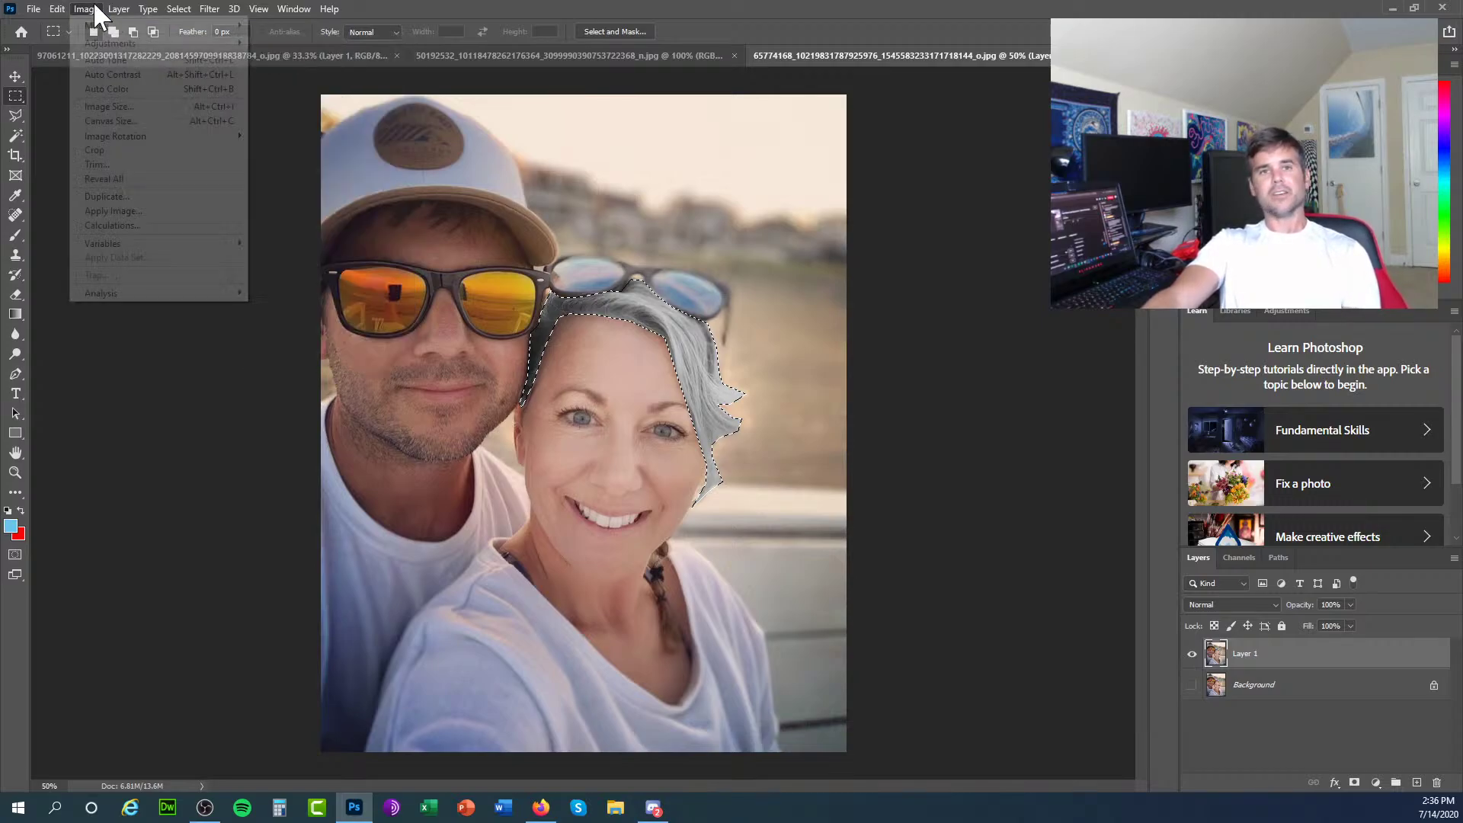
{"action": "left_click", "coordinate": [92, 9]}
{"action": "left_click", "coordinate": [89, 7]}
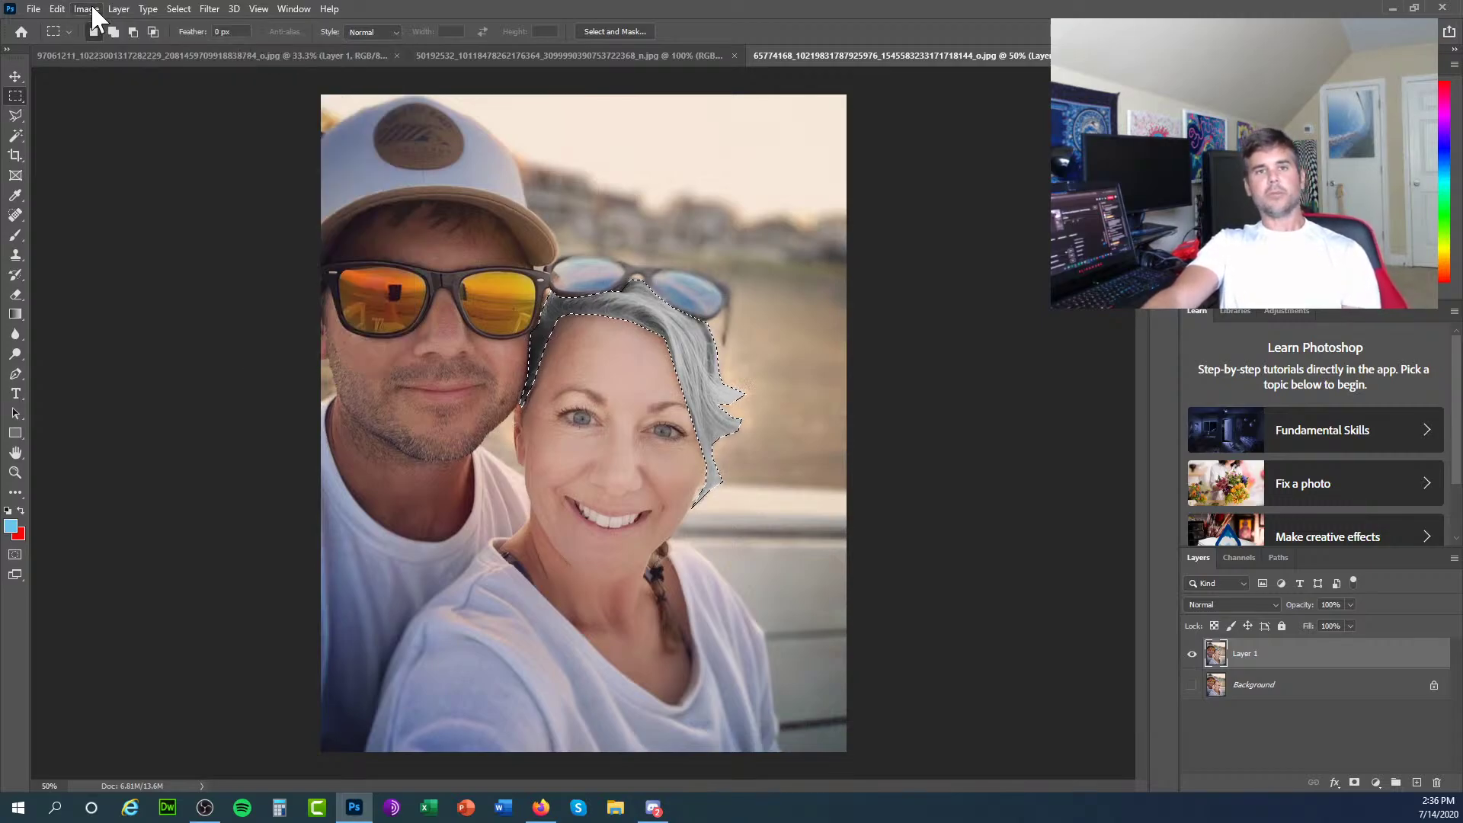
{"action": "left_click", "coordinate": [91, 6]}
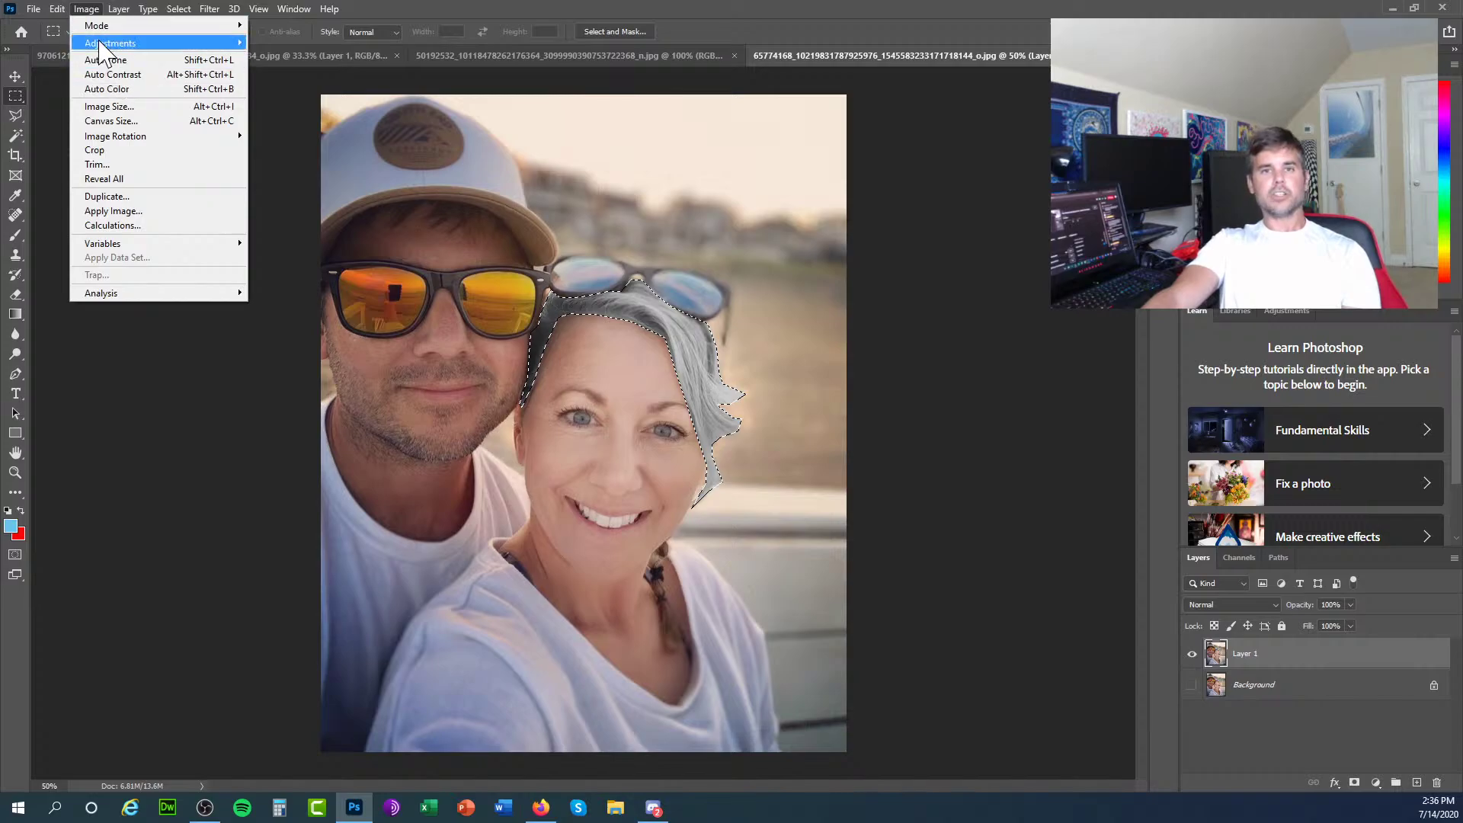
{"action": "mouse_move", "coordinate": [101, 43]}
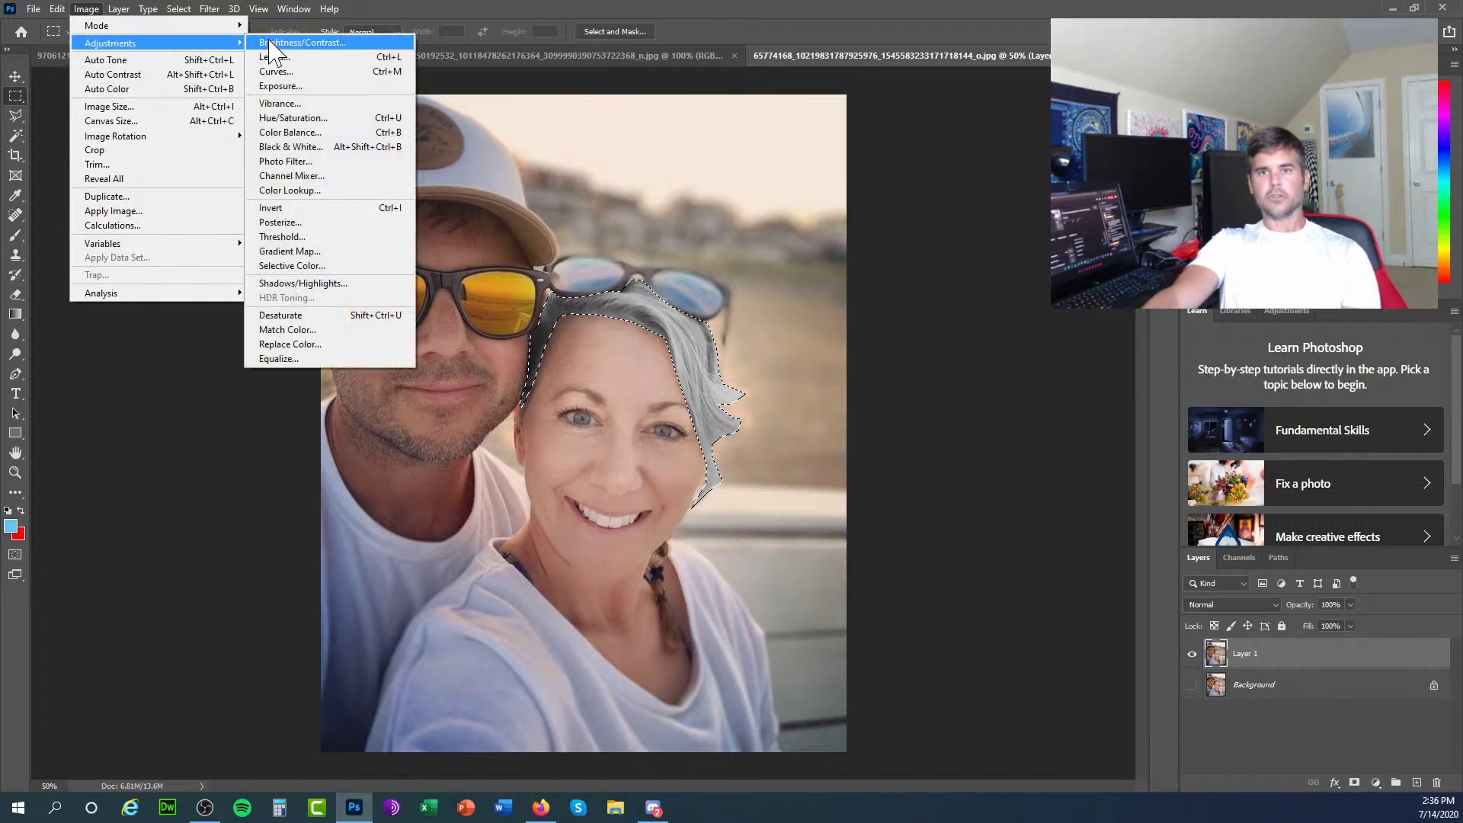
{"action": "left_click", "coordinate": [311, 132]}
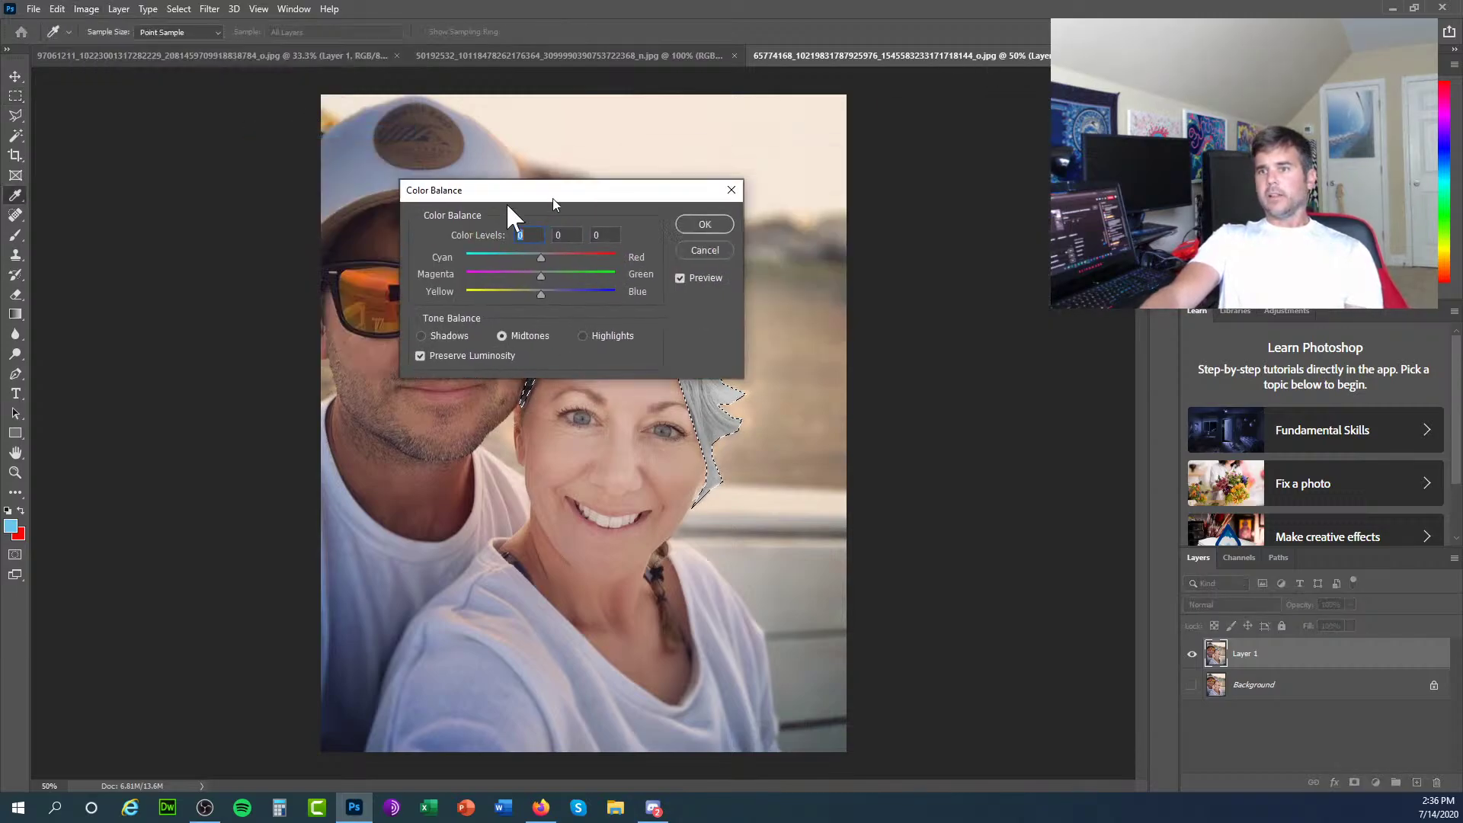
{"action": "left_click_drag", "start_coordinate": [554, 200], "coordinate": [229, 170]}
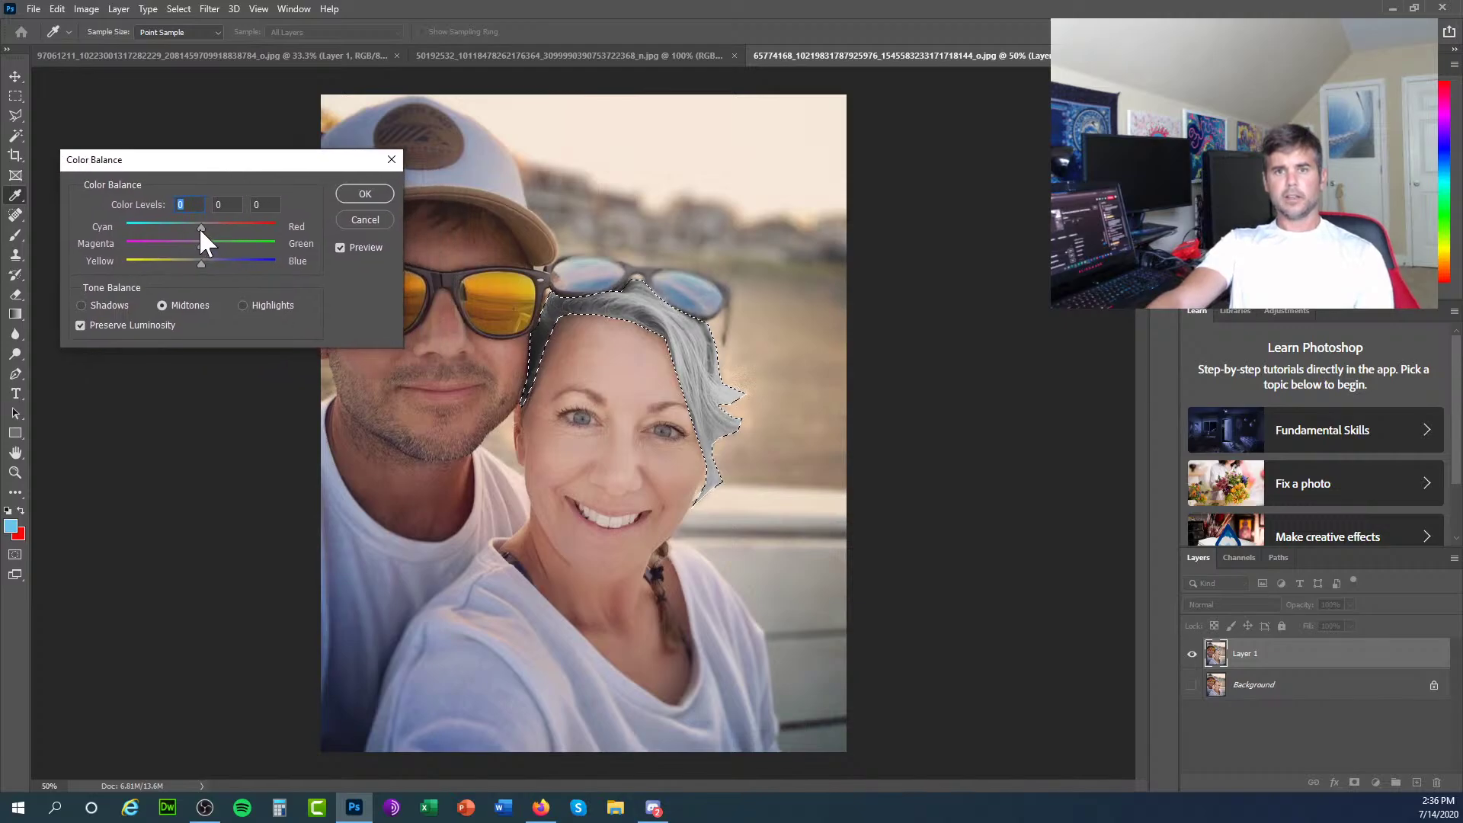
{"action": "left_click_drag", "start_coordinate": [201, 227], "coordinate": [204, 261]}
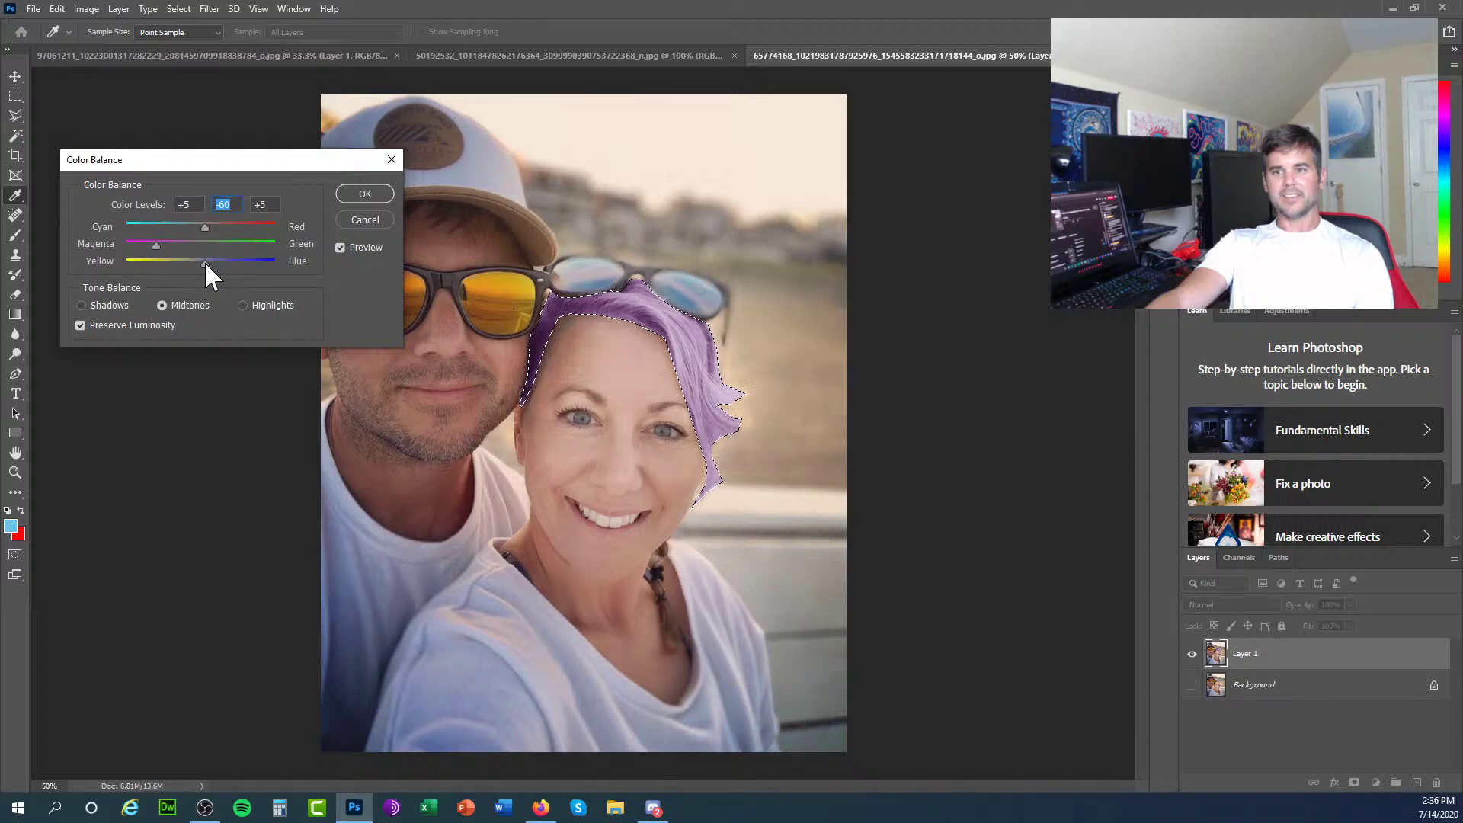
{"action": "left_click", "coordinate": [368, 192]}
{"action": "key", "text": "ctrl+d"}
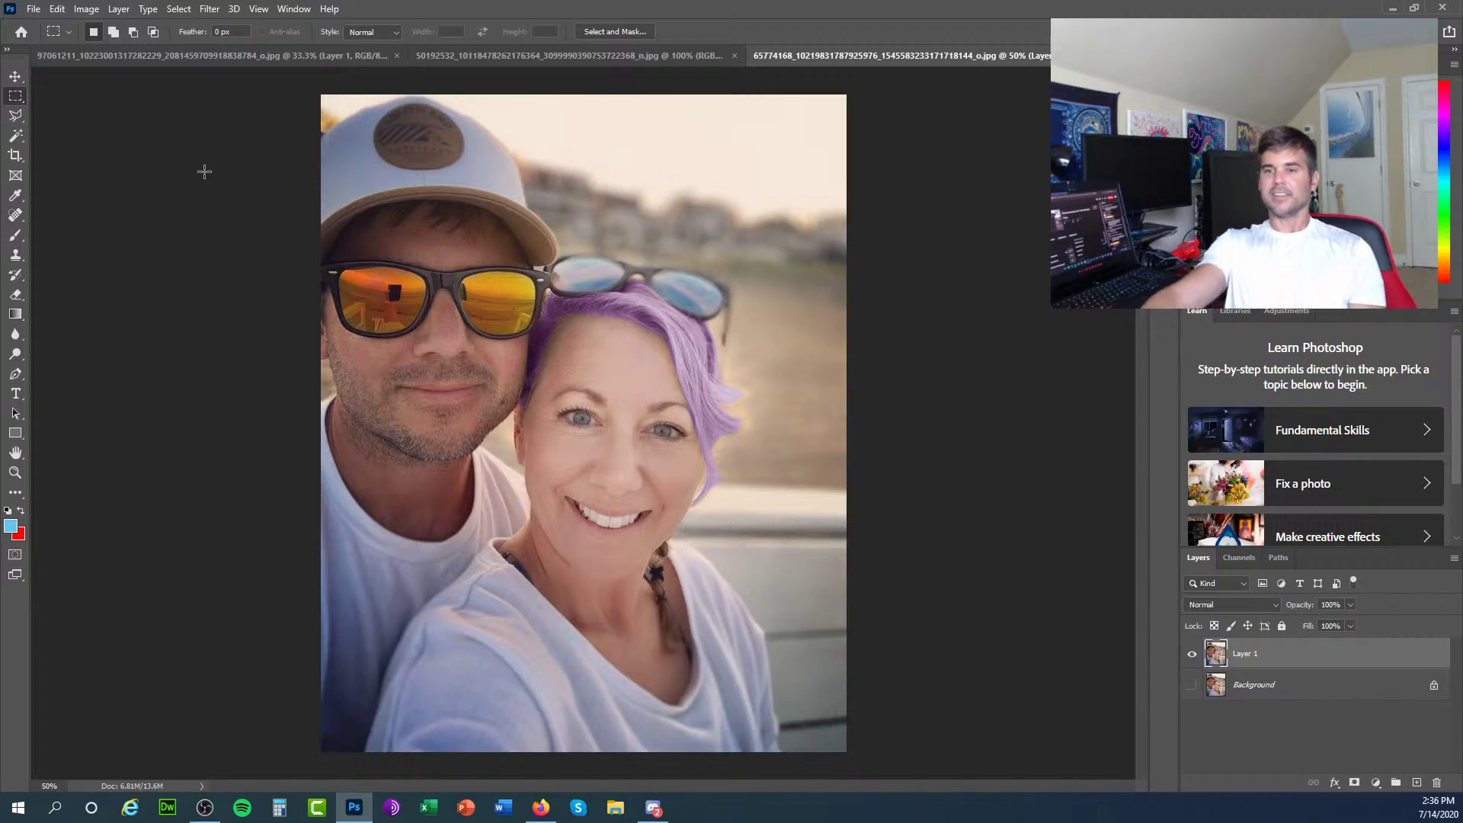
Prepare the purple-haired selfie for export with Save for Web (Legacy), using the JPEG format at Medium quality.
{"action": "left_click", "coordinate": [33, 9]}
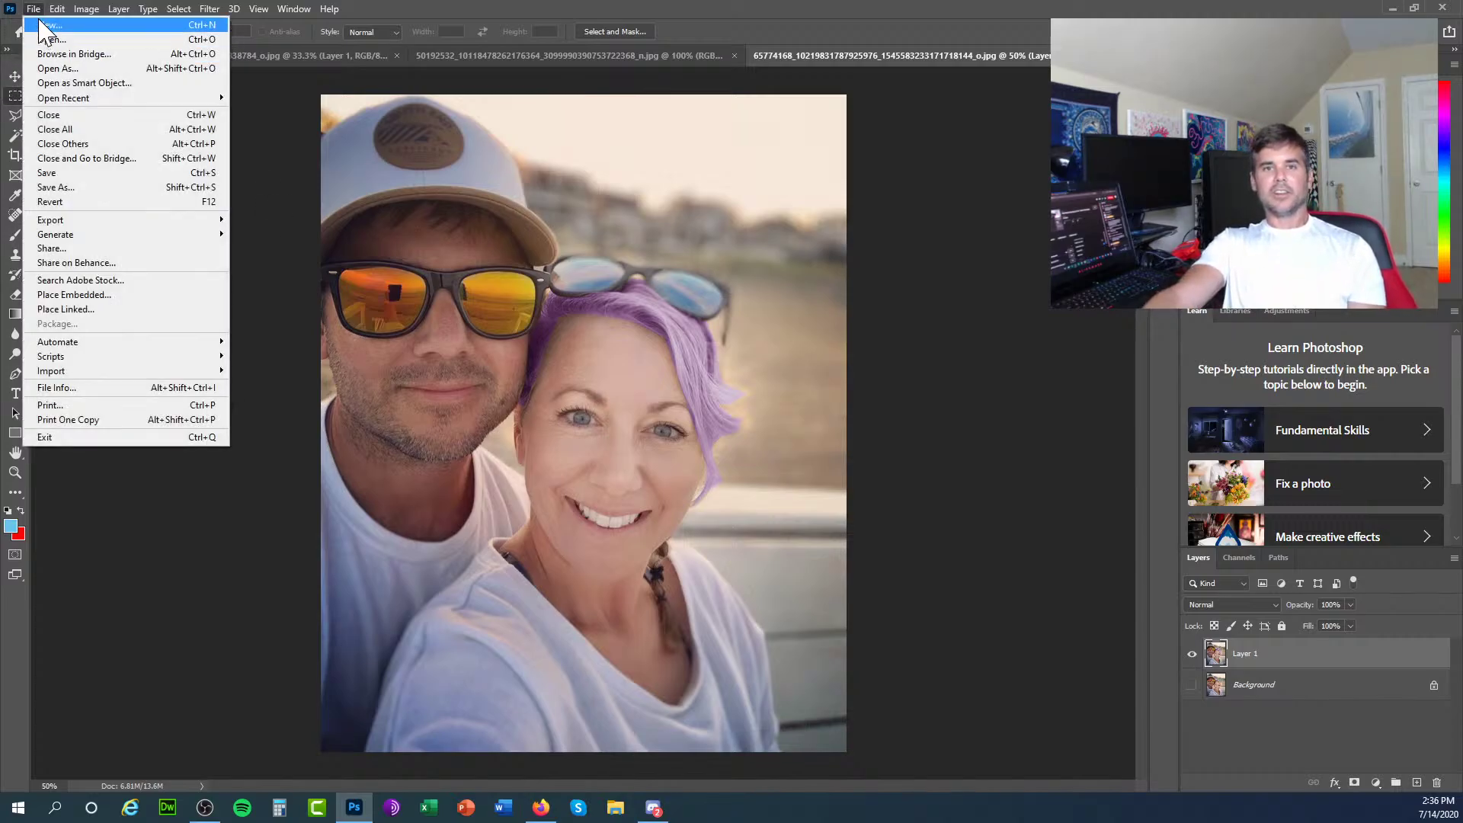
{"action": "left_click", "coordinate": [34, 9]}
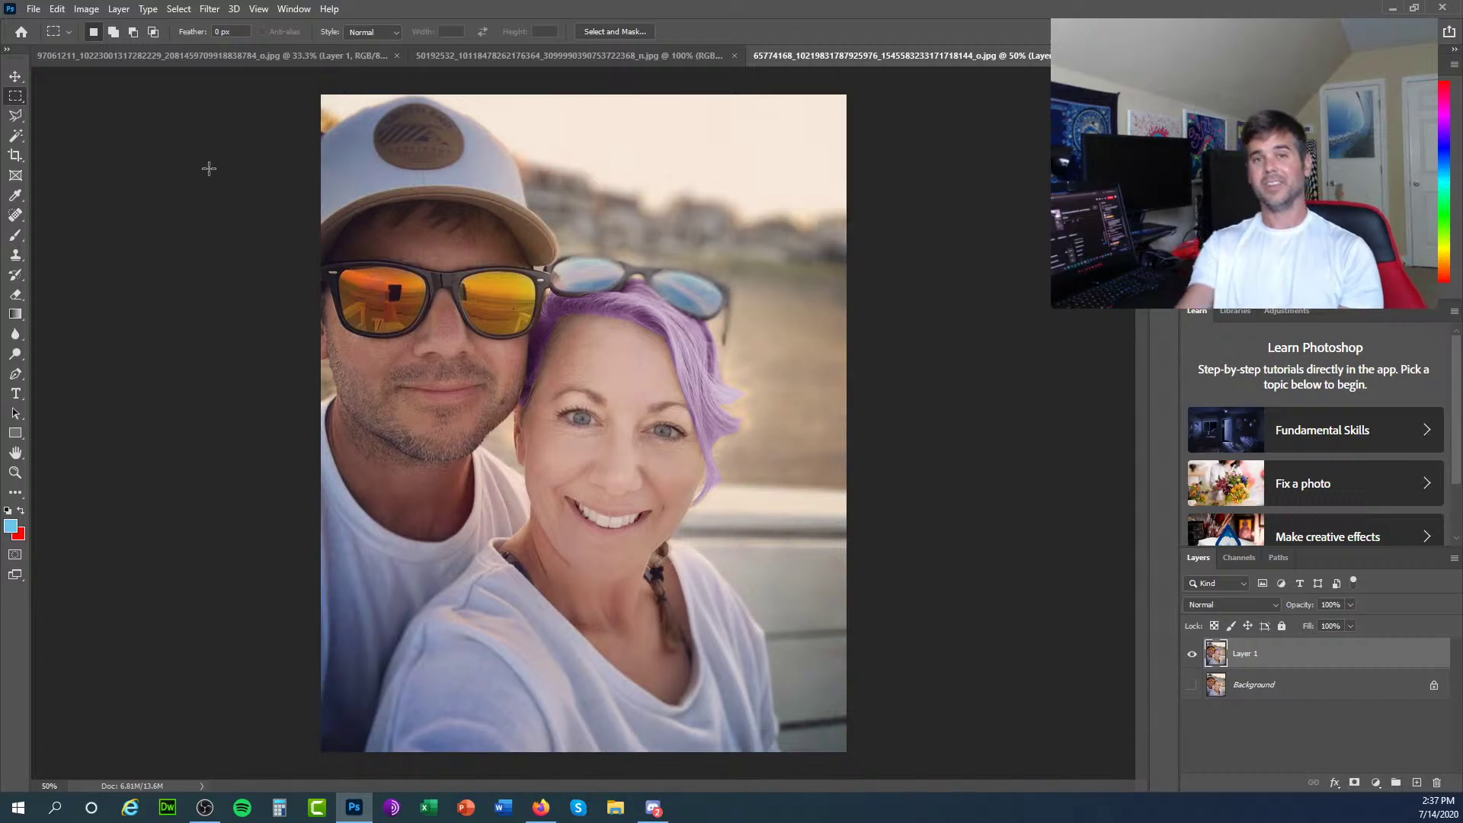
{"action": "left_click", "coordinate": [35, 8]}
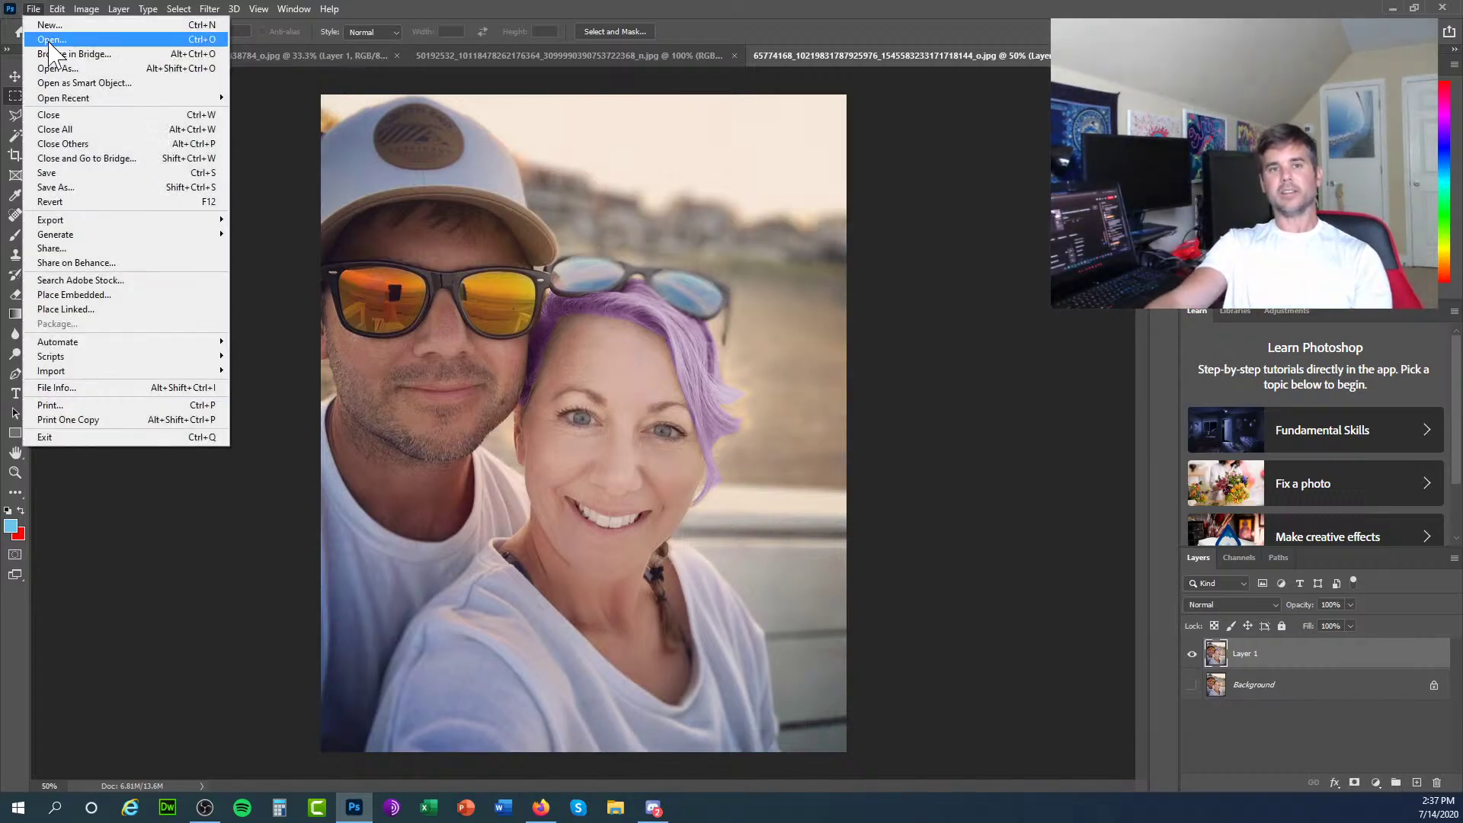
{"action": "mouse_move", "coordinate": [81, 225]}
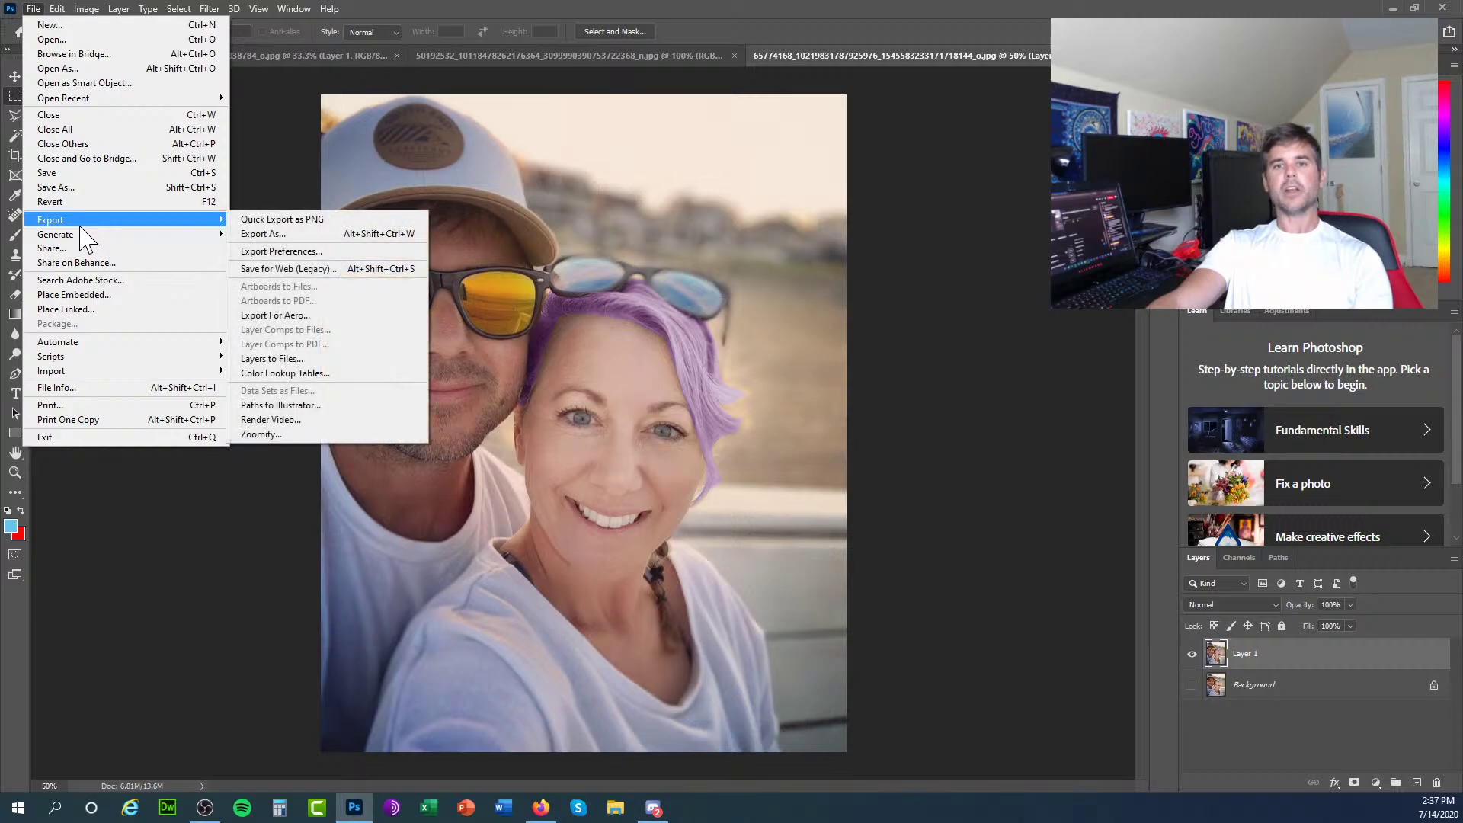
{"action": "left_click", "coordinate": [288, 268]}
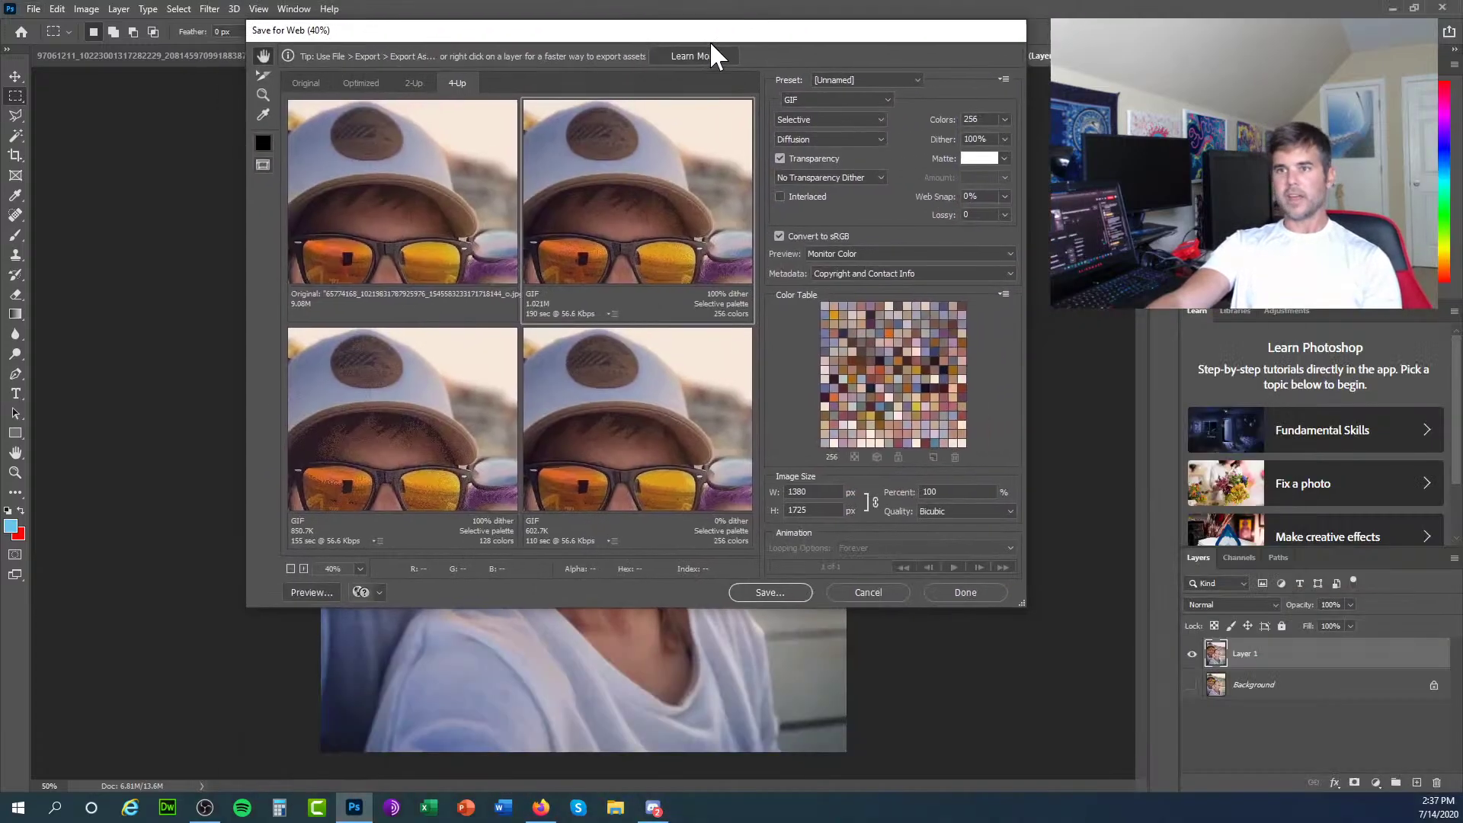
{"action": "left_click_drag", "start_coordinate": [712, 49], "coordinate": [618, 93]}
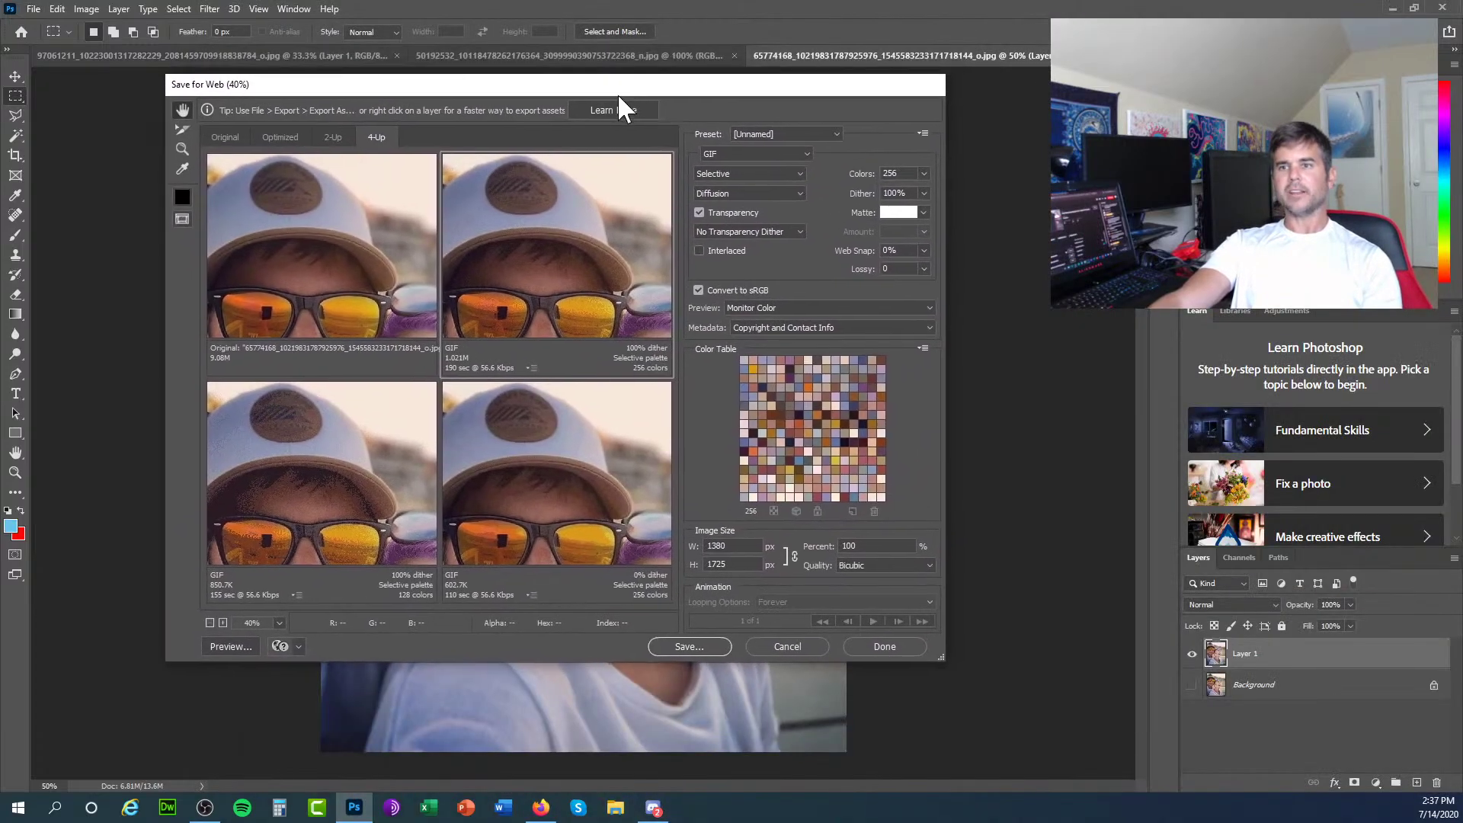
{"action": "left_click", "coordinate": [757, 155]}
{"action": "left_click", "coordinate": [758, 181]}
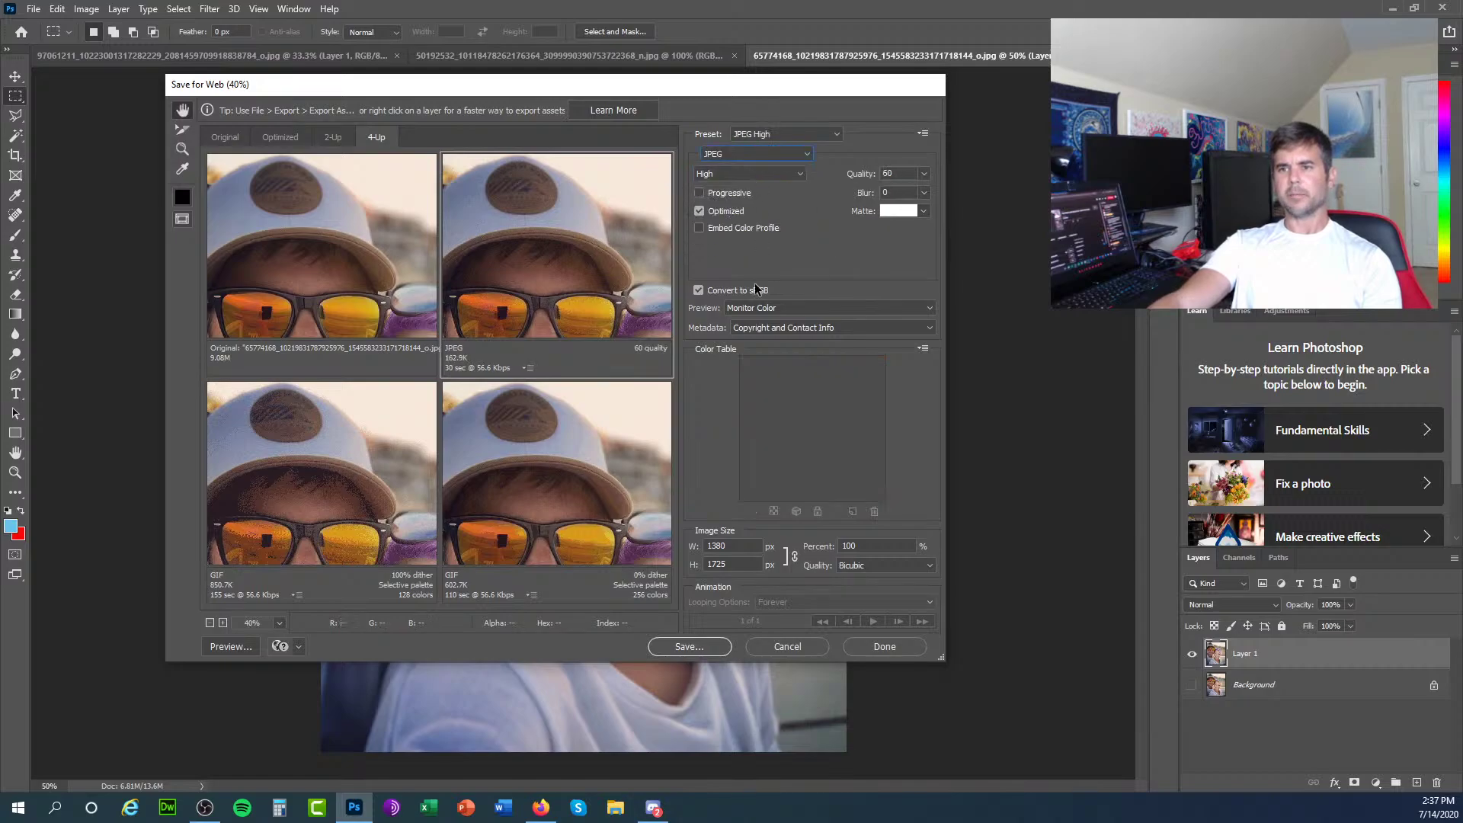
{"action": "left_click", "coordinate": [743, 174]}
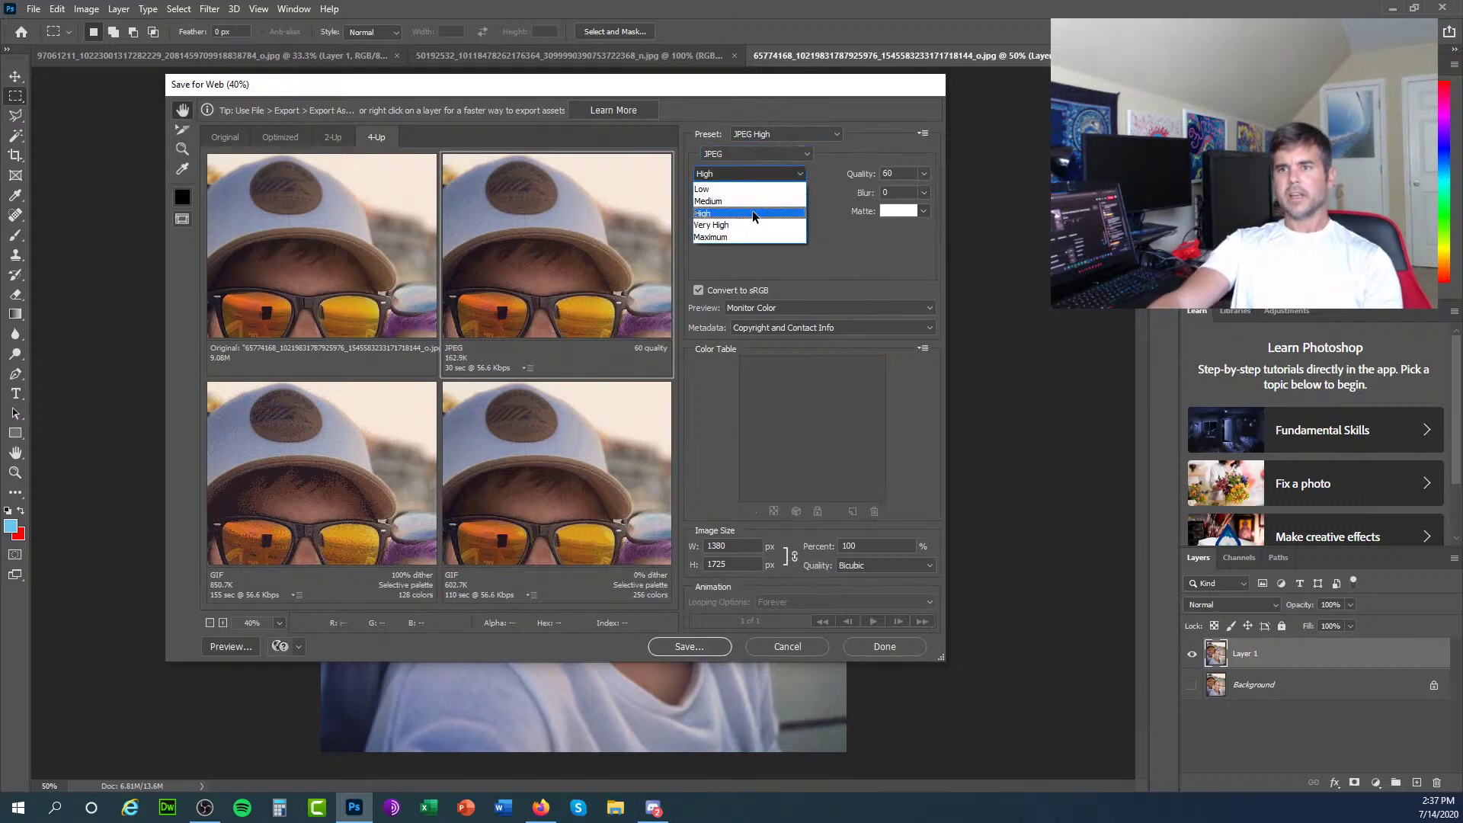
{"action": "left_click", "coordinate": [747, 201]}
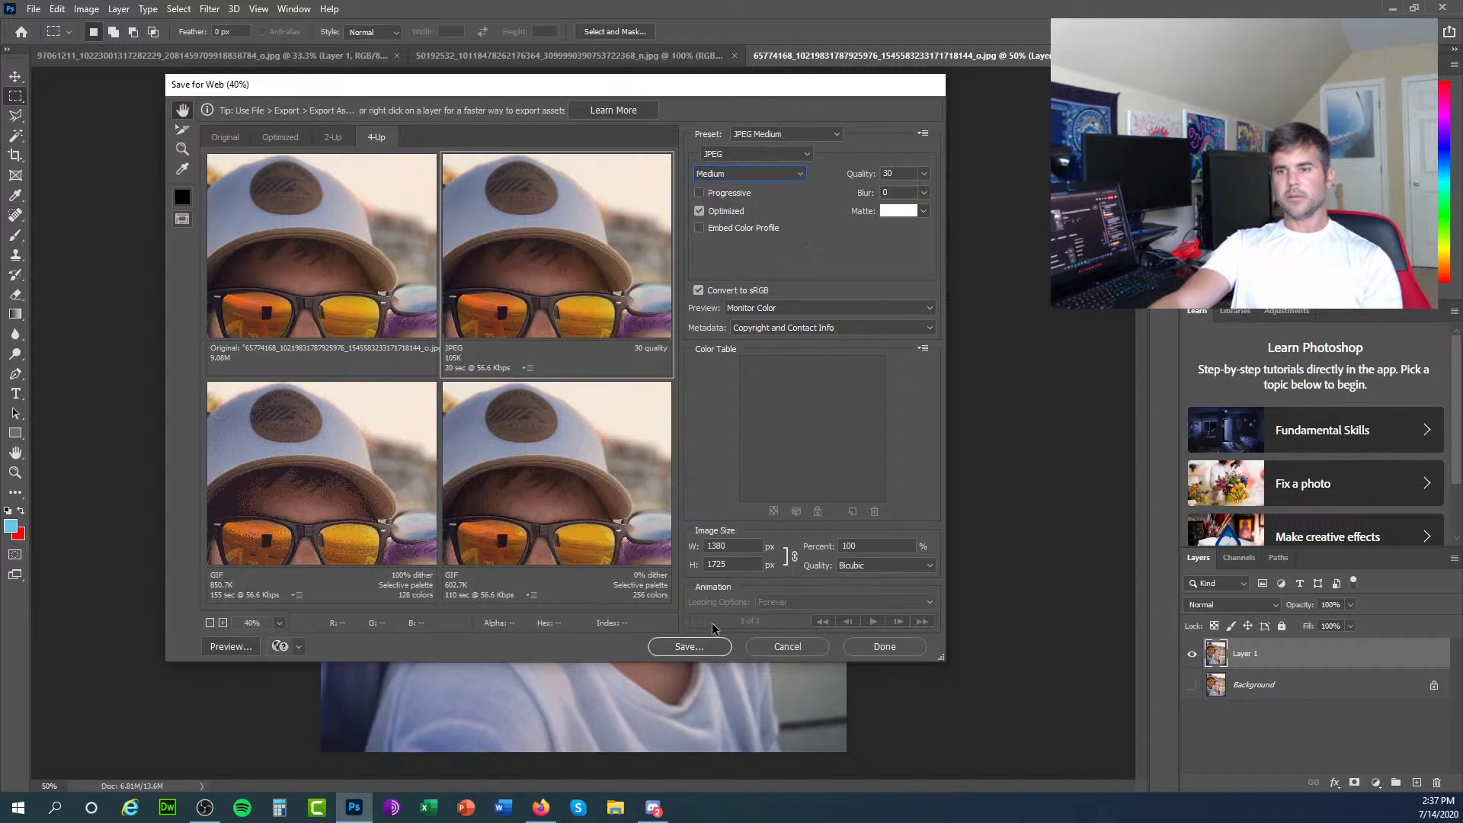
Save the optimized JPEG to the Desktop under its proposed file name.
{"action": "left_click", "coordinate": [714, 647]}
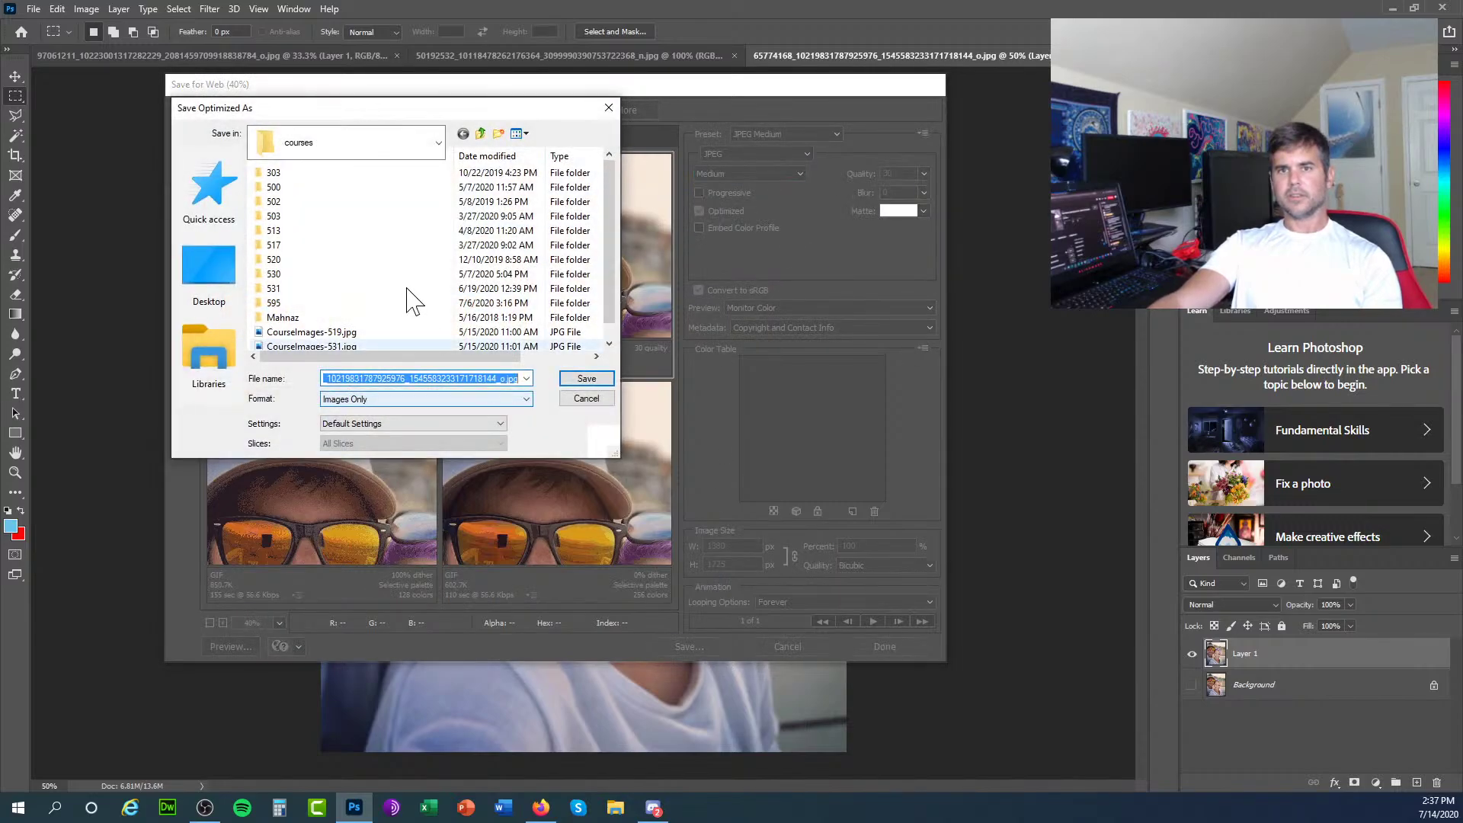
{"action": "left_click", "coordinate": [199, 263]}
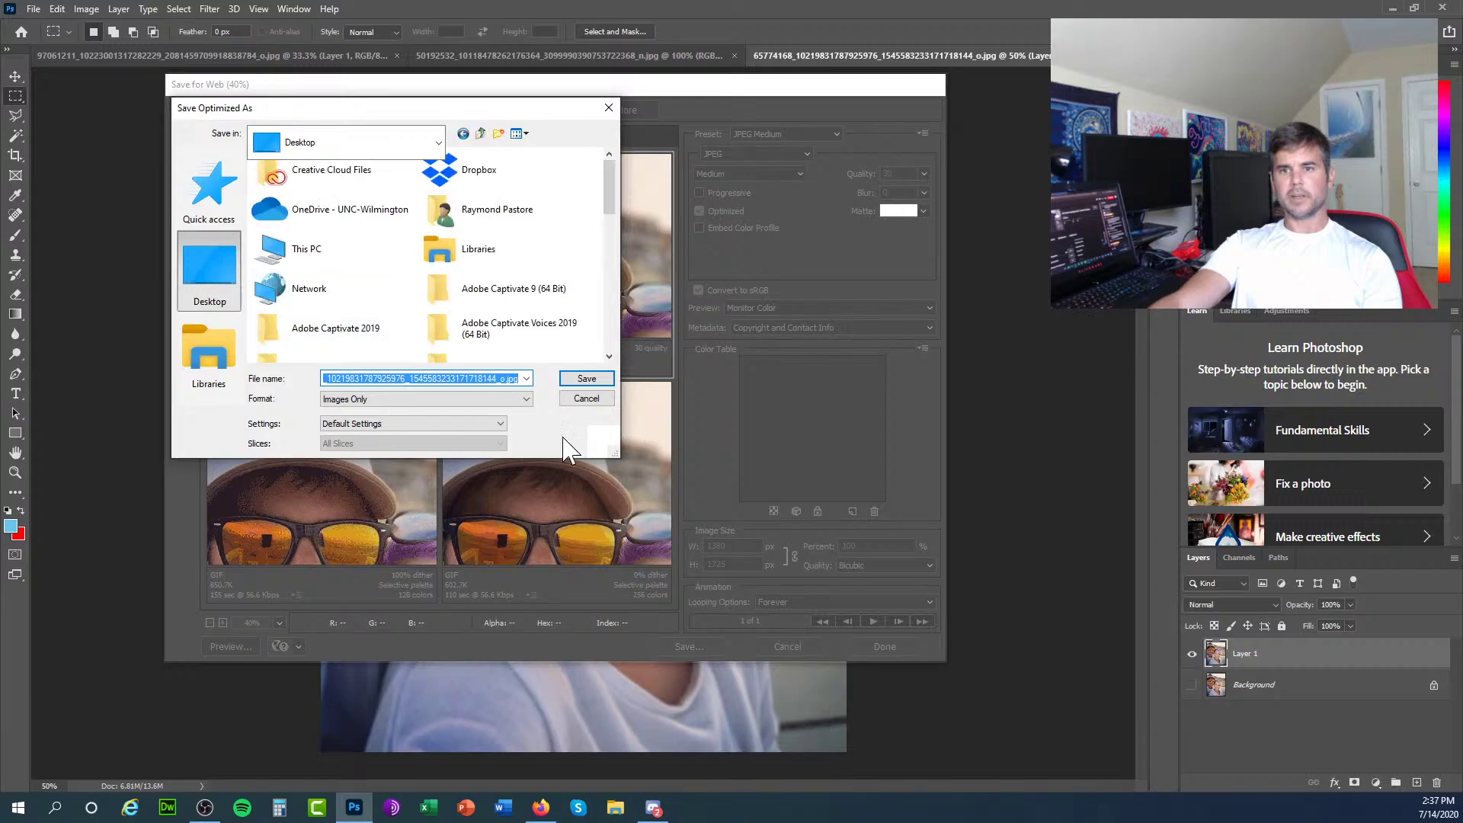
{"action": "left_click", "coordinate": [587, 378]}
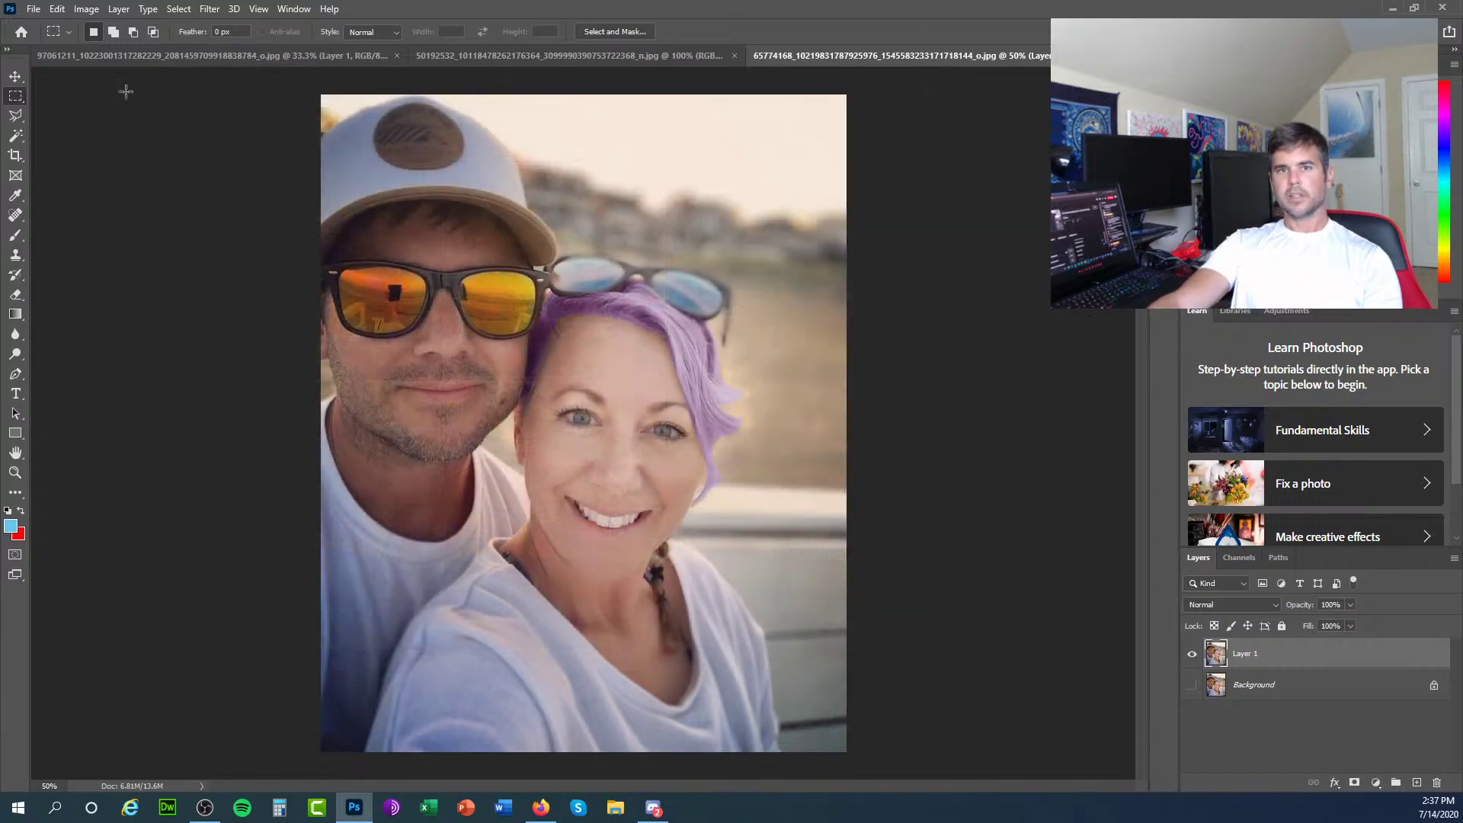
Undo the deselection and the Color Balance adjustment on the woman's hair, leaving nothing selected.
{"action": "left_click", "coordinate": [55, 9]}
{"action": "left_click", "coordinate": [62, 23]}
{"action": "left_click", "coordinate": [58, 9]}
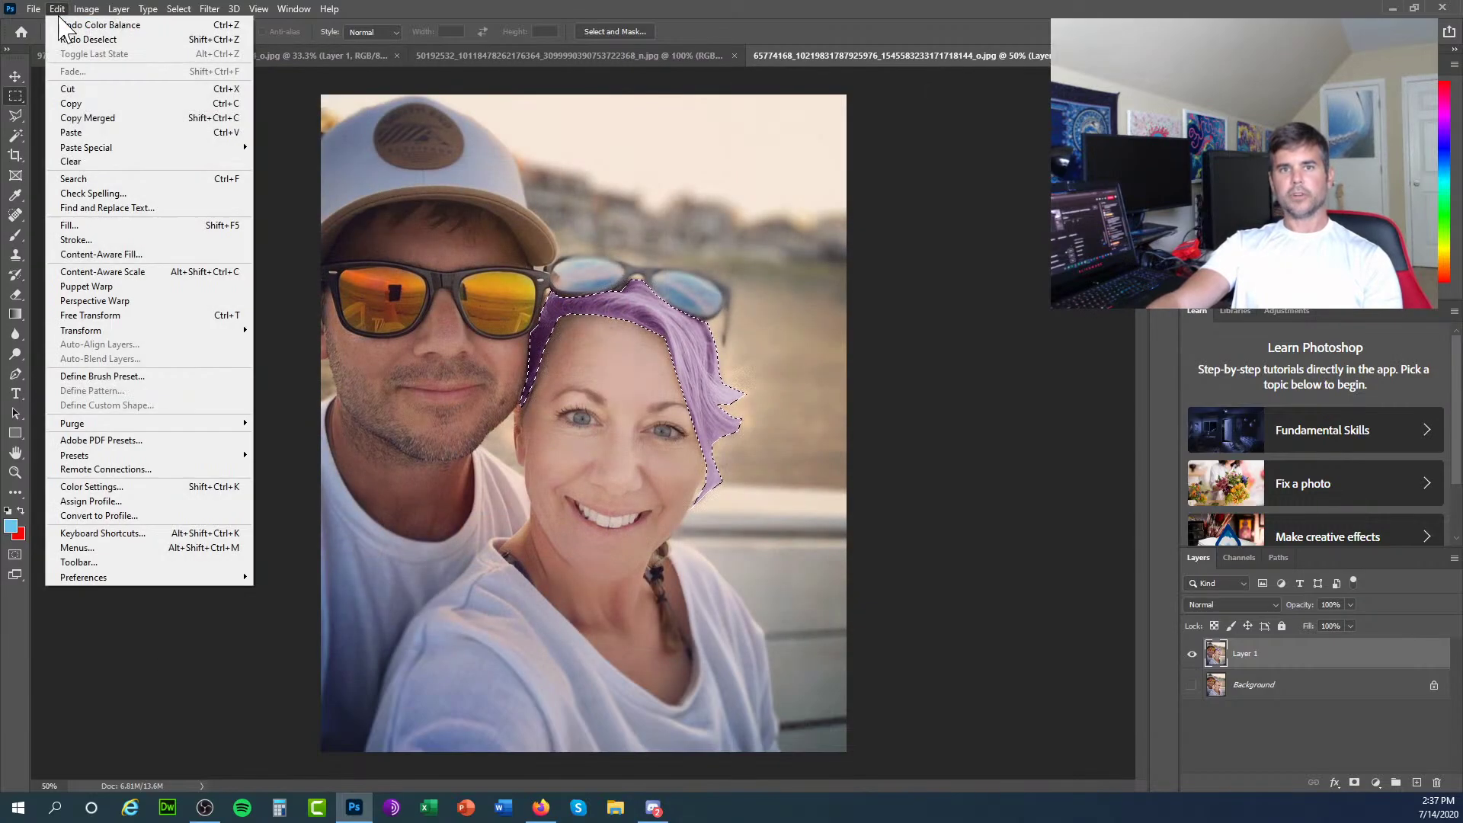
{"action": "left_click", "coordinate": [62, 24]}
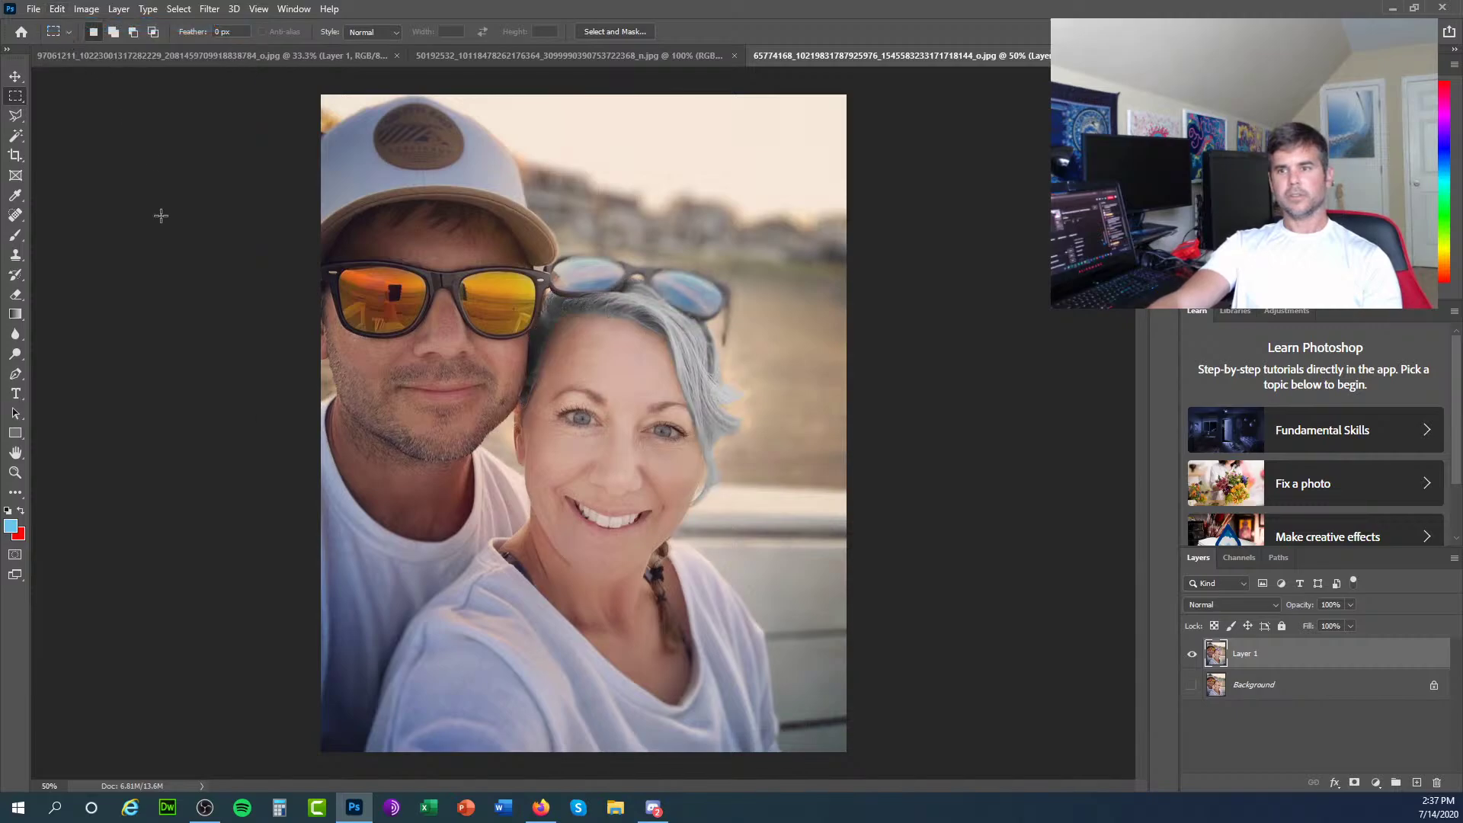
Set up an Export As of the grey-haired selfie in JPG format at 100% quality.
{"action": "left_click", "coordinate": [34, 9]}
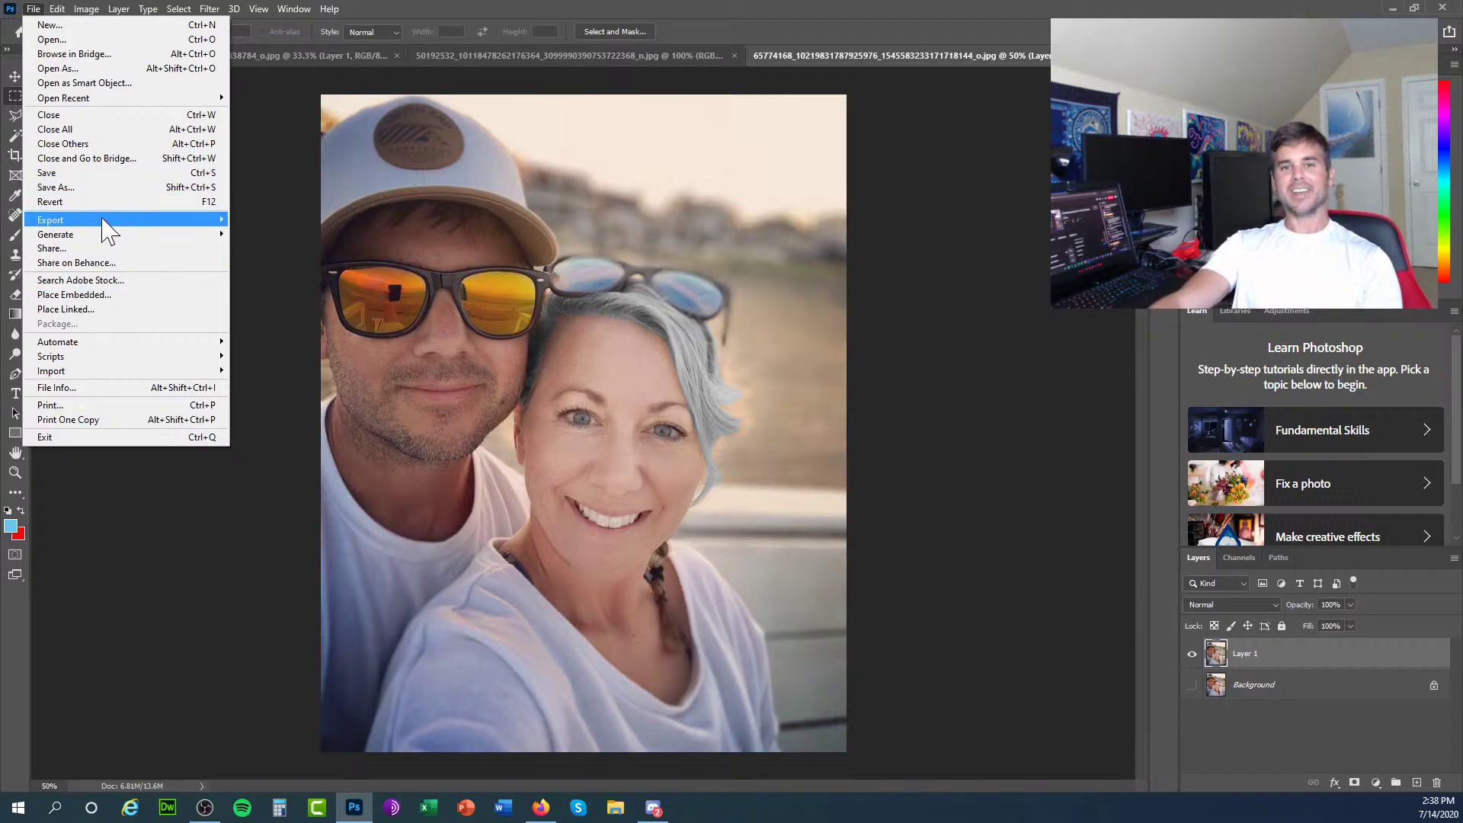
{"action": "mouse_move", "coordinate": [107, 221]}
{"action": "left_click", "coordinate": [309, 233]}
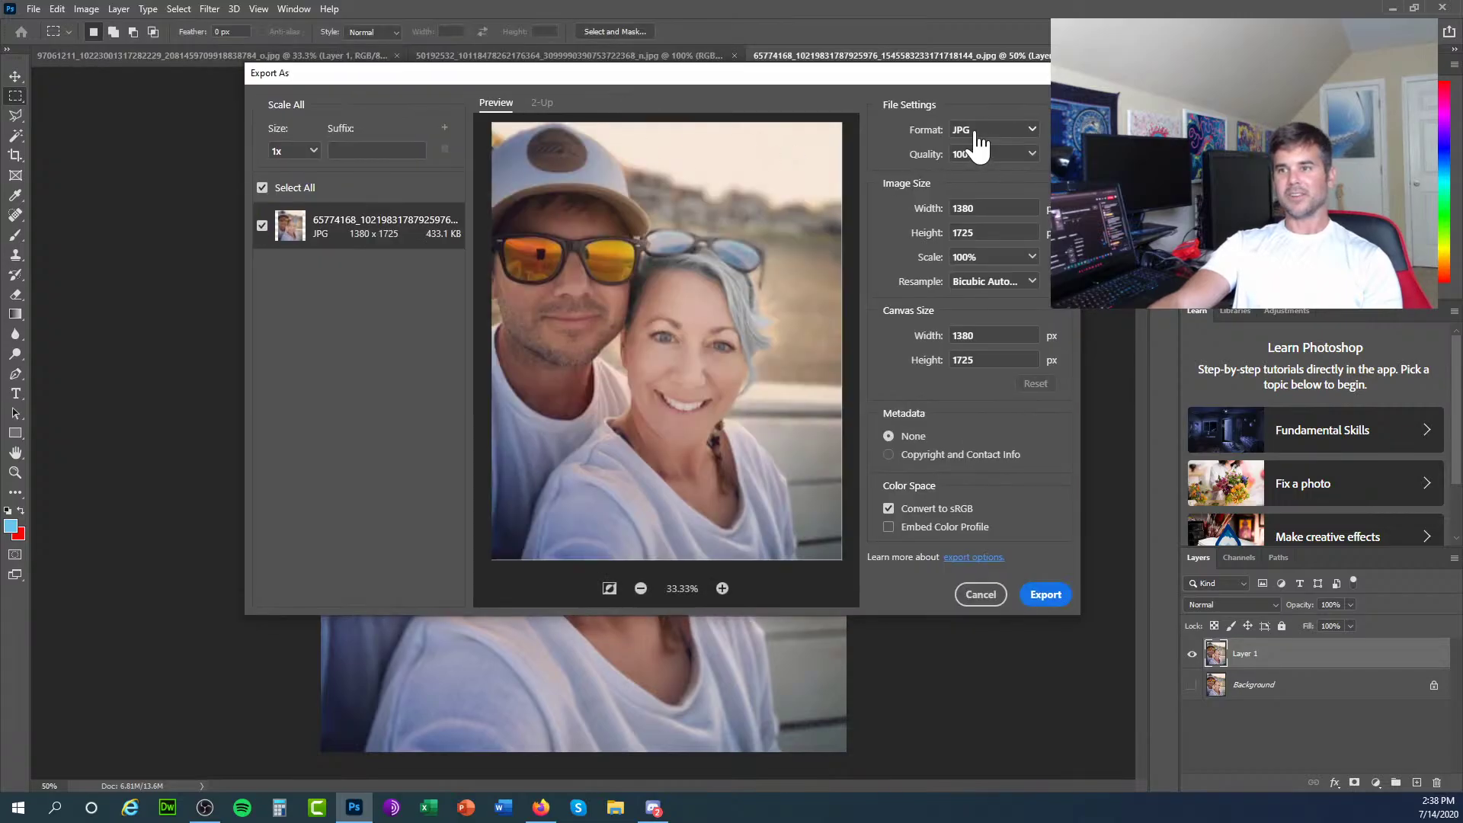
{"action": "left_click", "coordinate": [1031, 158]}
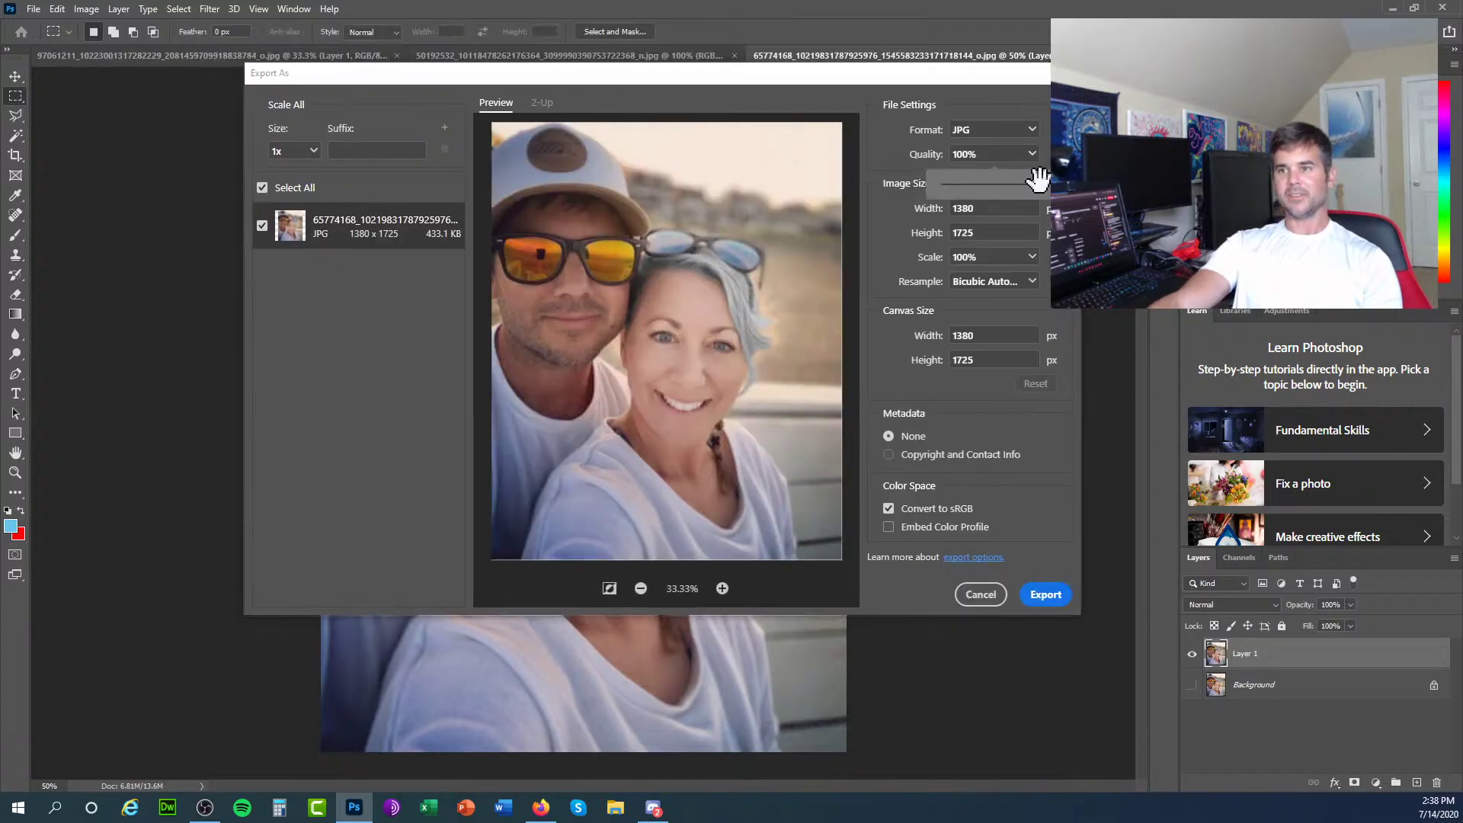
{"action": "mouse_move", "coordinate": [1039, 180]}
{"action": "left_mouse_down"}
{"action": "mouse_move", "coordinate": [1000, 186]}
{"action": "mouse_move", "coordinate": [1044, 187]}
{"action": "left_mouse_up"}
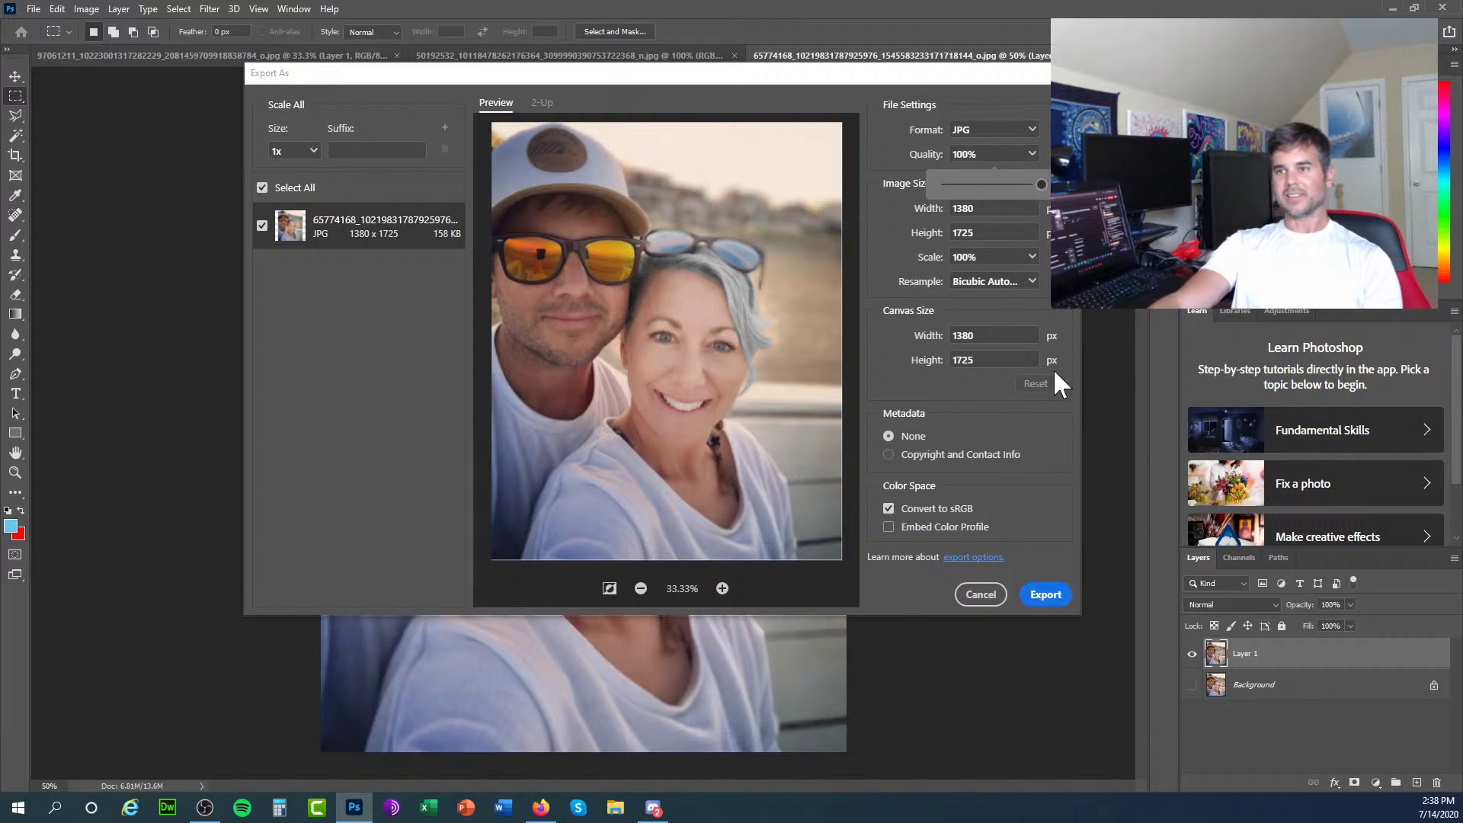
{"action": "left_click", "coordinate": [1060, 599]}
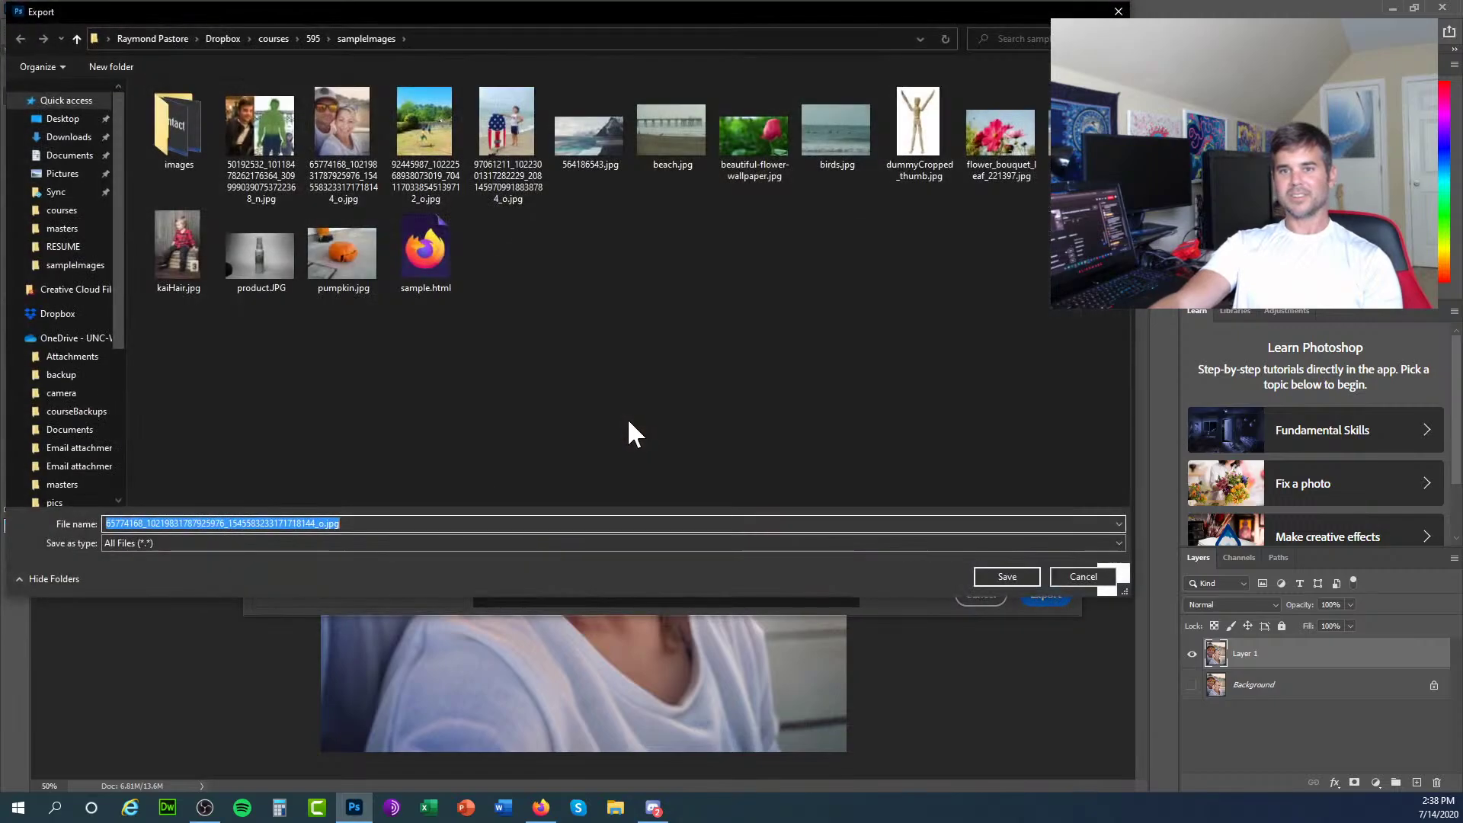
{"action": "left_click", "coordinate": [61, 120]}
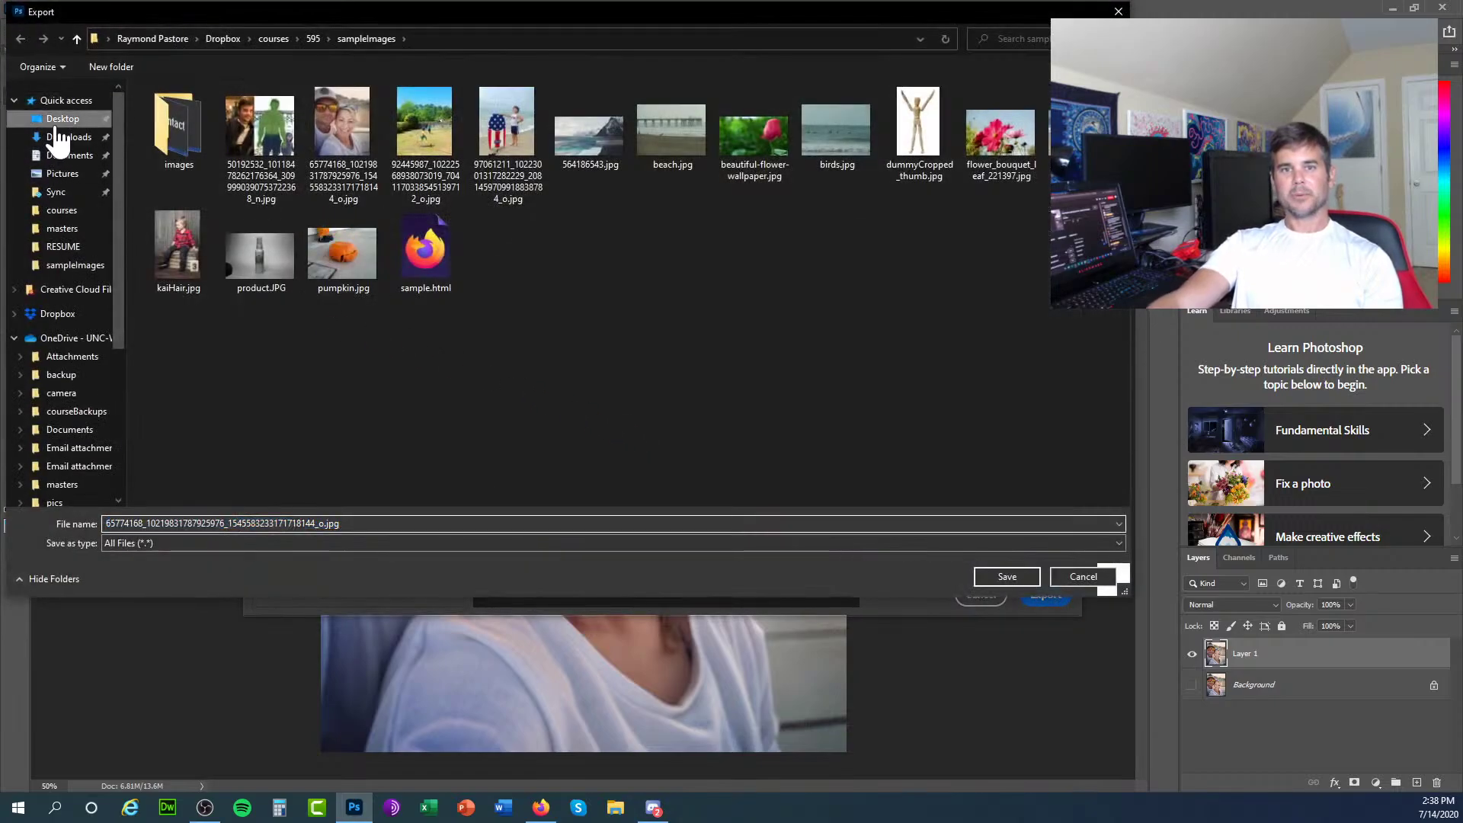
{"action": "left_click", "coordinate": [985, 575]}
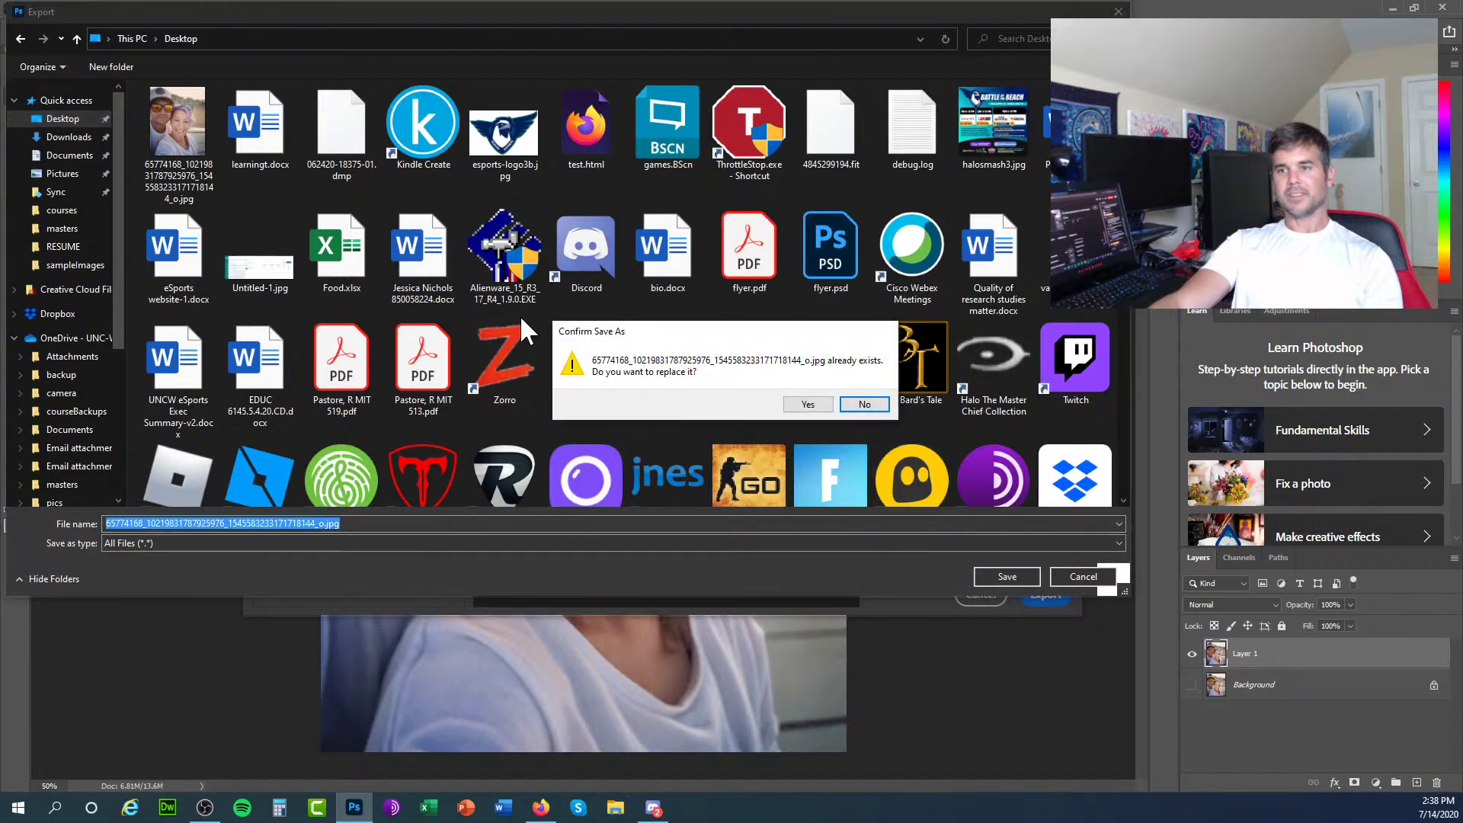
{"action": "left_click", "coordinate": [855, 406]}
{"action": "left_click", "coordinate": [325, 523]}
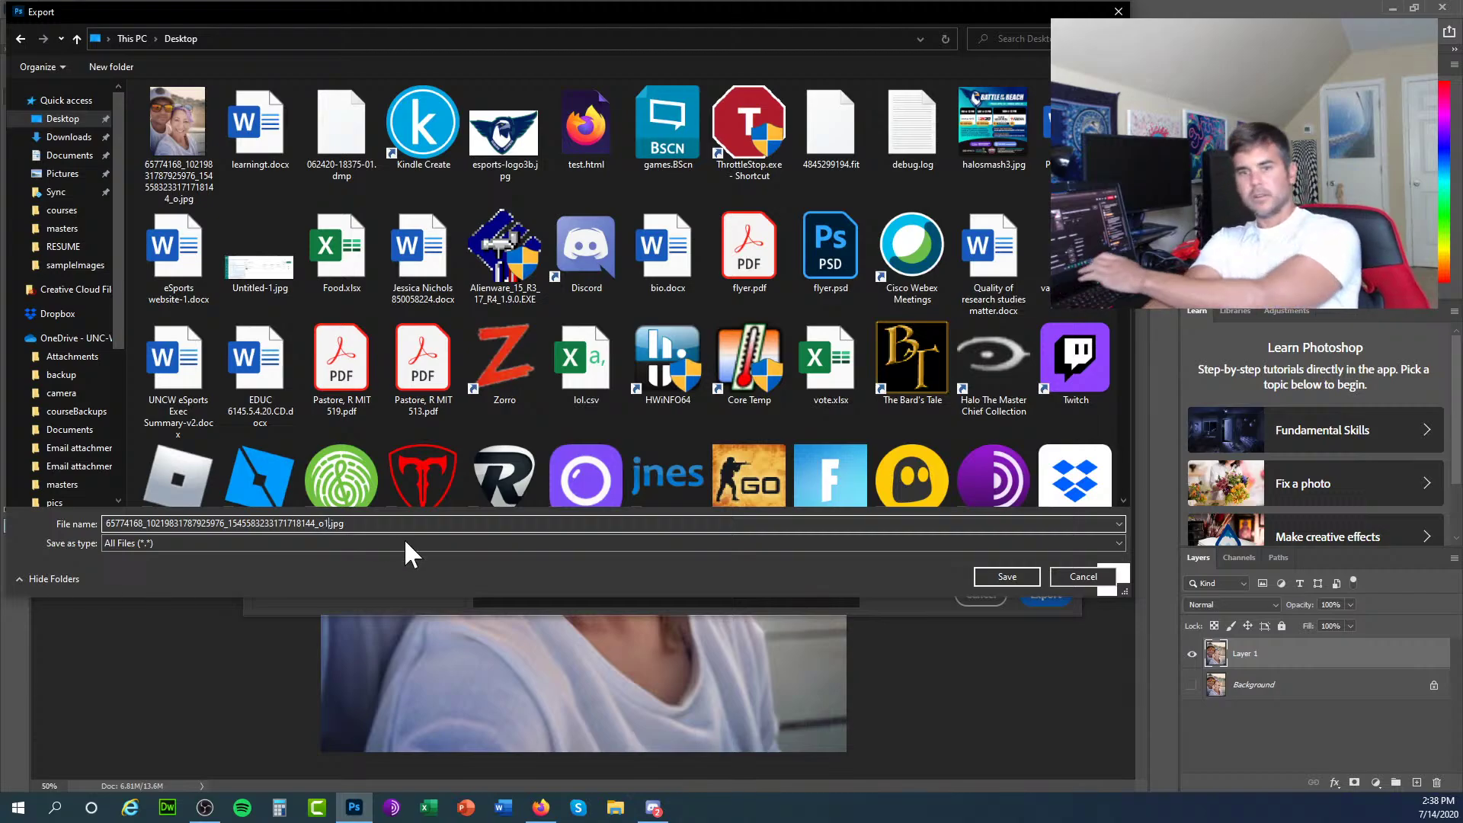
{"action": "type", "text": "1"}
{"action": "left_click", "coordinate": [1005, 577]}
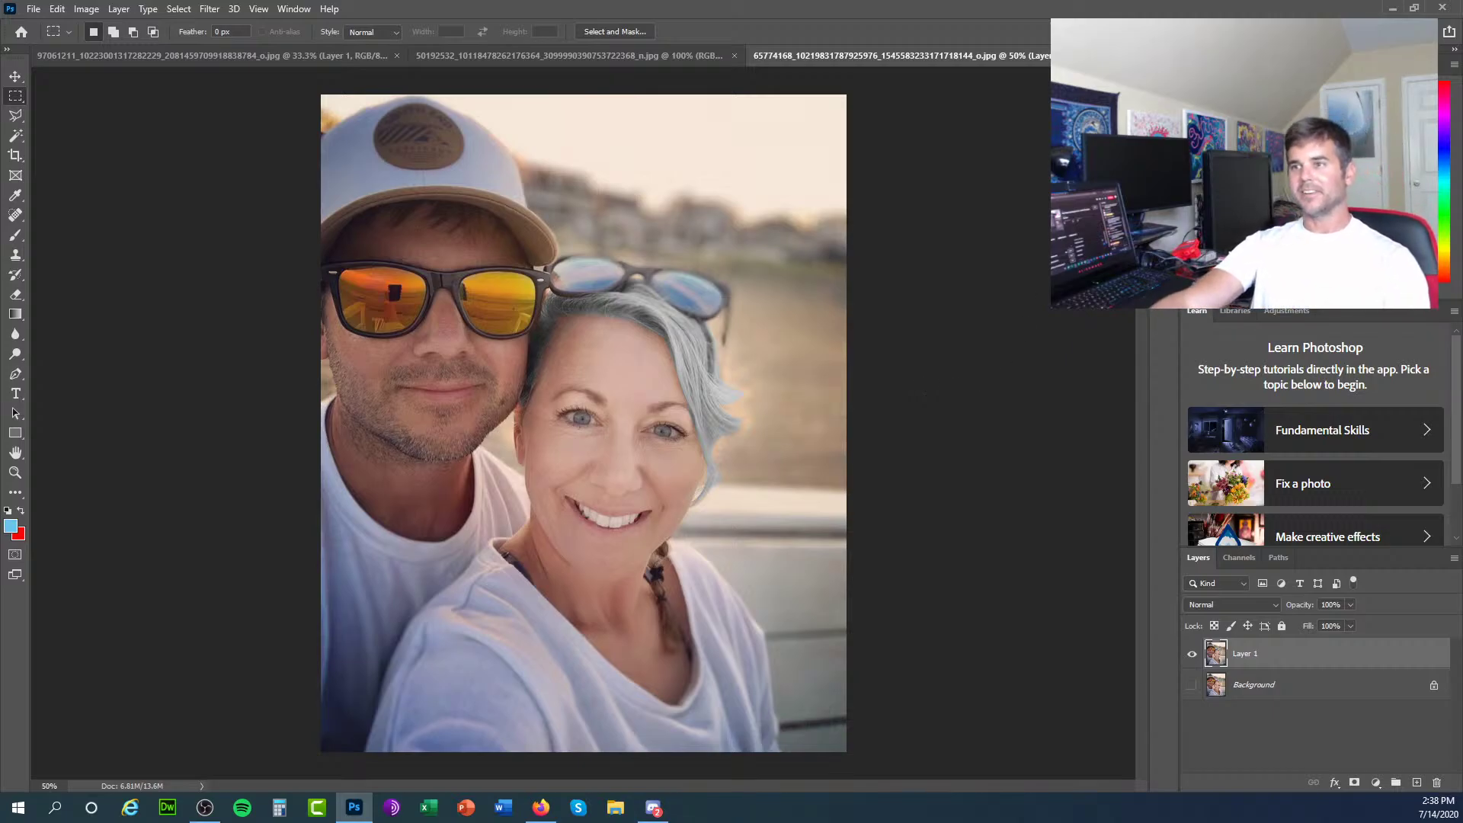
Close the selfie document without saving changes and show the photo of the boy with the bodyboard.
{"action": "key", "text": "ctrl+w"}
{"action": "left_click", "coordinate": [725, 311]}
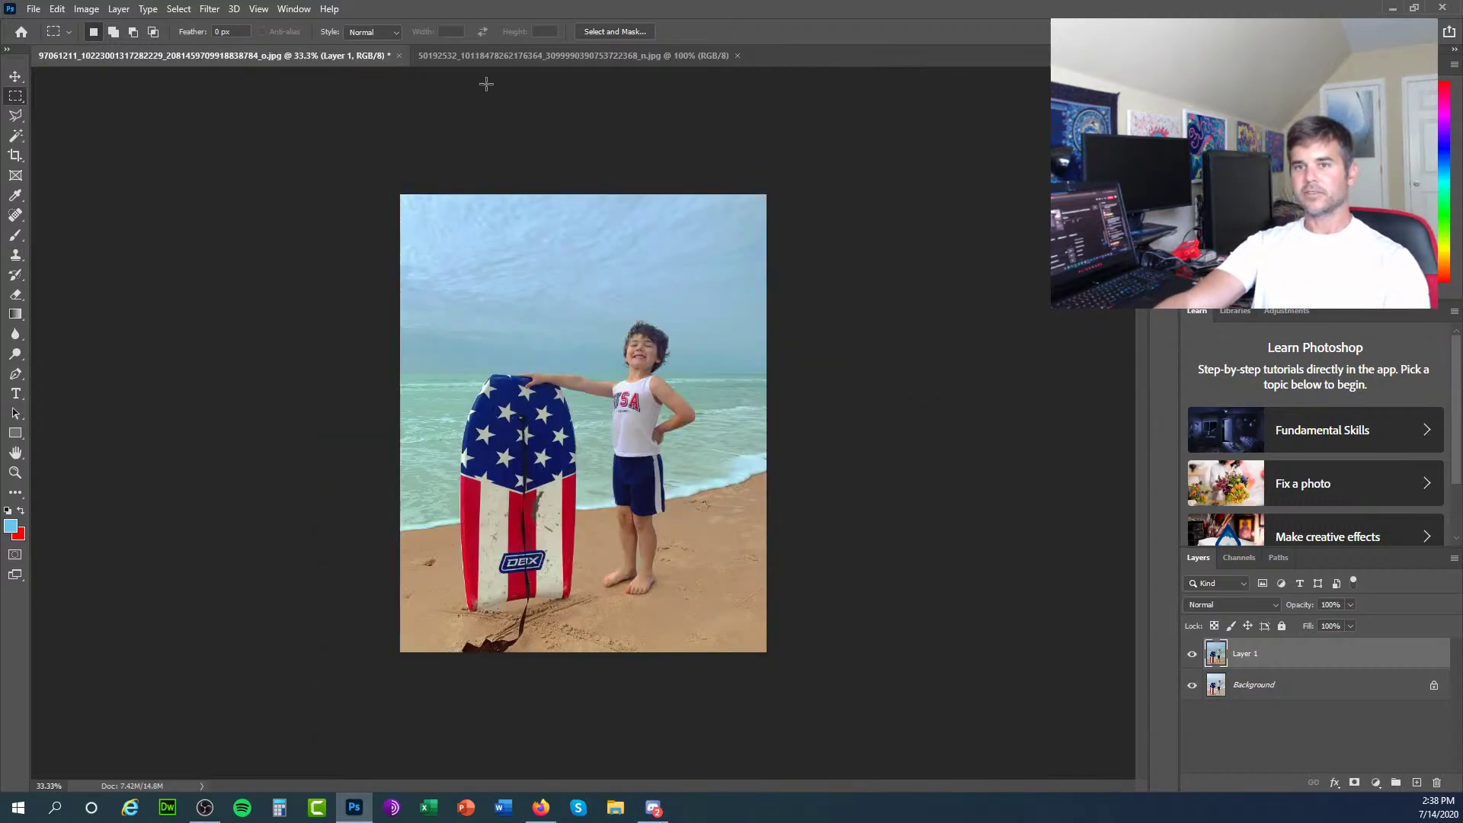
{"action": "left_click", "coordinate": [495, 57]}
{"action": "left_click", "coordinate": [311, 56]}
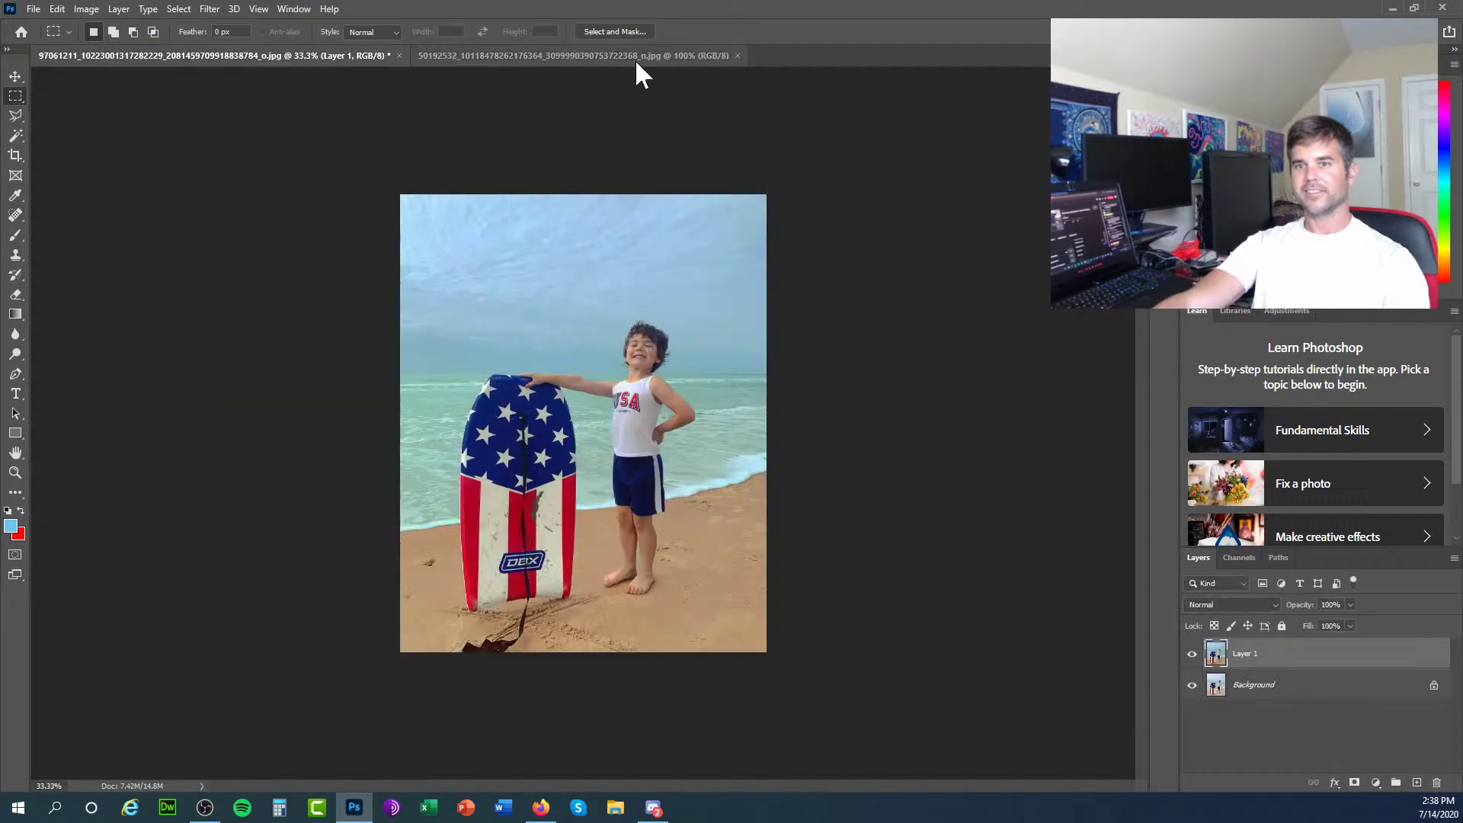
Close the other open photo document, keeping the boy's bodyboard photo open with Layer 1 as the active layer.
{"action": "left_click", "coordinate": [733, 57]}
{"action": "left_click", "coordinate": [738, 56]}
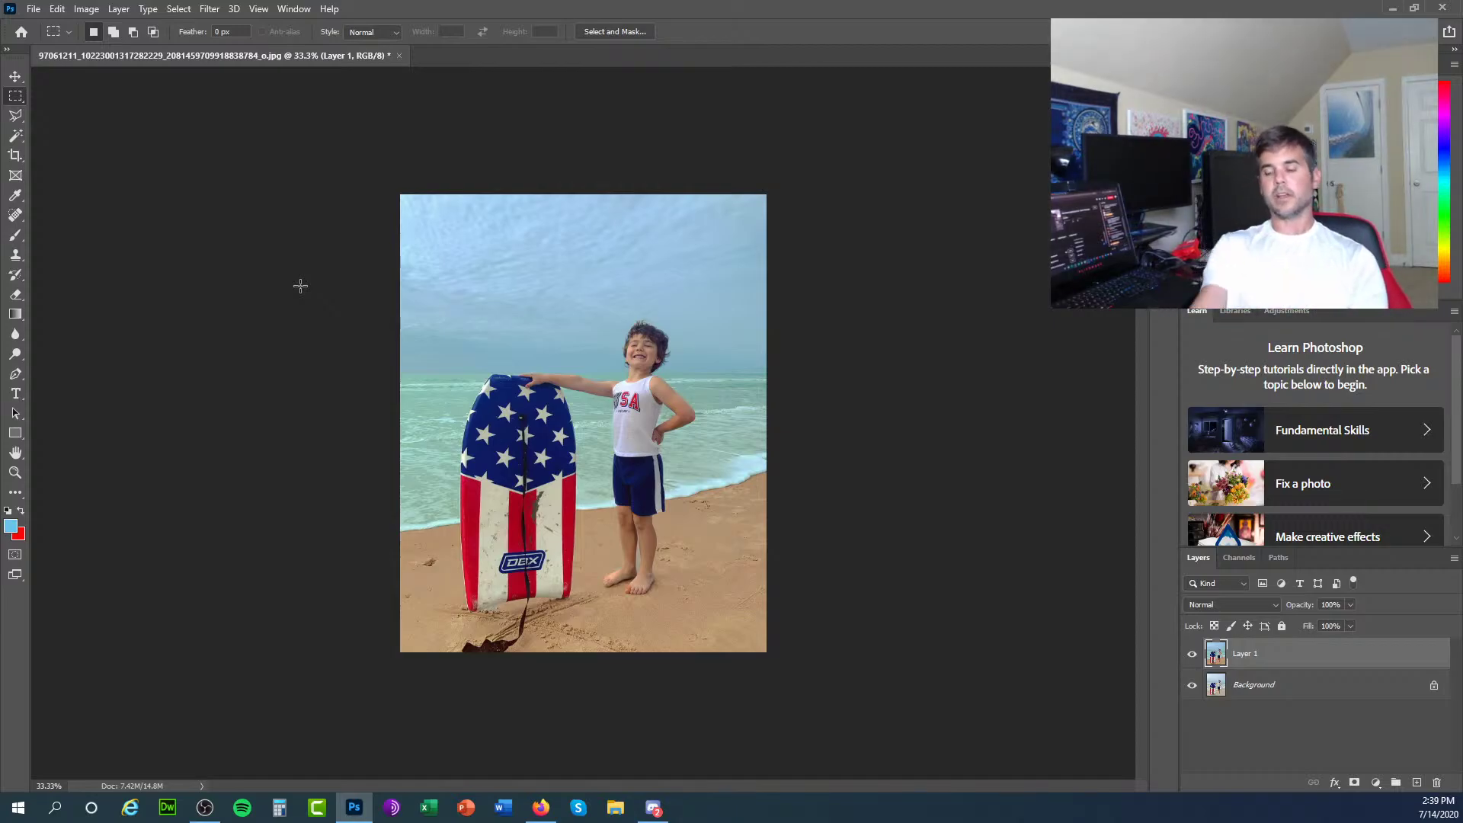
{"action": "left_click", "coordinate": [1300, 699]}
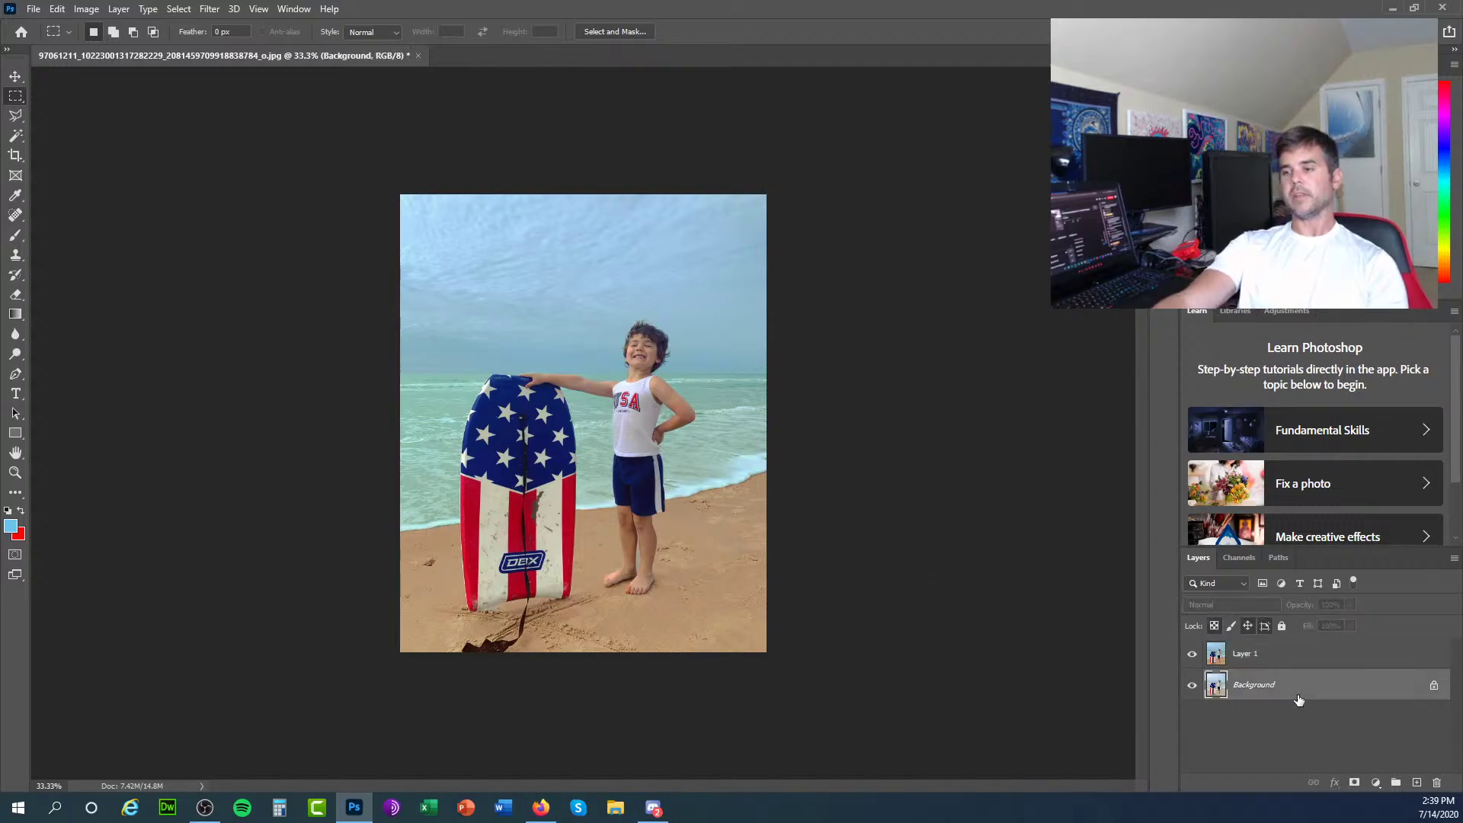
{"action": "left_click", "coordinate": [1307, 654]}
{"action": "left_click", "coordinate": [1246, 690]}
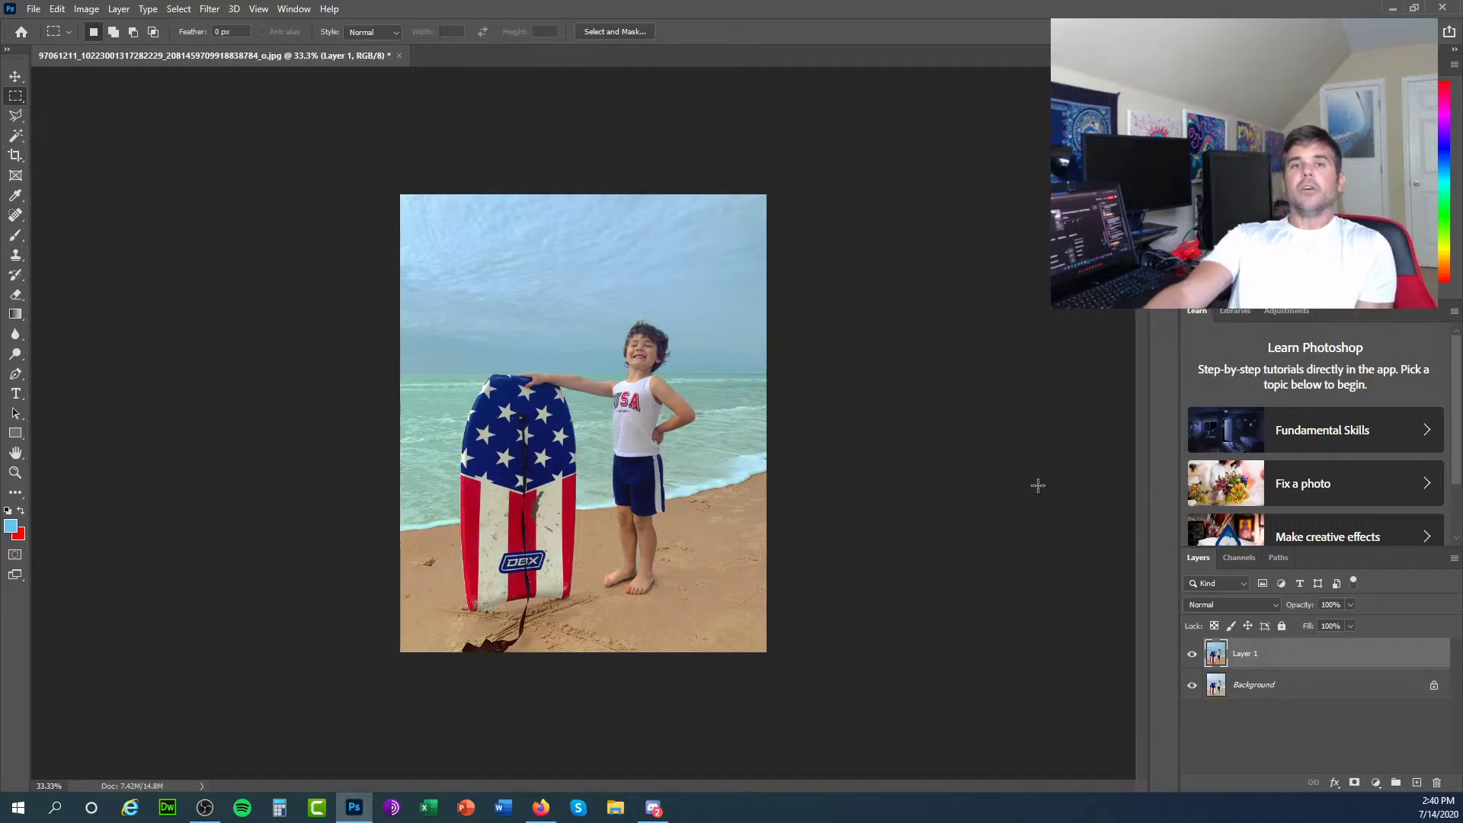
Review the available image adjustments and Layer 1's blending options, closing the Layer Style dialog without applying anything.
{"action": "left_click", "coordinate": [111, 10]}
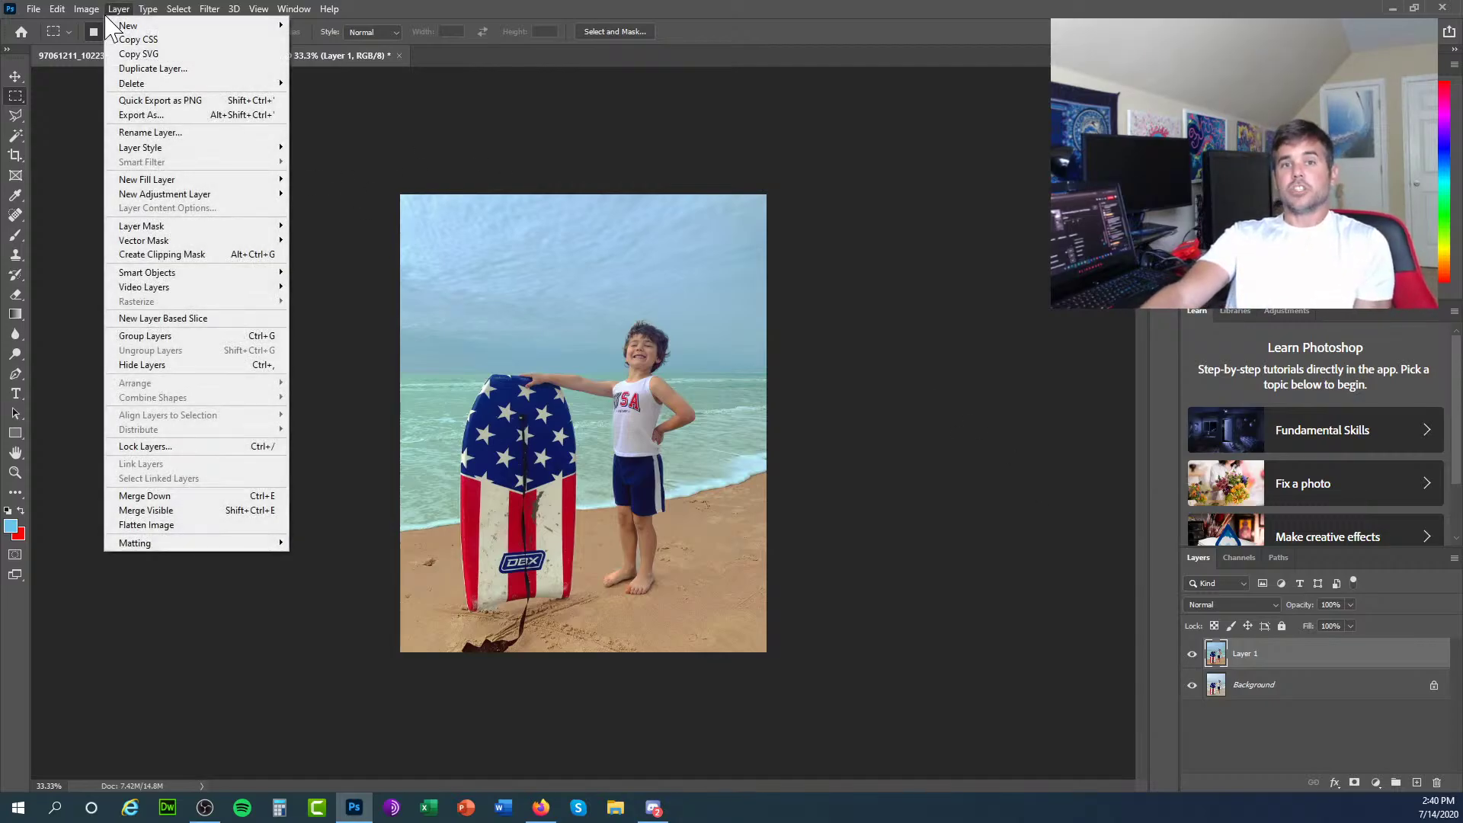
{"action": "mouse_move", "coordinate": [94, 9]}
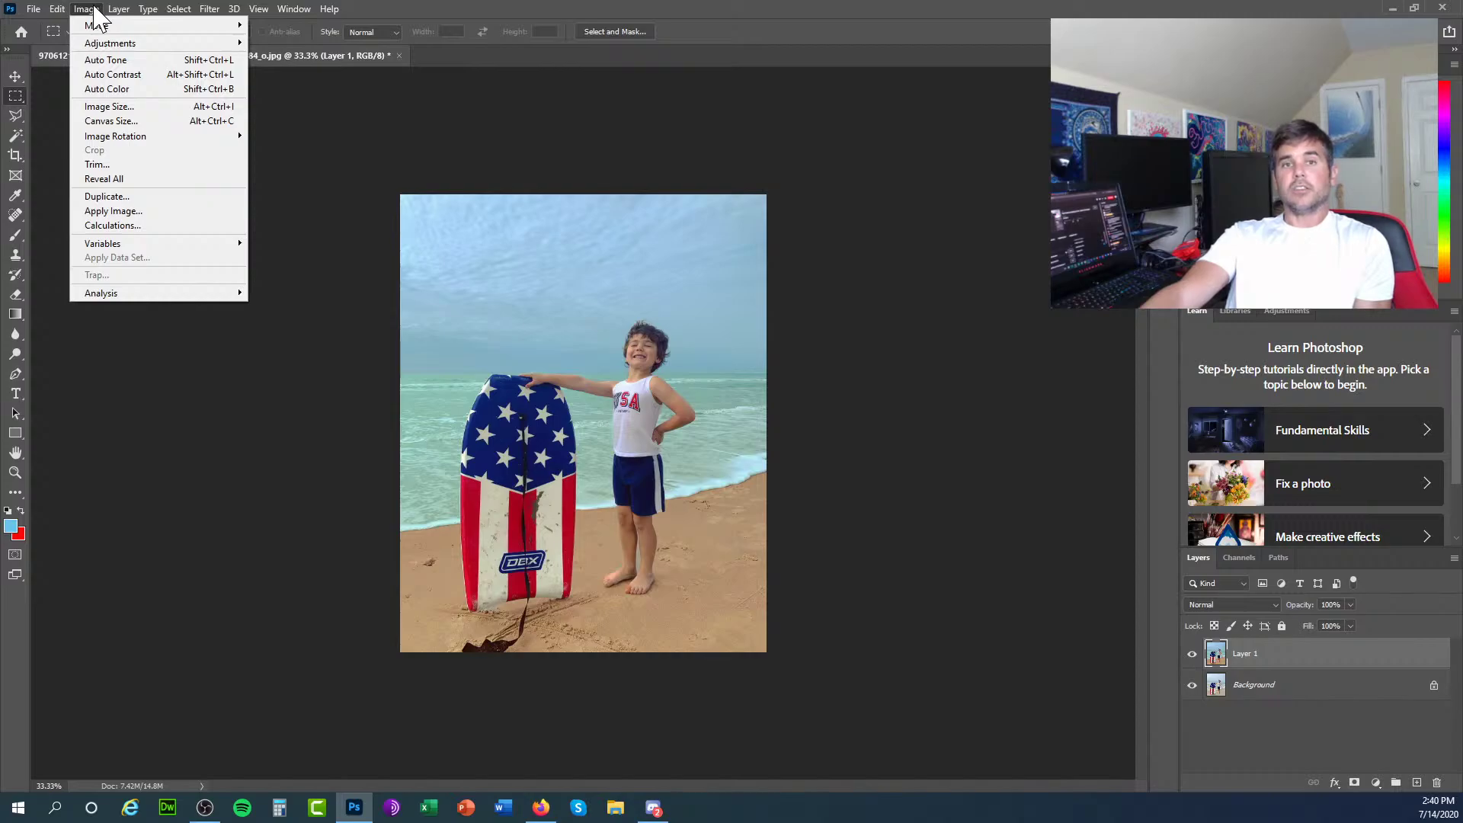
{"action": "mouse_move", "coordinate": [107, 44]}
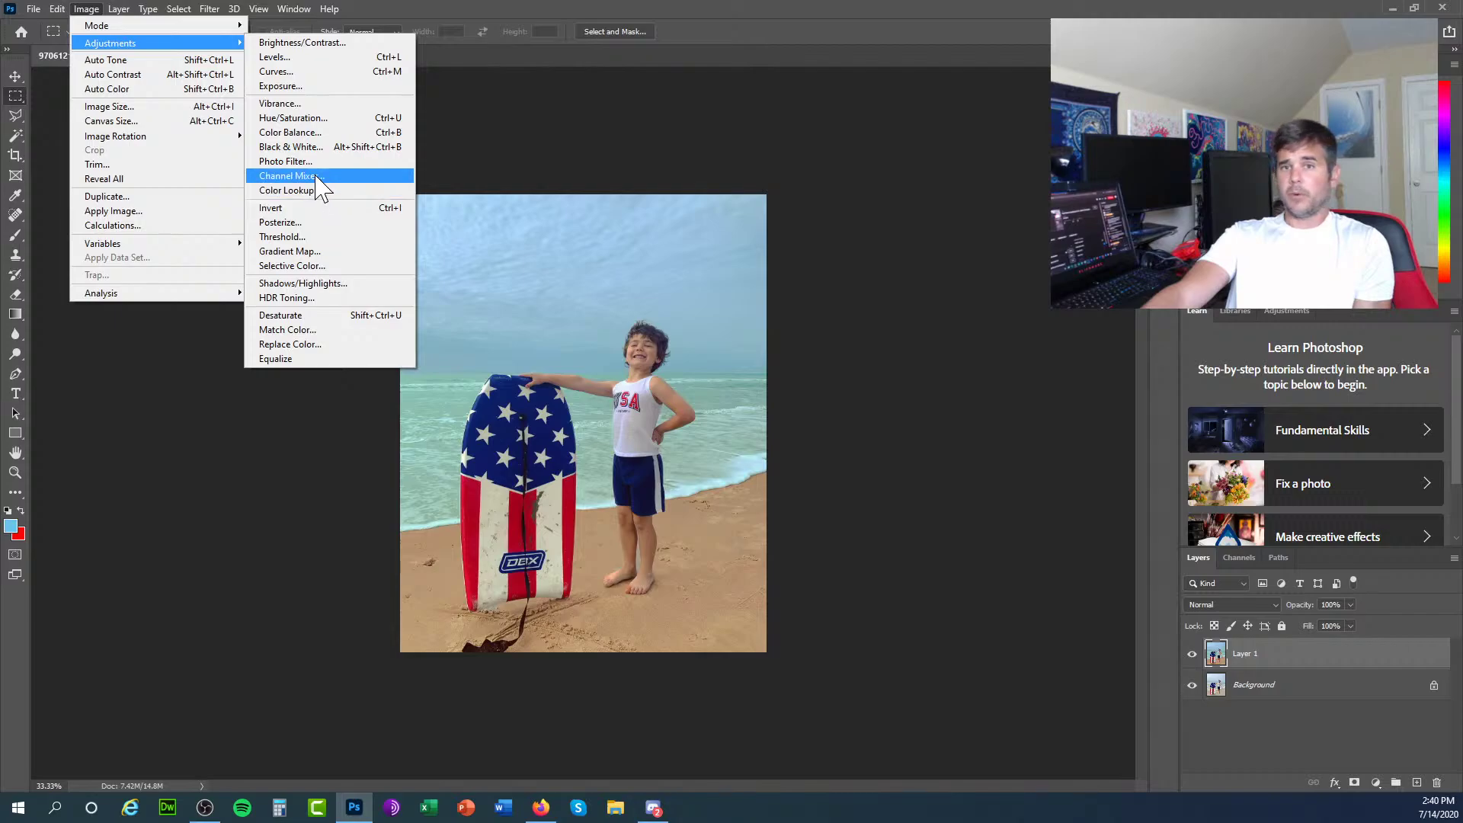
{"action": "left_click", "coordinate": [1350, 649]}
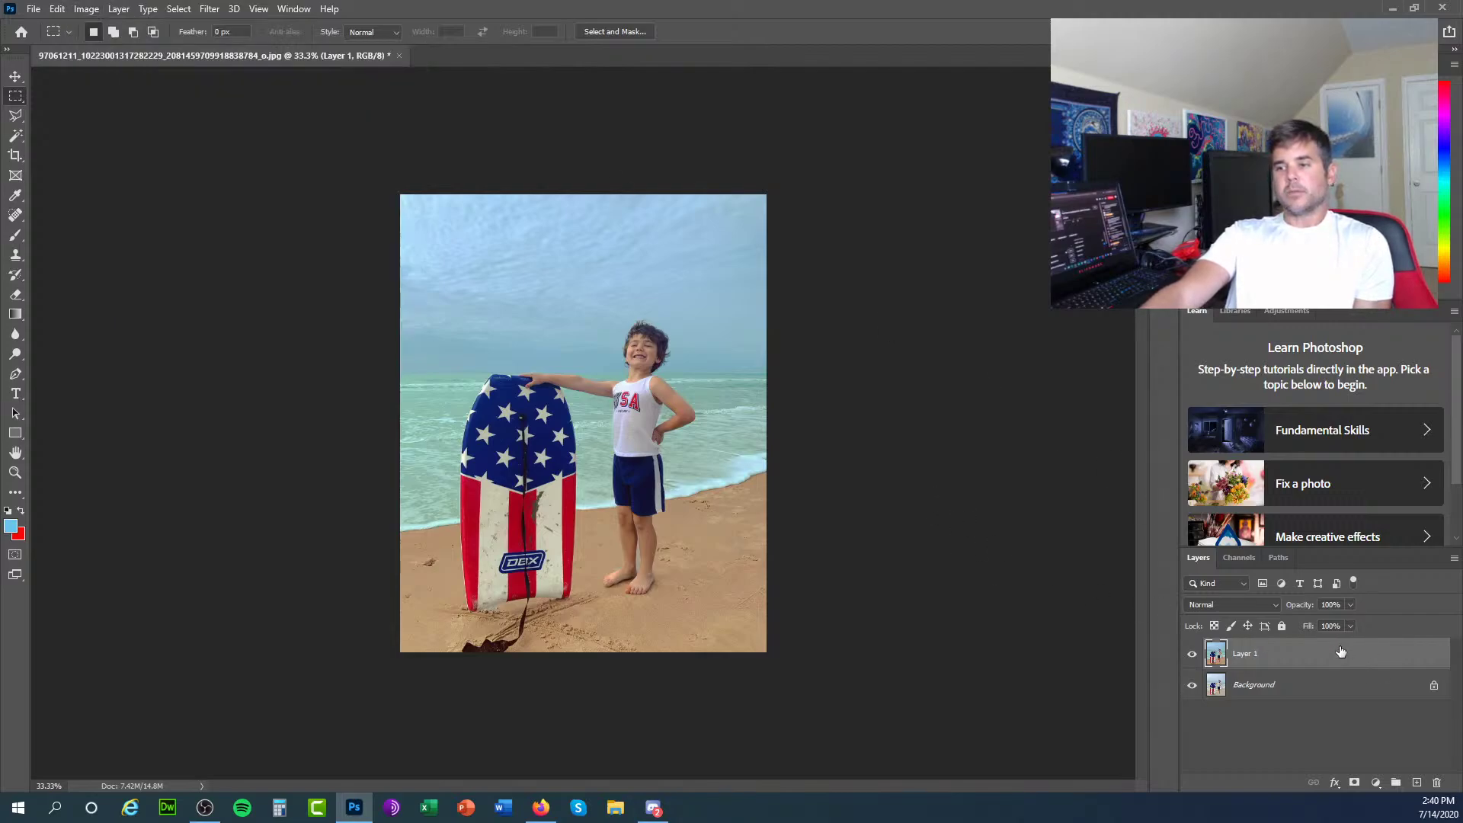
{"action": "key", "text": "h"}
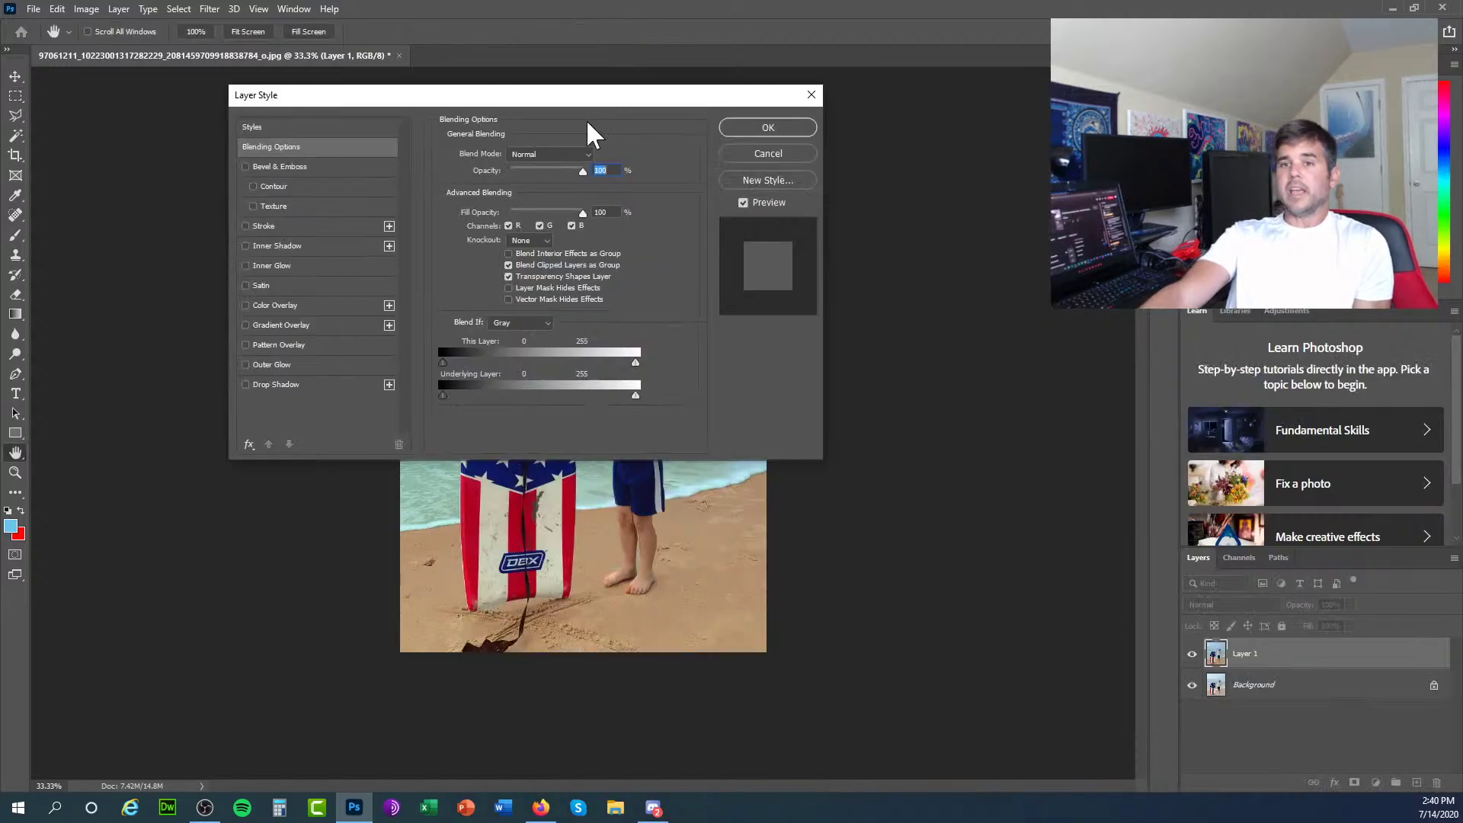
{"action": "left_click_drag", "start_coordinate": [880, 98], "coordinate": [371, 286]}
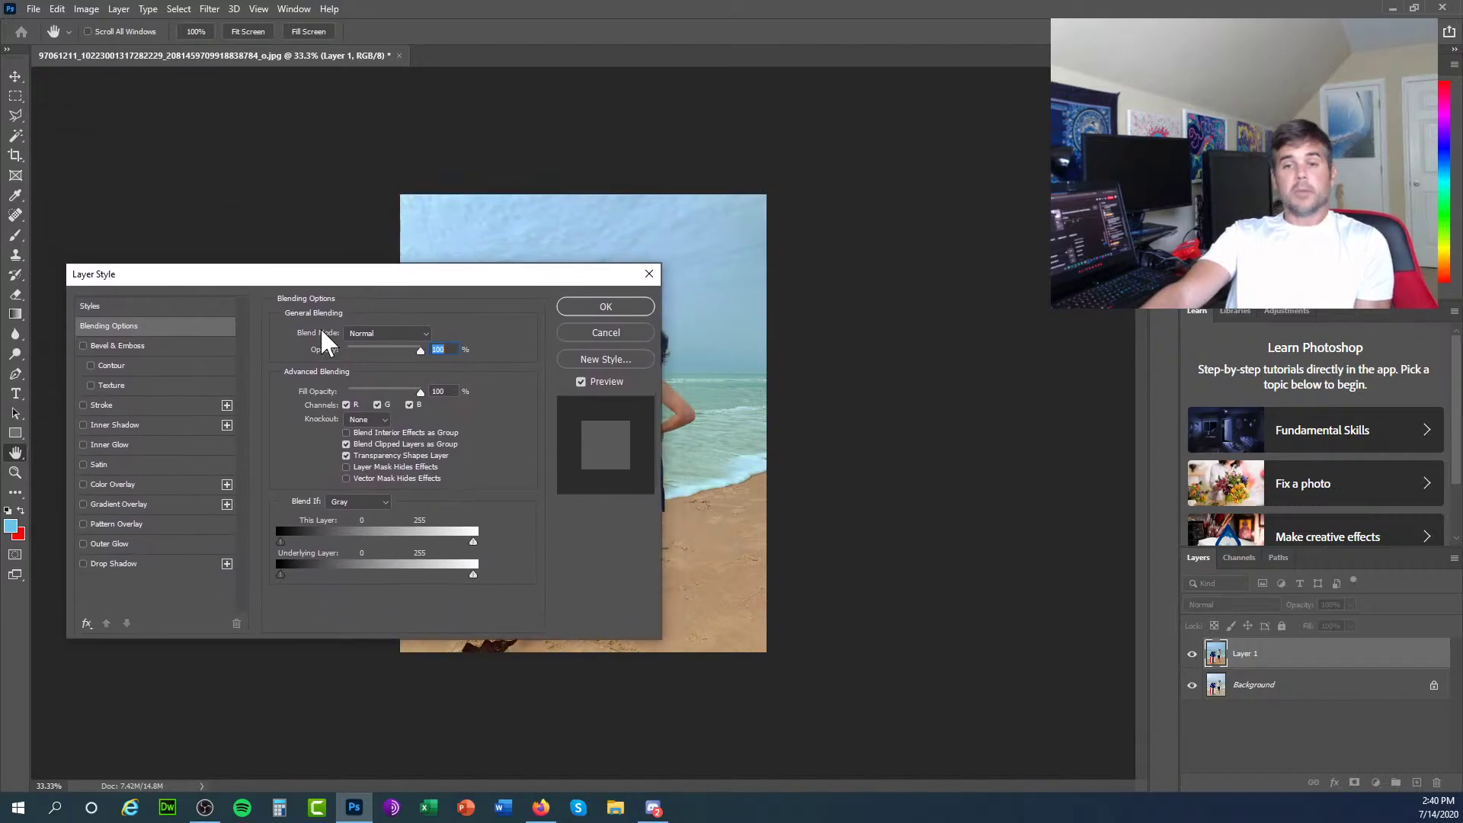
{"action": "left_click", "coordinate": [646, 333]}
{"action": "left_click", "coordinate": [118, 9]}
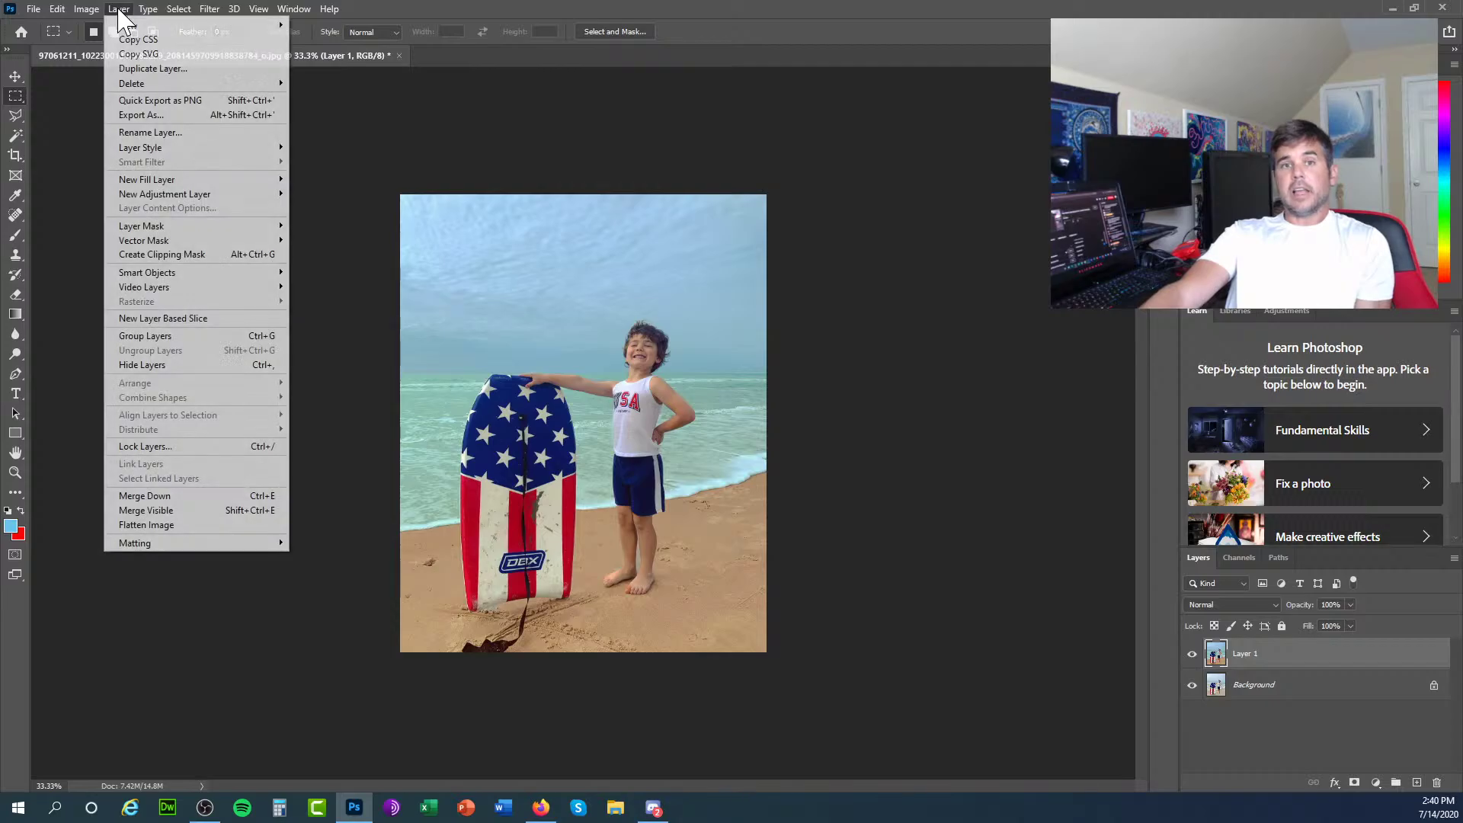
{"action": "mouse_move", "coordinate": [74, 3]}
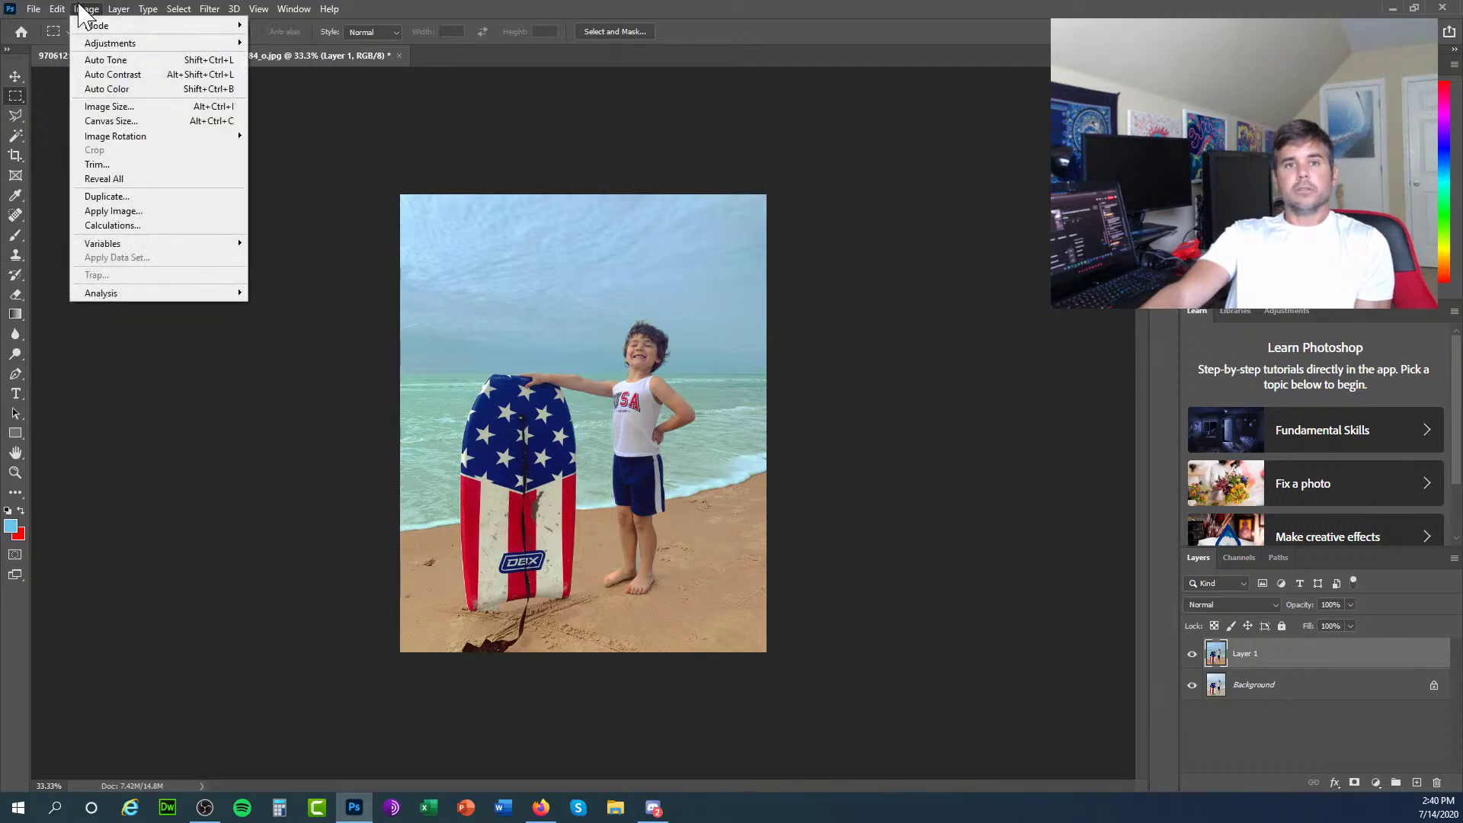
{"action": "mouse_move", "coordinate": [113, 45]}
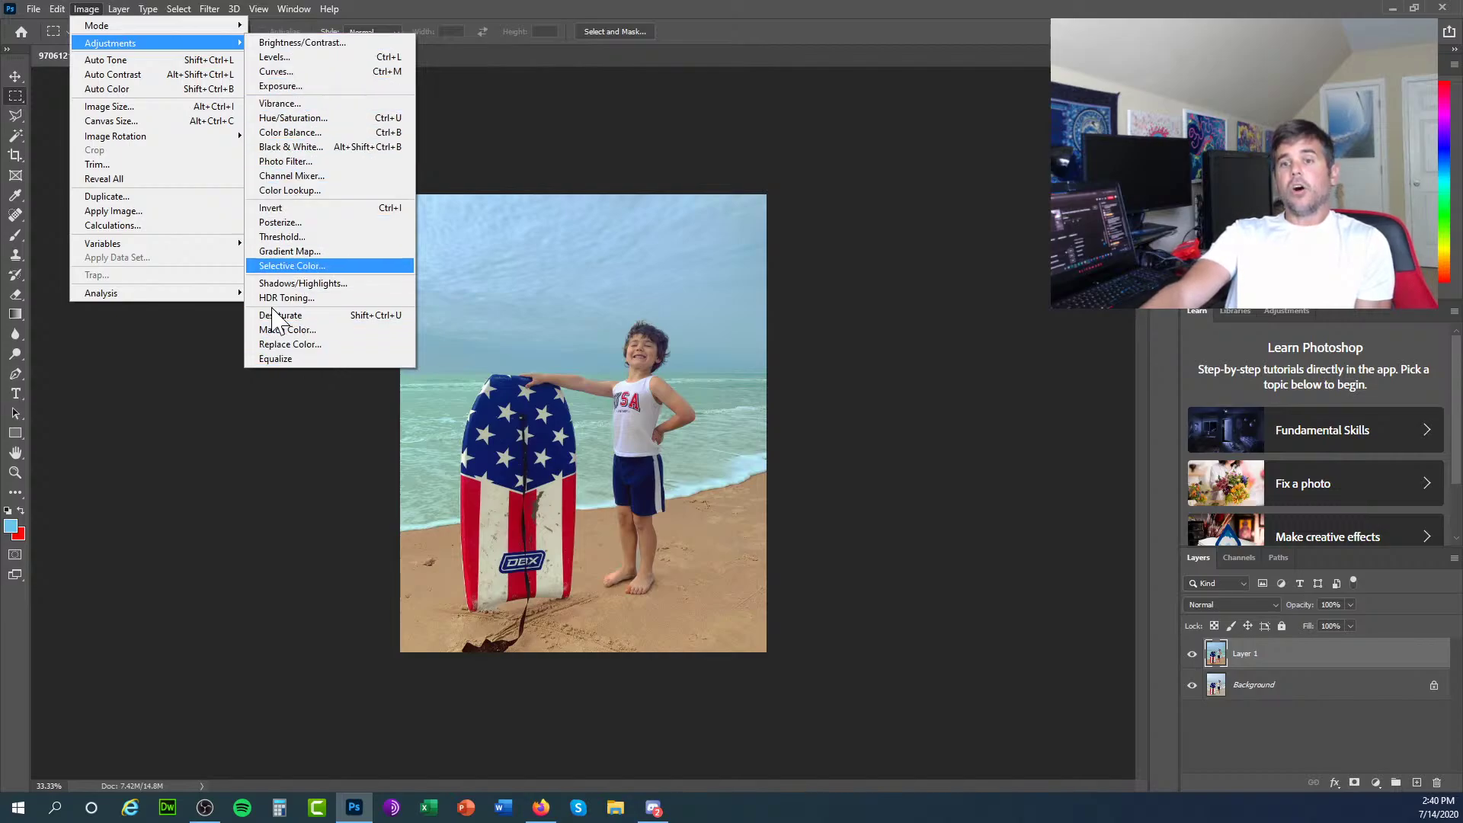
{"action": "left_click", "coordinate": [245, 447]}
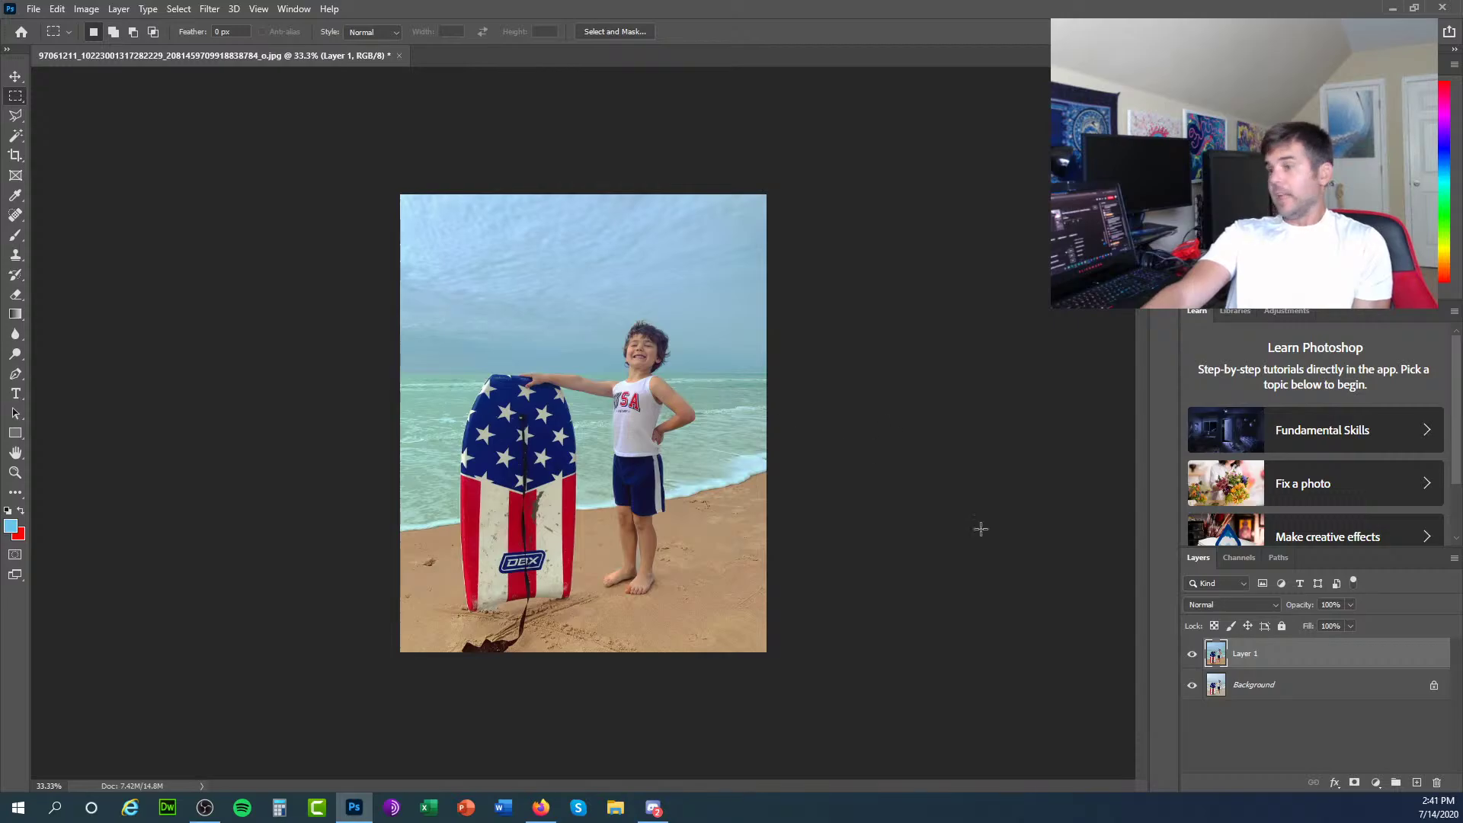
Examine the effects and blending sliders in Layer 1's Layer Style dialog, cancel it, and review the available layer style effects.
{"action": "double_click", "coordinate": [1297, 656]}
{"action": "left_click_drag", "start_coordinate": [222, 281], "coordinate": [970, 412]}
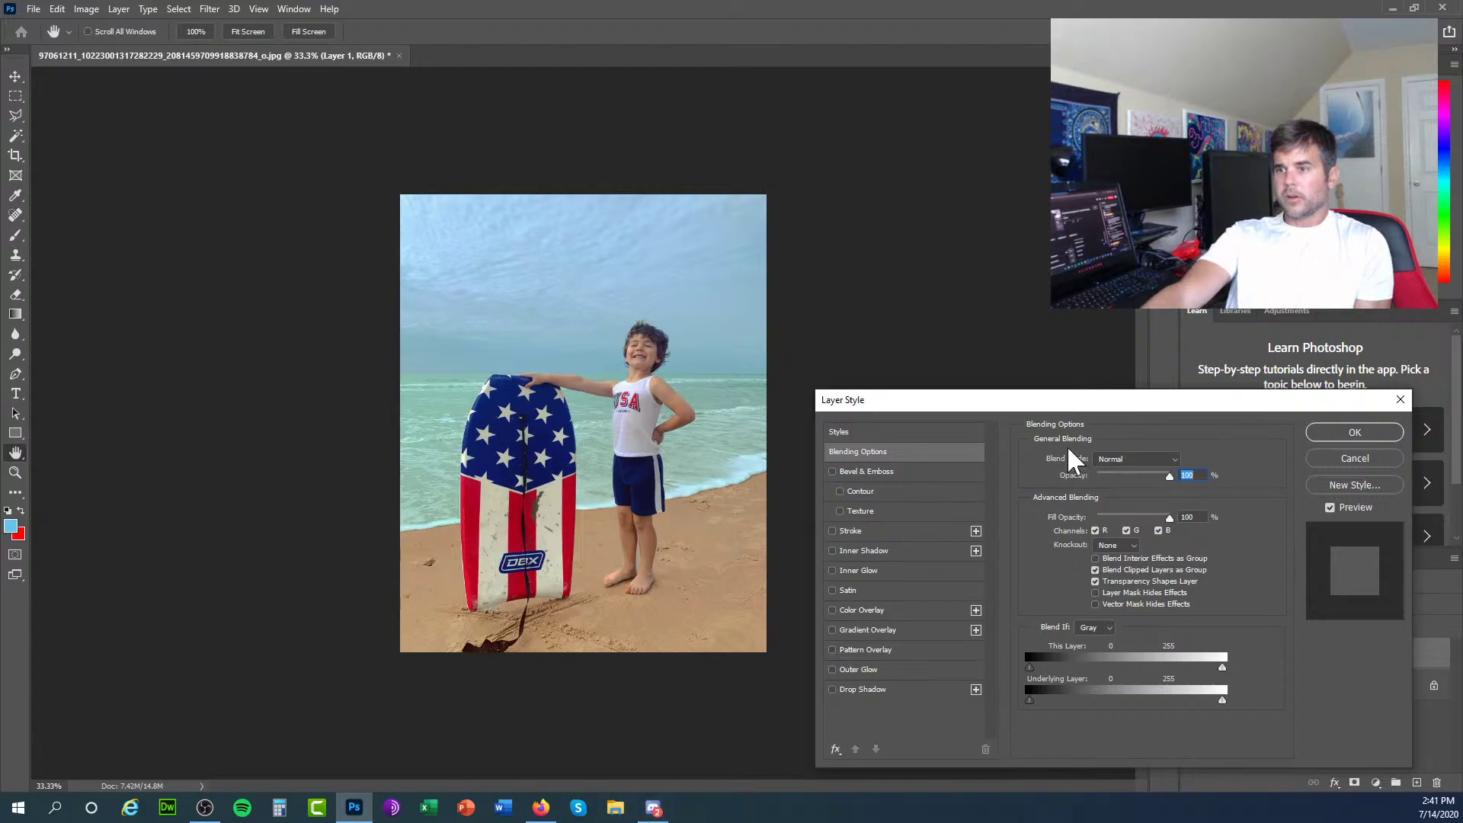
{"action": "left_click_drag", "start_coordinate": [1074, 407], "coordinate": [1061, 372]}
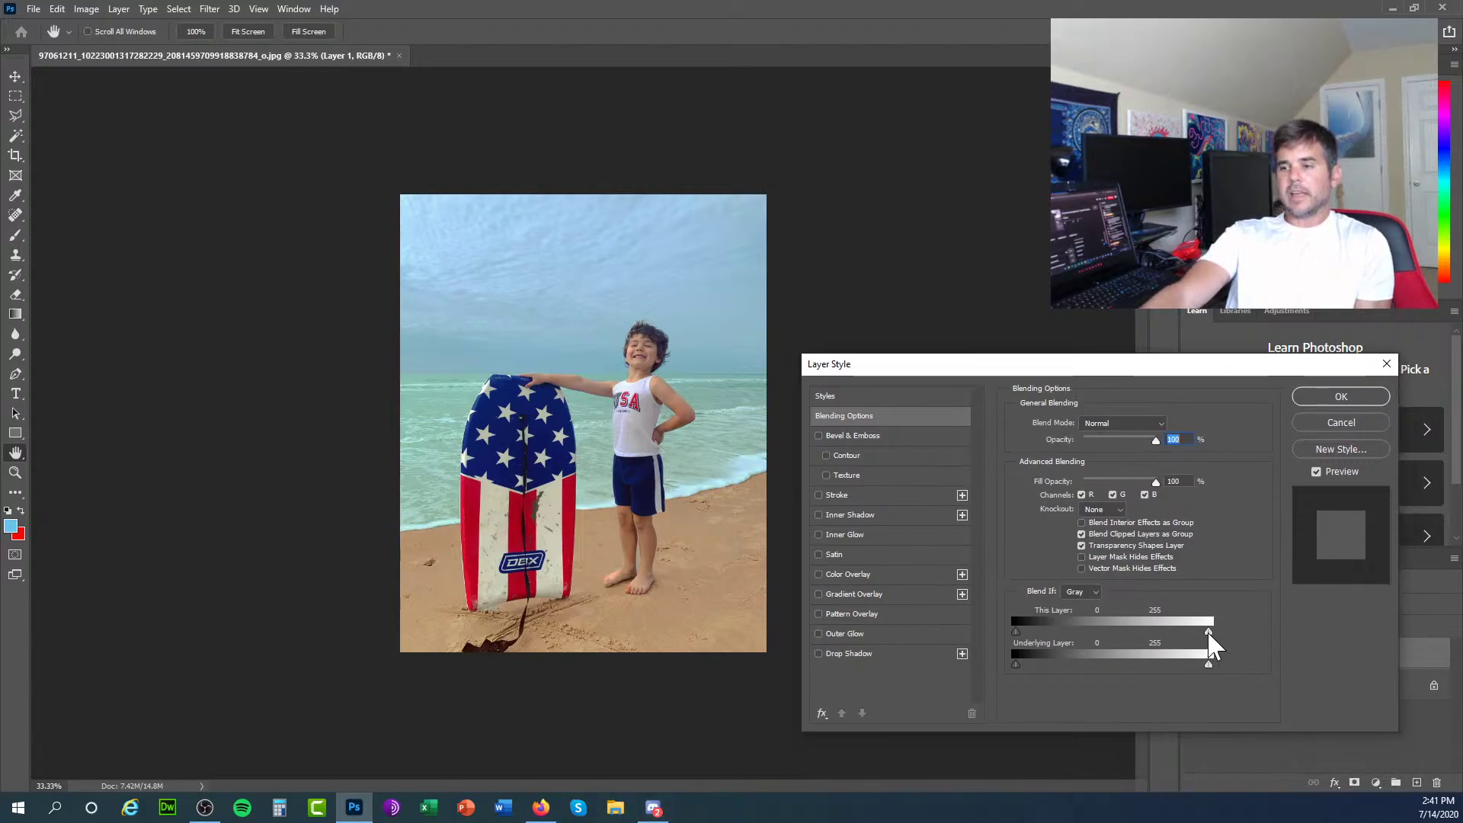
{"action": "left_click_drag", "start_coordinate": [1208, 635], "coordinate": [1265, 637]}
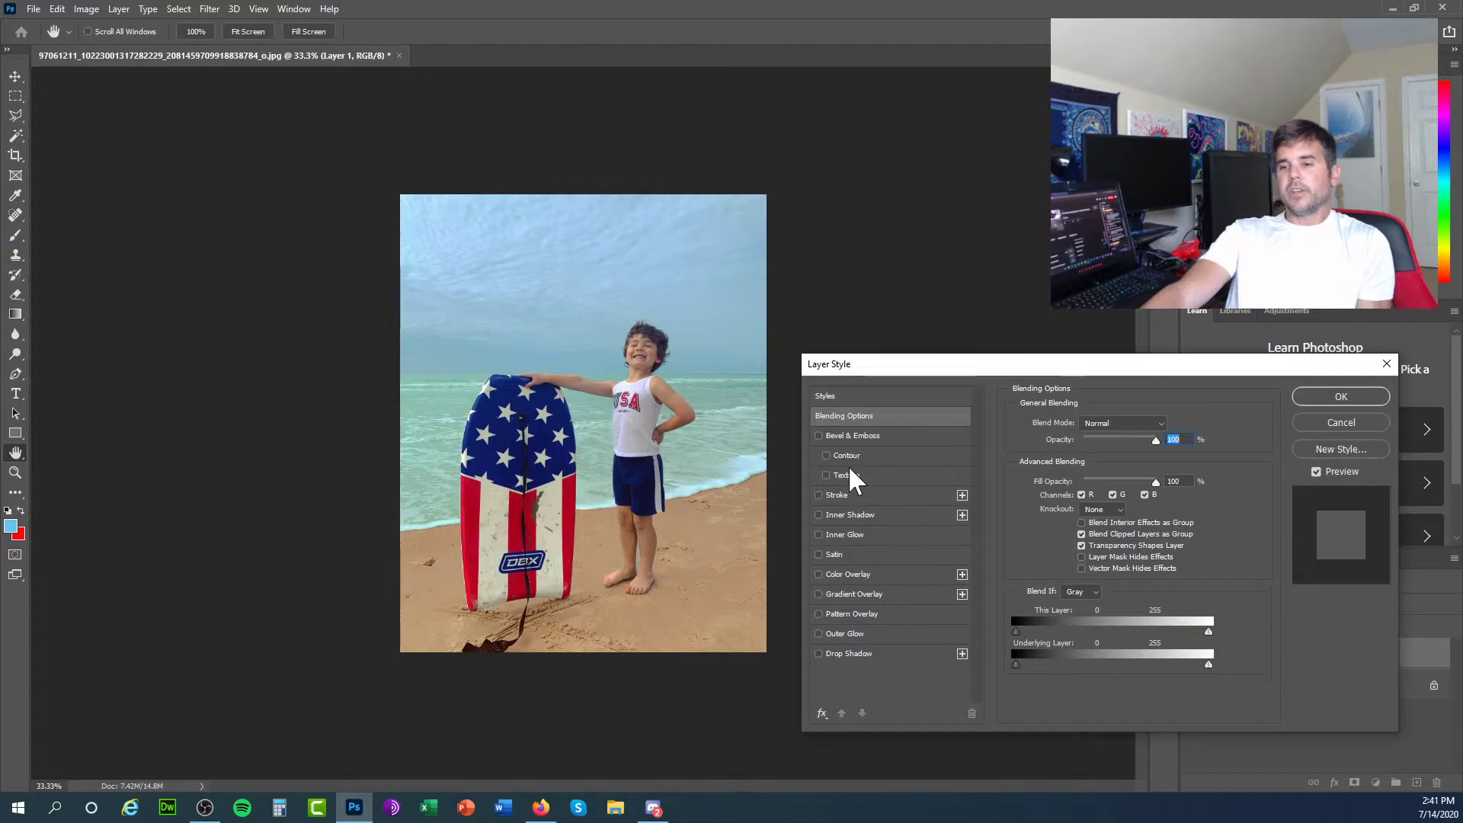
{"action": "left_click", "coordinate": [119, 9]}
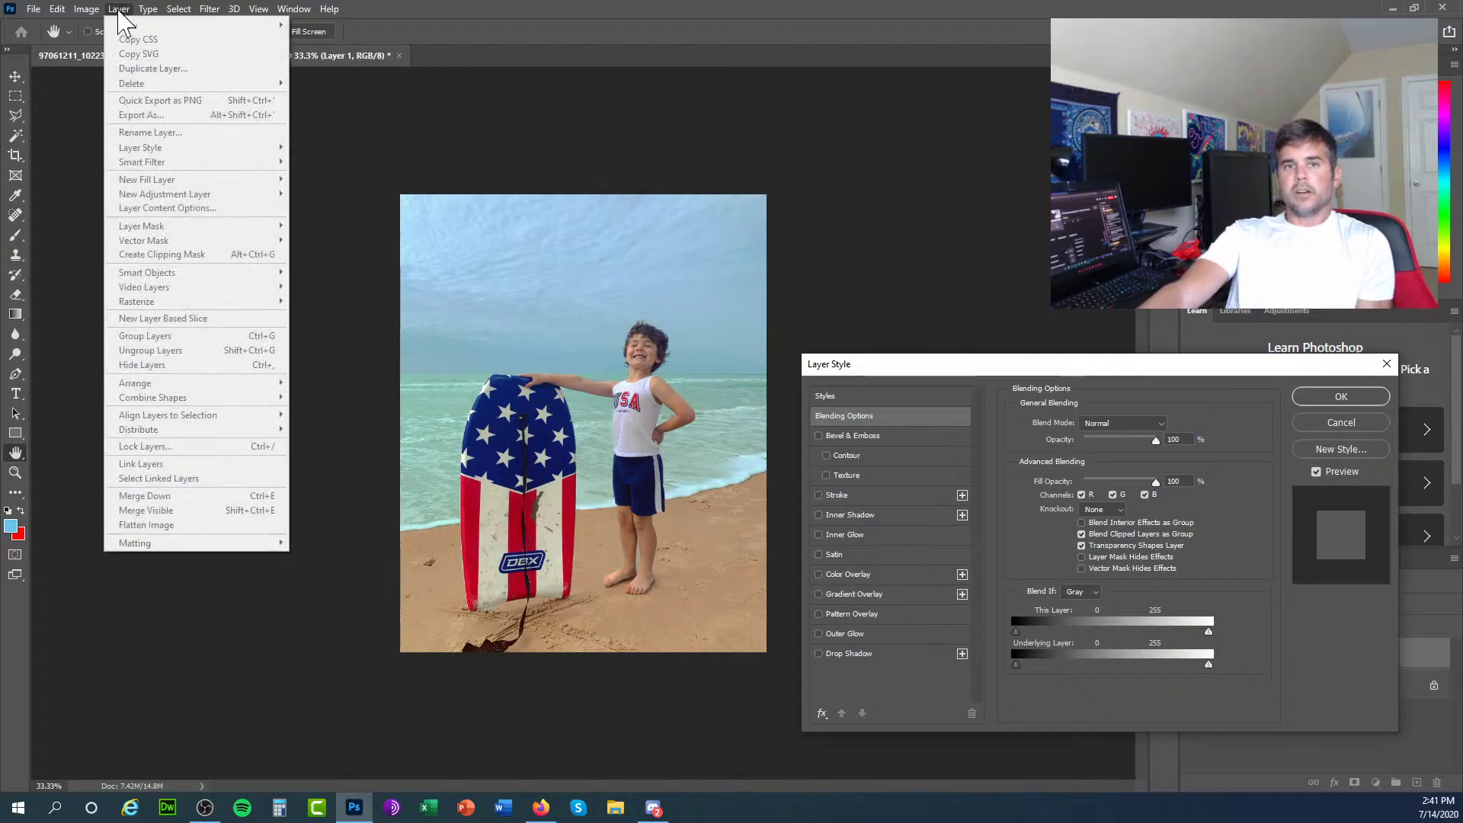
{"action": "left_click", "coordinate": [877, 366]}
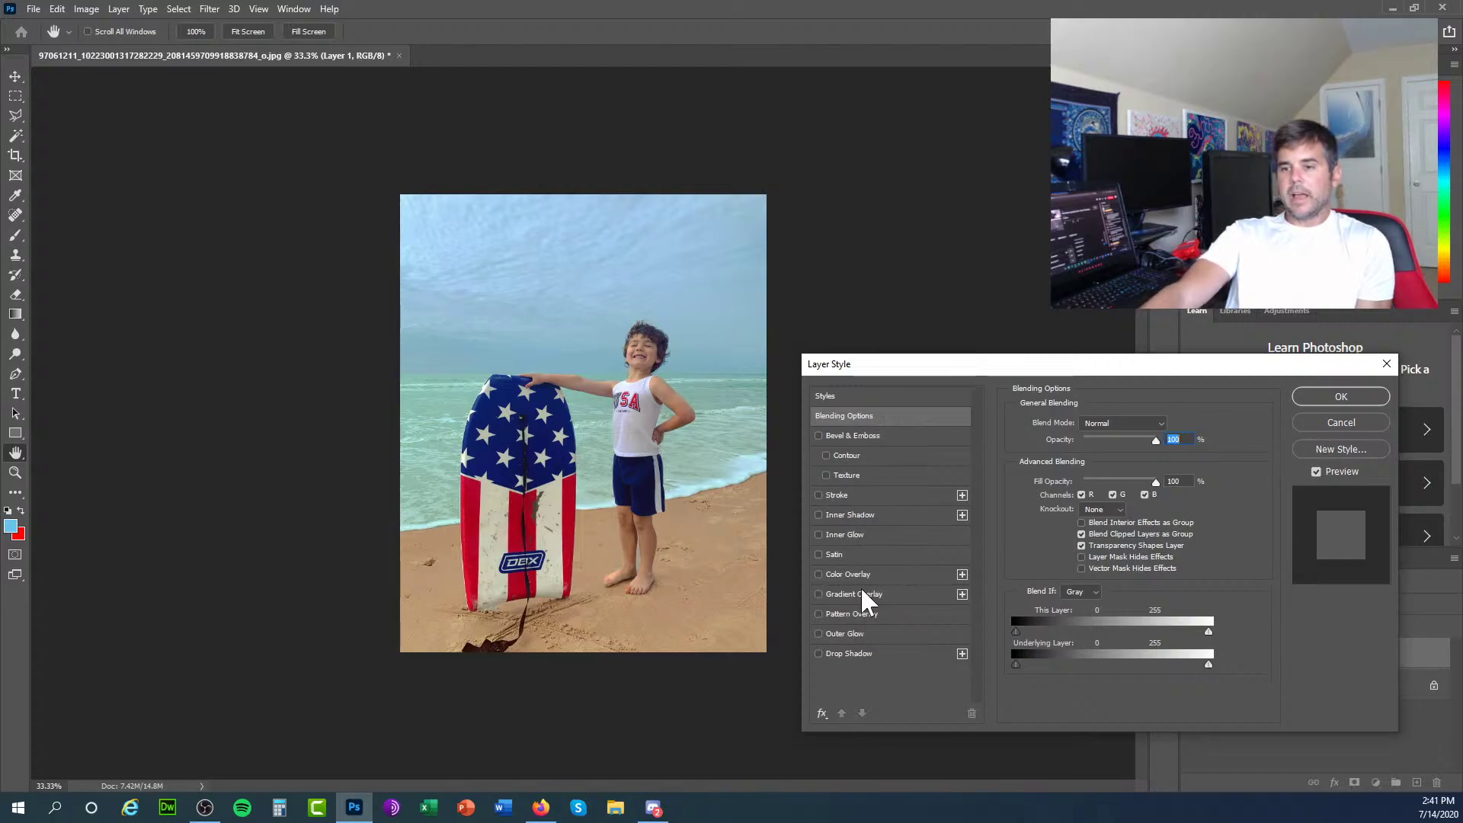
{"action": "left_click", "coordinate": [1352, 421]}
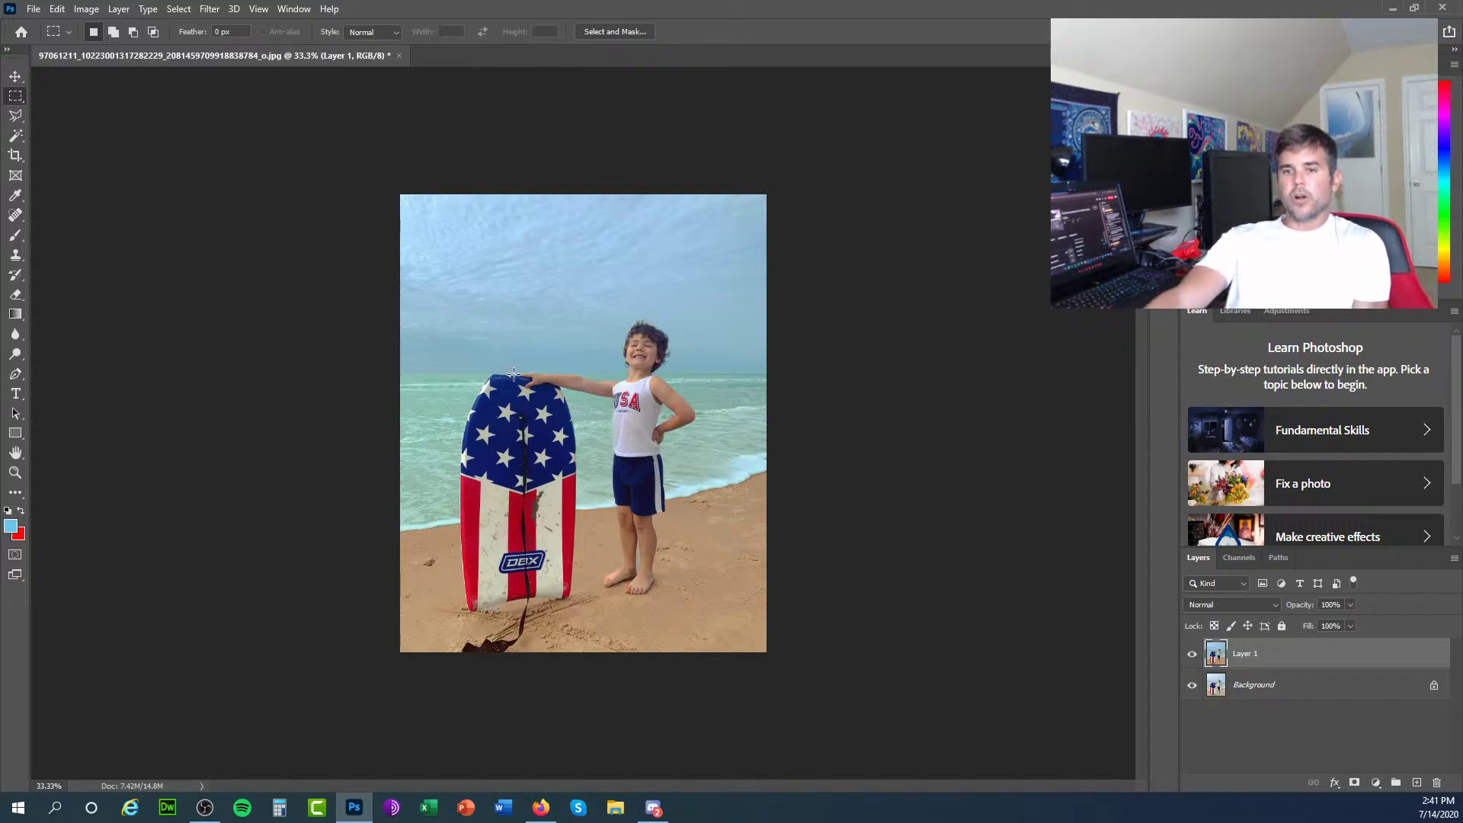
{"action": "left_click", "coordinate": [125, 8]}
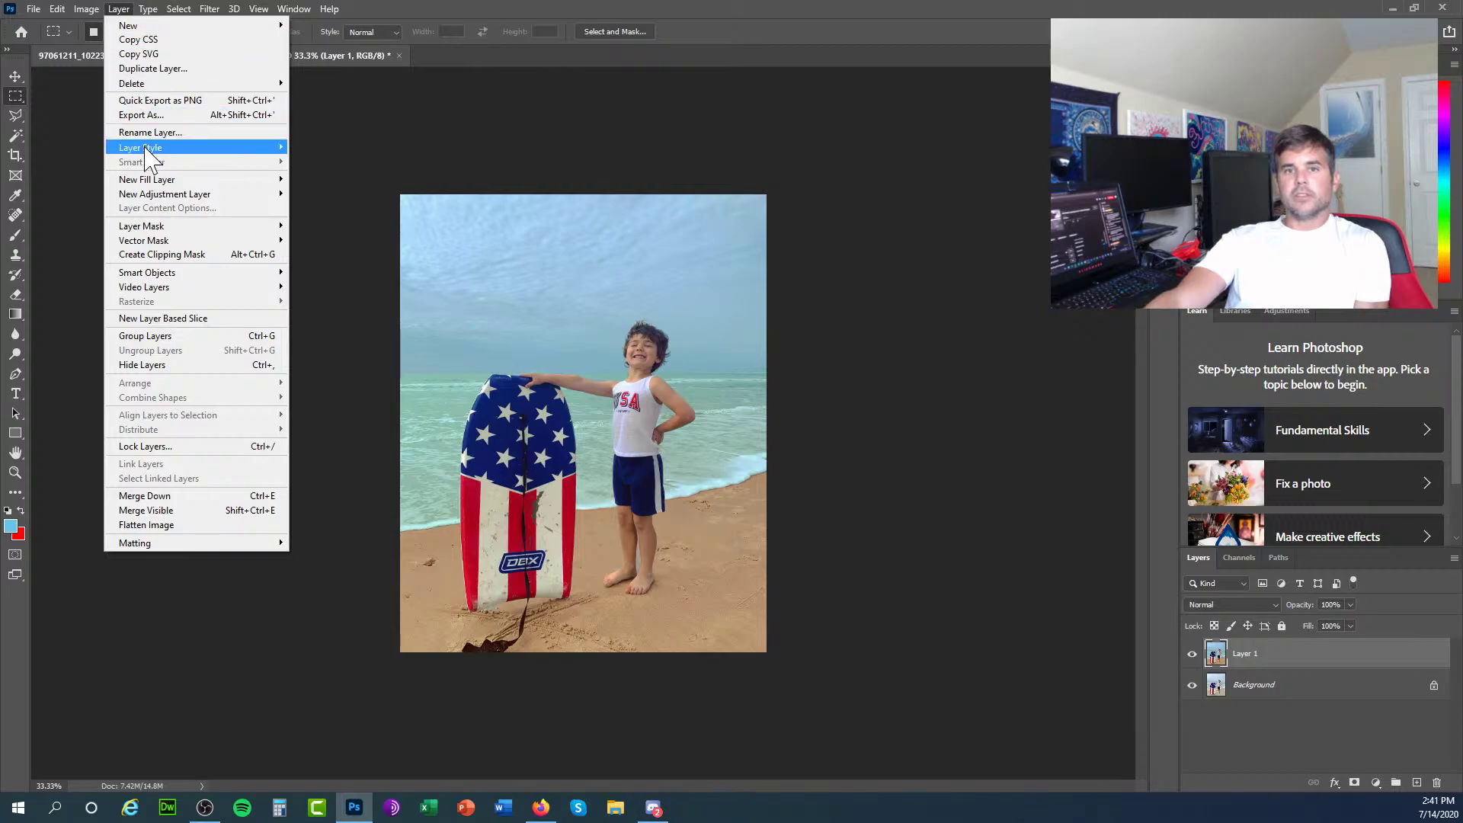
{"action": "mouse_move", "coordinate": [146, 149]}
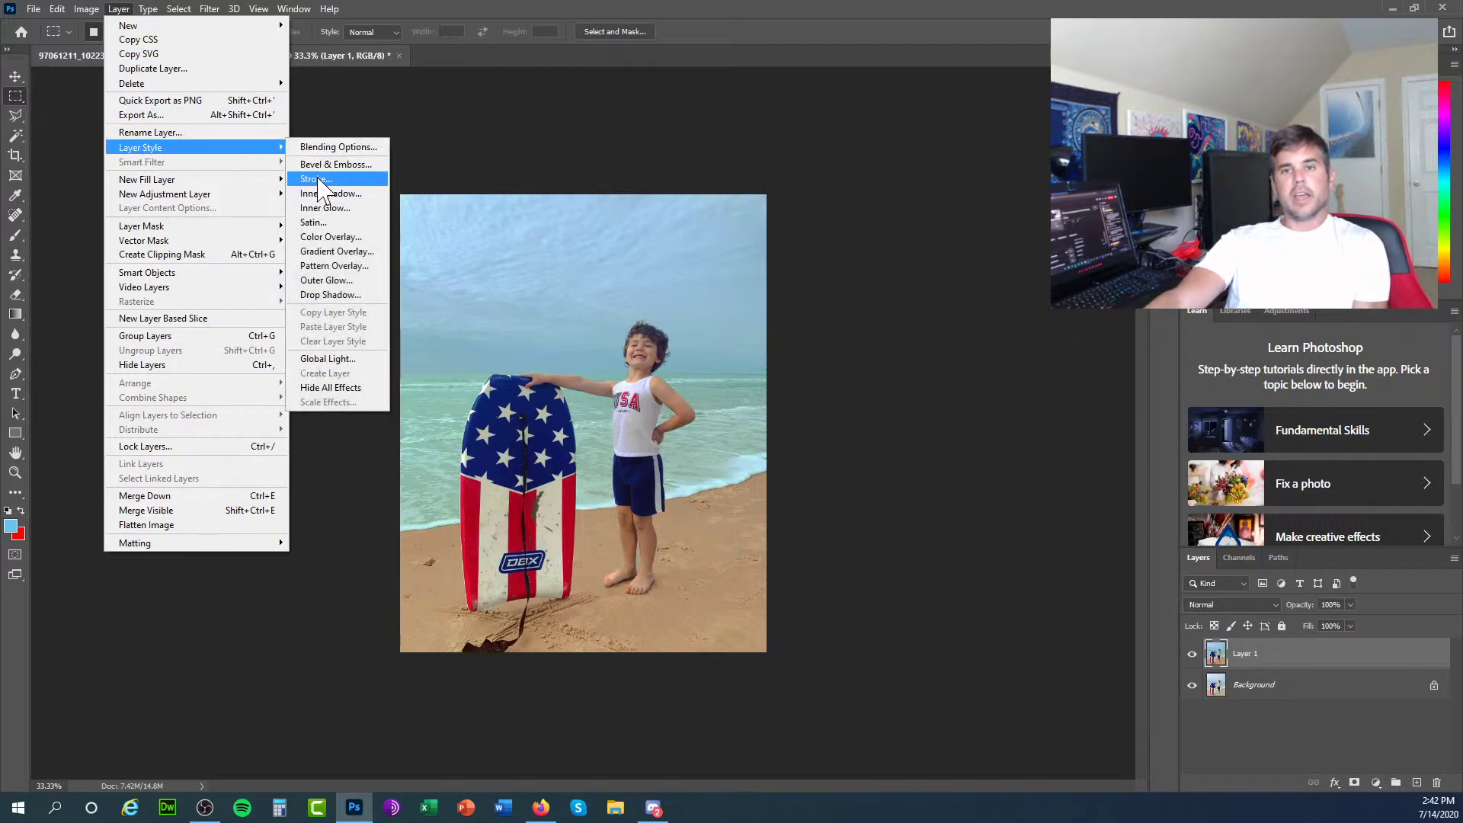
{"action": "left_click", "coordinate": [479, 161]}
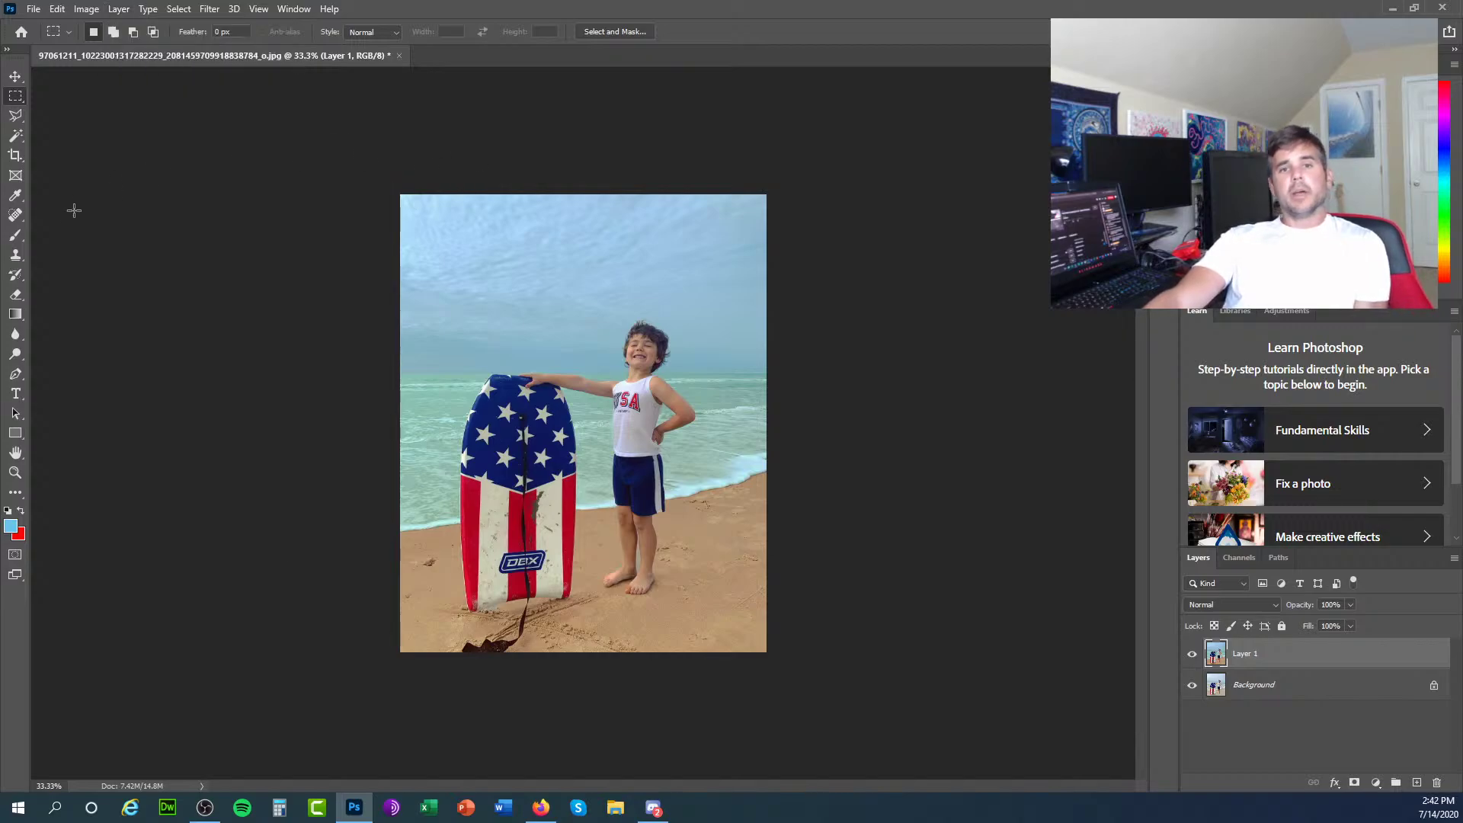
Add the text "Hello" in the sky above the bodyboard with the Type tool.
{"action": "left_click", "coordinate": [16, 394]}
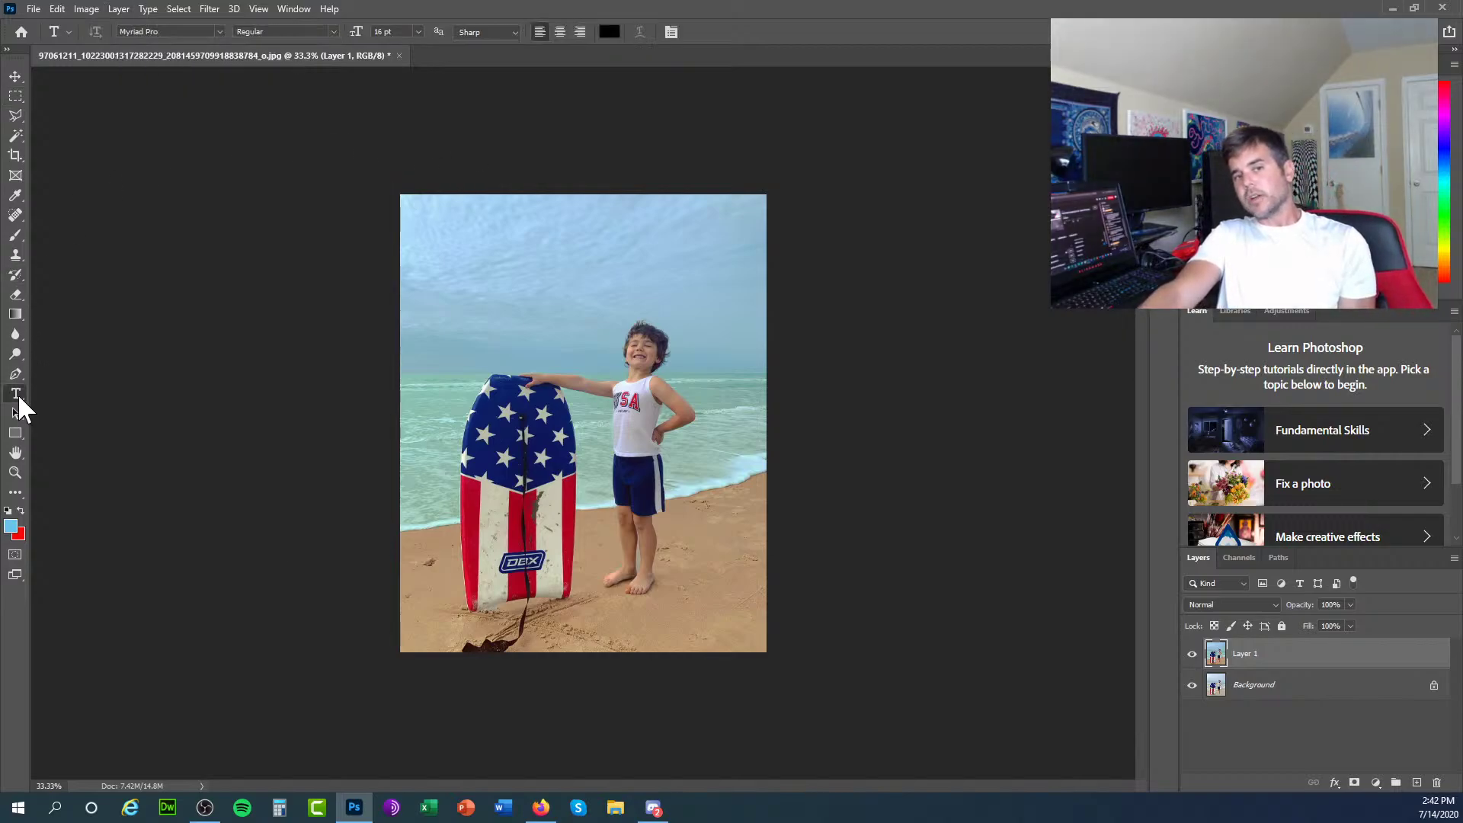
{"action": "left_click", "coordinate": [485, 265]}
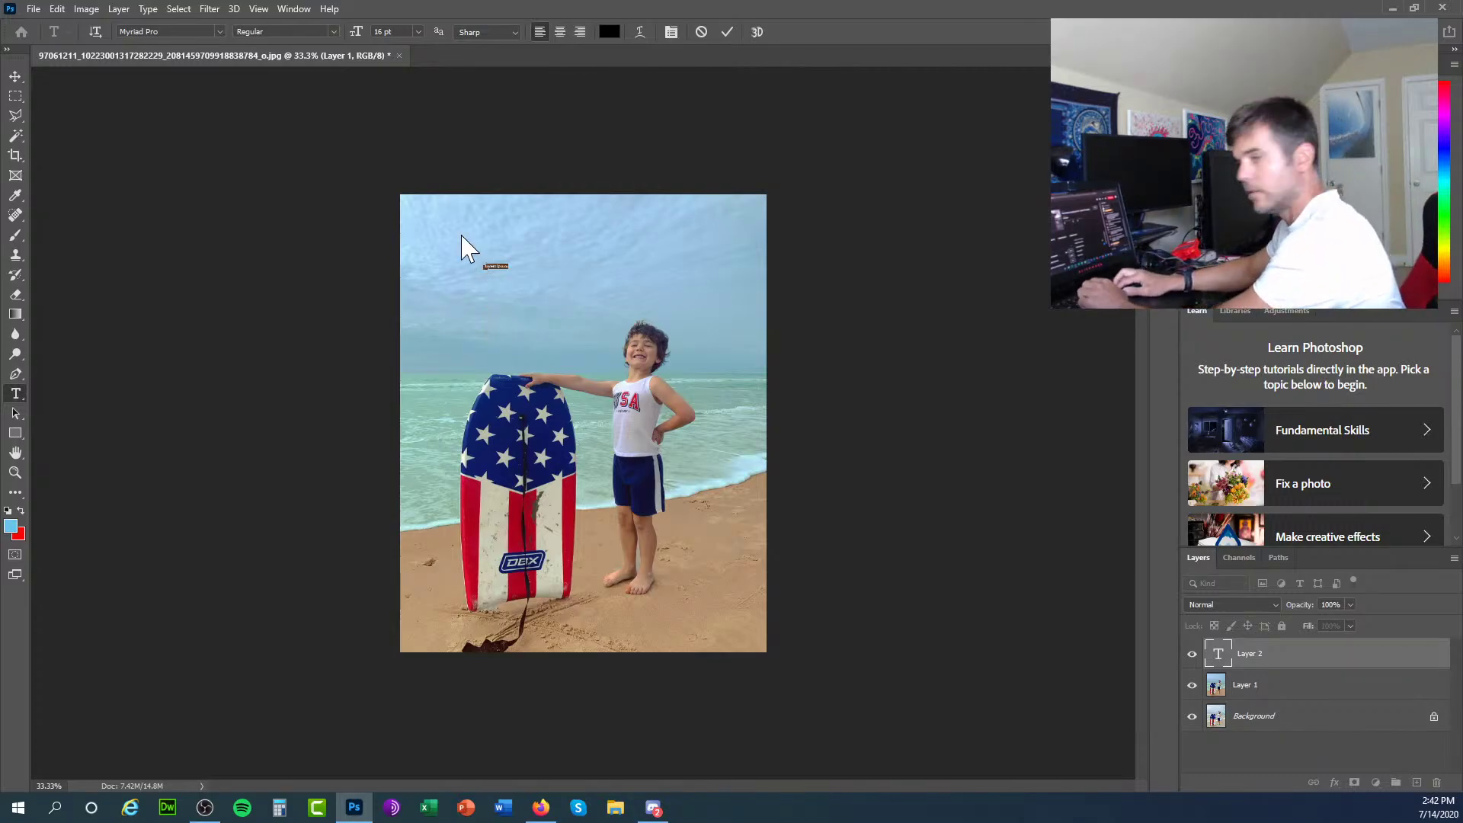
{"action": "type", "text": "USA"}
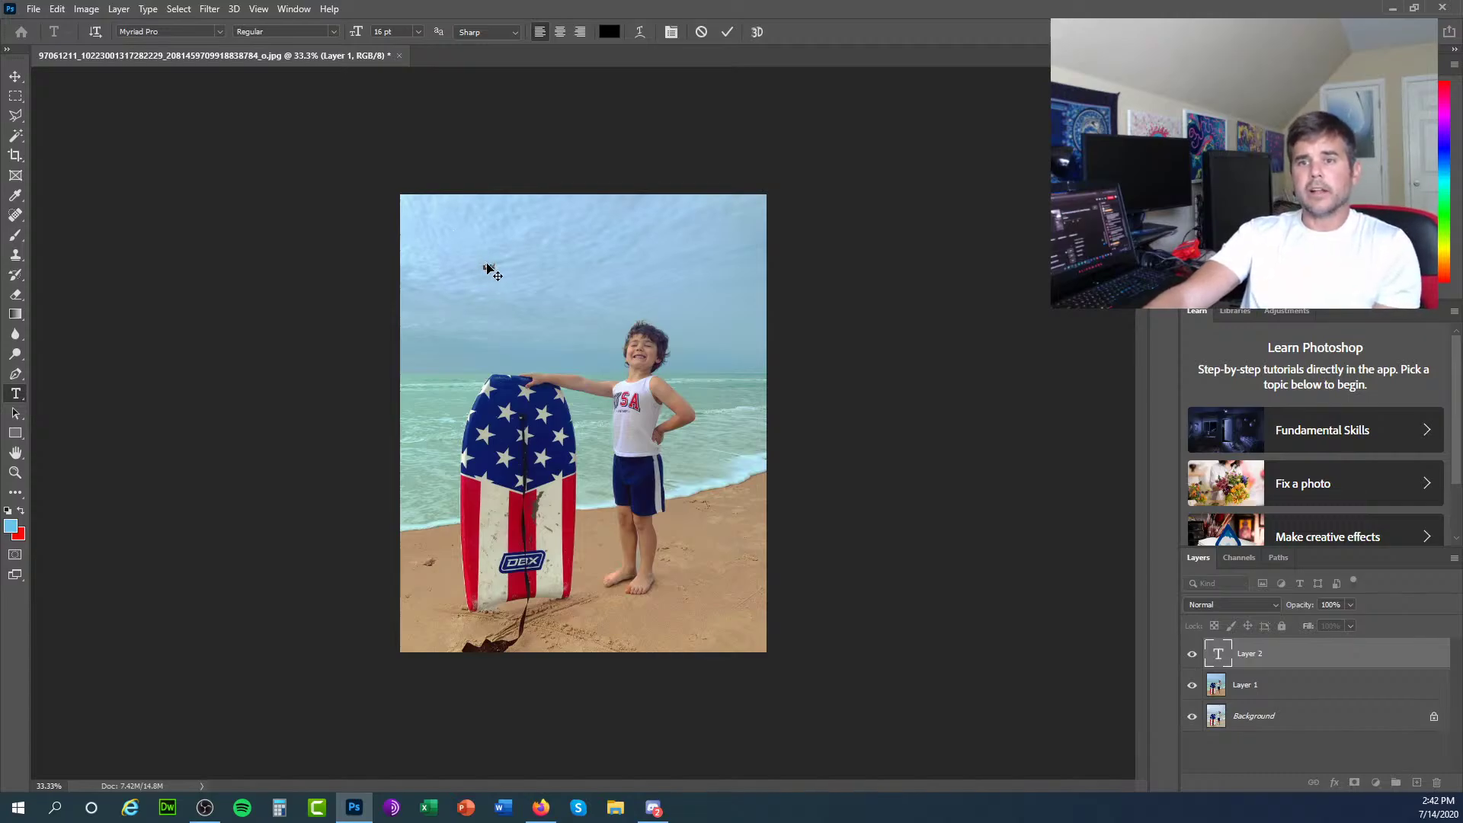
Set the font size of all of the "Hello" text to 250 pt.
{"action": "key", "text": "ctrl+a"}
{"action": "left_click", "coordinate": [418, 32]}
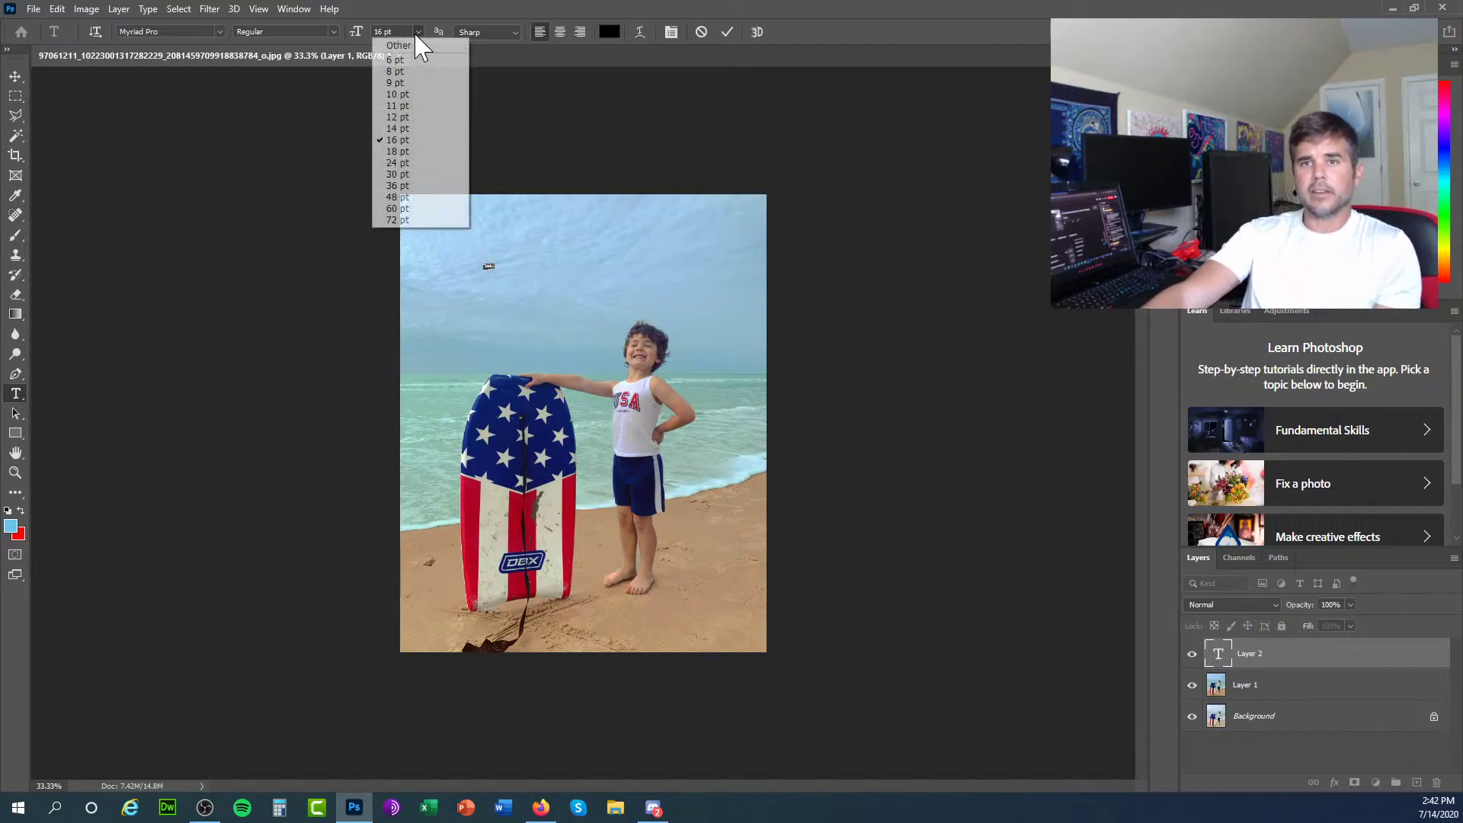
{"action": "left_click", "coordinate": [439, 221]}
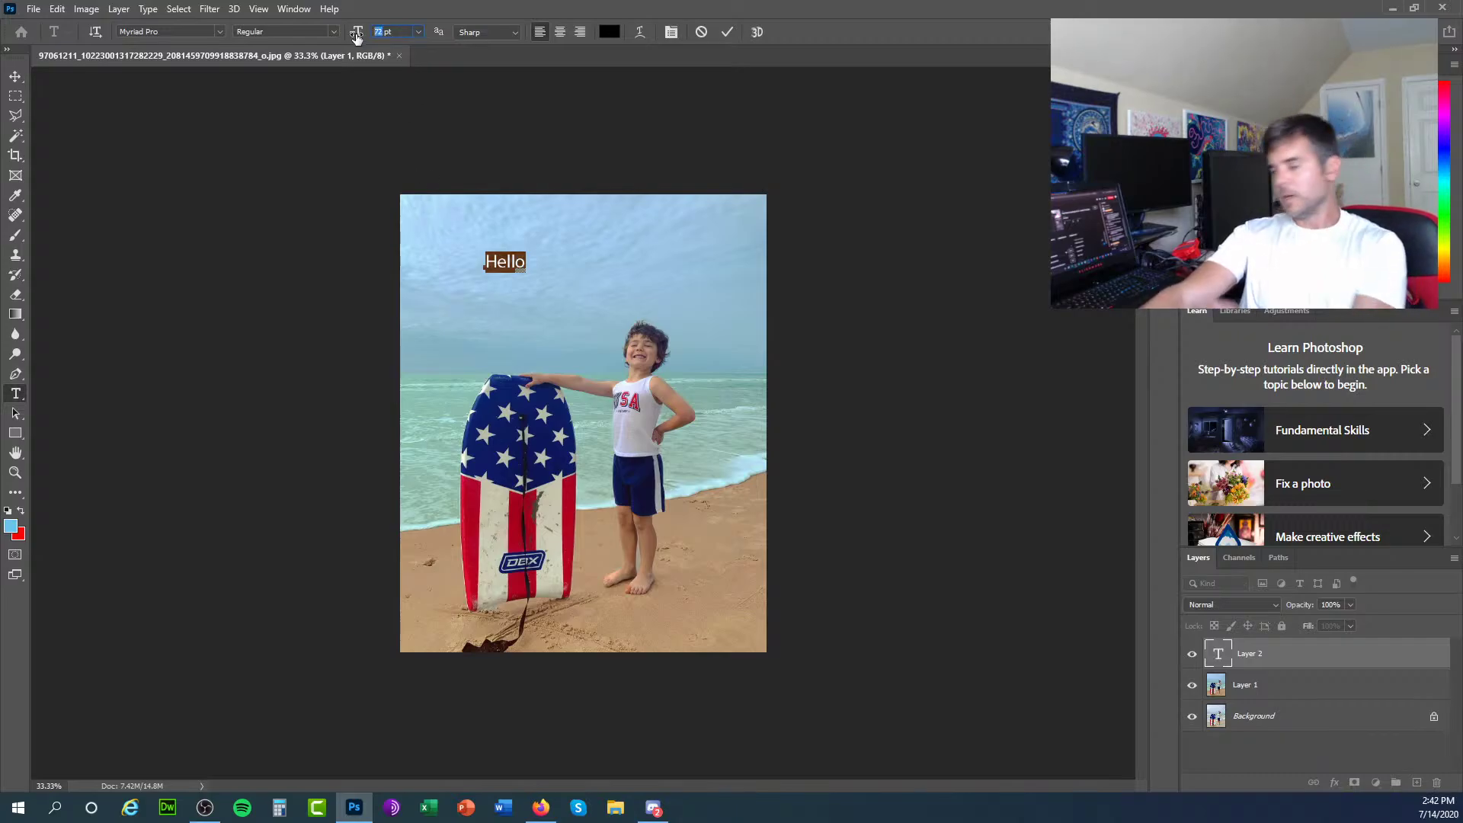
{"action": "type", "text": "250"}
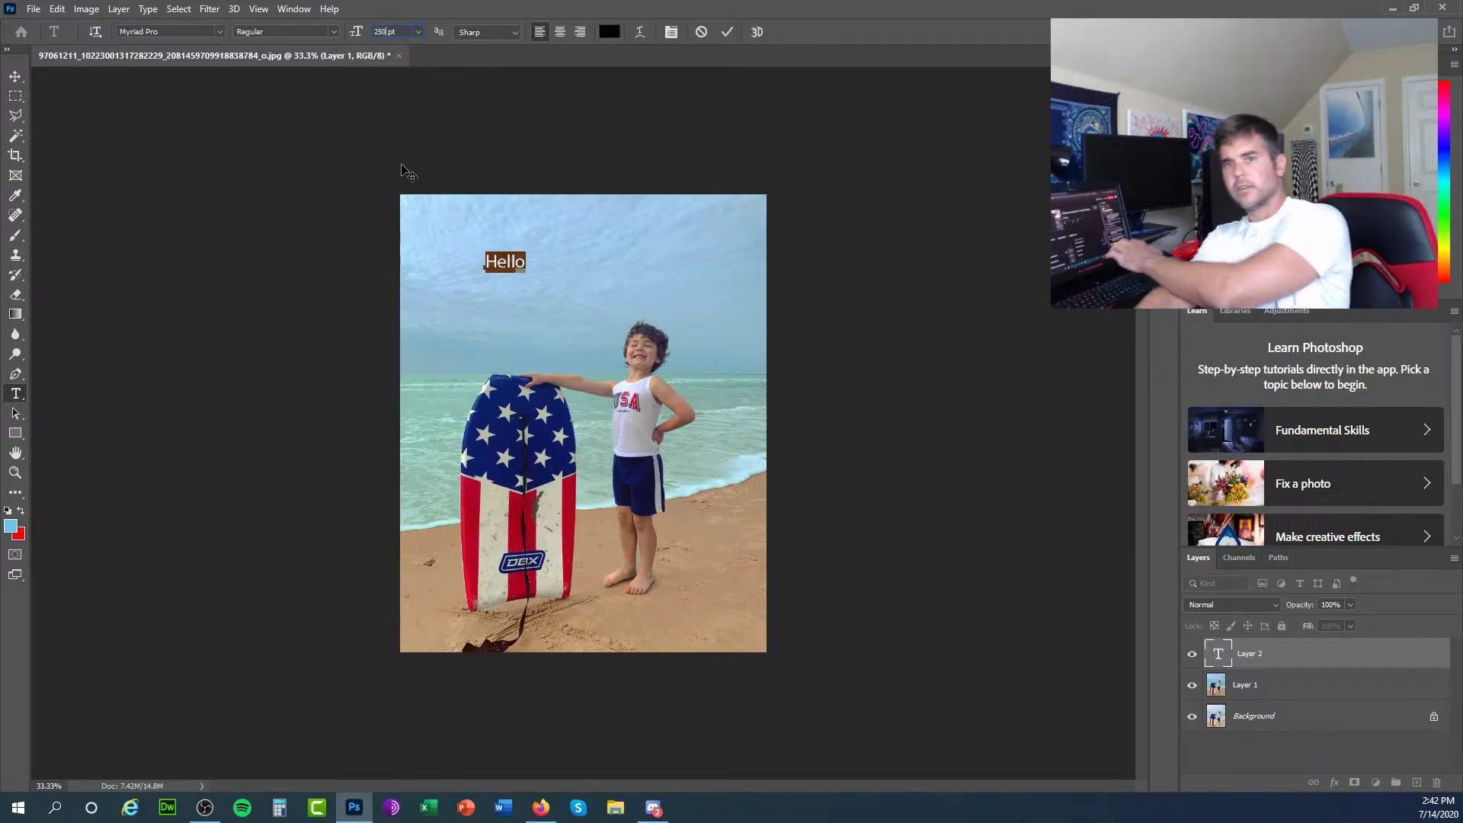
{"action": "key", "text": "Return"}
Replace the "Hello" text with "Hunt!" and move it slightly down and right, centred in the sky.
{"action": "double_click", "coordinate": [585, 255]}
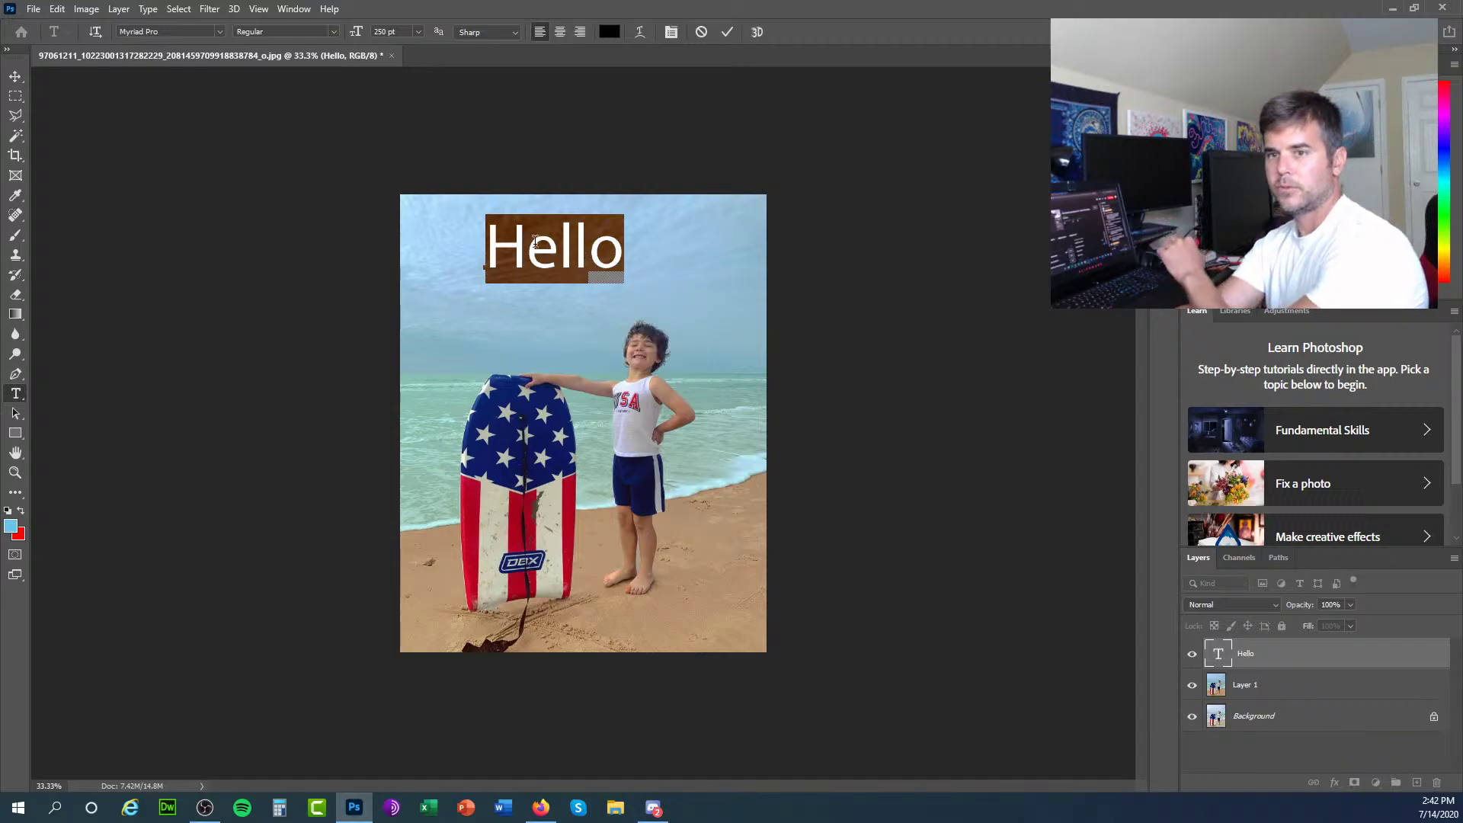
{"action": "type", "text": "Hu"}
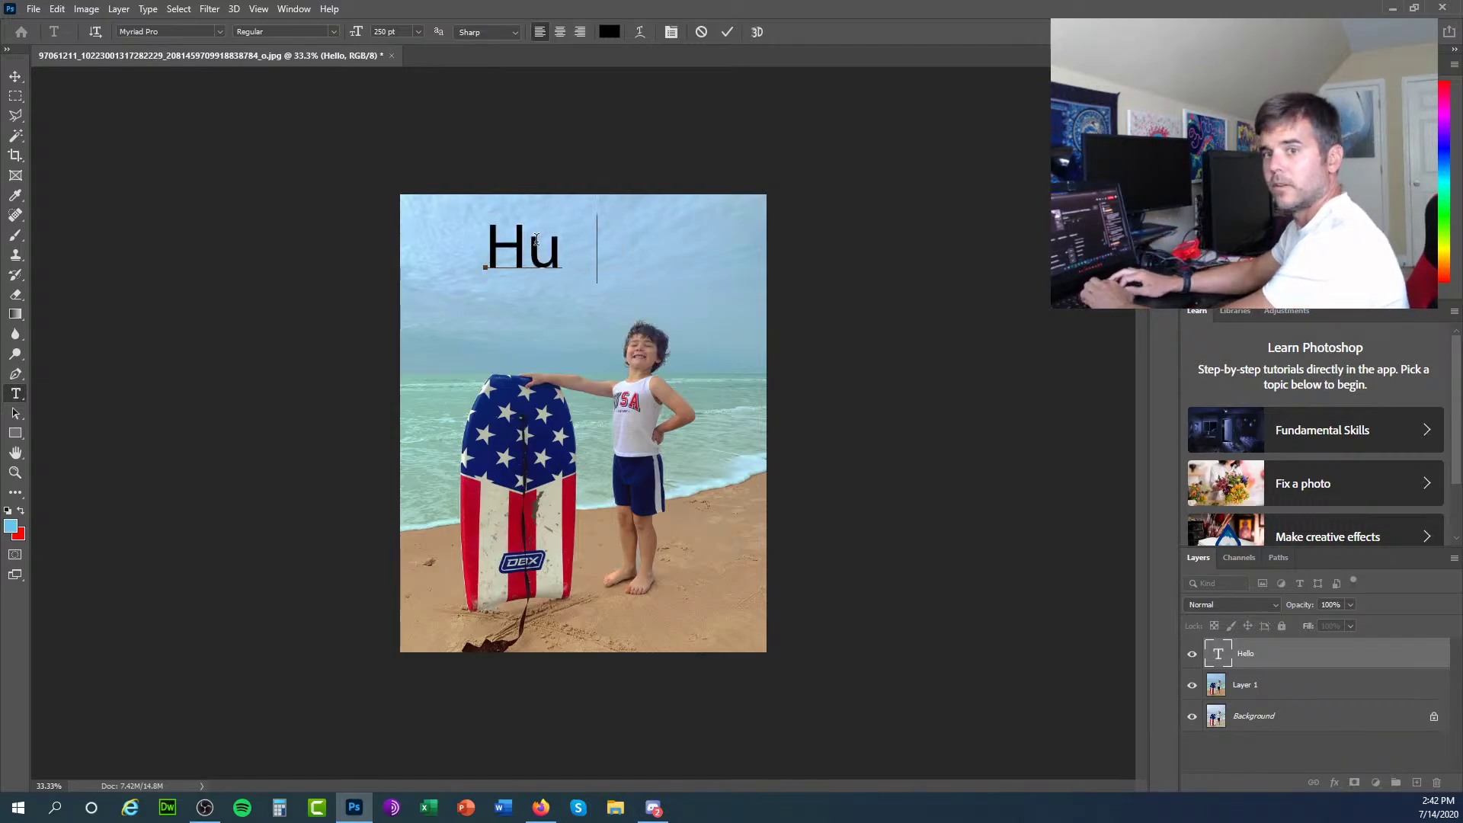
{"action": "type", "text": "nt!"}
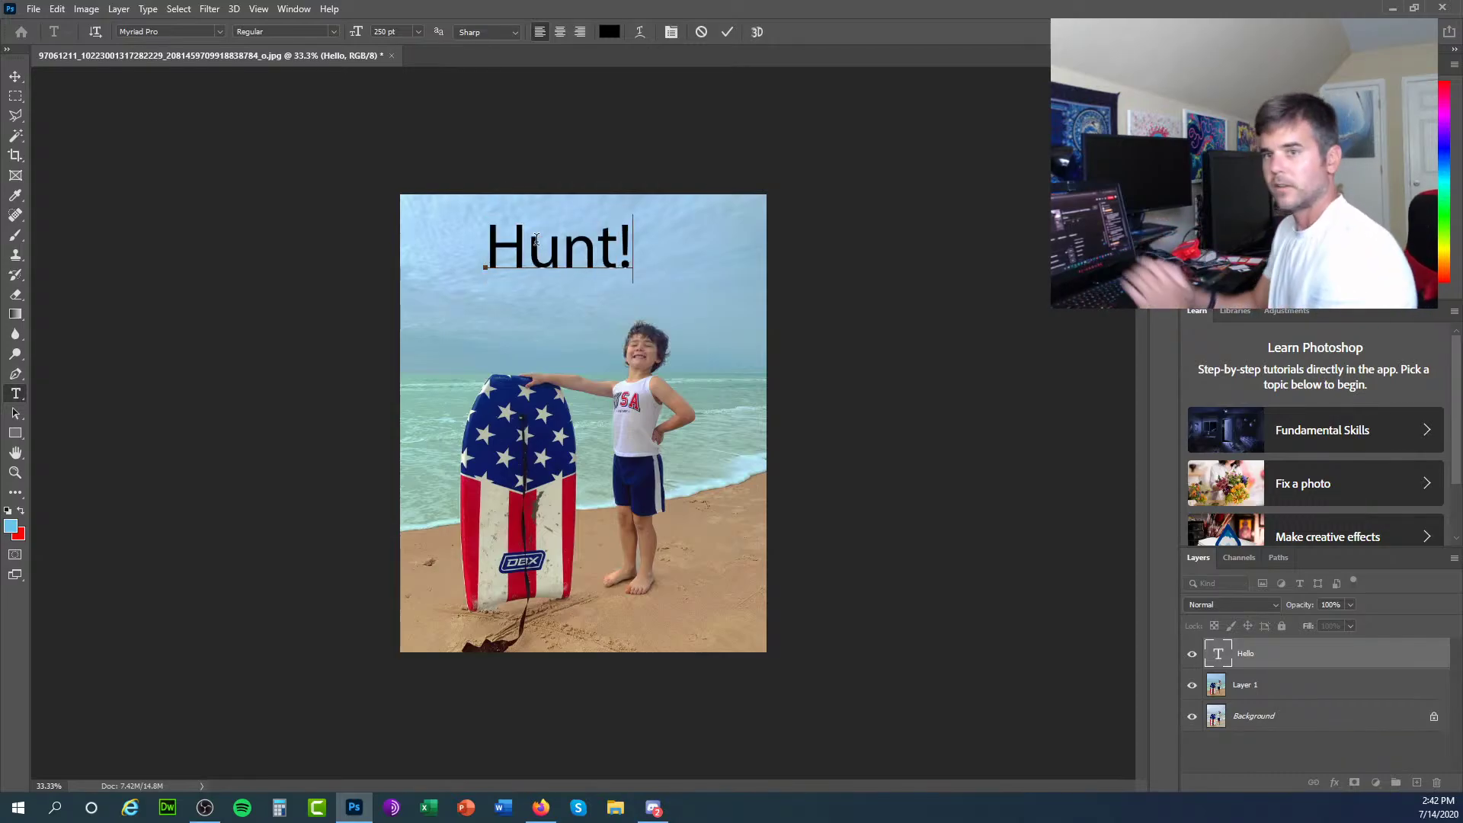
{"action": "left_click", "coordinate": [15, 76]}
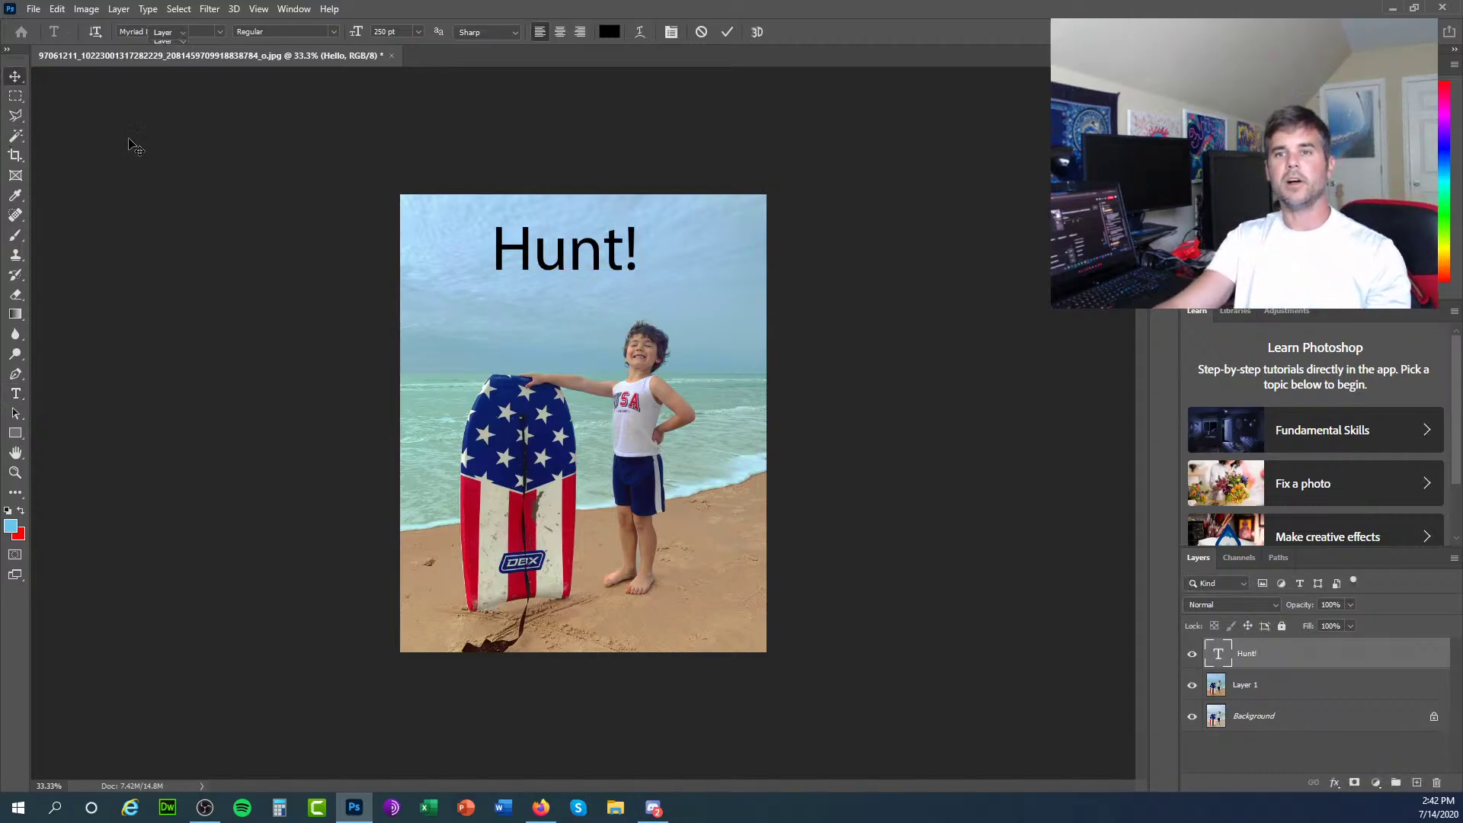
{"action": "left_click_drag", "start_coordinate": [550, 252], "coordinate": [573, 272]}
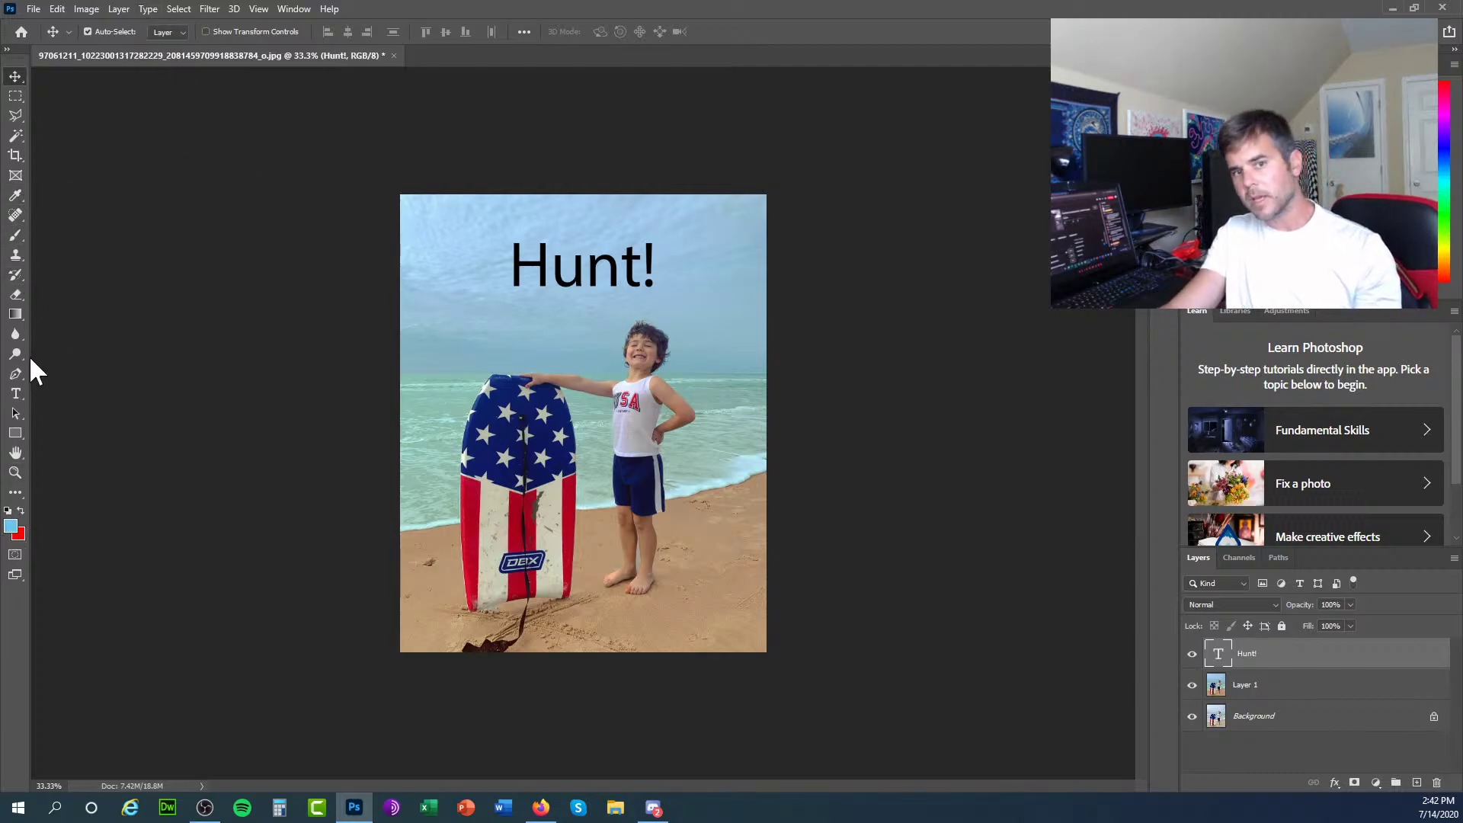
{"action": "left_click", "coordinate": [16, 393]}
{"action": "double_click", "coordinate": [591, 259]}
{"action": "left_click", "coordinate": [591, 259]}
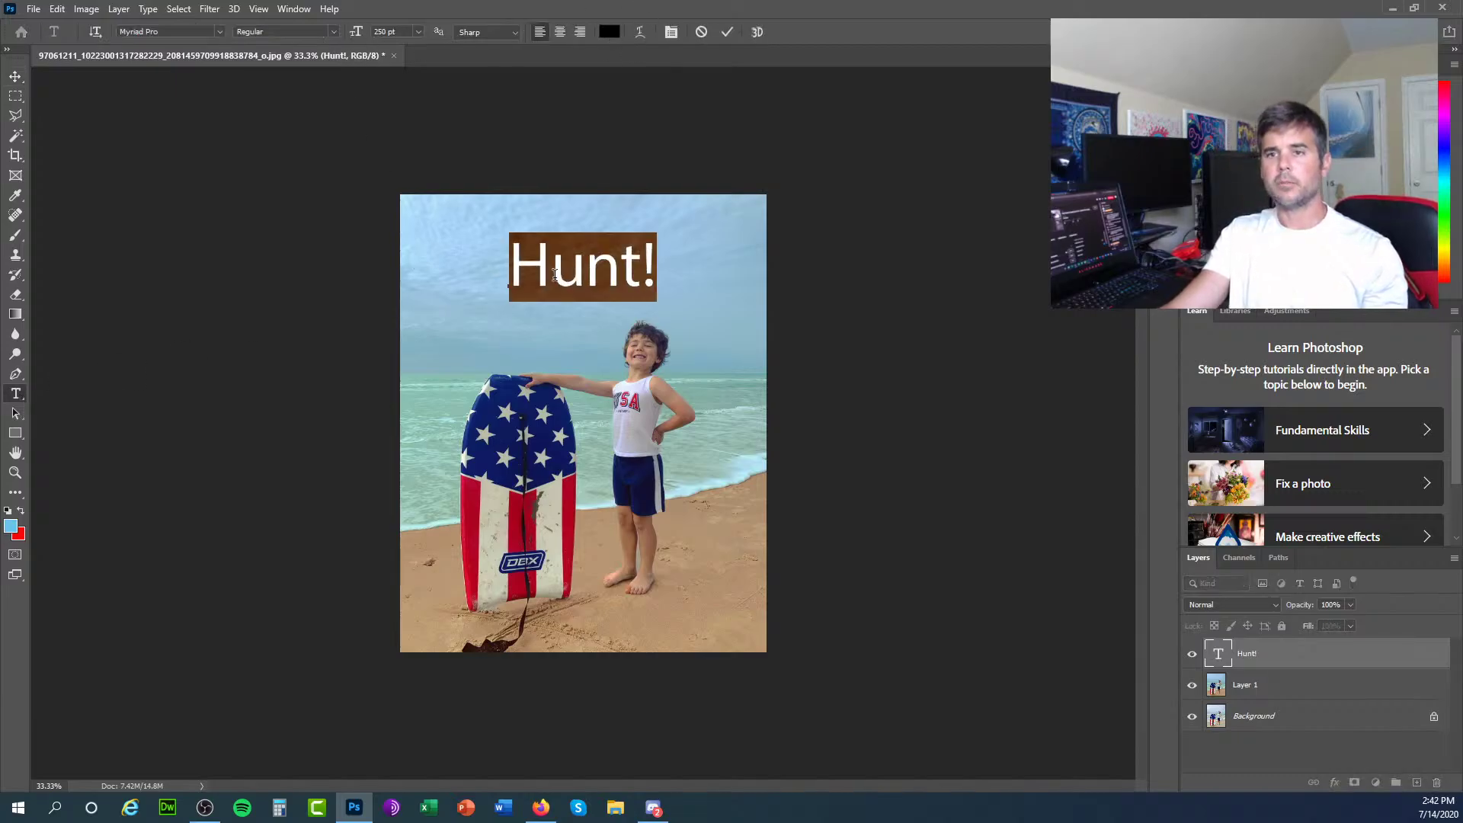
{"action": "left_click", "coordinate": [219, 229]}
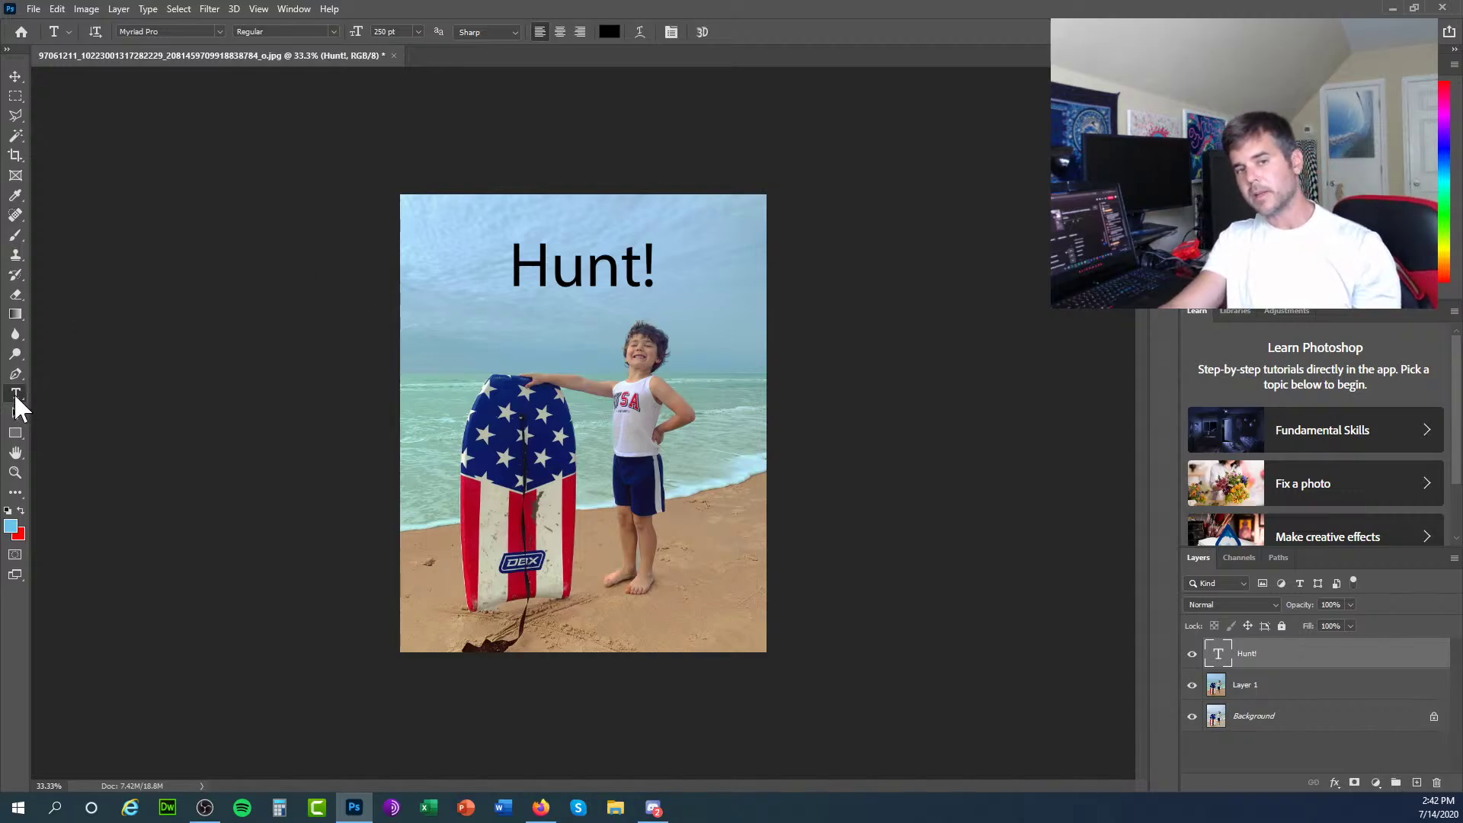
Set the colour of all of the "Hunt!" text to white, FFFFFF, and commit the text edit.
{"action": "left_click", "coordinate": [552, 268]}
{"action": "key", "text": "ctrl+a"}
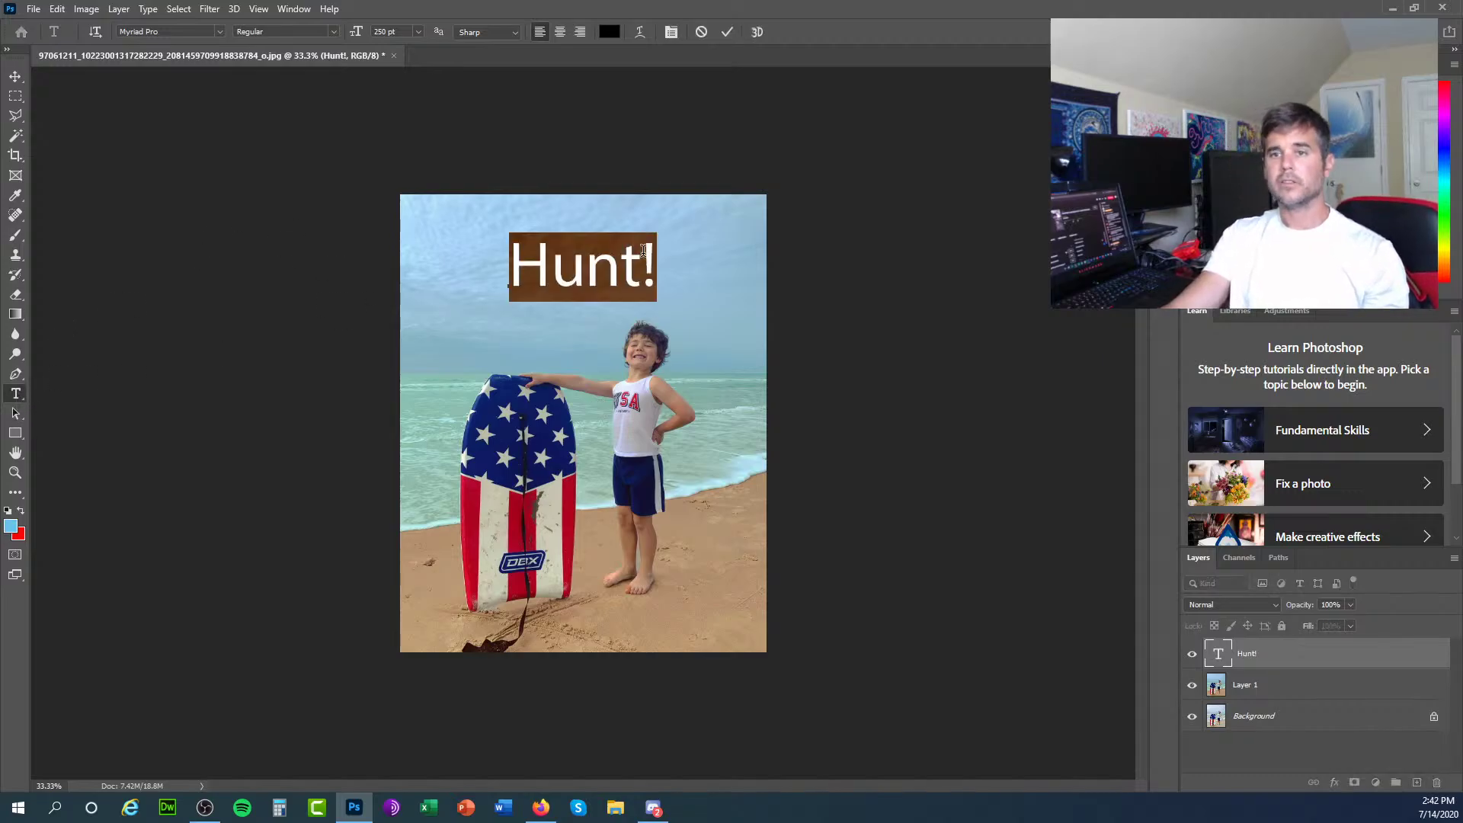
{"action": "left_click", "coordinate": [610, 32]}
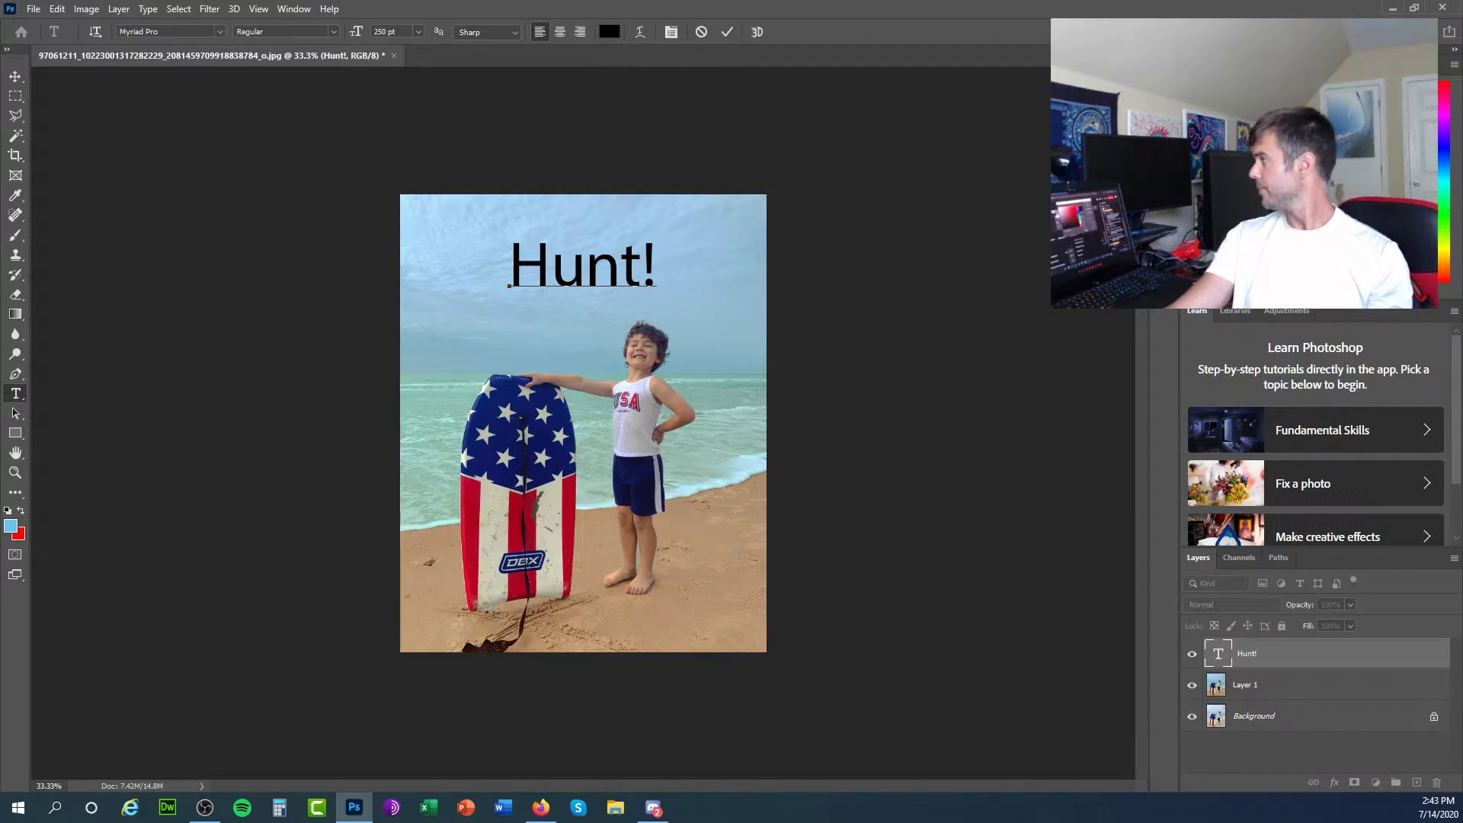
{"action": "left_click_drag", "start_coordinate": [460, 172], "coordinate": [437, 147]}
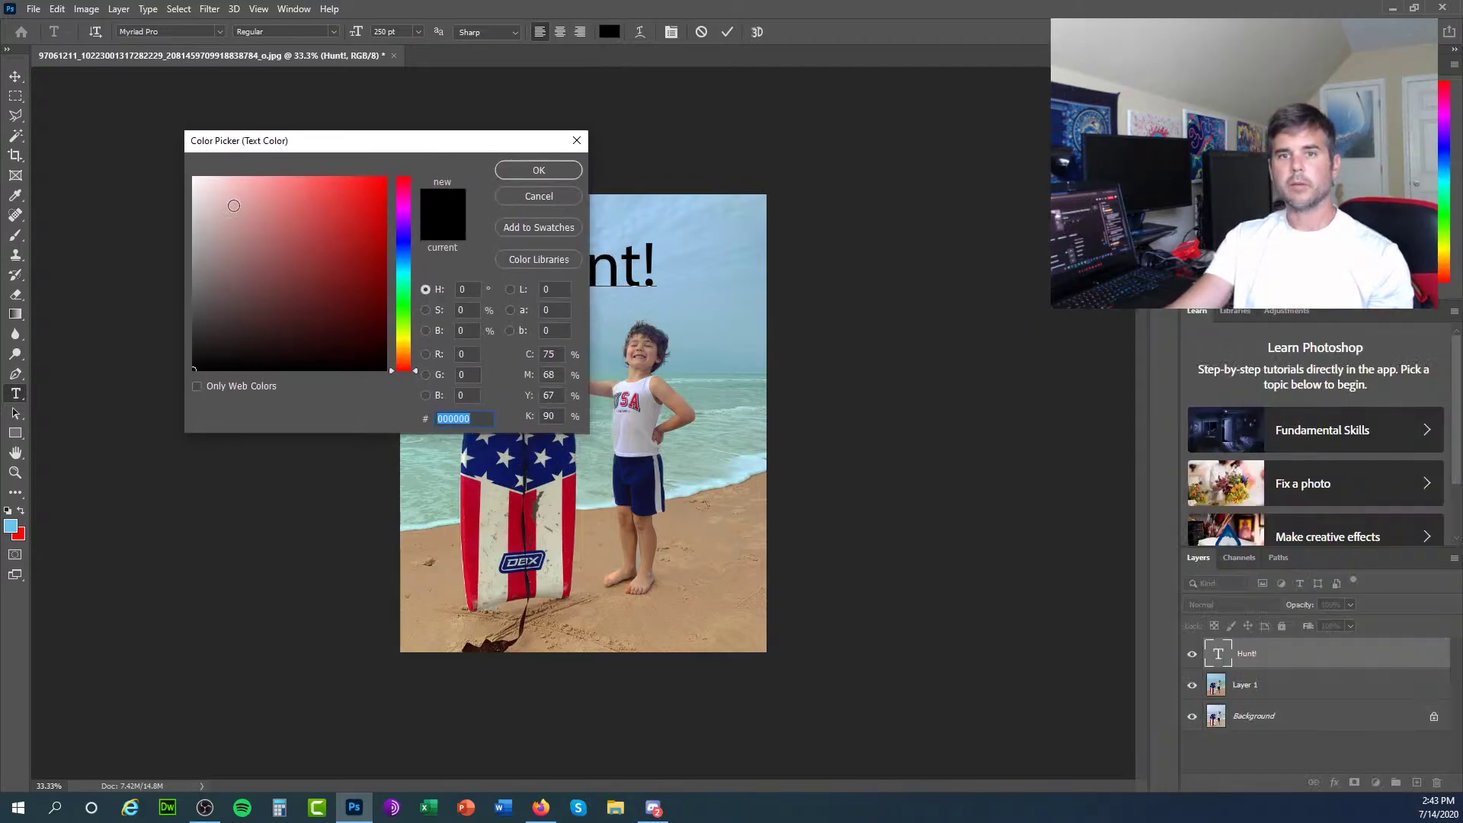
{"action": "left_click", "coordinate": [196, 179]}
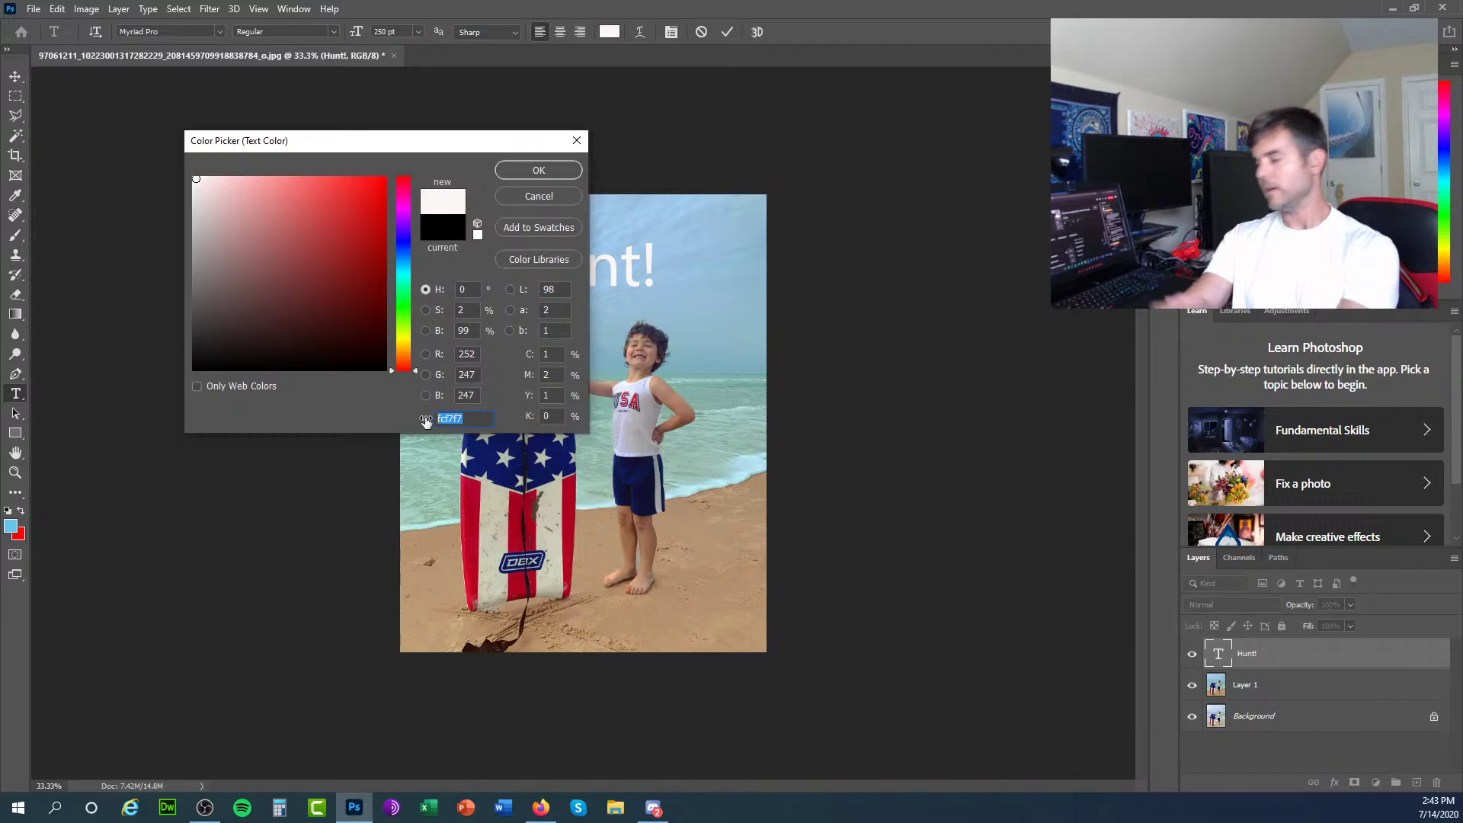
{"action": "type", "text": "FFF"}
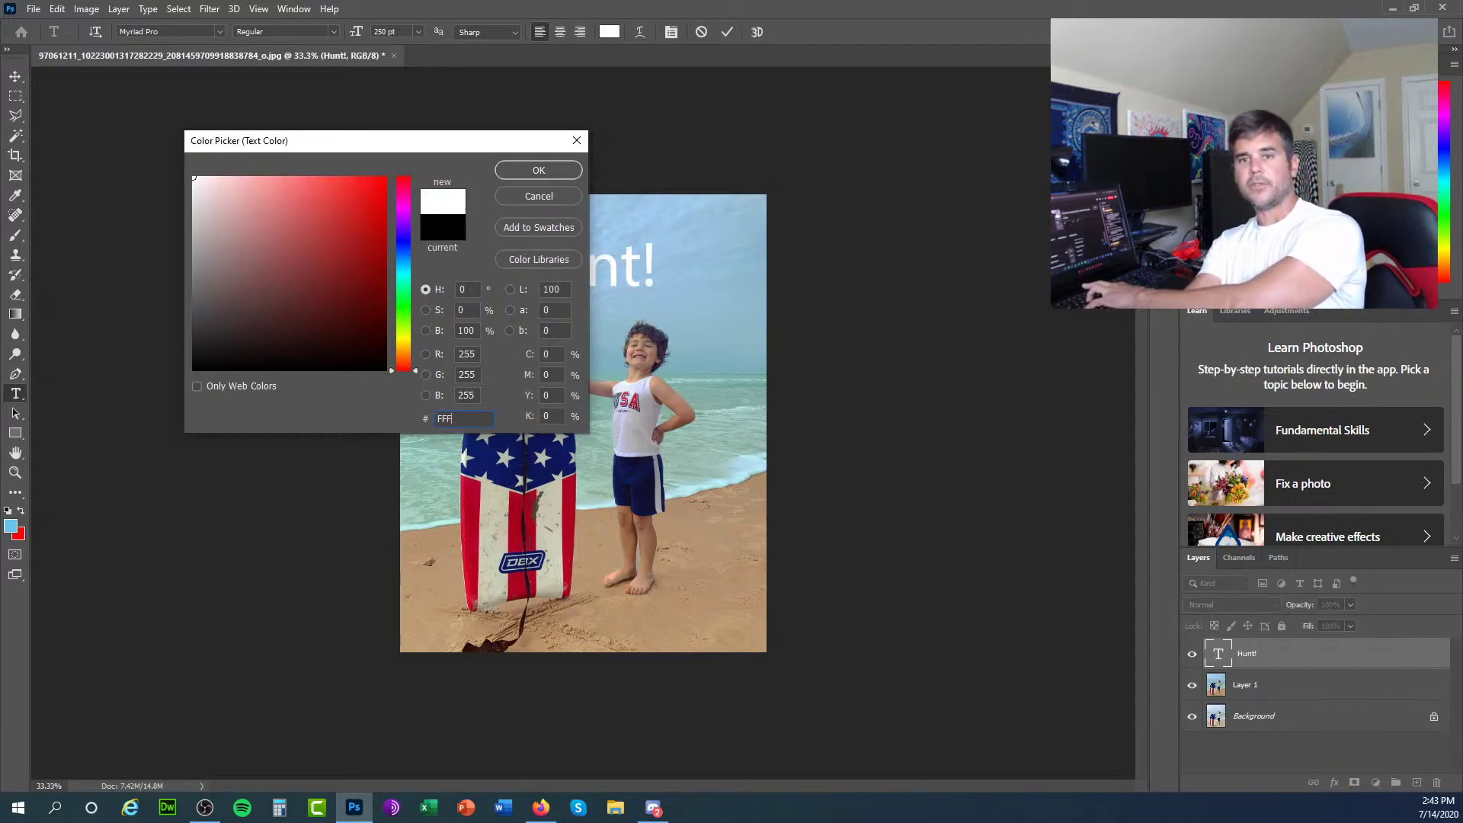
{"action": "type", "text": "FFF"}
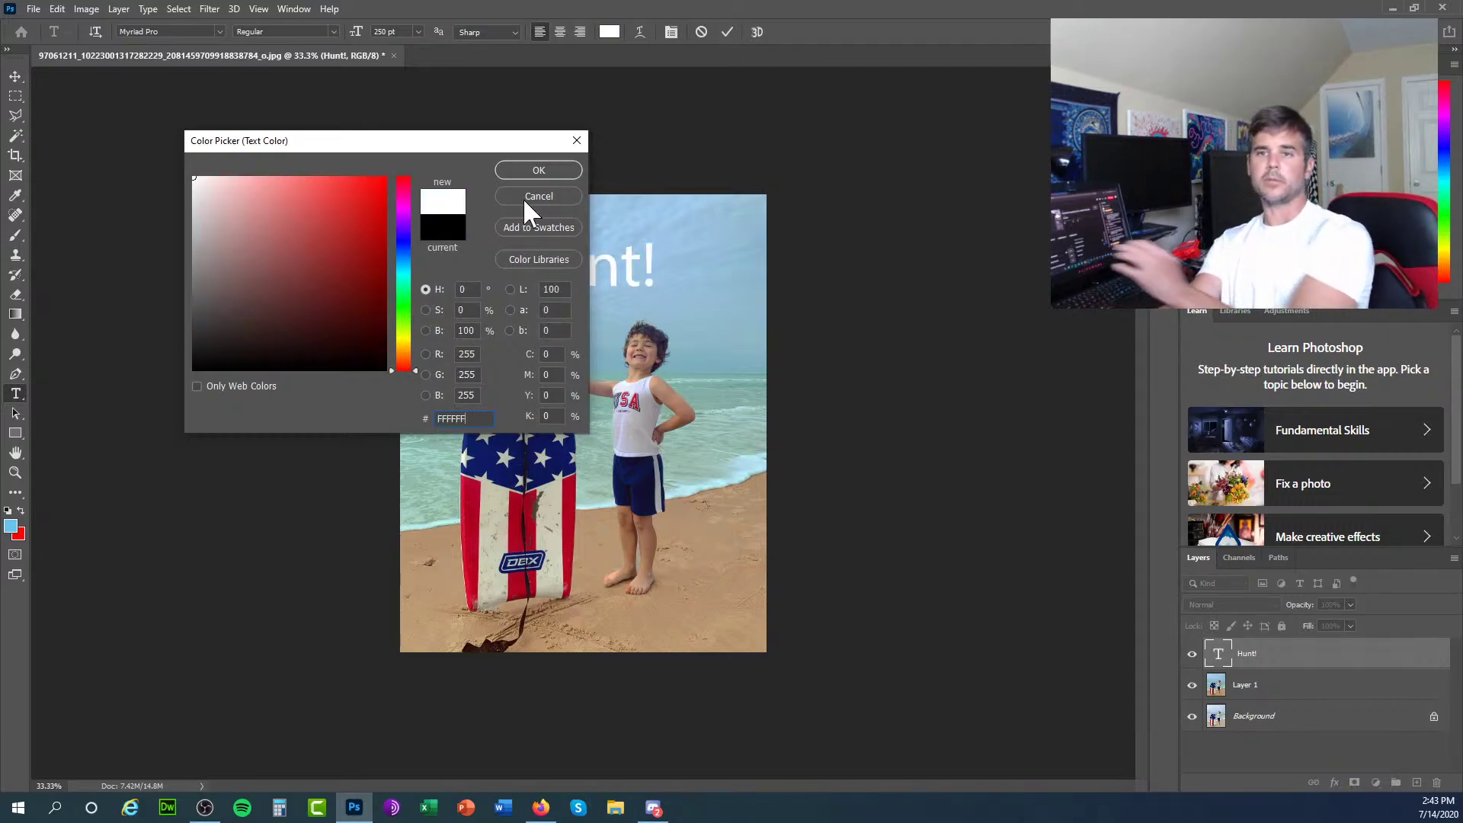
{"action": "left_click", "coordinate": [548, 169]}
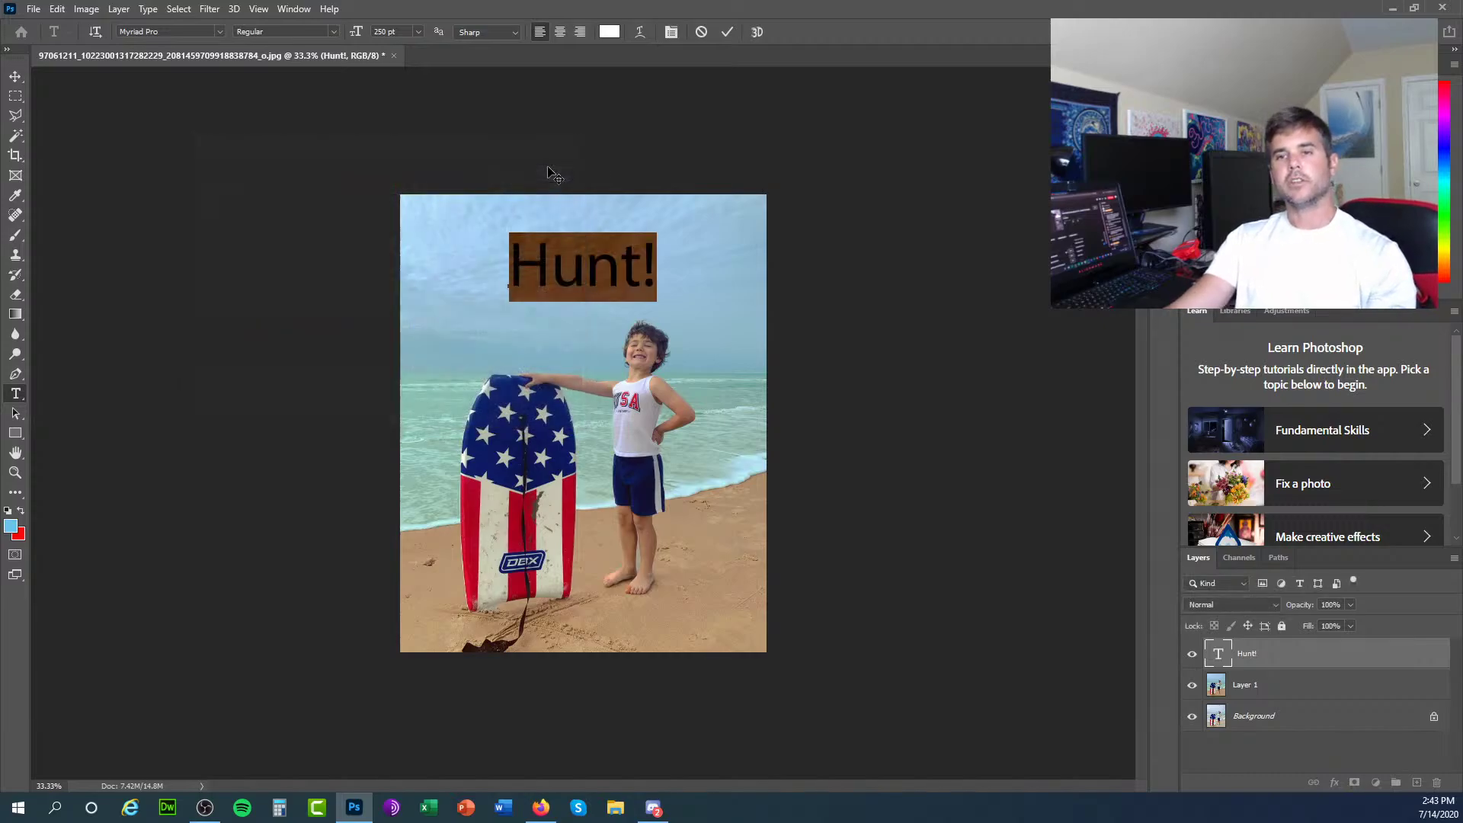
{"action": "left_click", "coordinate": [549, 169]}
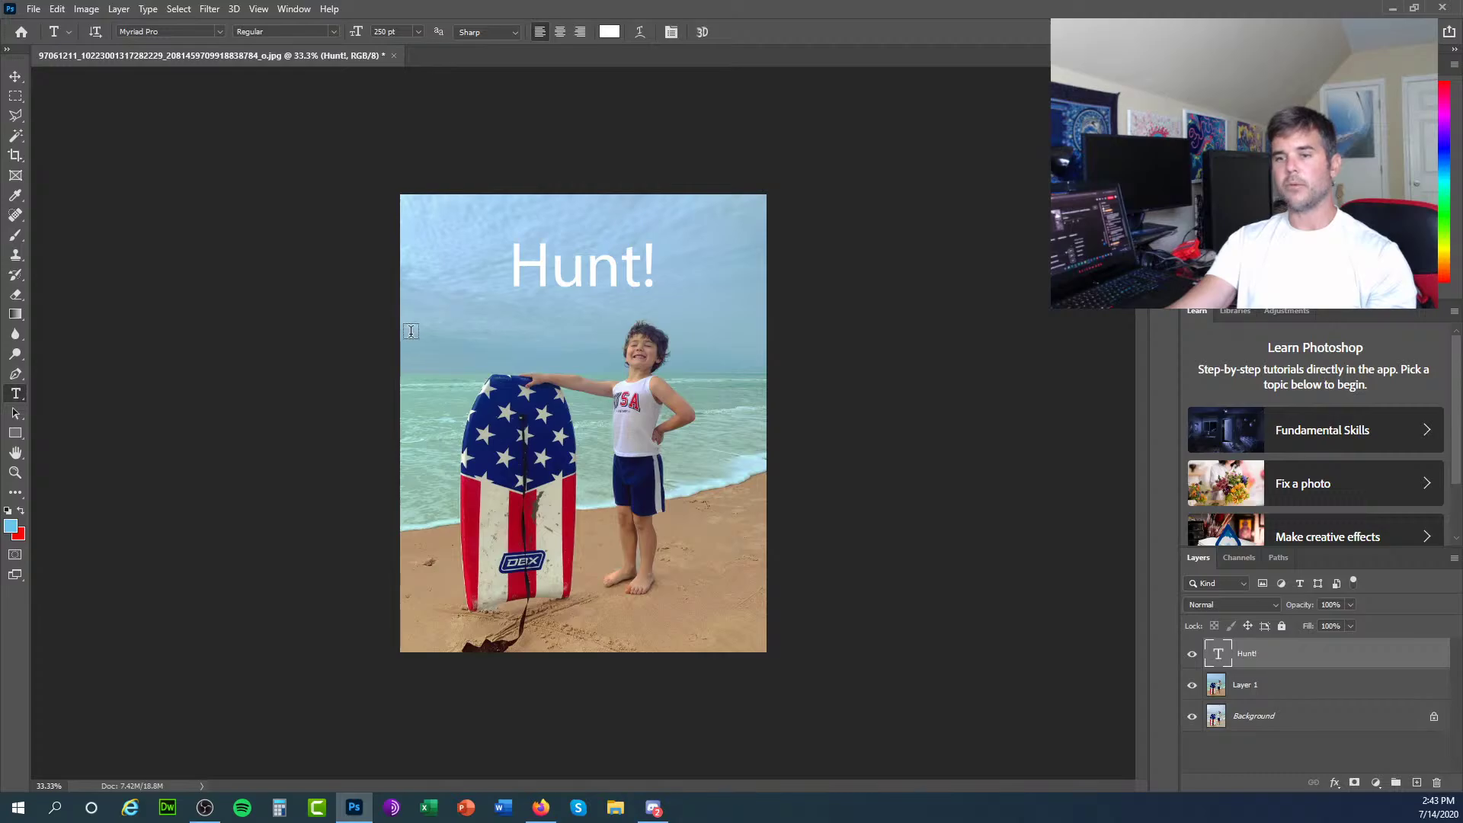
Add a black Stroke layer style to the "Hunt!" text with position Outside and size 32 px.
{"action": "left_click", "coordinate": [118, 9]}
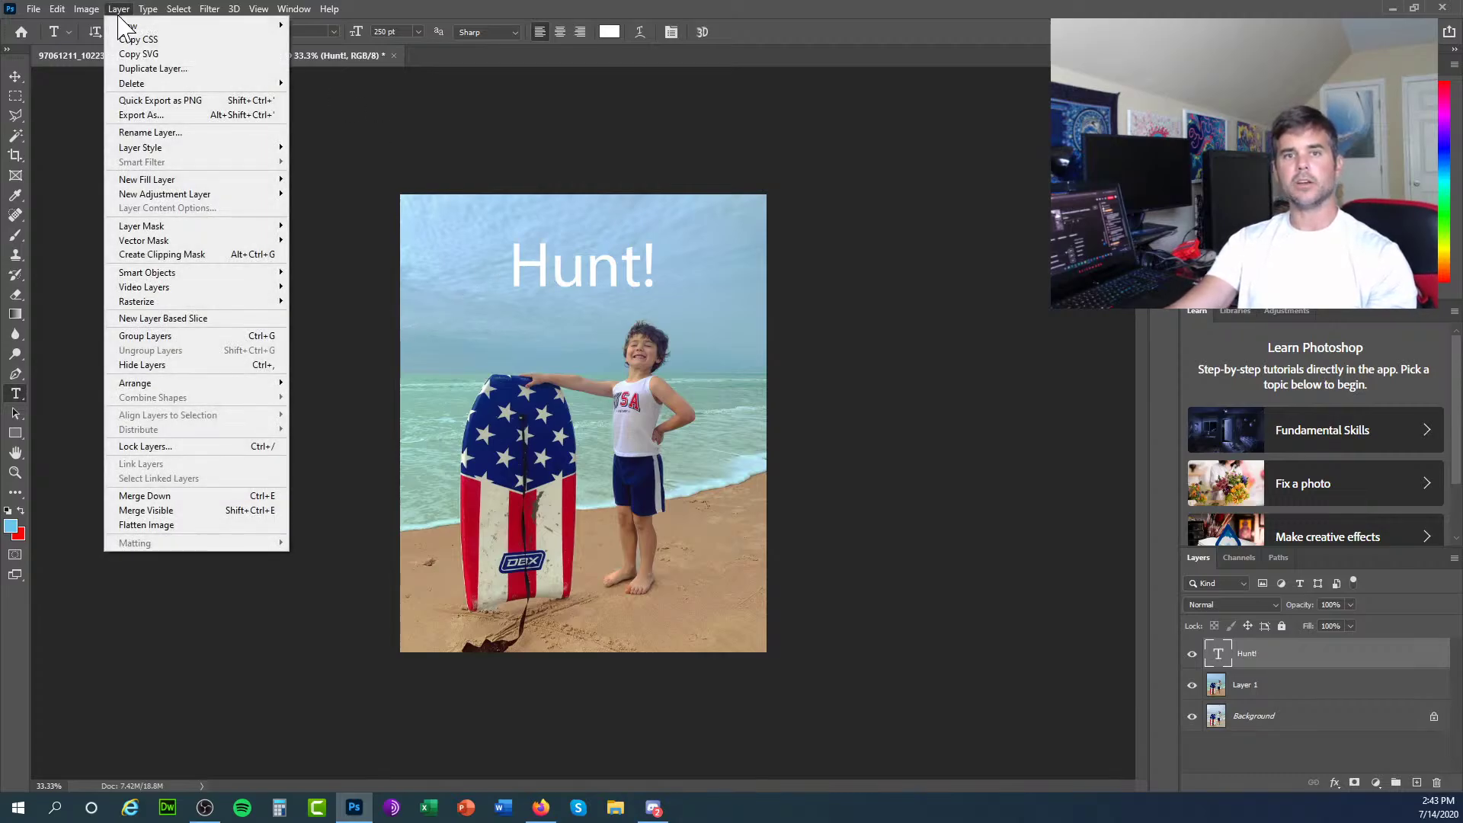
{"action": "mouse_move", "coordinate": [173, 148]}
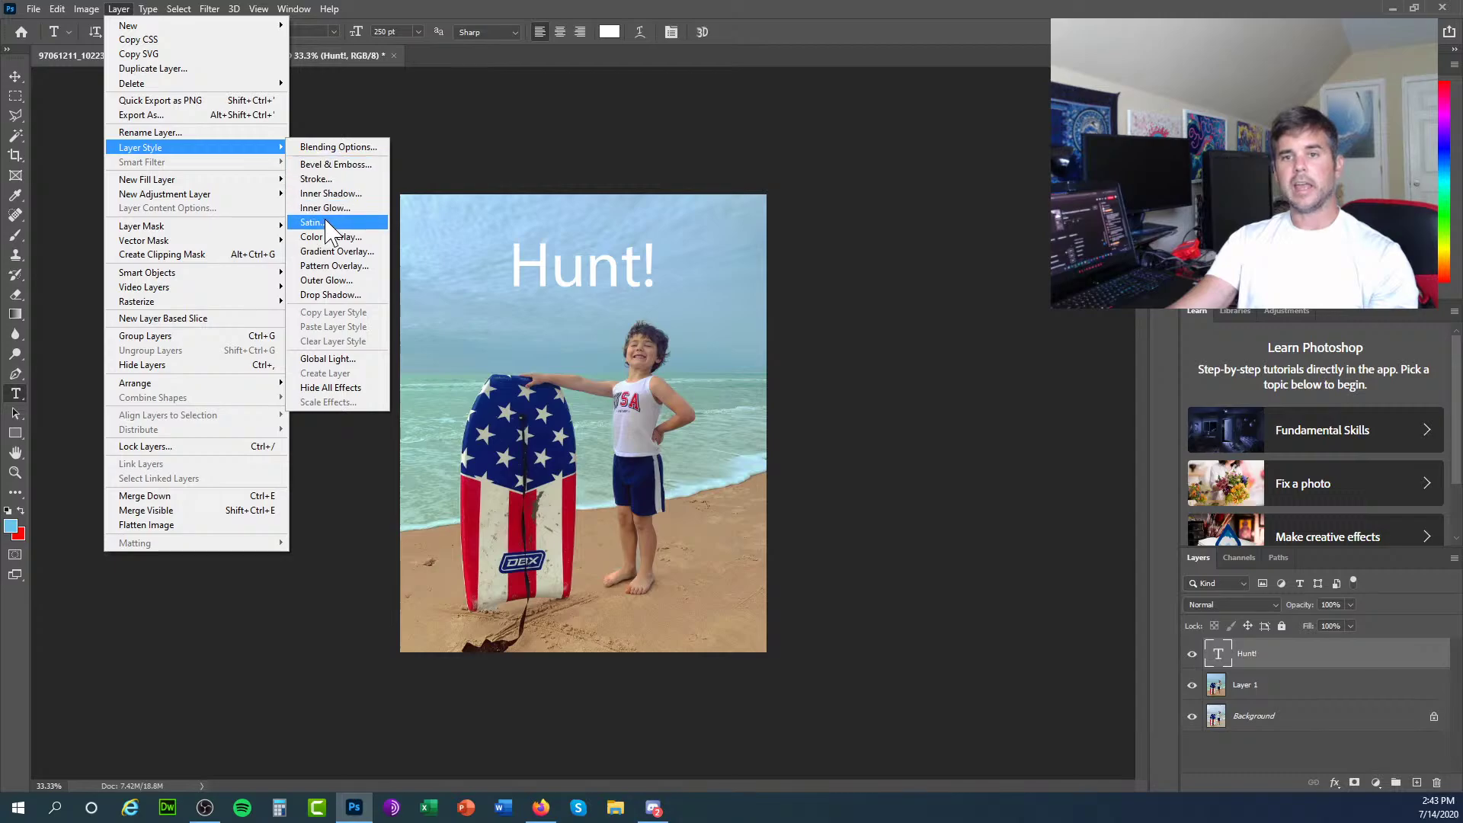
{"action": "left_click", "coordinate": [326, 181]}
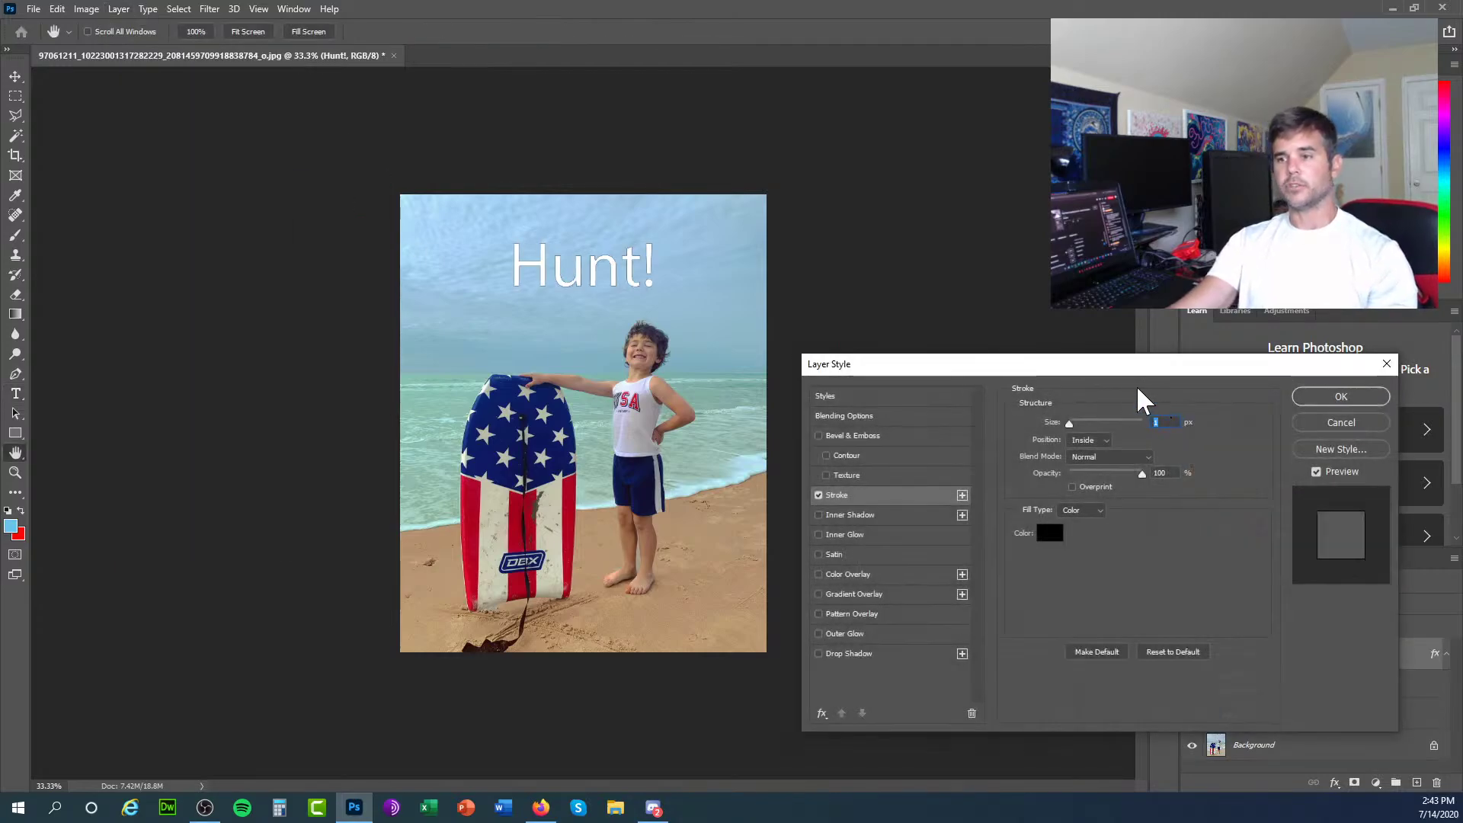
{"action": "left_click_drag", "start_coordinate": [1117, 369], "coordinate": [426, 140]}
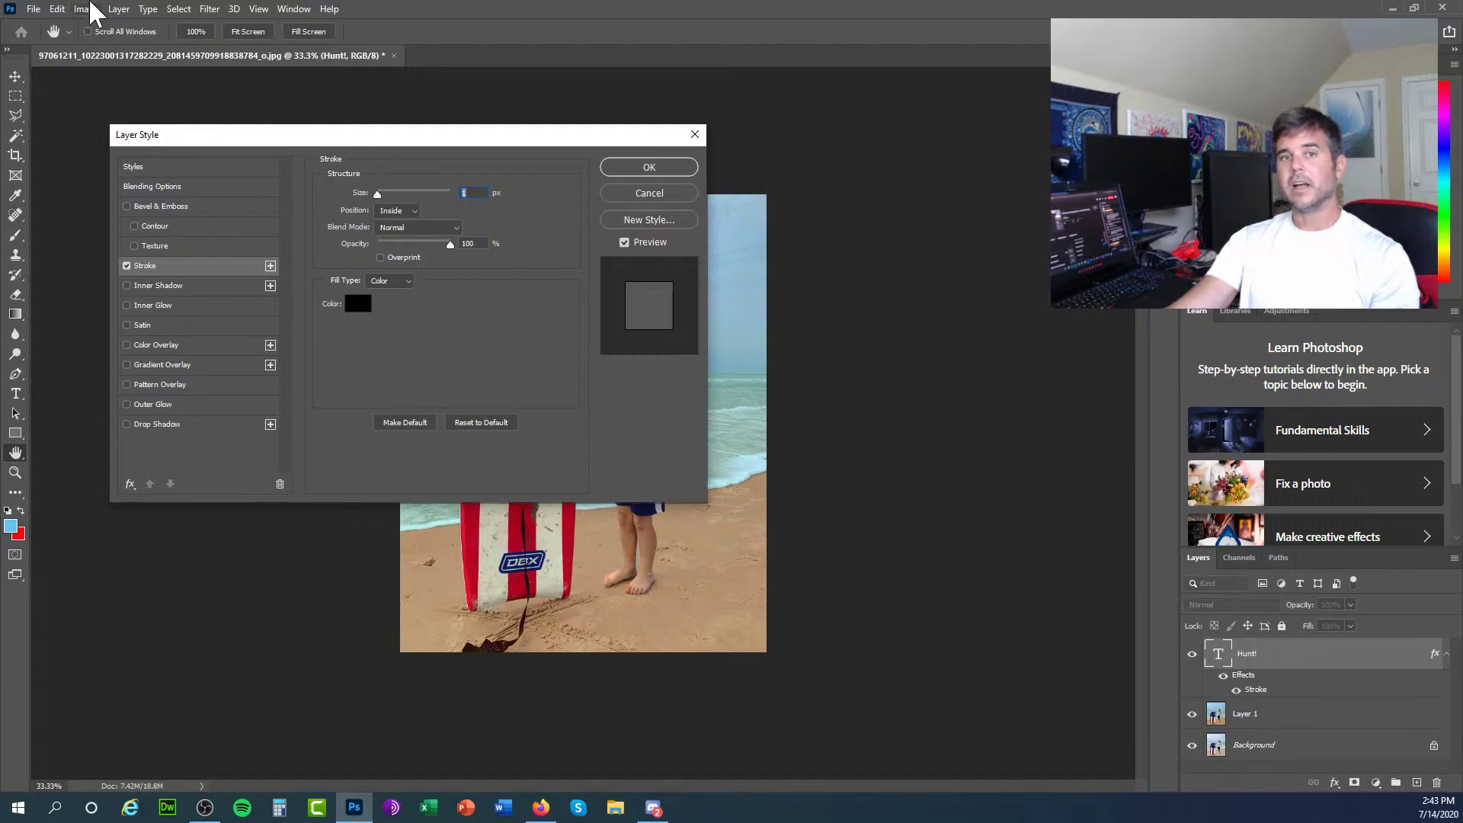
{"action": "left_click_drag", "start_coordinate": [190, 148], "coordinate": [220, 339]}
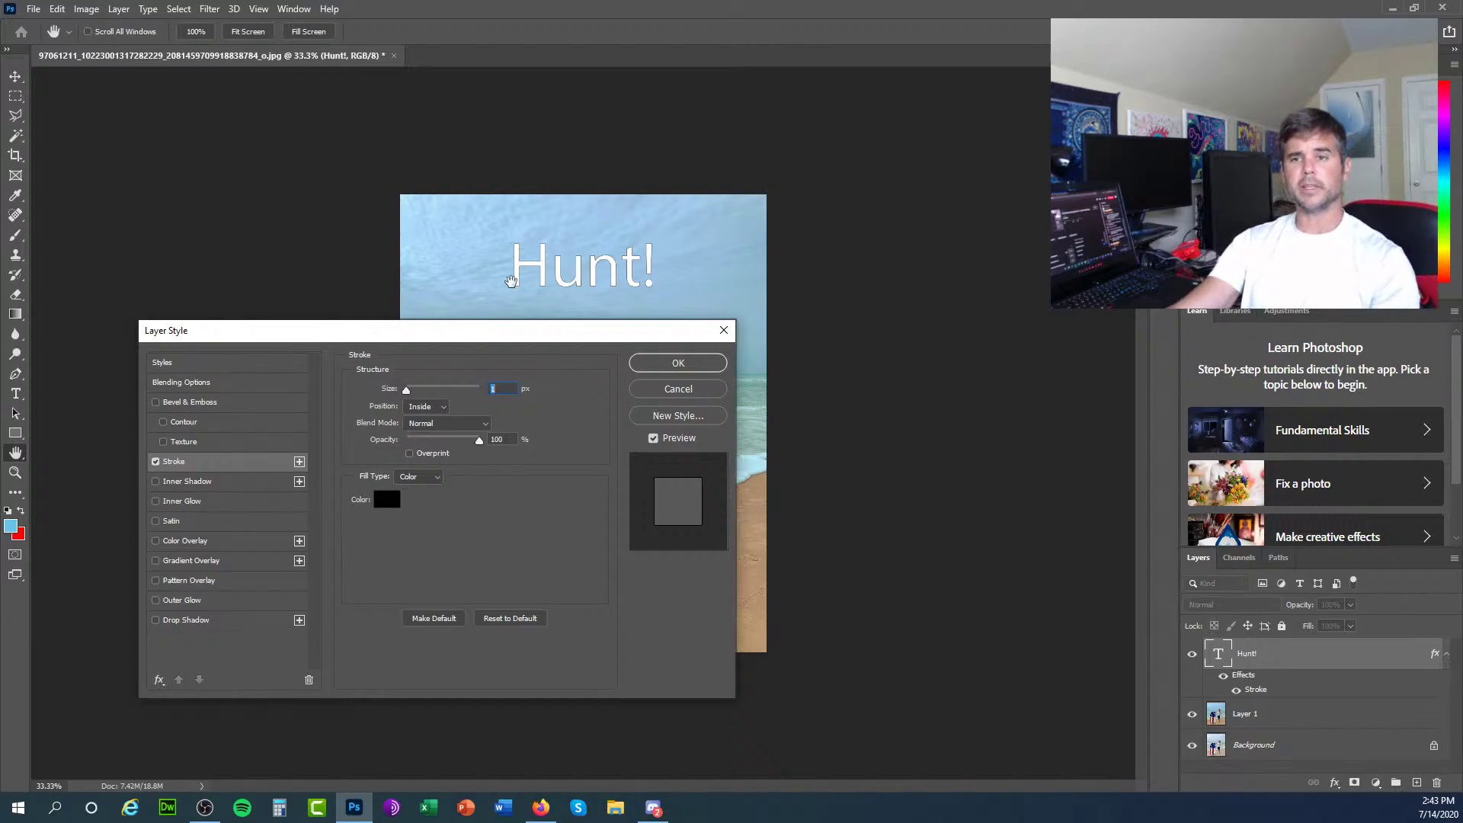
{"action": "left_click_drag", "start_coordinate": [403, 387], "coordinate": [410, 390]}
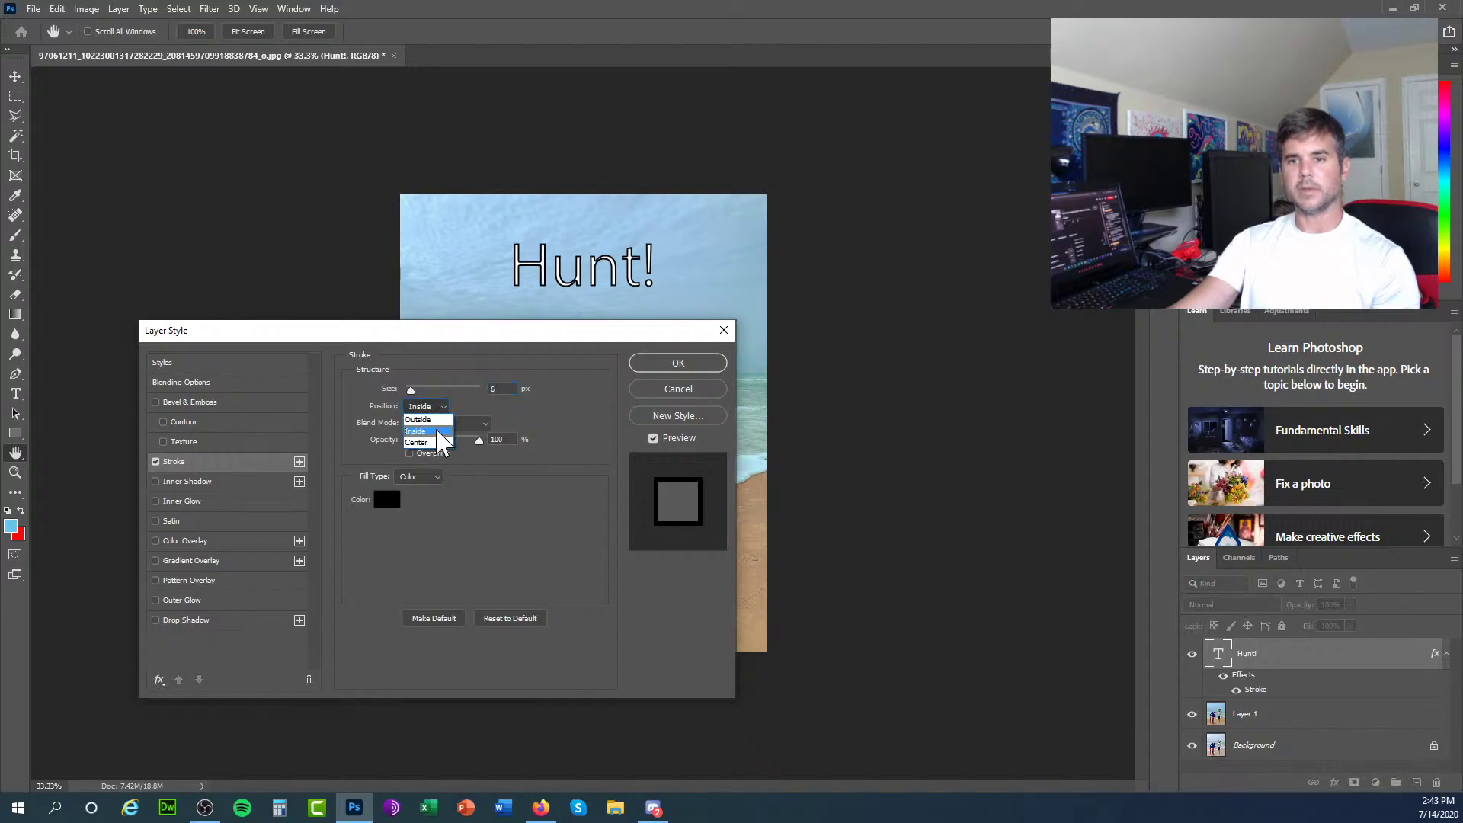
{"action": "left_click", "coordinate": [429, 415]}
{"action": "left_click_drag", "start_coordinate": [409, 389], "coordinate": [414, 392]}
{"action": "mouse_move", "coordinate": [421, 339]}
{"action": "left_mouse_down"}
{"action": "mouse_move", "coordinate": [496, 482]}
{"action": "mouse_move", "coordinate": [517, 644]}
{"action": "mouse_move", "coordinate": [425, 359]}
{"action": "left_mouse_up"}
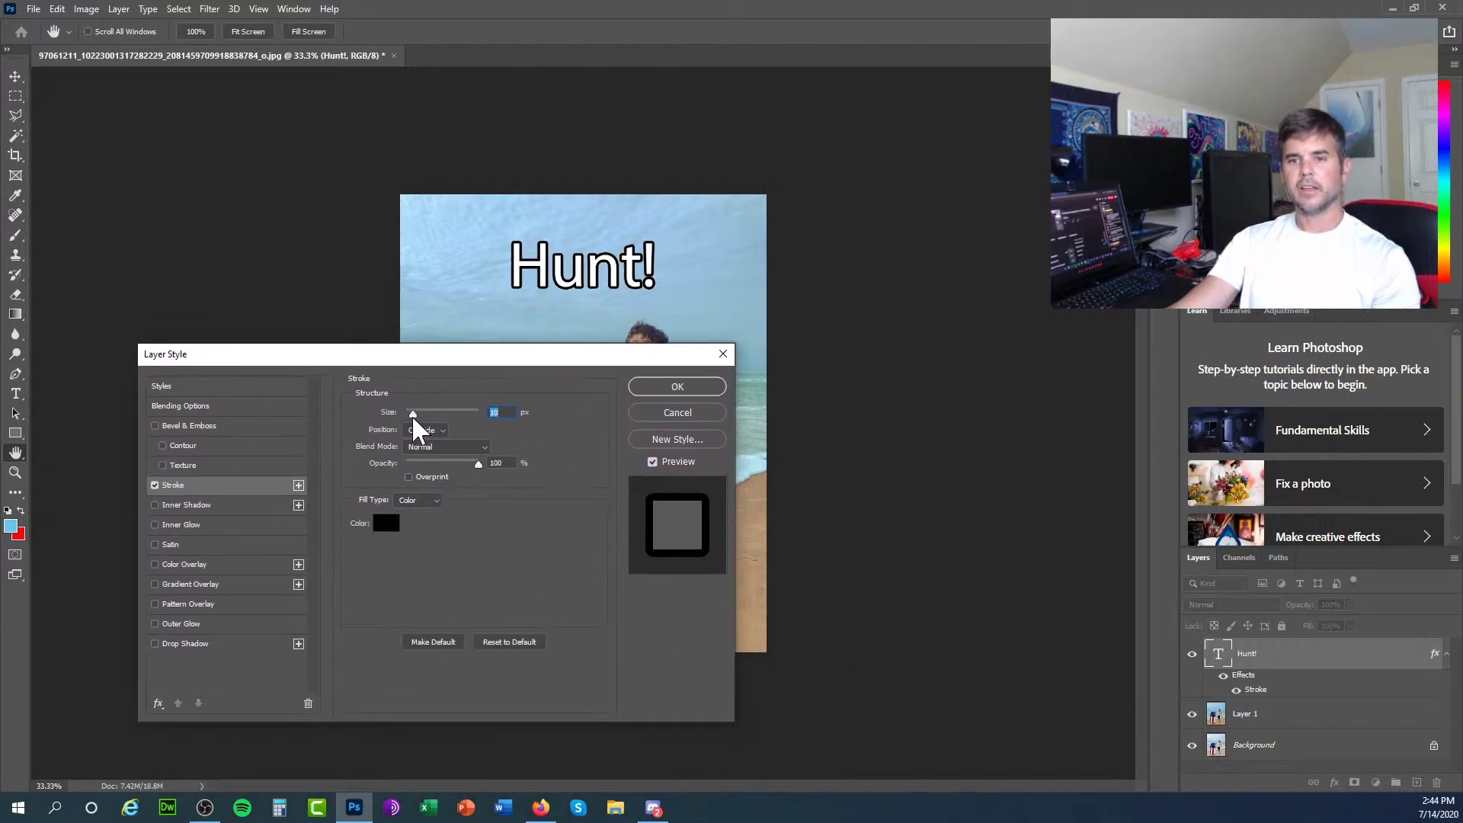
{"action": "mouse_move", "coordinate": [412, 414]}
{"action": "left_mouse_down"}
{"action": "mouse_move", "coordinate": [468, 413]}
{"action": "mouse_move", "coordinate": [401, 415]}
{"action": "mouse_move", "coordinate": [423, 415]}
{"action": "mouse_move", "coordinate": [571, 539]}
{"action": "mouse_move", "coordinate": [650, 643]}
{"action": "mouse_move", "coordinate": [1072, 197]}
{"action": "mouse_move", "coordinate": [1097, 411]}
{"action": "mouse_move", "coordinate": [190, 404]}
{"action": "mouse_move", "coordinate": [844, 352]}
{"action": "mouse_move", "coordinate": [879, 311]}
{"action": "mouse_move", "coordinate": [1051, 401]}
{"action": "mouse_move", "coordinate": [613, 367]}
{"action": "mouse_move", "coordinate": [385, 371]}
{"action": "mouse_move", "coordinate": [431, 371]}
{"action": "left_mouse_up"}
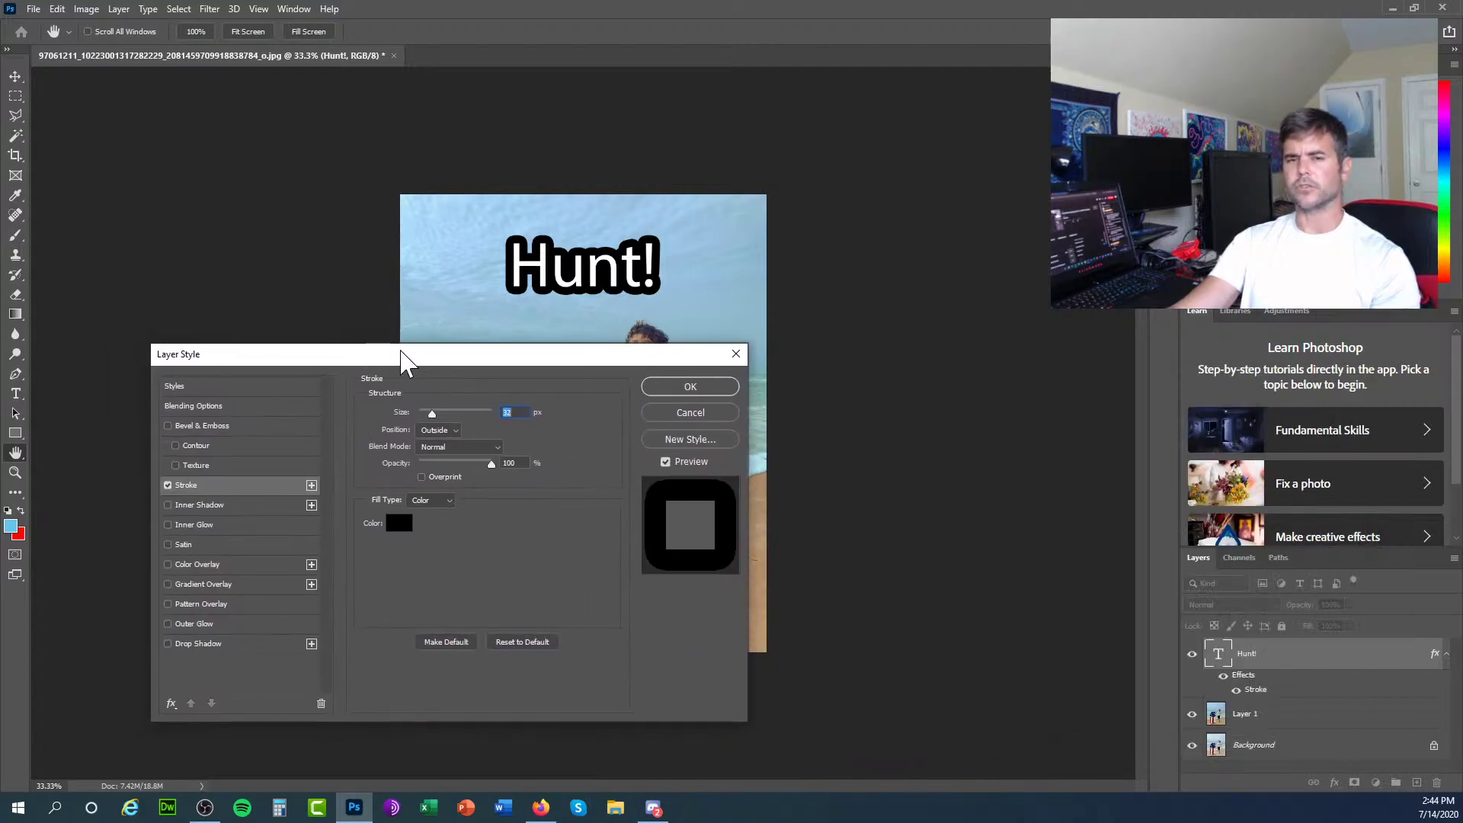
Switch off the stroke and try the Bevel & Emboss effect on the text, toggling it on and off.
{"action": "left_click", "coordinate": [167, 485]}
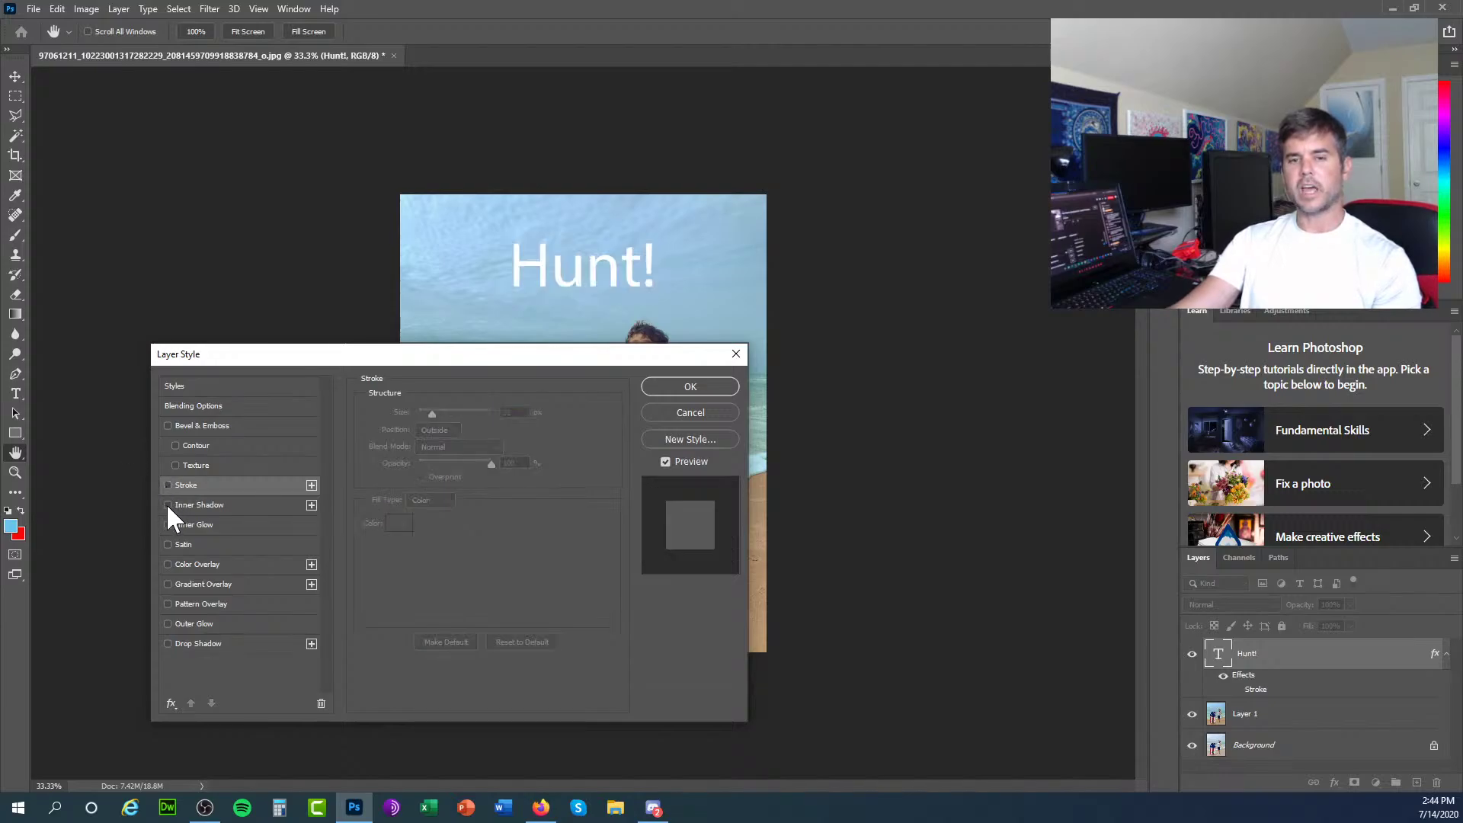
{"action": "left_click", "coordinate": [168, 426]}
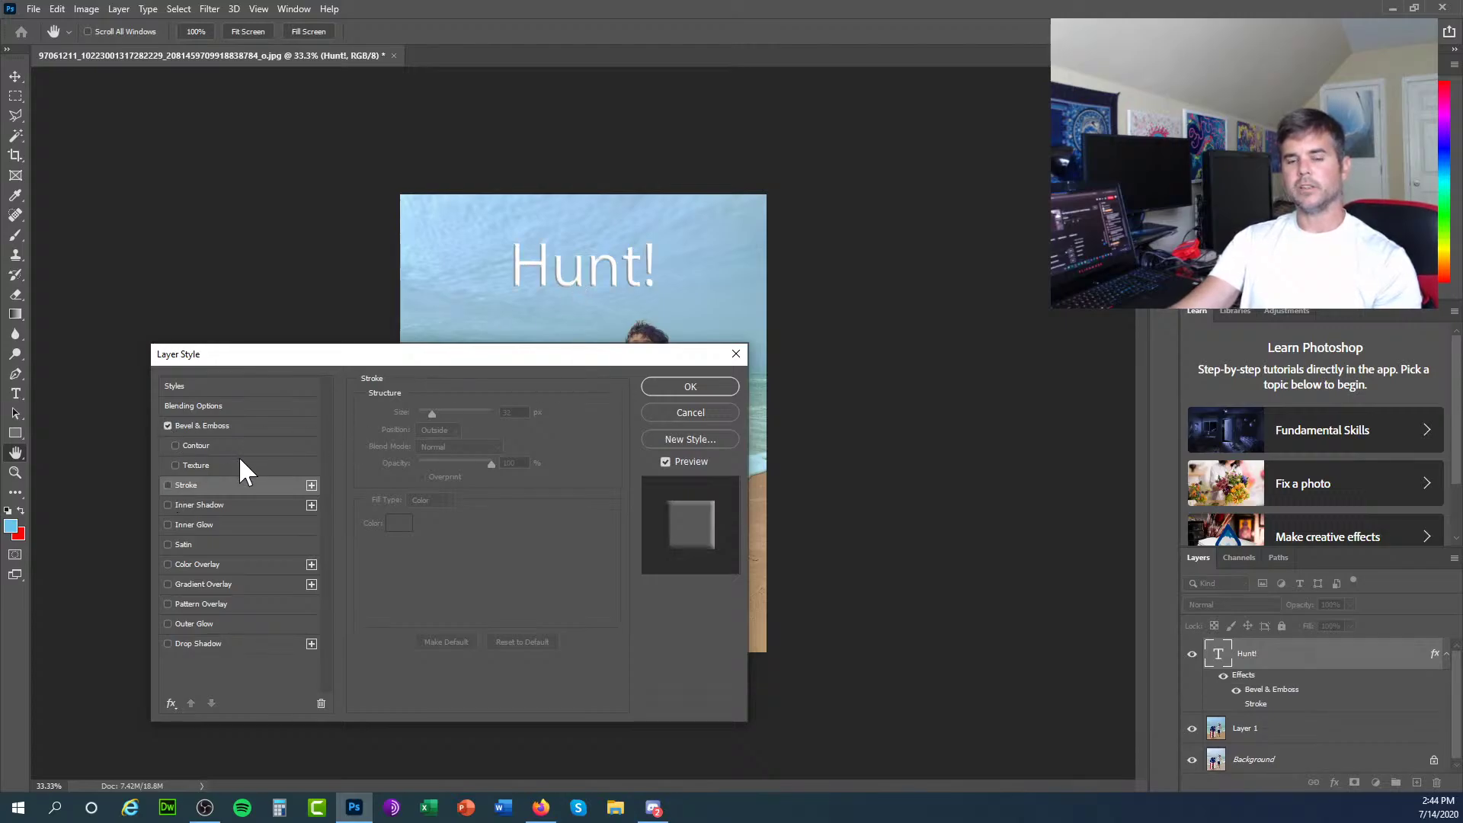
{"action": "left_click", "coordinate": [168, 426]}
{"action": "left_click", "coordinate": [168, 427]}
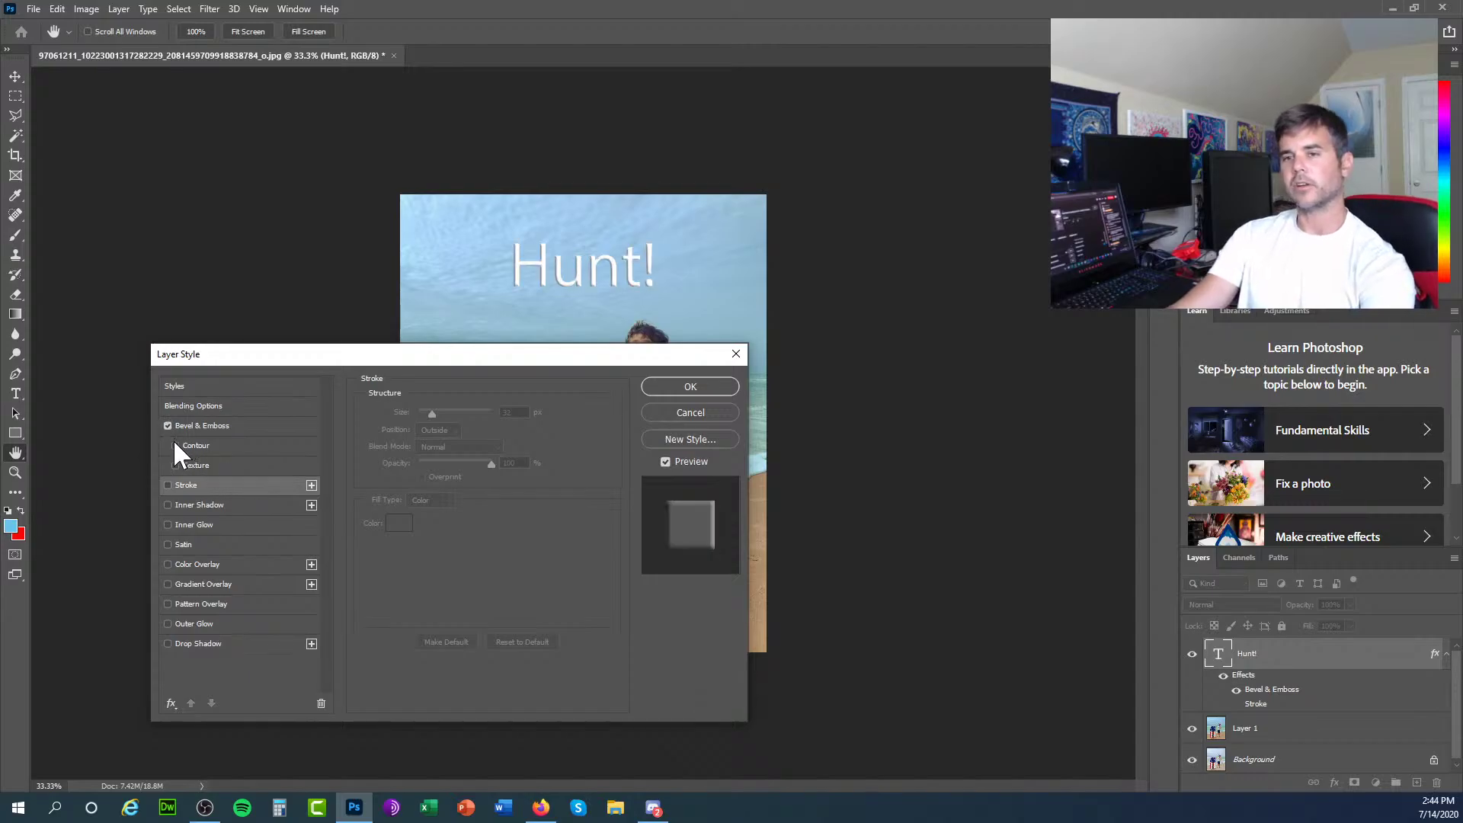
{"action": "left_click", "coordinate": [167, 427]}
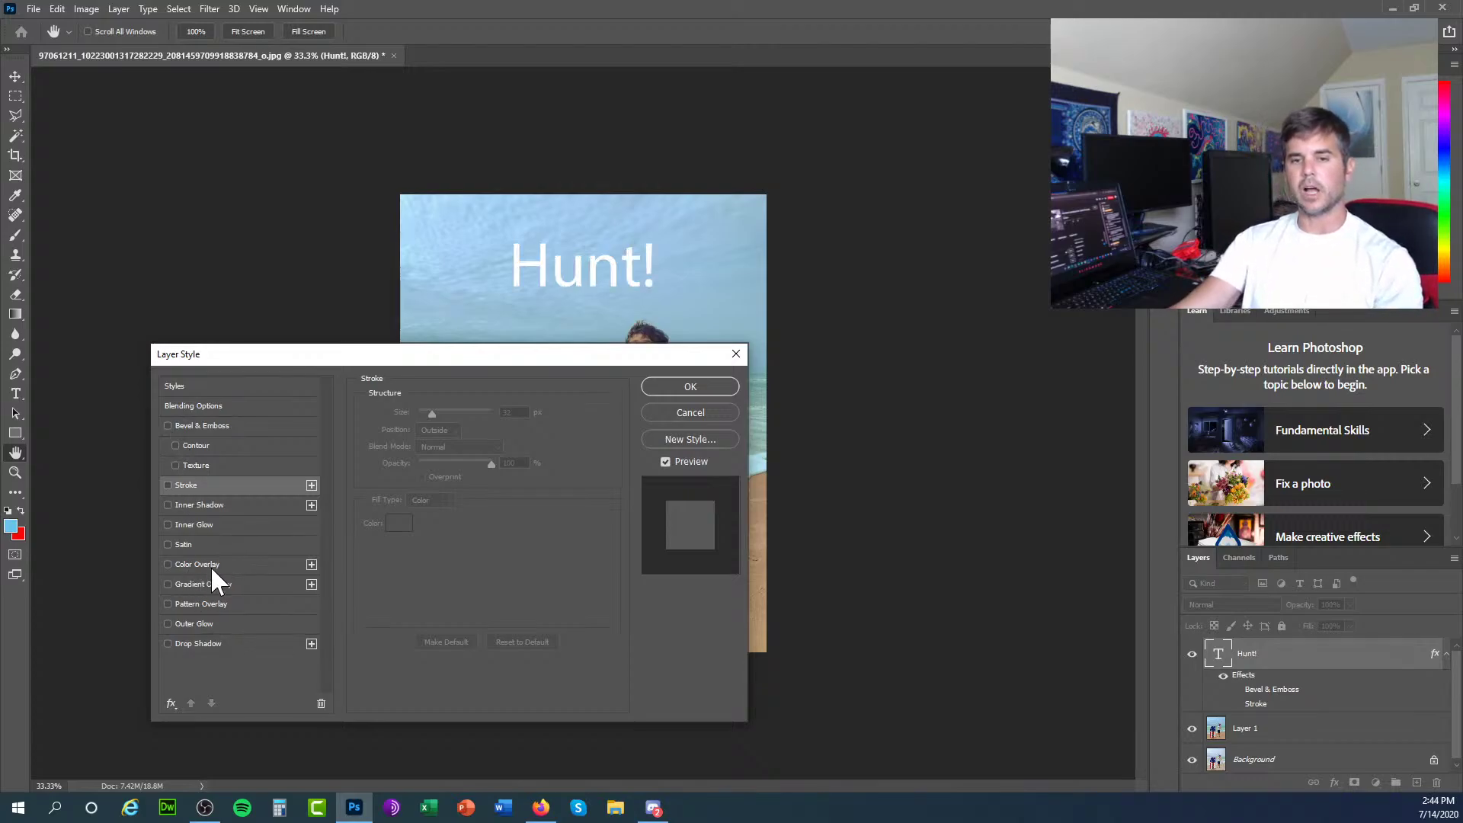
Try an Outer Glow on the text with 47% opacity and increased noise and spread, and switch it off.
{"action": "left_click", "coordinate": [167, 624]}
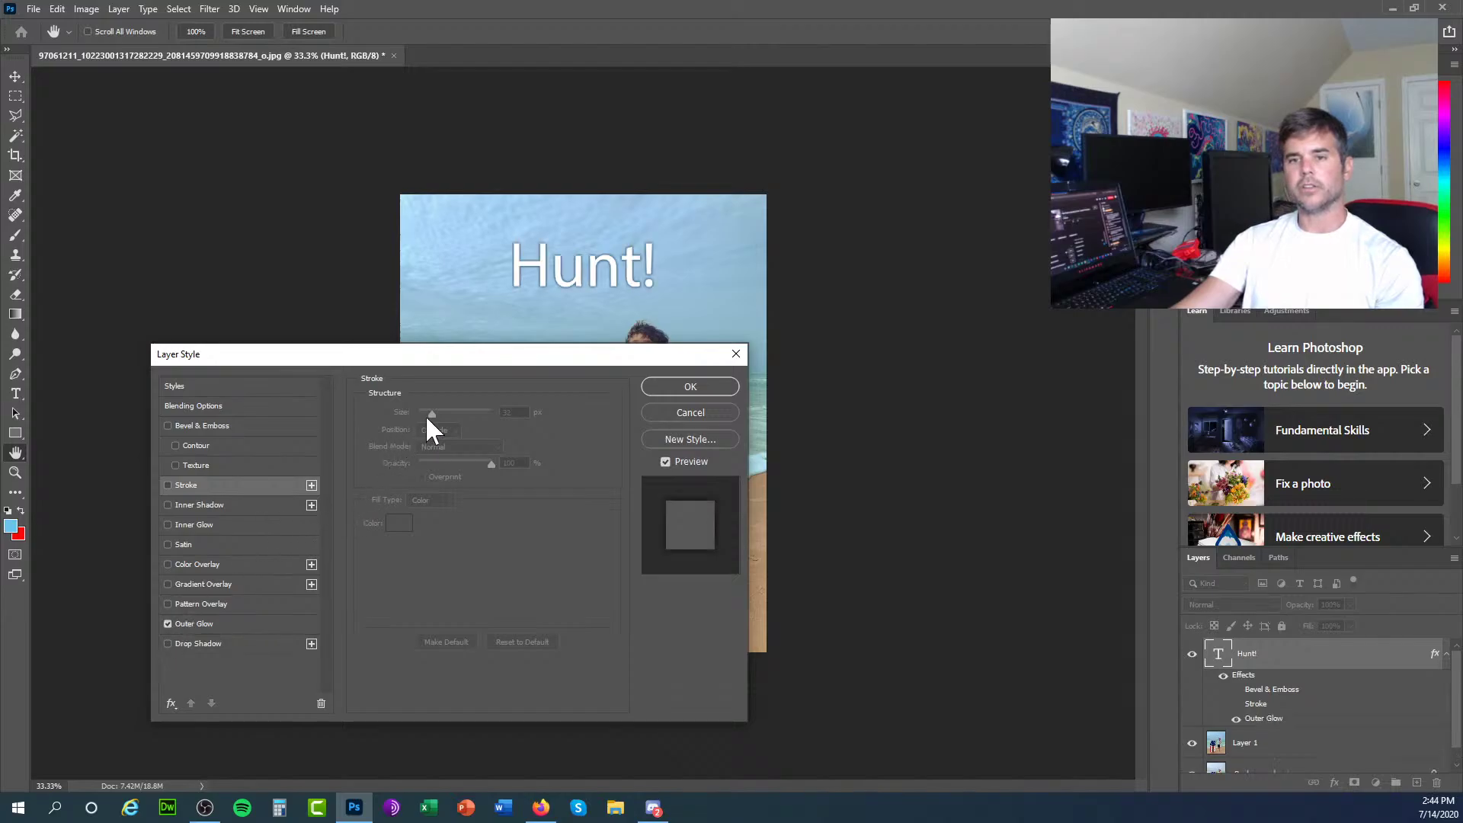
{"action": "left_click", "coordinate": [194, 625]}
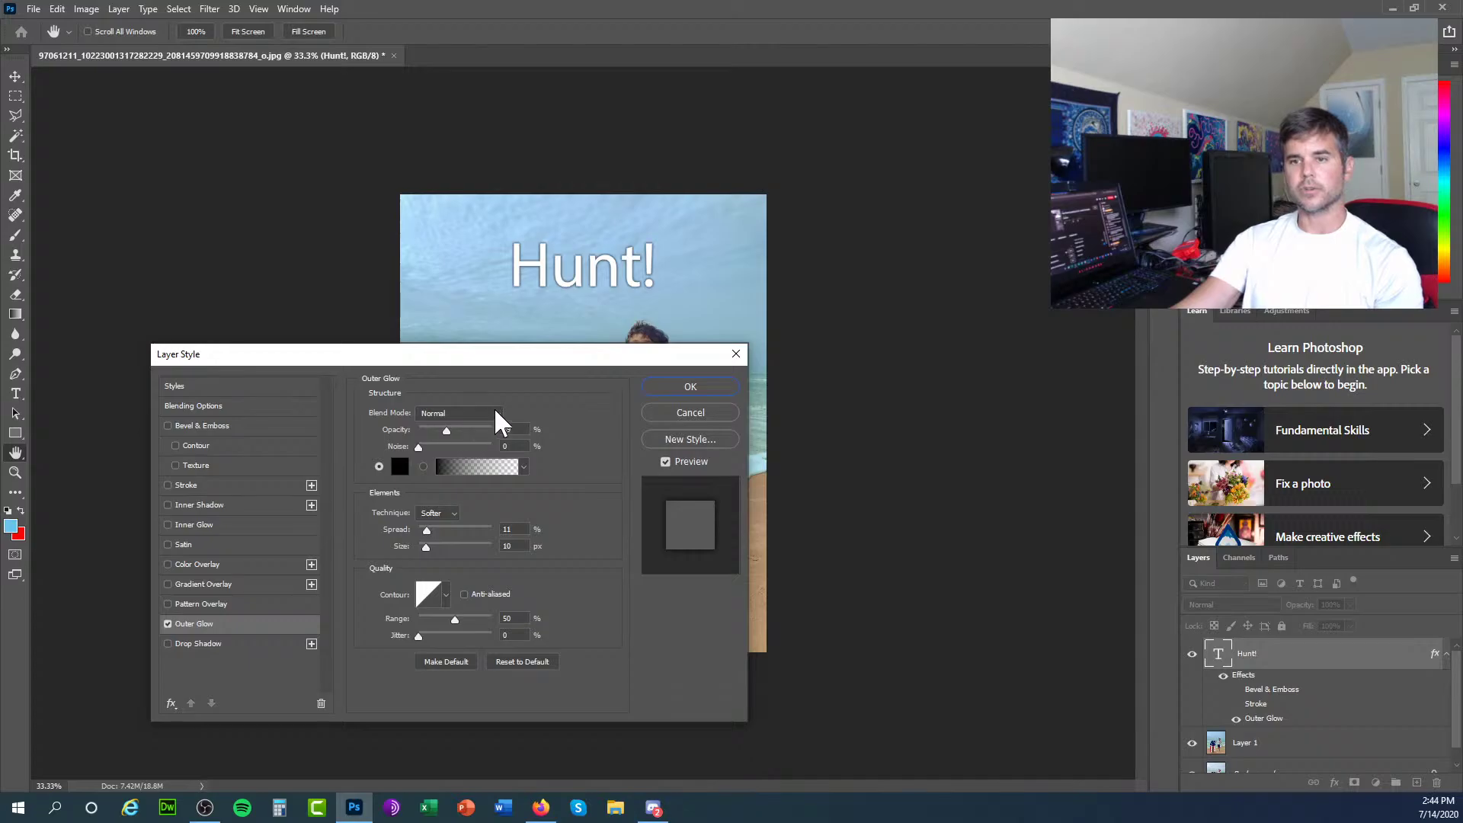
{"action": "left_click", "coordinate": [453, 431]}
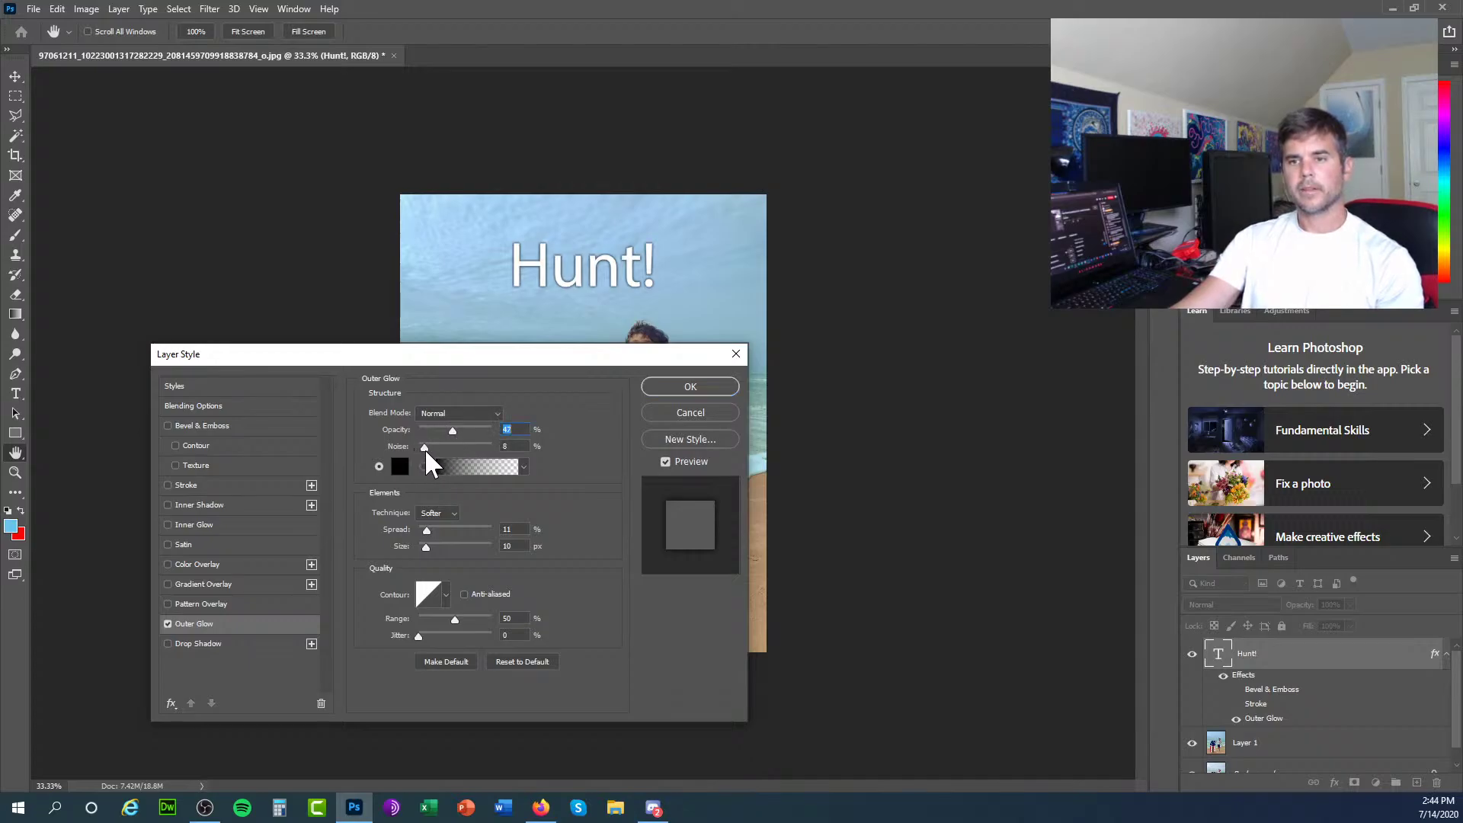
{"action": "left_click_drag", "start_coordinate": [424, 448], "coordinate": [429, 453]}
{"action": "mouse_move", "coordinate": [427, 531]}
{"action": "left_mouse_down"}
{"action": "mouse_move", "coordinate": [452, 529]}
{"action": "mouse_move", "coordinate": [435, 546]}
{"action": "mouse_move", "coordinate": [436, 529]}
{"action": "mouse_move", "coordinate": [457, 529]}
{"action": "mouse_move", "coordinate": [433, 532]}
{"action": "left_mouse_up"}
{"action": "left_click", "coordinate": [168, 624]}
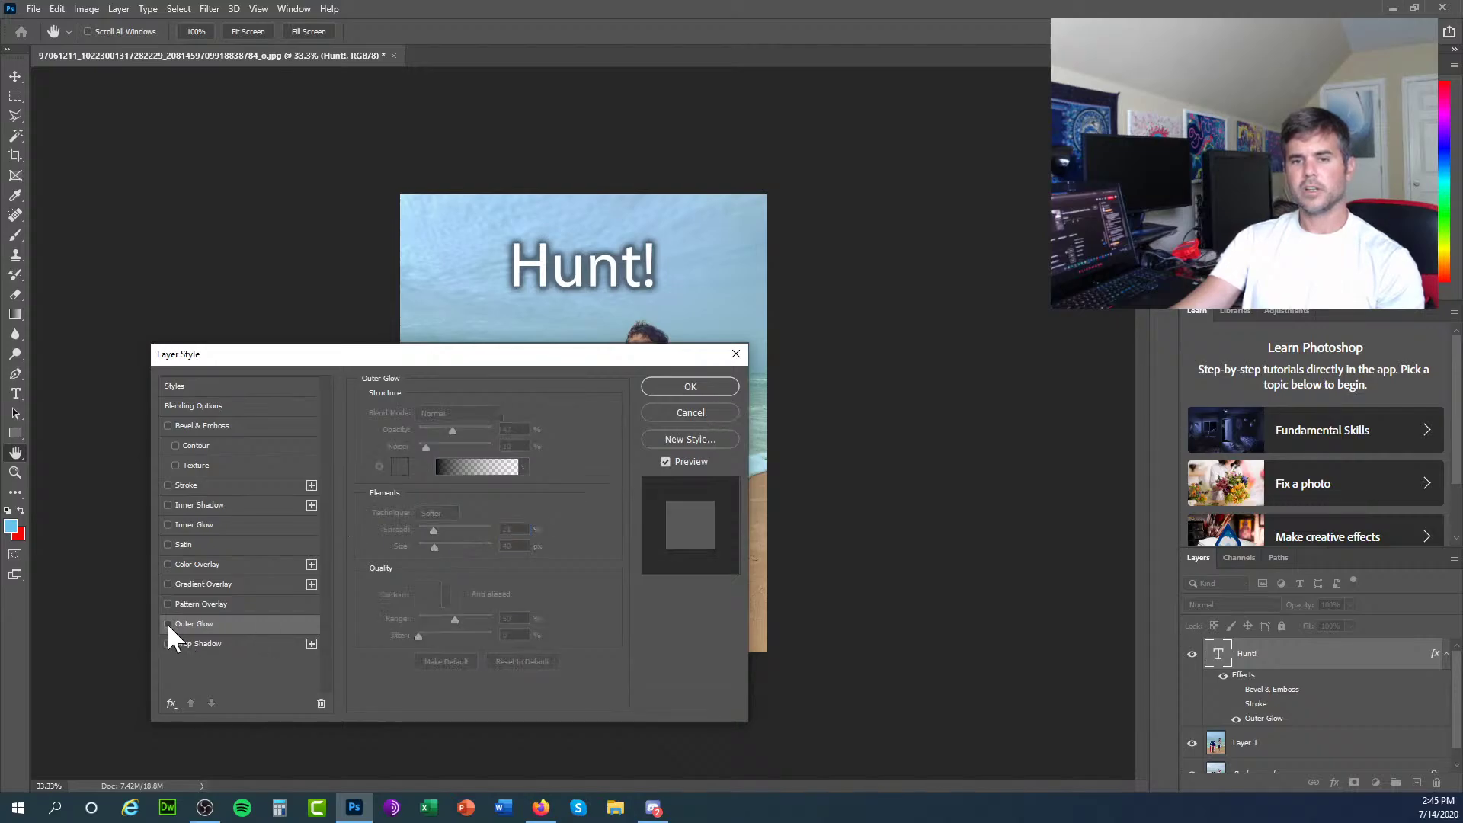
Try a Drop Shadow on the text with angle 125°, distance 19 px and spread 43%, and switch it off.
{"action": "left_click", "coordinate": [168, 643]}
{"action": "left_click", "coordinate": [217, 643]}
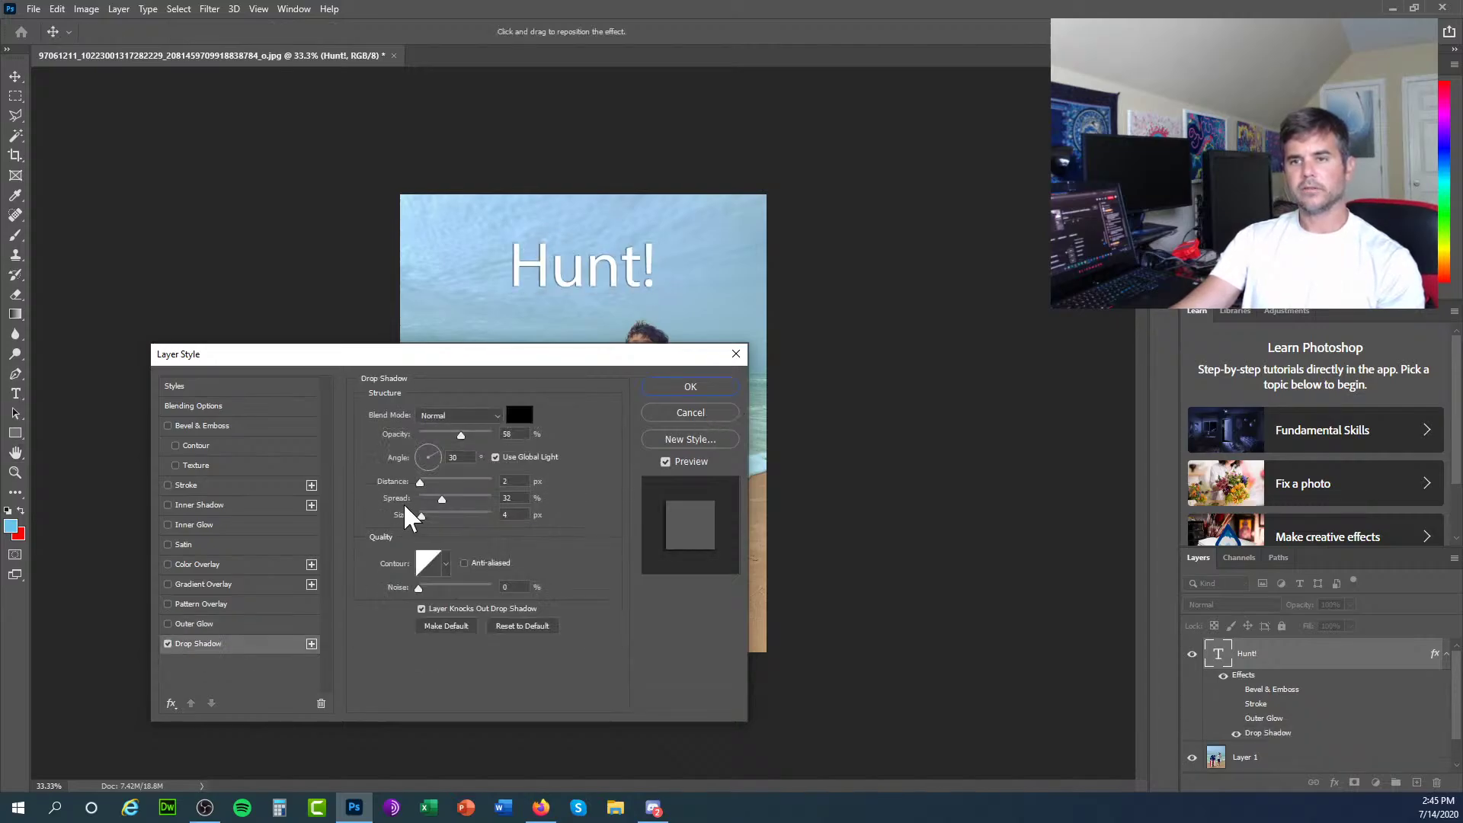
{"action": "left_click_drag", "start_coordinate": [420, 483], "coordinate": [433, 484]}
{"action": "left_click_drag", "start_coordinate": [442, 499], "coordinate": [427, 455]}
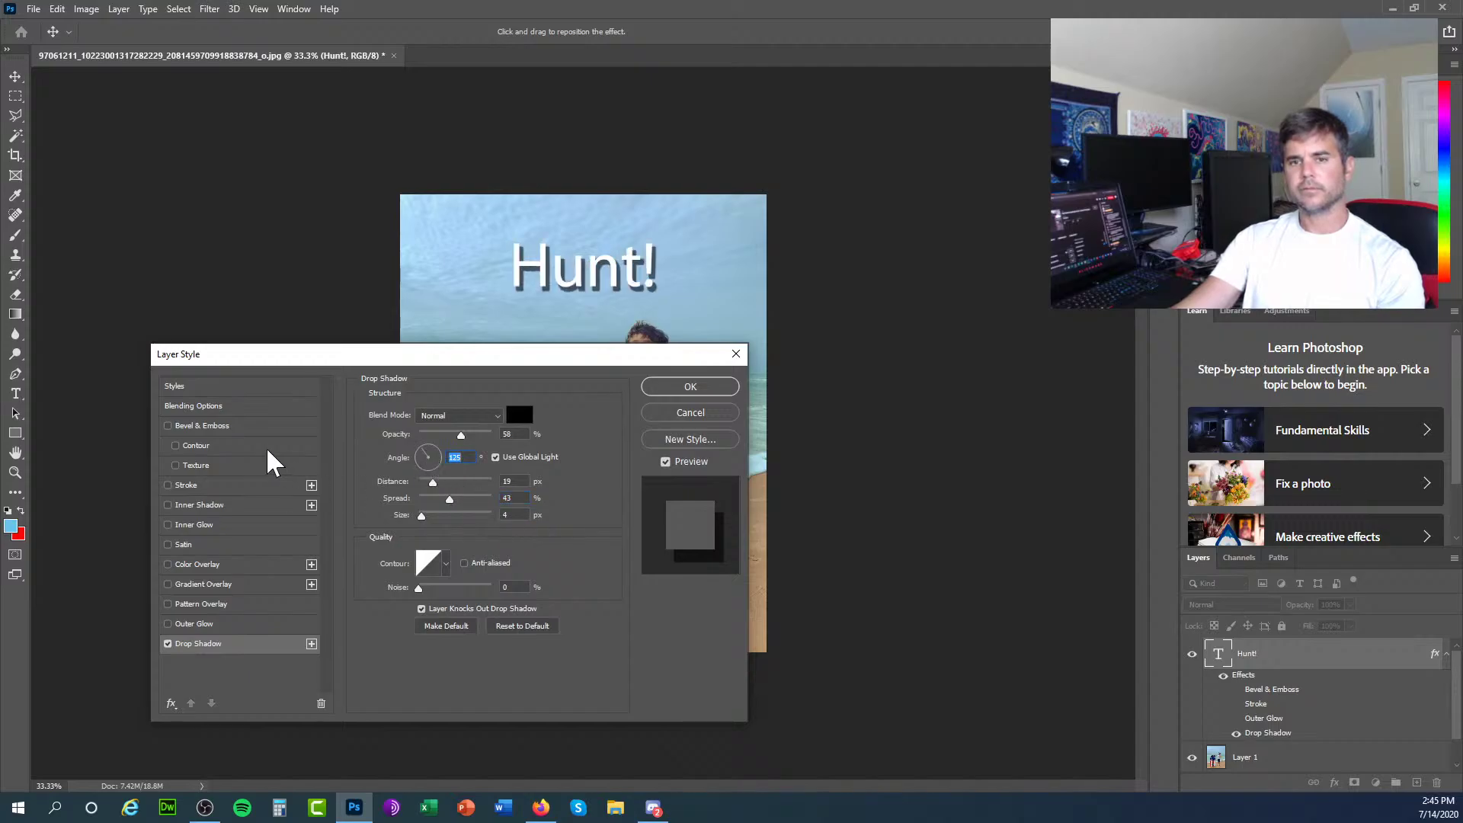
{"action": "left_click", "coordinate": [167, 643]}
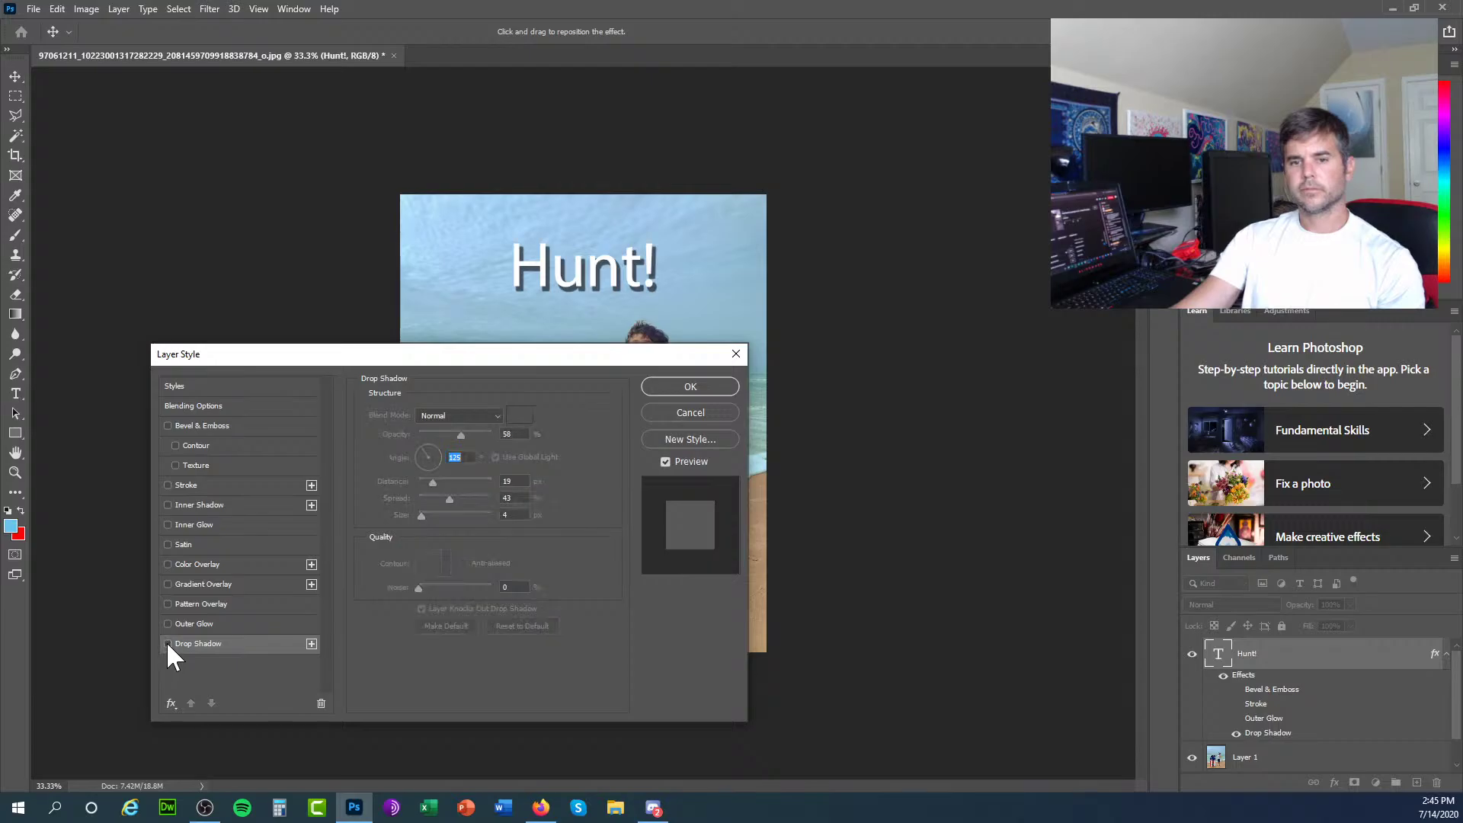
Re-enable the black outside stroke on the "Hunt!" text and apply the layer style.
{"action": "left_click", "coordinate": [168, 485]}
{"action": "left_click", "coordinate": [205, 486]}
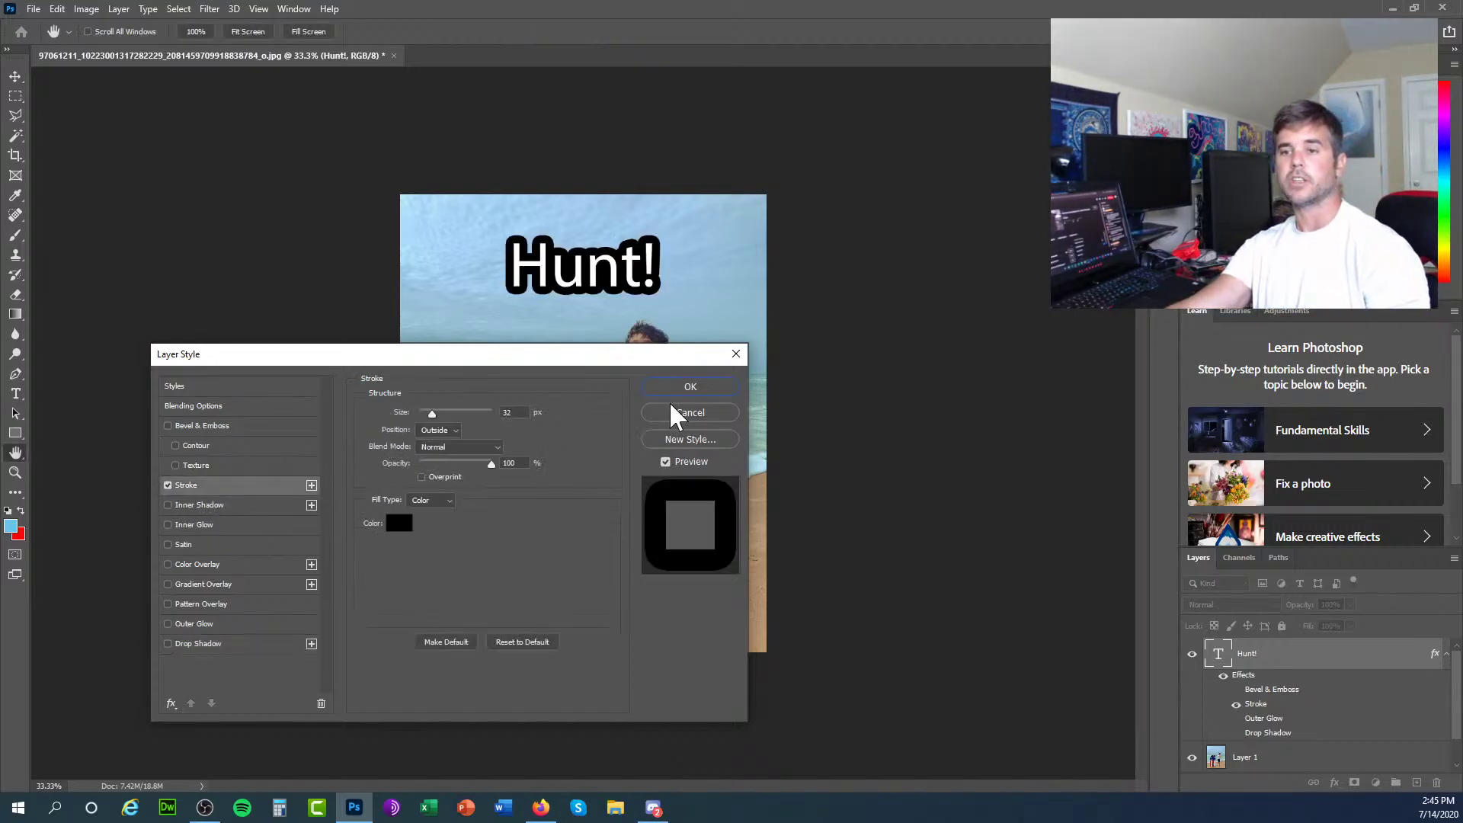
{"action": "left_click", "coordinate": [691, 386]}
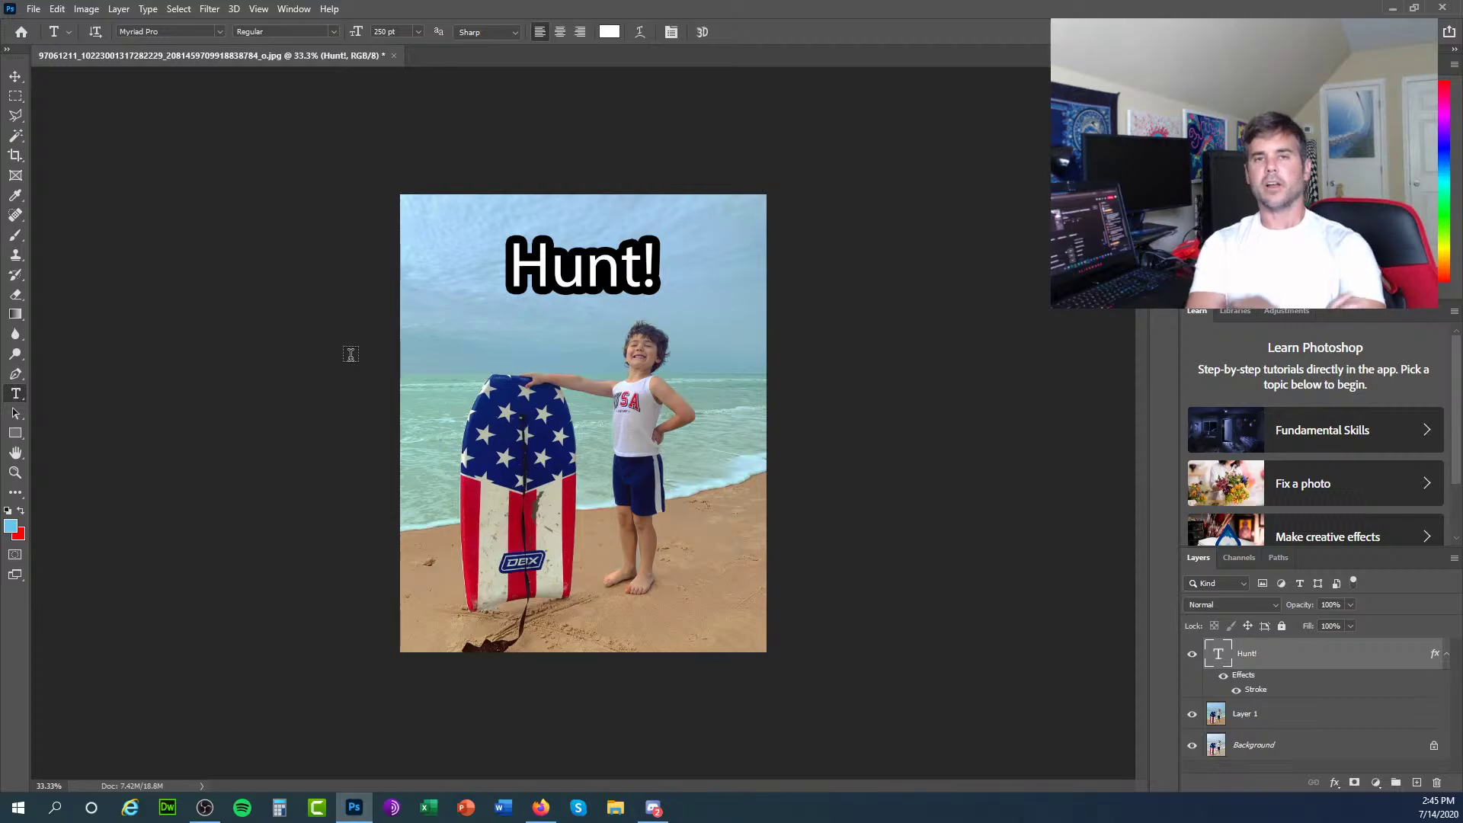
Open the image birds.jpg from the sampleImages folder.
{"action": "left_click", "coordinate": [33, 8]}
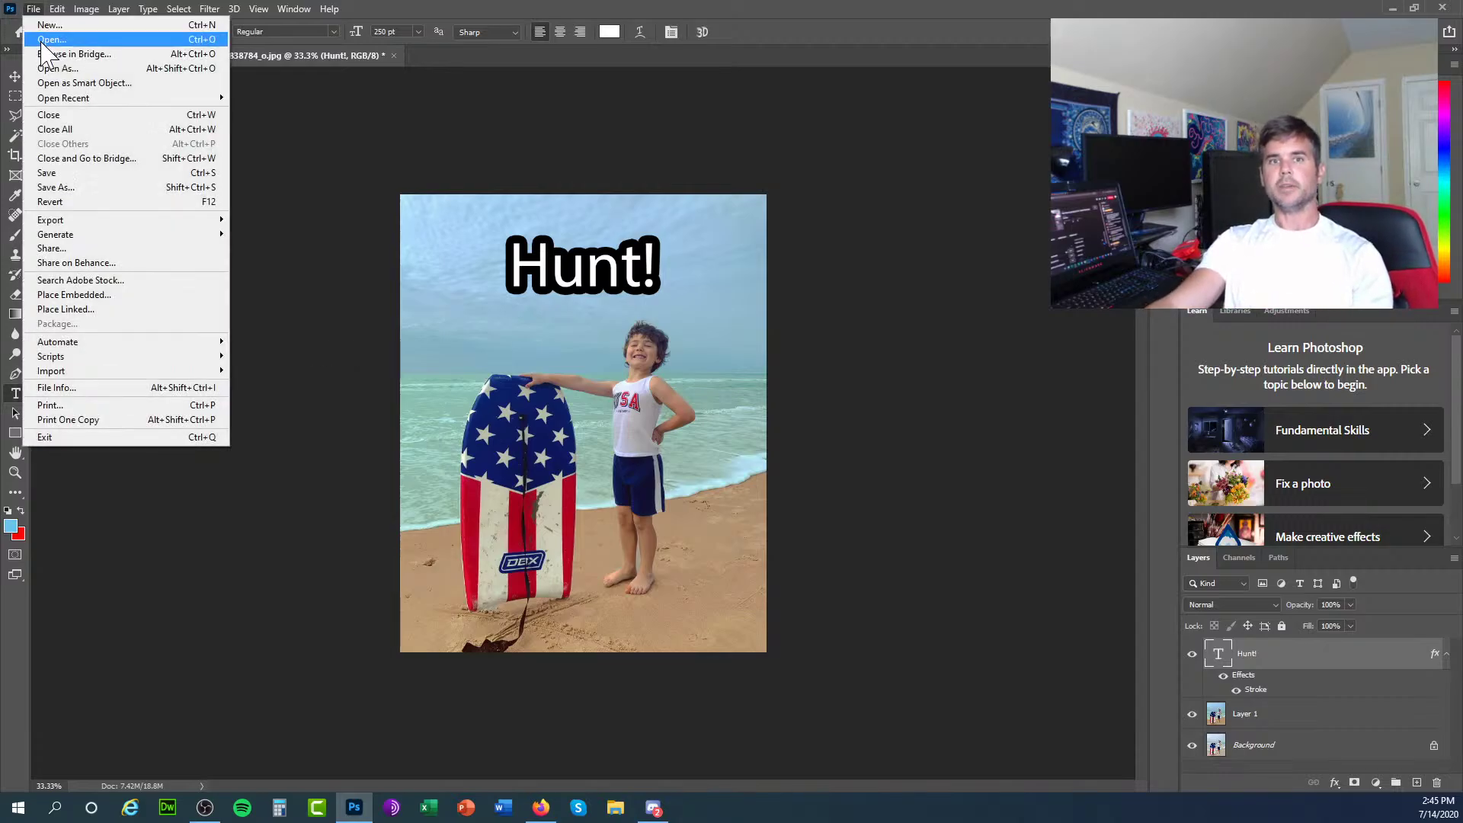
{"action": "left_click", "coordinate": [43, 40]}
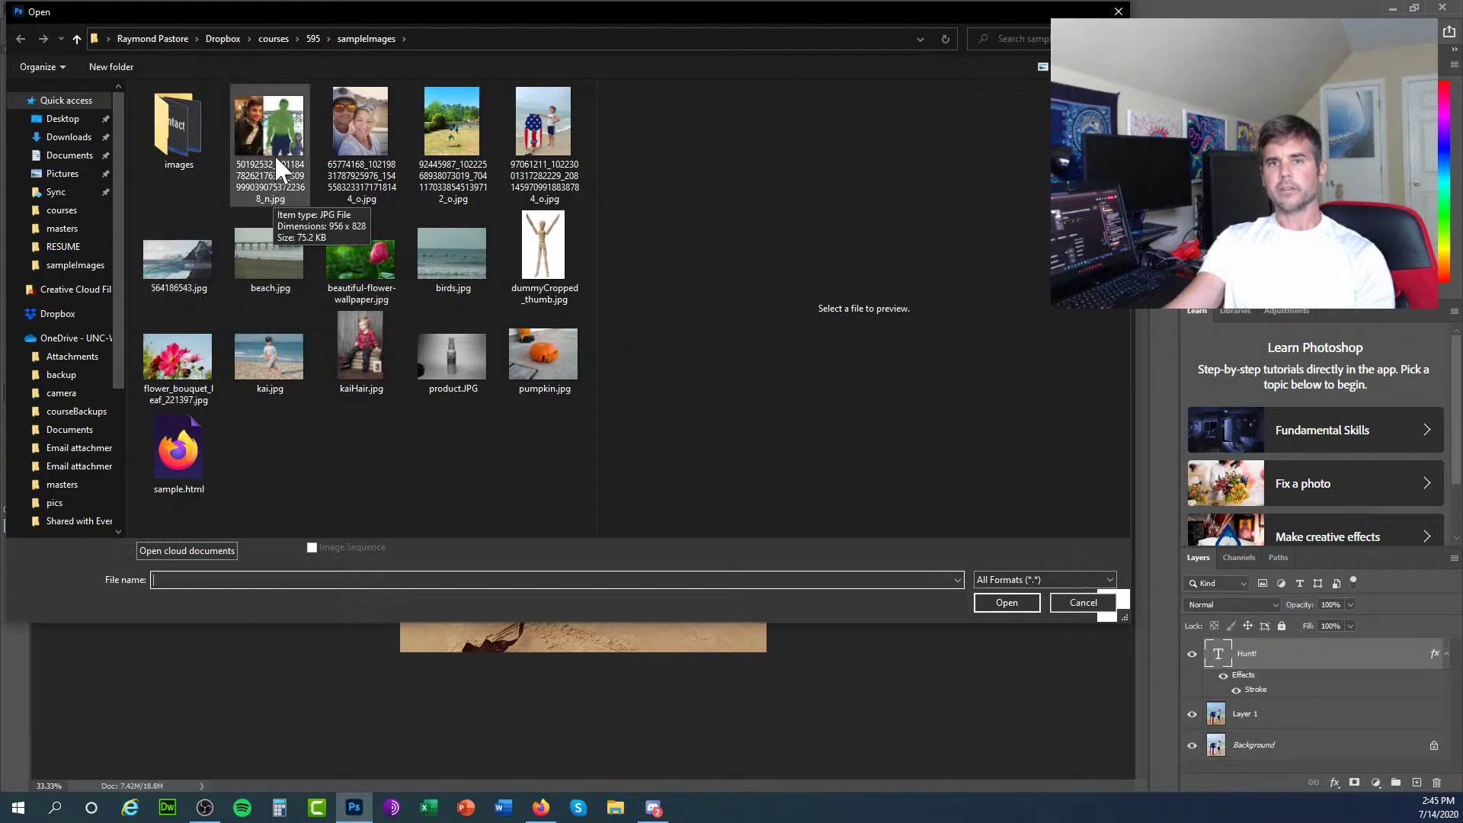
{"action": "left_click", "coordinate": [459, 261]}
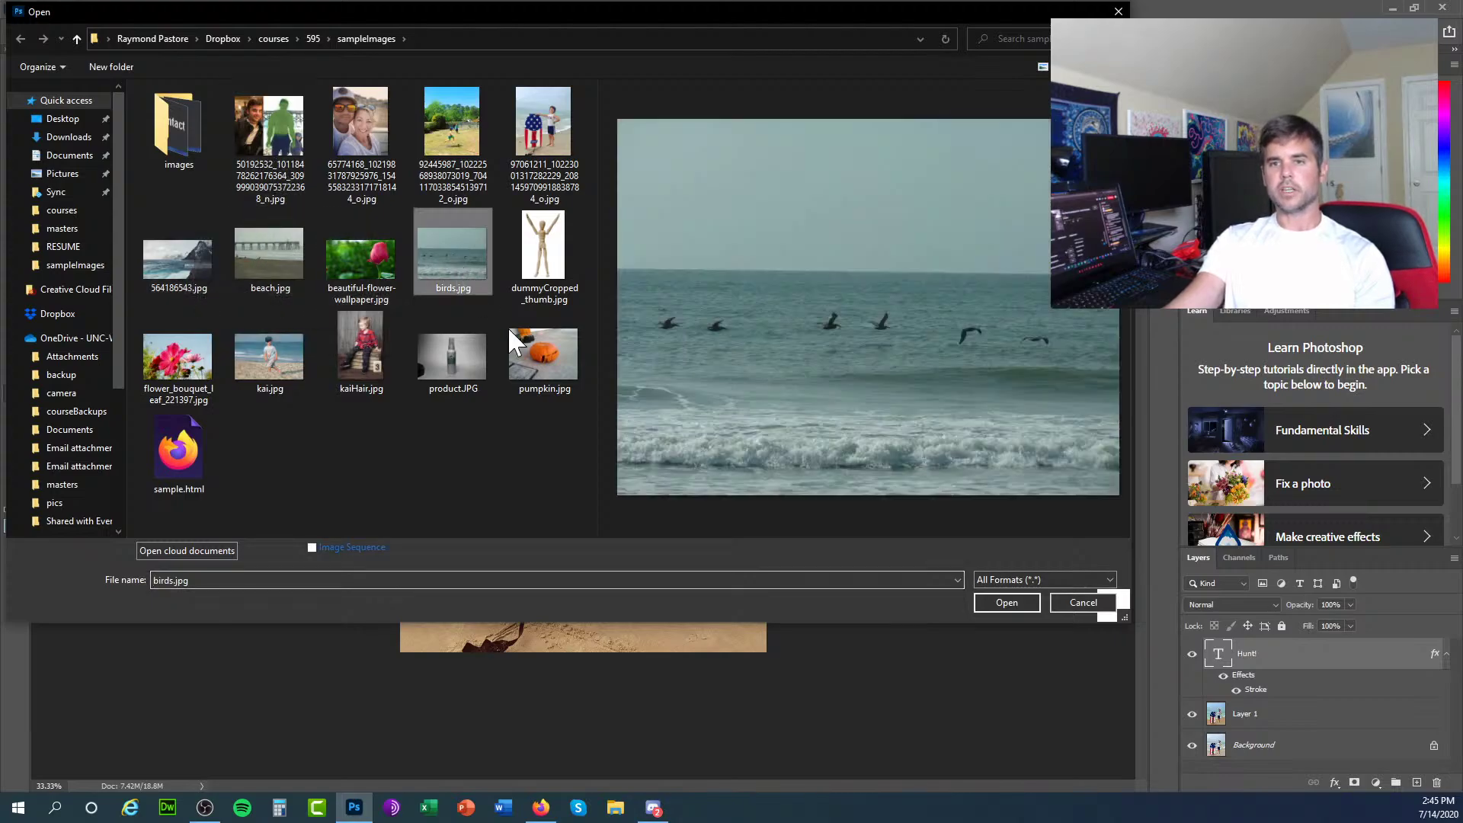
{"action": "left_click", "coordinate": [1006, 602]}
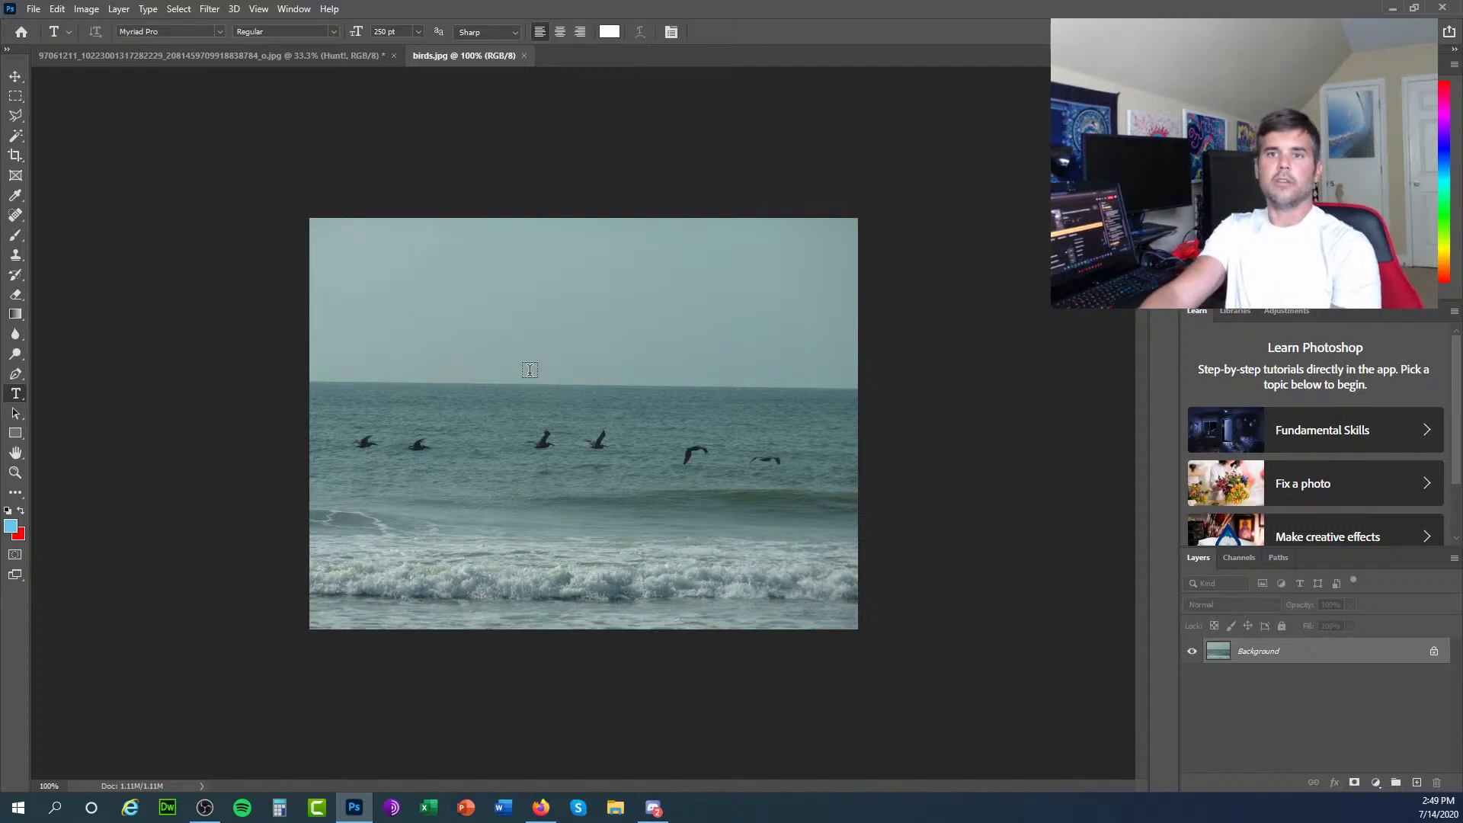
{"action": "left_click", "coordinate": [218, 31]}
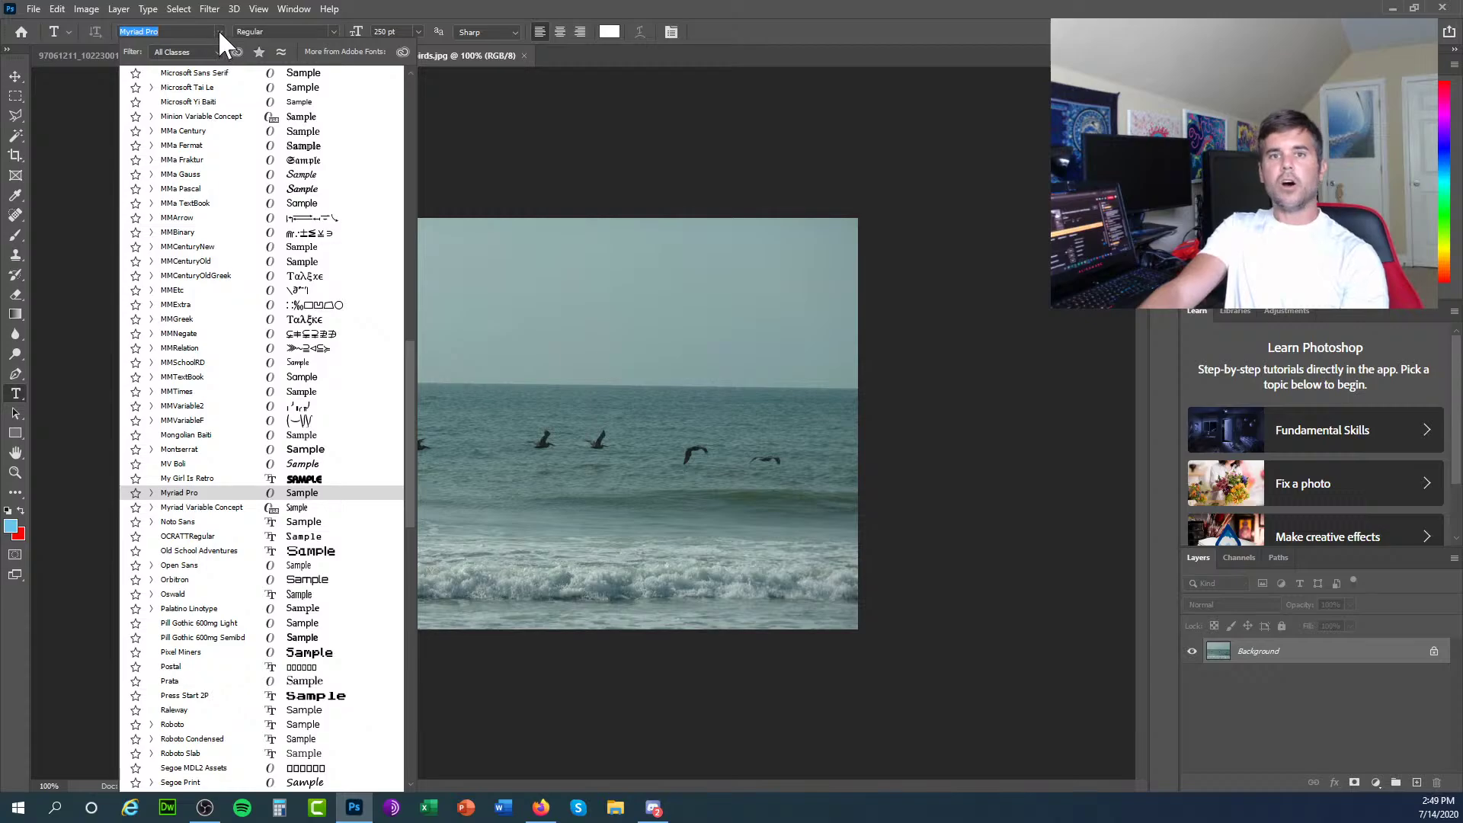
{"action": "left_click", "coordinate": [218, 30]}
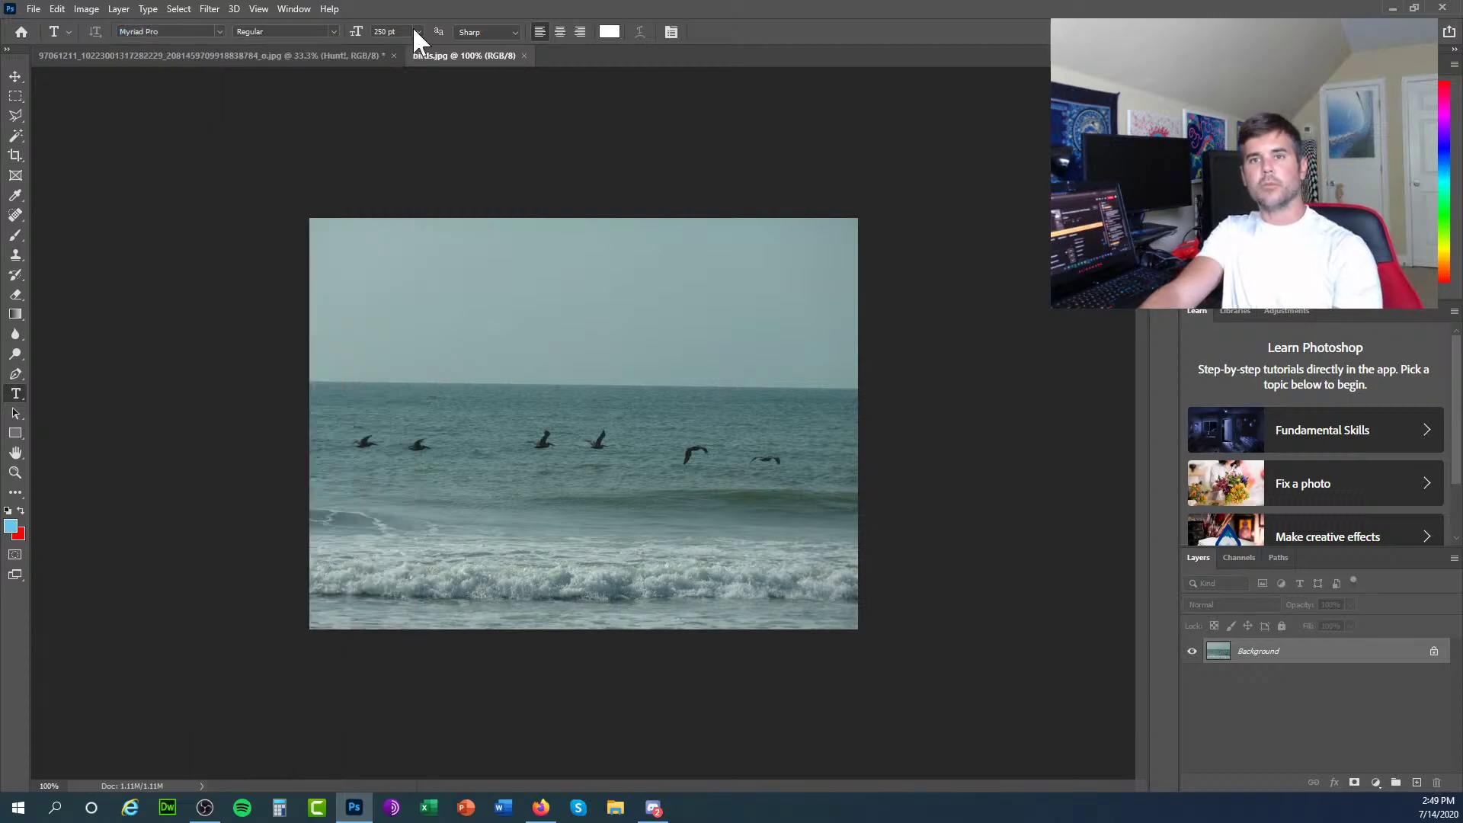
{"action": "left_click", "coordinate": [513, 34]}
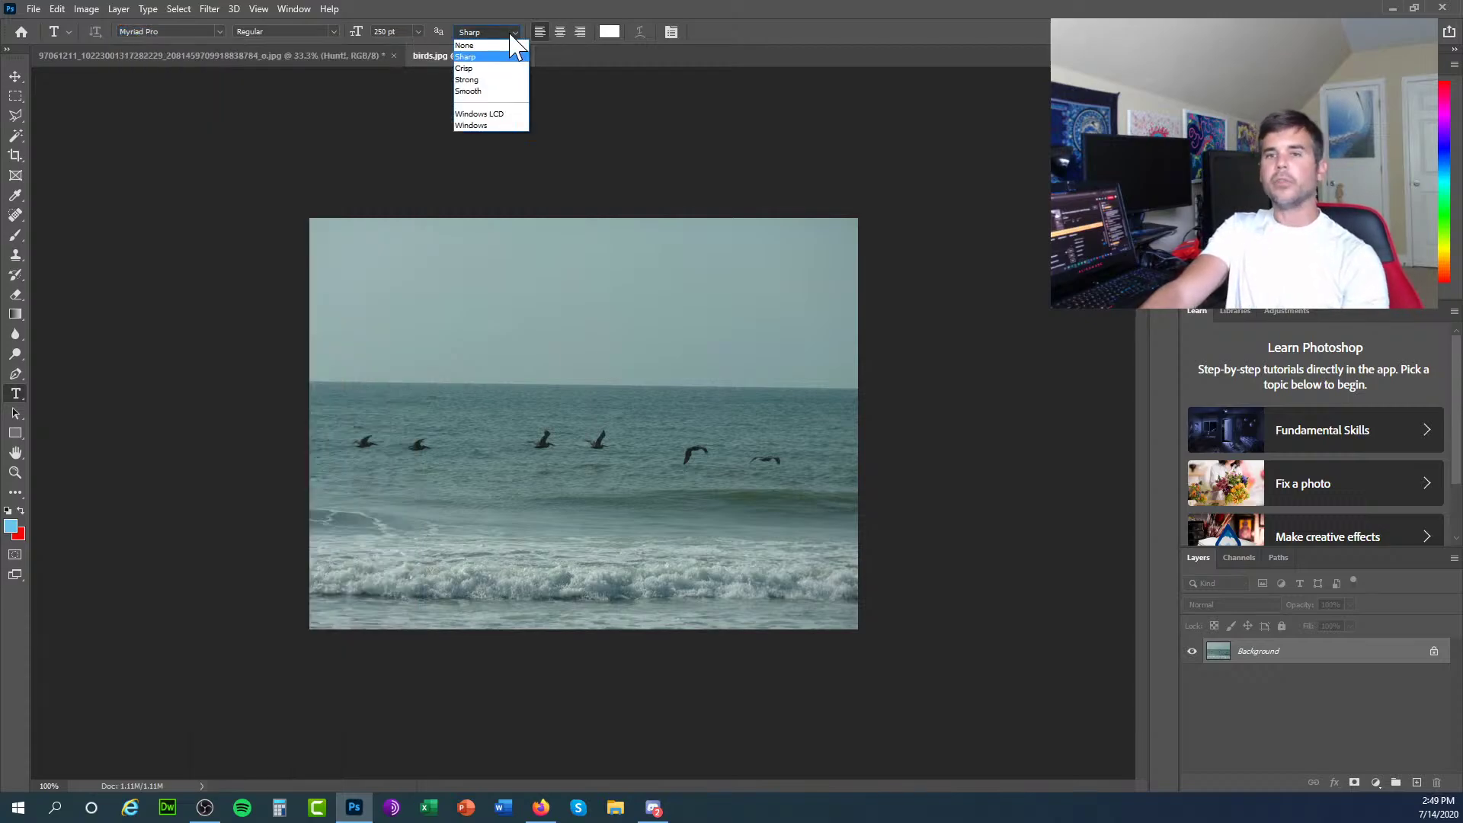
{"action": "left_click", "coordinate": [510, 35]}
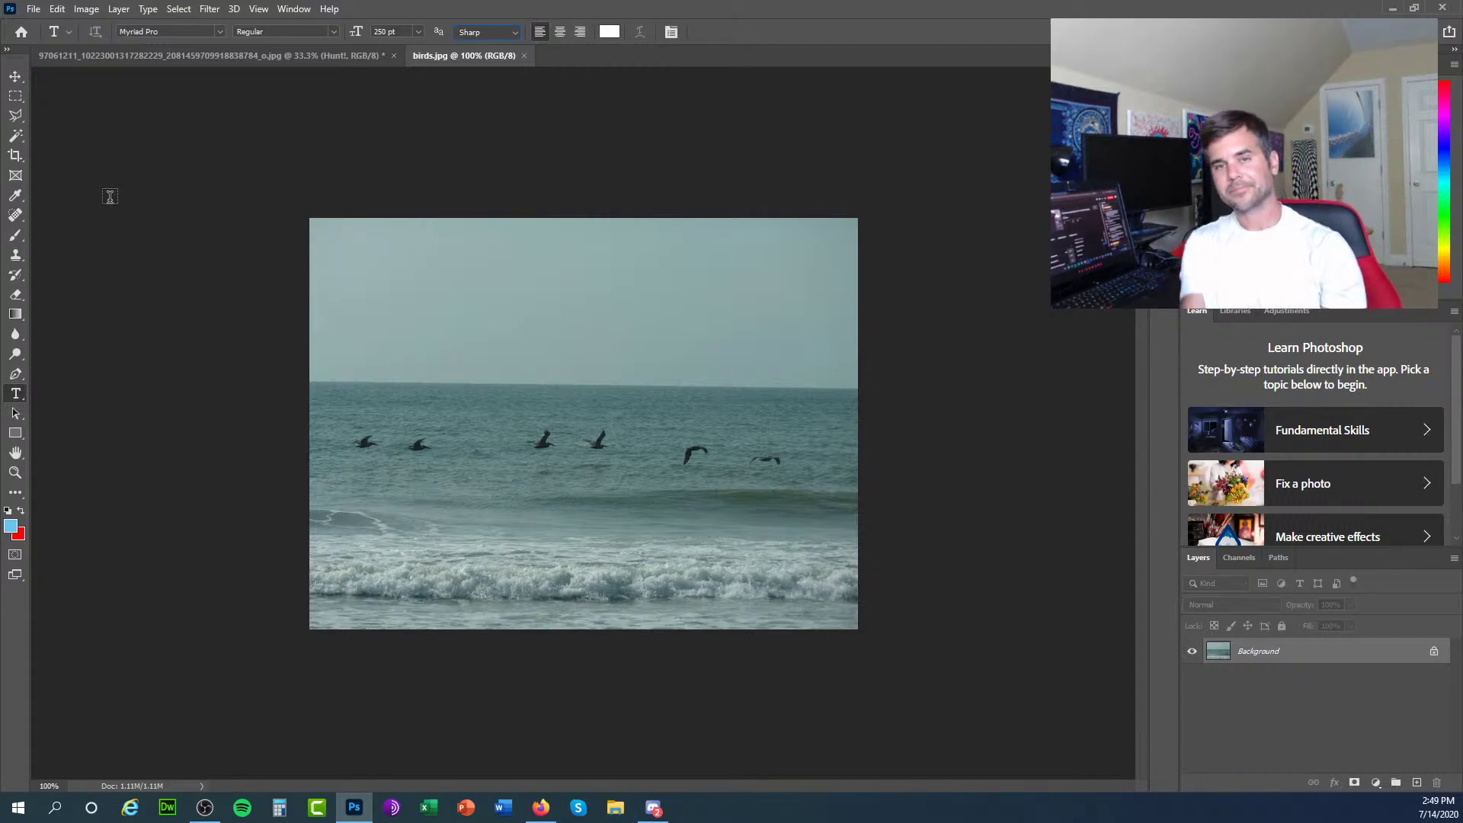
{"action": "left_click", "coordinate": [33, 9]}
{"action": "left_click", "coordinate": [33, 6]}
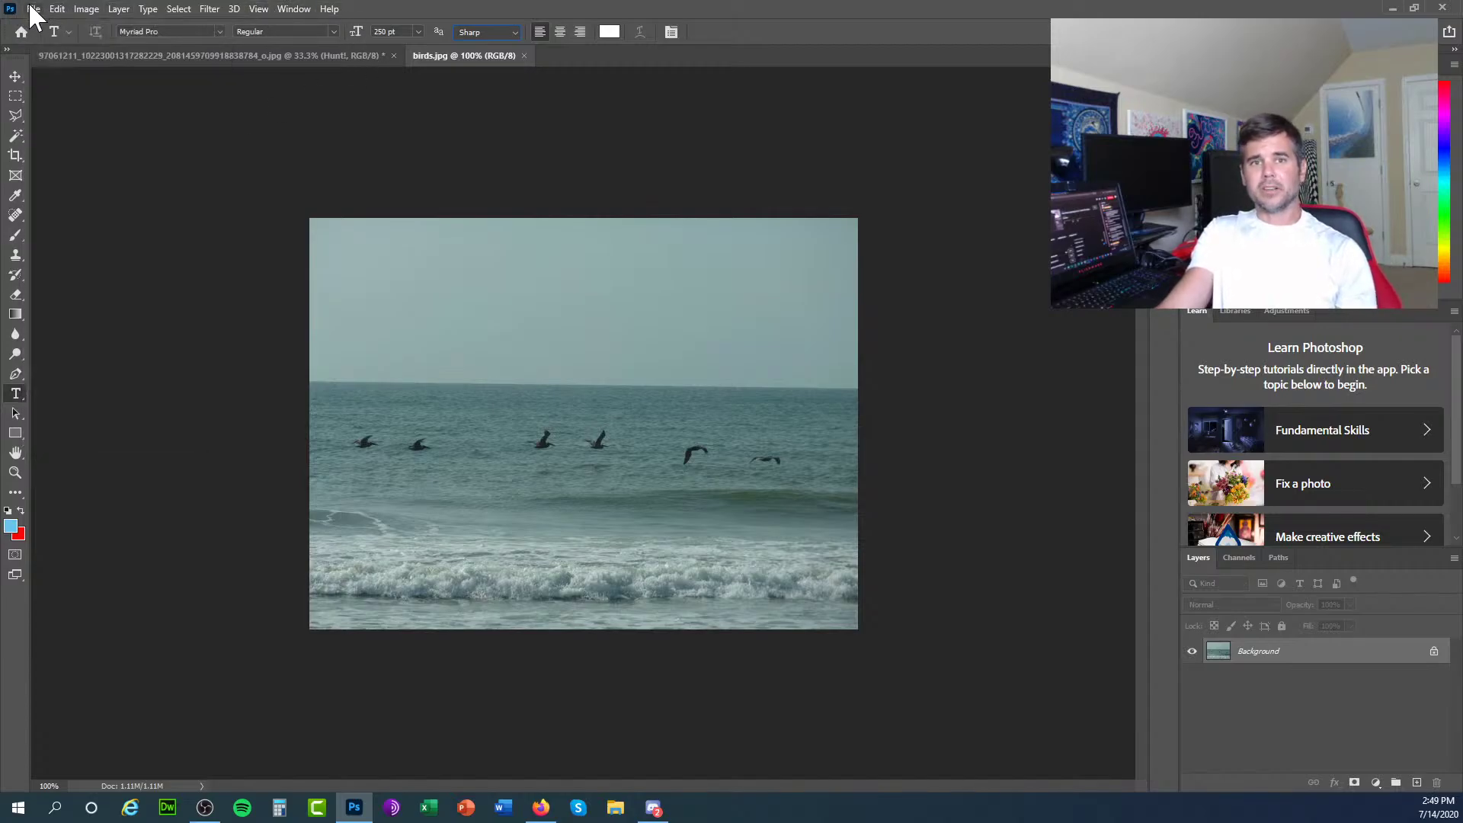
{"action": "left_click", "coordinate": [32, 7]}
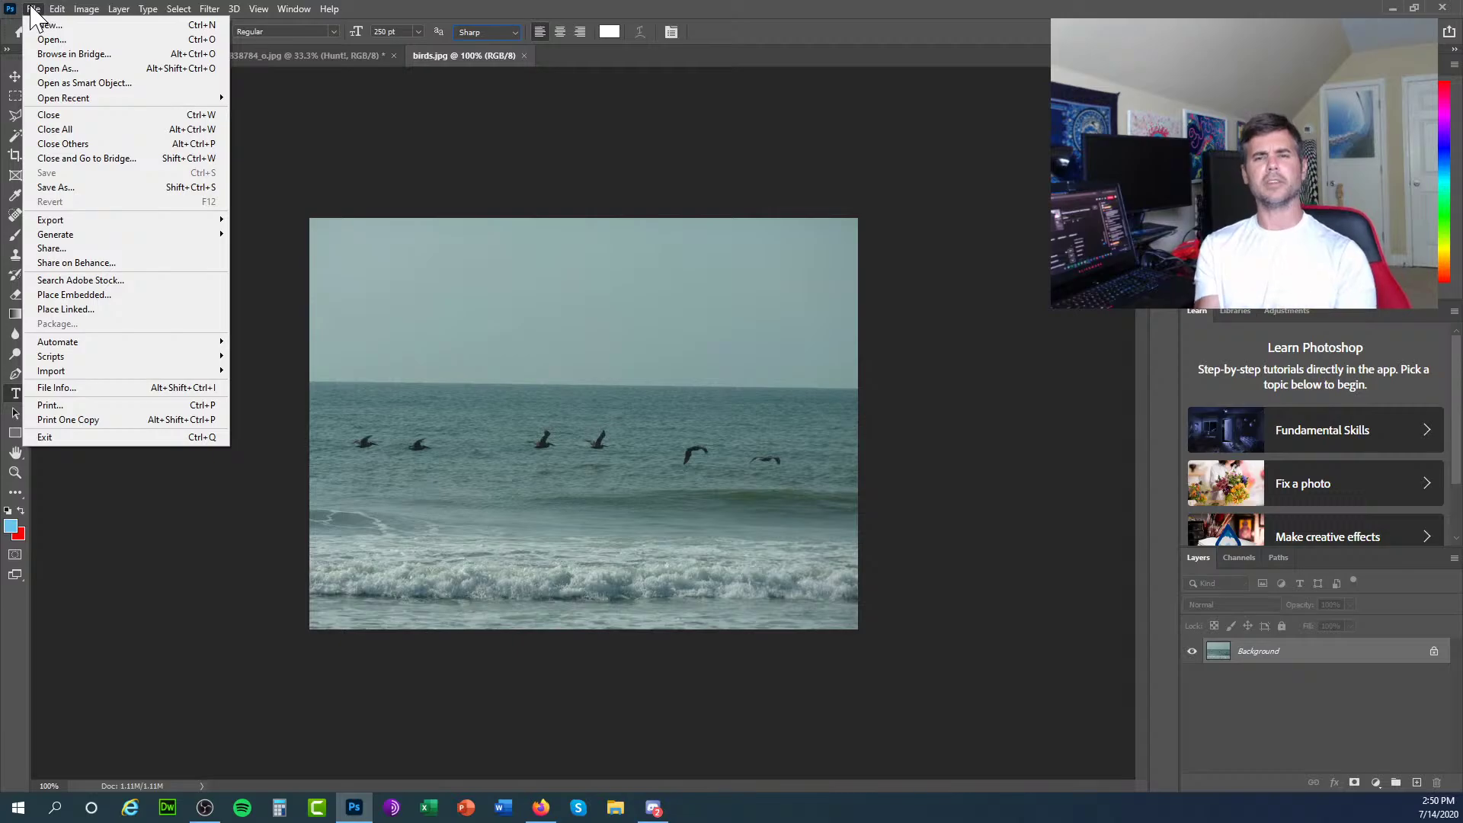
{"action": "left_click", "coordinate": [34, 11]}
{"action": "left_click", "coordinate": [148, 9]}
{"action": "mouse_move", "coordinate": [120, 11]}
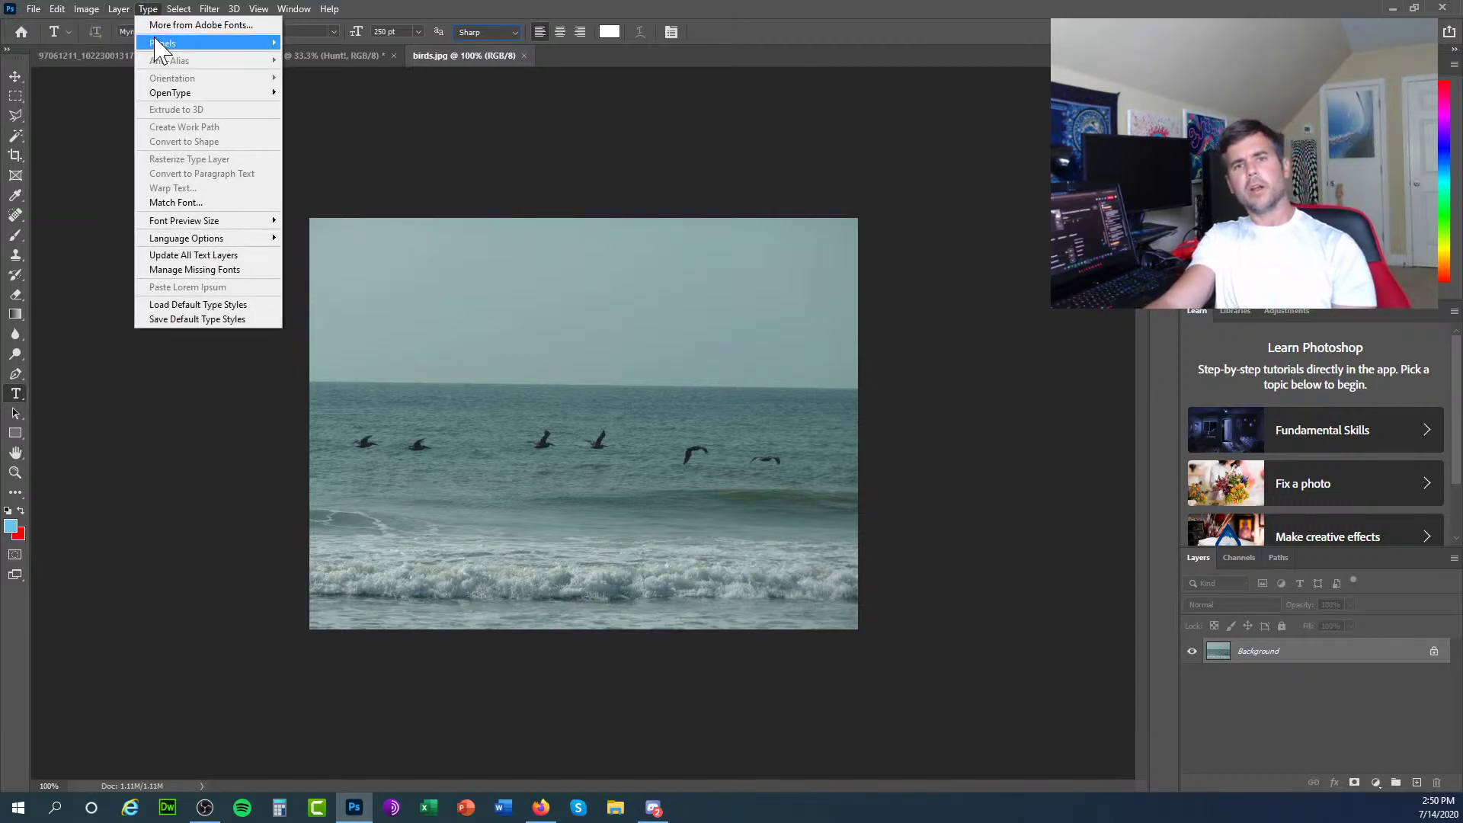
{"action": "mouse_move", "coordinate": [161, 44]}
{"action": "left_click", "coordinate": [150, 10]}
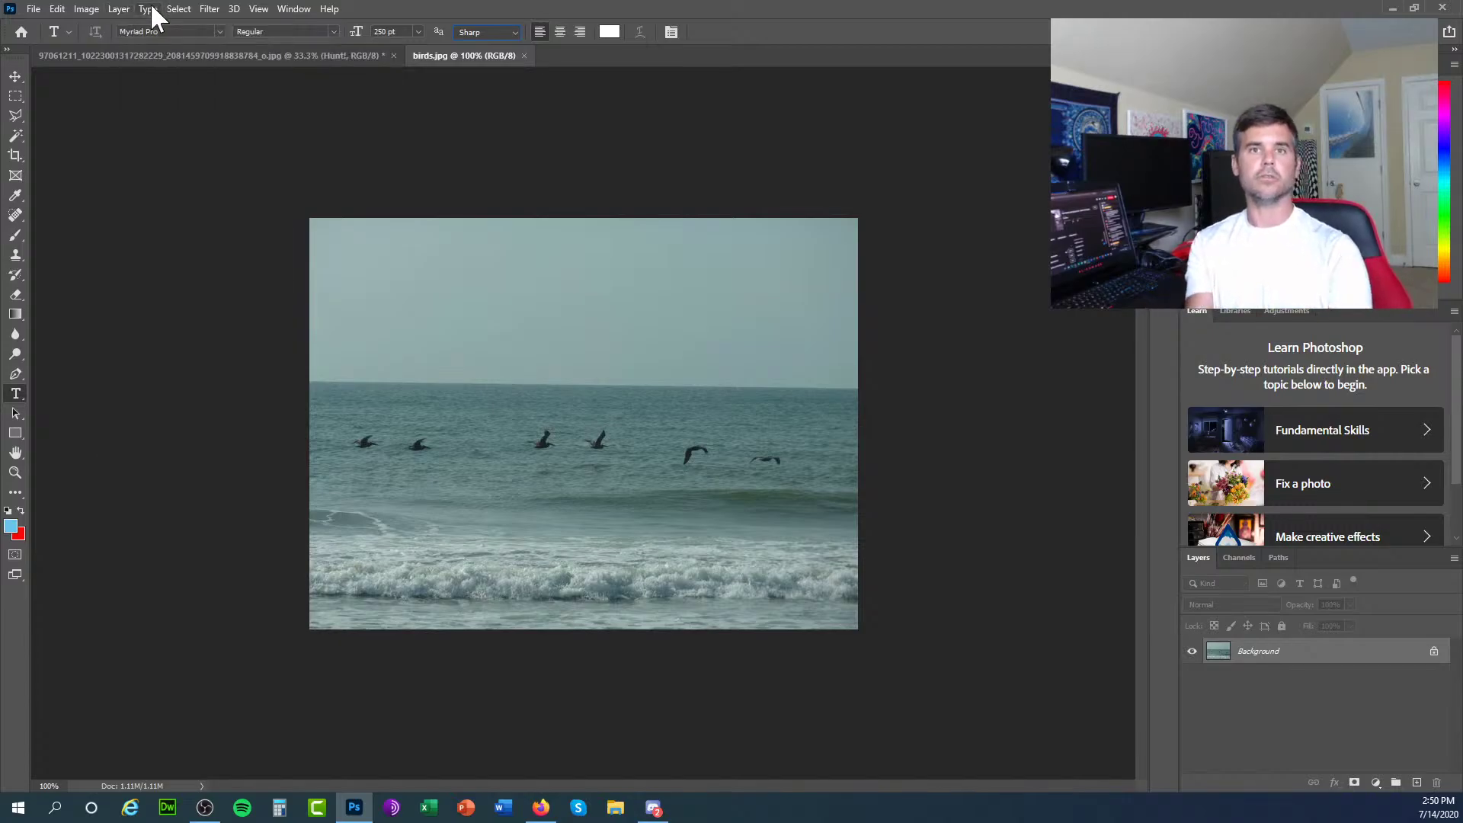
{"action": "left_click", "coordinate": [151, 10]}
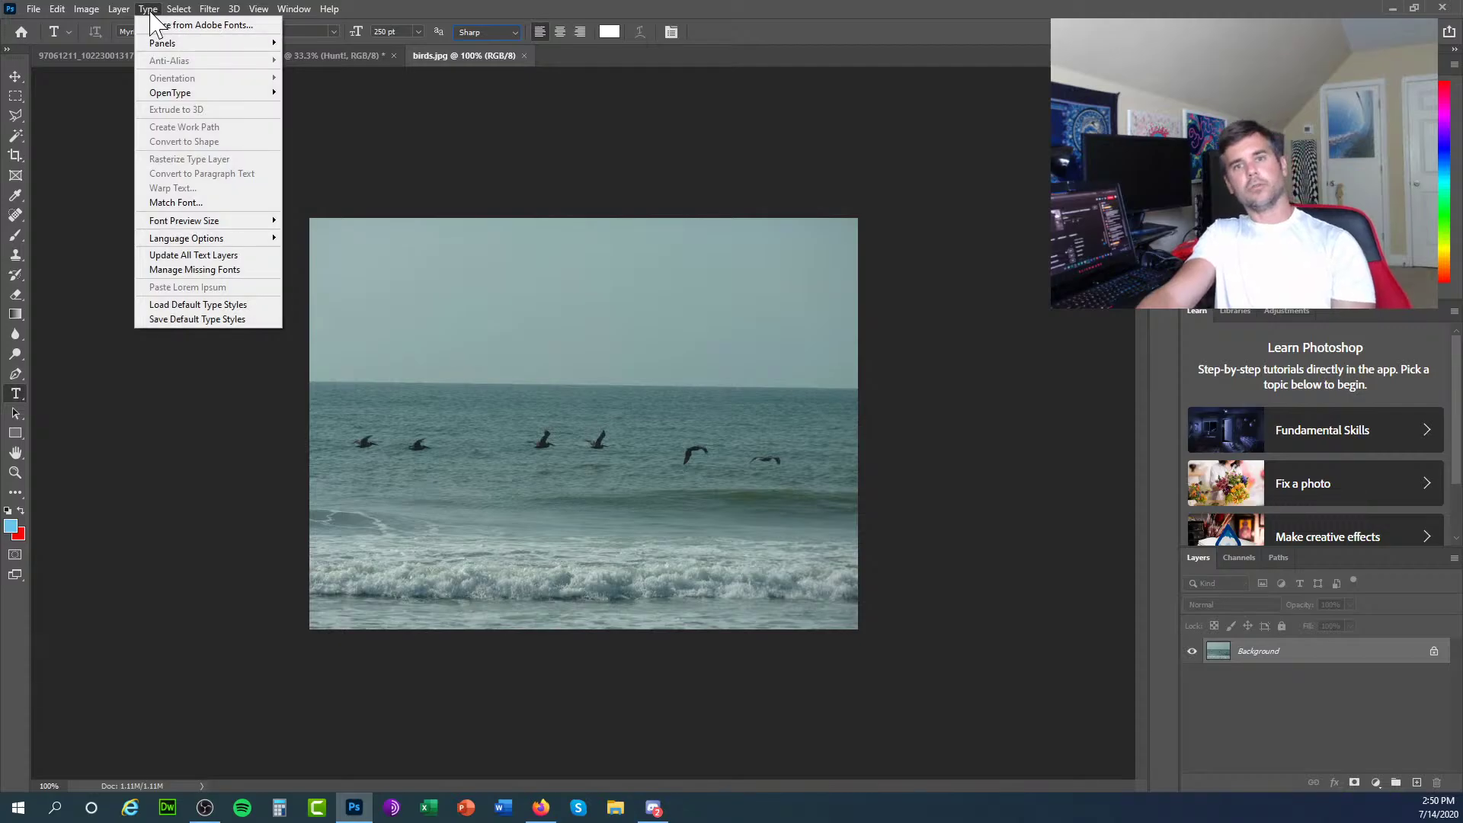
{"action": "left_click", "coordinate": [149, 10]}
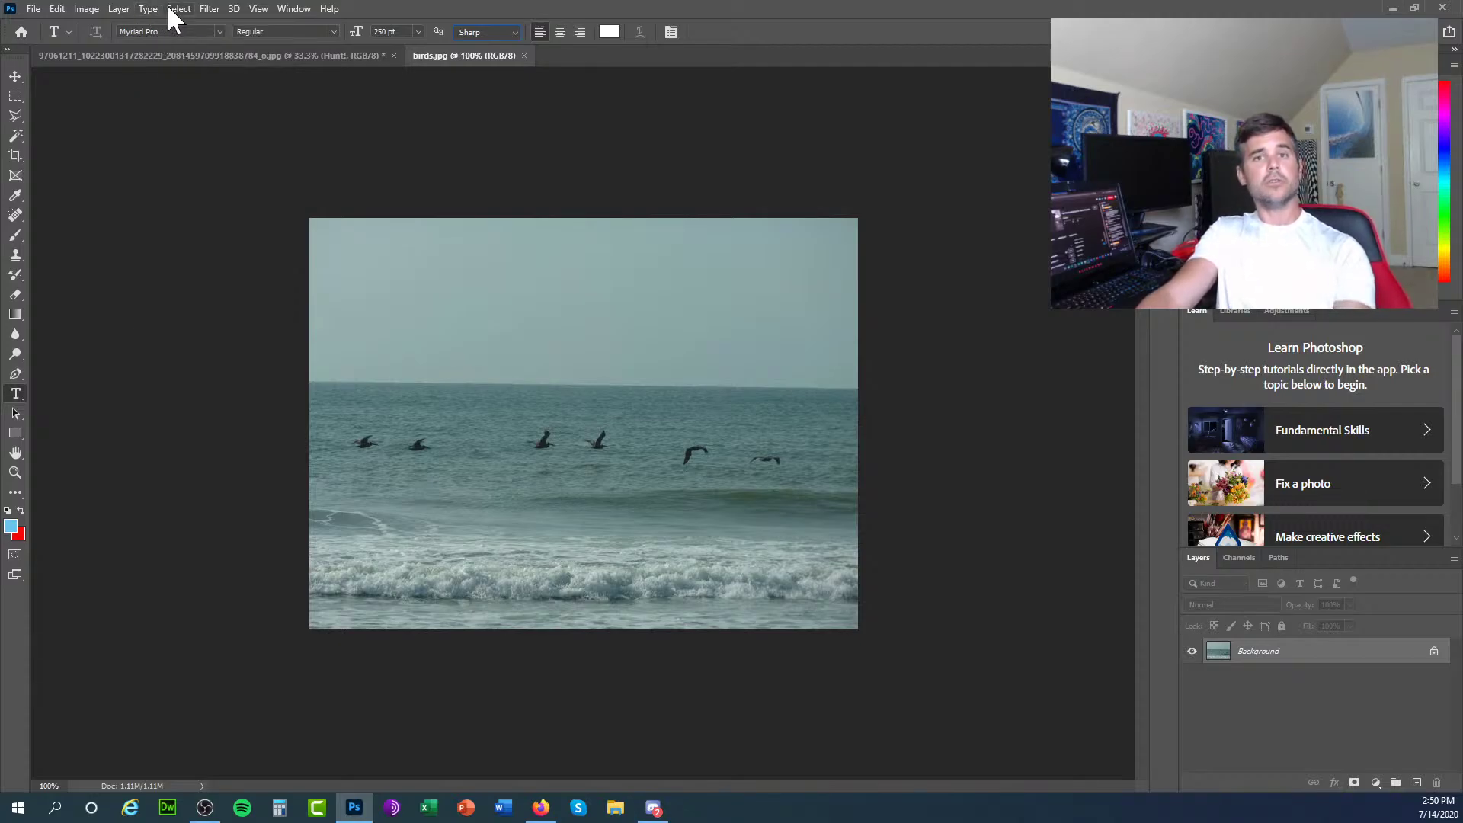
{"action": "left_click", "coordinate": [169, 7]}
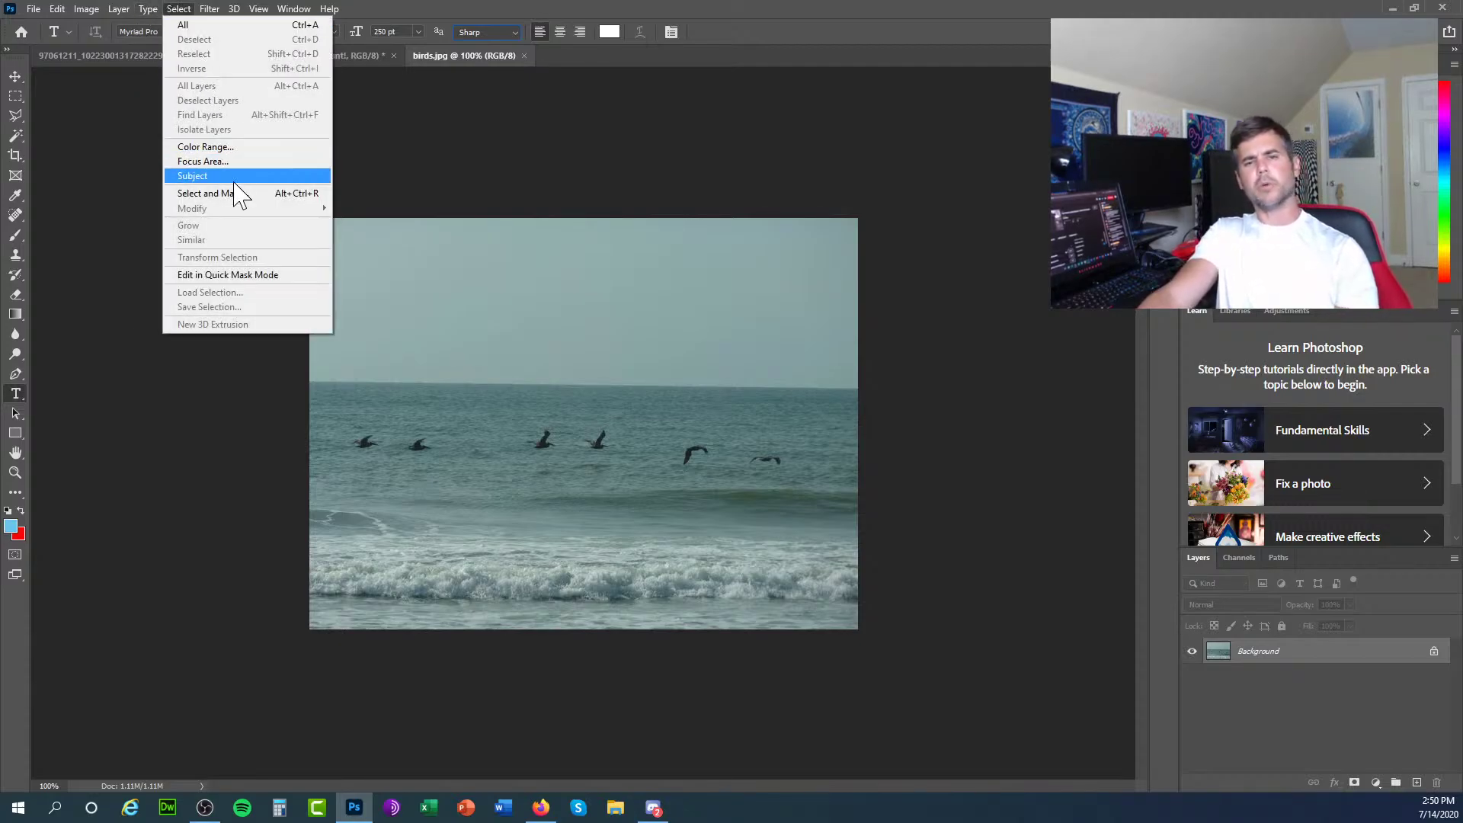
{"action": "left_click", "coordinate": [187, 11]}
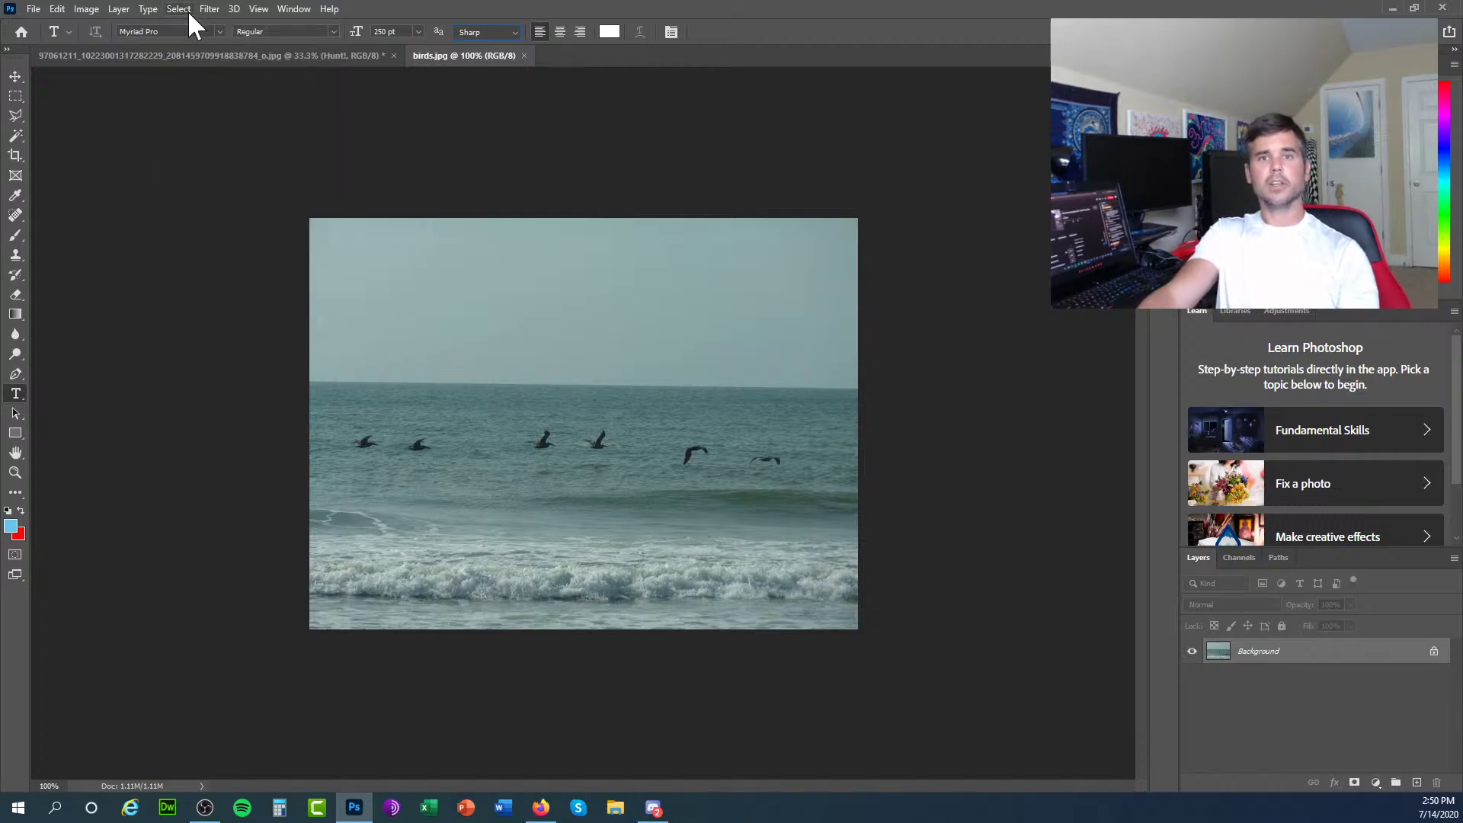
{"action": "left_click", "coordinate": [188, 11]}
{"action": "left_click", "coordinate": [177, 11]}
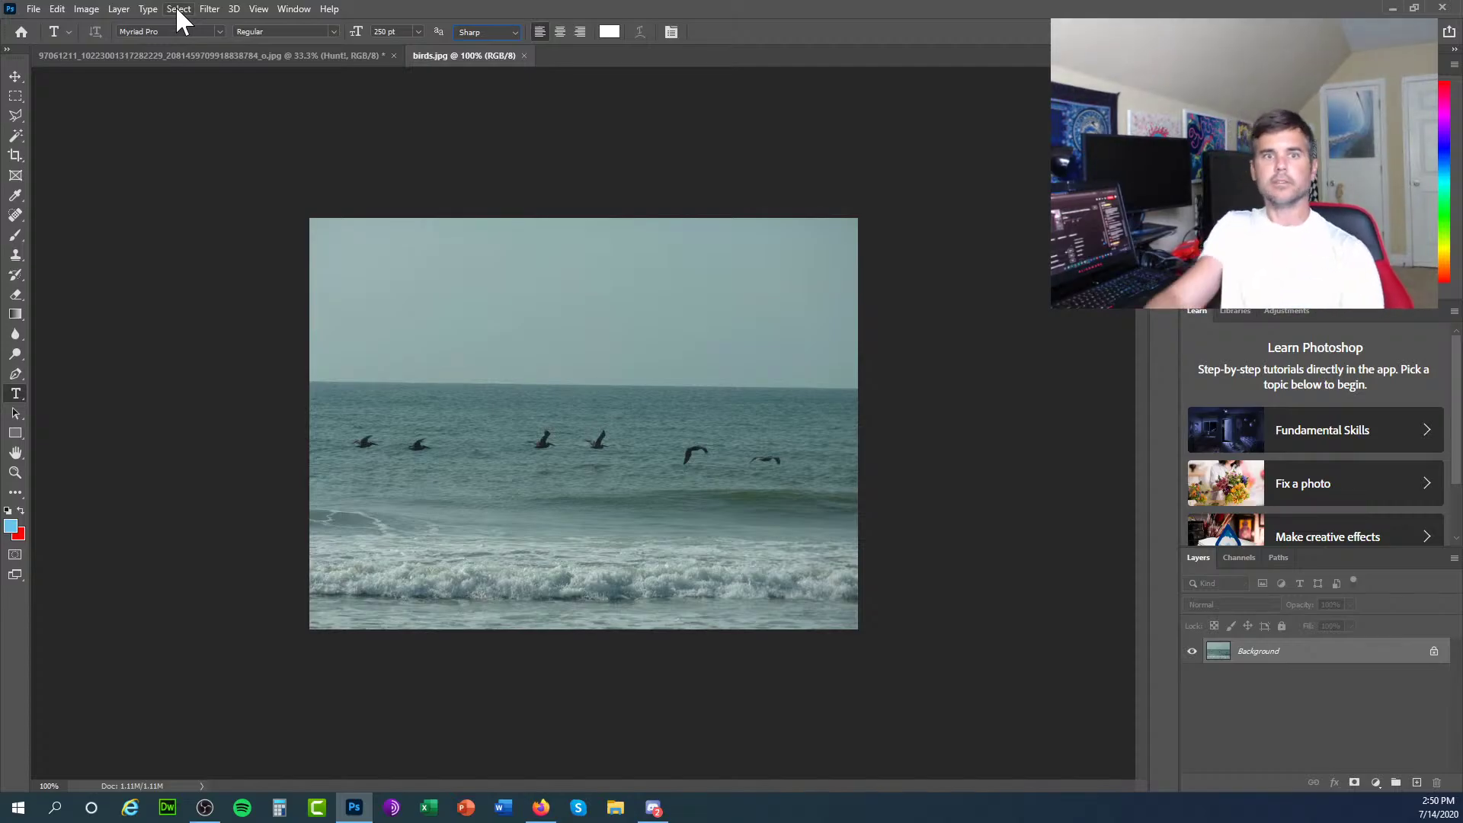
Select the whole birds image and copy it to a new layer, with the Elliptical Marquee as the active tool.
{"action": "left_click_drag", "start_coordinate": [16, 97], "coordinate": [52, 112]}
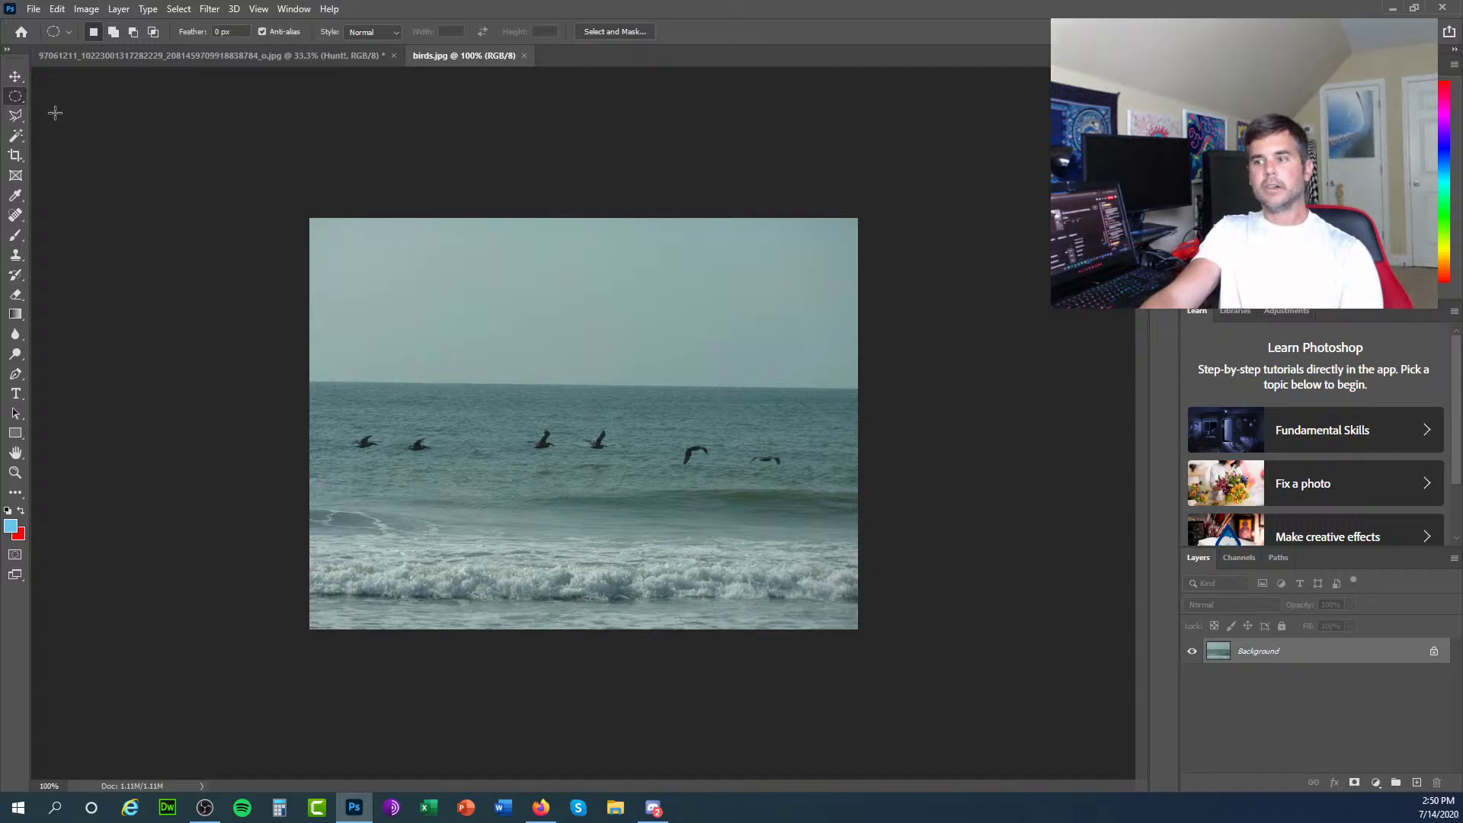
{"action": "left_click", "coordinate": [176, 8]}
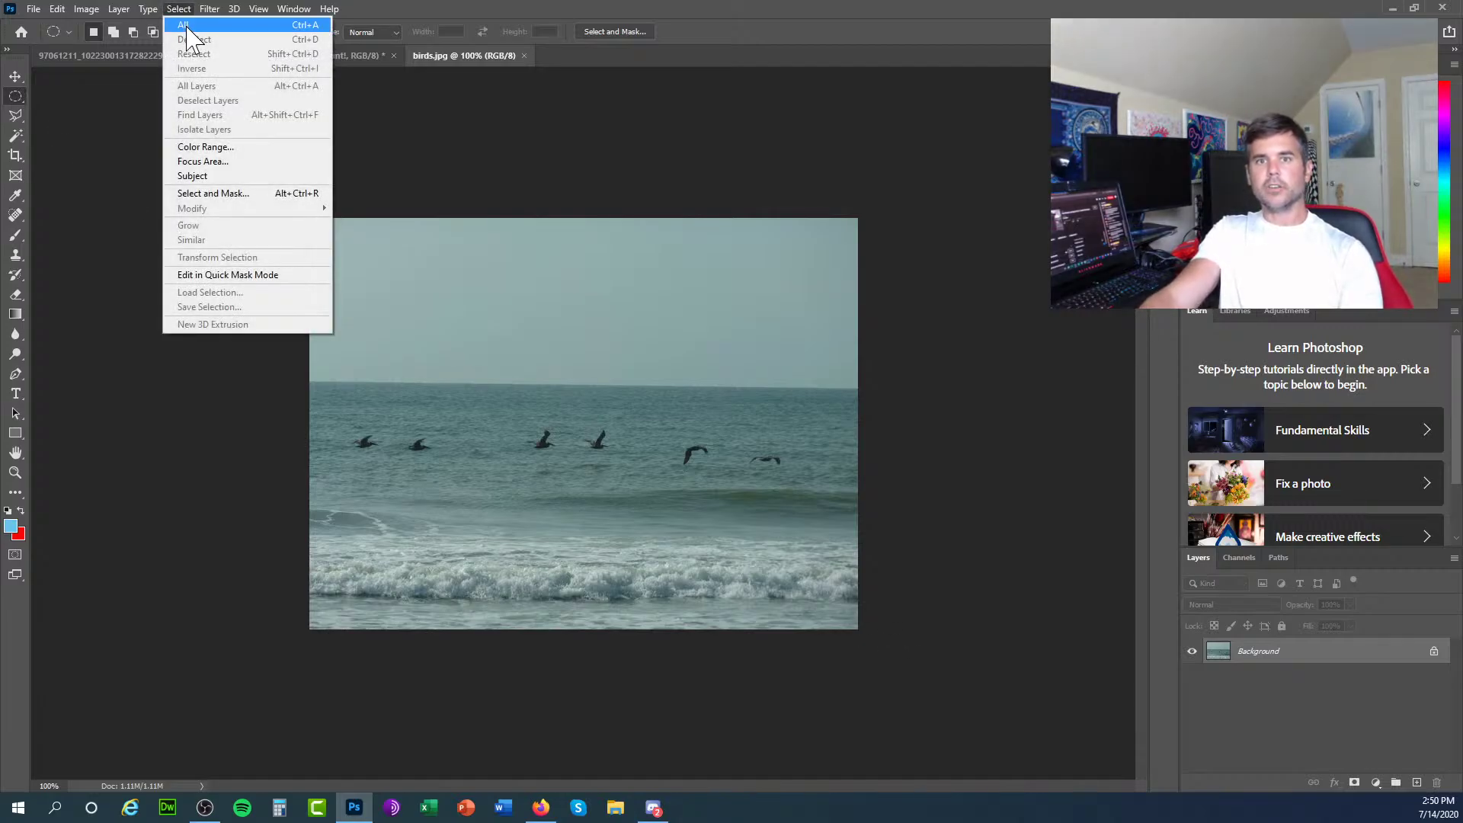
{"action": "left_click", "coordinate": [187, 25]}
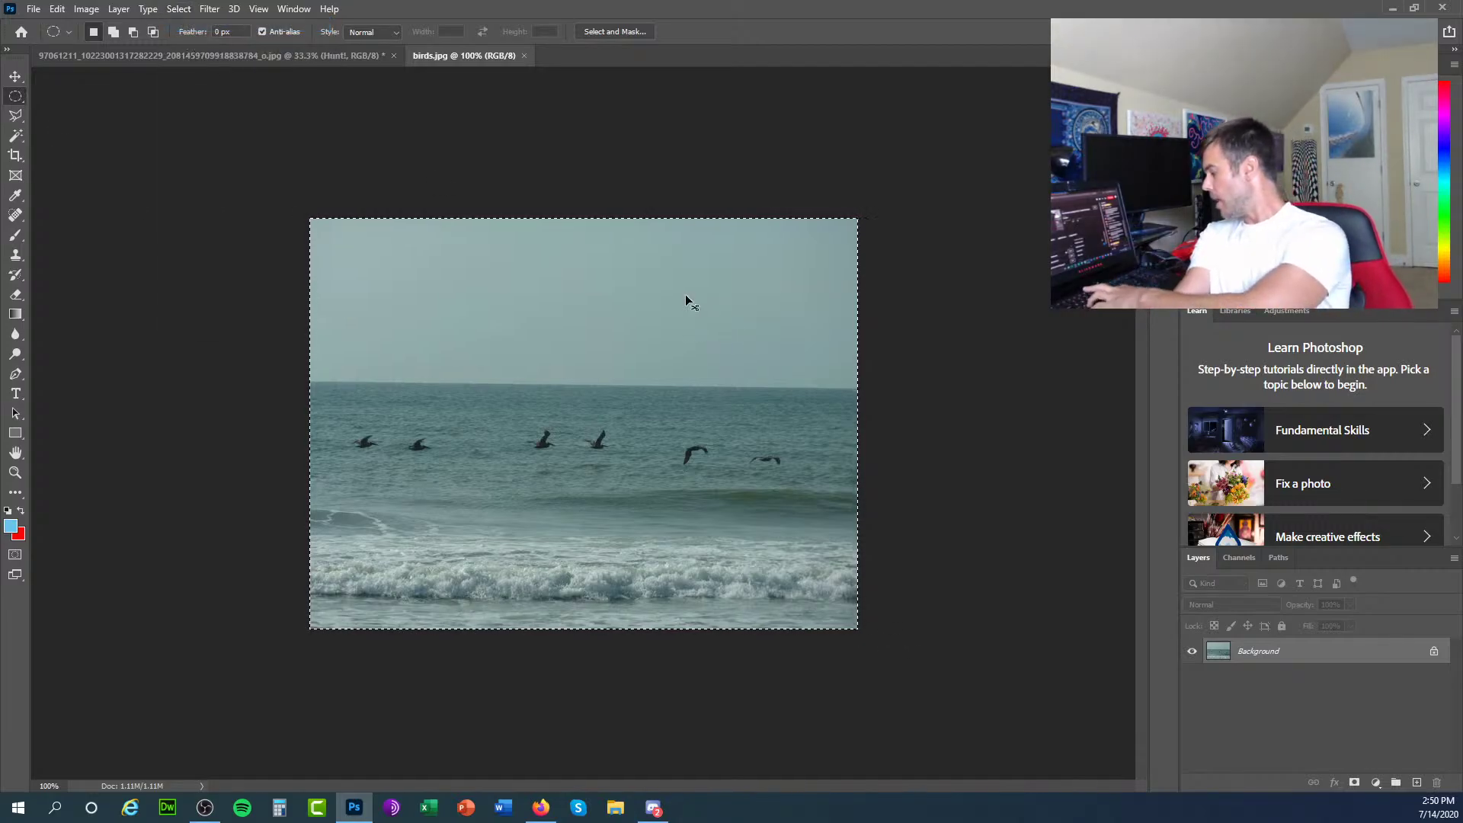
{"action": "key", "text": "ctrl+j"}
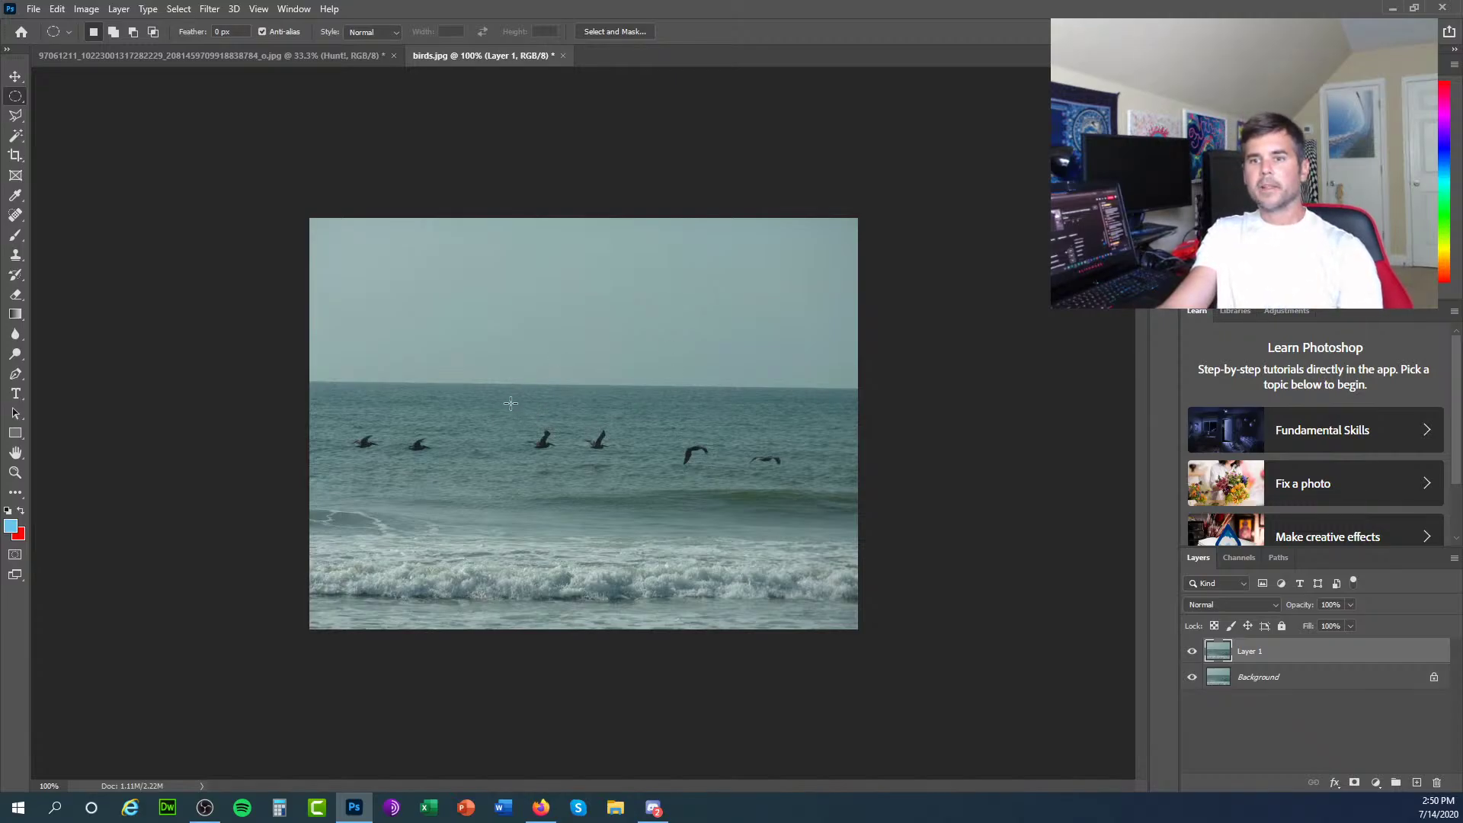
Draw a roughly circular selection around the two middle birds and hide the Background layer.
{"action": "left_click_drag", "start_coordinate": [511, 403], "coordinate": [649, 526]}
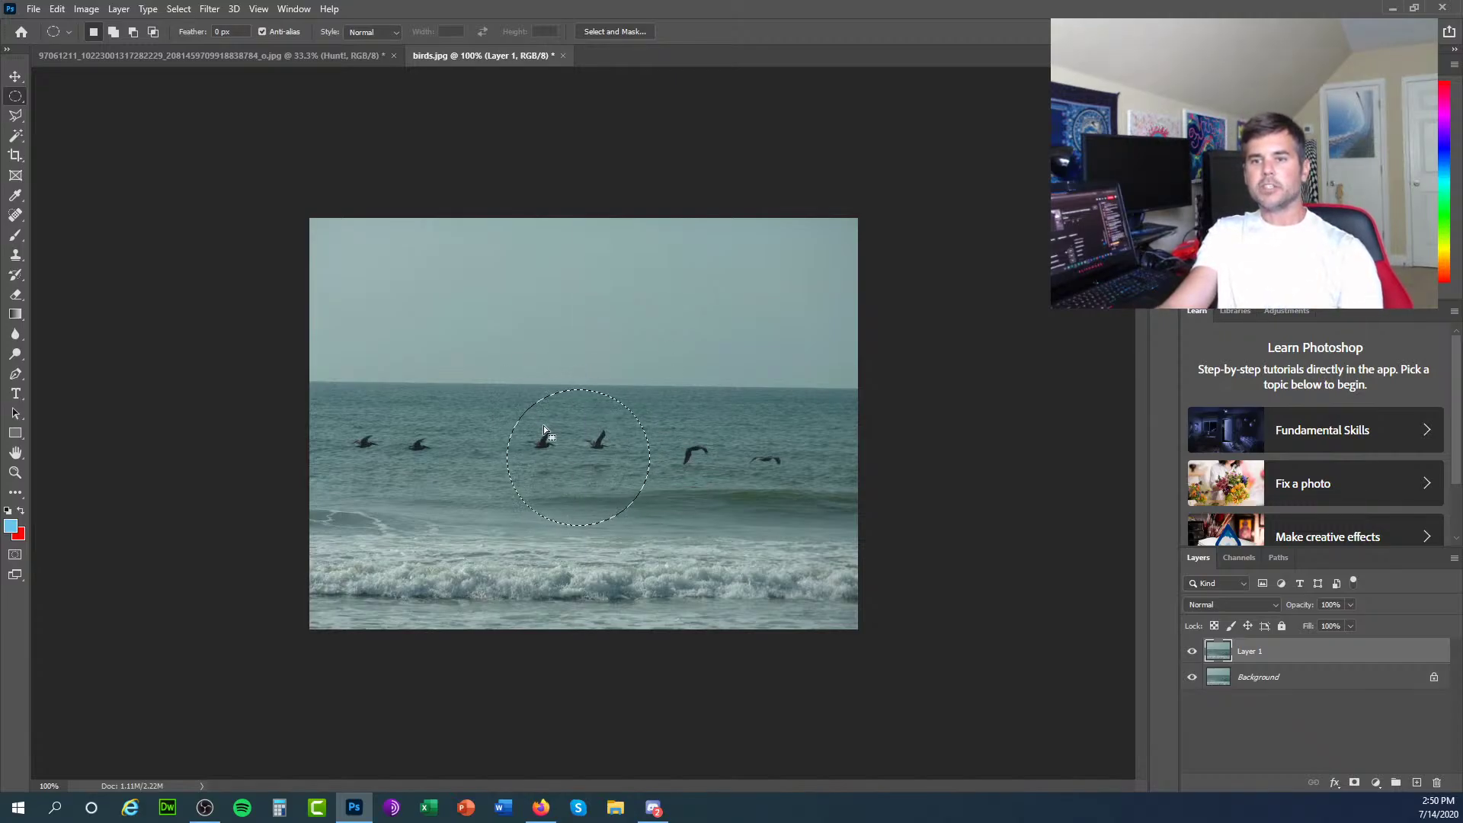
{"action": "left_click", "coordinate": [1192, 676]}
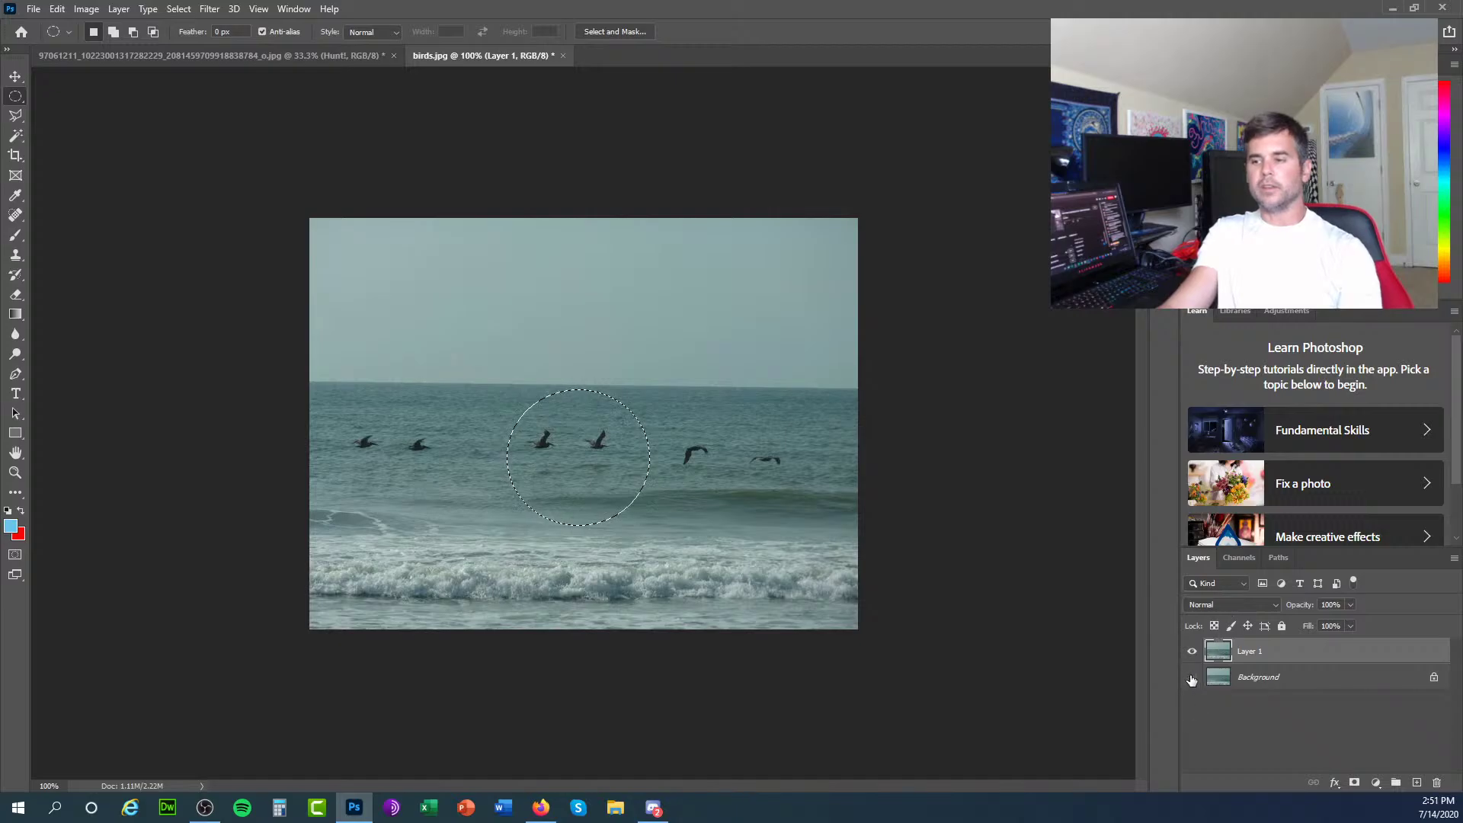
Feather the circular selection by 15 pixels, and try deleting its contents from Layer 1, undoing the deletion.
{"action": "left_click", "coordinate": [178, 9]}
{"action": "mouse_move", "coordinate": [312, 208]}
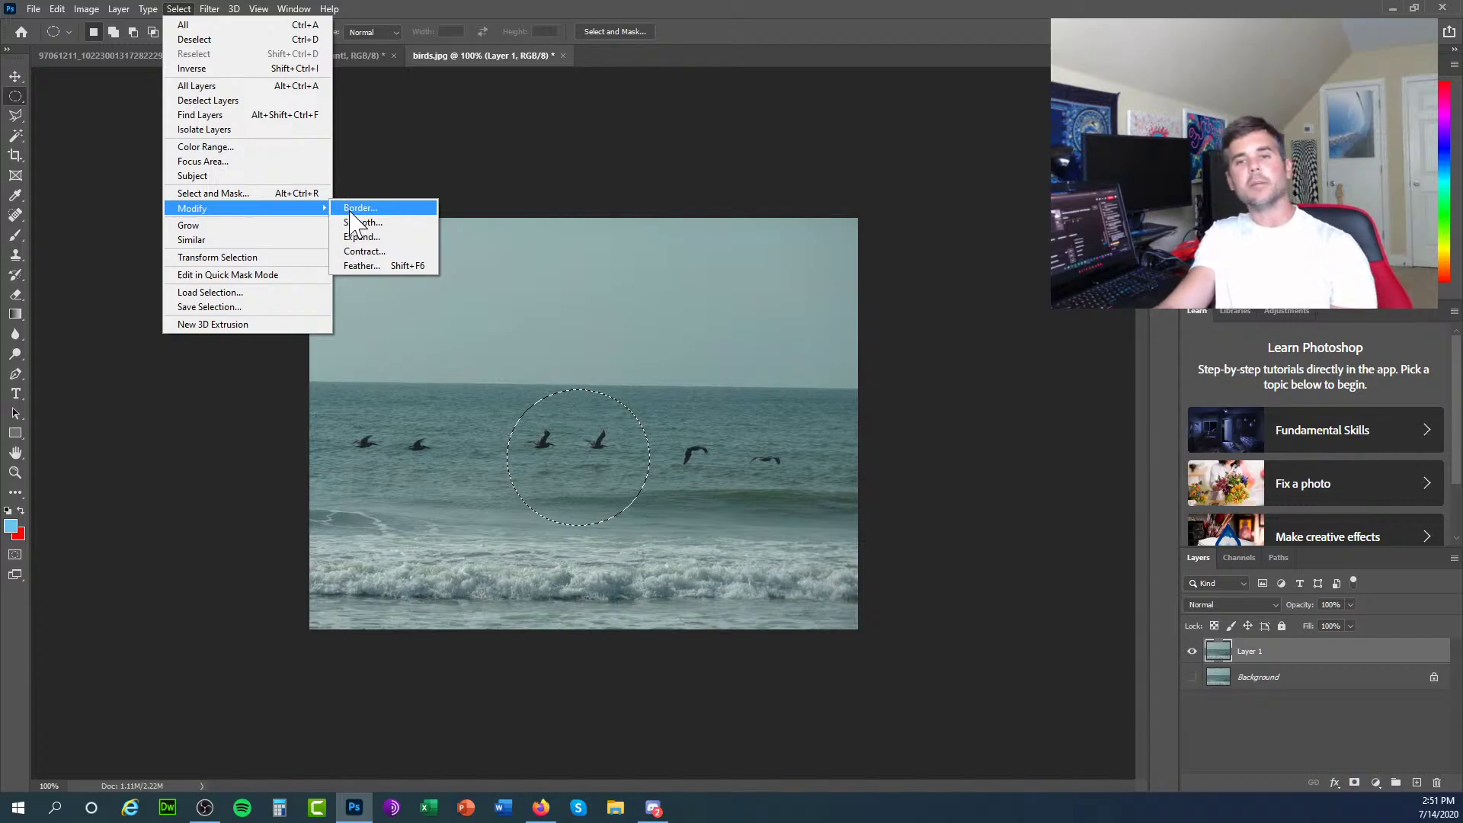
{"action": "left_click", "coordinate": [361, 266]}
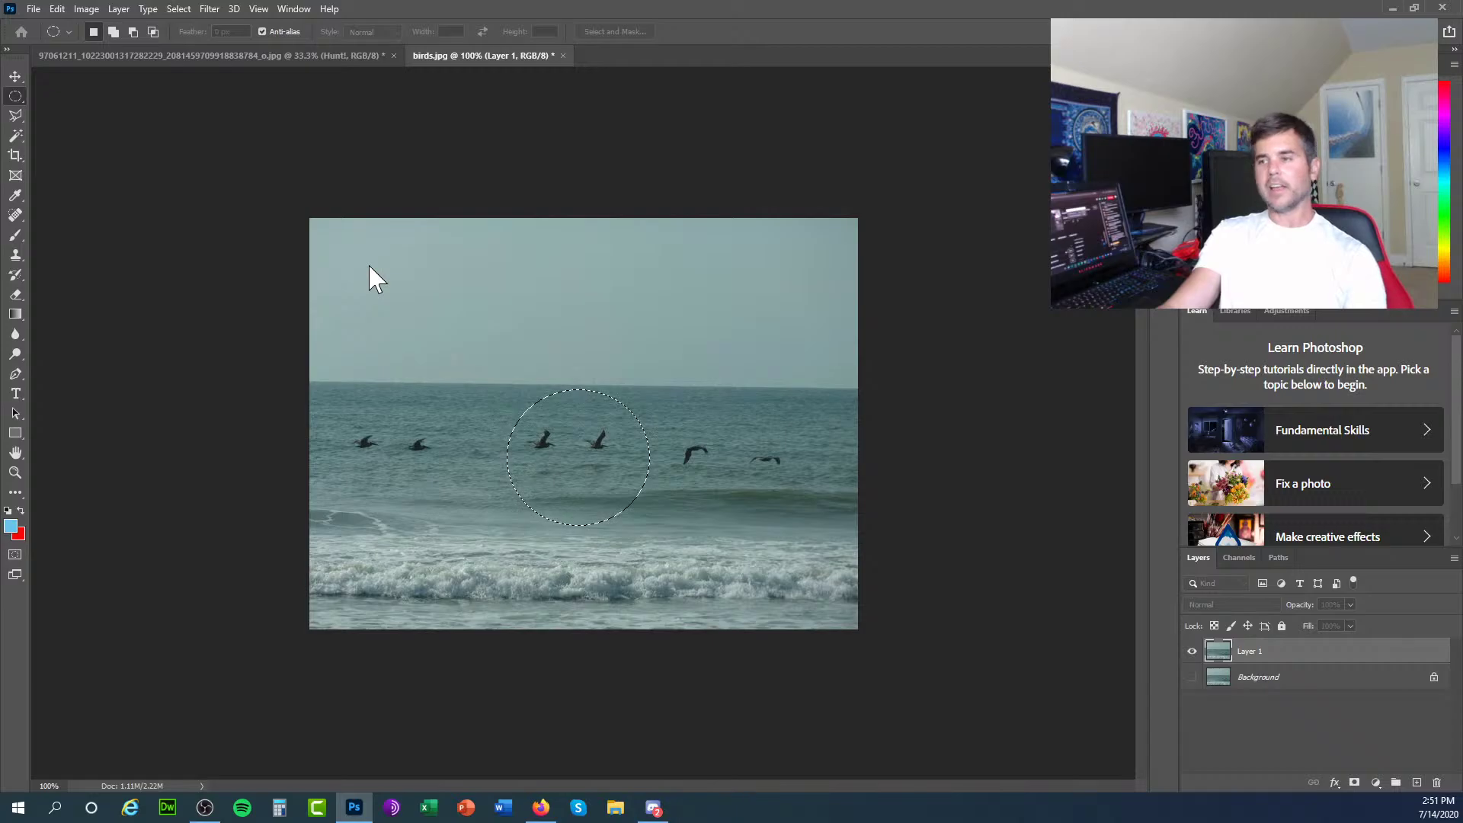
{"action": "left_click_drag", "start_coordinate": [817, 421], "coordinate": [279, 405]}
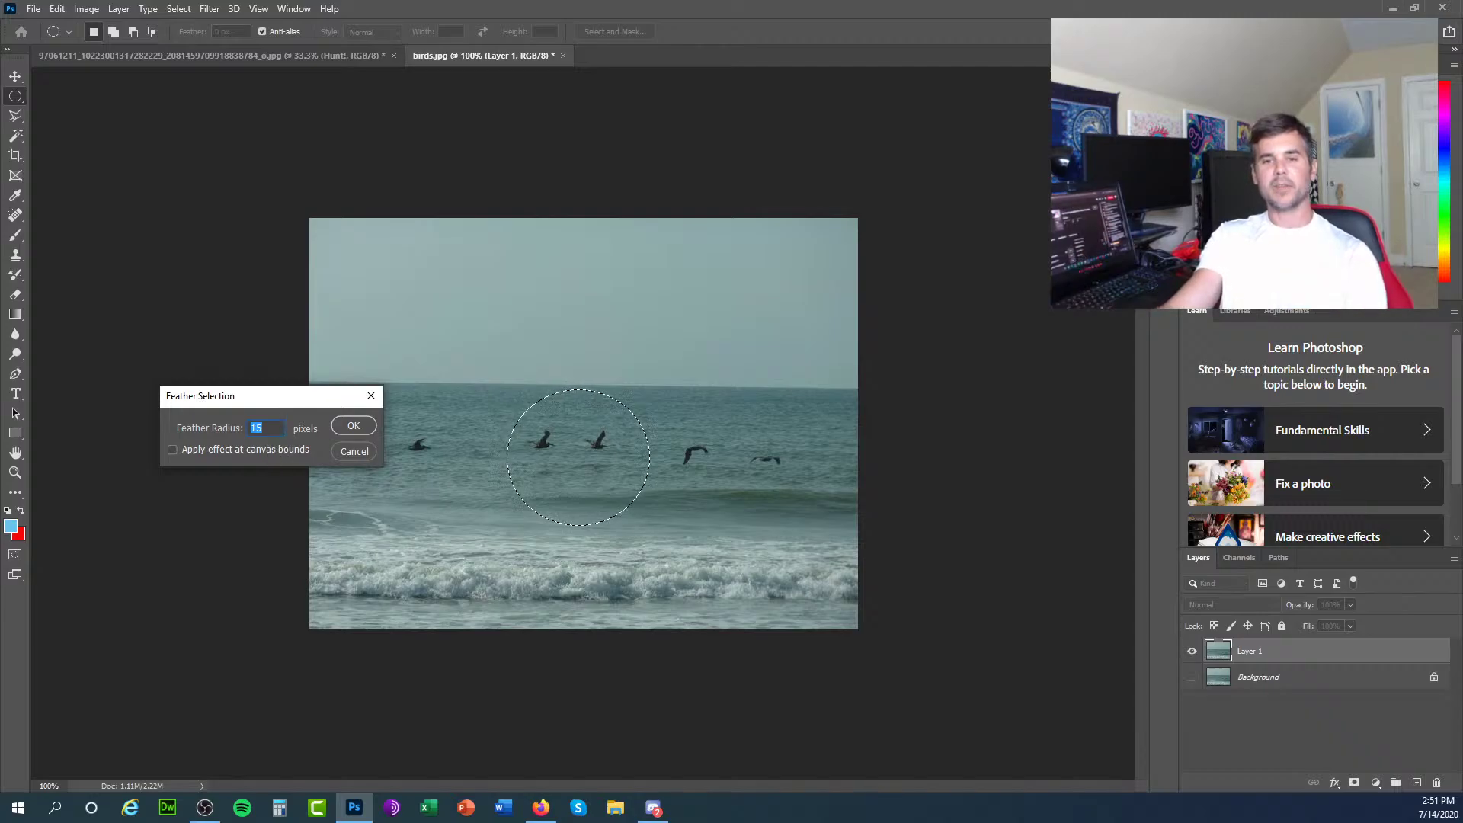
{"action": "left_click", "coordinate": [342, 429]}
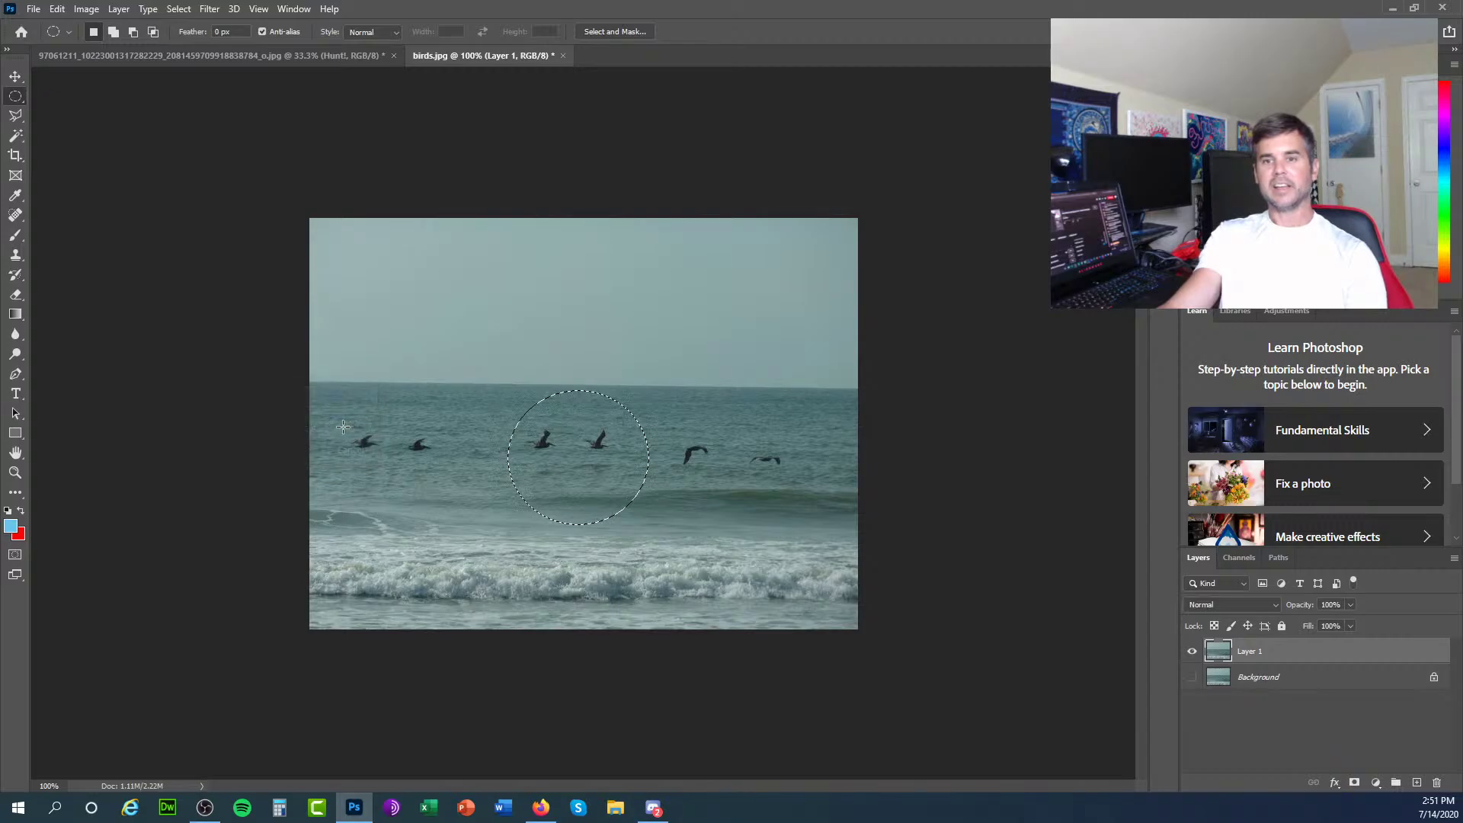
{"action": "key", "text": "Delete"}
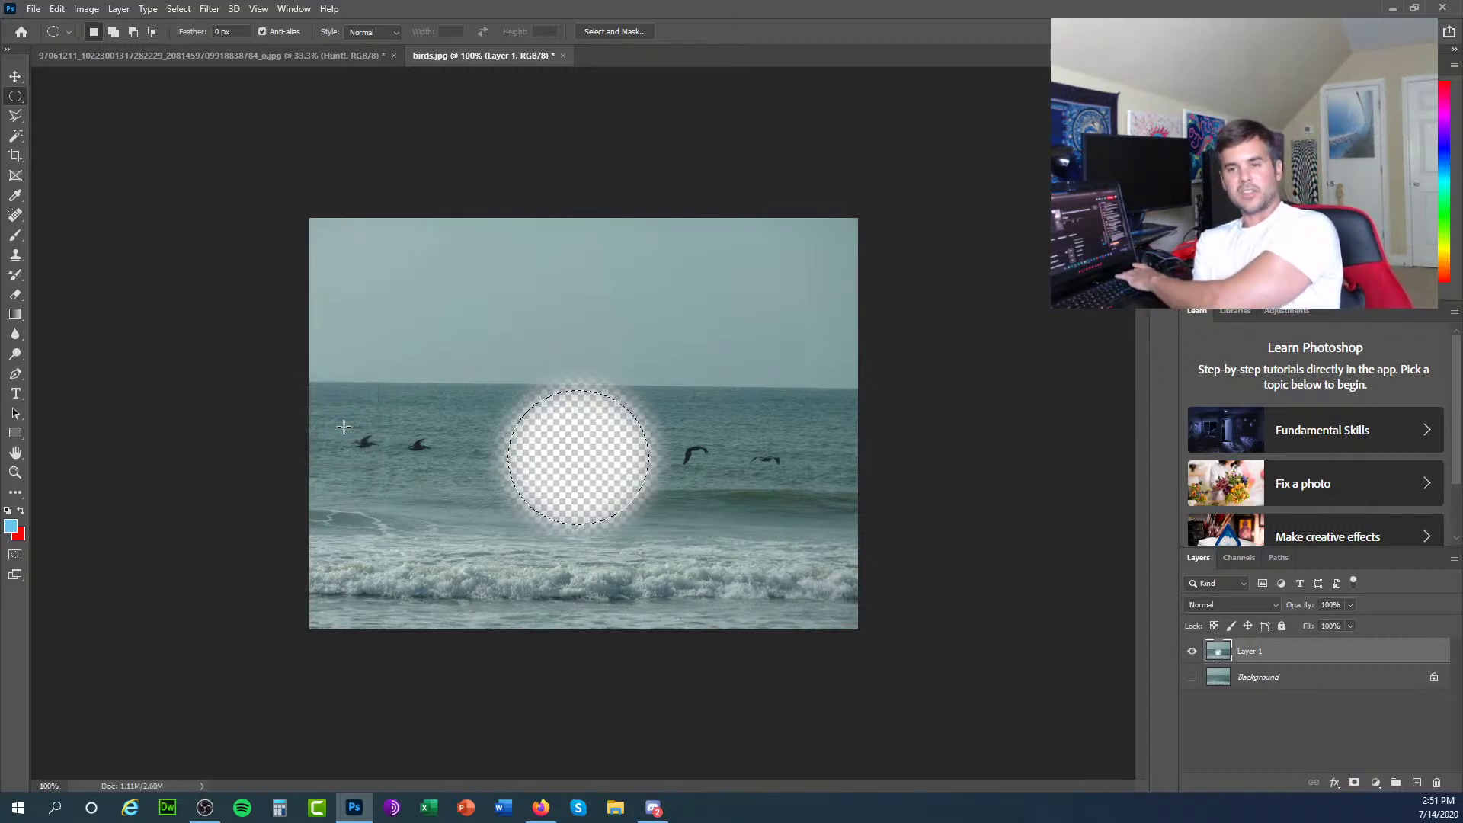
{"action": "key", "text": "ctrl+z"}
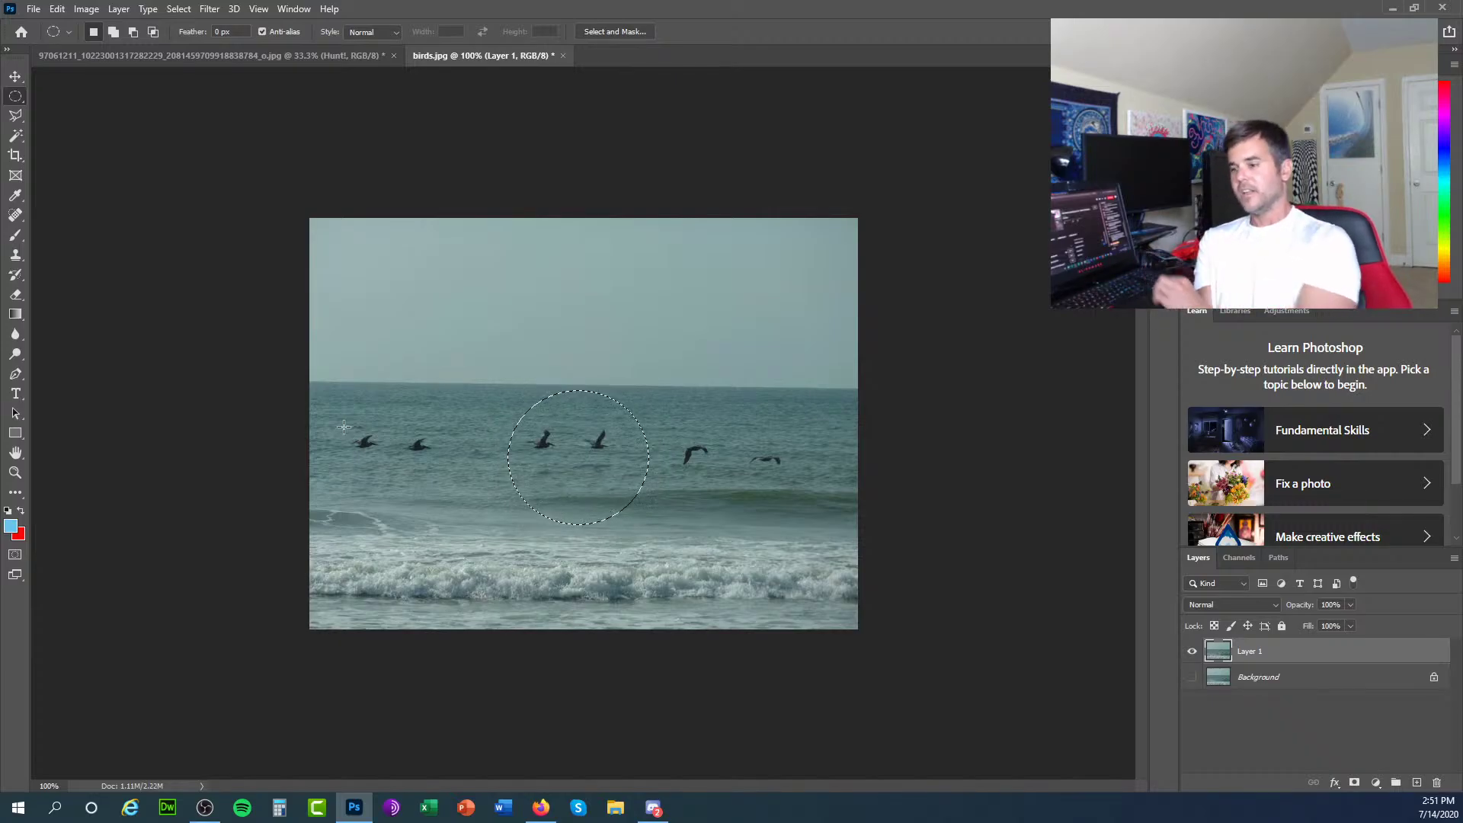
Invert the feathered selection, try deleting everything outside the circle, undo the deletion and deselect.
{"action": "left_click", "coordinate": [177, 9]}
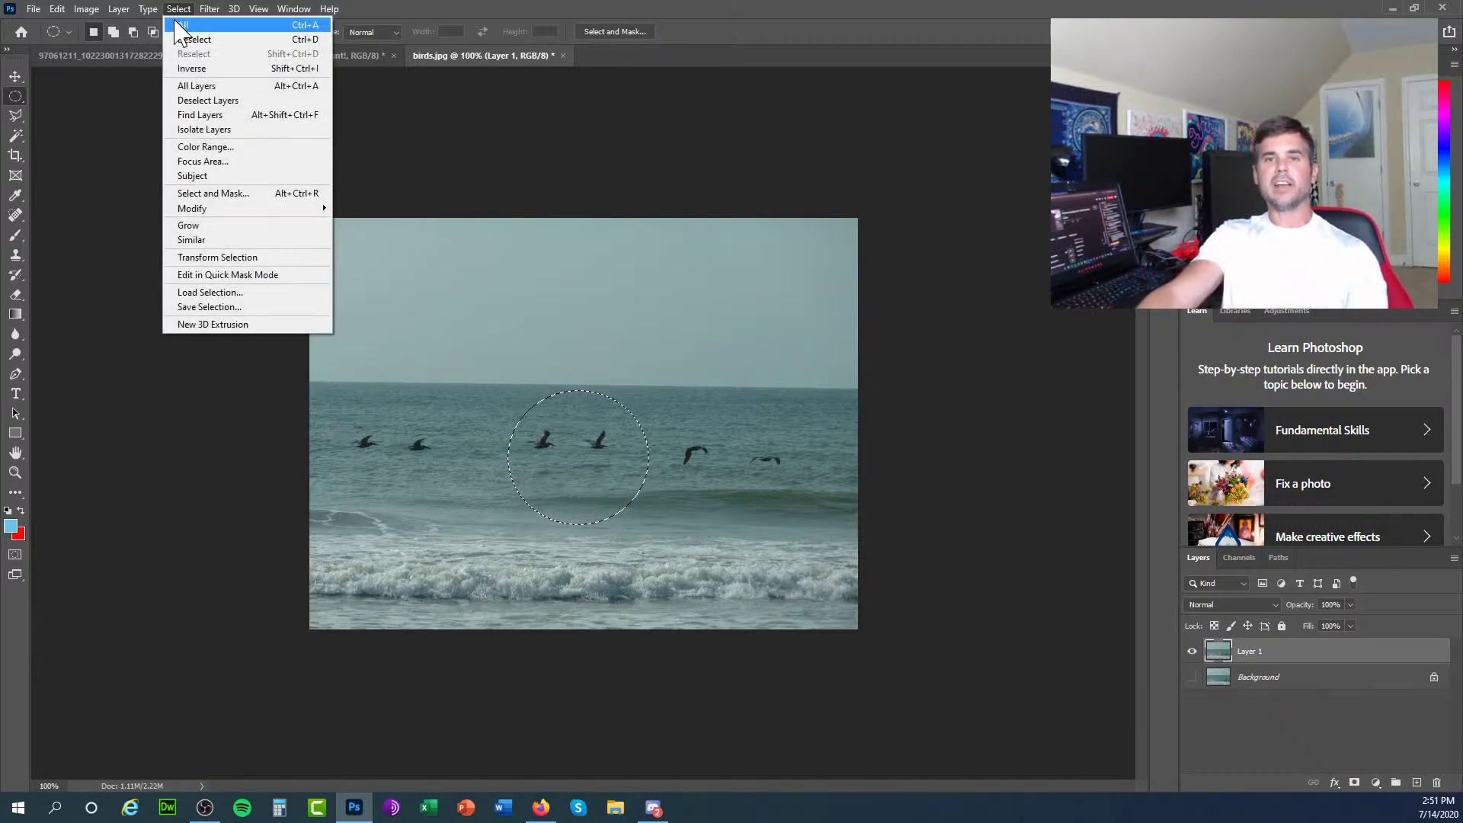
{"action": "left_click", "coordinate": [191, 68]}
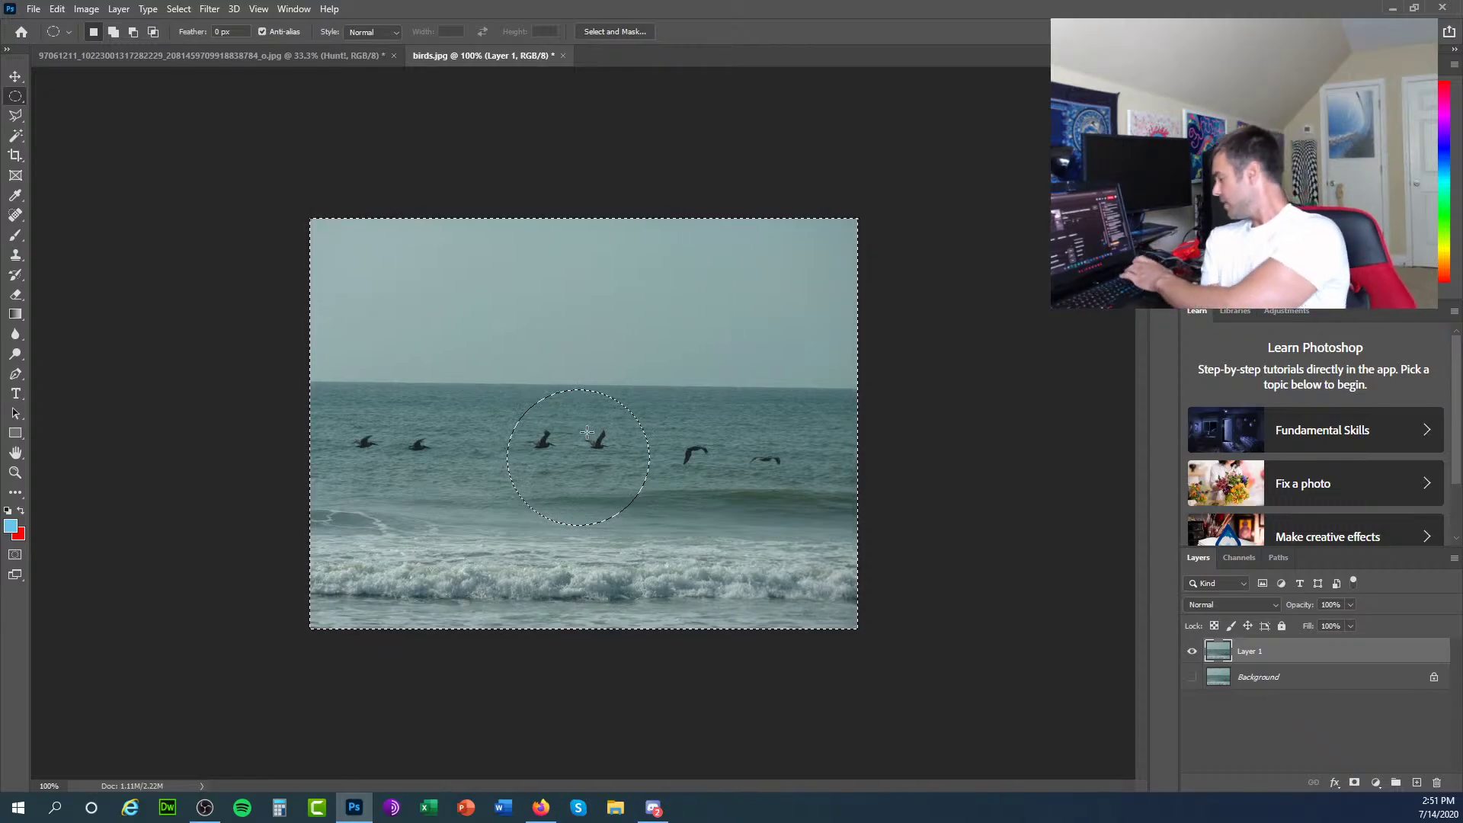
{"action": "key", "text": "Delete"}
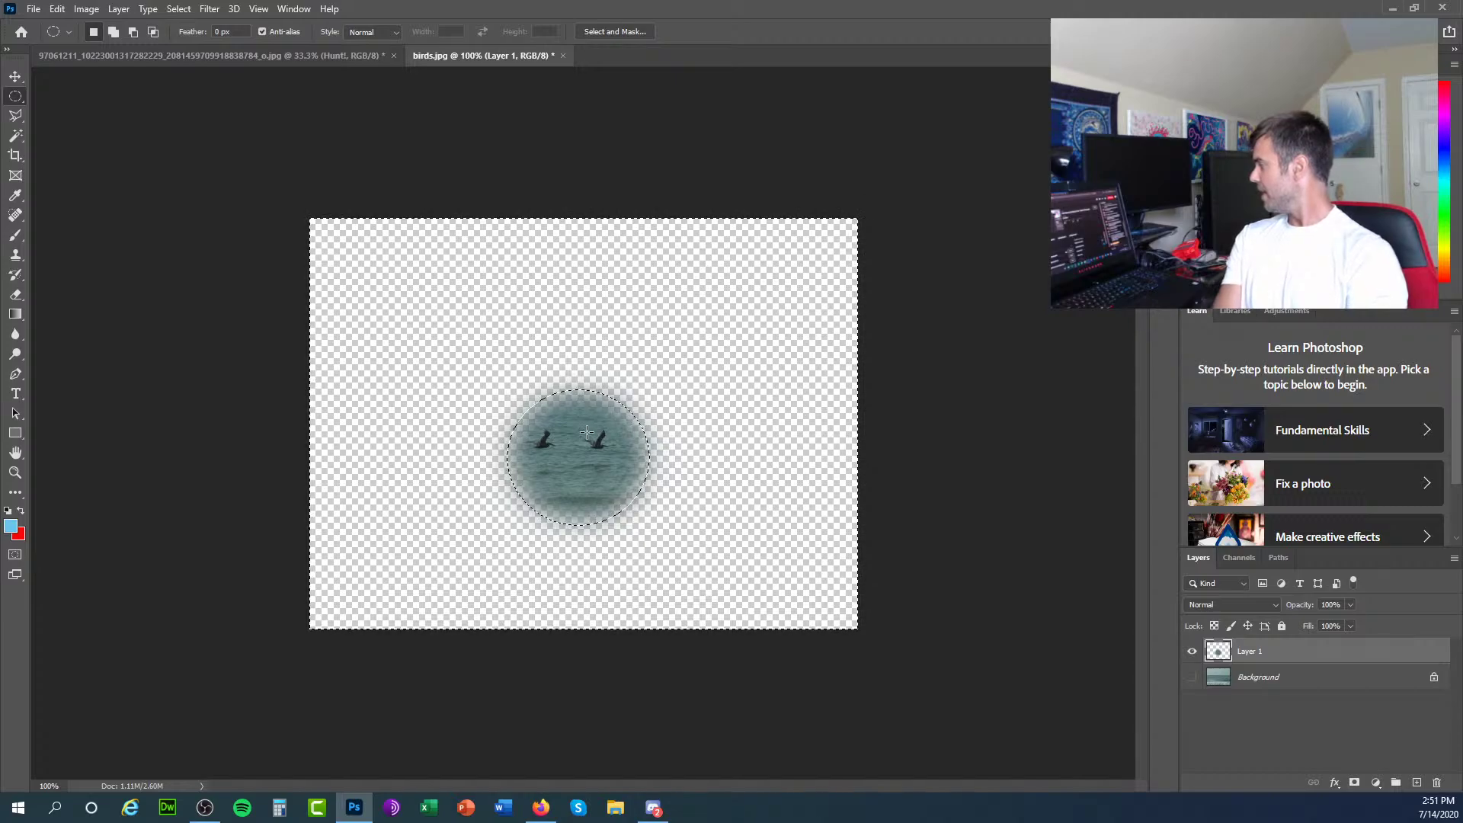
{"action": "key", "text": "ctrl+z"}
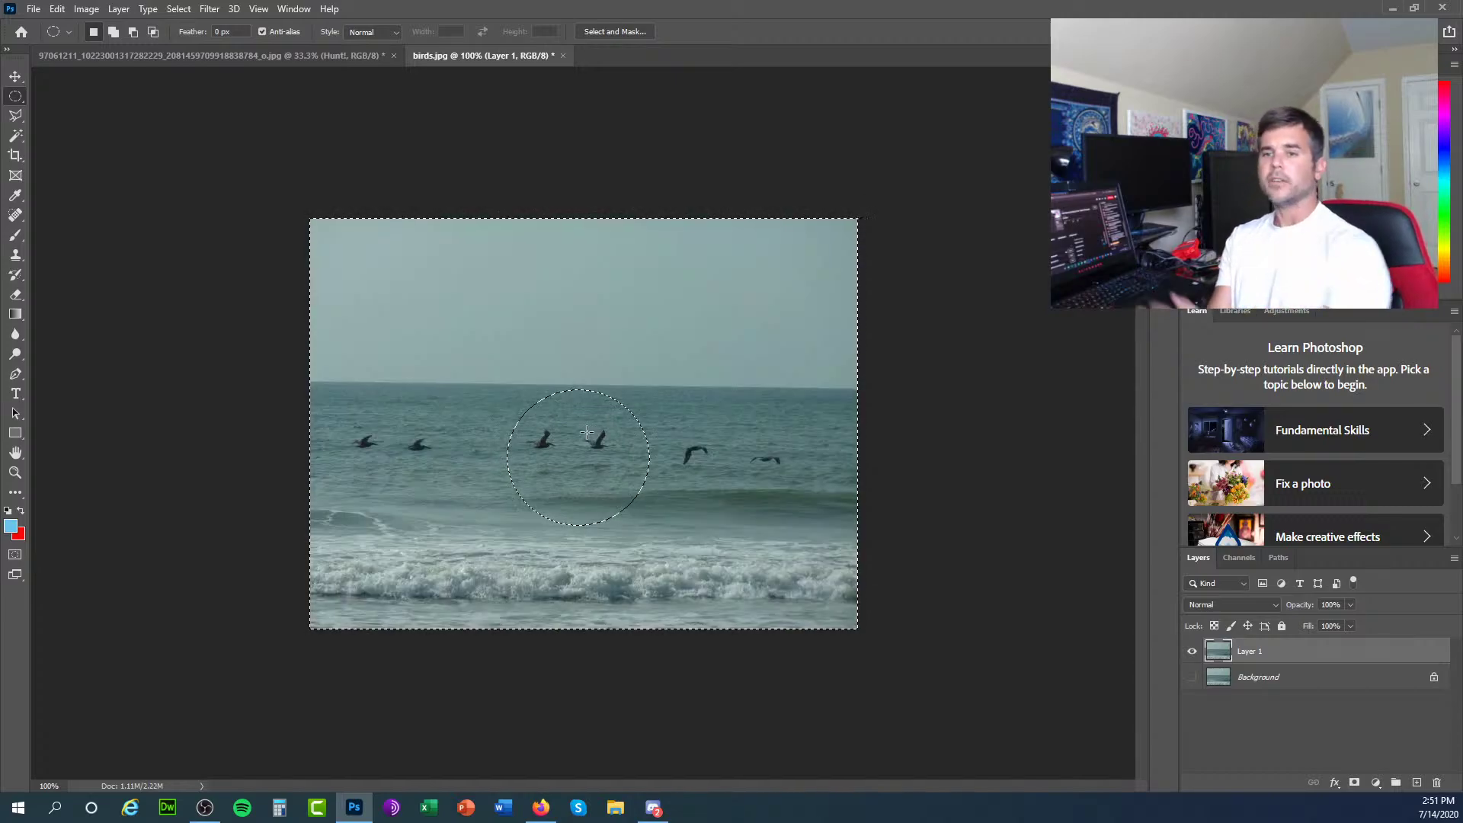
{"action": "key", "text": "ctrl+d"}
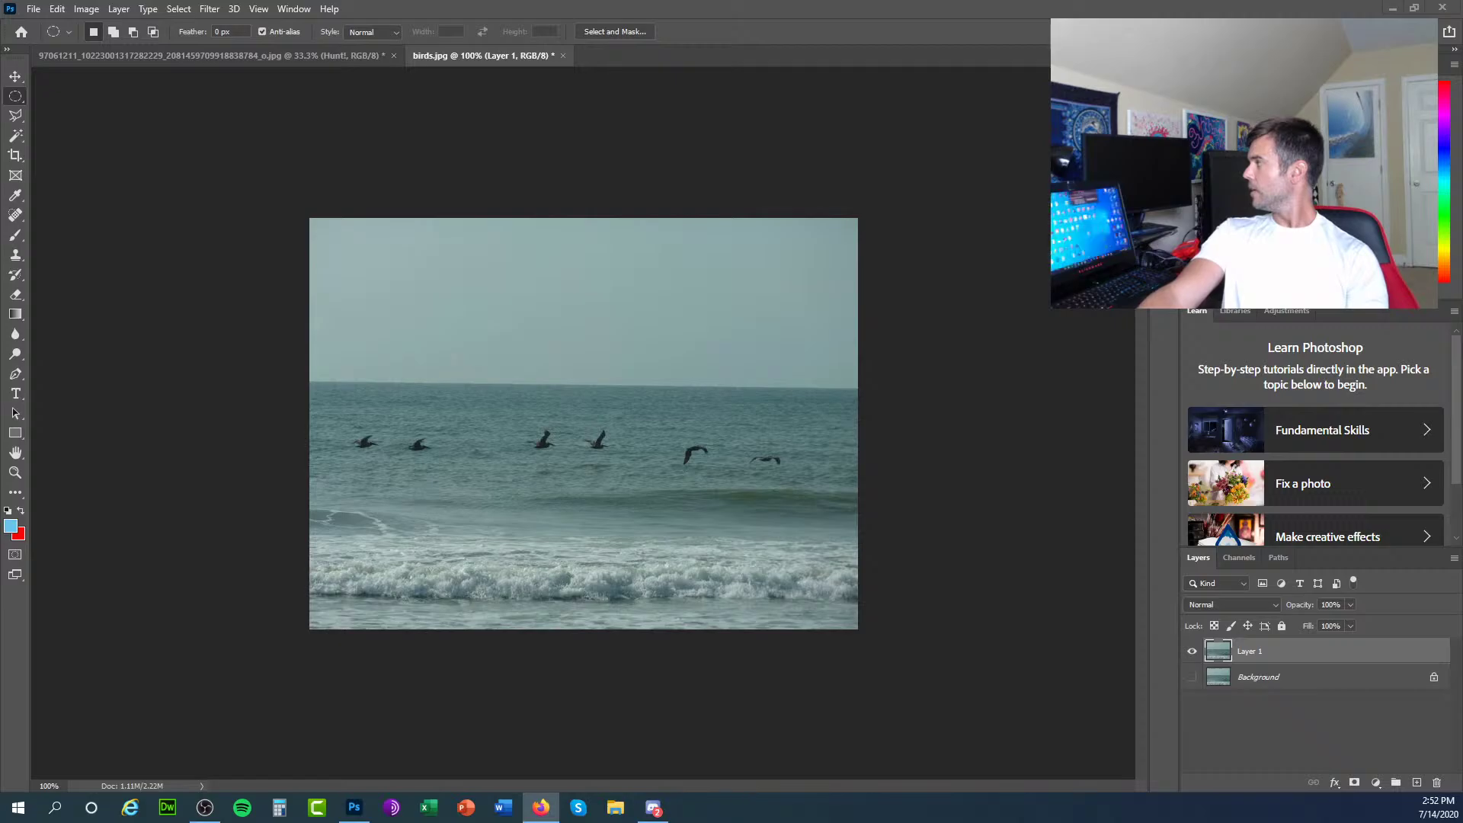
Switch to Firefox, search for "test my webpage on monitors" and open the whatismyscreenresolution.net multi-screen-test result.
{"action": "left_click", "coordinate": [540, 807]}
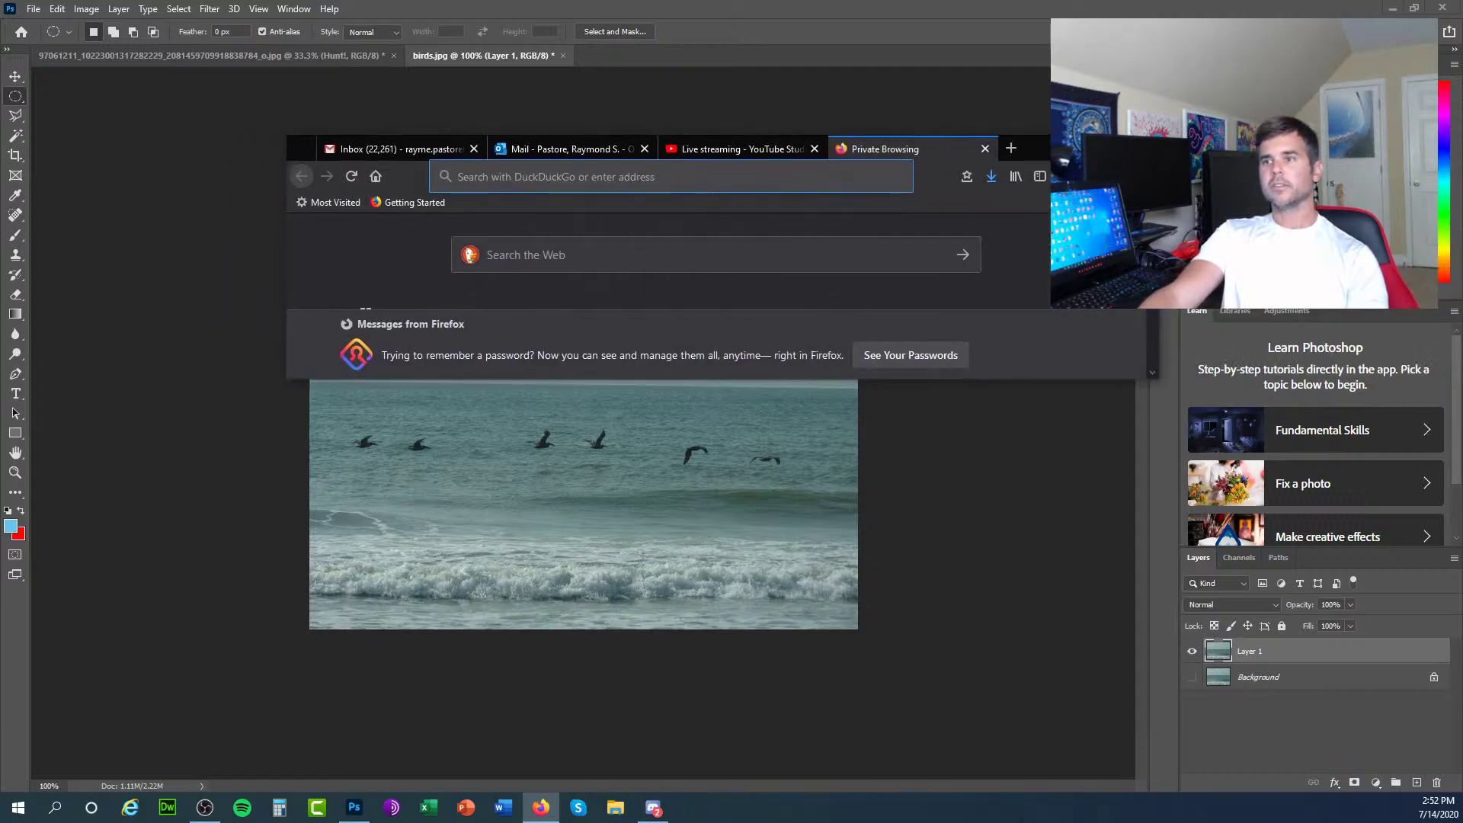
{"action": "key", "text": "super+Up"}
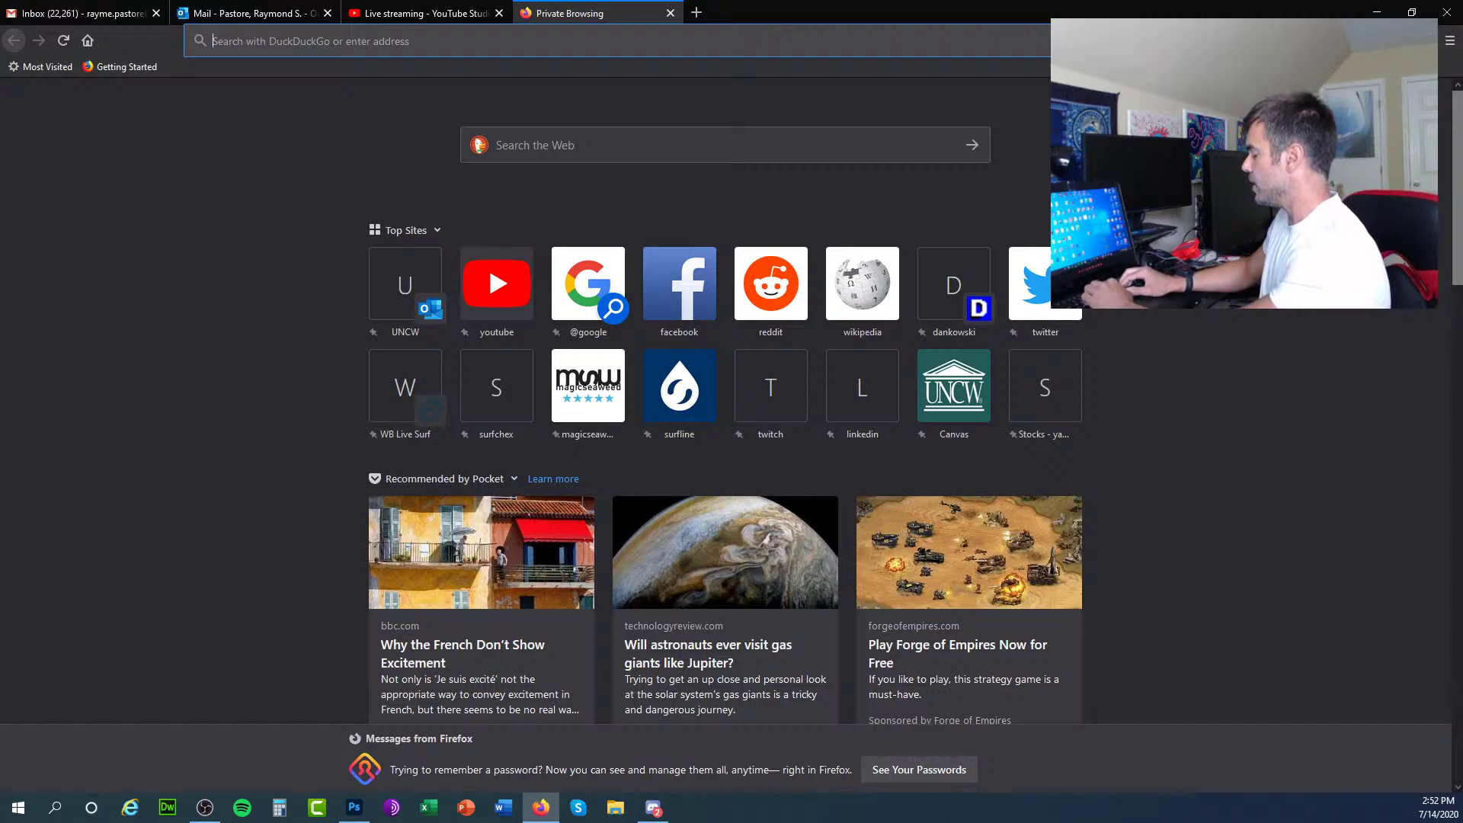
{"action": "type", "text": "test my webs"}
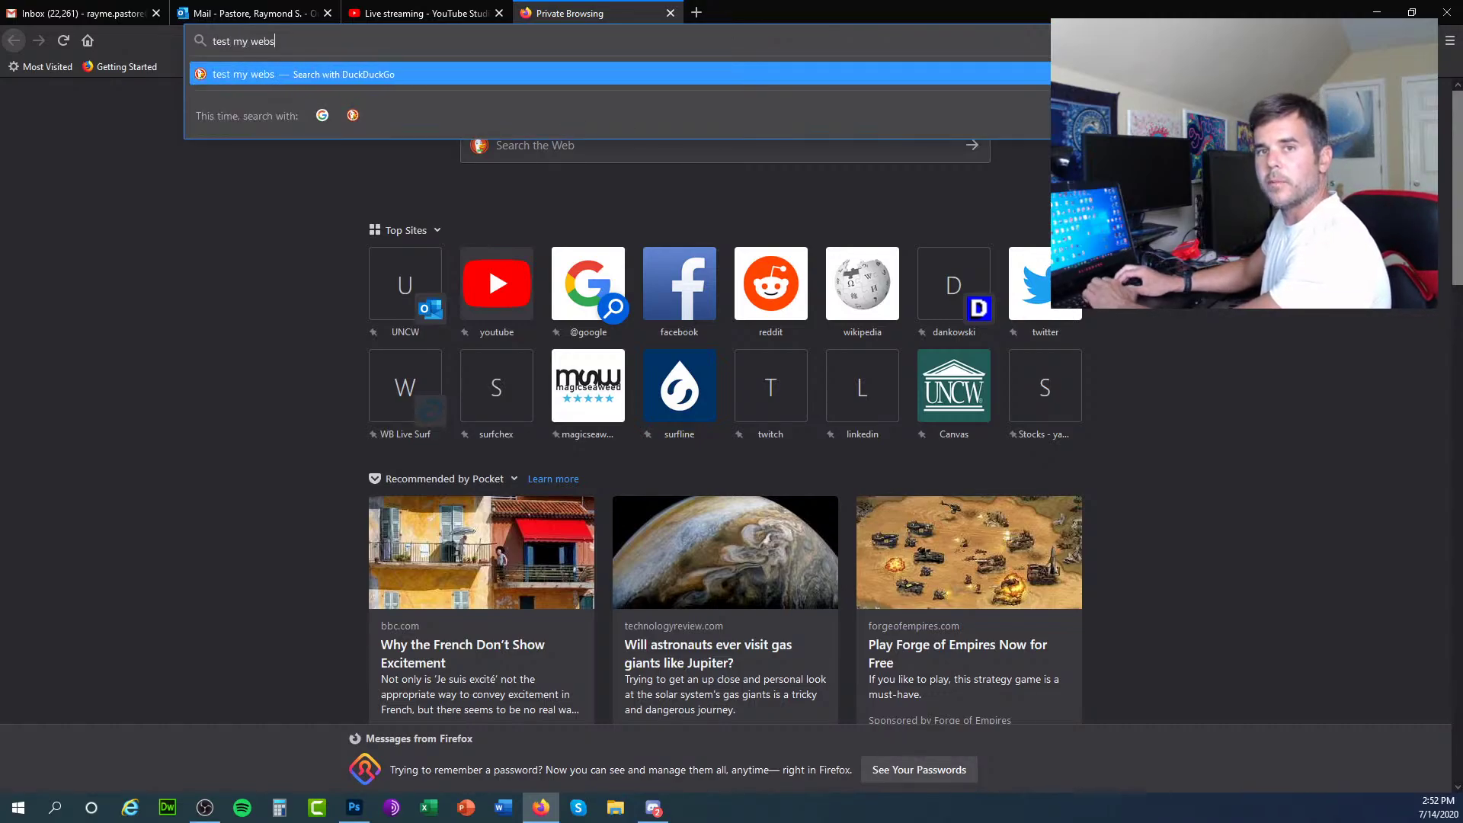
{"action": "key", "text": "BackSpace"}
{"action": "type", "text": "page on"}
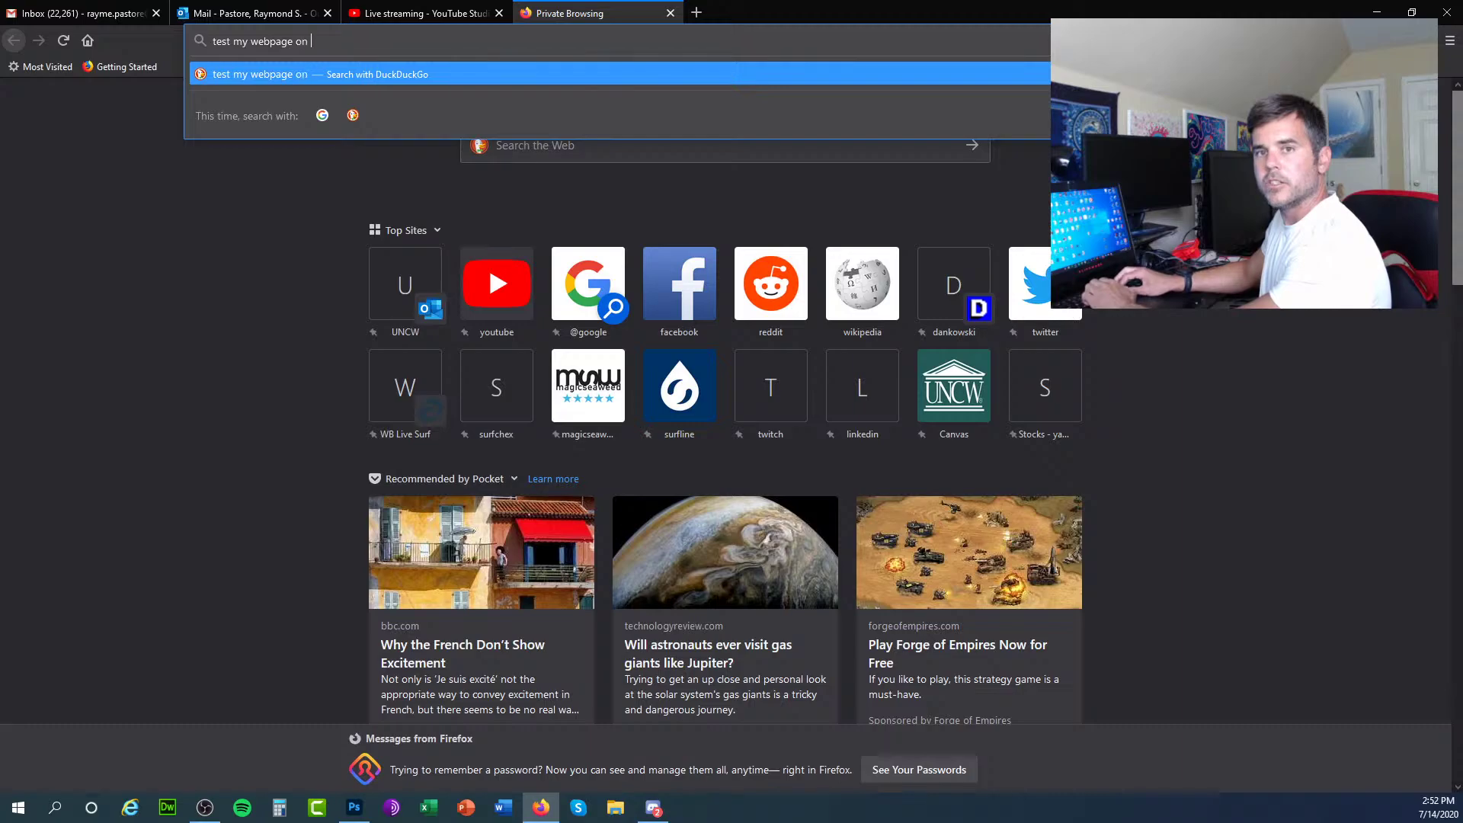
{"action": "type", "text": " monitors"}
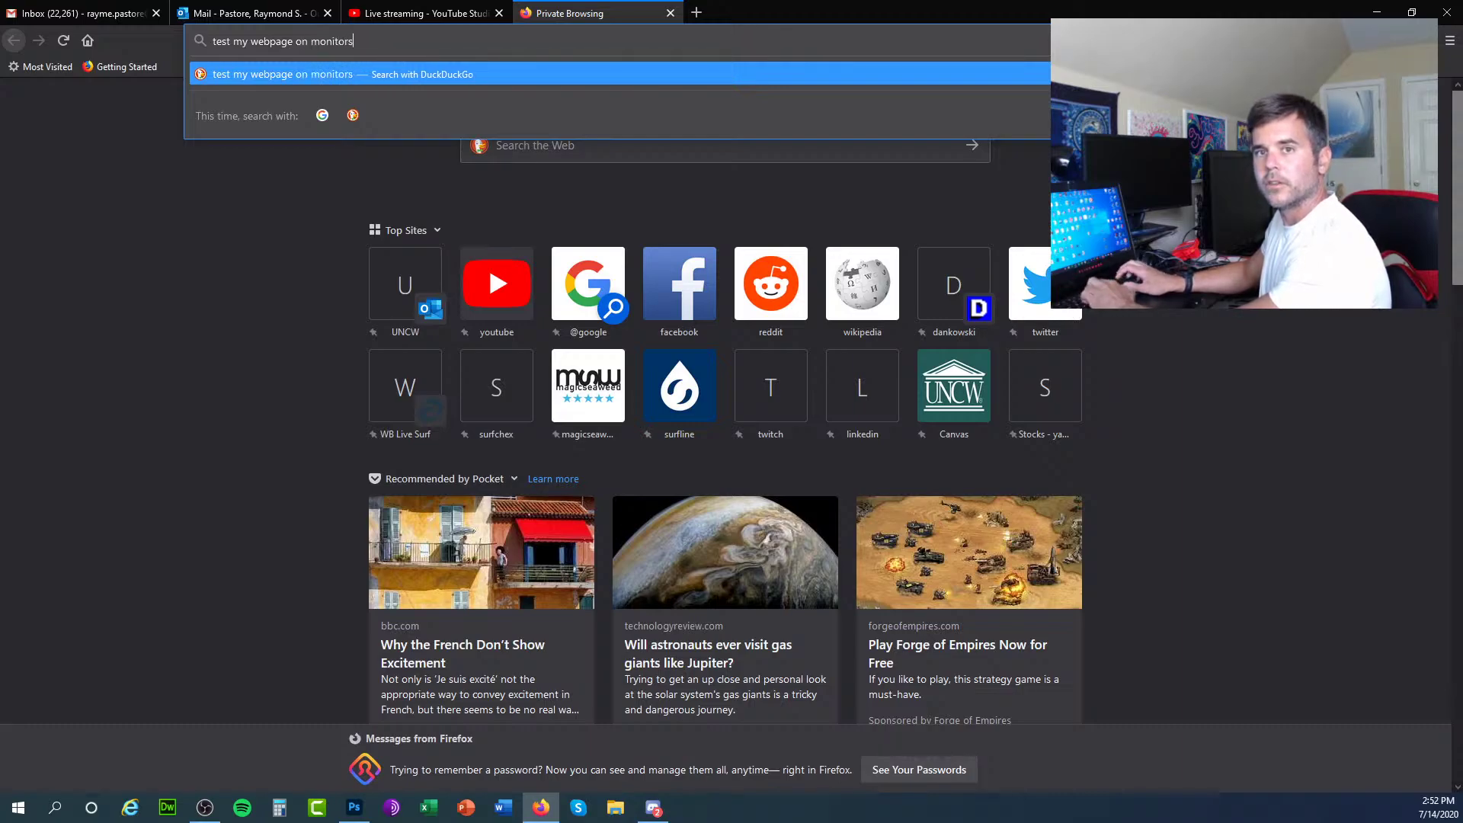
{"action": "key", "text": "Return"}
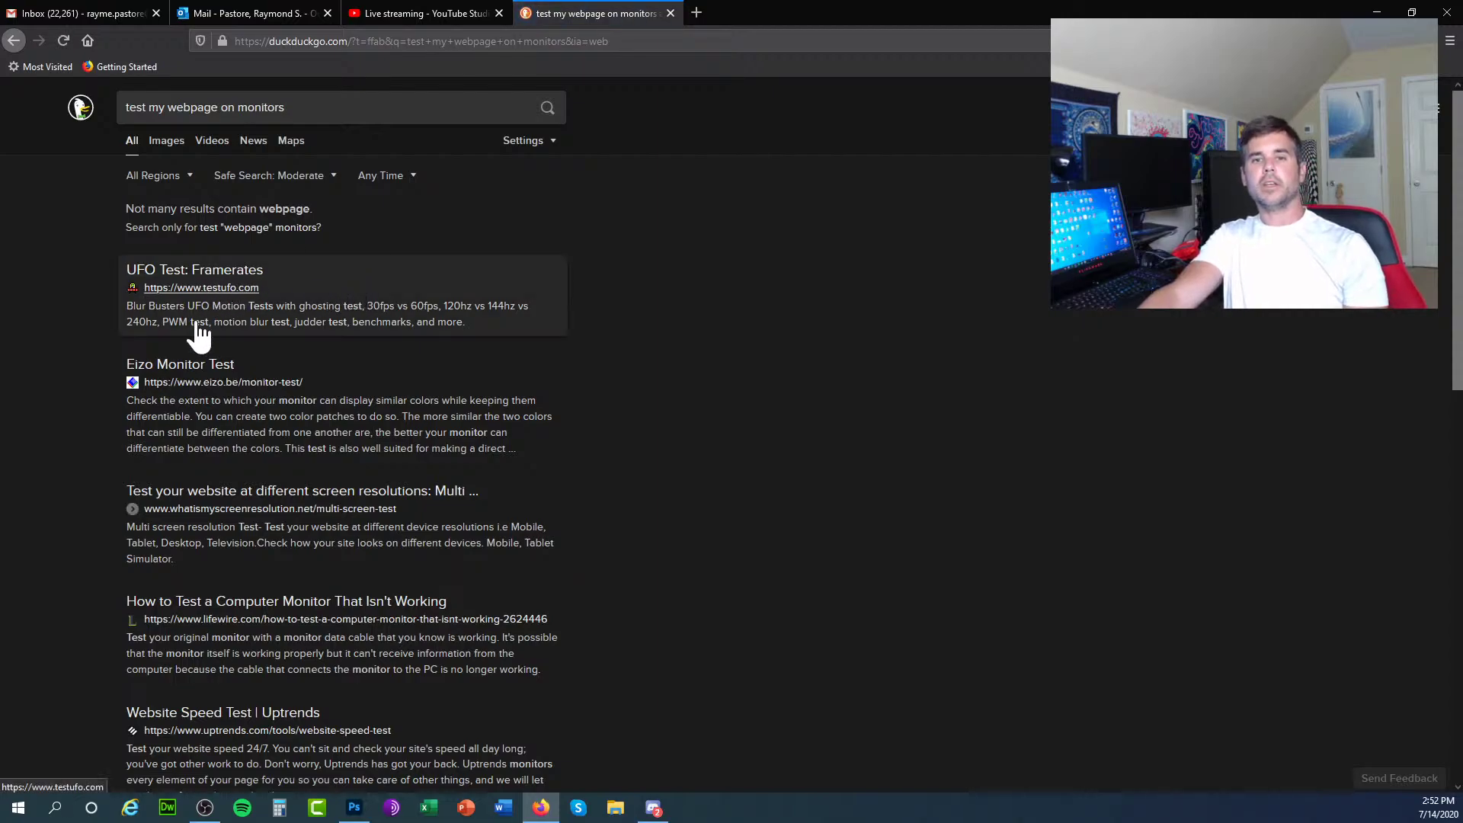
{"action": "left_click", "coordinate": [250, 509]}
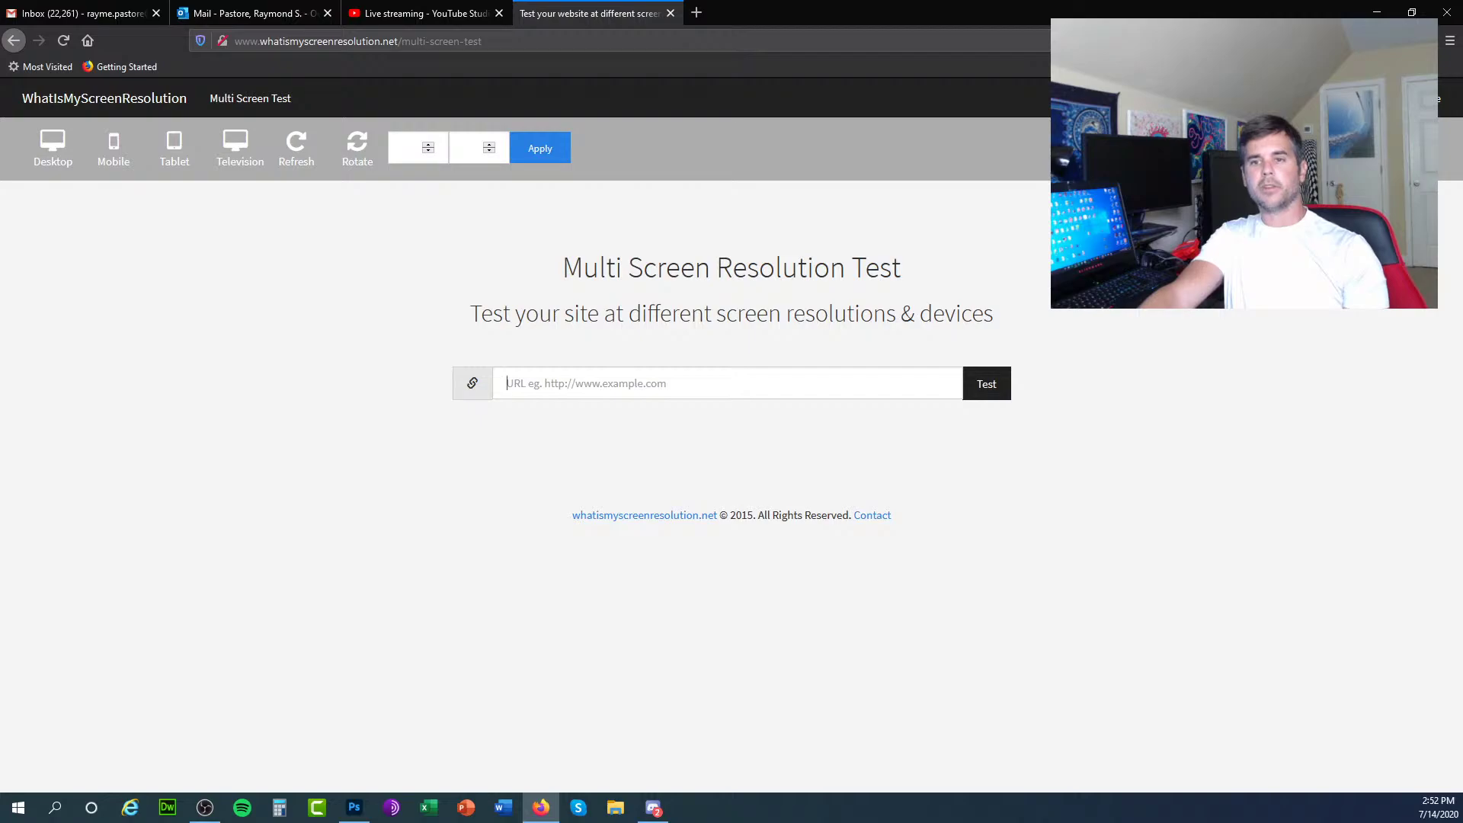
{"action": "key", "text": "Return"}
{"action": "type", "text": "pastore.com"}
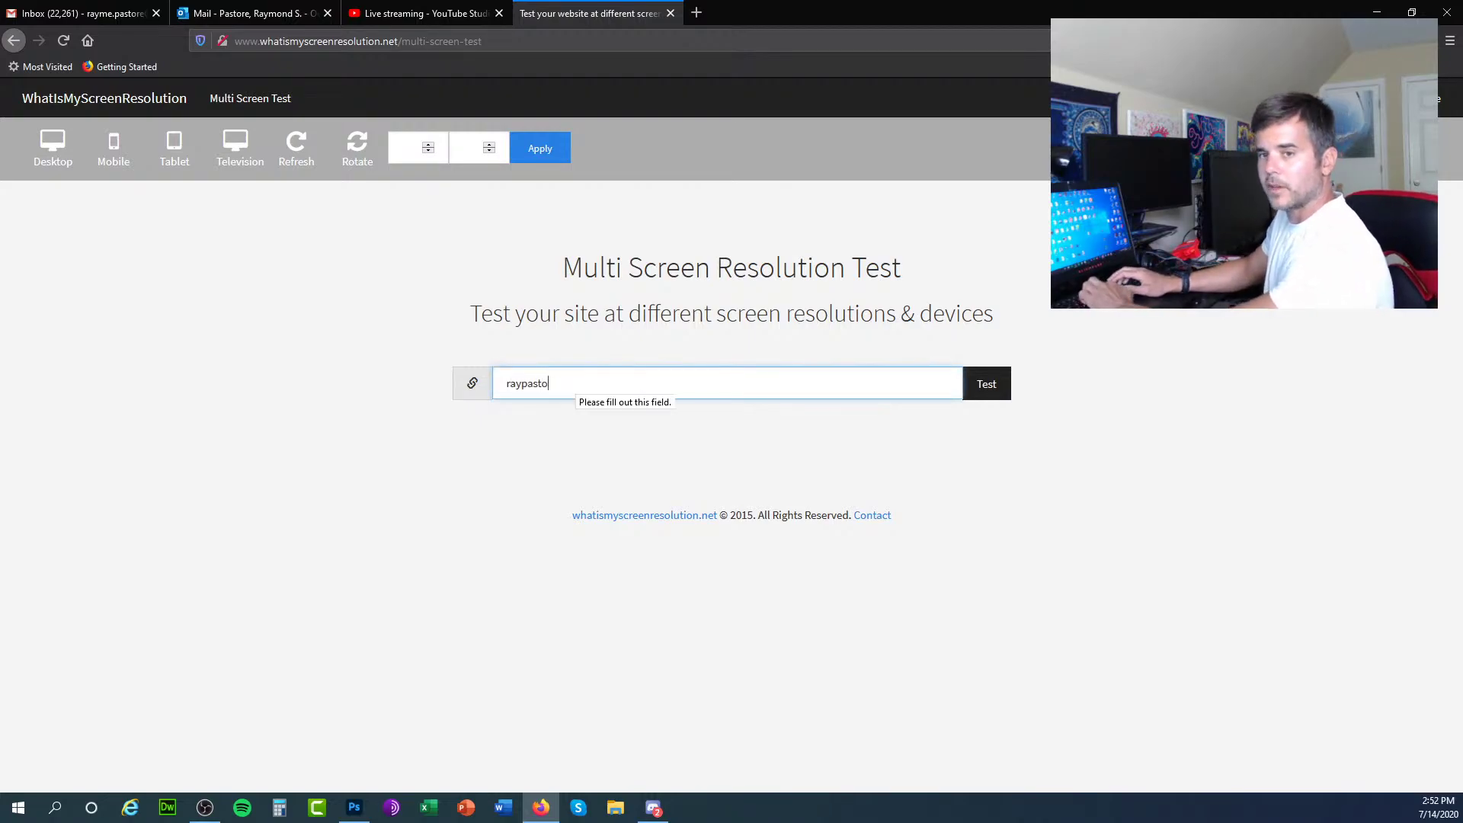
{"action": "key", "text": "Return"}
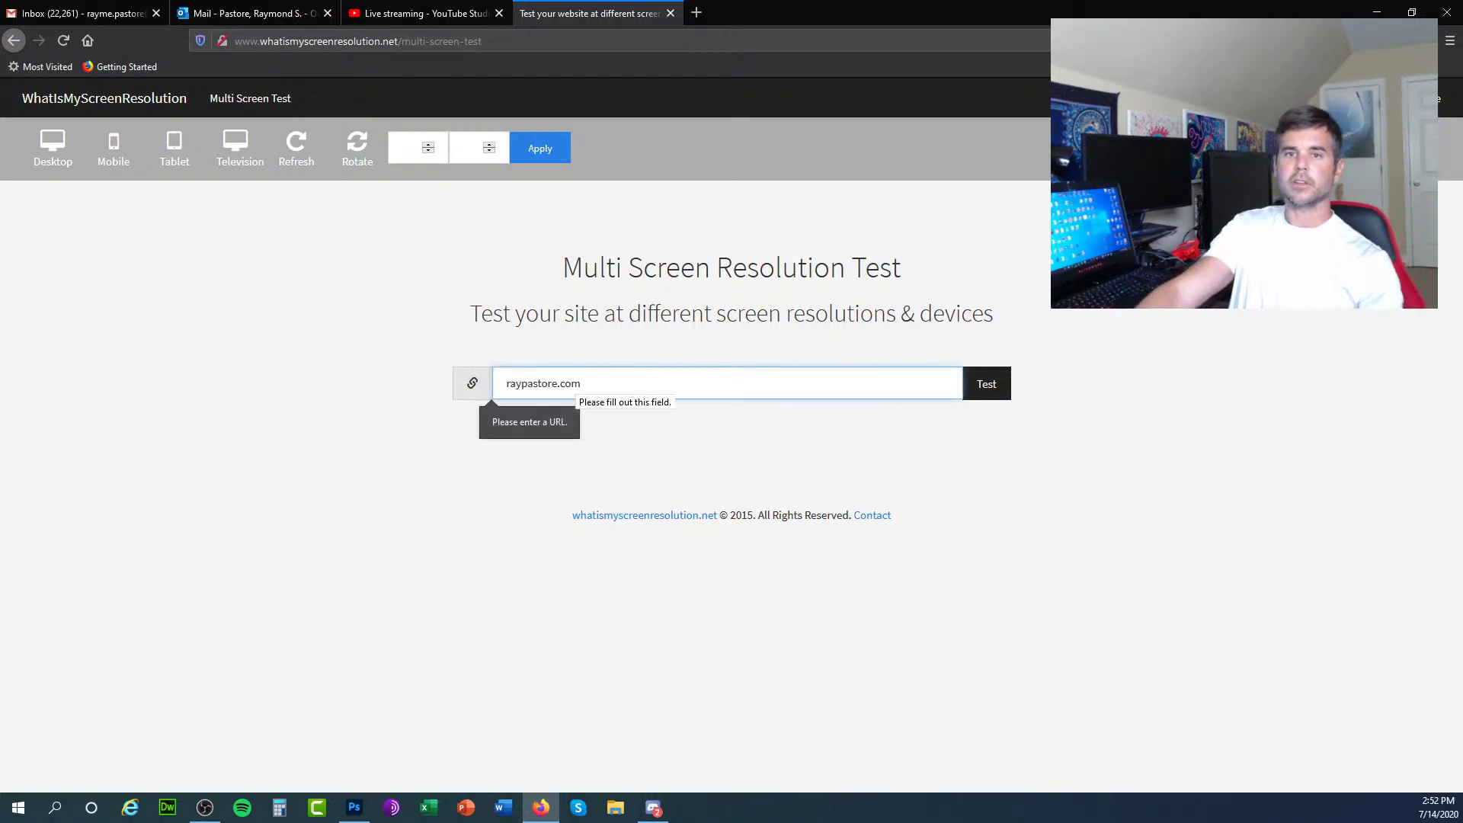
{"action": "left_click", "coordinate": [994, 396]}
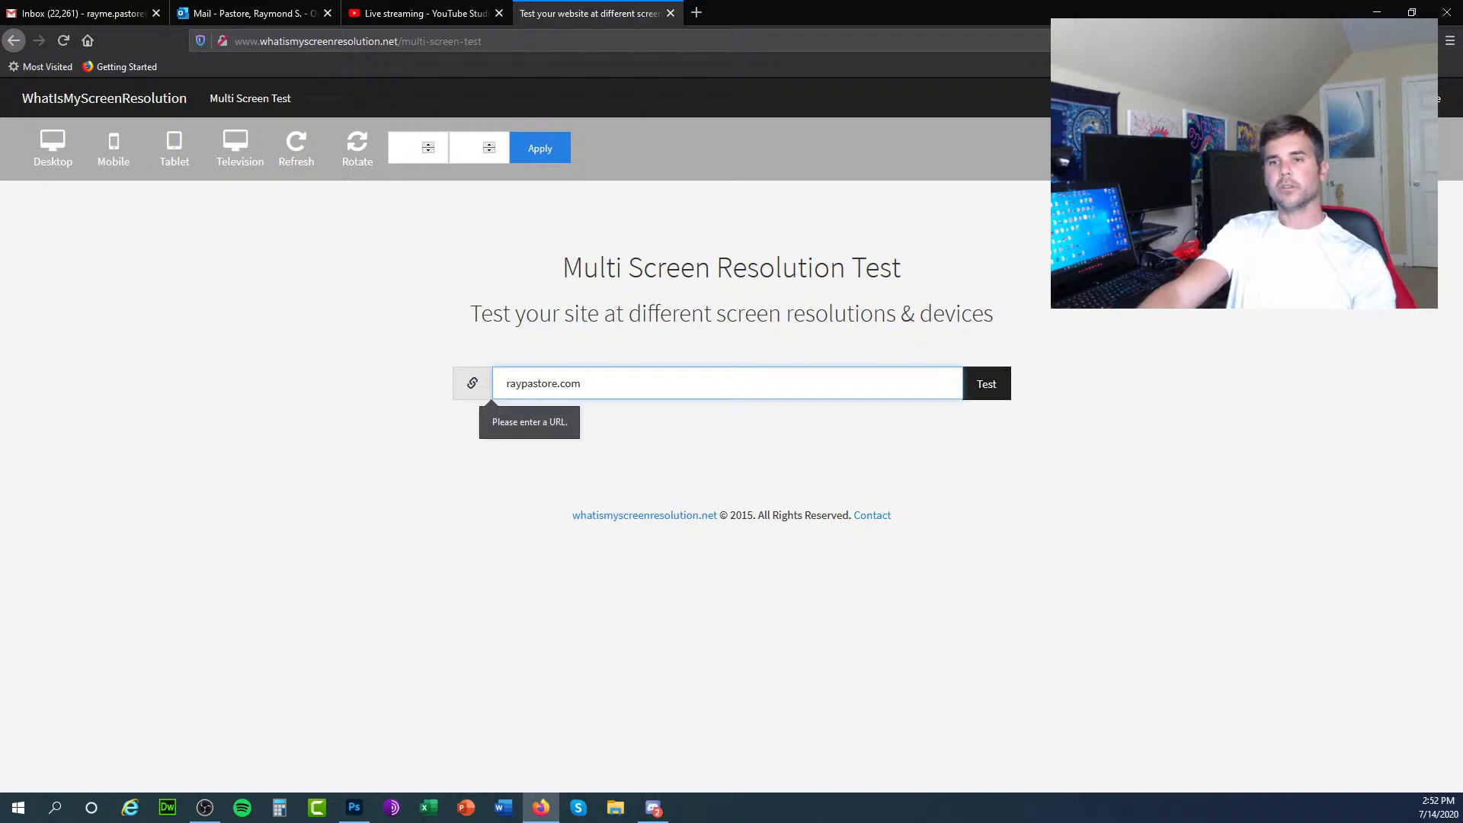
{"action": "key", "text": "Return"}
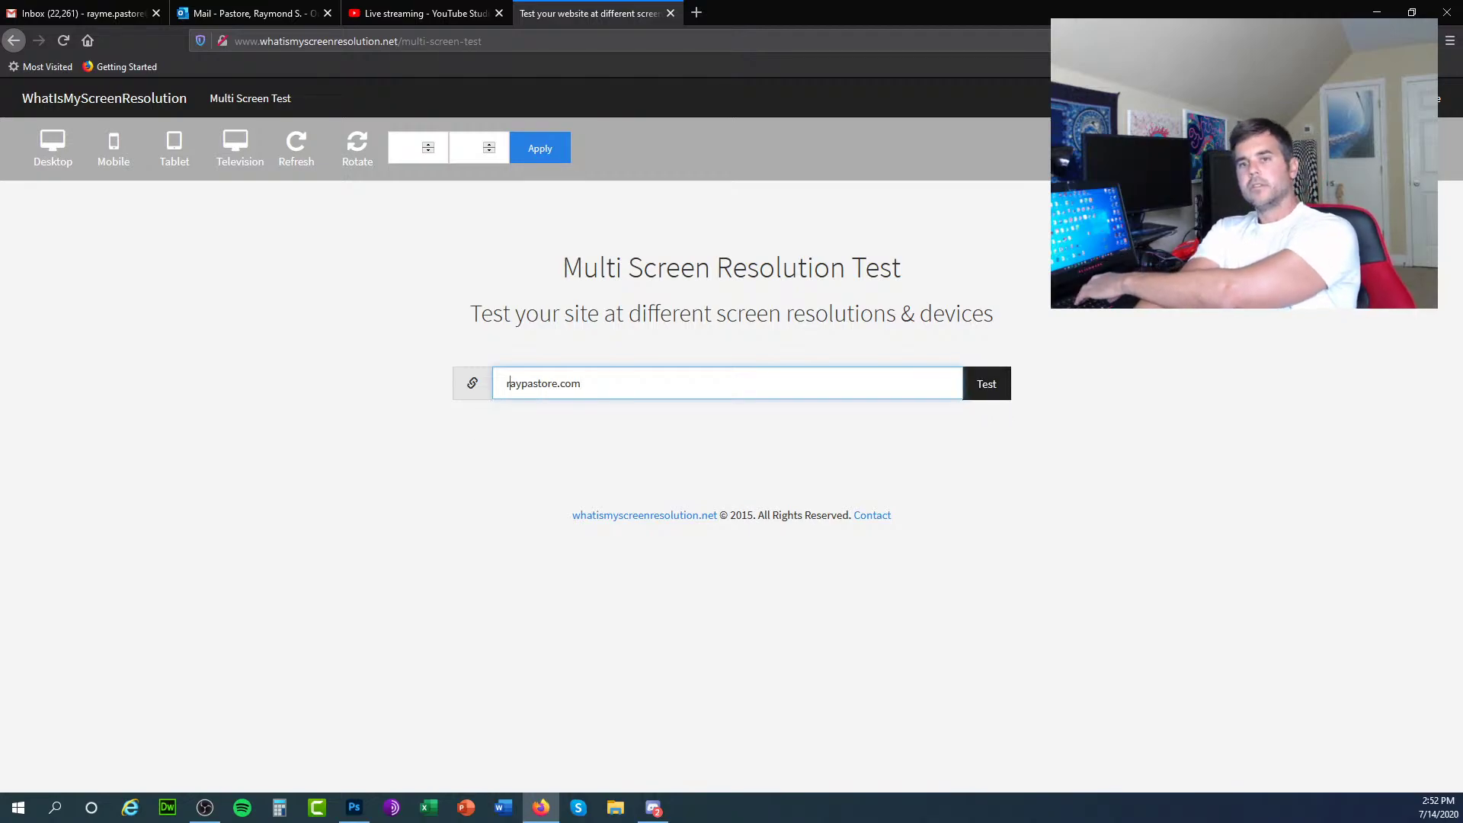
{"action": "type", "text": "www."}
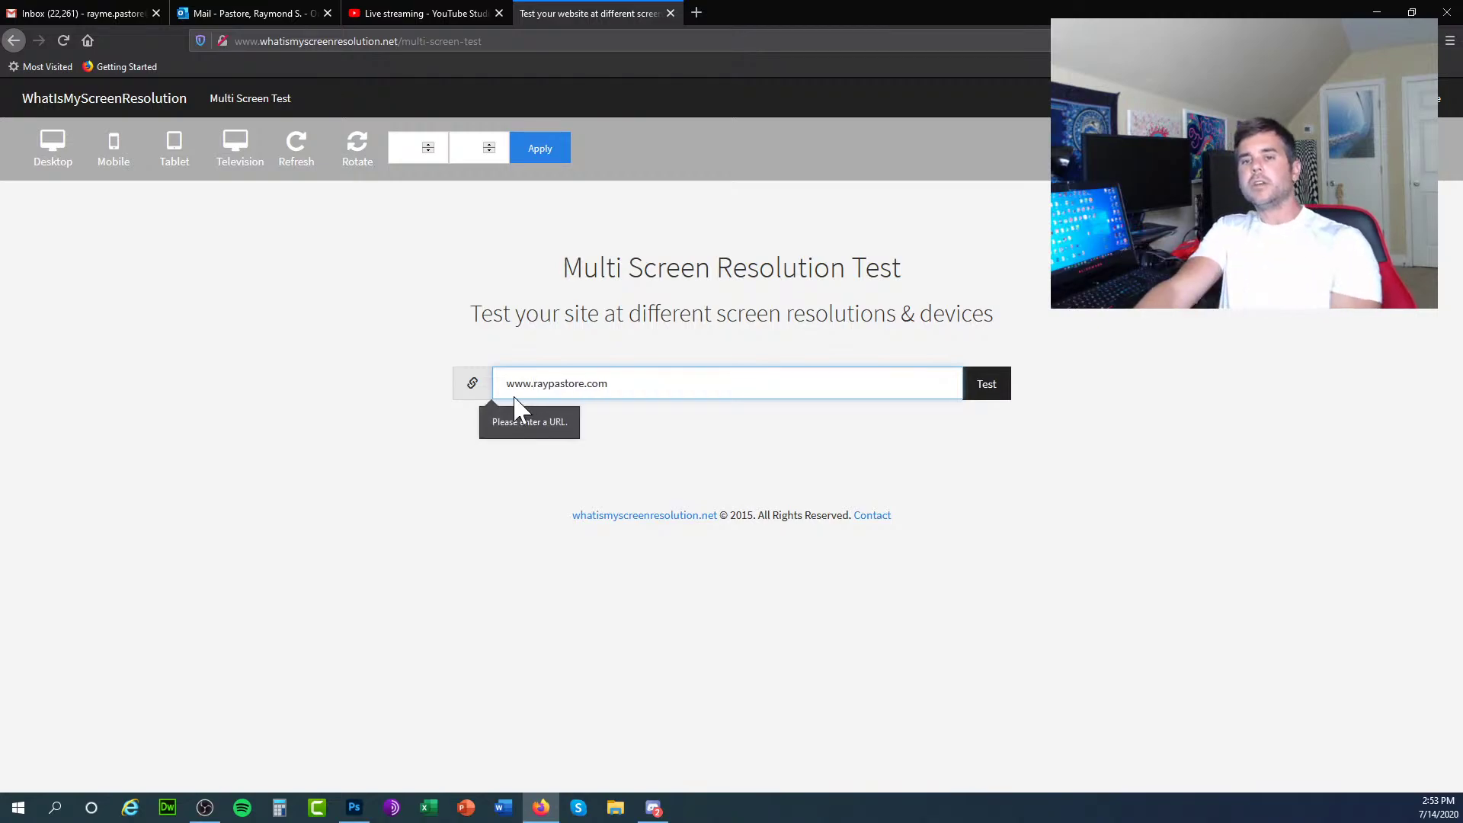
{"action": "type", "text": "httt"}
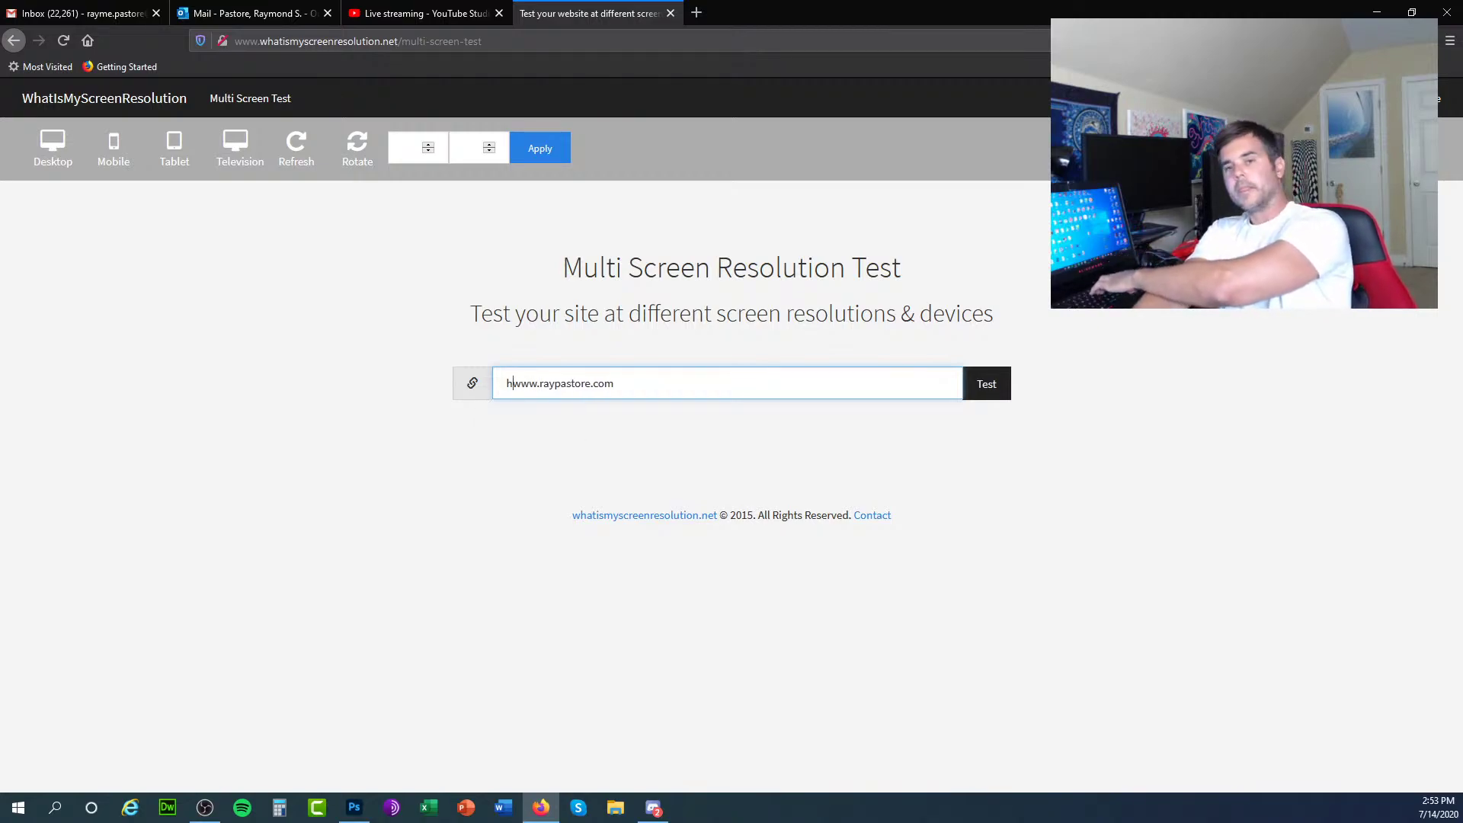
{"action": "key", "text": "BackSpace"}
{"action": "type", "text": "p://"}
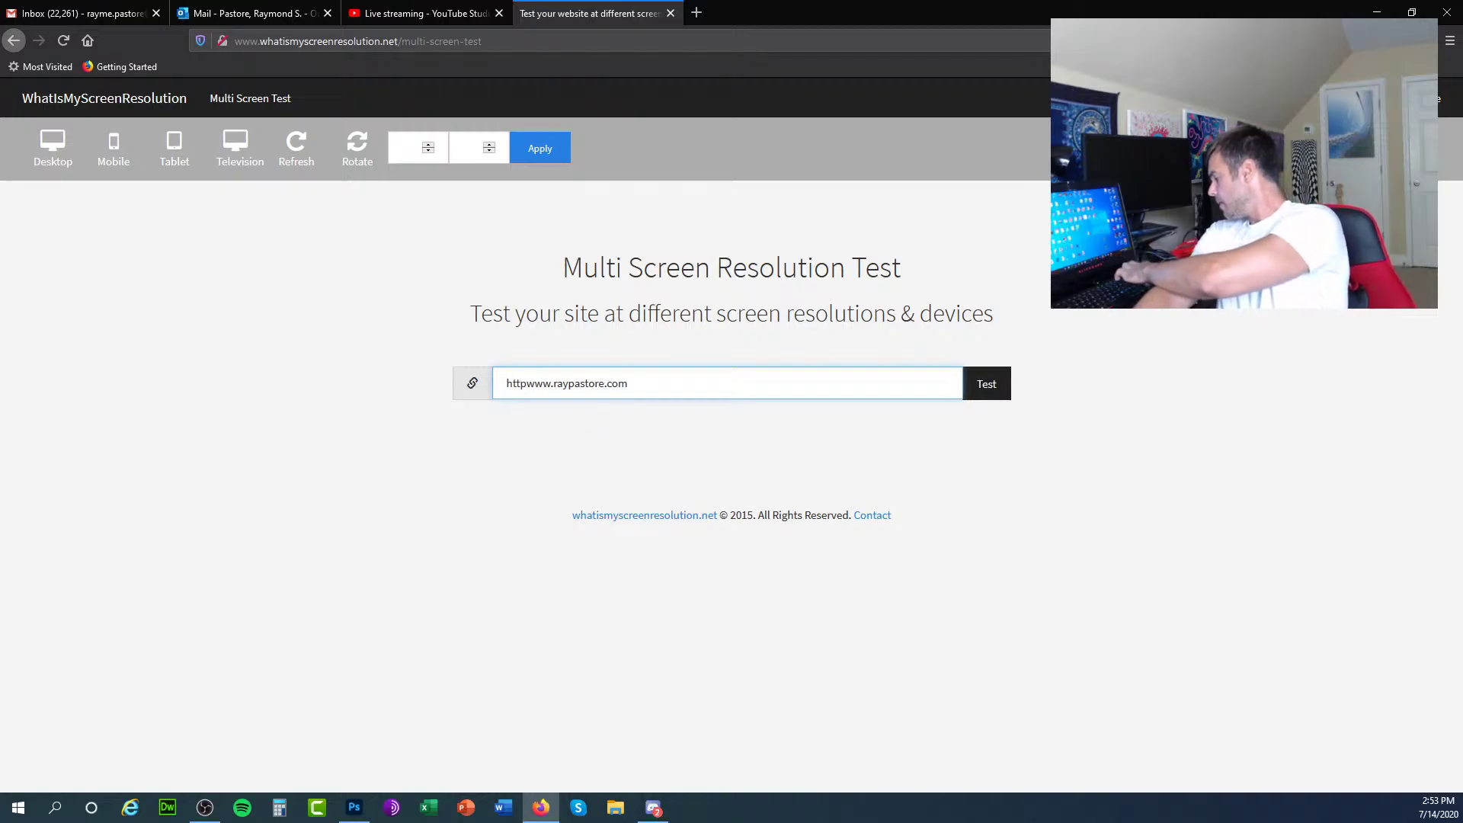
{"action": "key", "text": "Return"}
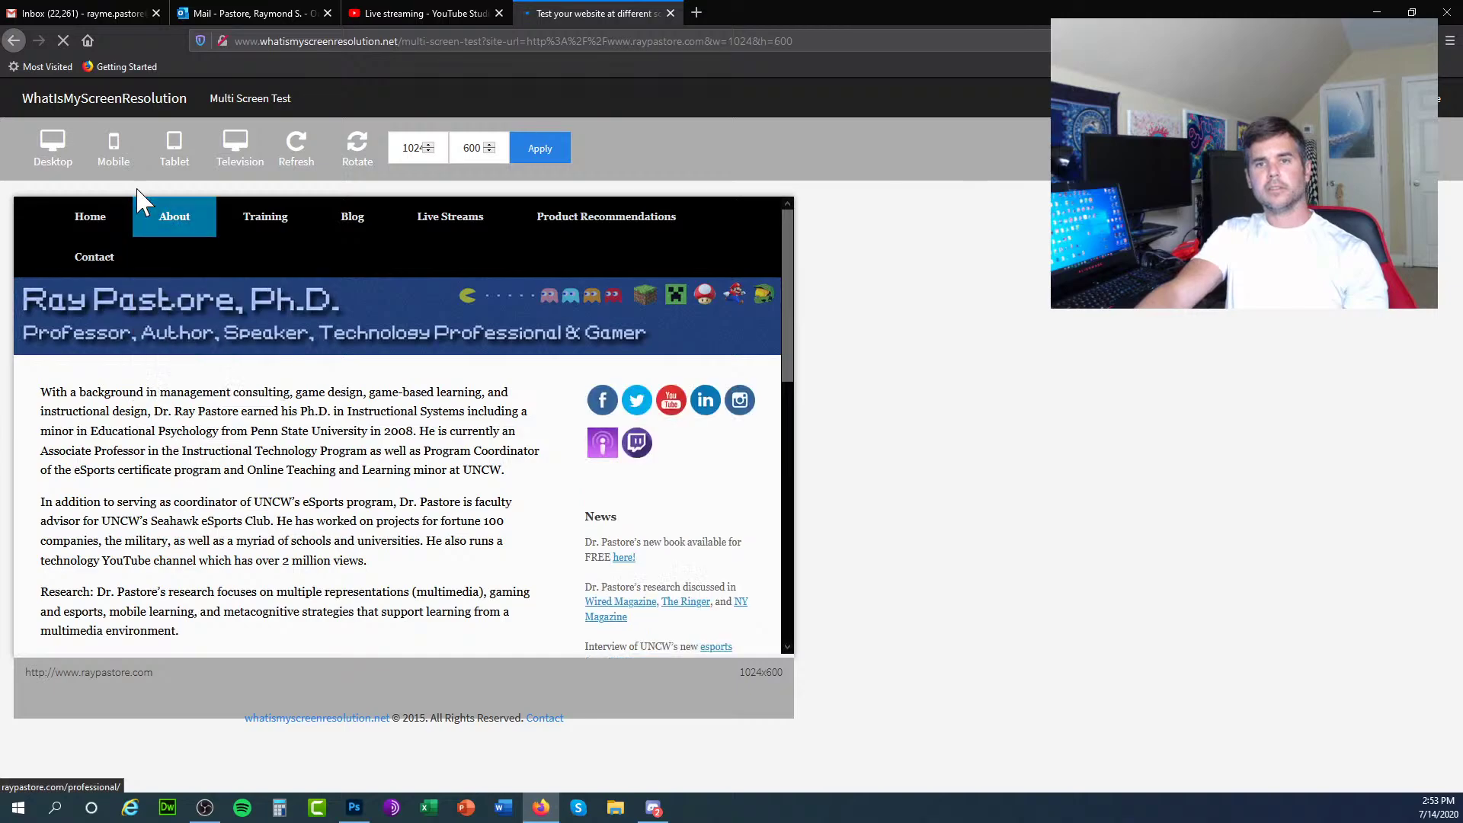
Preview the website at the 15" Notebook (1366 x 768) desktop resolution and look over its page layout.
{"action": "left_click", "coordinate": [46, 152]}
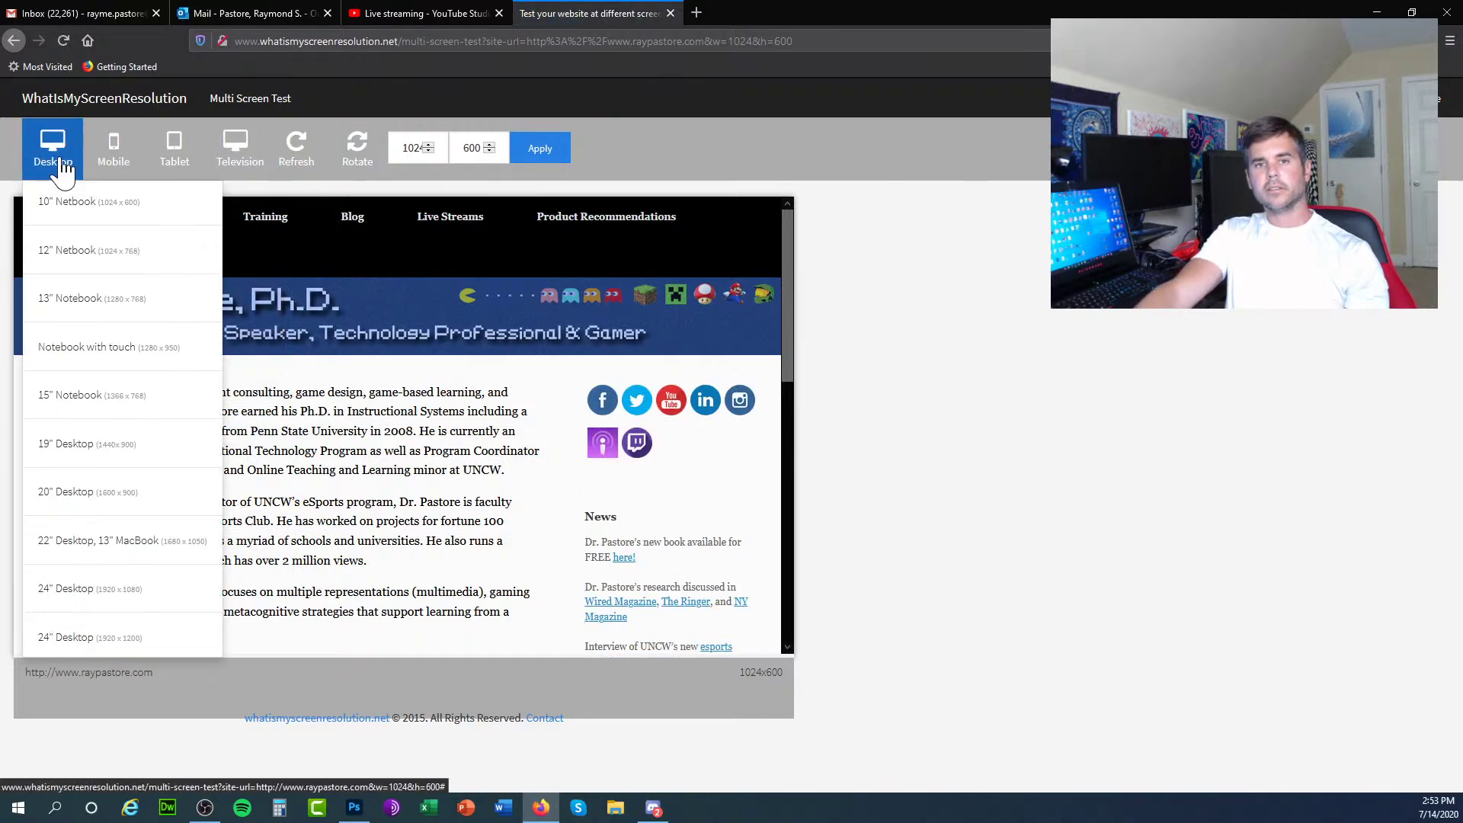
{"action": "left_click", "coordinate": [126, 394]}
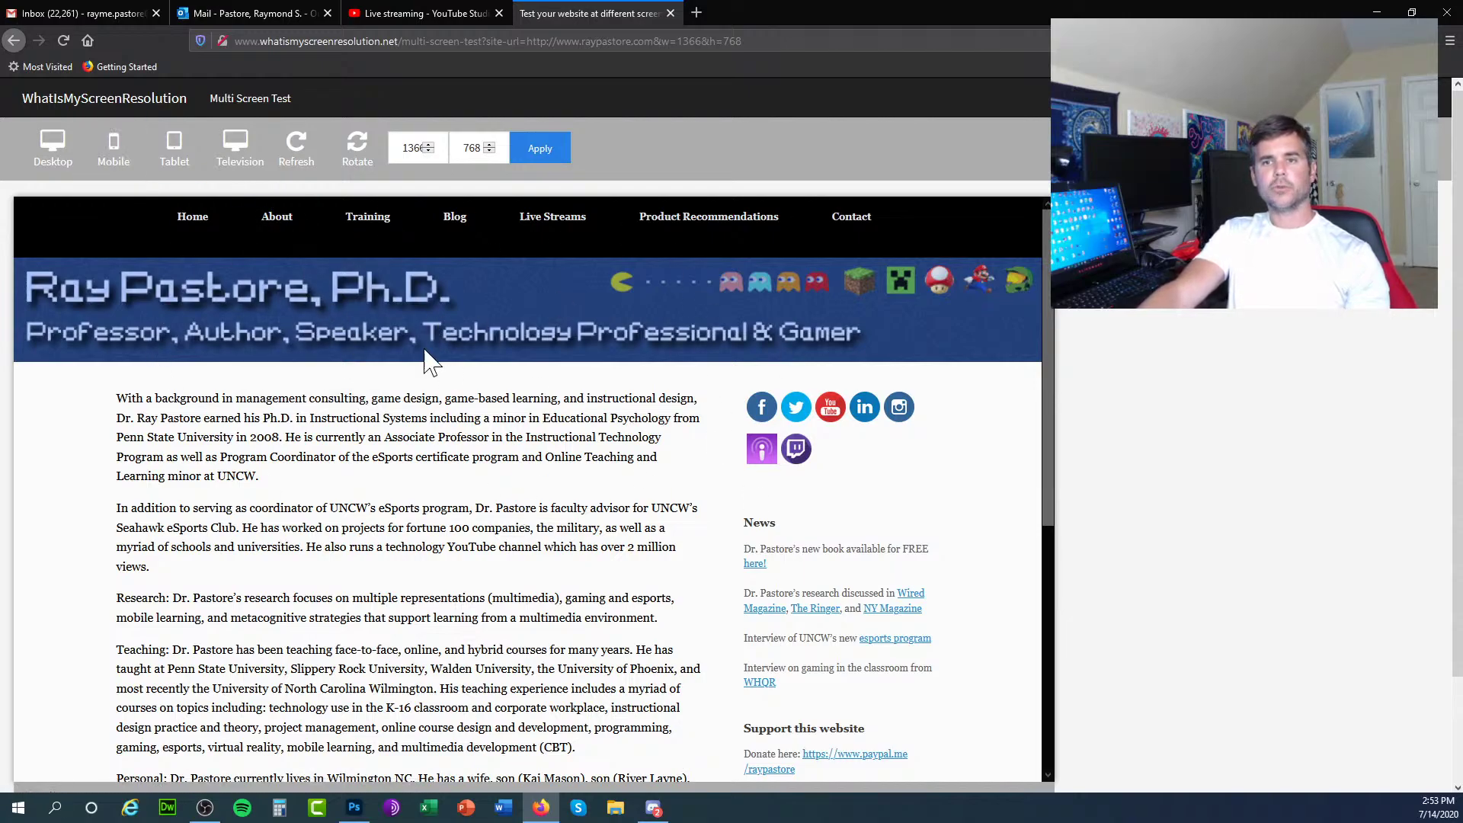
{"action": "scroll", "coordinate": [221, 438], "scroll_direction": "down", "scroll_amount": 2}
{"action": "scroll", "coordinate": [221, 438], "scroll_direction": "up", "scroll_amount": 2}
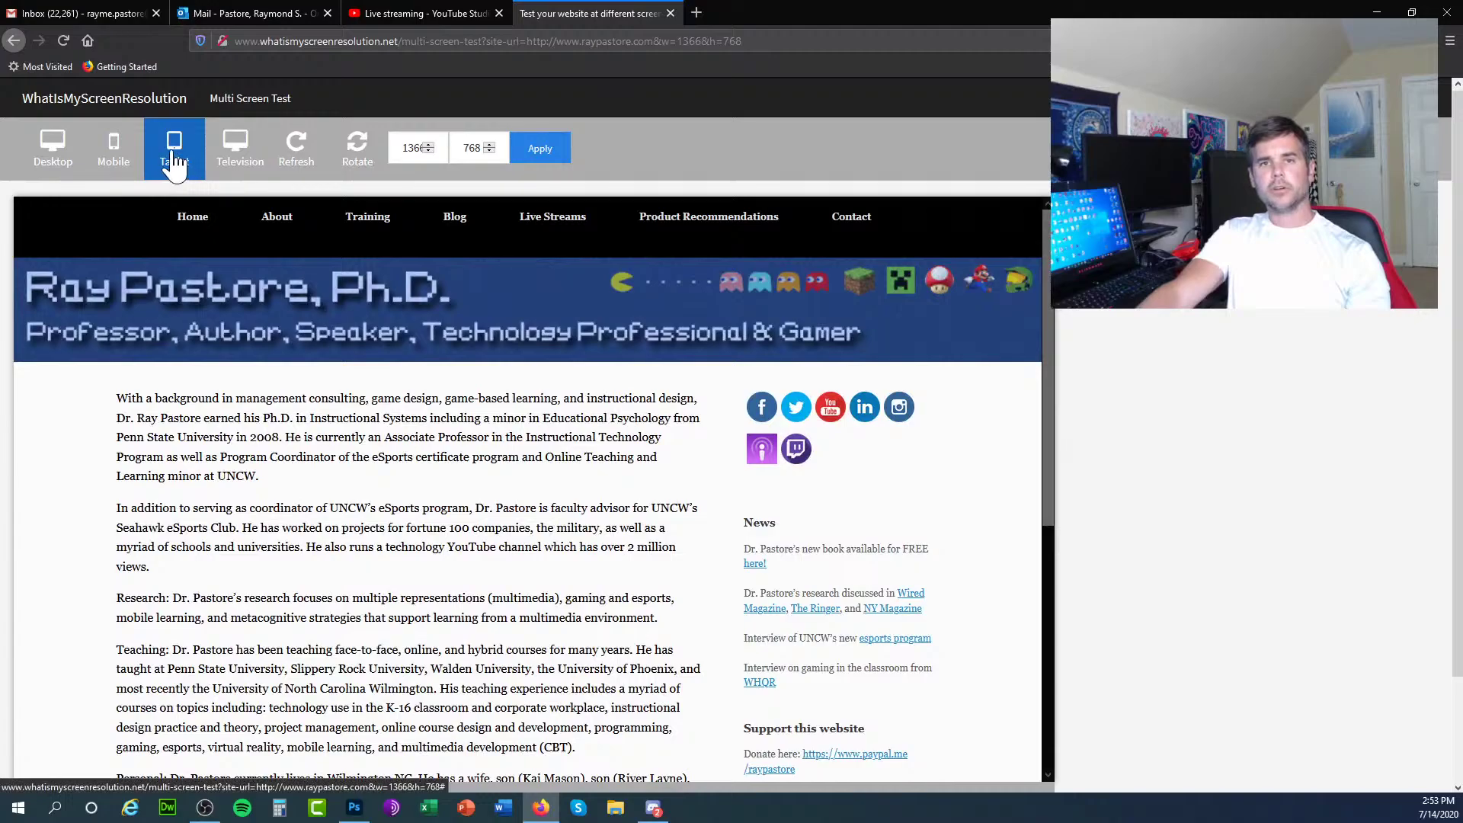
Preview the website at the 4" Apple iPhone 5 (320 x 568) mobile resolution and look through the page.
{"action": "left_click", "coordinate": [119, 152]}
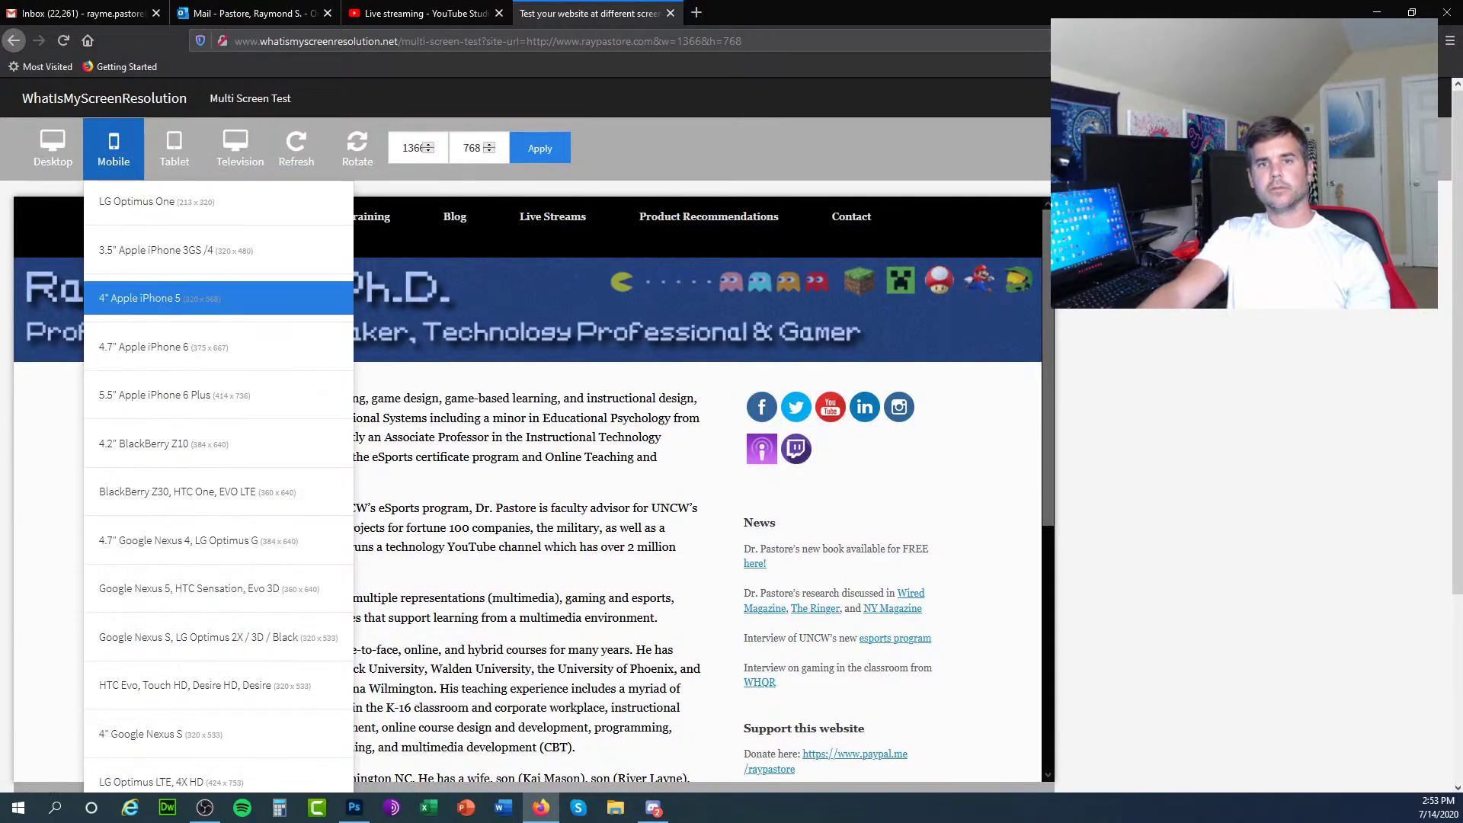
{"action": "left_click", "coordinate": [151, 305]}
{"action": "scroll", "coordinate": [183, 418], "scroll_direction": "down", "scroll_amount": 5}
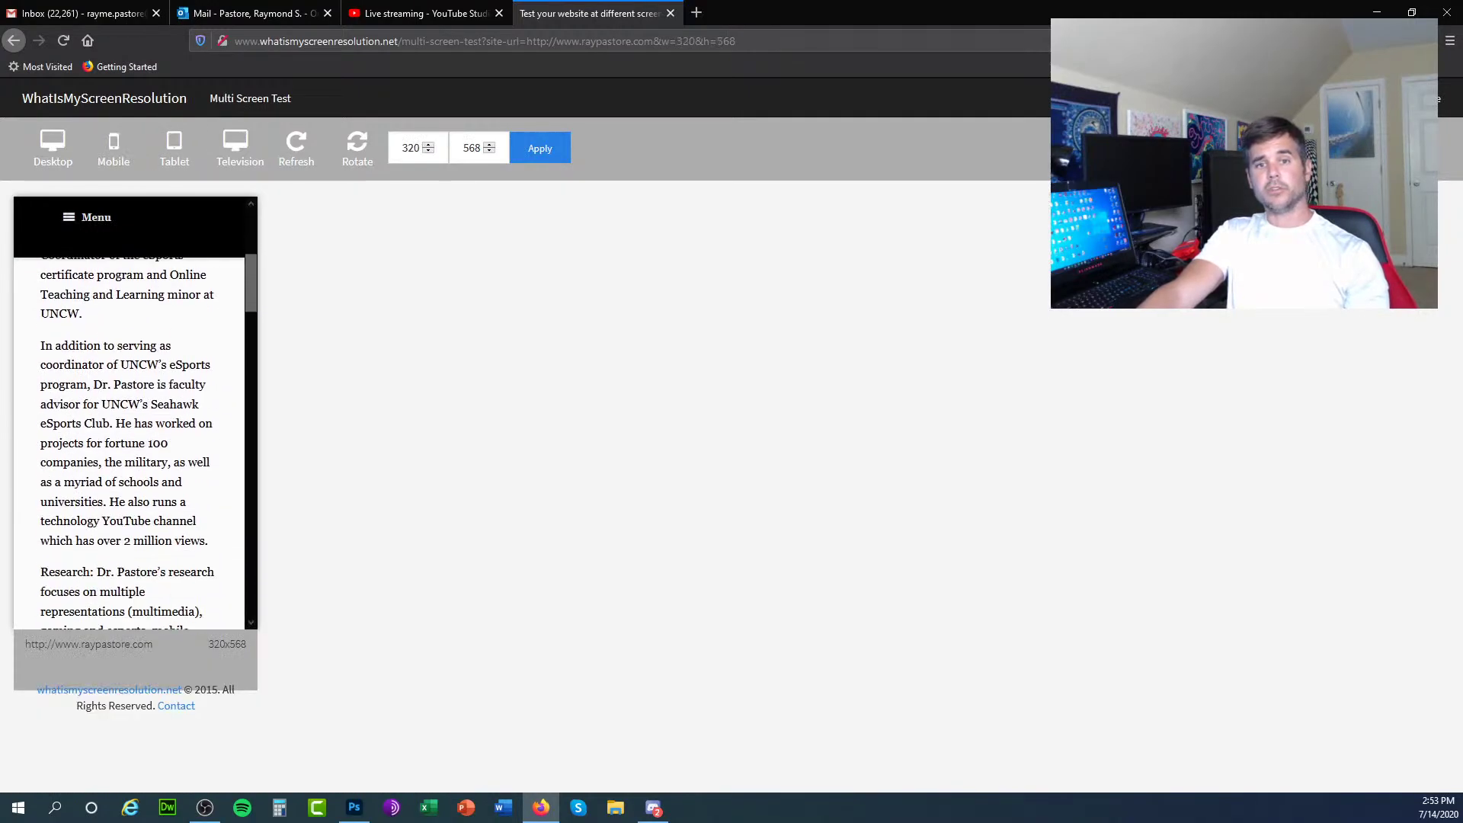
{"action": "scroll", "coordinate": [183, 418], "scroll_direction": "up", "scroll_amount": 5}
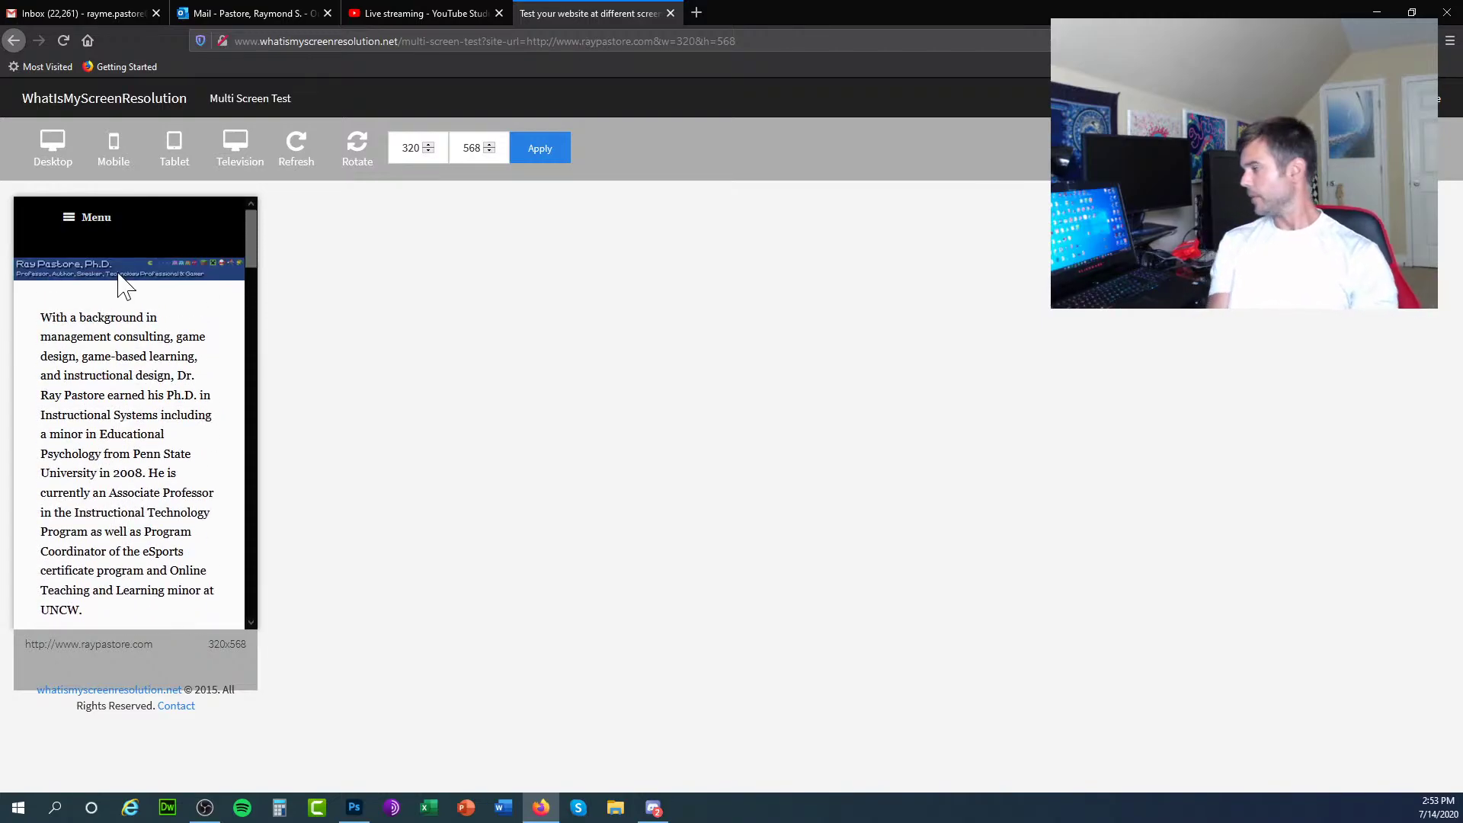
Move the YouTube Studio live streaming tab out of the current browser window.
{"action": "left_click", "coordinate": [419, 12]}
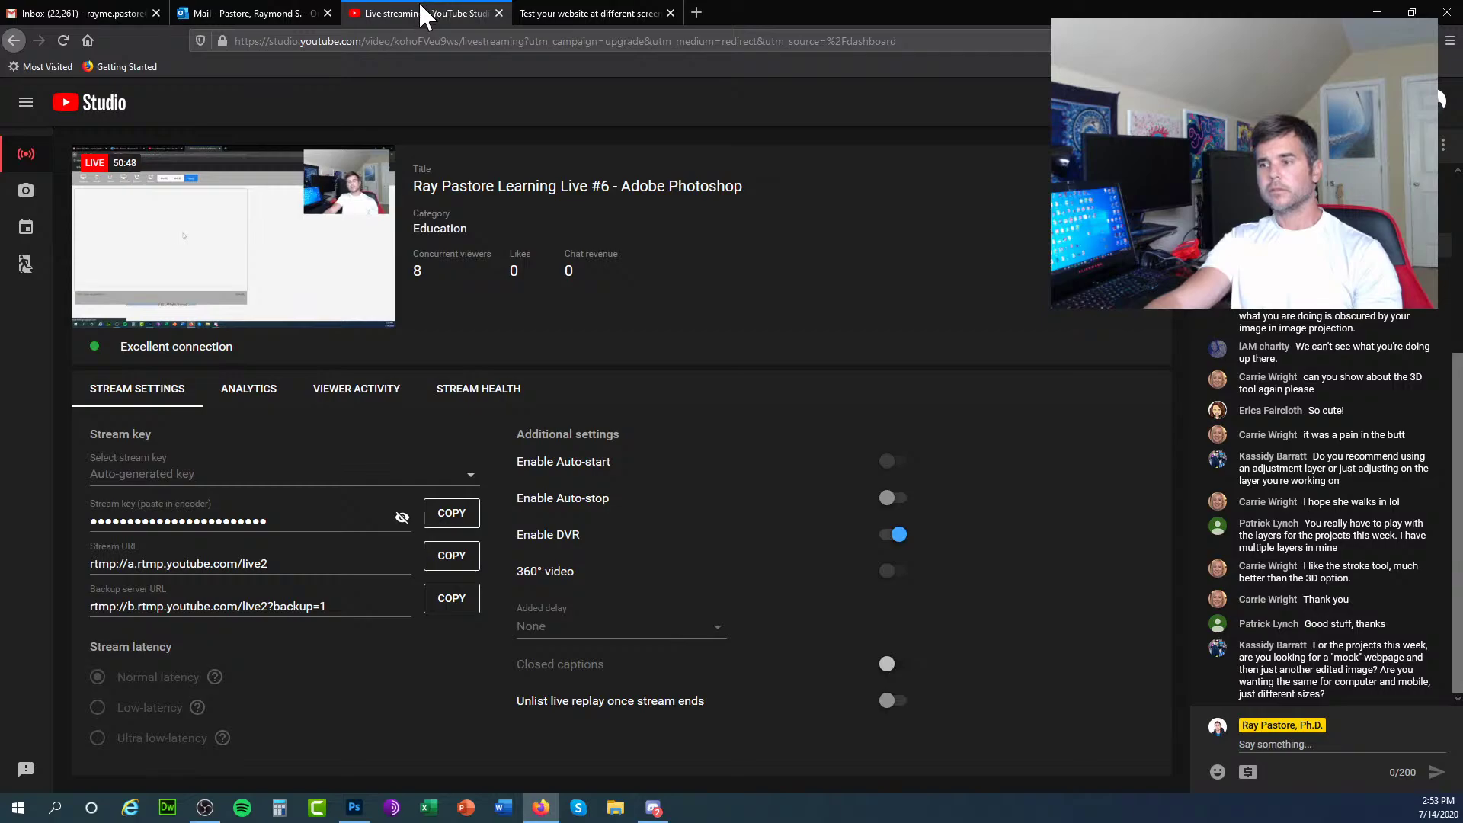
{"action": "left_click_drag", "start_coordinate": [415, 12], "coordinate": [764, 534]}
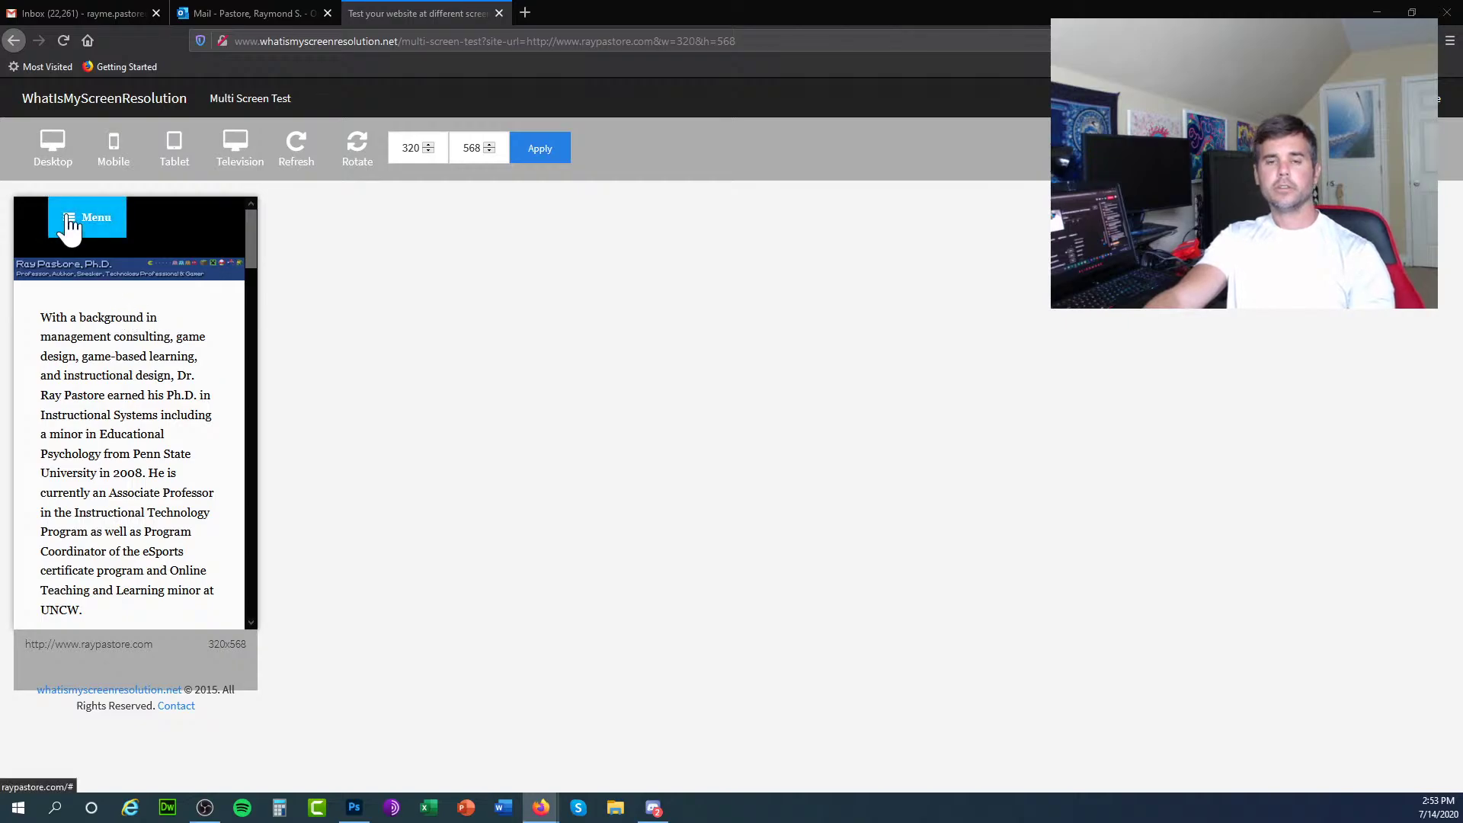
Switch the preview back to the 15" Notebook (1366 x 768) resolution and examine the page down to its footer.
{"action": "left_click", "coordinate": [44, 155]}
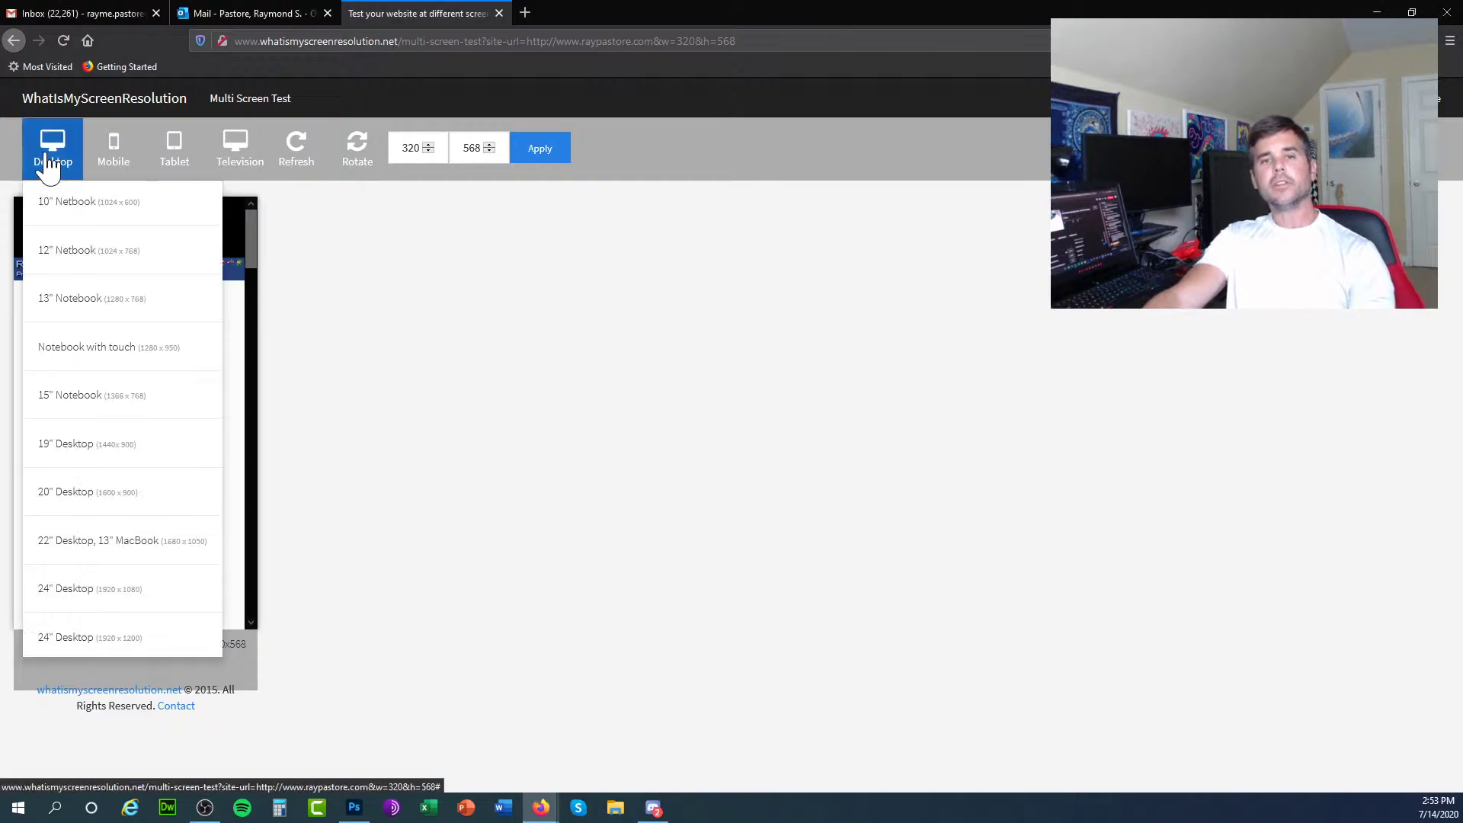
{"action": "left_click", "coordinate": [97, 398]}
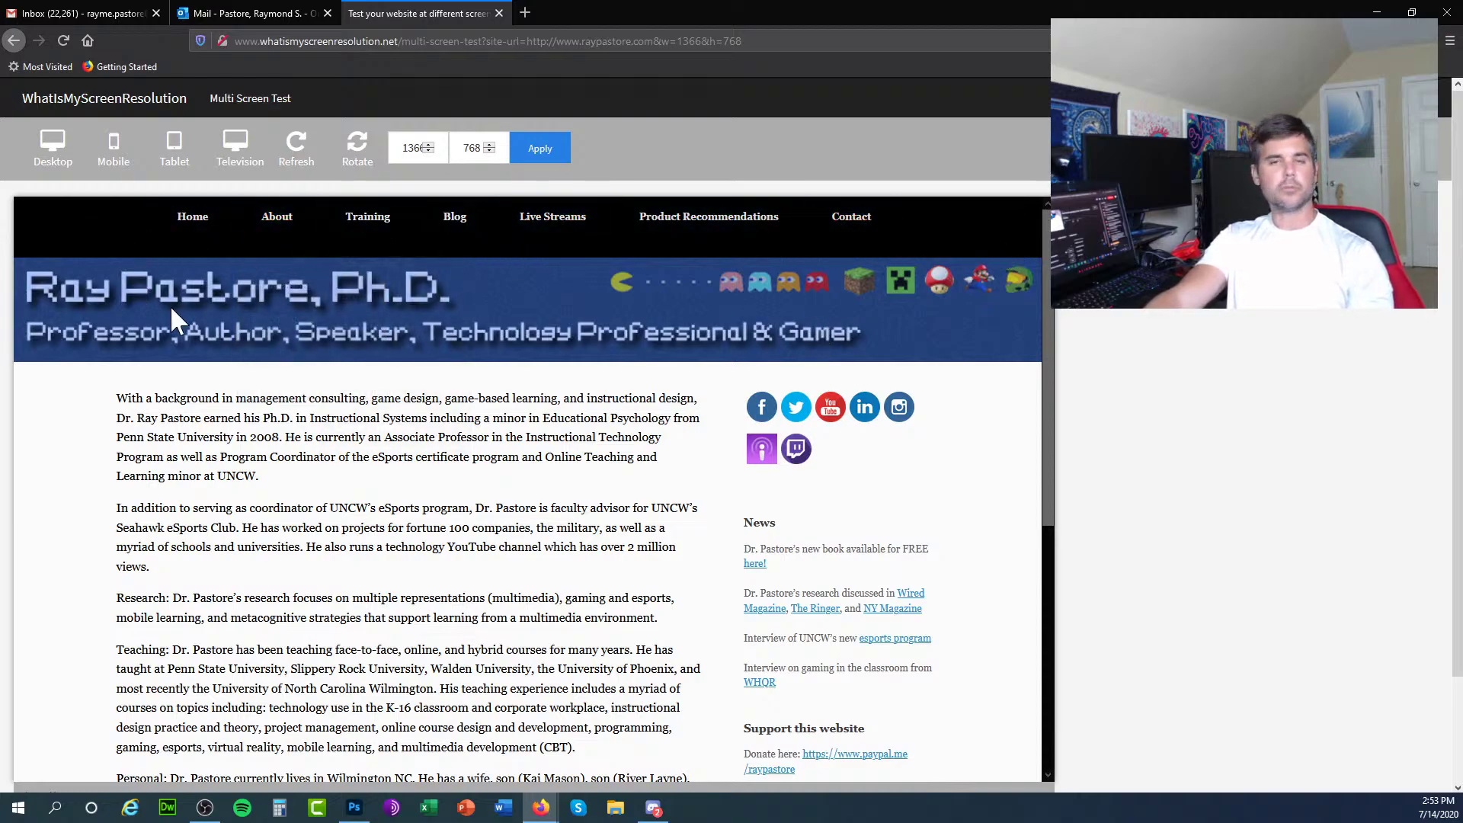
{"action": "scroll", "coordinate": [689, 434], "scroll_direction": "down", "scroll_amount": 5}
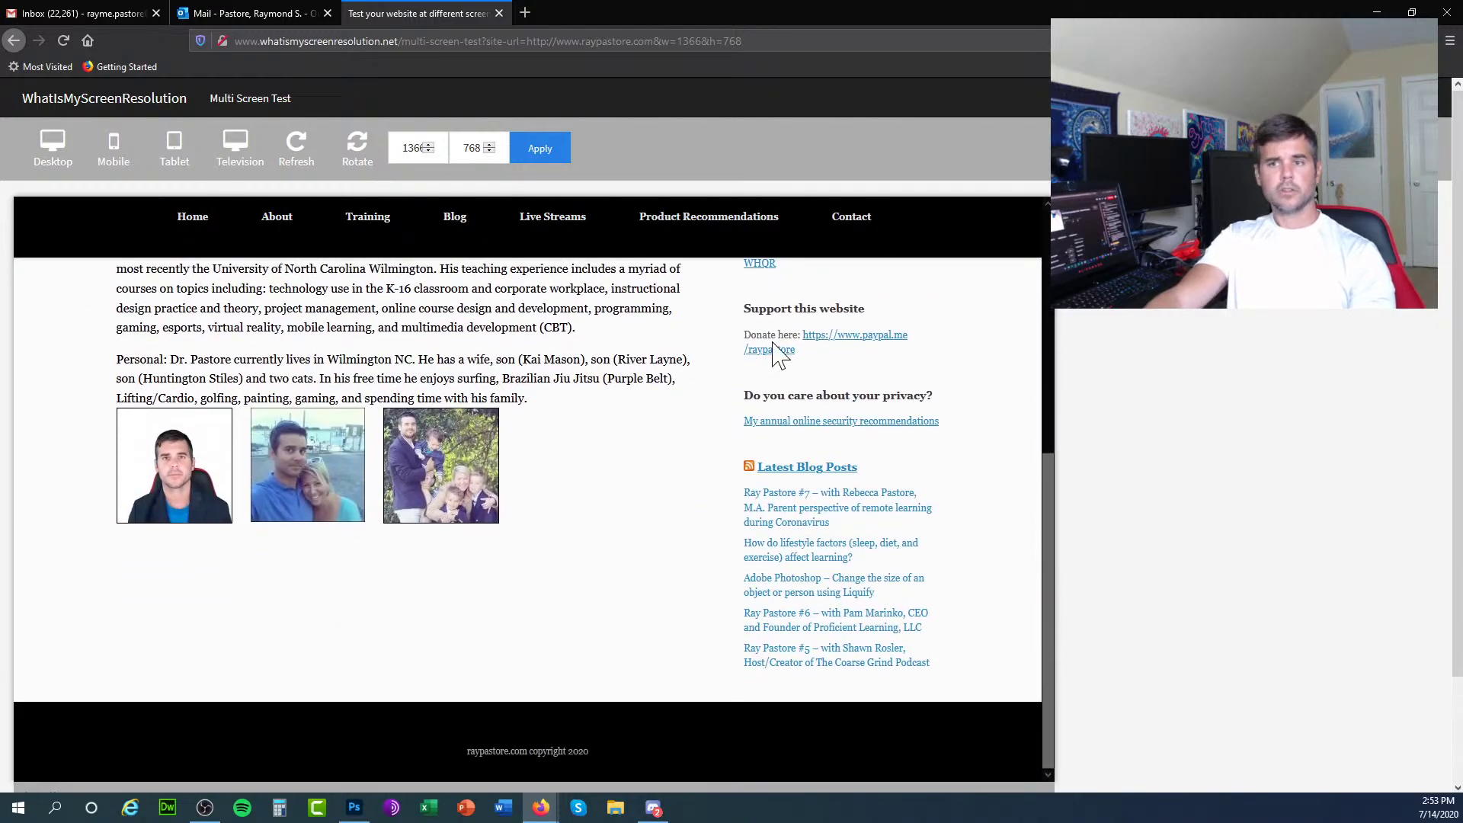
{"action": "scroll", "coordinate": [610, 324], "scroll_direction": "up", "scroll_amount": 5}
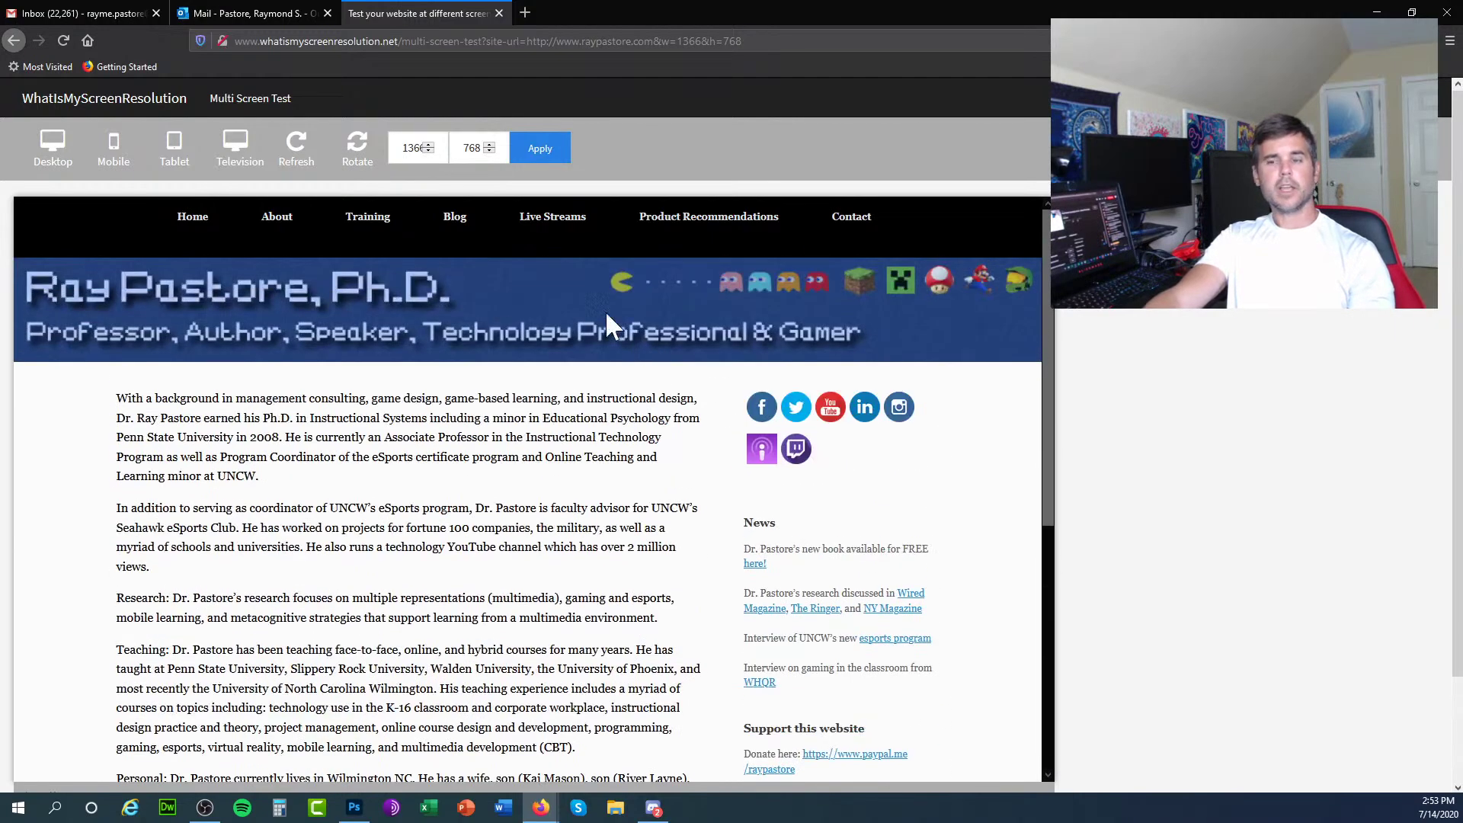
Change the website preview to the 4" Apple iPhone 5 (320 x 568) mobile resolution.
{"action": "left_click", "coordinate": [115, 149]}
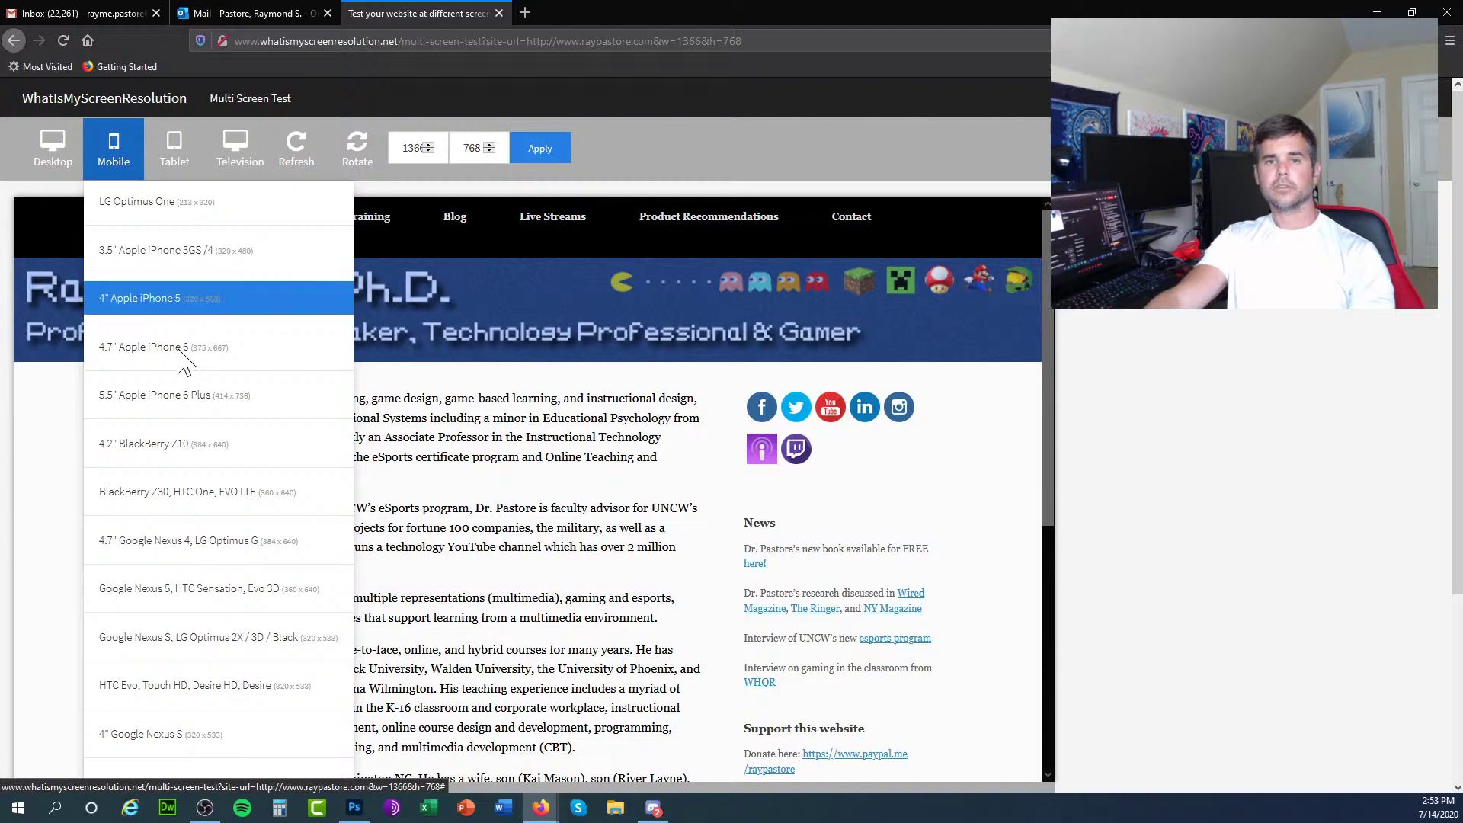
{"action": "left_click", "coordinate": [167, 344]}
{"action": "left_click", "coordinate": [114, 149]}
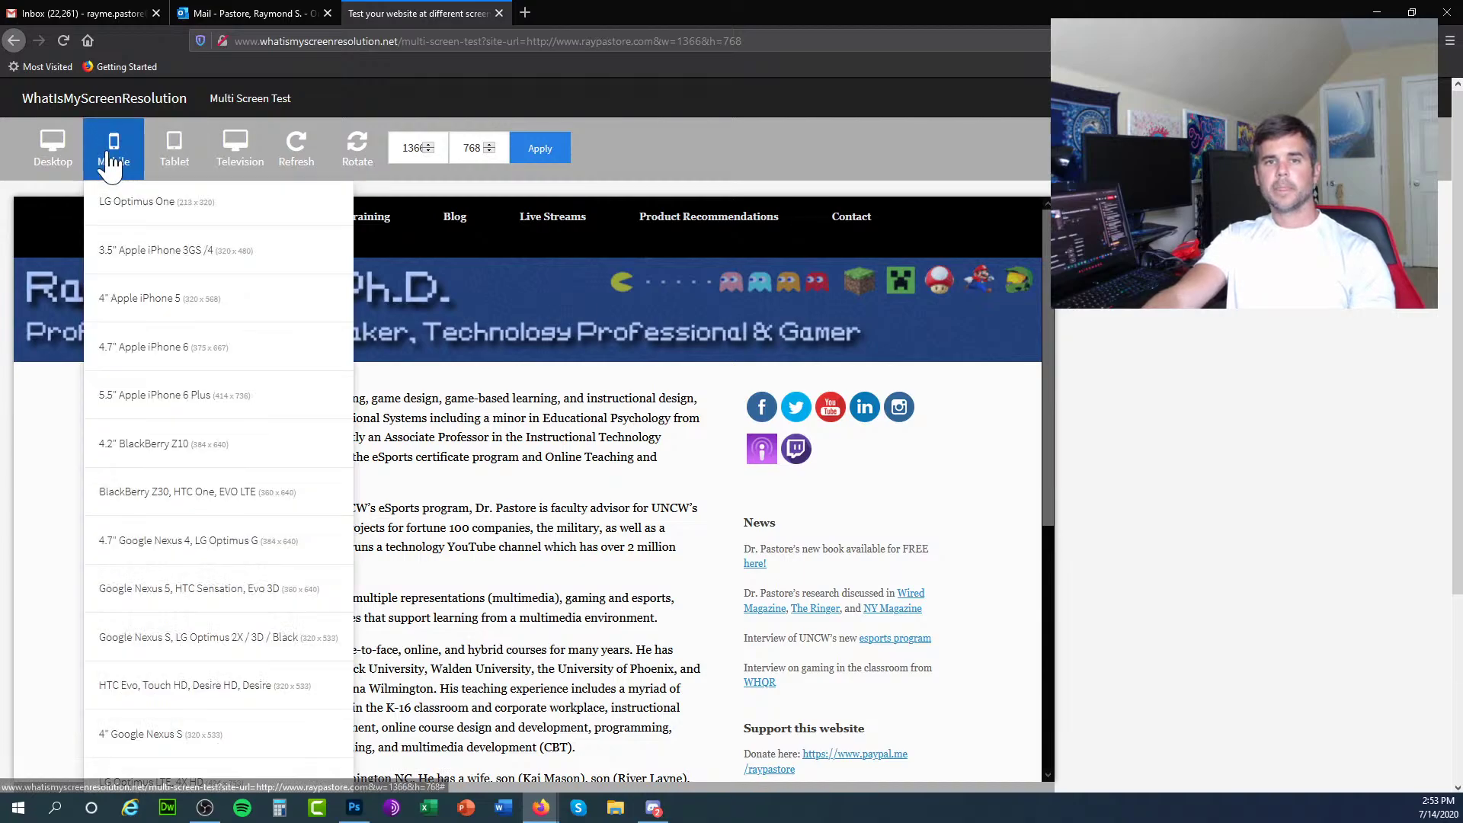
{"action": "left_click", "coordinate": [167, 303]}
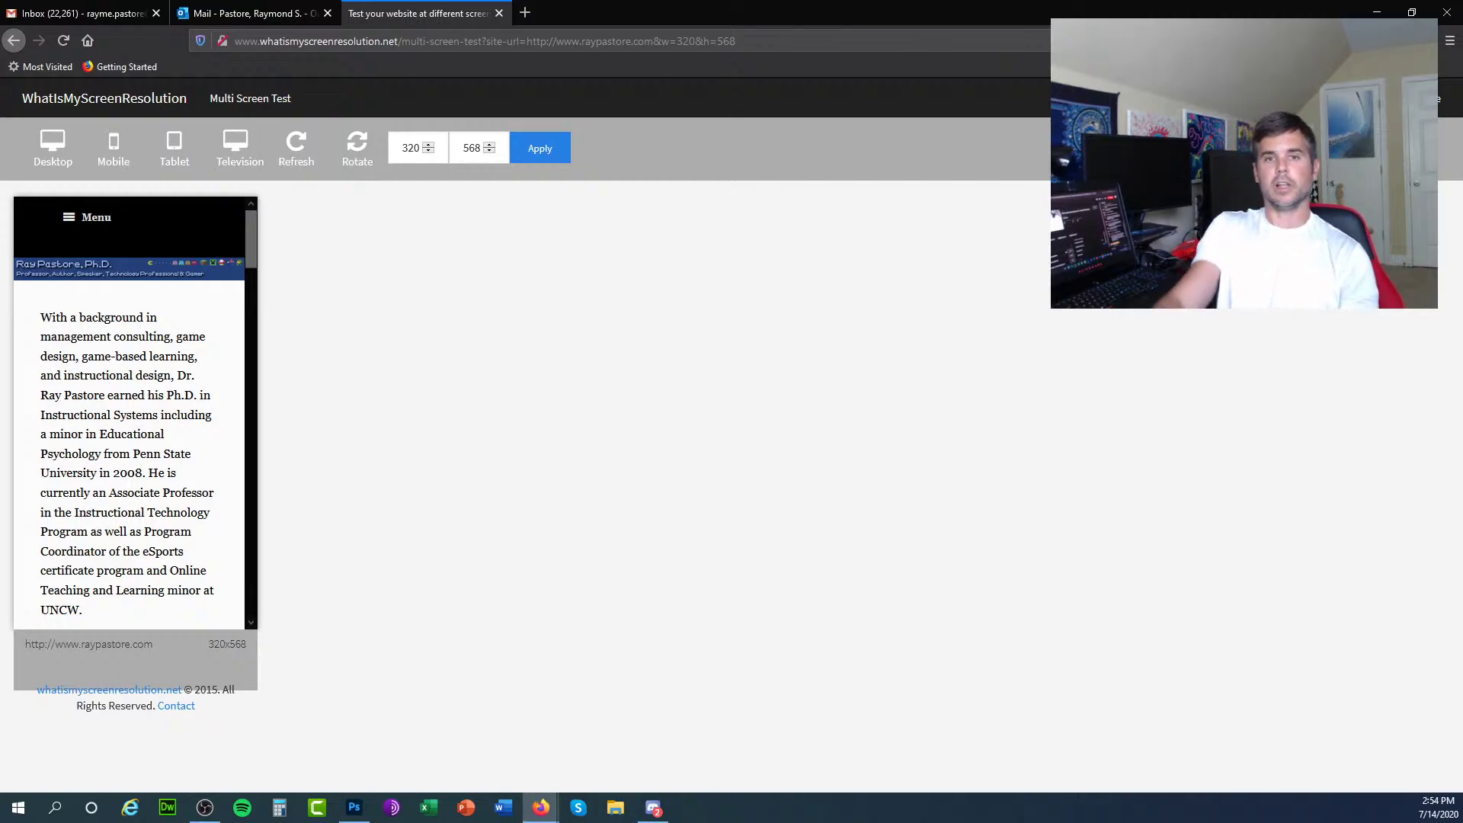
Expand and close the website's mobile menu, and examine how the page content stacks in the phone layout.
{"action": "left_click", "coordinate": [76, 217]}
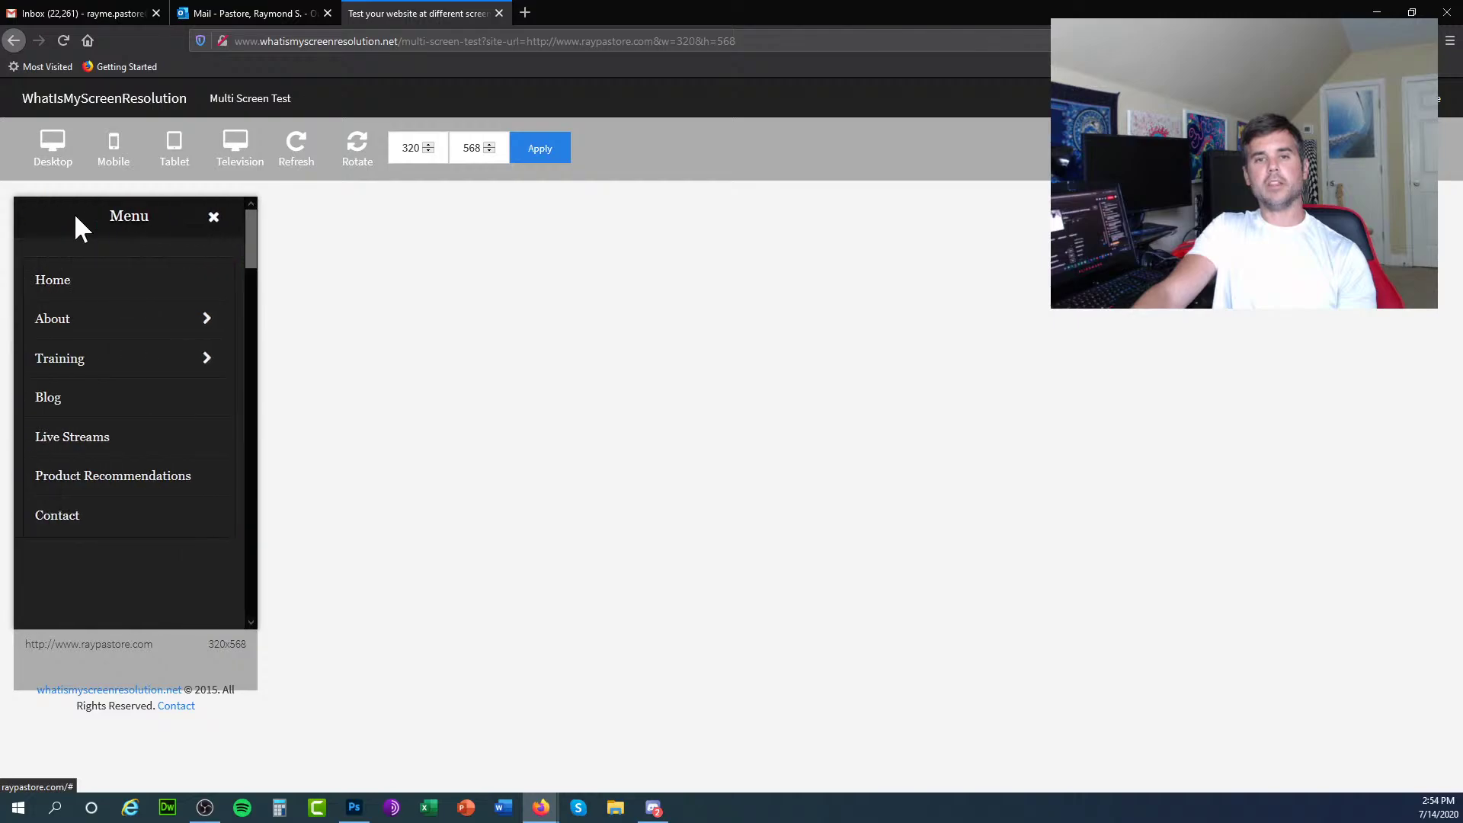
{"action": "left_click", "coordinate": [212, 217]}
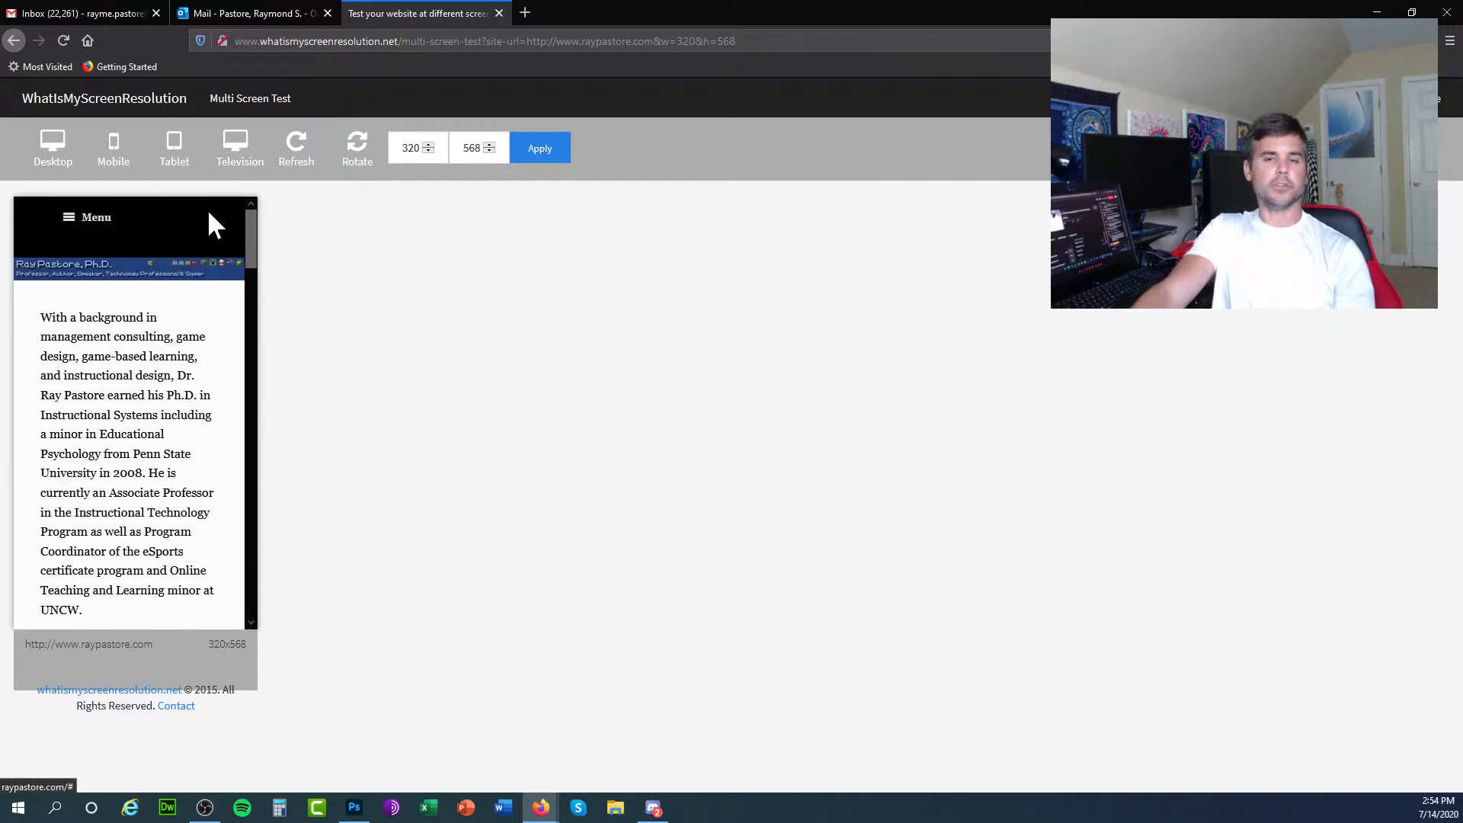
{"action": "scroll", "coordinate": [122, 366], "scroll_direction": "down", "scroll_amount": 10}
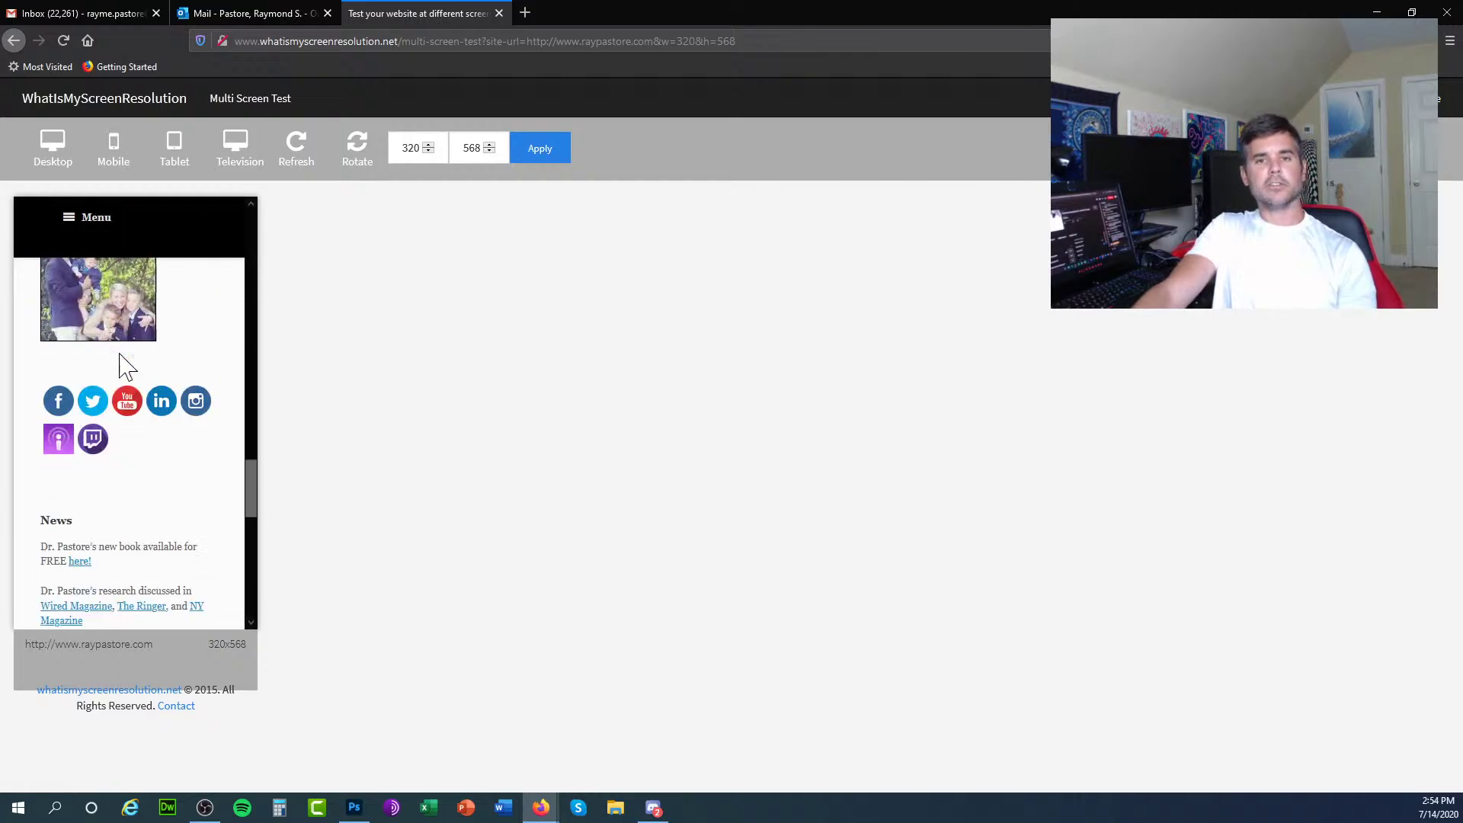
{"action": "scroll", "coordinate": [122, 366], "scroll_direction": "down", "scroll_amount": 5}
{"action": "scroll", "coordinate": [122, 366], "scroll_direction": "up", "scroll_amount": 10}
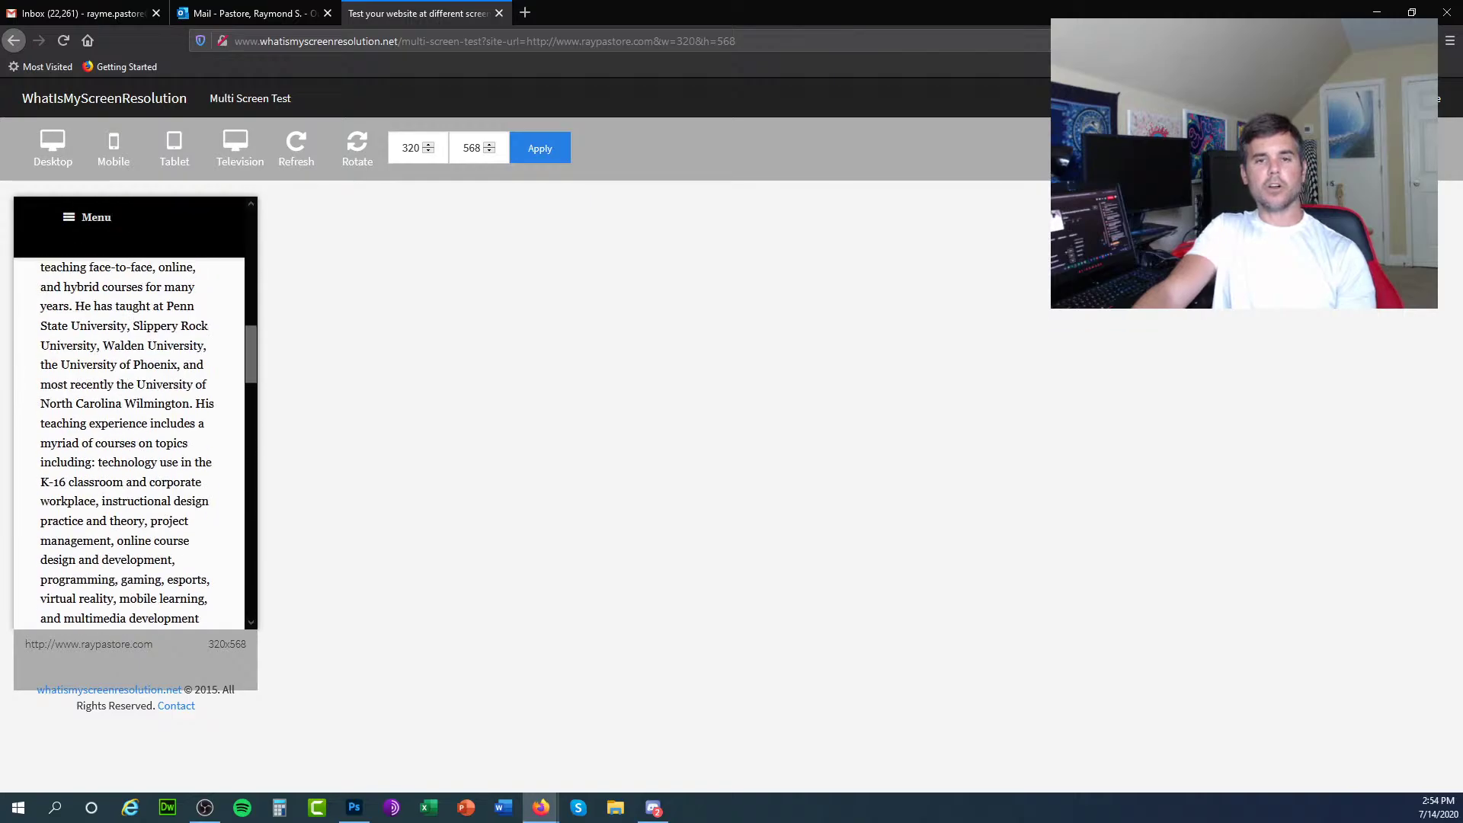
{"action": "scroll", "coordinate": [145, 411], "scroll_direction": "up", "scroll_amount": 5}
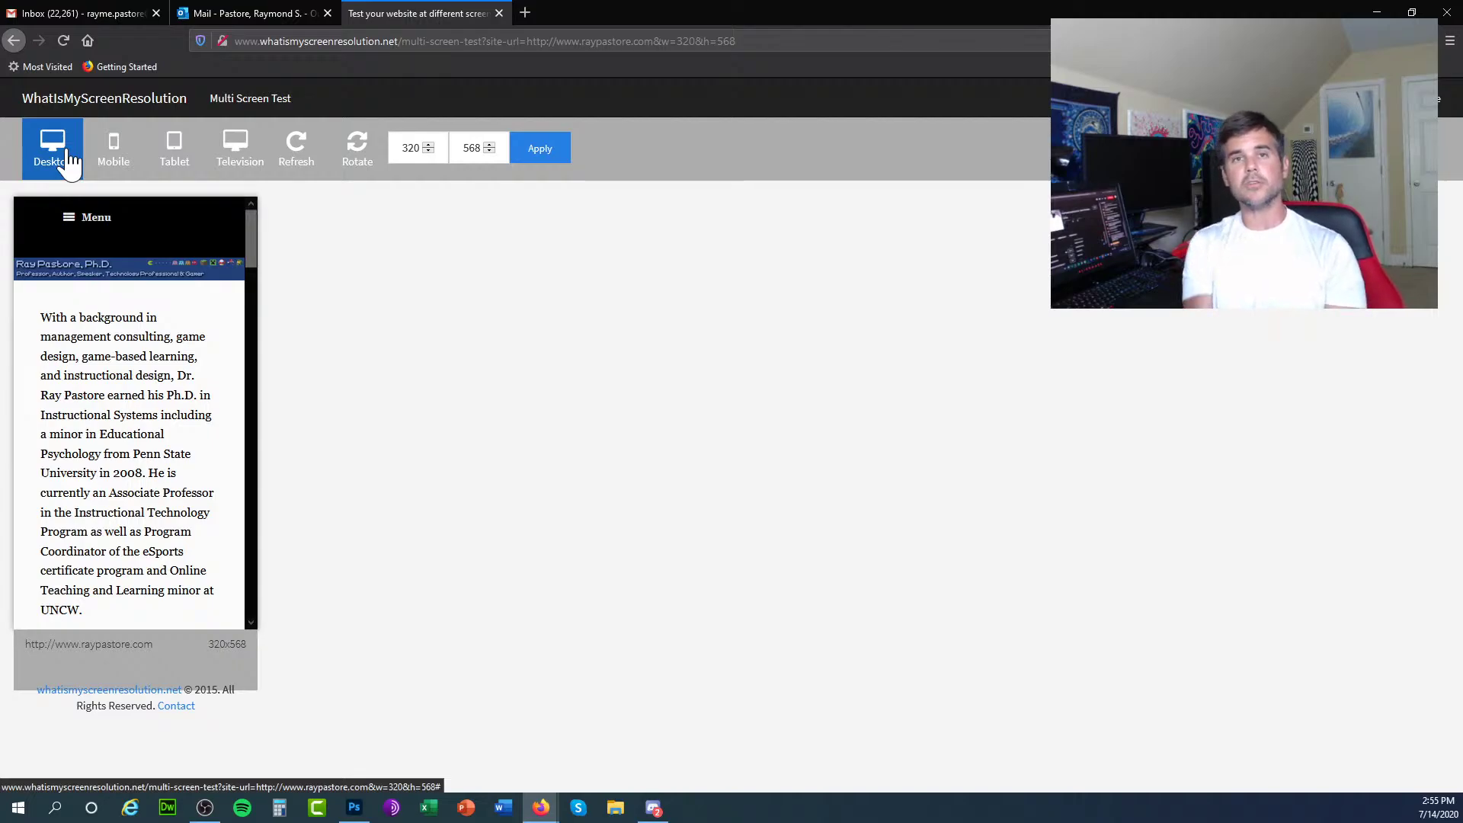
Review the website at the 15" Notebook (1366 x 768) resolution, and return to the birds.jpg document in Photoshop.
{"action": "left_click", "coordinate": [68, 160]}
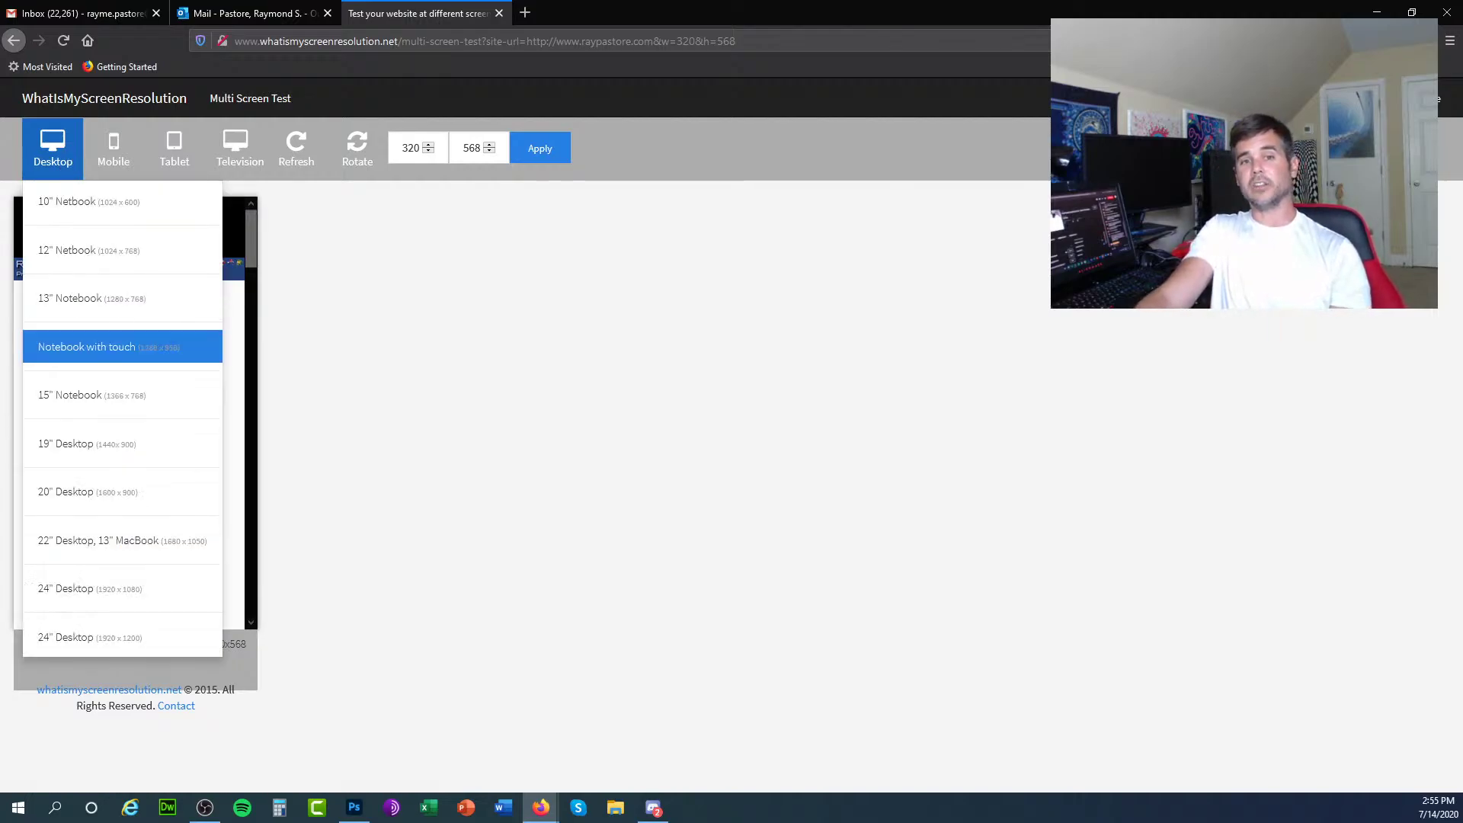
{"action": "left_click", "coordinate": [116, 395]}
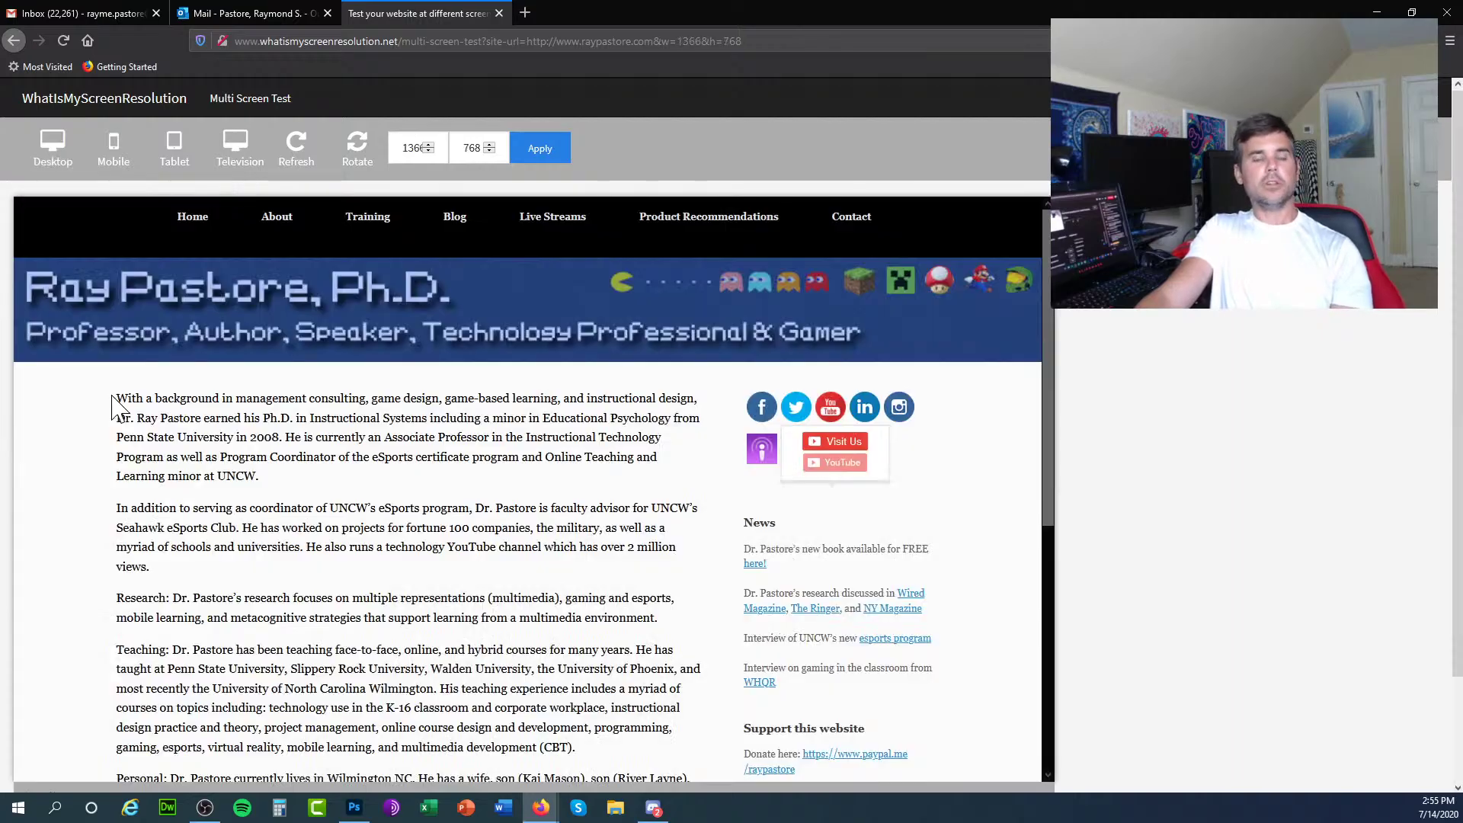
{"action": "scroll", "coordinate": [242, 364], "scroll_direction": "down", "scroll_amount": 5}
{"action": "scroll", "coordinate": [240, 366], "scroll_direction": "up", "scroll_amount": 5}
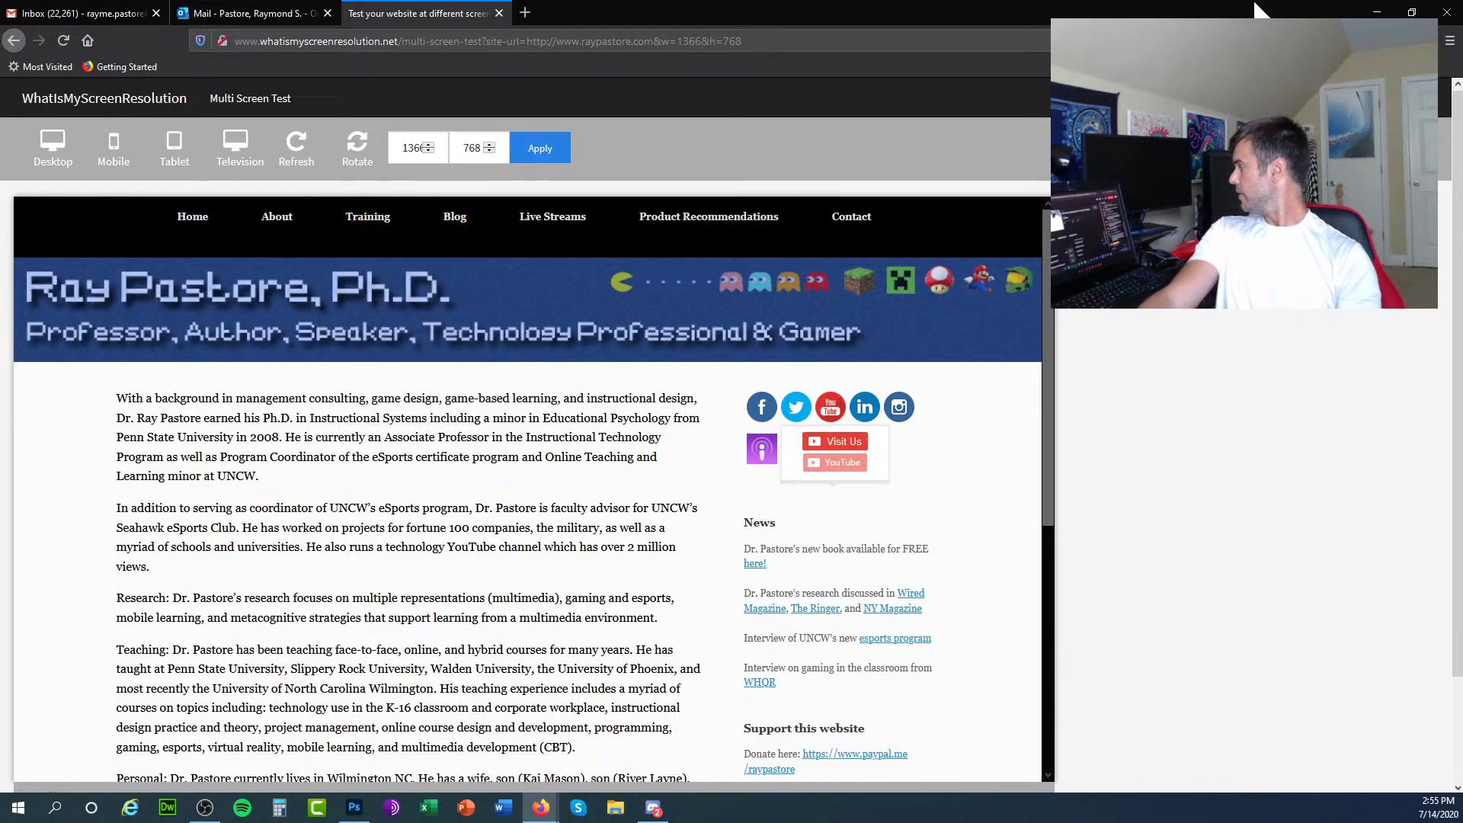
{"action": "left_click", "coordinate": [1377, 12]}
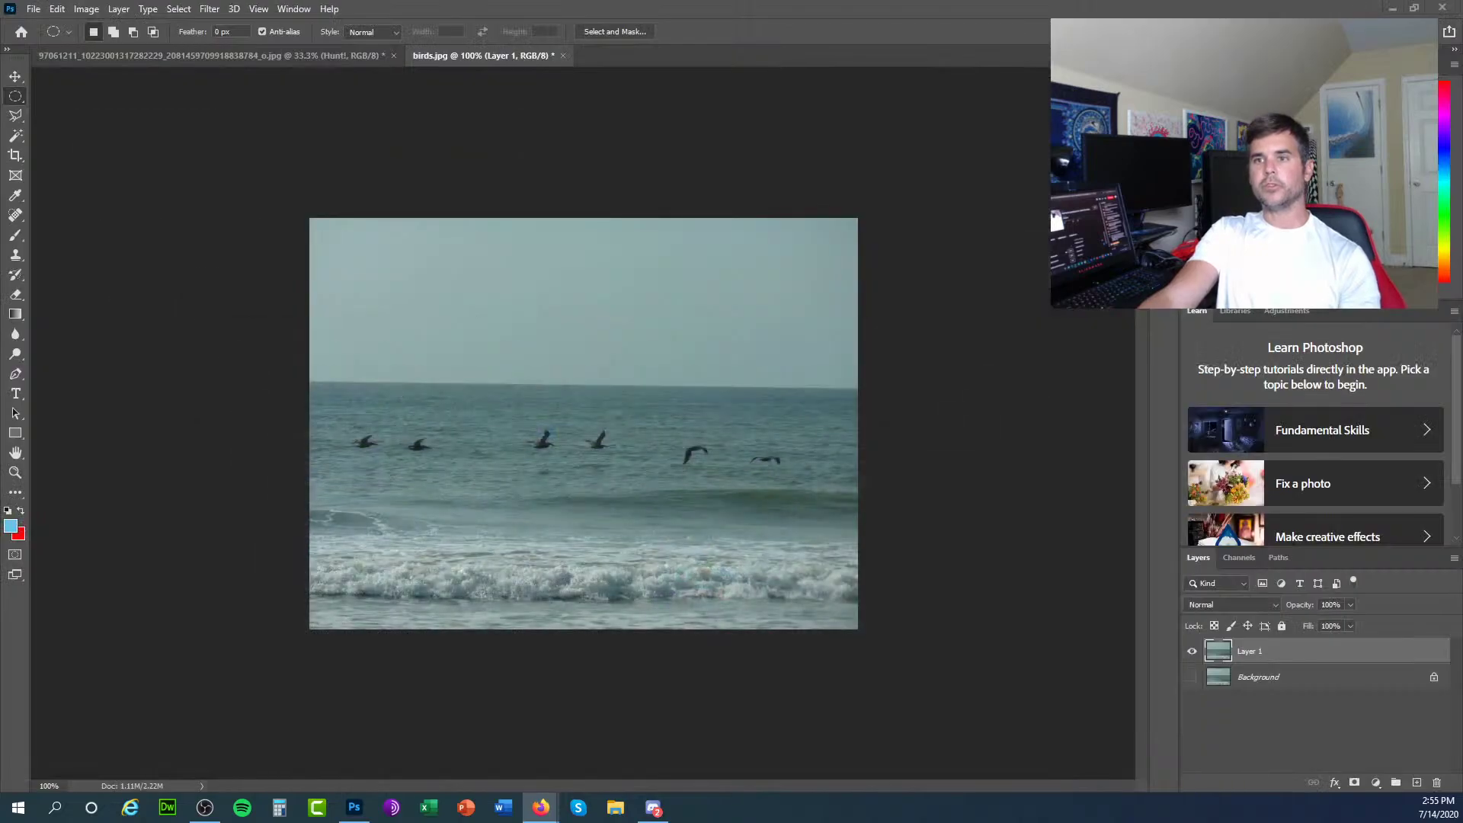